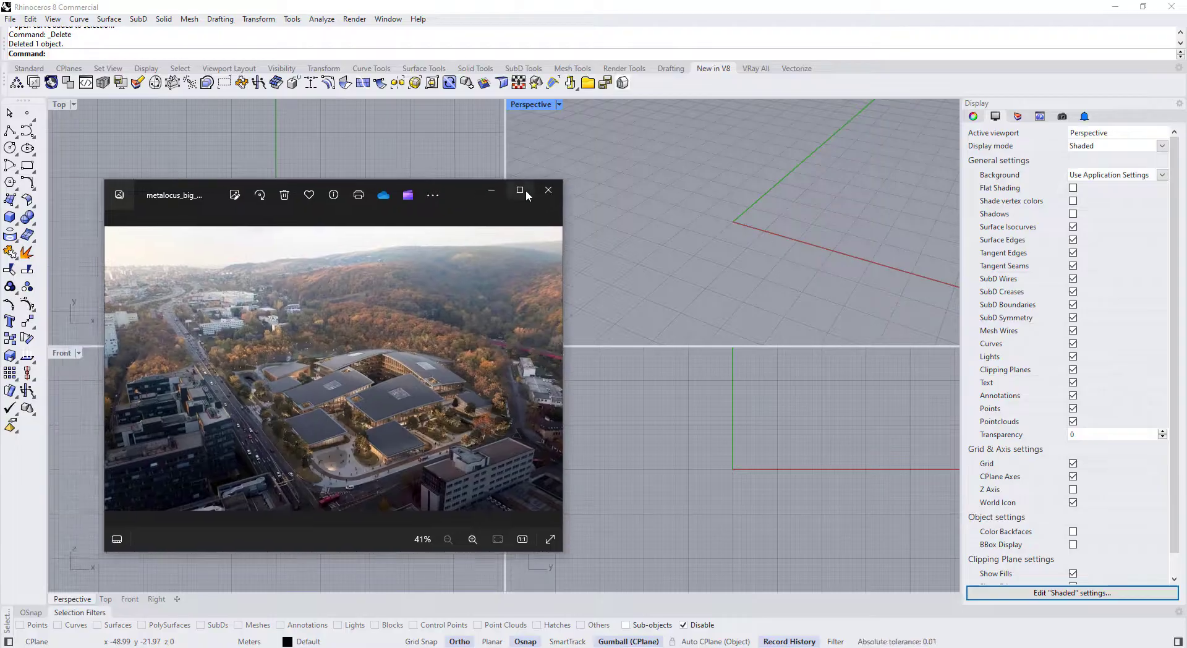
Zoom in and out on the aerial render metalocus_big_eset_18.jpg, then move the Photos viewer aside
scroll(720, 388, "up", 5)
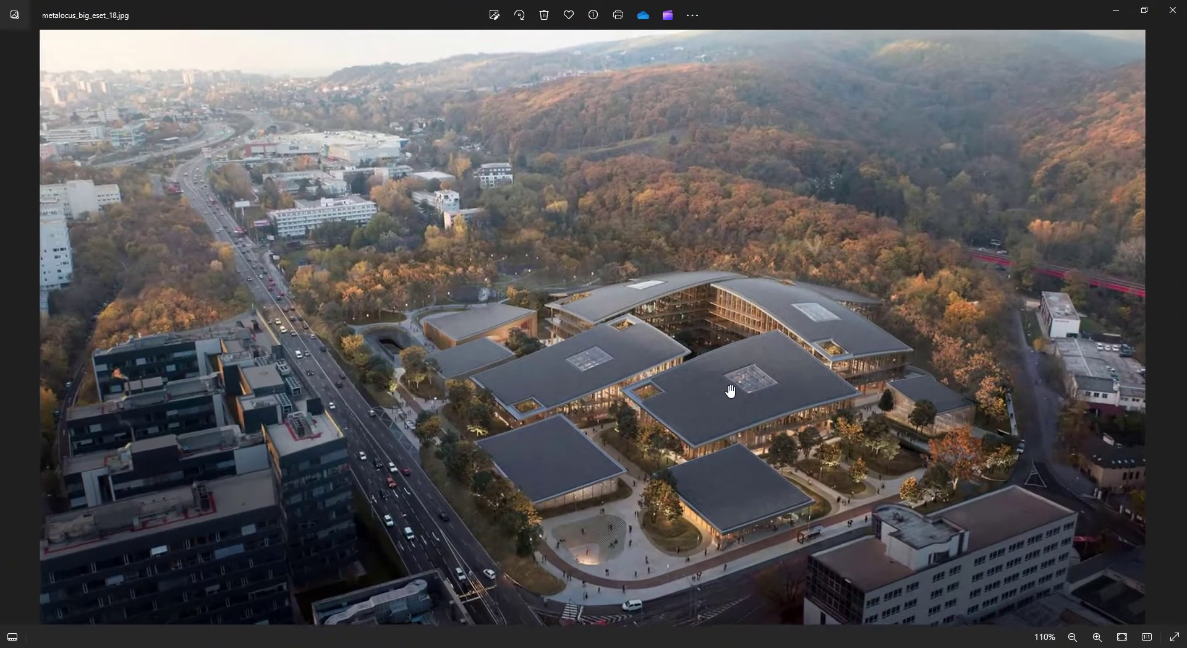
scroll(618, 304, "down", 5)
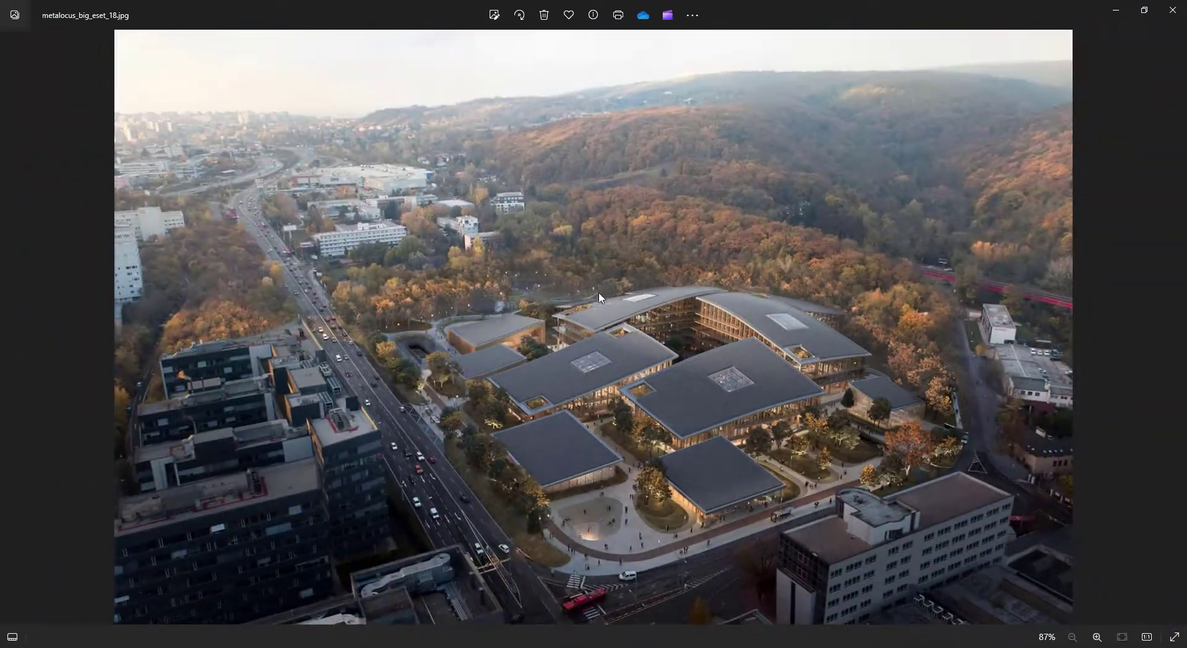
left_click_drag(831, 3, 0, 93)
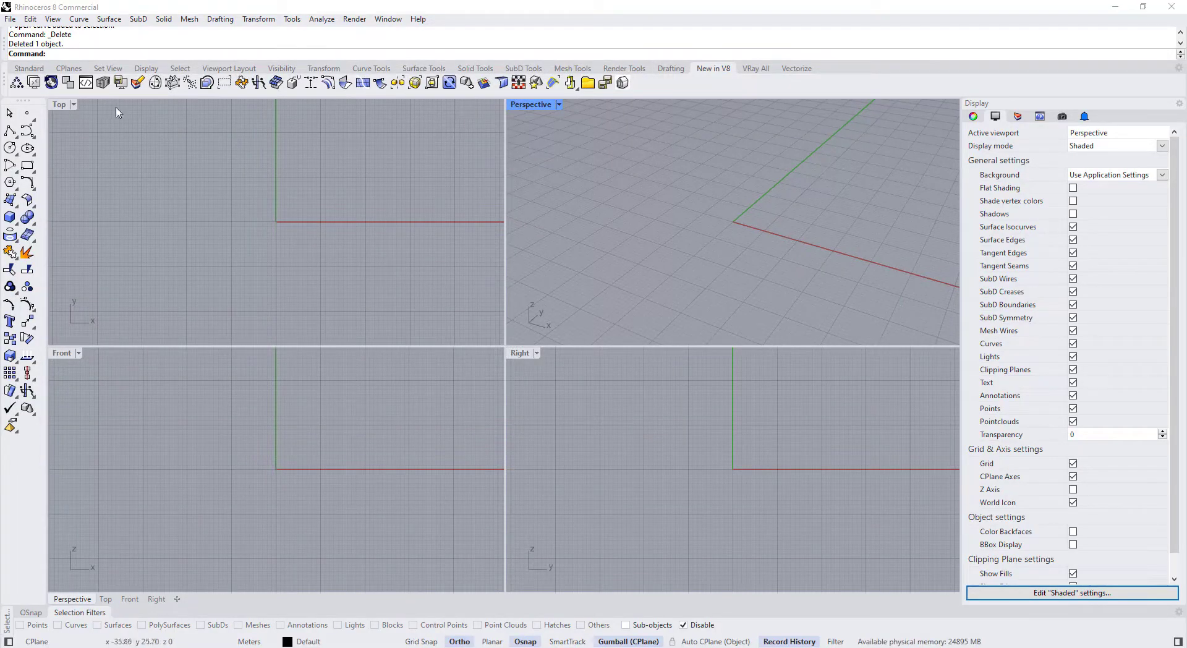
Maximize the Top view and place the site plan JPG there as a picture by two corners
double_click(60, 105)
scroll(376, 286, "down", 3)
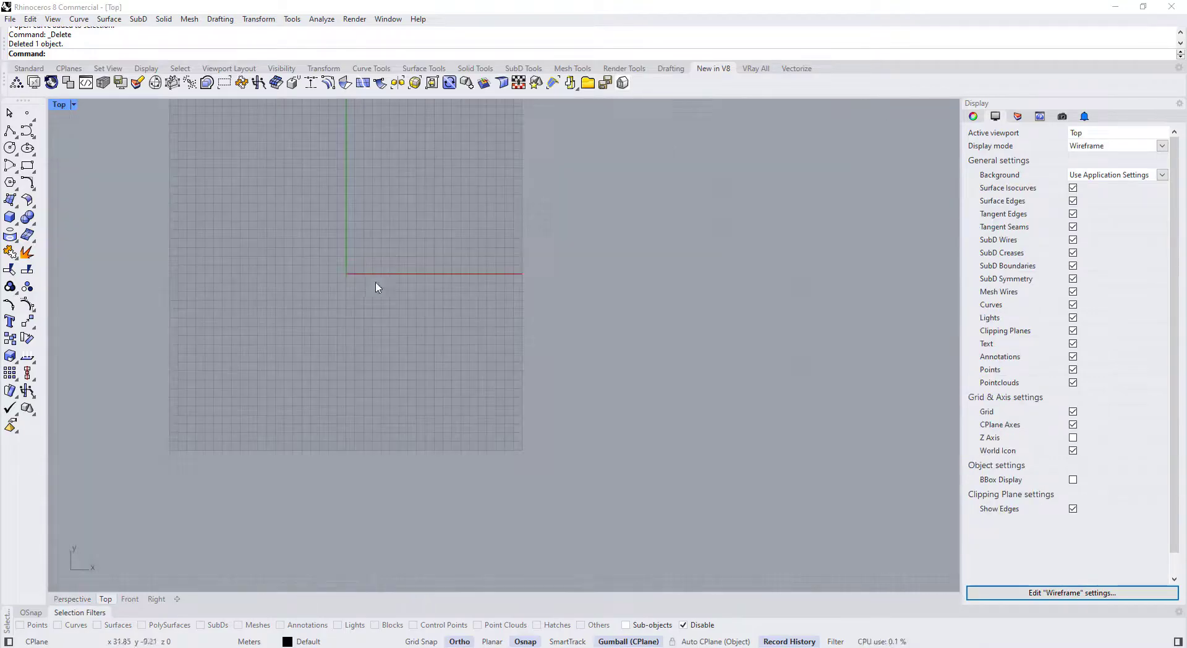
right_click_drag(376, 286, 401, 367)
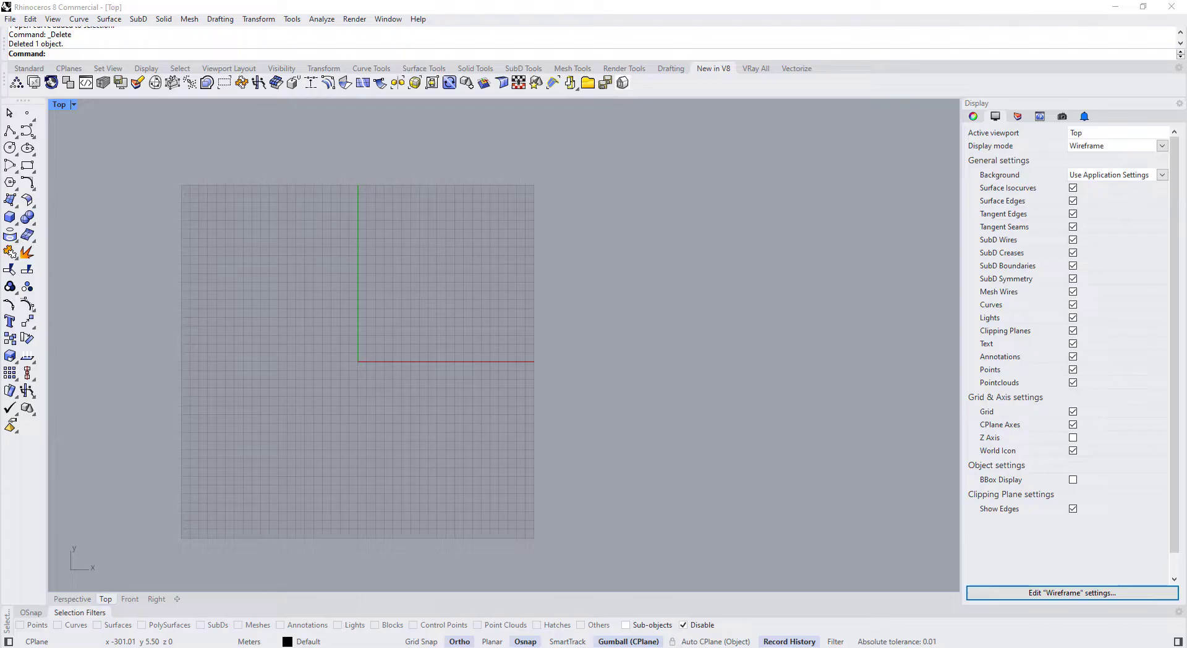
left_click_drag(441, 337, 443, 337)
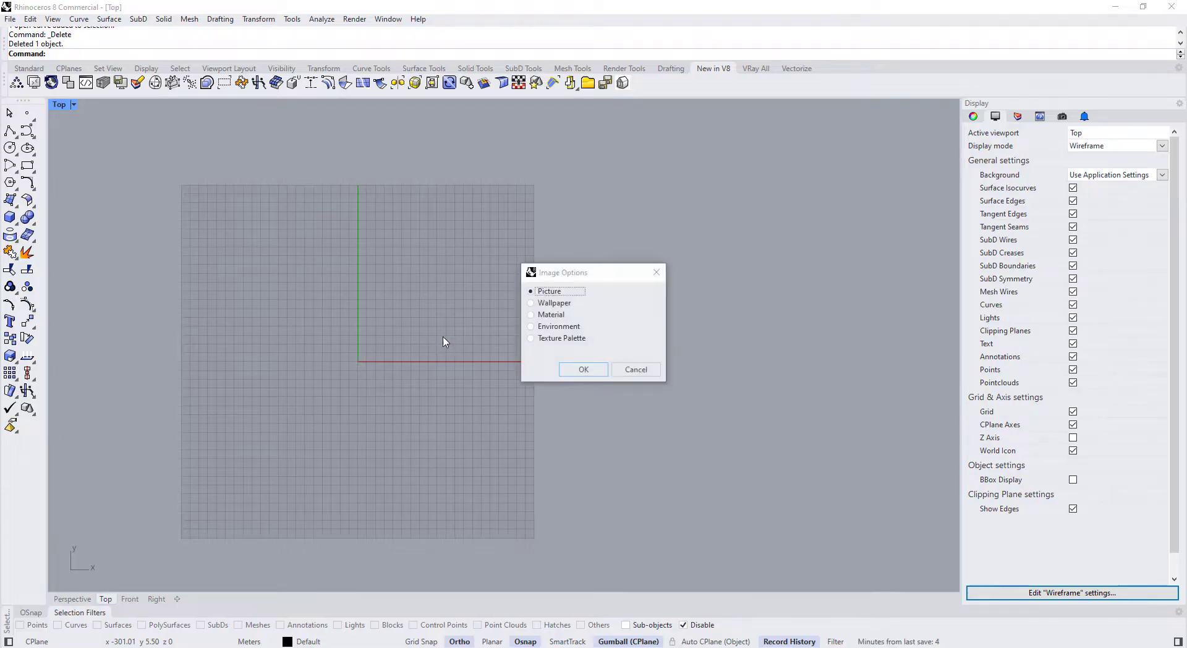
left_click(575, 369)
left_click(365, 289)
left_click(501, 388)
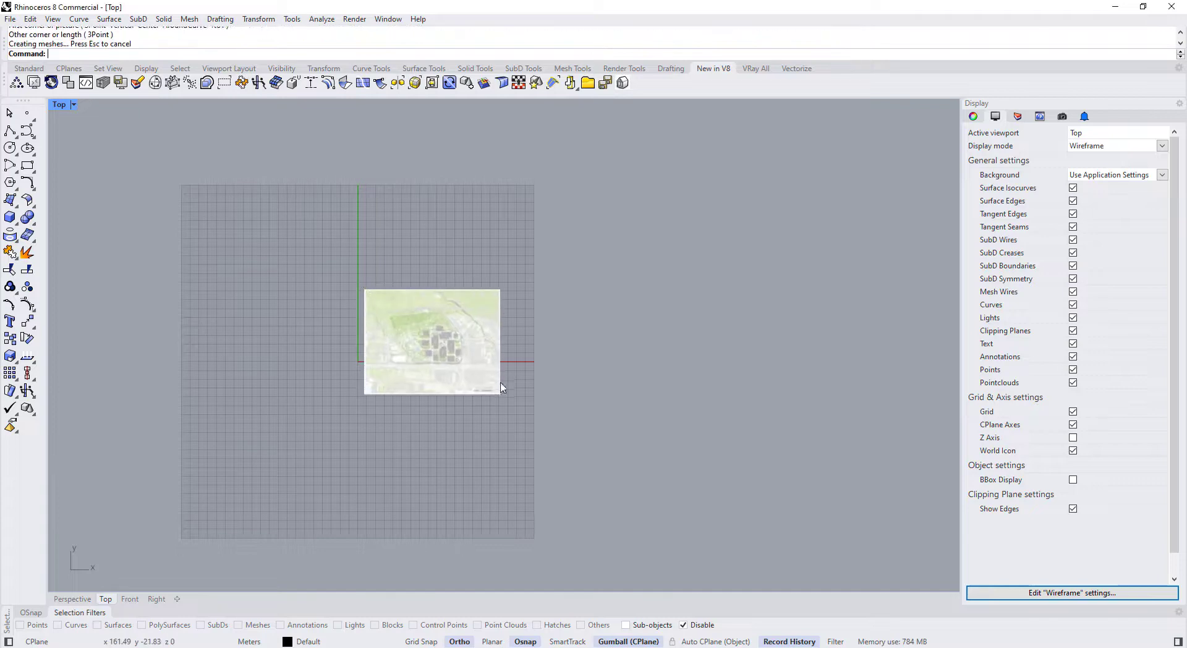
Zoom in on the scale bar, select the site plan picture and start Scale
scroll(501, 388, "up", 15)
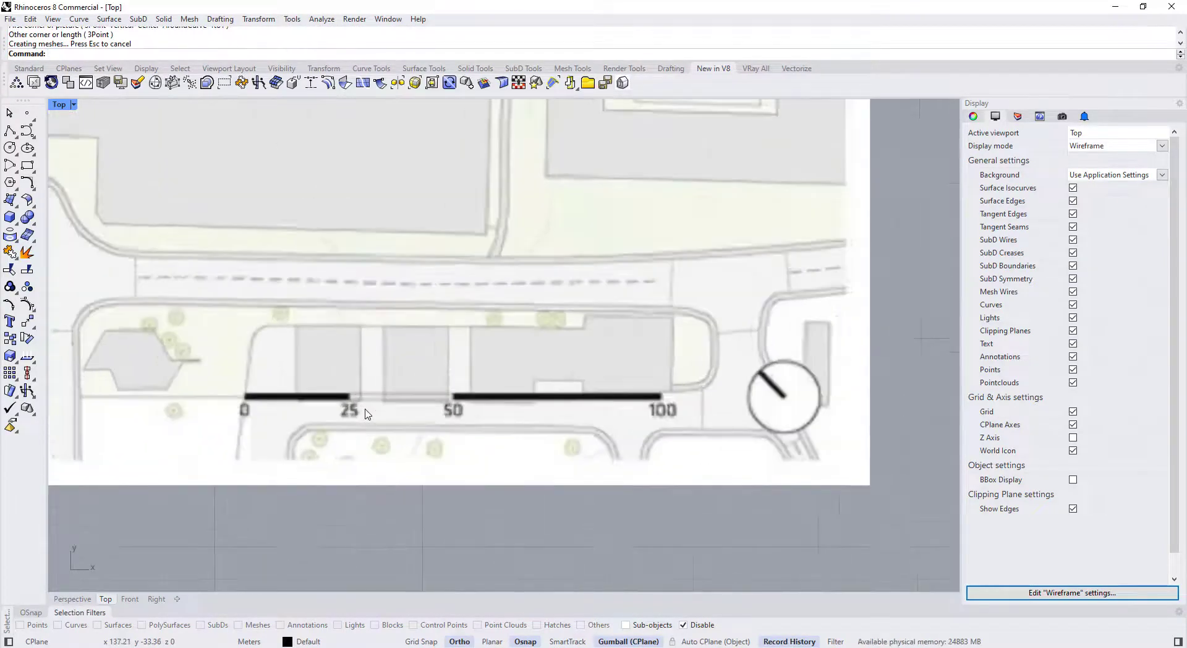
scroll(367, 414, "up", 2)
left_click(394, 423)
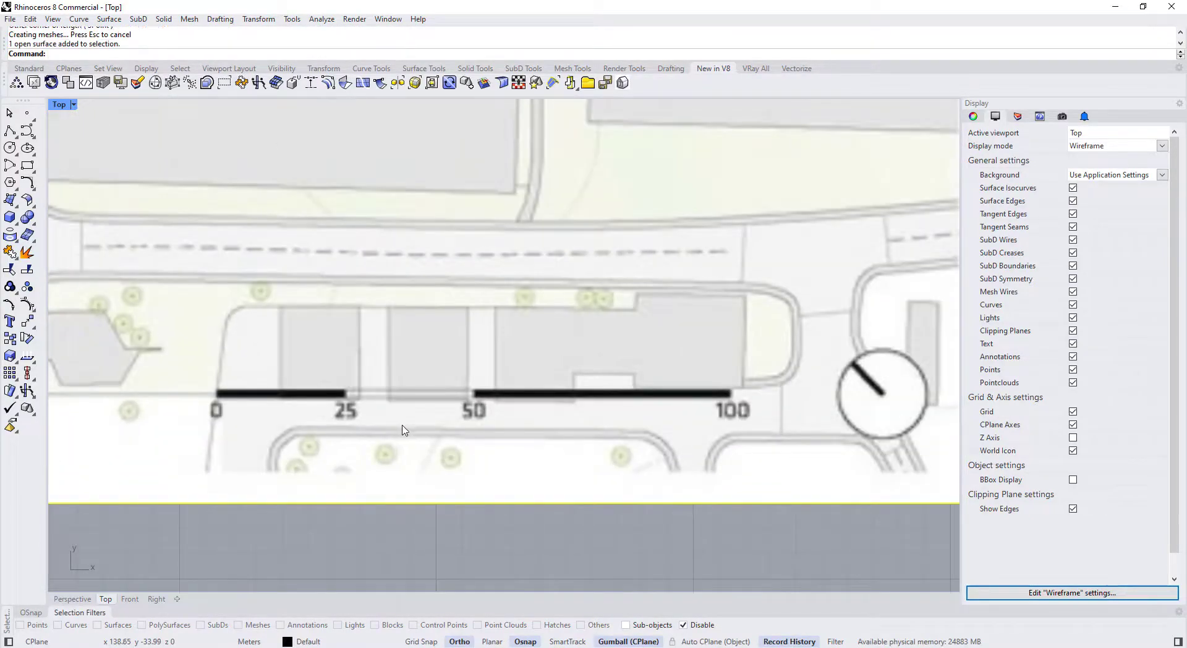
left_click(27, 373)
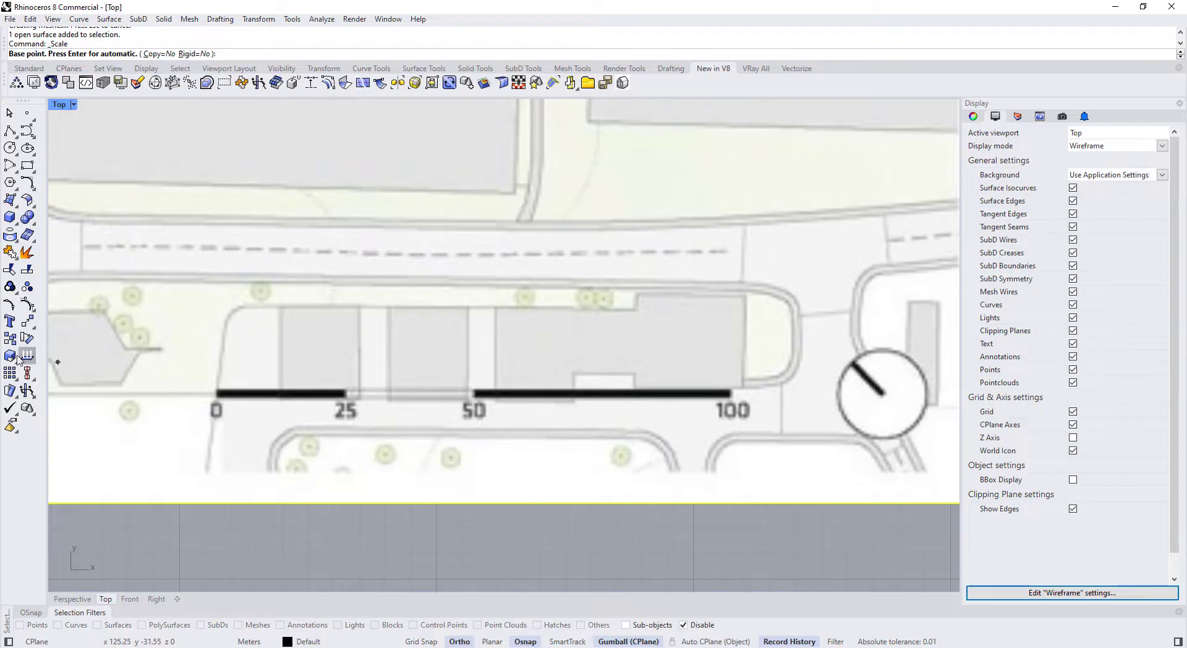
Scale the picture from the scale bar's 0 mark so its 100 mark measures 100
left_click(218, 396)
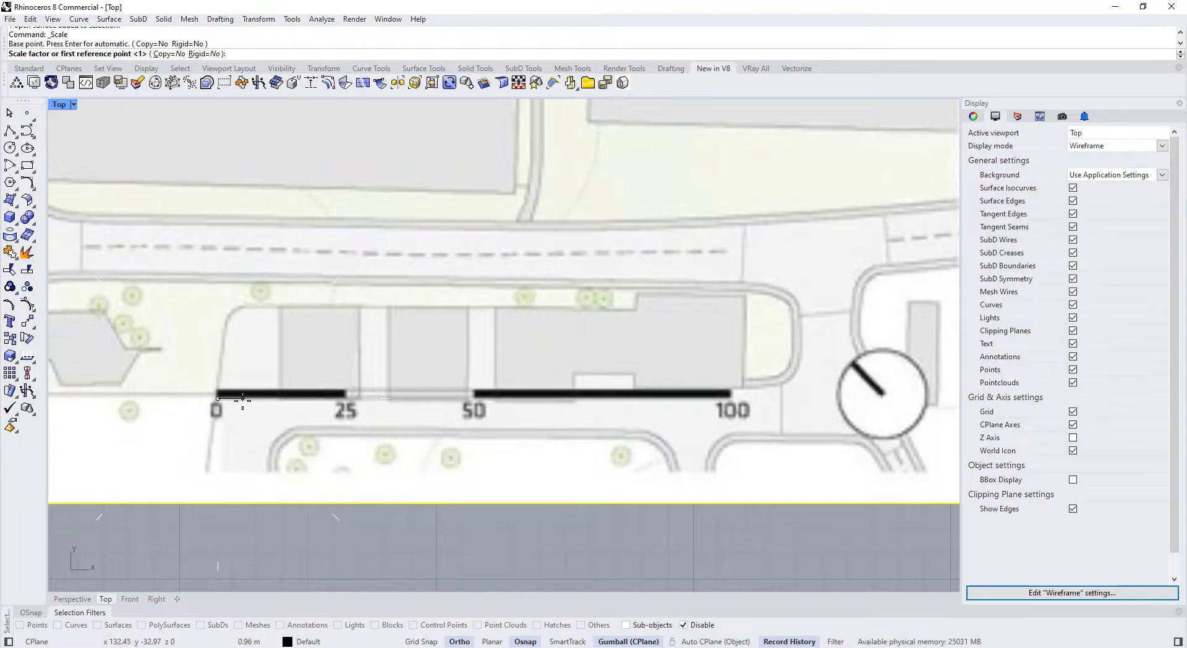
left_click(730, 397)
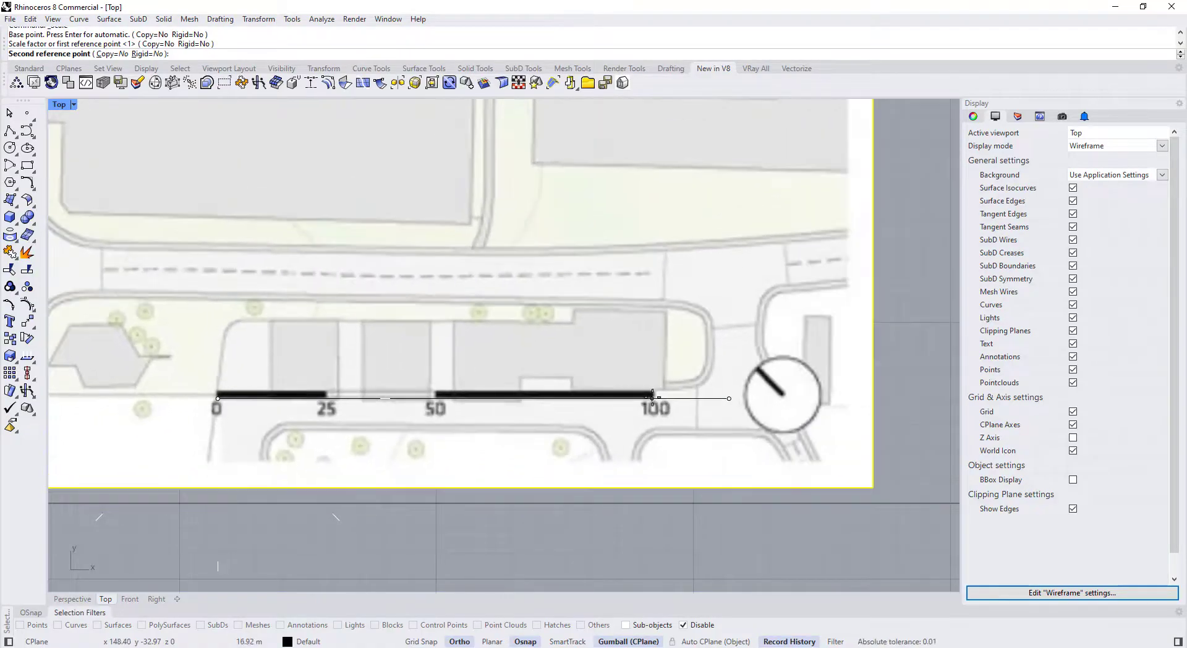
type("100")
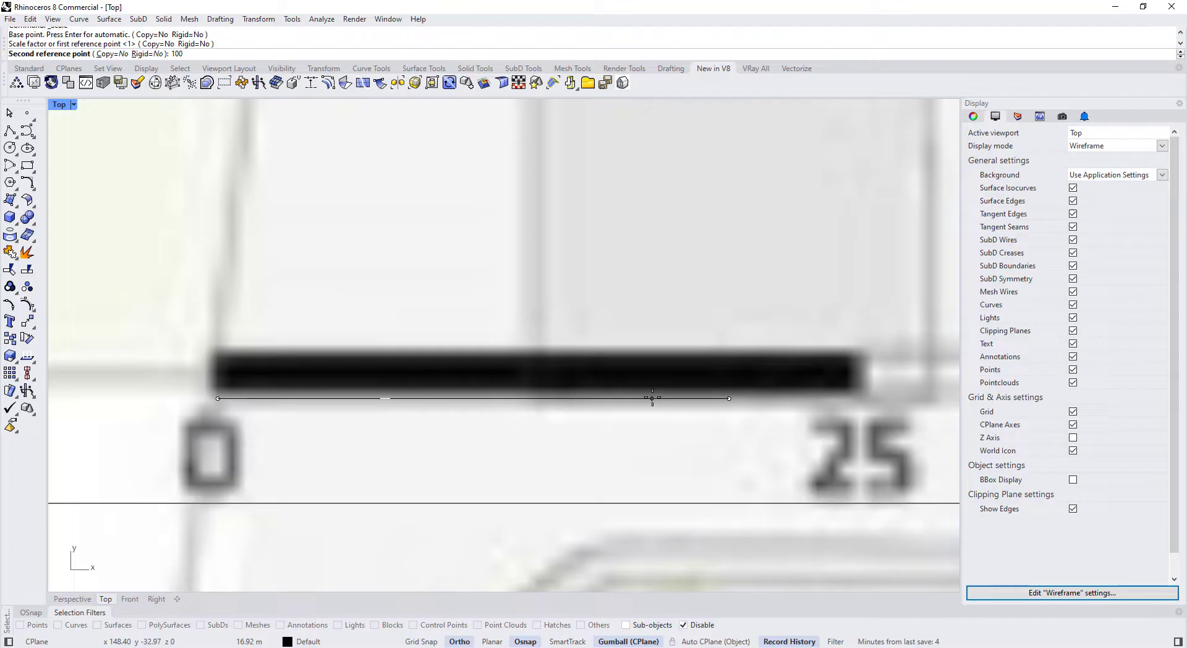
key("Return")
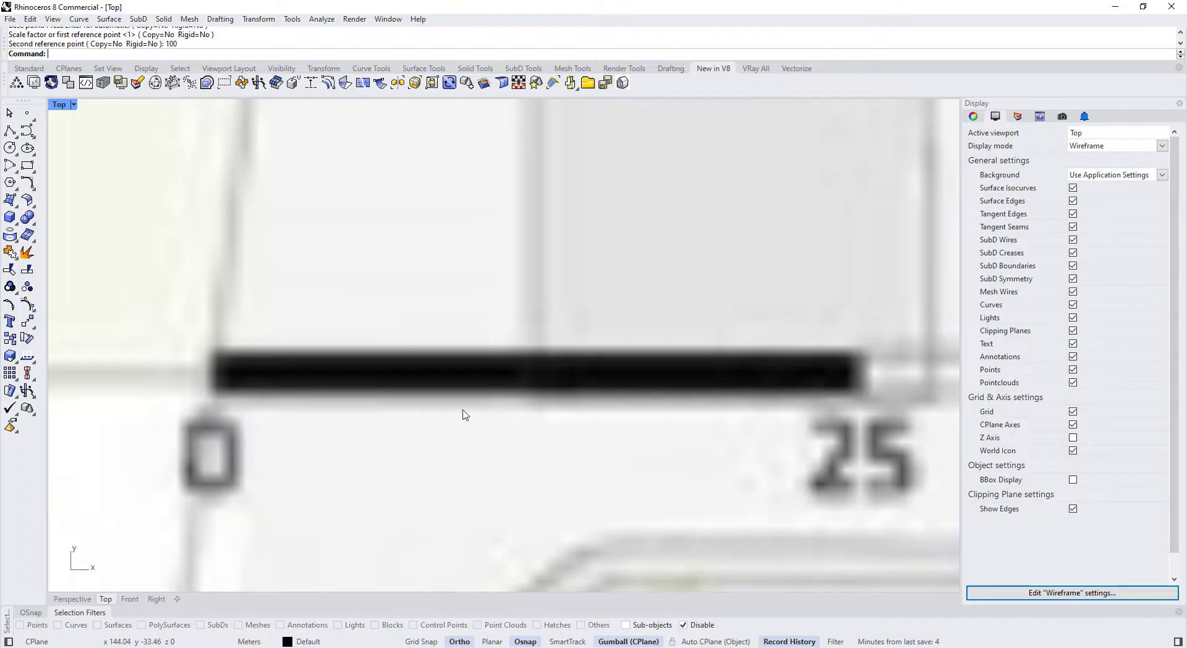
Reselect the rescaled picture and move it right and down
scroll(408, 407, "down", 15)
left_click(379, 459)
left_click(360, 355)
scroll(360, 354, "up", 4)
left_click_drag(374, 286, 500, 339)
Set the site plan picture's object transparency to 40% in its material properties
left_click(638, 415)
scroll(446, 380, "up", 4)
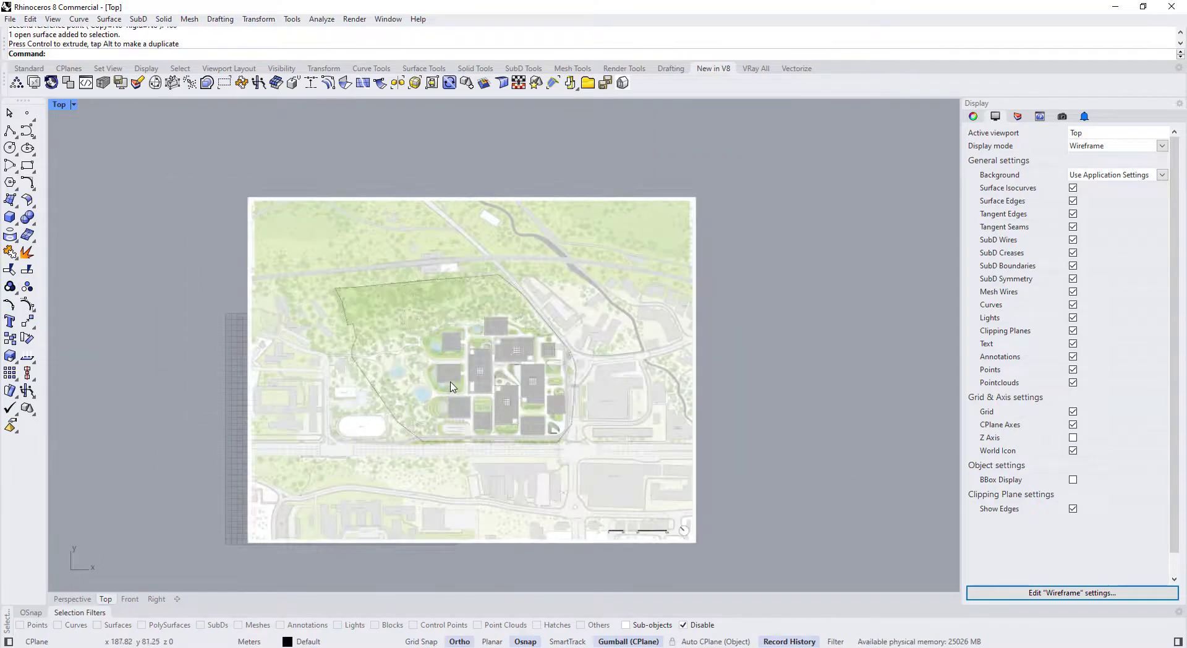
left_click(449, 381)
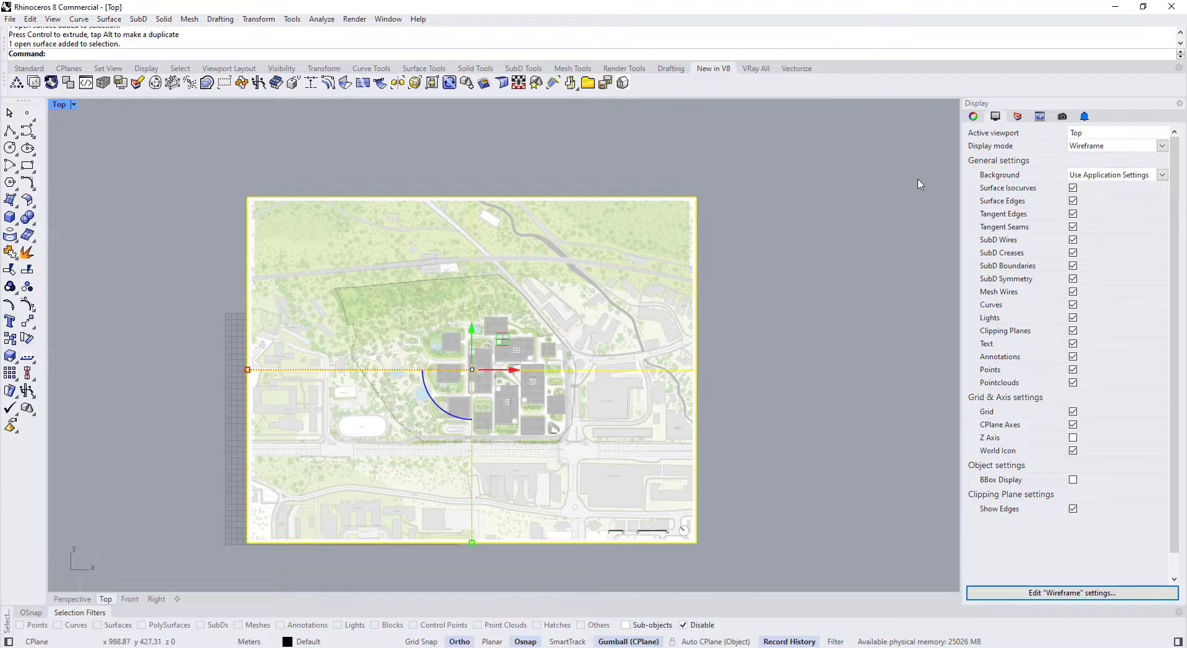
left_click(974, 117)
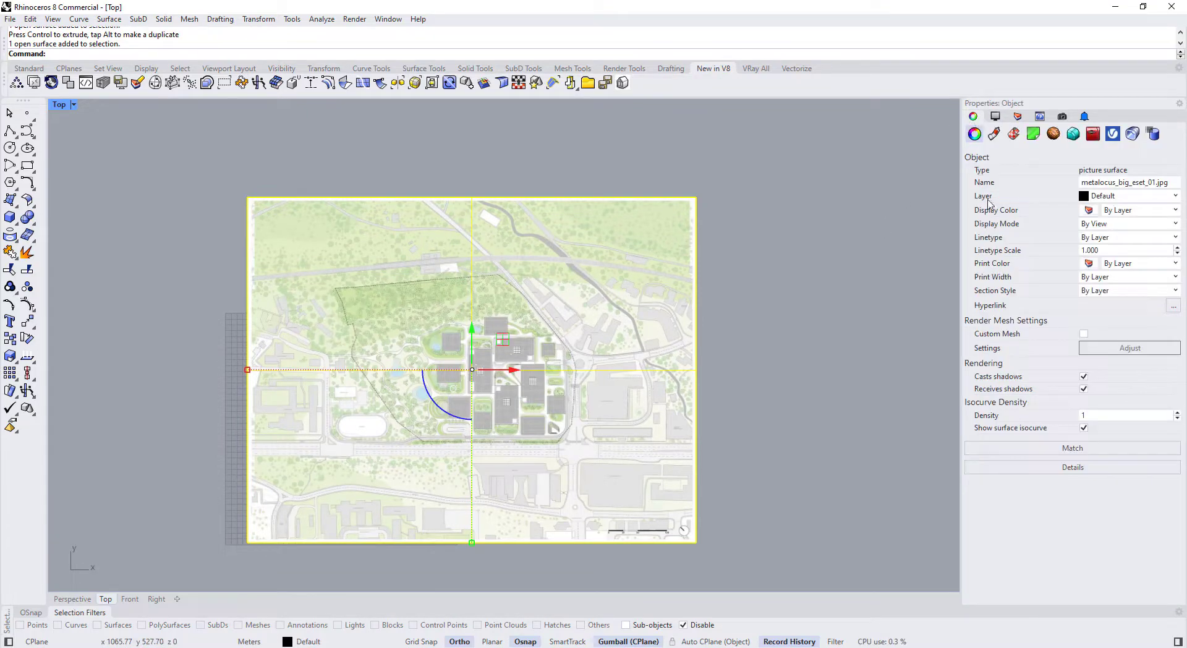
left_click(993, 136)
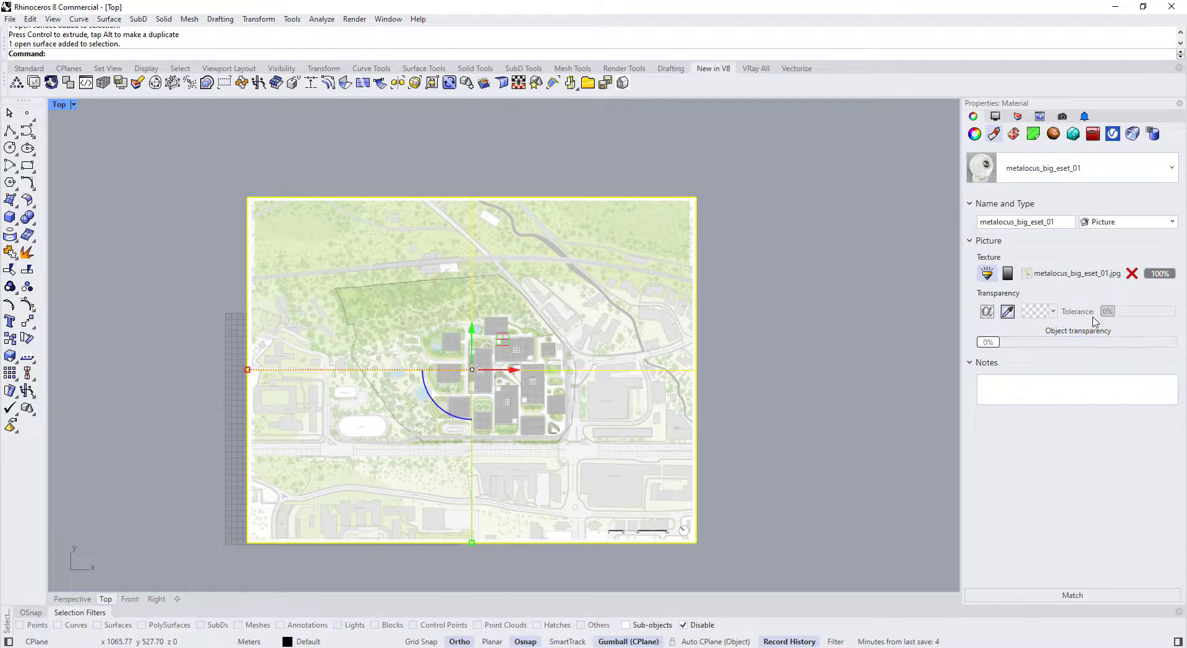
left_click_drag(991, 348, 1063, 349)
Lock the faded site plan picture with the Lock command
left_click(641, 379)
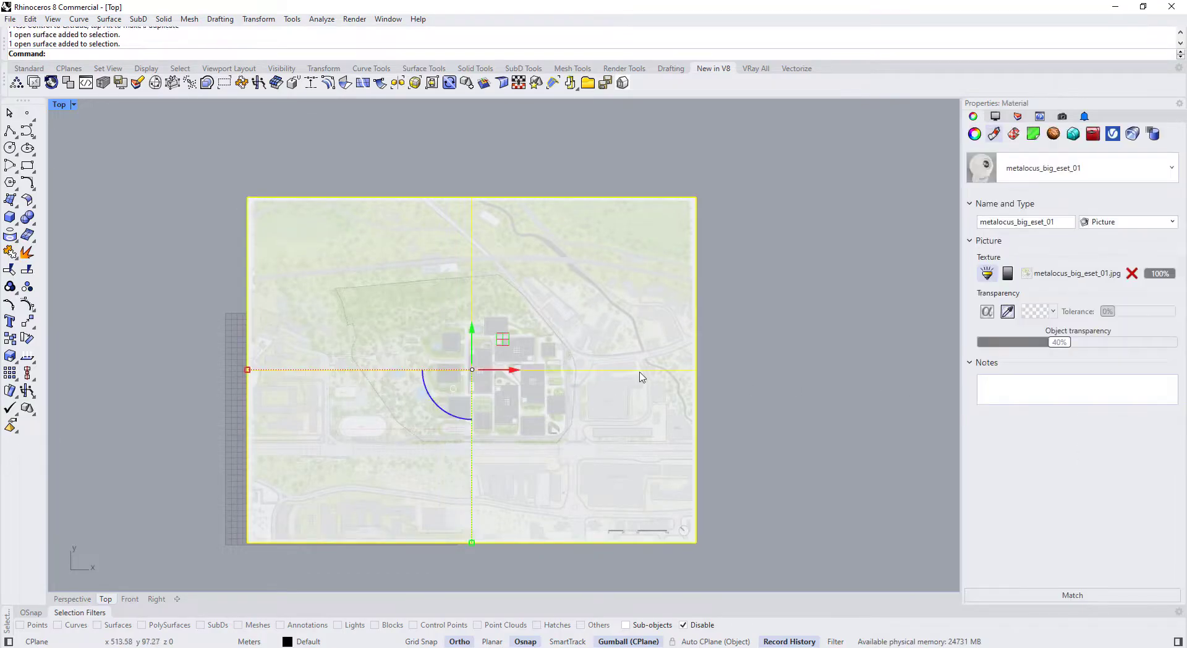
type("Lock")
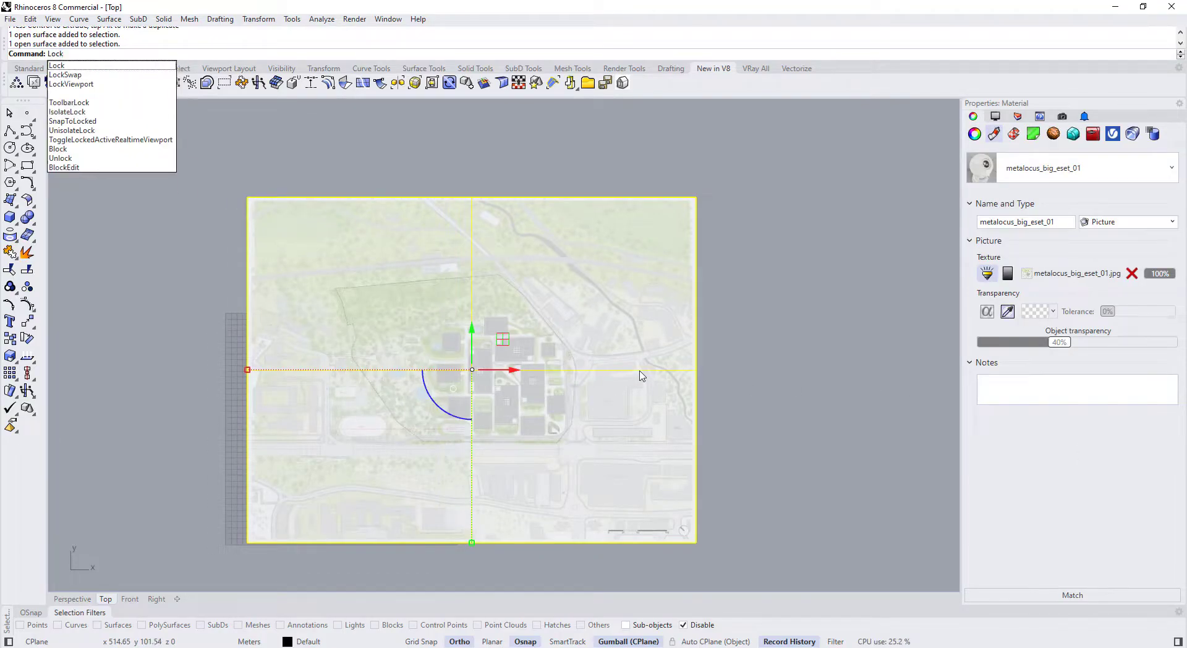
key("Return")
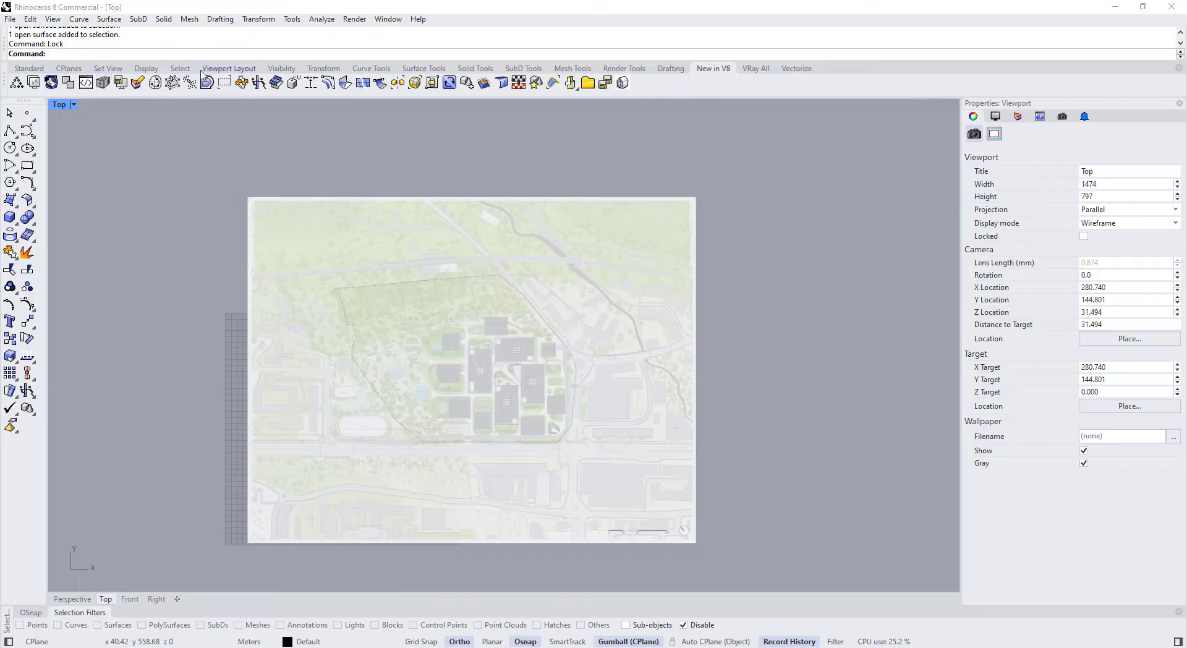
left_click(272, 69)
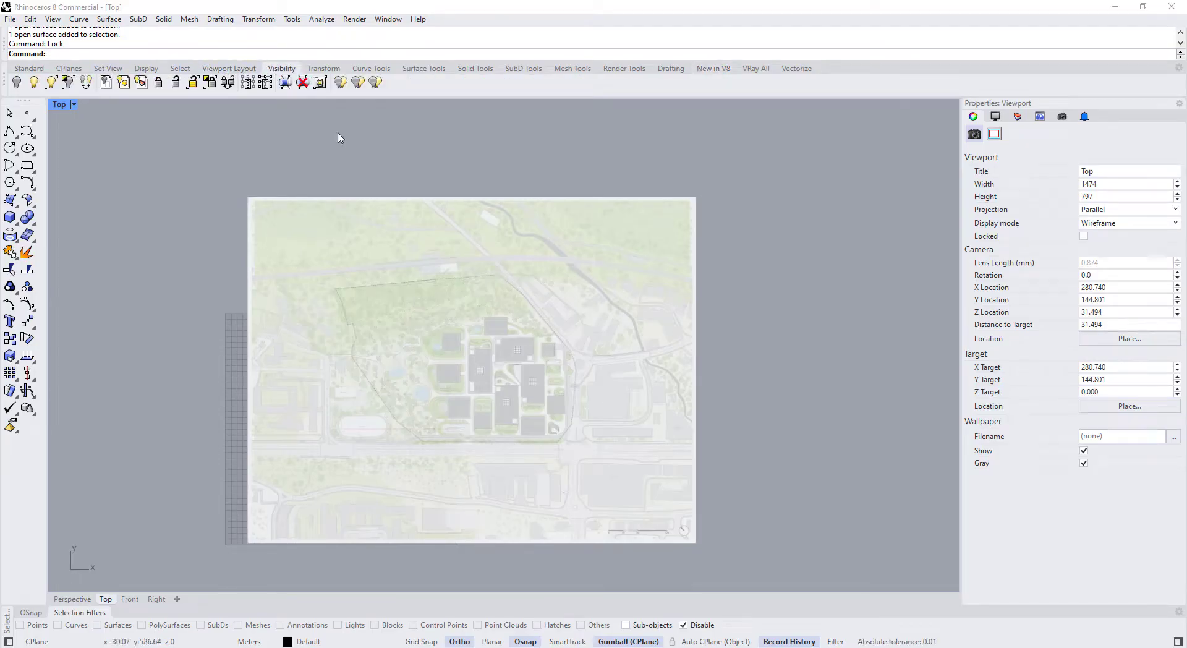
scroll(638, 430, "up", 5)
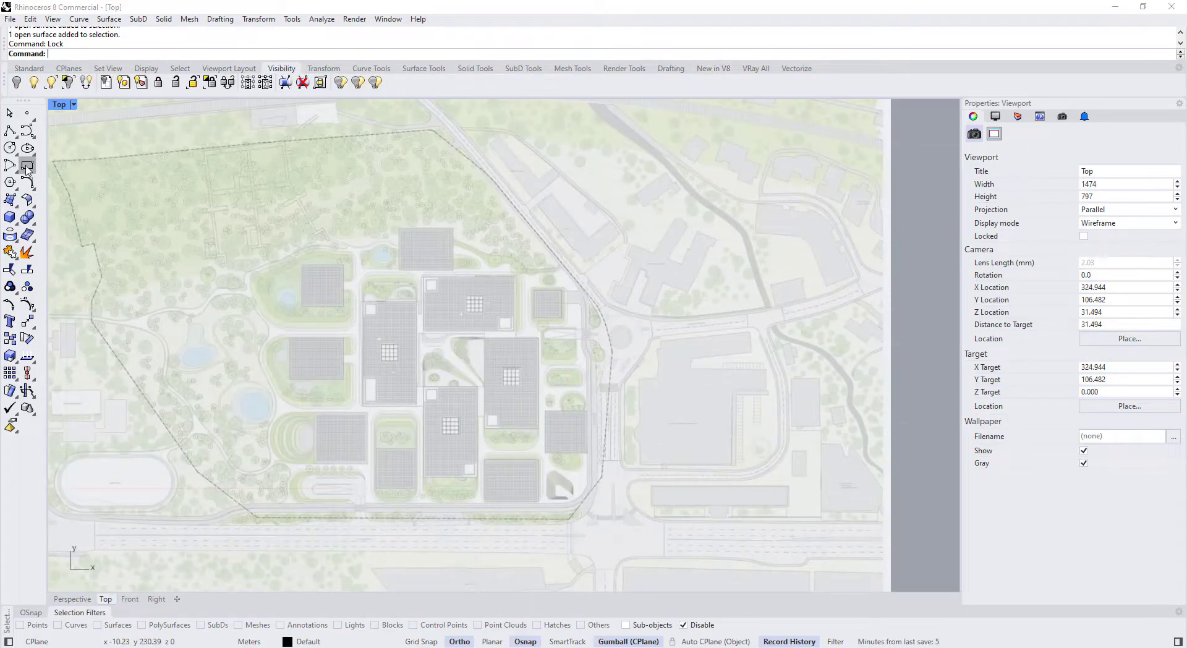
Draw a three-point rectangle along the building's lower edge, with the building's depth as width
left_click(32, 171)
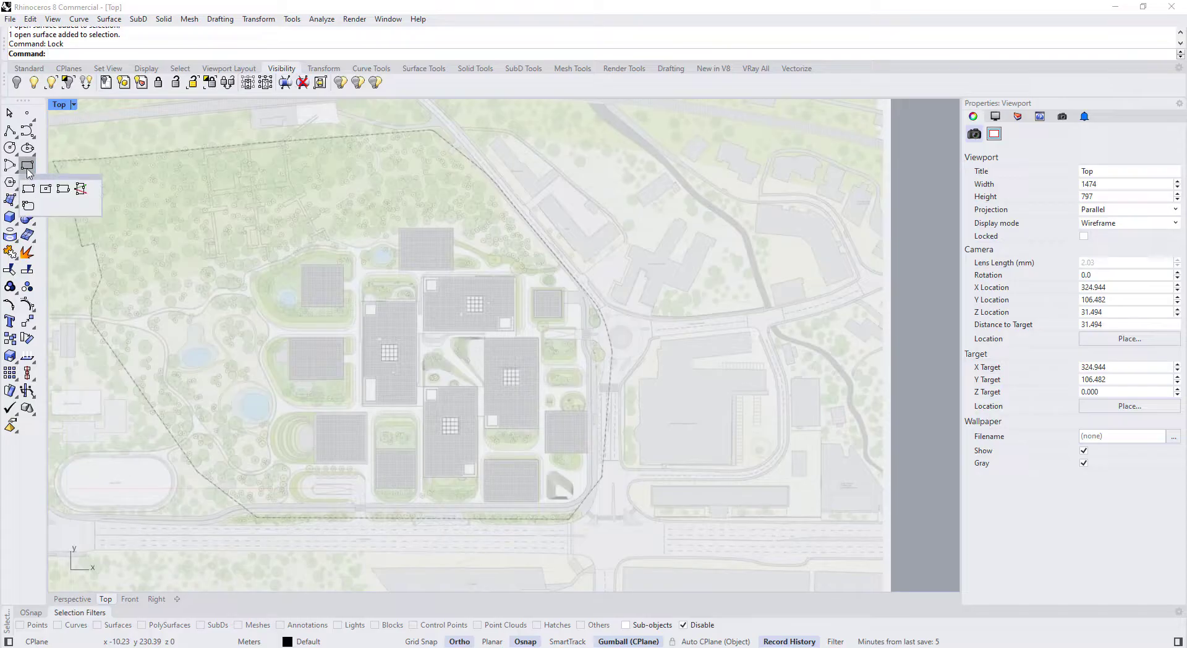
left_click(63, 189)
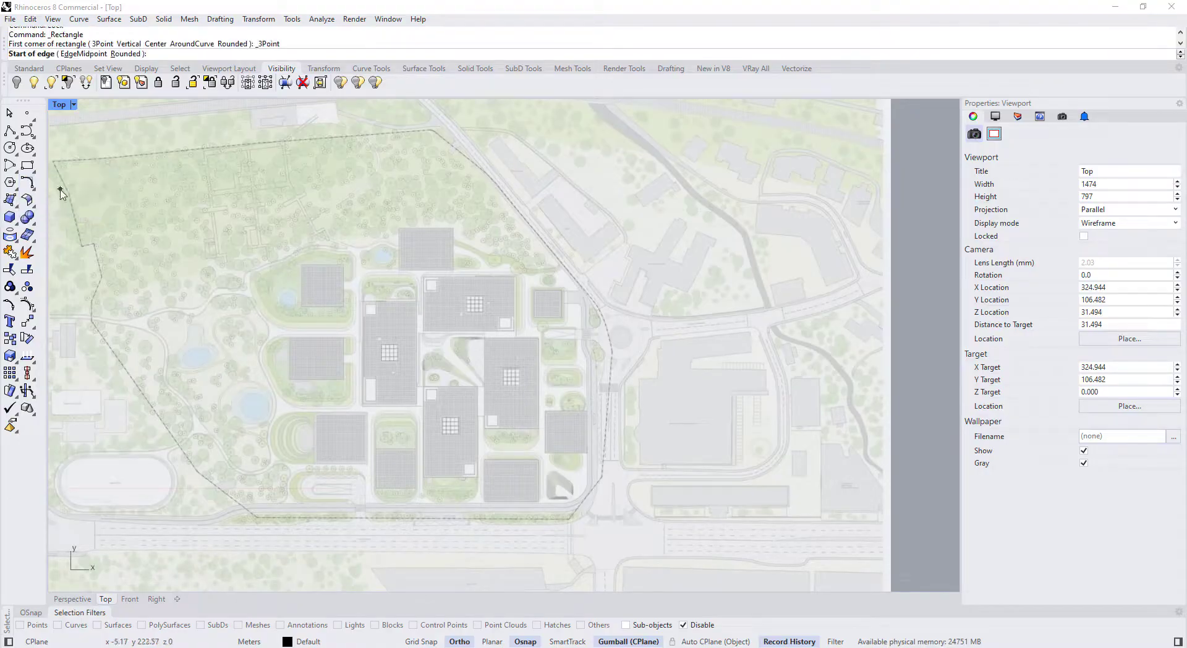
scroll(371, 494, "up", 10)
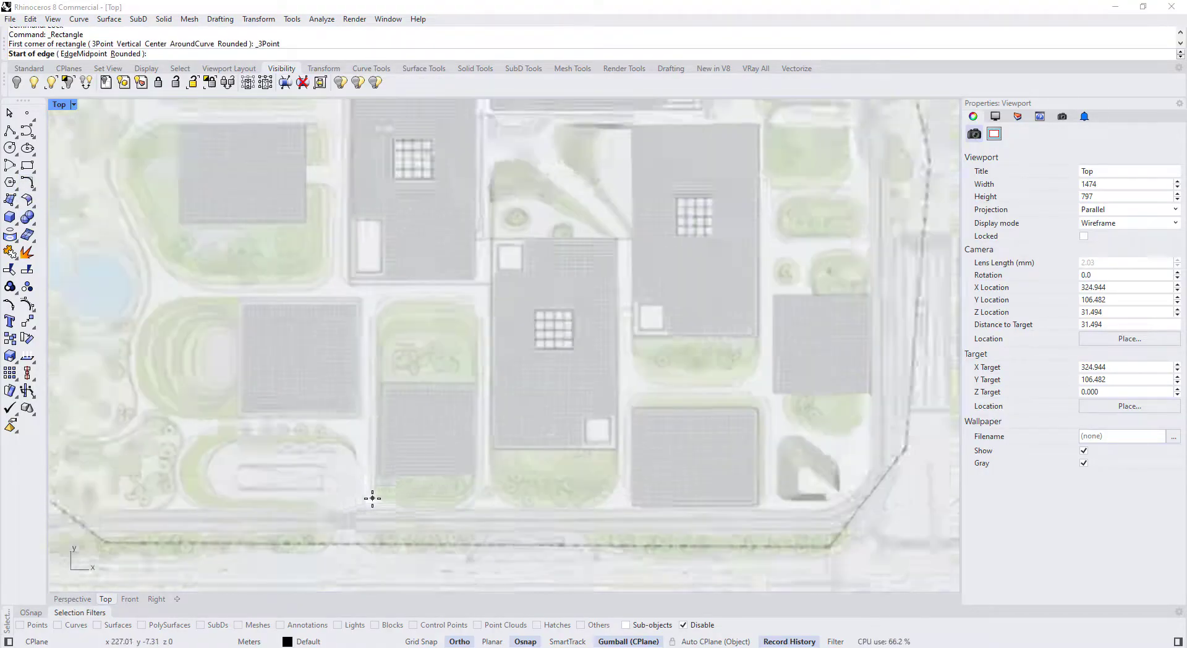
left_click(344, 460)
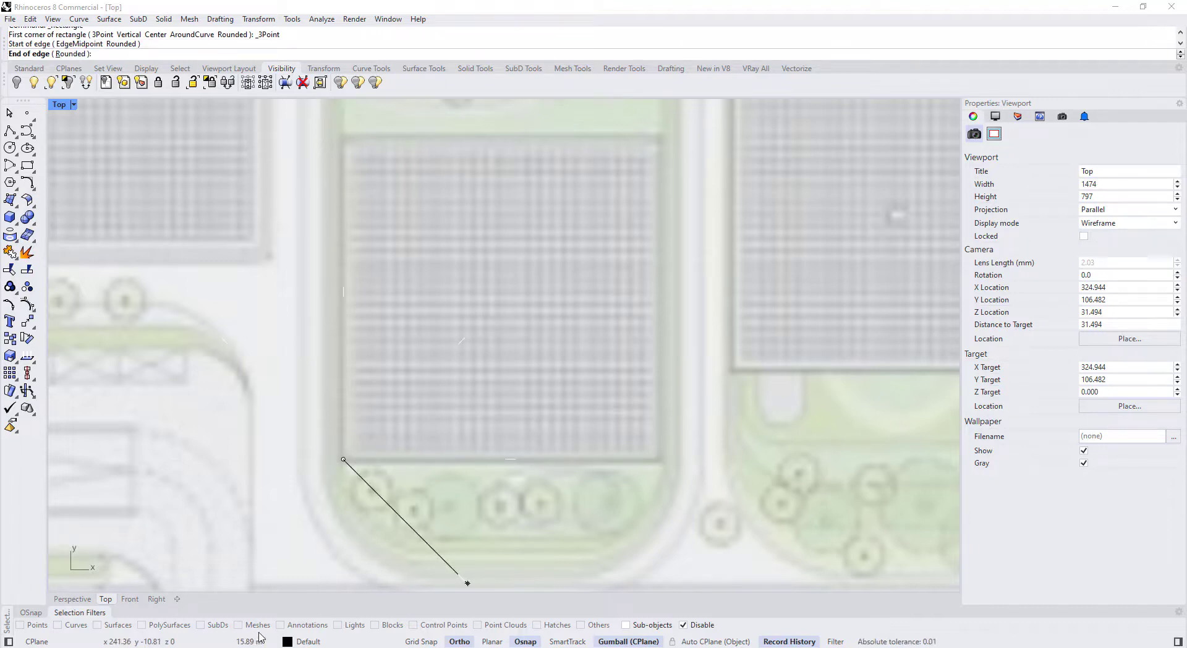
left_click(656, 458)
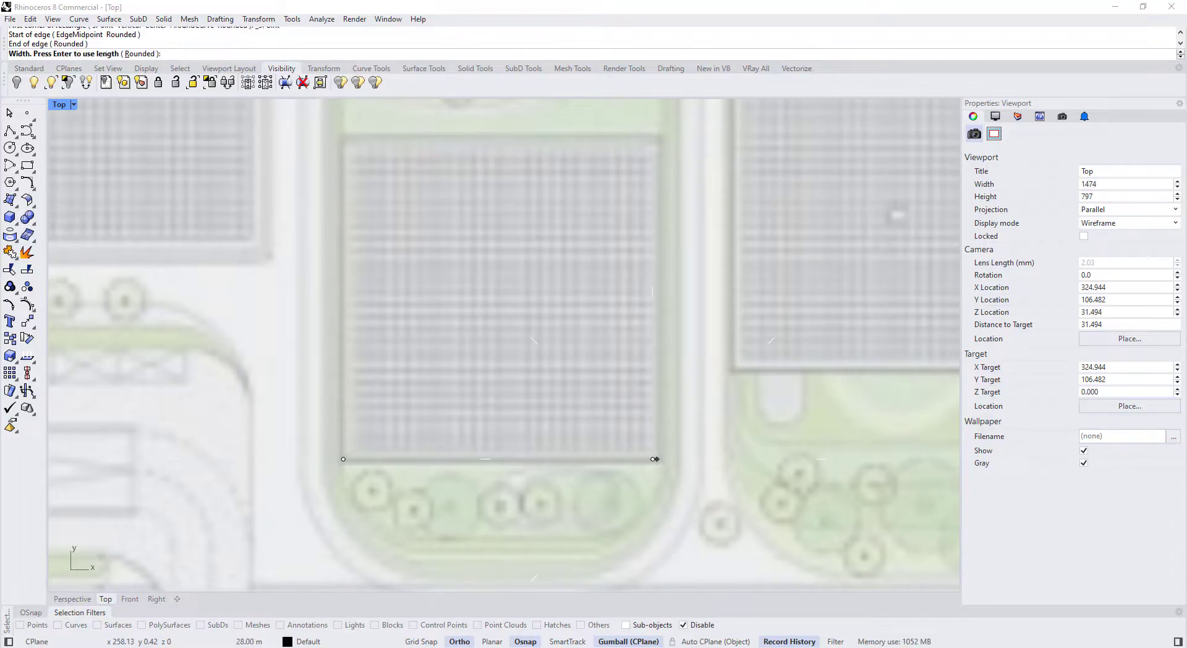
scroll(655, 432, "down", 6)
scroll(630, 329, "up", 3)
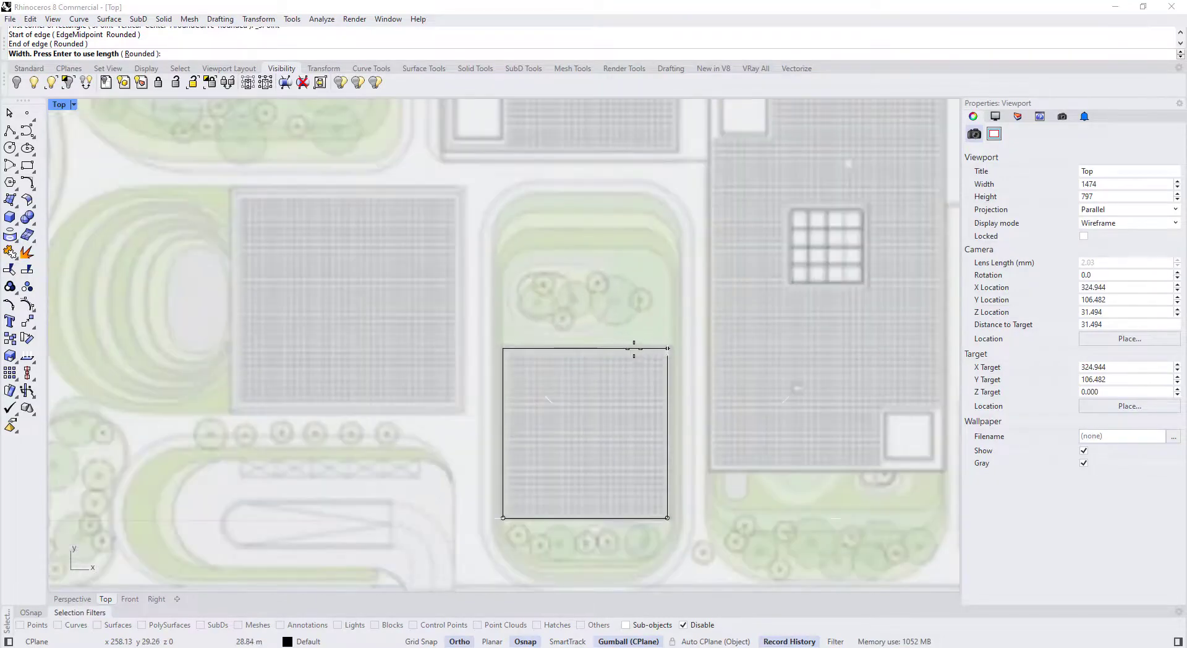
left_click(634, 349)
right_click_drag(611, 386, 578, 402)
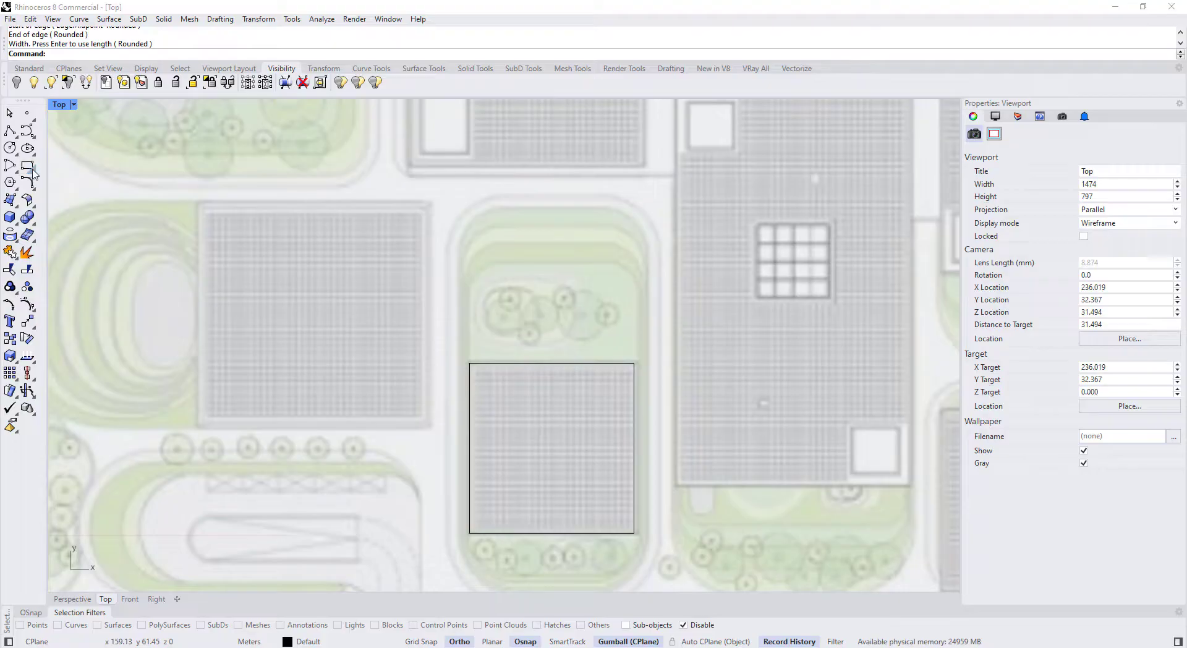
right_click_drag(408, 237, 400, 295)
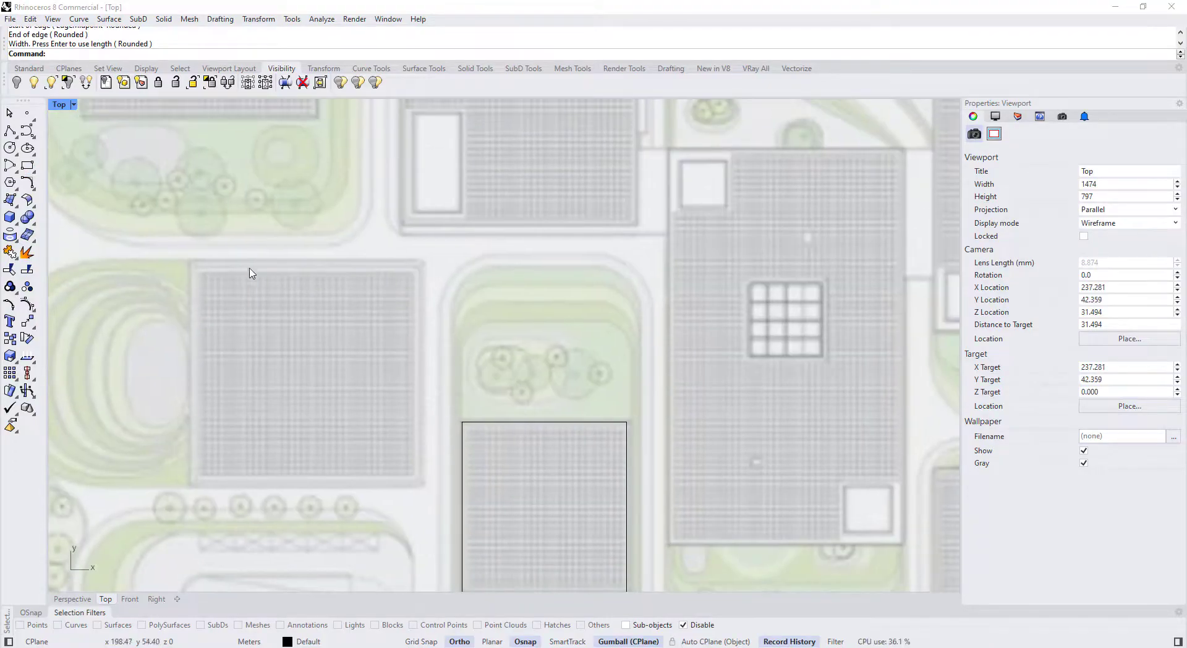
left_click(27, 165)
Outline the next building and the large building with corner-to-corner rectangles
left_click(189, 486)
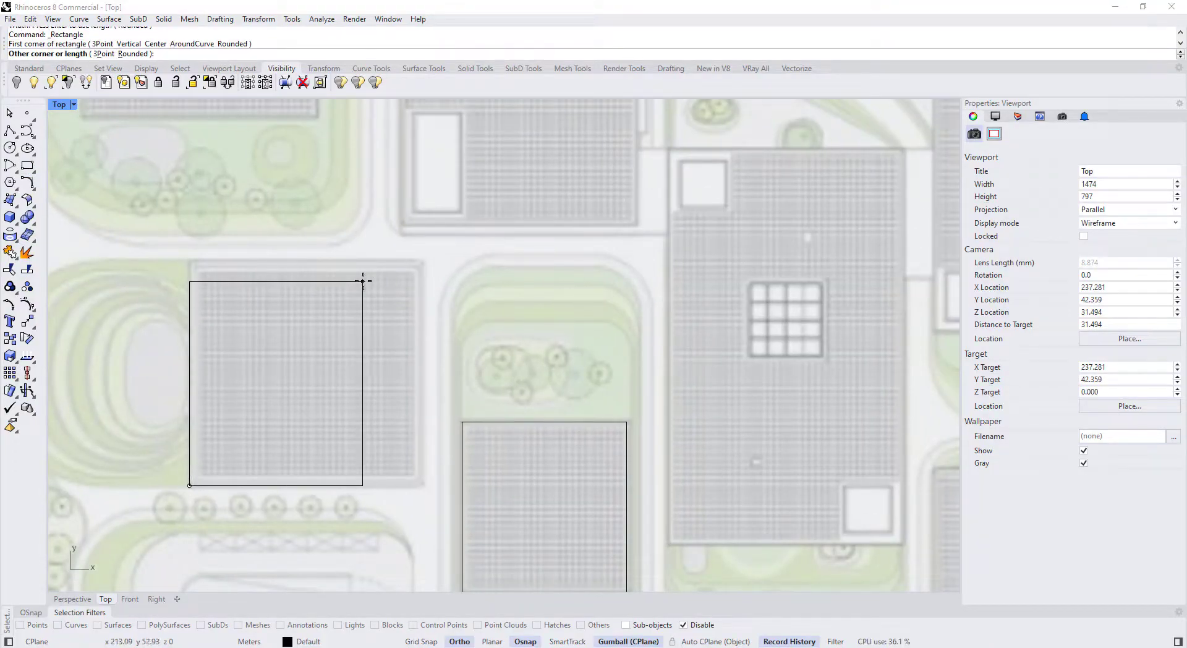
scroll(402, 259, "up", 3)
left_click(432, 260)
scroll(395, 357, "down", 3)
scroll(395, 357, "down", 4)
right_click_drag(394, 317, 312, 414)
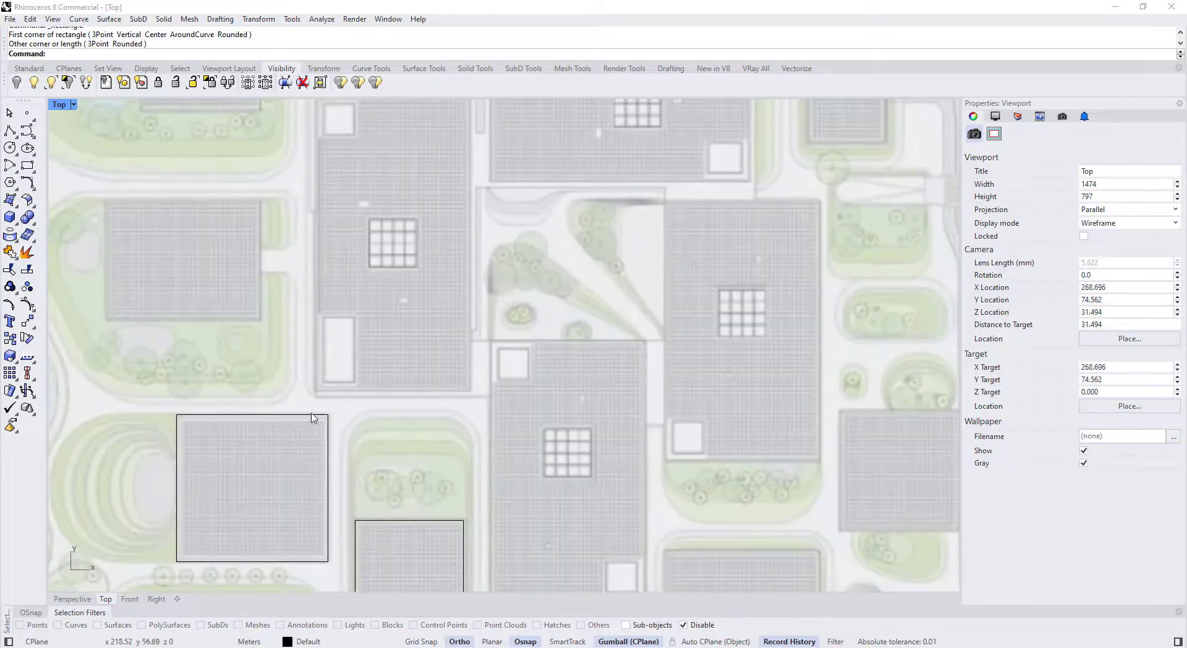
right_click_drag(397, 405, 302, 326)
right_click(388, 514)
scroll(389, 515, "up", 8)
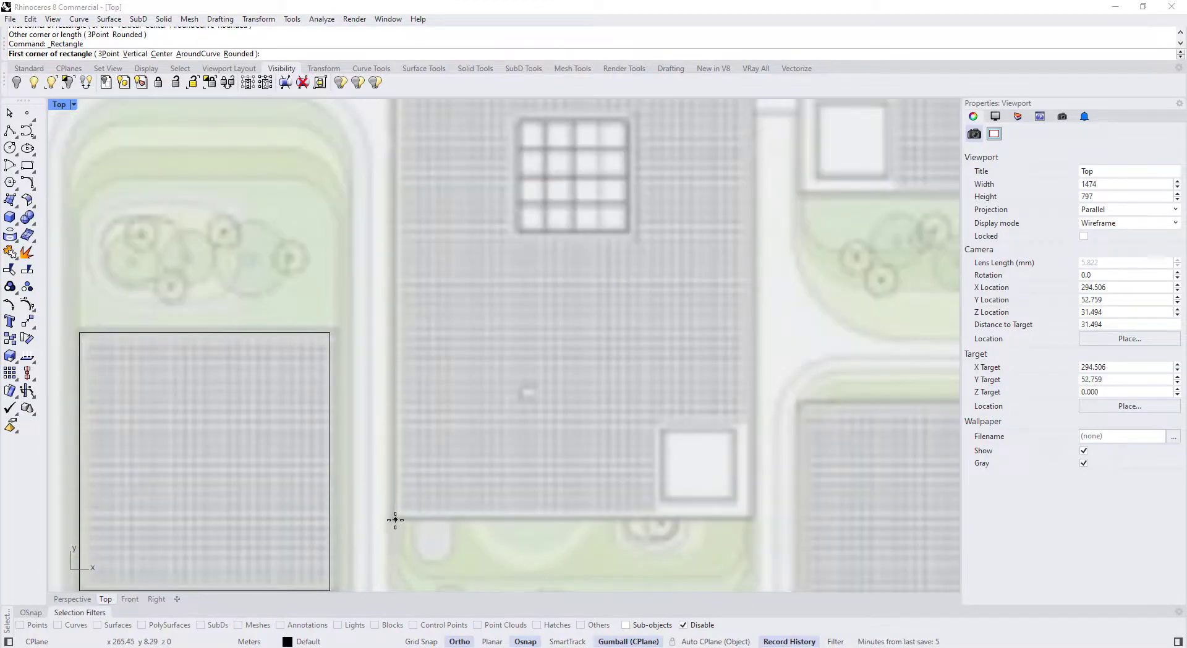
left_click(395, 519)
scroll(395, 520, "down", 3)
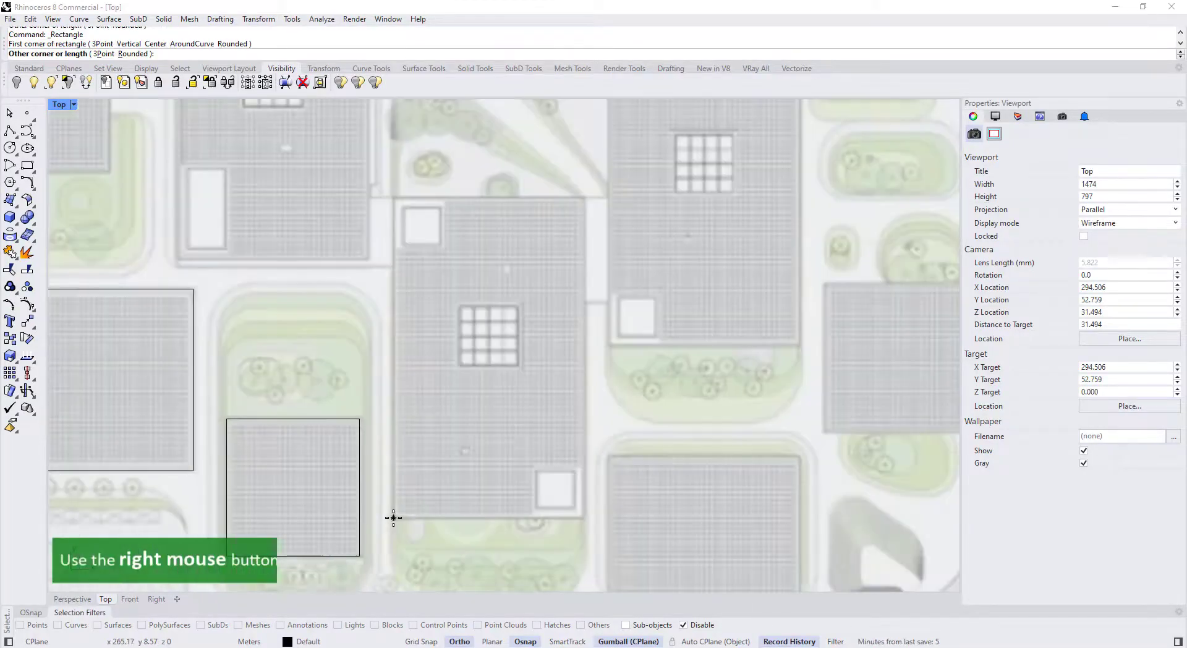
left_click(589, 204)
scroll(587, 204, "down", 3)
scroll(580, 468, "up", 5)
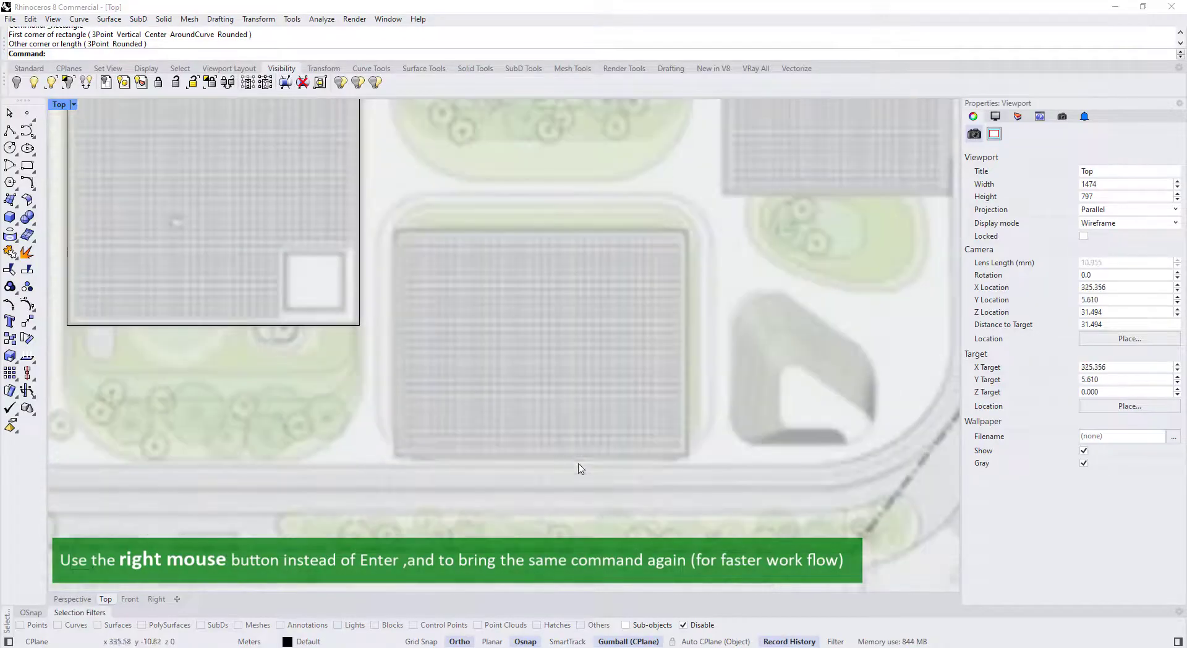
Trace two more footprints with rectangles, including the central building
right_click(427, 453)
left_click(393, 456)
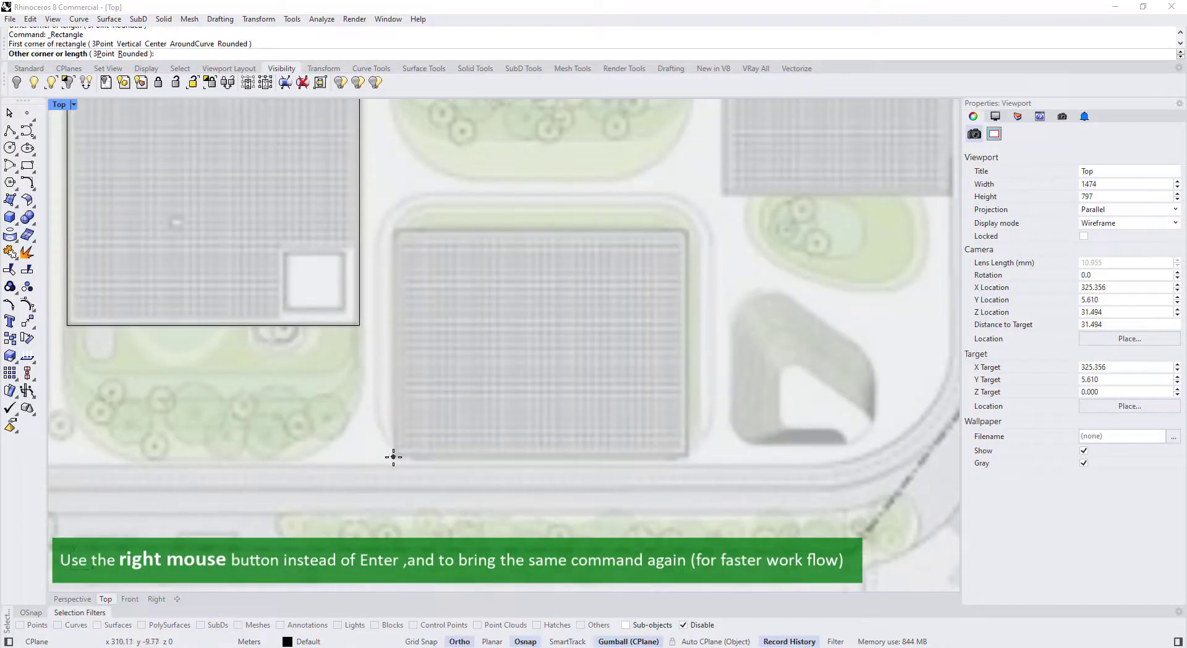
left_click(685, 230)
scroll(670, 265, "down", 5)
right_click(499, 339)
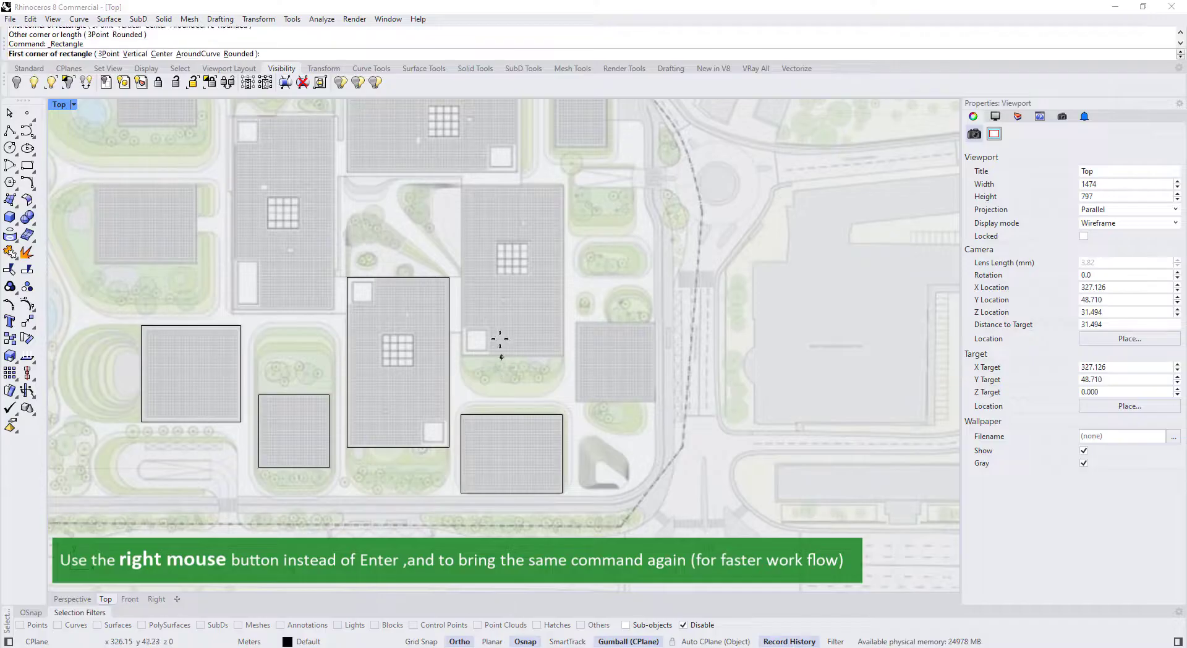
scroll(465, 365, "up", 5)
scroll(416, 427, "down", 4)
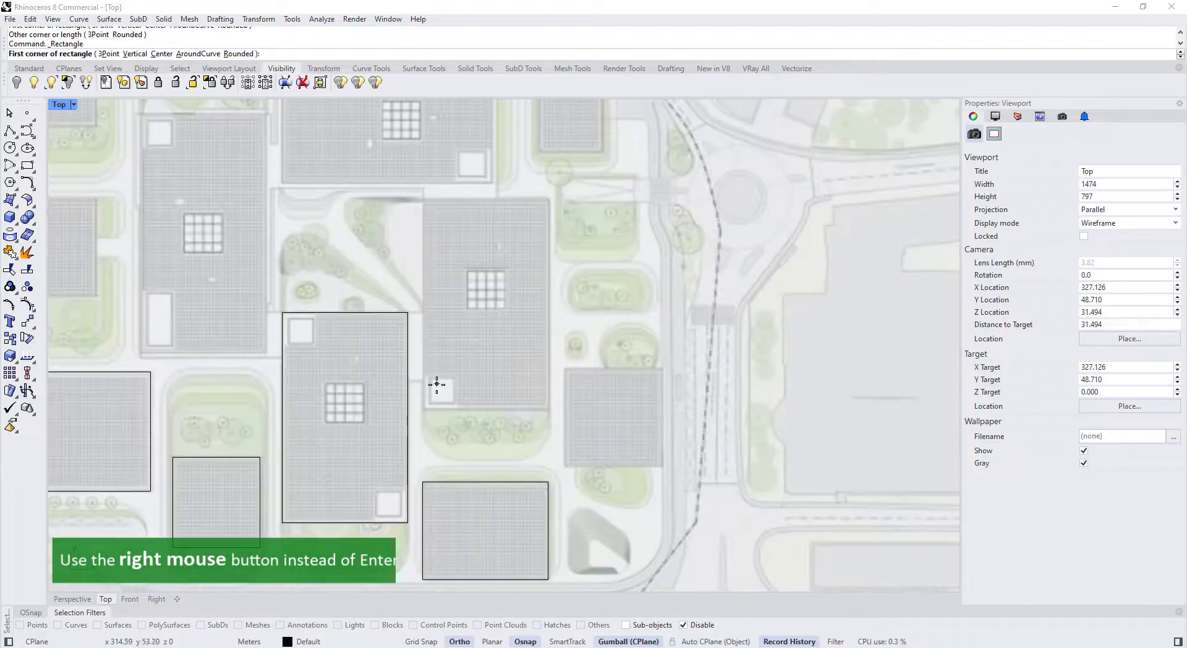
scroll(426, 406, "up", 5)
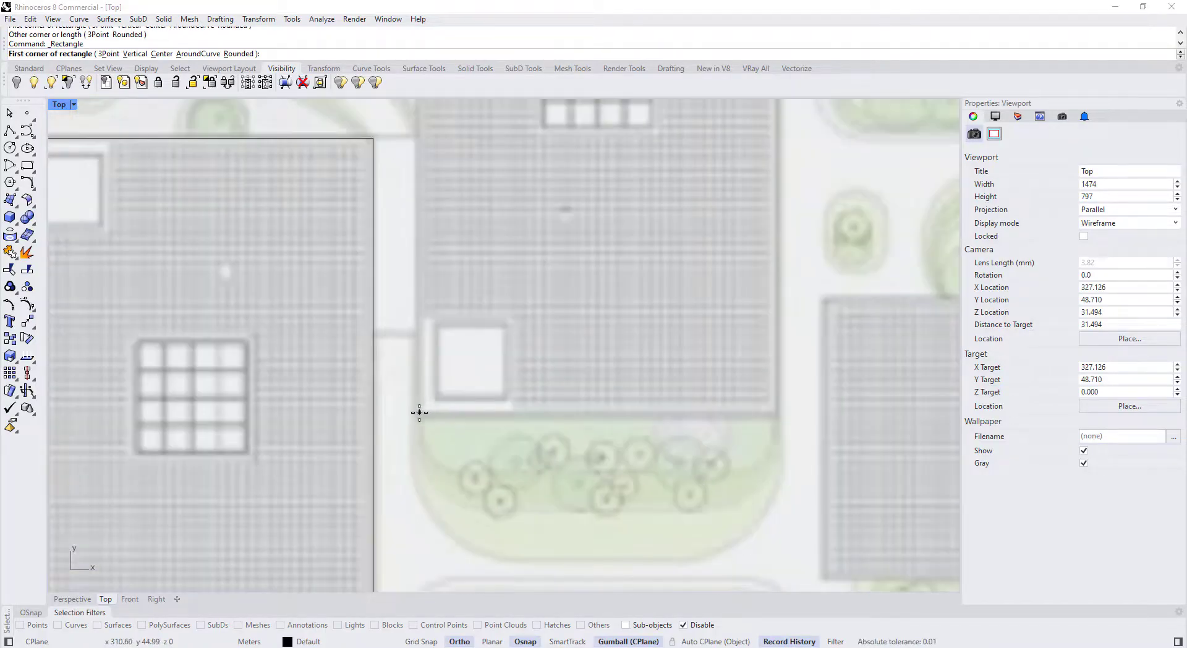
left_click(419, 412)
scroll(419, 412, "down", 4)
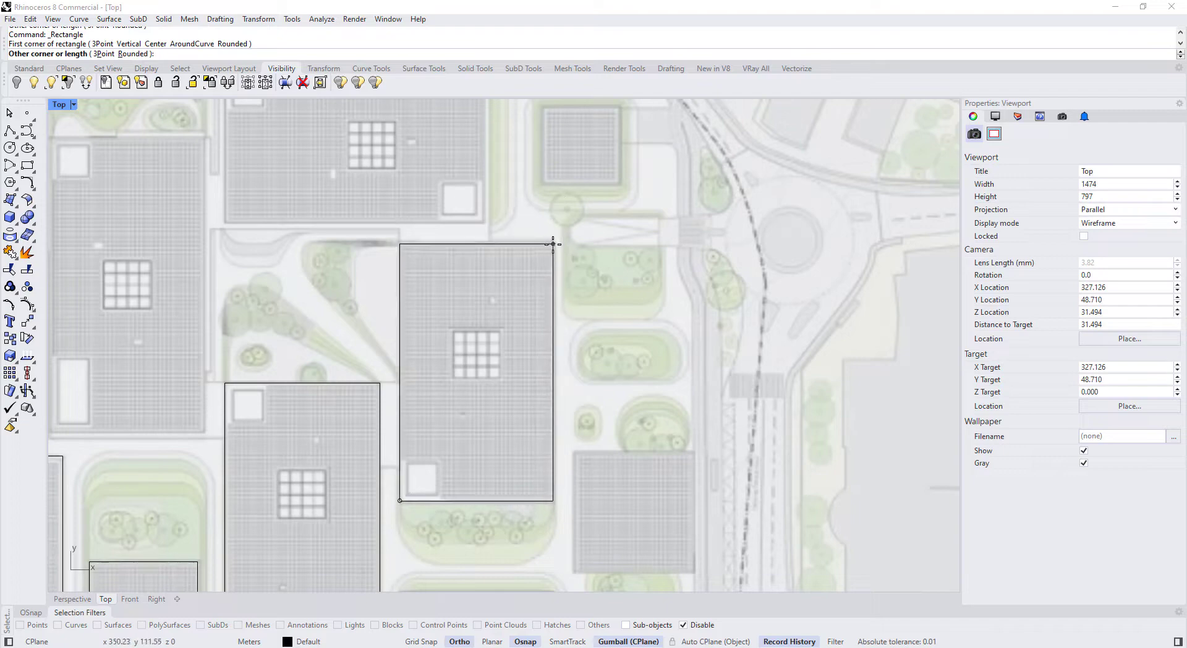
left_click(553, 244)
Trace the small building and a neighbouring footprint with rectangles
right_click_drag(563, 338, 491, 213)
key("space")
scroll(511, 449, "up", 10)
left_click(482, 448)
scroll(482, 448, "down", 2)
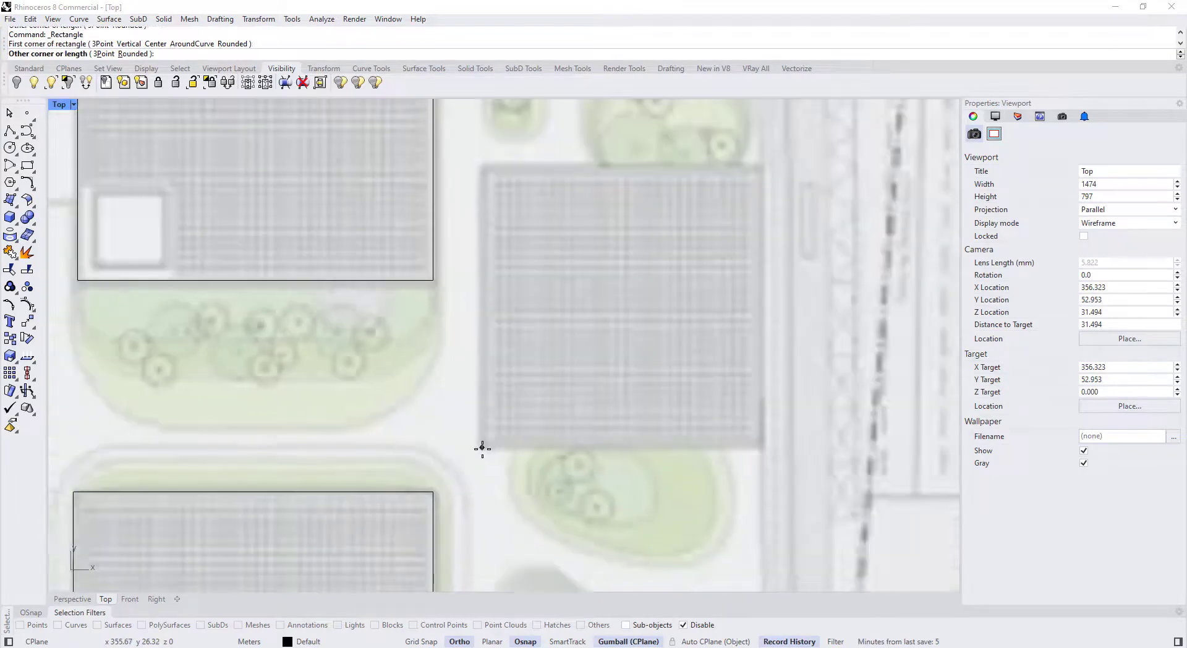
scroll(482, 448, "down", 3)
left_click(661, 263)
scroll(580, 394, "down", 3)
right_click_drag(331, 163, 408, 272)
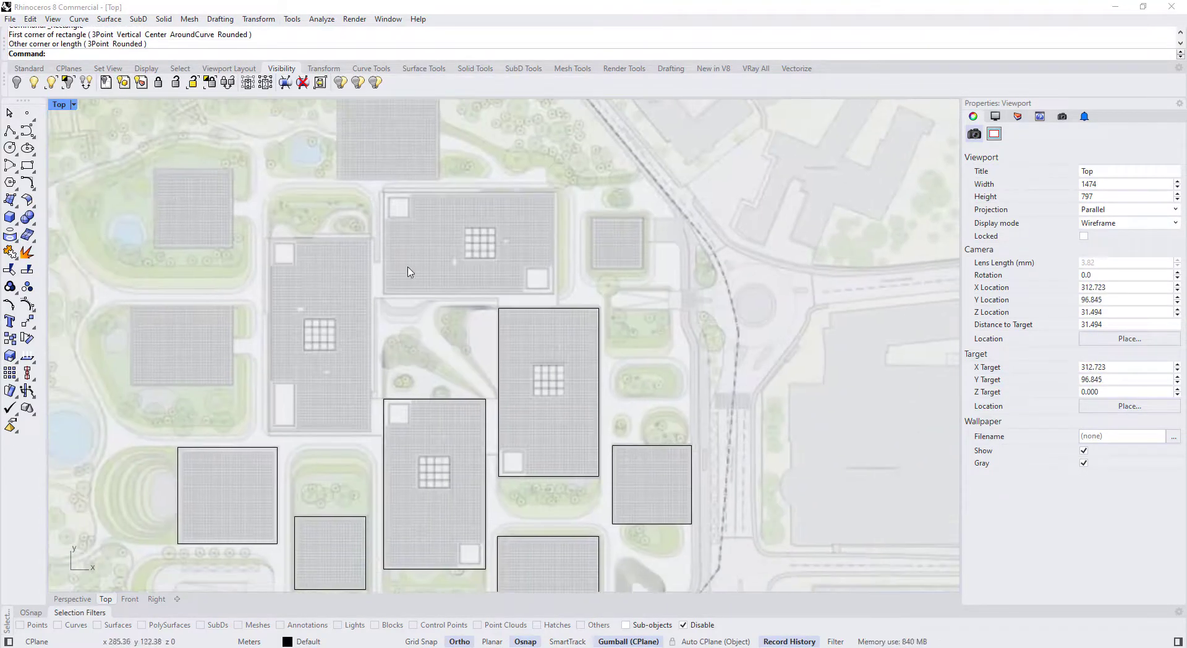
scroll(408, 272, "up", 5)
key("space")
left_click(371, 377)
scroll(371, 377, "down", 3)
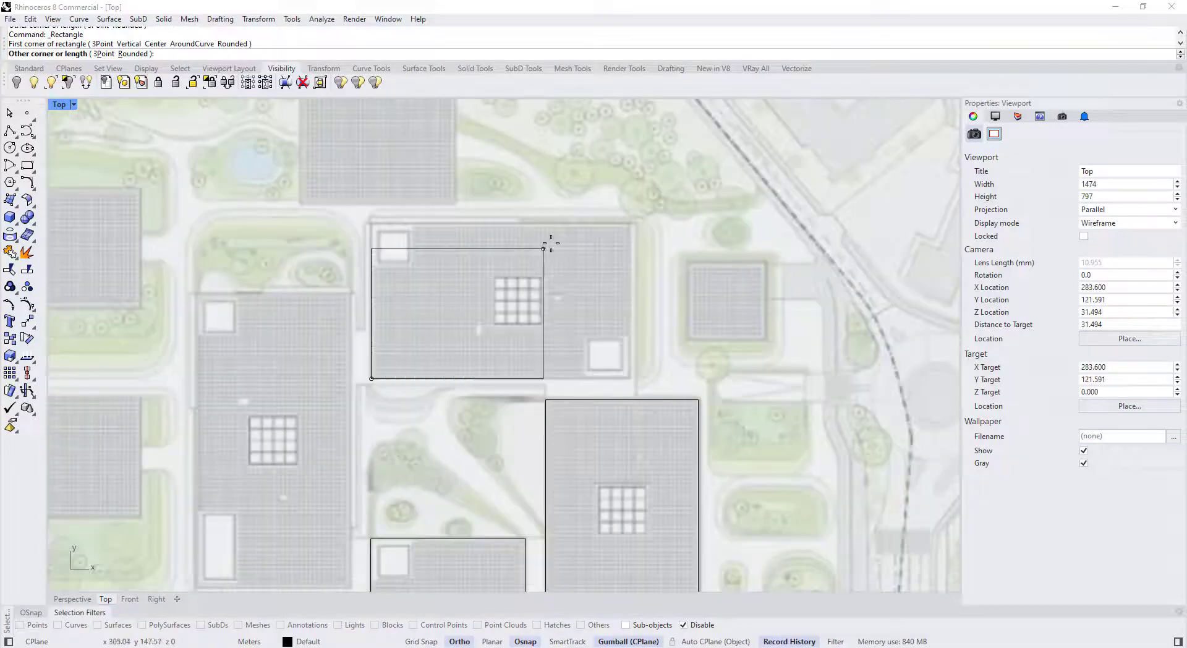
scroll(550, 243, "up", 6)
left_click(708, 206)
Outline the small square building, another footprint and the tall building with rectangles
right_click_drag(754, 315, 515, 347)
key("space")
left_click(573, 456)
left_click(718, 311)
scroll(718, 310, "down", 4)
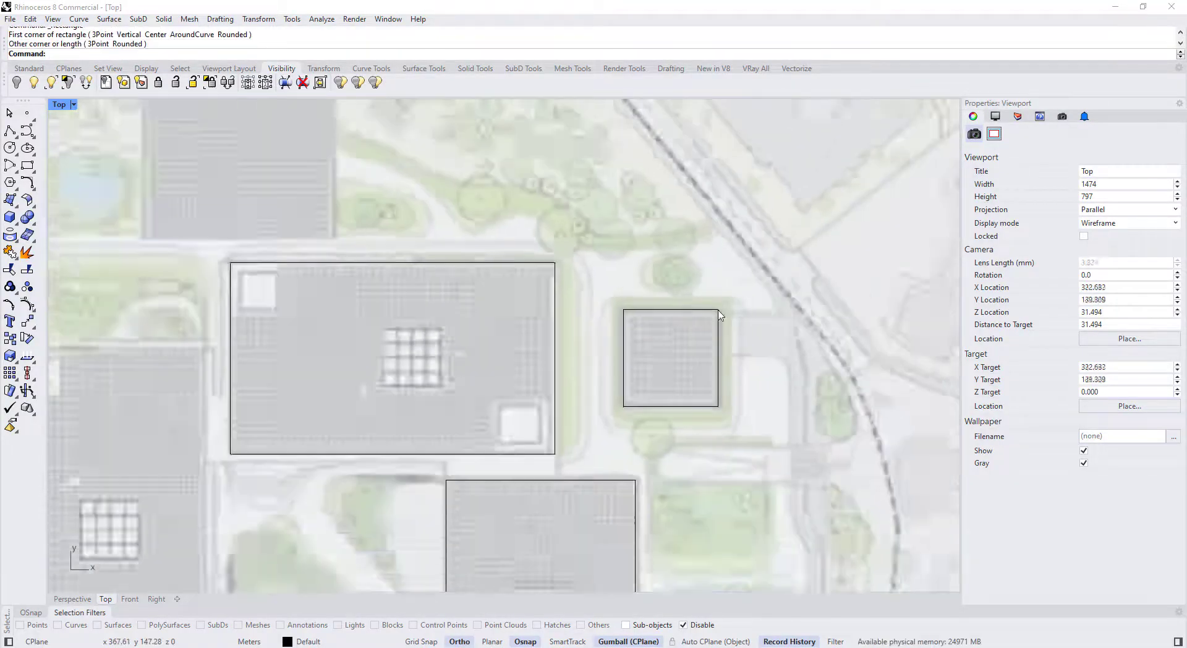
scroll(522, 262, "up", 8)
key("space")
left_click(542, 345)
left_click(733, 195)
scroll(686, 238, "down", 7)
scroll(632, 517, "up", 10)
key("space")
left_click(420, 399)
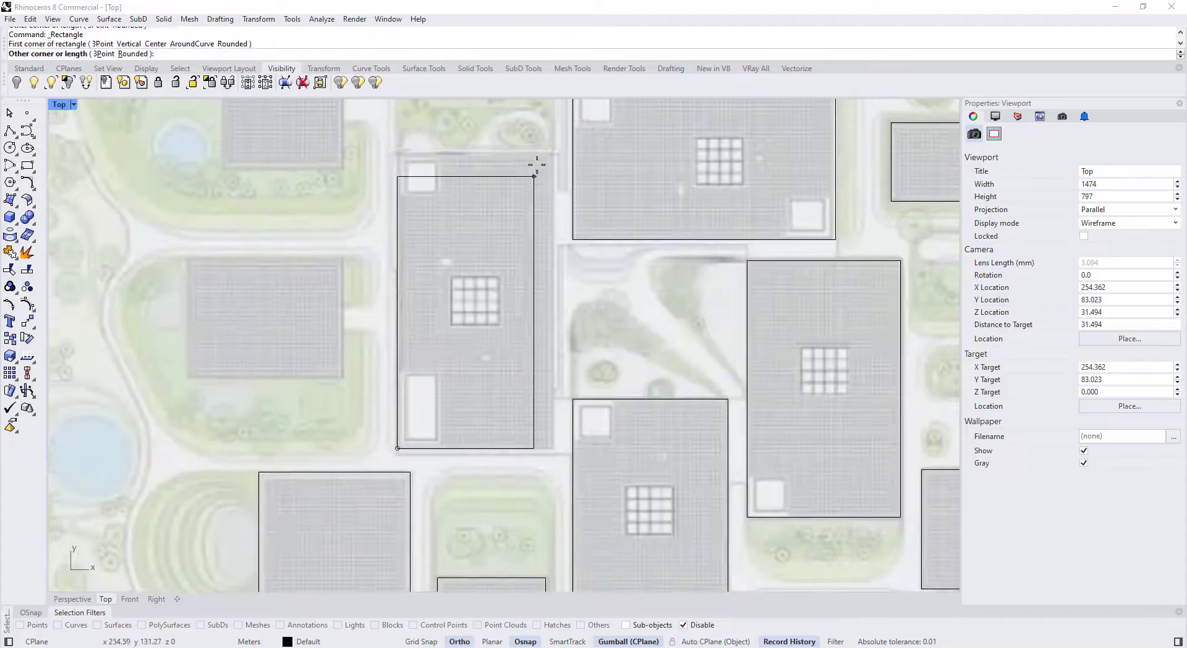
left_click(552, 153)
Trace the left and upper-left buildings, completing the footprint rectangles
key("space")
scroll(173, 368, "up", 7)
left_click(205, 390)
left_click(398, 241)
right_click_drag(396, 248, 374, 397)
key("space")
left_click(228, 279)
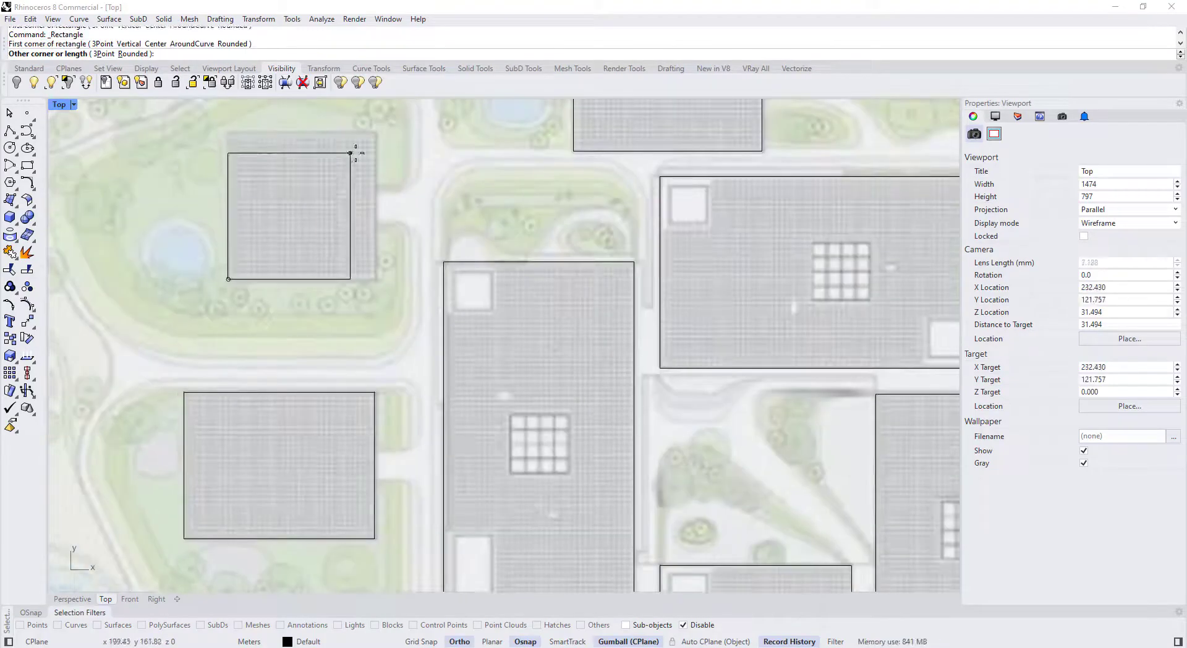
left_click(350, 153)
scroll(350, 153, "down", 7)
scroll(441, 396, "up", 4)
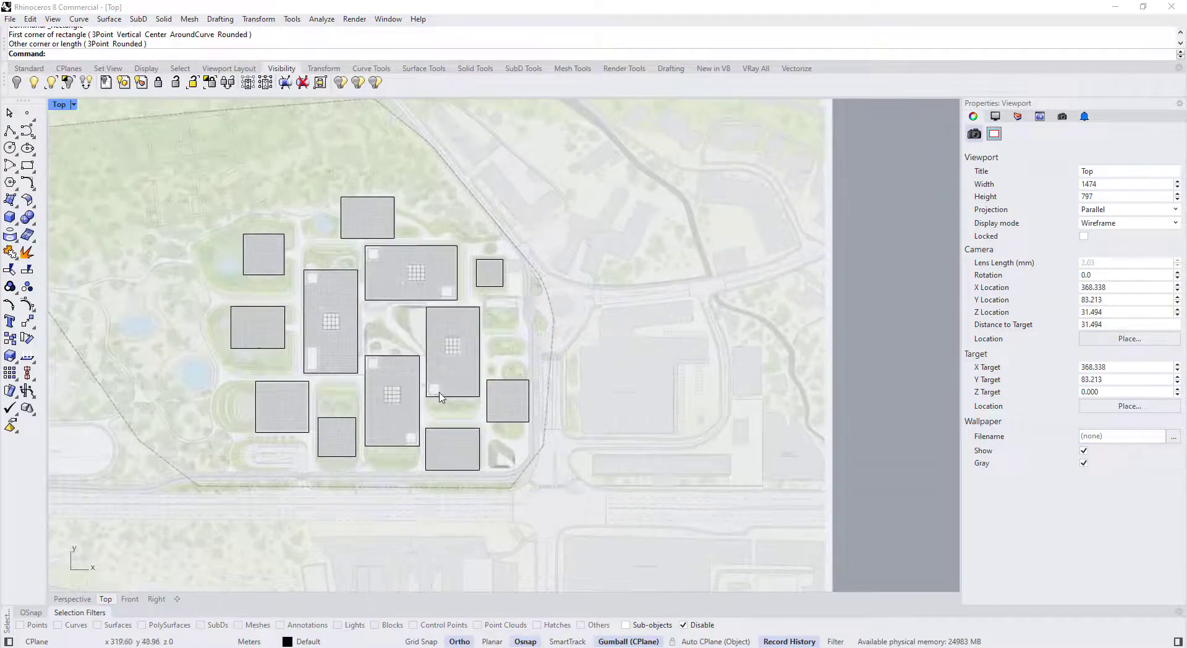
Window-select all twelve building rectangles and create their bounding box
left_click(440, 396)
scroll(511, 457, "up", 3)
scroll(512, 457, "down", 5)
key("Escape")
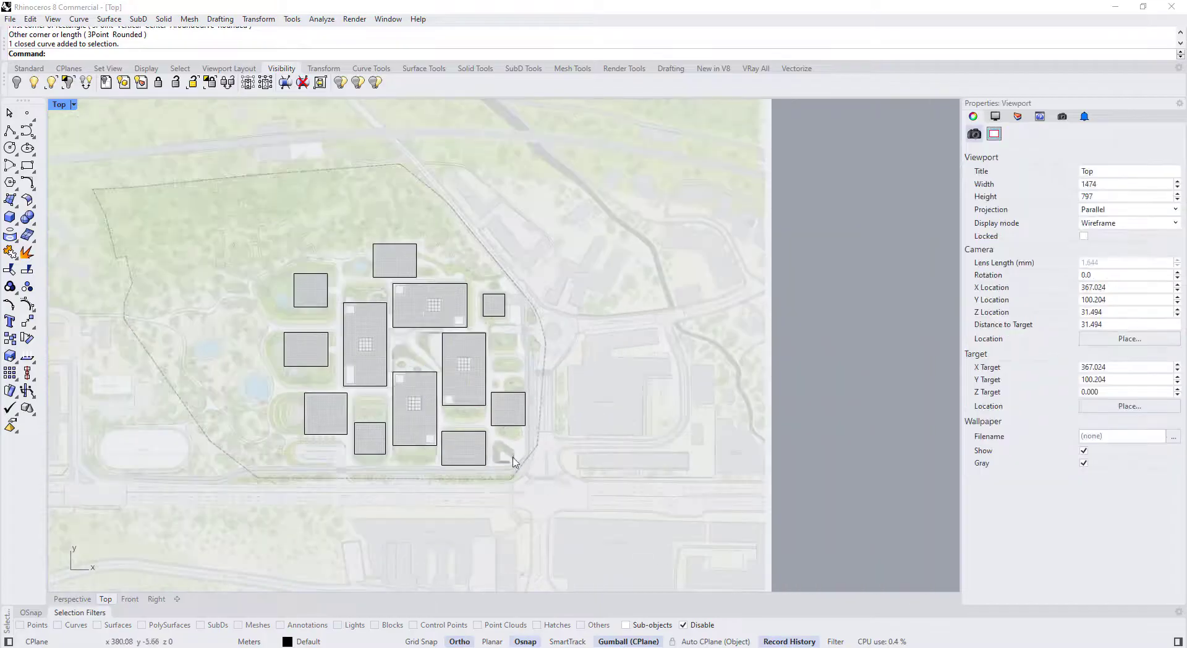
left_click_drag(210, 205, 526, 491)
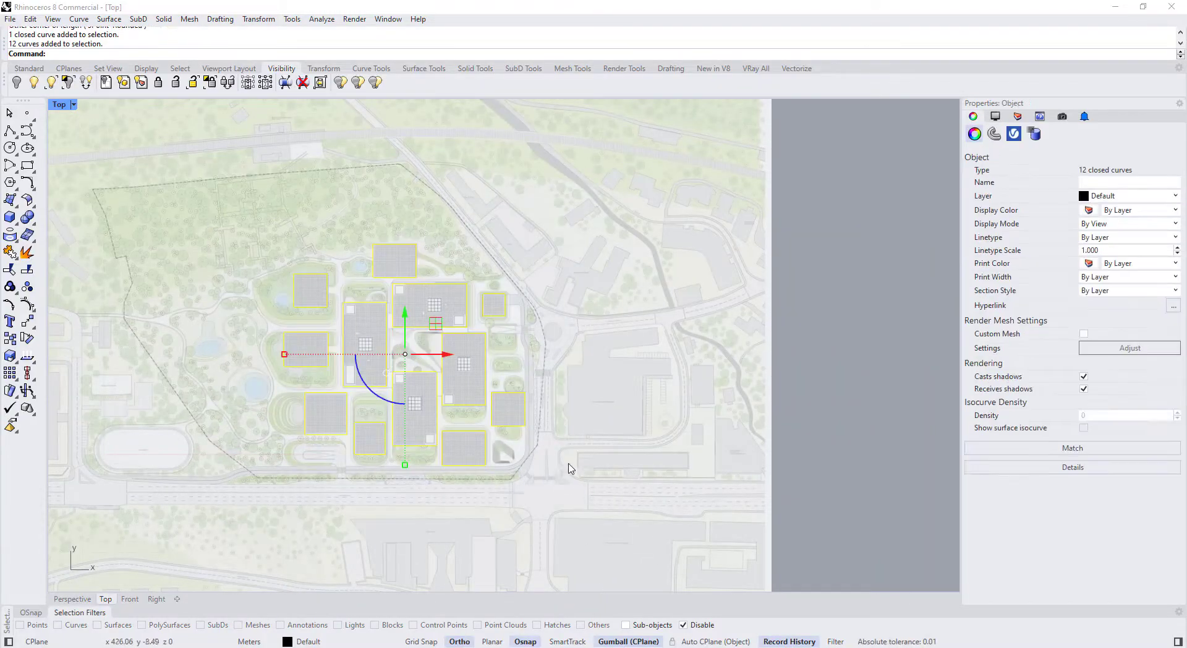
type("oundingBox")
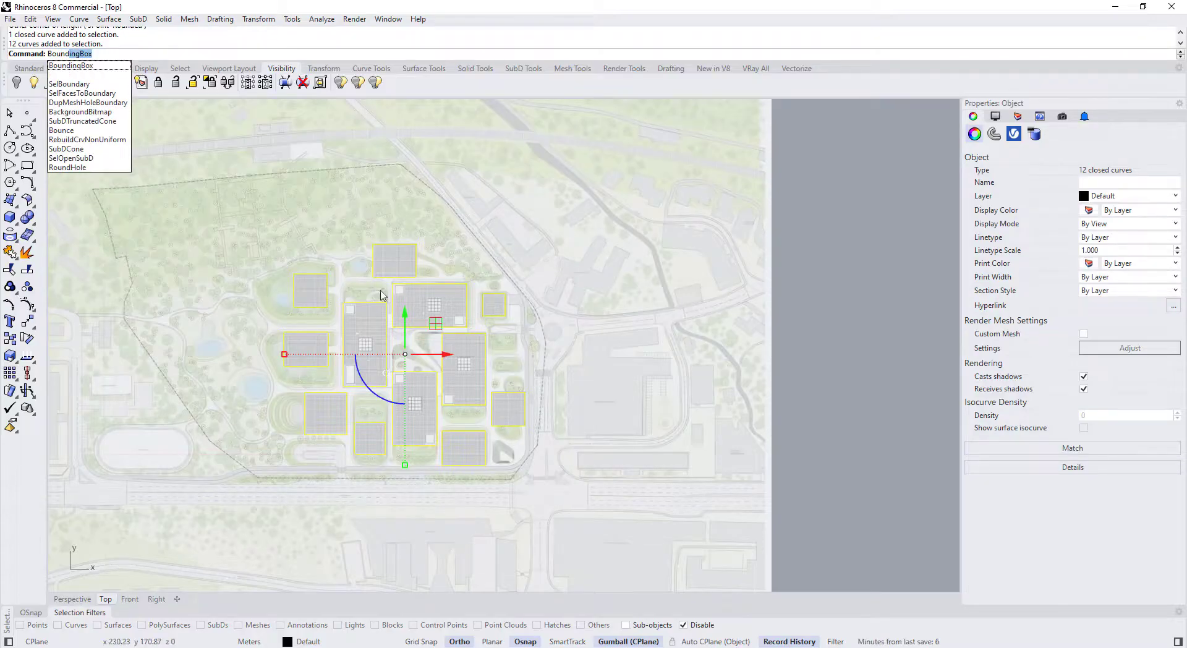
key("Return")
key("Return")
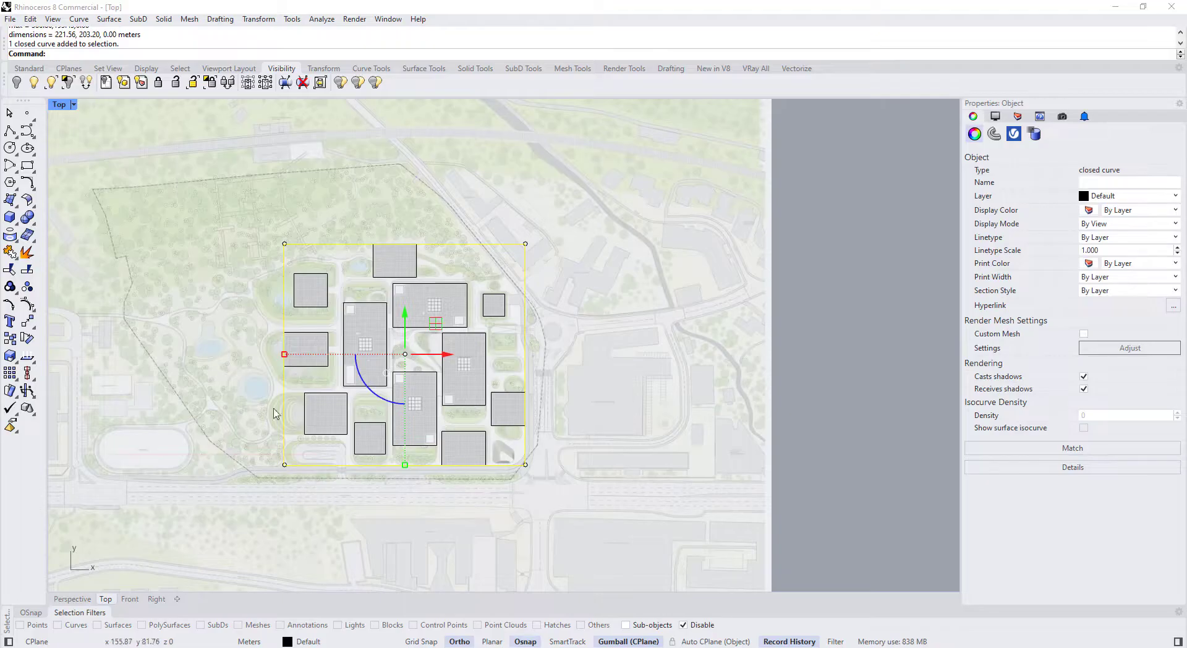
Offset the bounding rectangle 0.5 outward
left_click(444, 223)
left_click(443, 244)
type("Of")
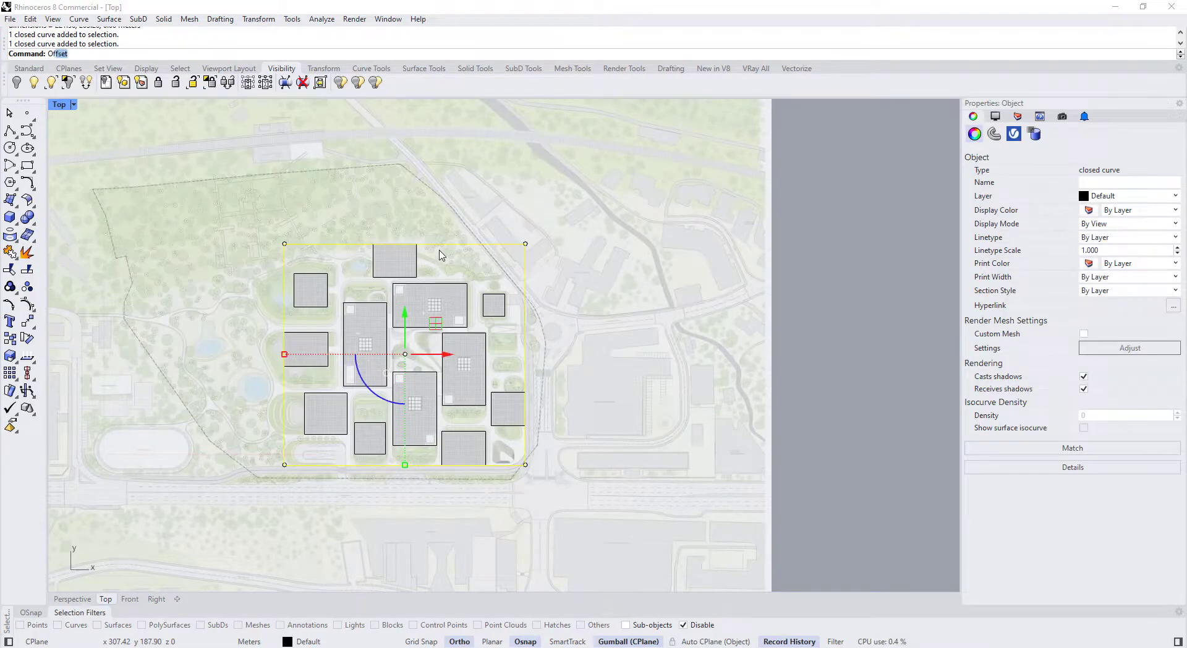
key("Return")
left_click(450, 224)
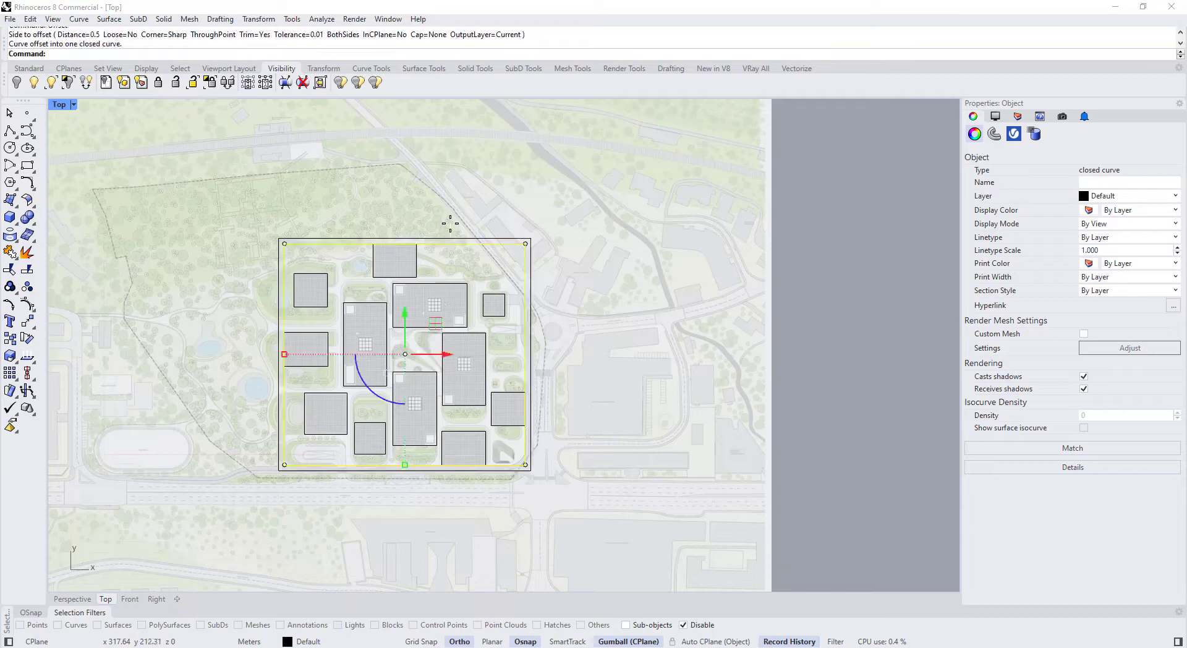
Delete the inner bounding rectangle, dismiss the history warning, and select the outer boundary
left_click(479, 258)
left_click(477, 244)
key("Delete")
left_click(600, 359)
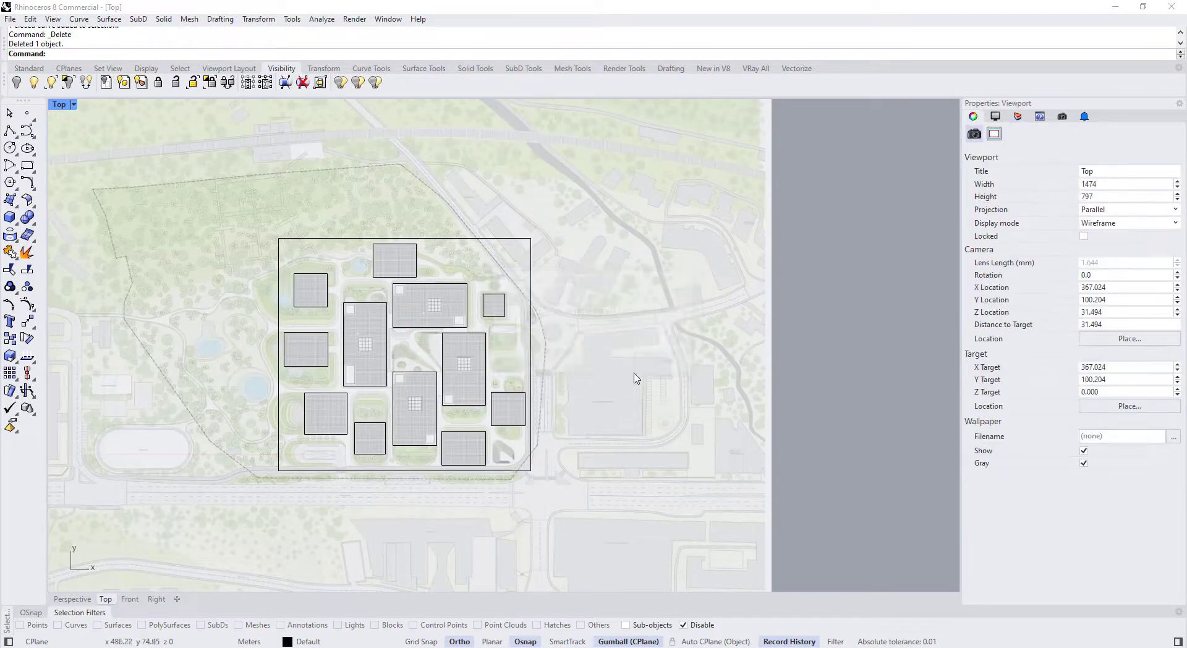
left_click(532, 260)
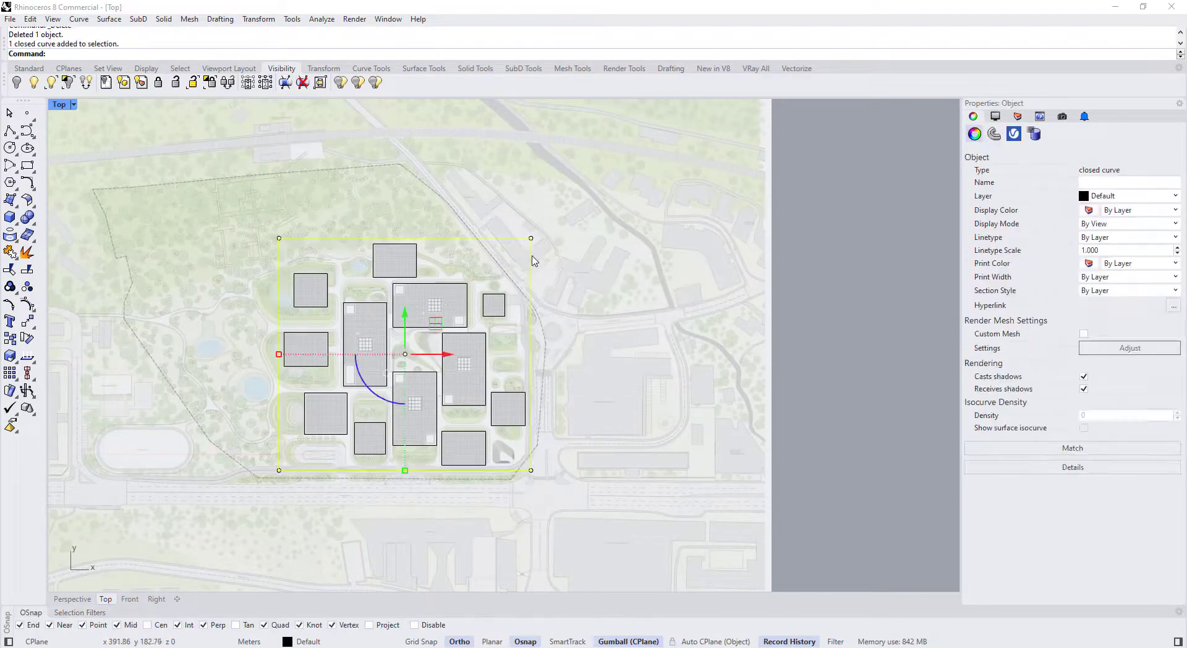
Maximize the perspective view and make a planar surface from the outer boundary rectangle
double_click(61, 104)
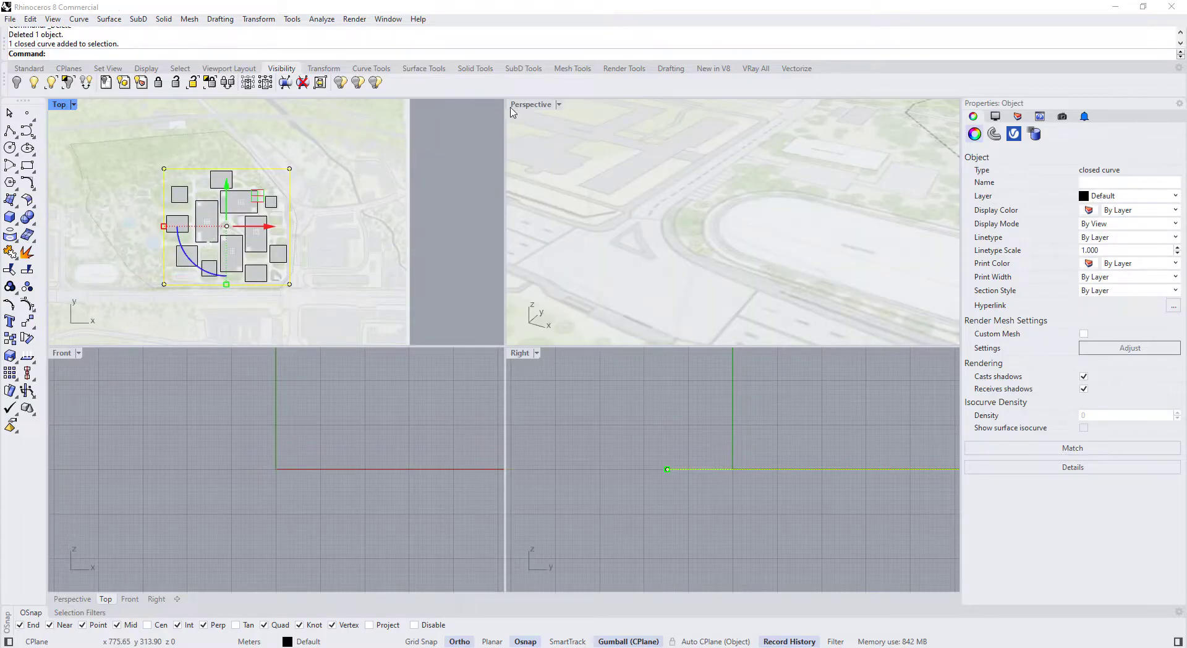
double_click(530, 104)
scroll(487, 185, "down", 5)
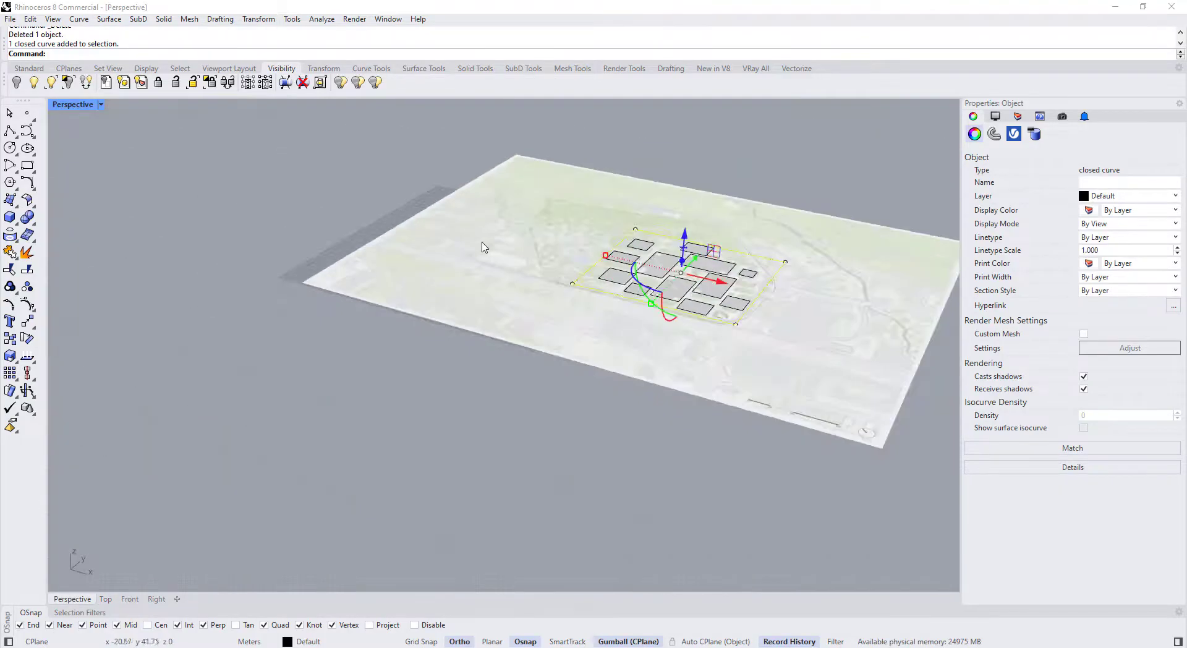
left_click(673, 304)
scroll(673, 304, "up", 7)
left_click(710, 297)
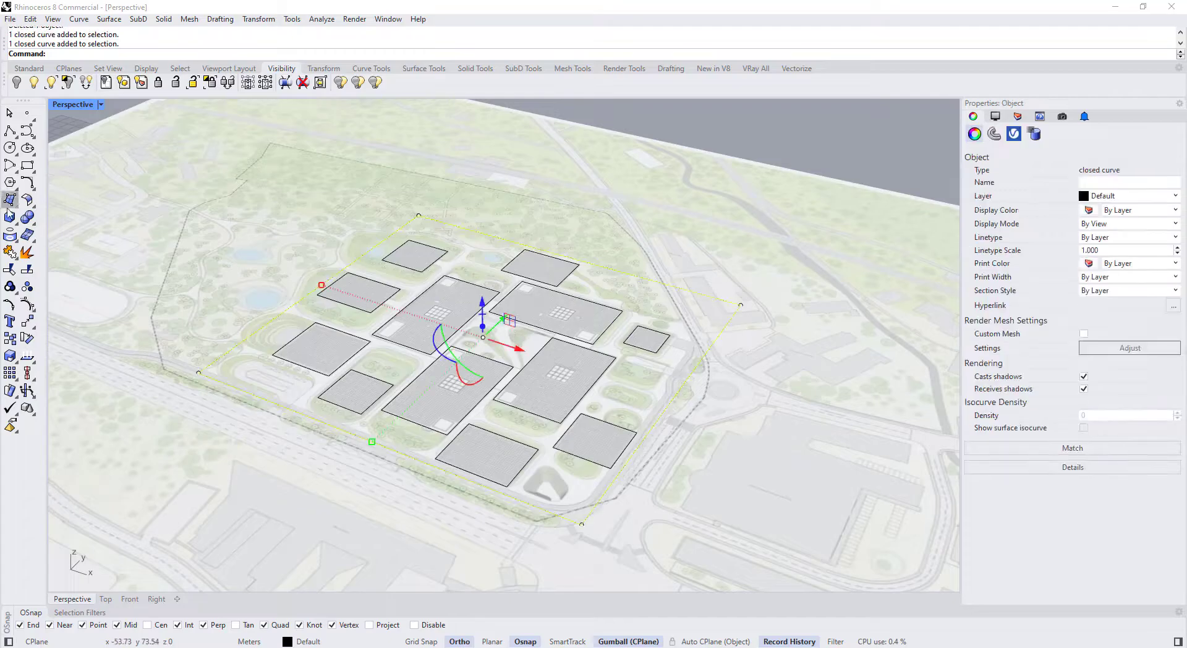
left_click(16, 207)
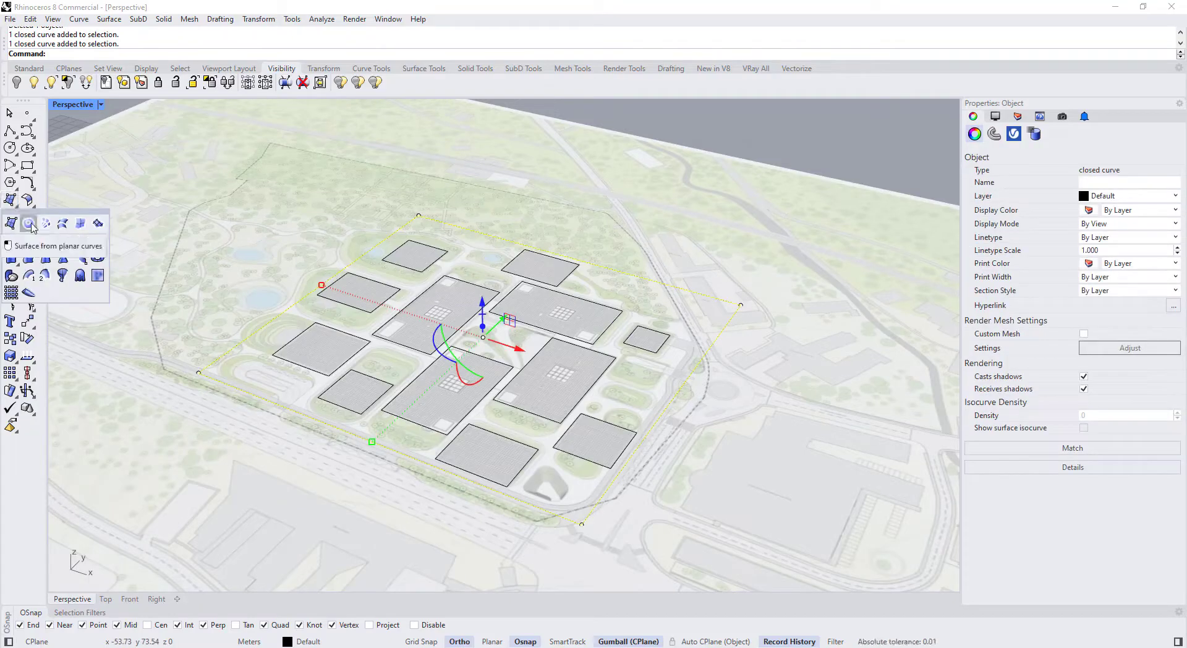
left_click(28, 223)
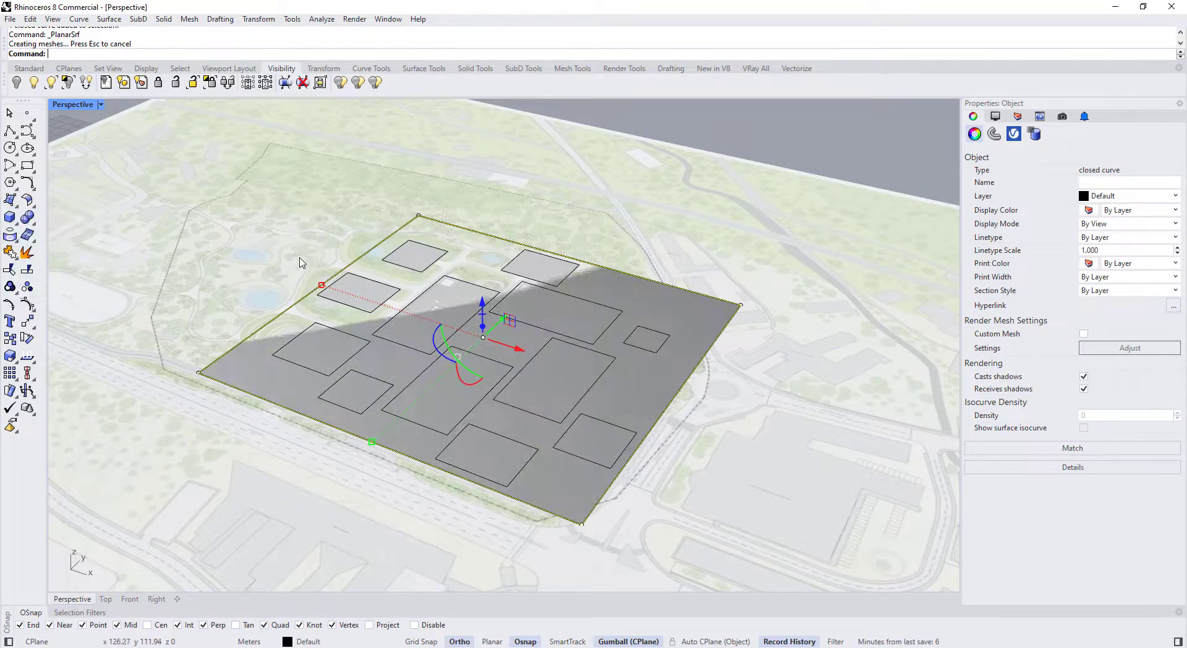
Rebuild the new surface to 6 by 6 points at degree 3, dismissing the history warning
left_click(657, 316)
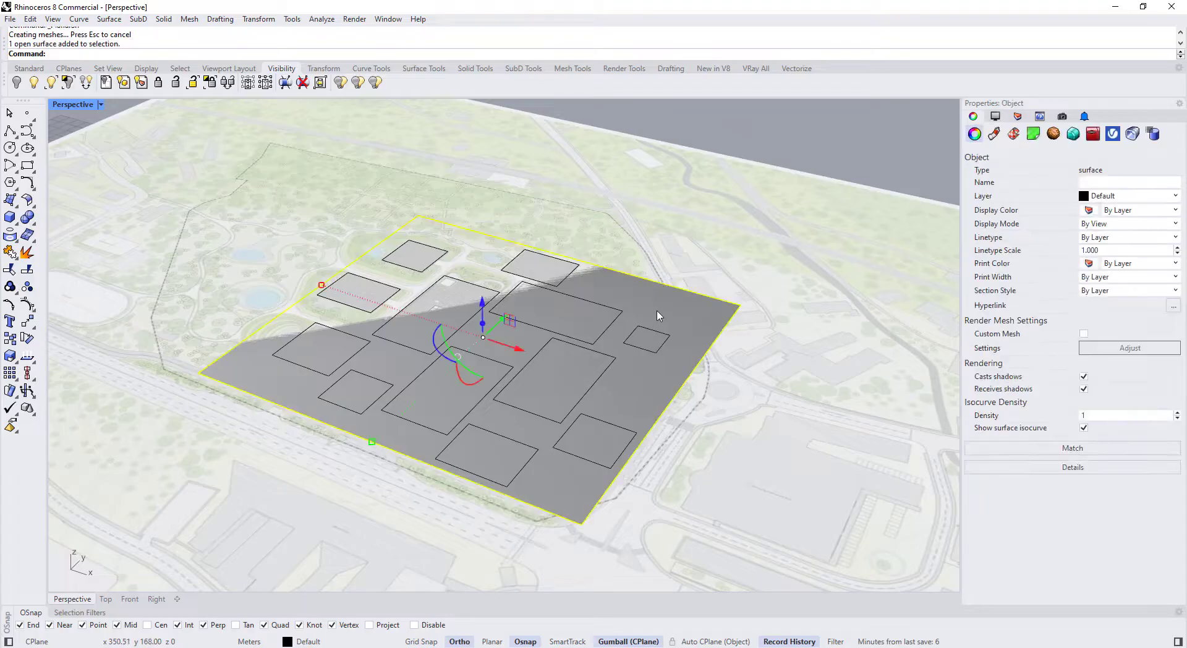
type("Rebuild")
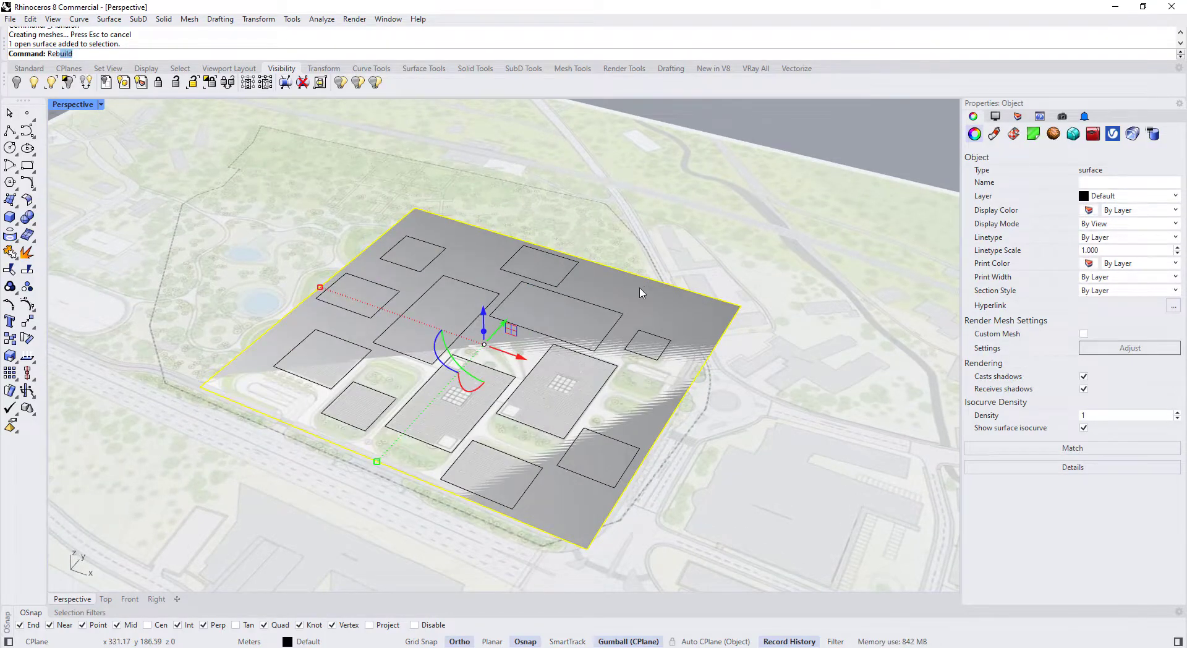
key("Return")
left_click_drag(557, 201, 682, 247)
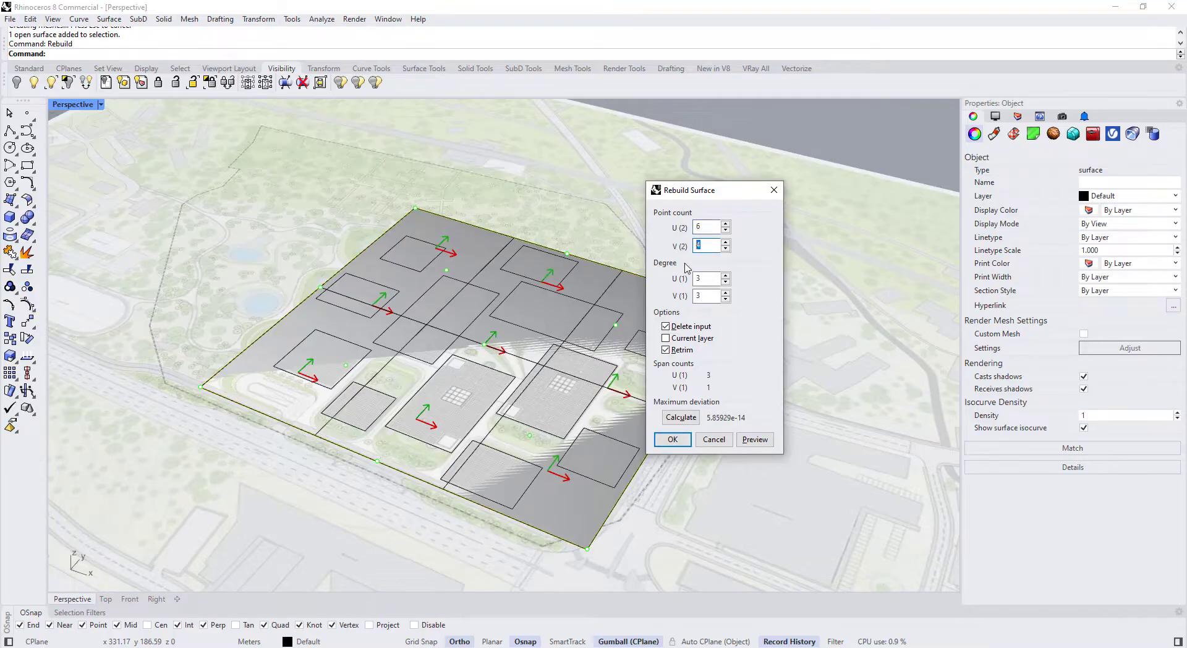
left_click(673, 439)
left_click(616, 363)
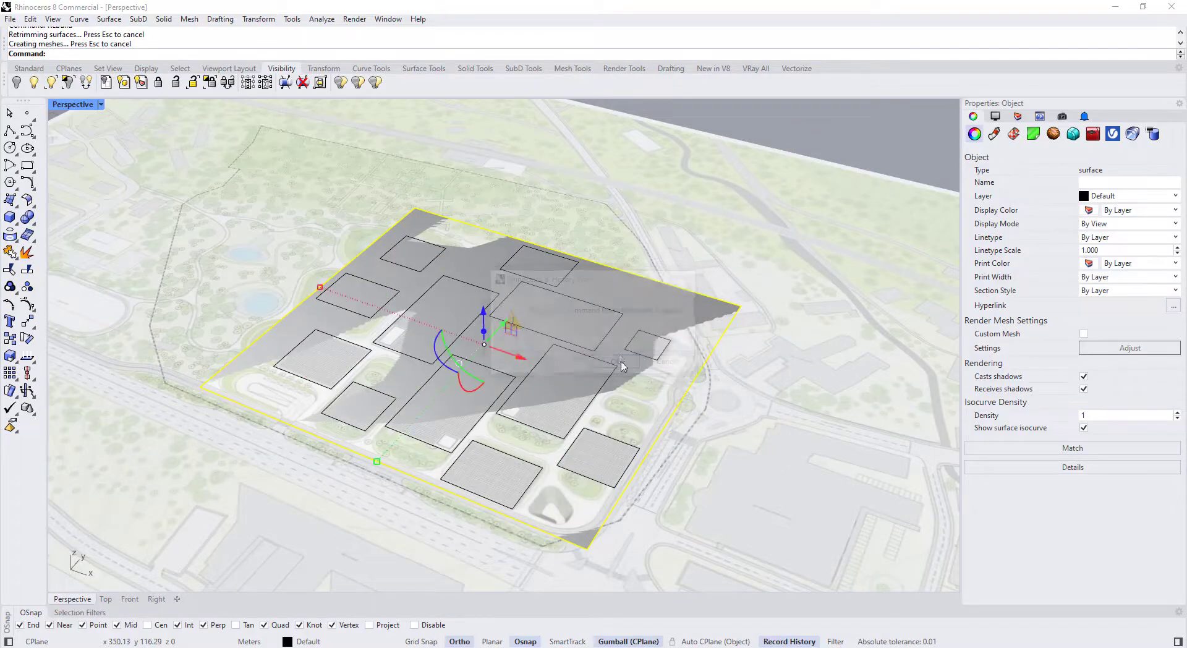
left_click(770, 567)
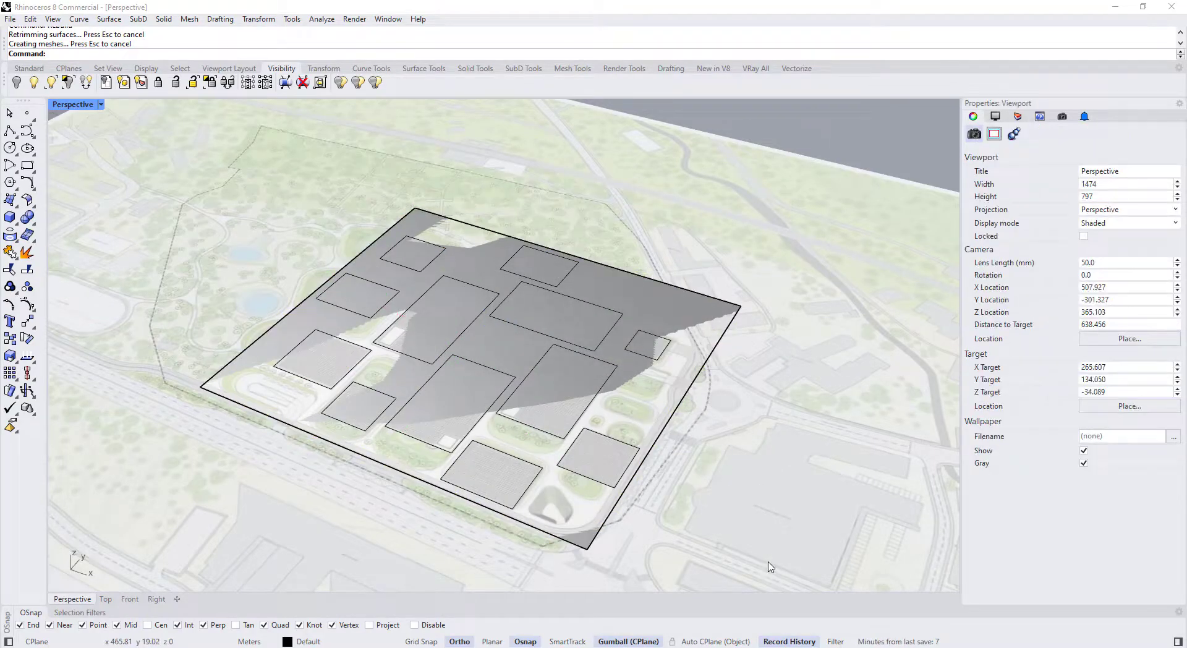
Lift the rebuilt surface straight up off the plan with the gumball
left_click(646, 319)
right_click_drag(643, 364, 597, 307)
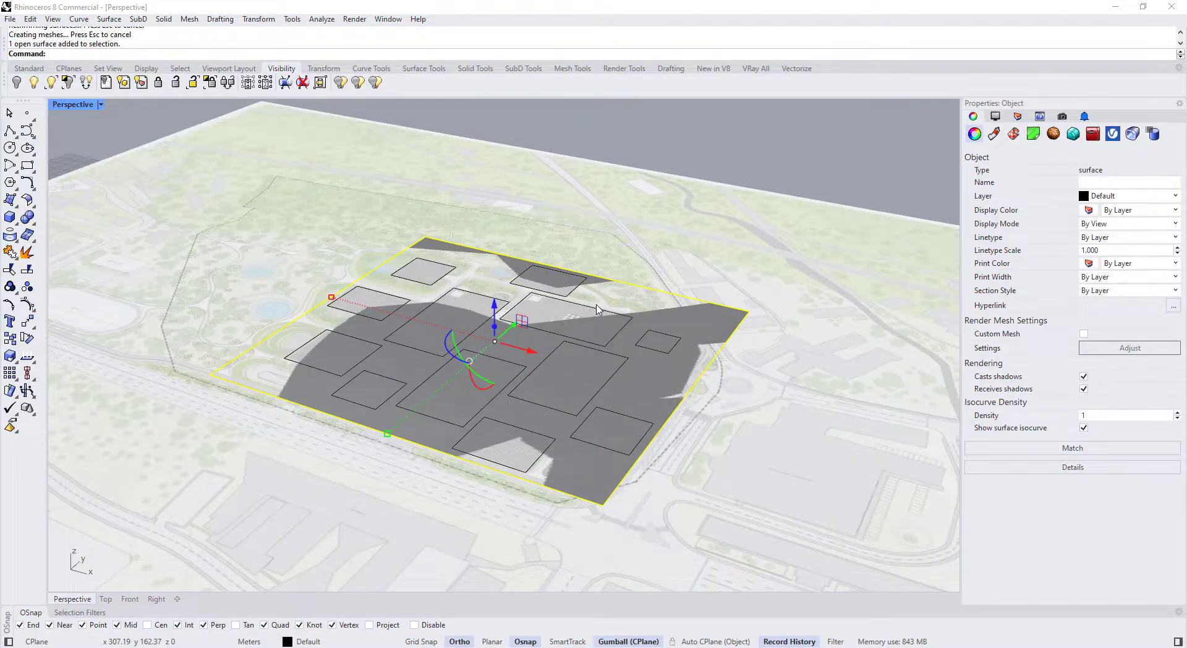
left_click_drag(493, 307, 495, 300)
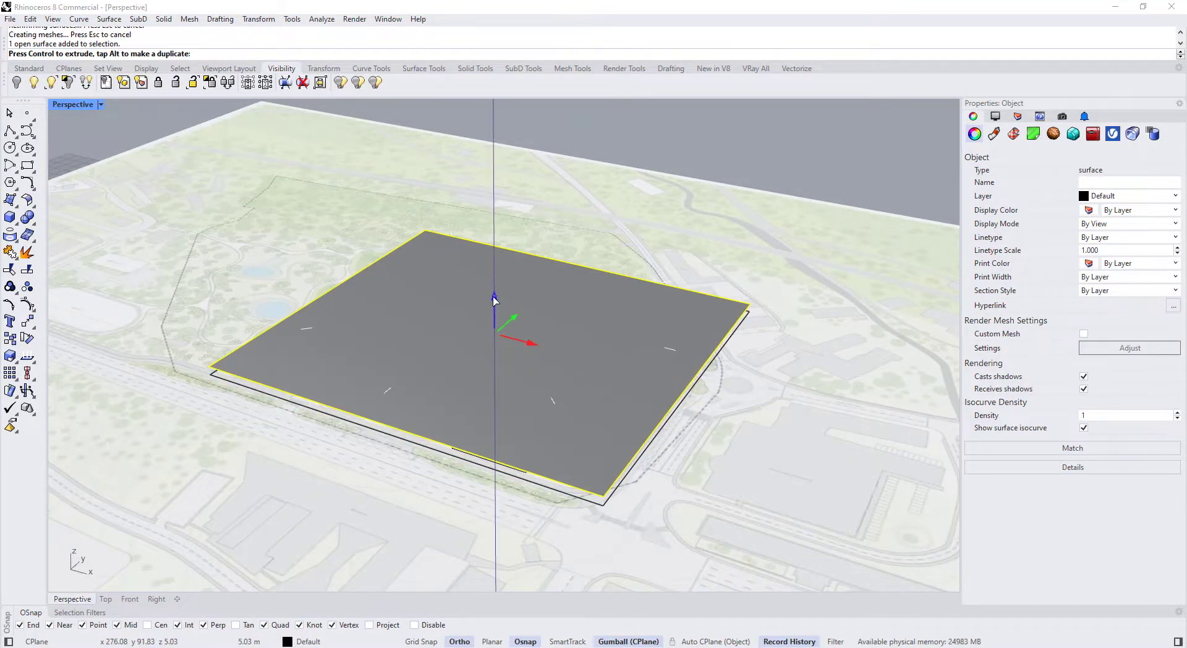
type("6")
key("BackSpace")
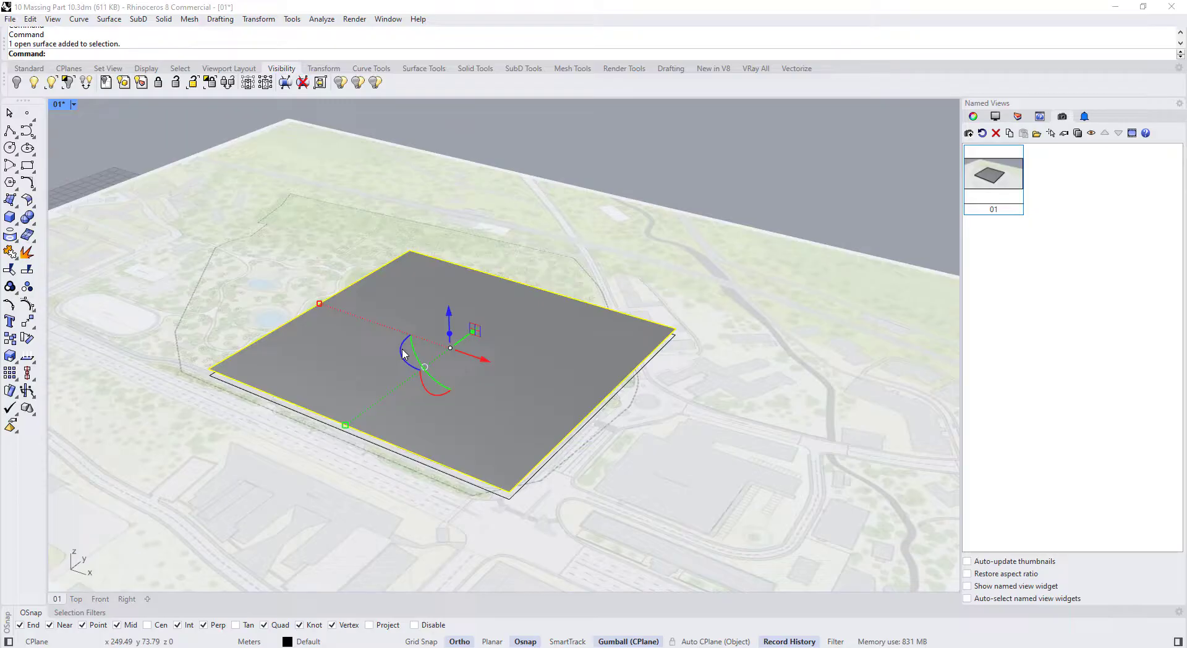
Briefly show the surface's control points, select some upper-left ones, then hide them
key("F10")
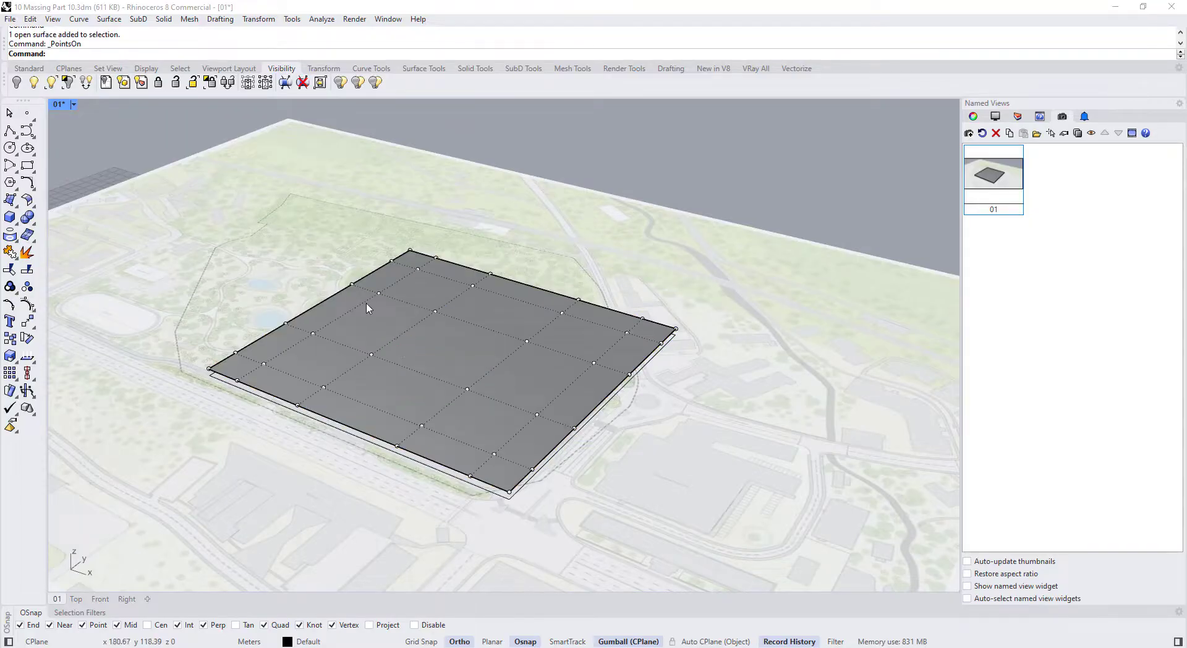
left_click_drag(344, 220, 493, 322)
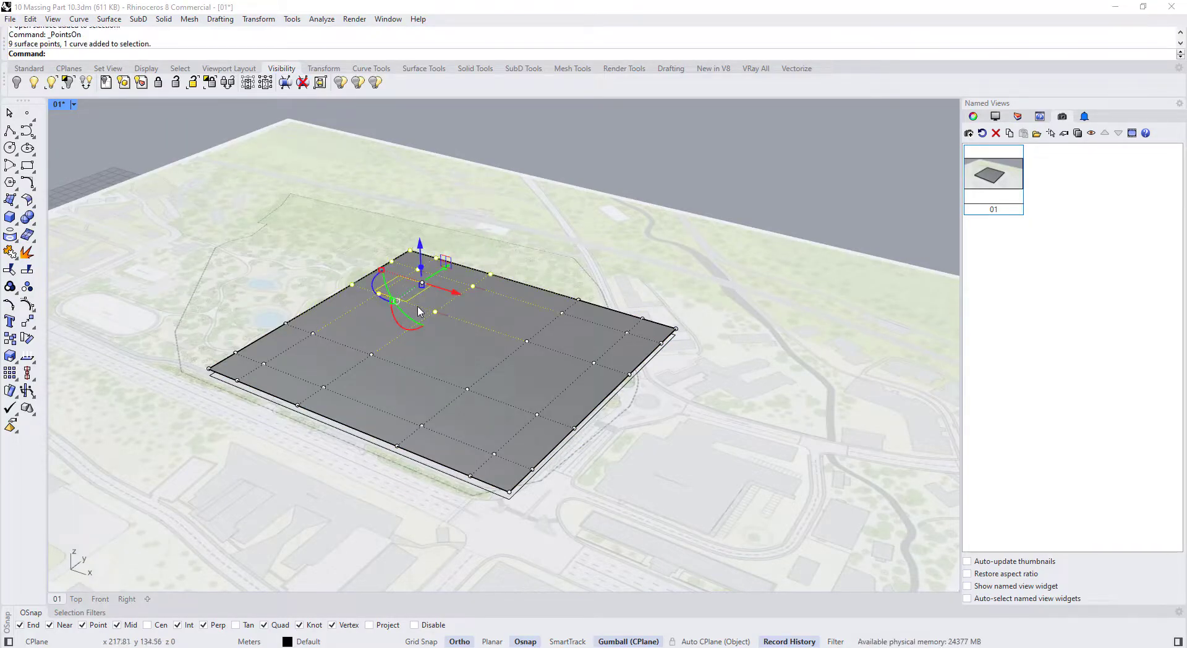
mouse_move(413, 307)
right_mouse_down()
mouse_move(415, 259)
mouse_move(415, 319)
right_mouse_up()
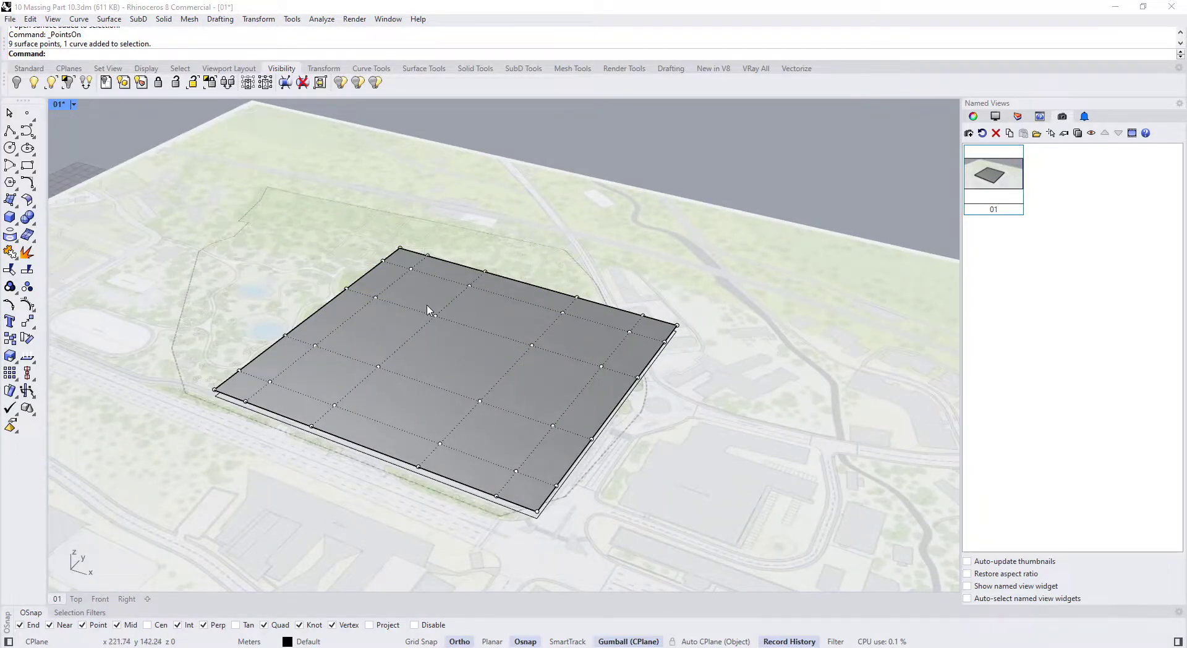
scroll(398, 298, "up", 2)
key("Escape")
Isolate the surface and lock everything else using IsolateLock
left_click(436, 361)
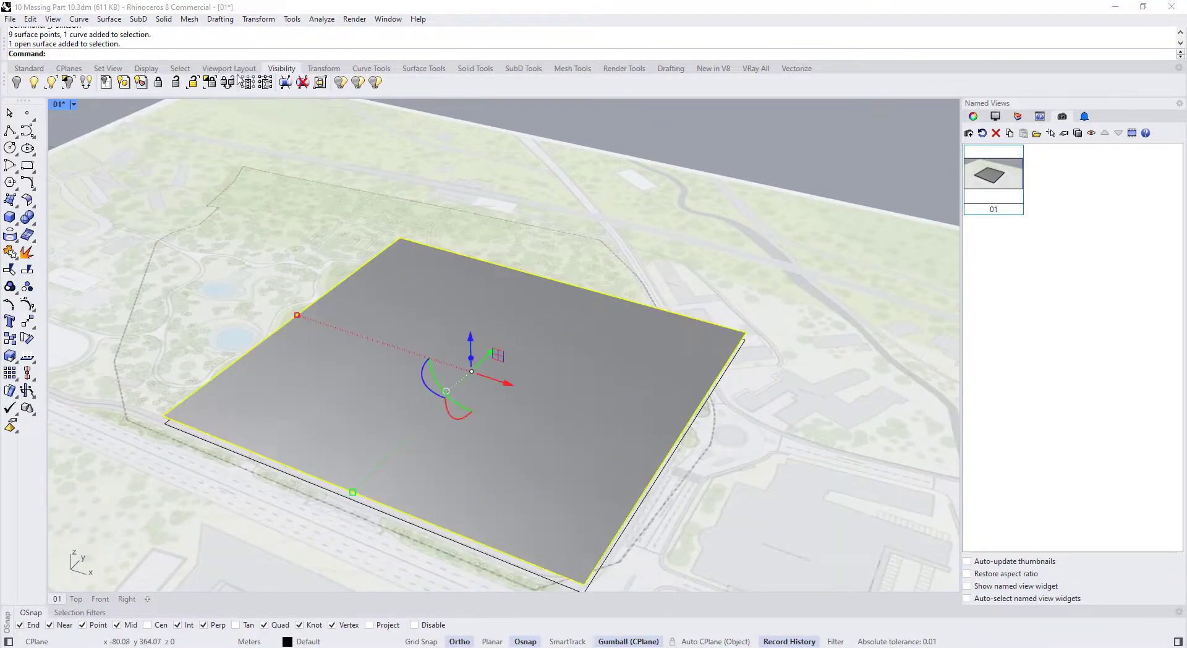
left_click(209, 86)
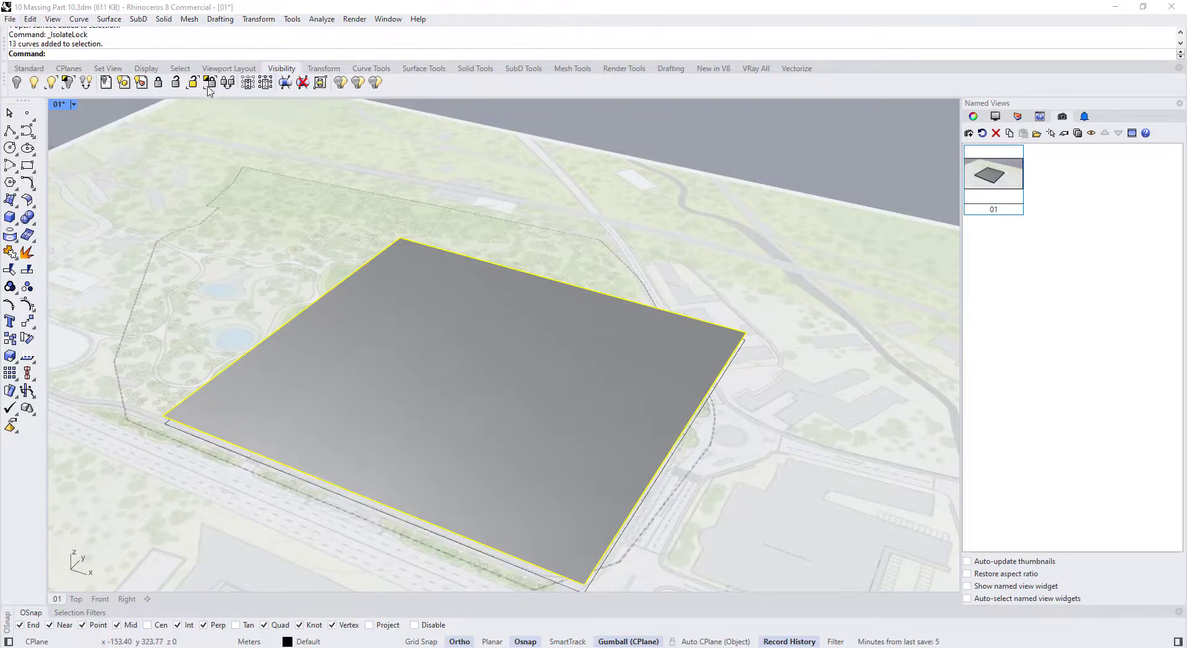
scroll(285, 204, "down", 5)
right_click_drag(291, 328, 316, 253)
left_click_drag(220, 210, 507, 403)
left_click_drag(247, 215, 281, 241)
right_click_drag(282, 241, 337, 408)
Set the viewport to Ghosted and turn on the surface's control points
left_click(73, 104)
left_click(103, 192)
right_click_drag(420, 216, 338, 276)
left_click(377, 260)
scroll(373, 250, "up", 2)
key("F10")
scroll(318, 247, "up", 3)
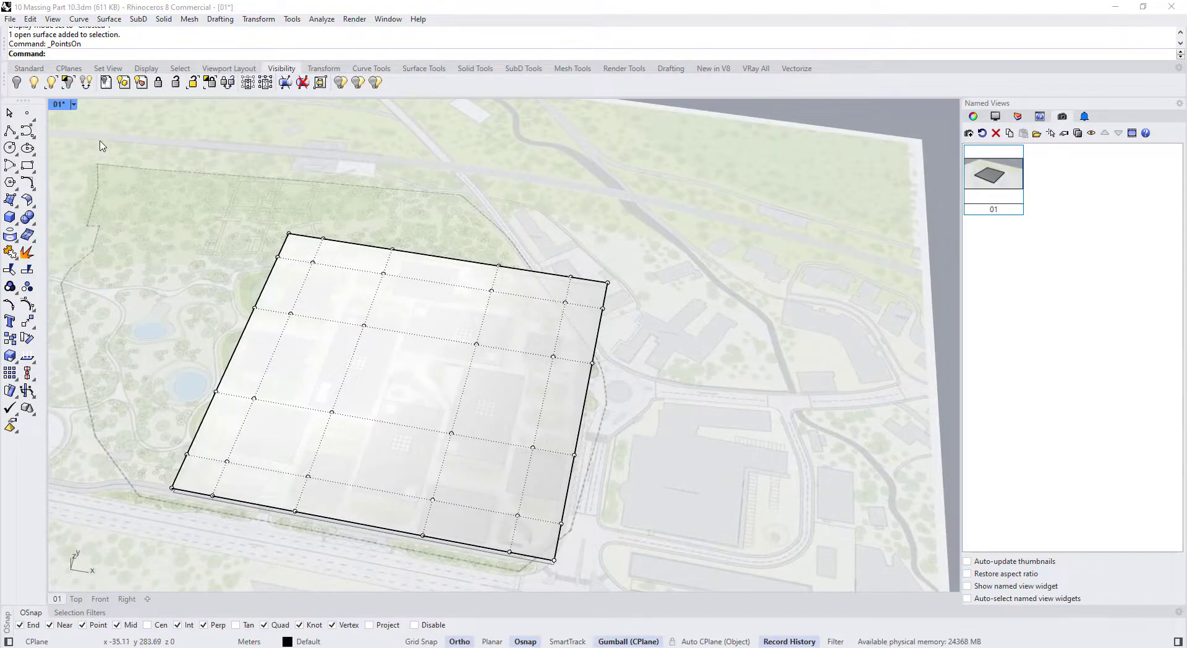
Raise the selected central control points into a dome, then lower it slightly
right_click_drag(250, 292, 295, 335)
left_click(485, 369, "shift")
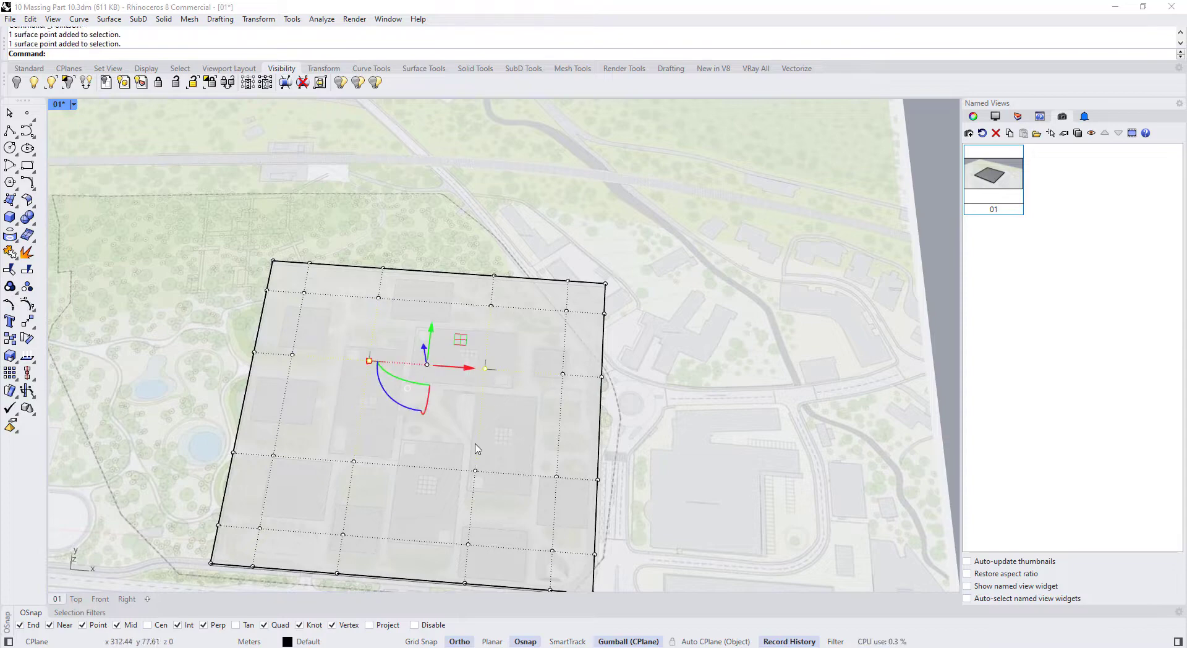
right_click_drag(354, 462, 350, 280)
left_click_drag(383, 269, 380, 210)
mouse_move(380, 210)
right_mouse_down()
mouse_move(423, 305)
mouse_move(387, 192)
right_mouse_up()
left_click_drag(398, 188, 400, 201)
left_click(423, 203)
Raise a control point on the left edge about 2.70 m
right_click_drag(425, 208, 307, 284)
right_click_drag(238, 301, 238, 279)
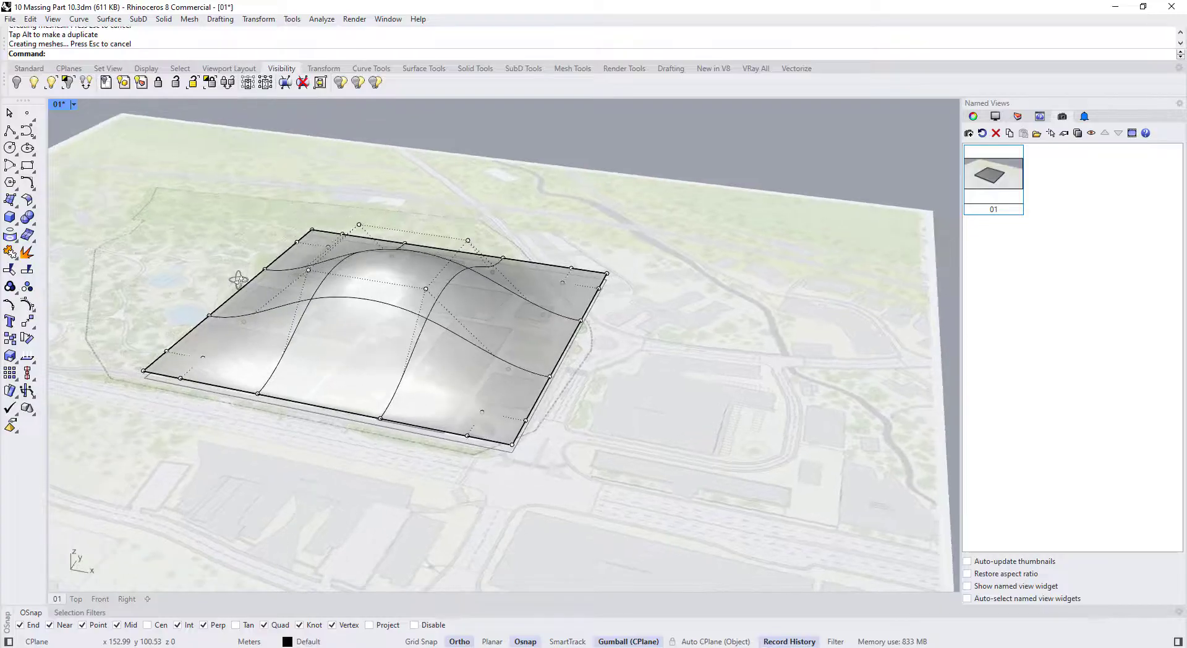
right_click_drag(194, 248, 259, 308)
left_click(264, 359)
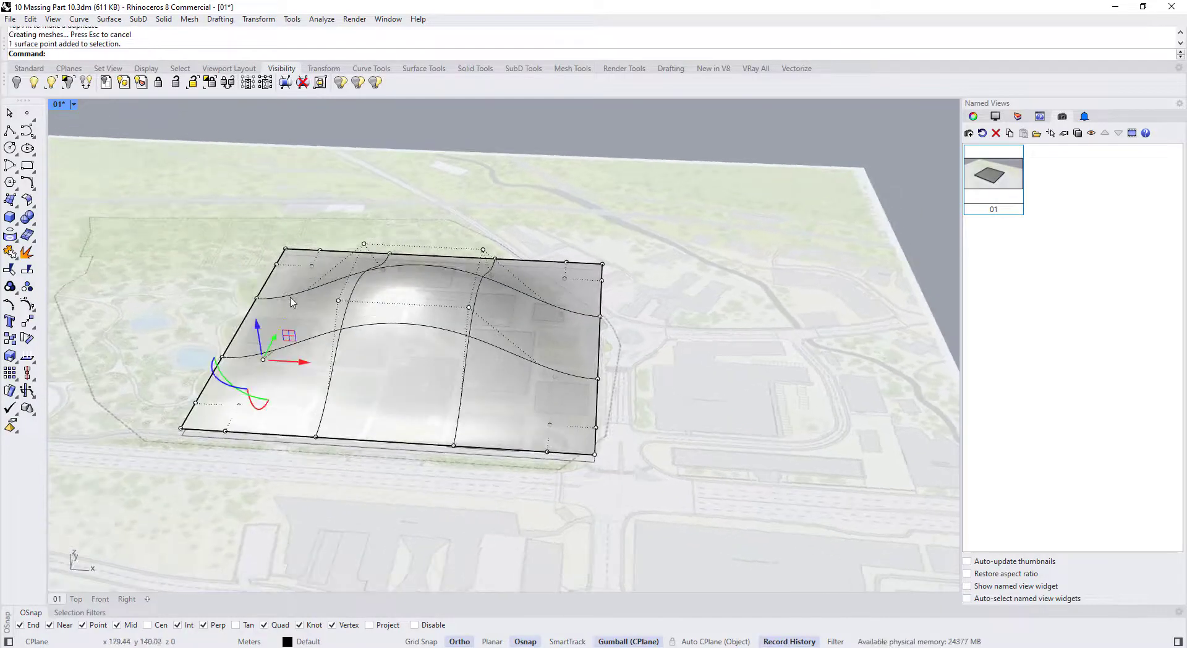
left_click_drag(288, 306, 272, 265)
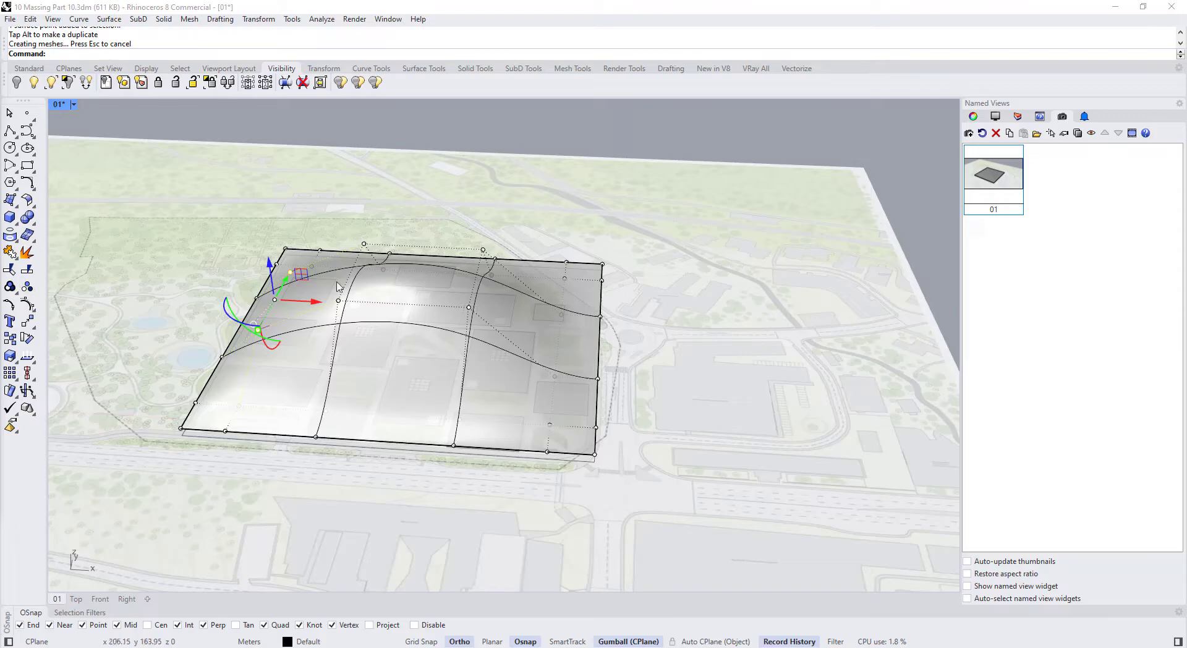
Raise the selected edge points into a bump, then hide the control points
right_click_drag(396, 302, 205, 272)
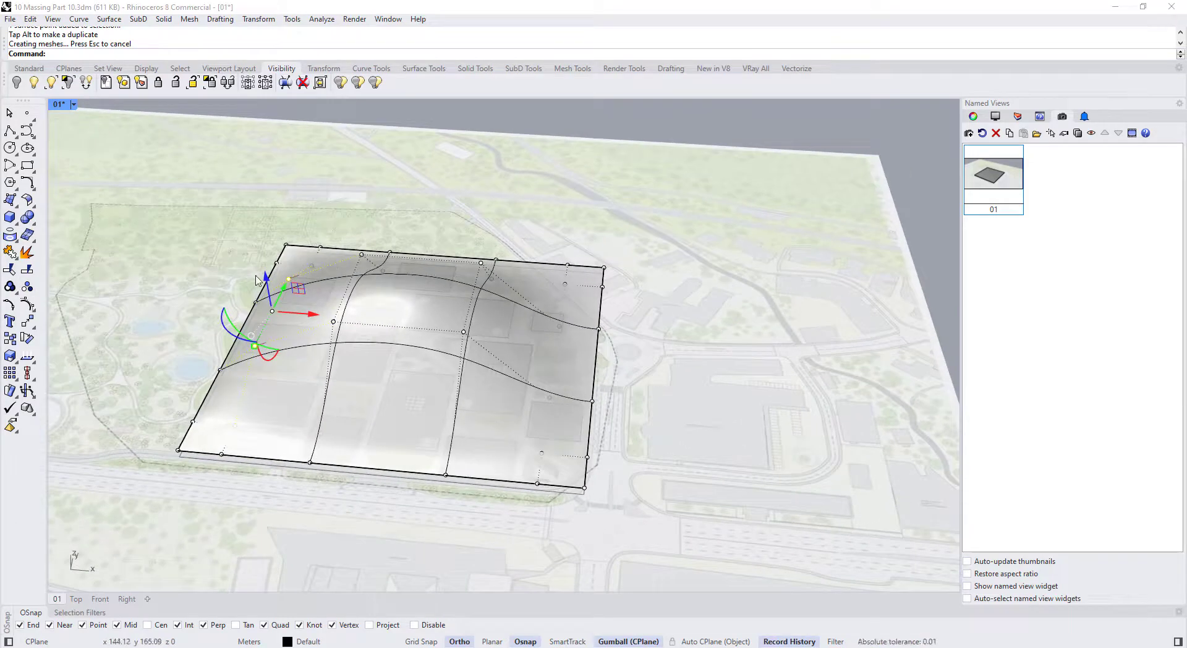
right_click_drag(340, 281, 247, 275)
right_click_drag(439, 272, 411, 346)
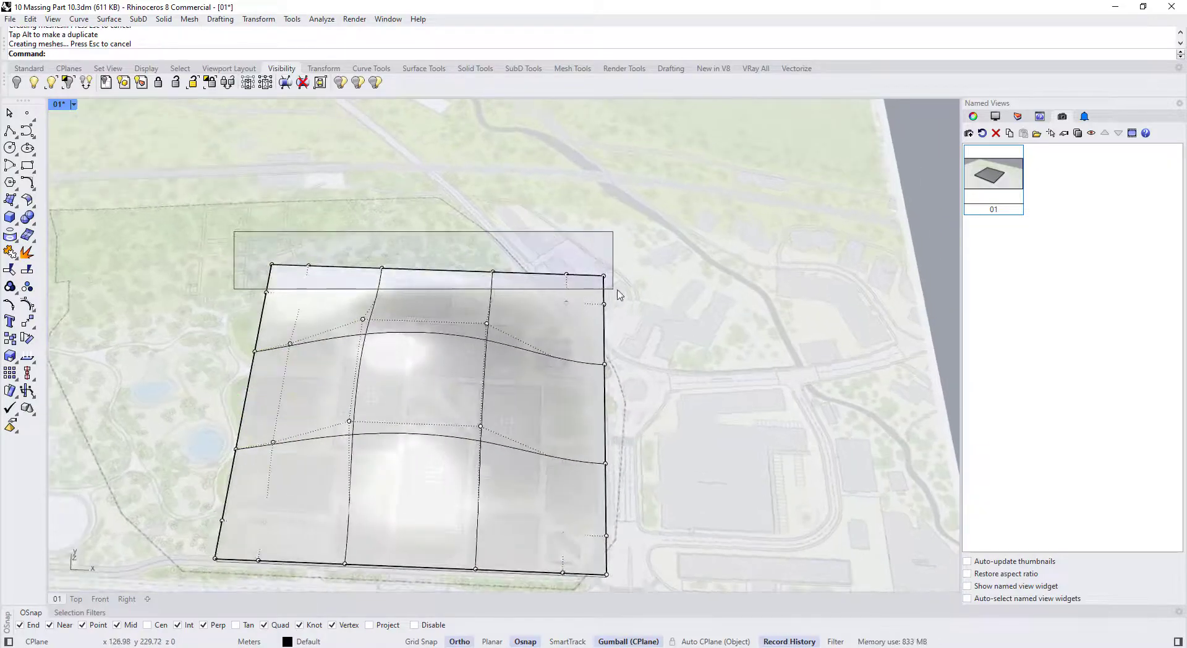
right_click_drag(597, 366, 464, 216)
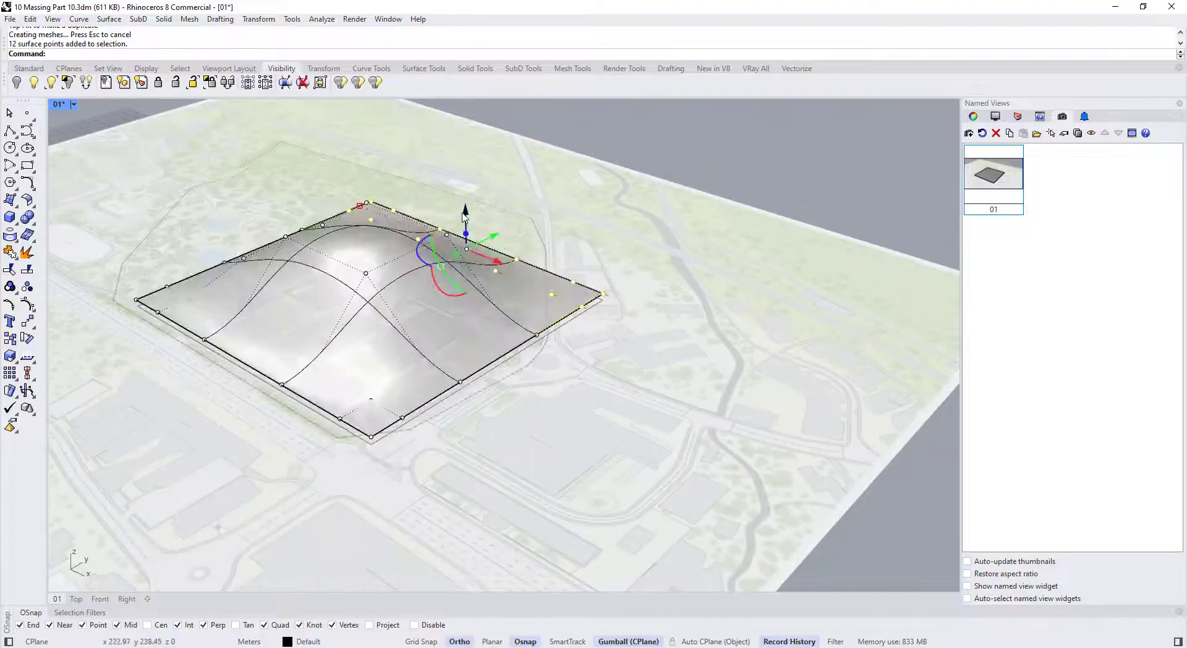
left_click_drag(468, 197, 468, 196)
right_click_drag(468, 196, 495, 301)
left_click(533, 338)
key("Escape")
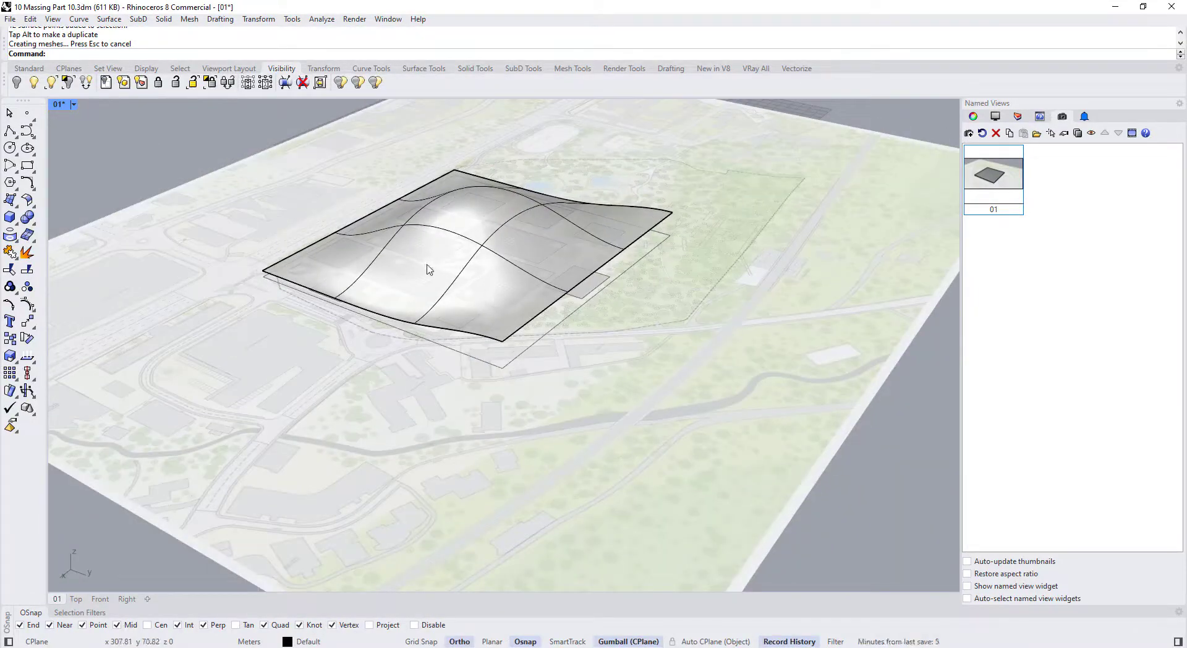
Switch the viewport display to Wireframe
right_click_drag(339, 256, 451, 307)
left_click(73, 105)
left_click(86, 152)
scroll(460, 318, "up", 3)
Select and lock the site map surface
left_click(491, 362)
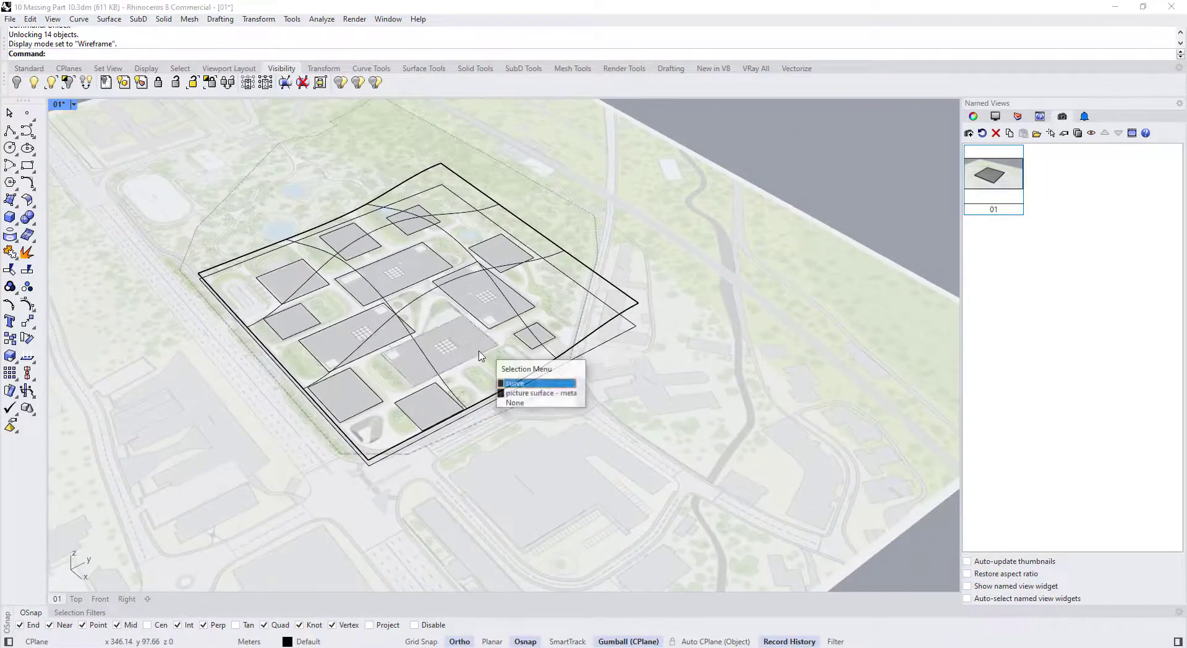
left_click(547, 396)
scroll(433, 357, "up", 3)
scroll(544, 383, "down", 2)
left_click(604, 441)
scroll(559, 392, "down", 8)
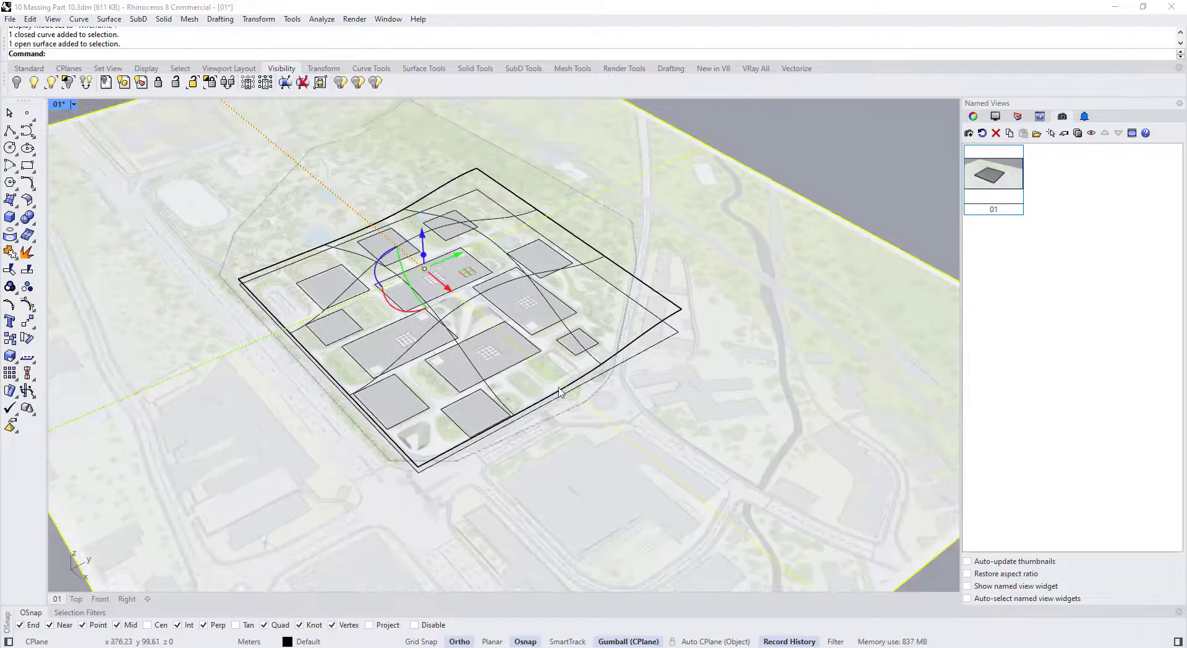
left_click(725, 257)
left_click(685, 301)
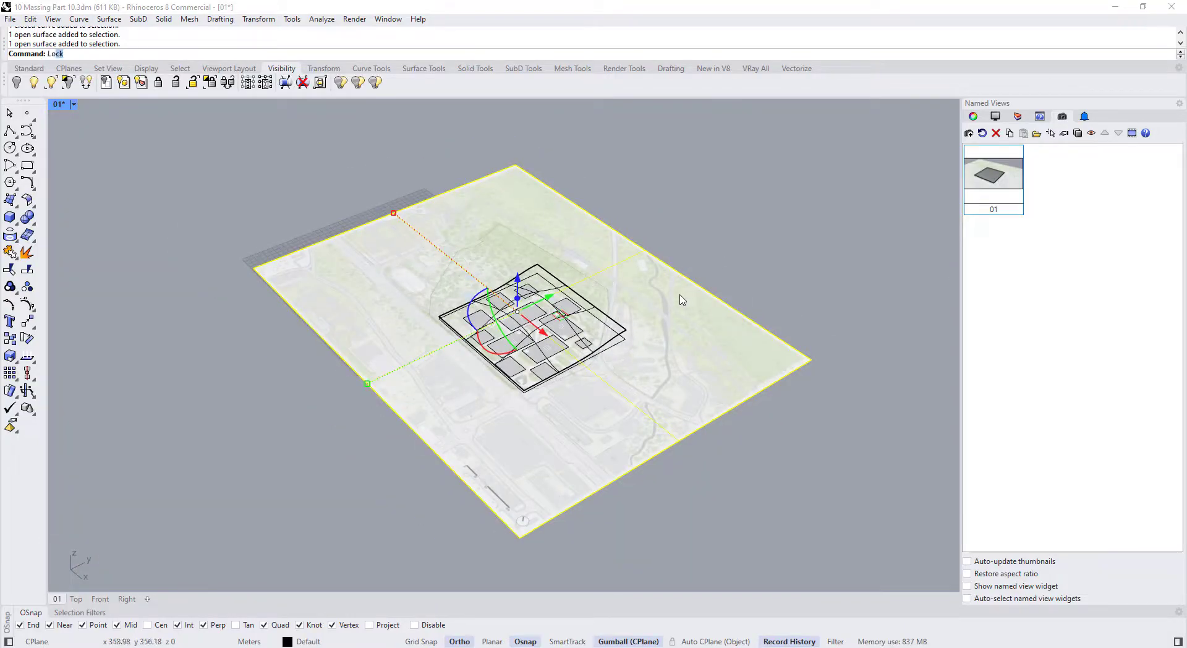
key("Return")
scroll(550, 311, "up", 5)
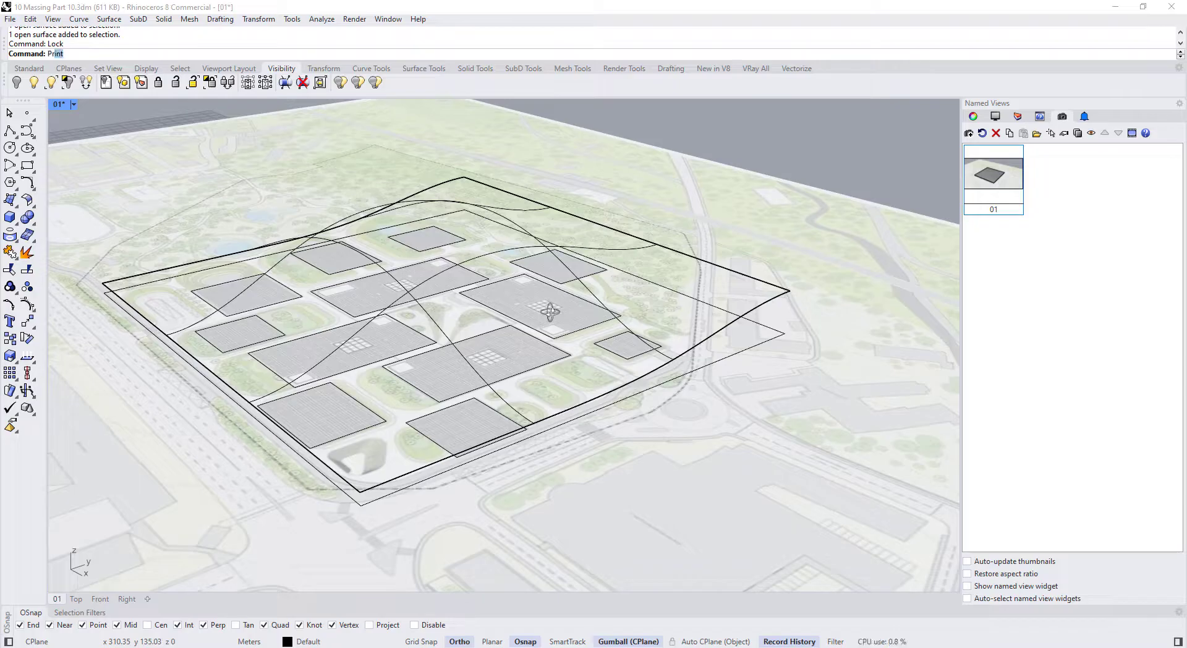
Project the building footprint outlines onto the curved canopy surface
type("ojec")
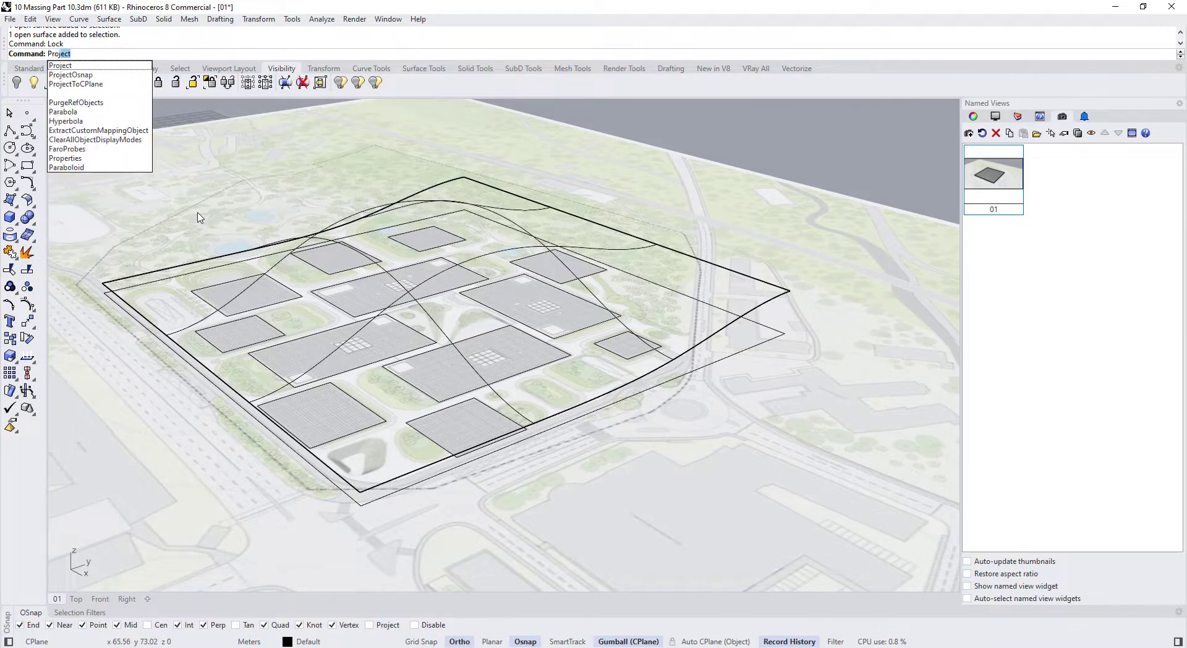
key("Return")
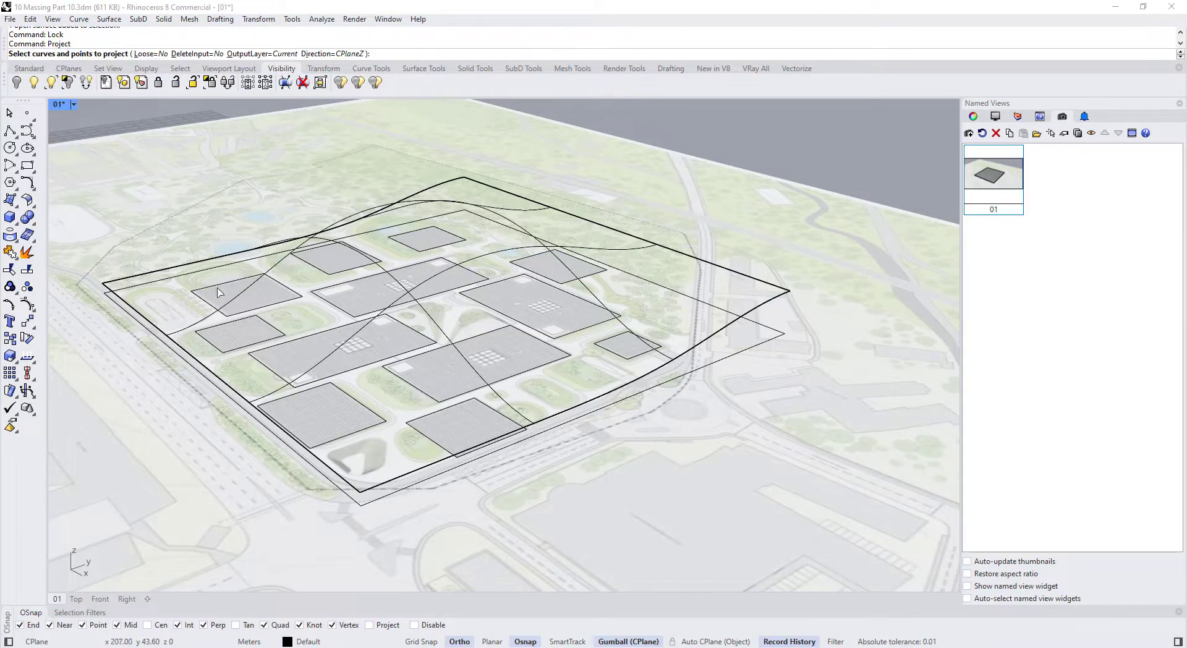
left_click(17, 241)
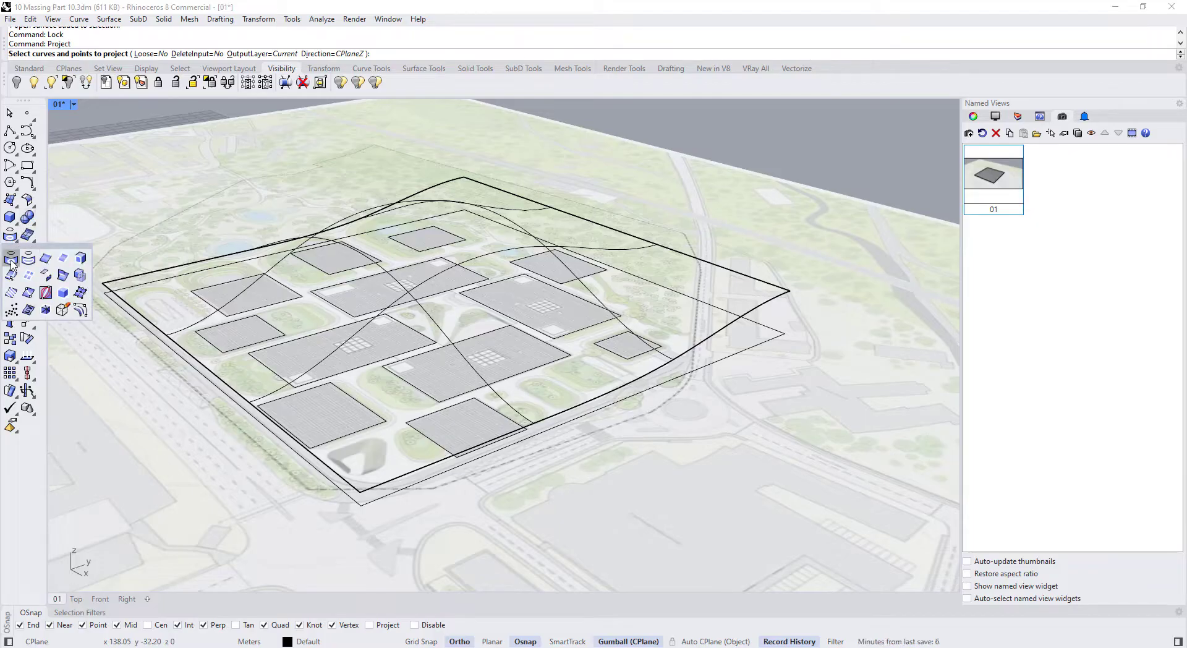
right_click_drag(638, 198, 401, 269)
left_click_drag(248, 221, 681, 524)
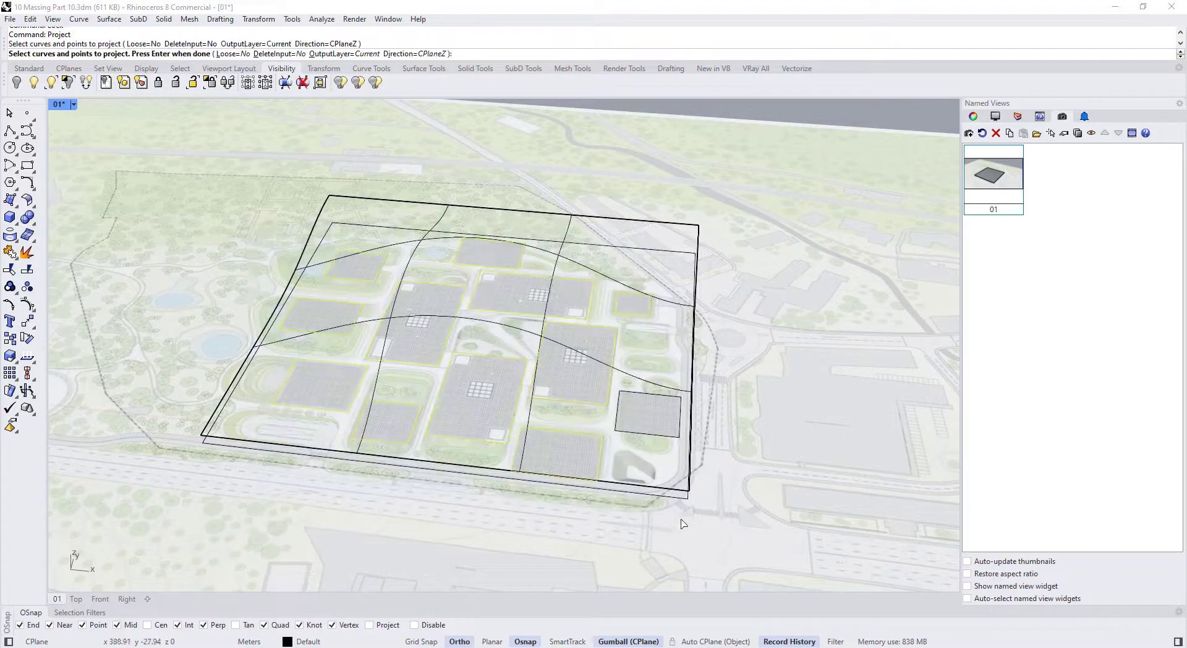
left_click(657, 435)
key("Return")
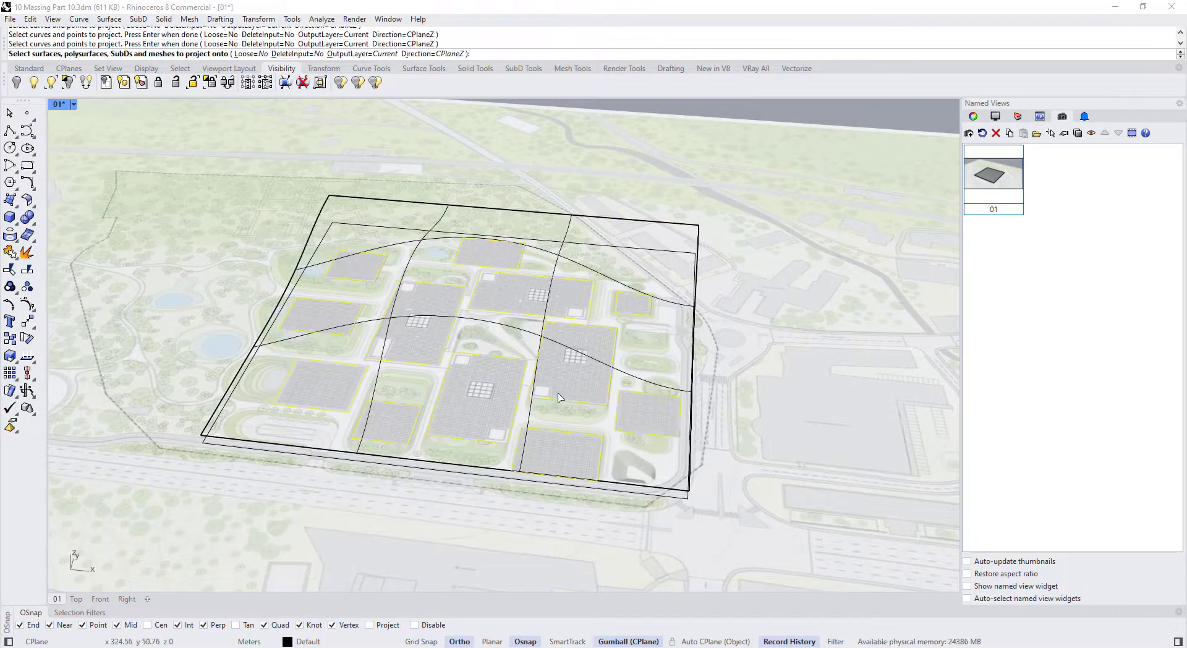
right_click_drag(587, 330, 576, 254)
left_click(575, 253)
right_click(548, 328)
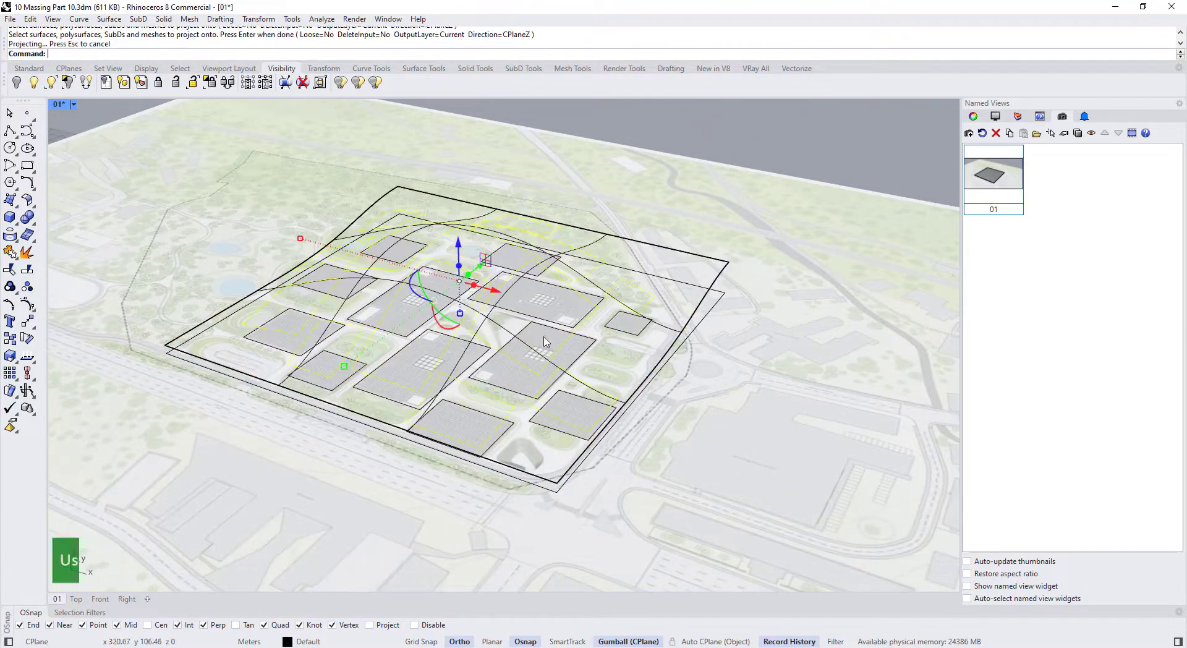
right_click_drag(546, 339, 440, 319)
Lift the curved site surface straight upward above the site
left_click(411, 361)
right_click_drag(411, 361, 423, 415)
left_click(426, 277)
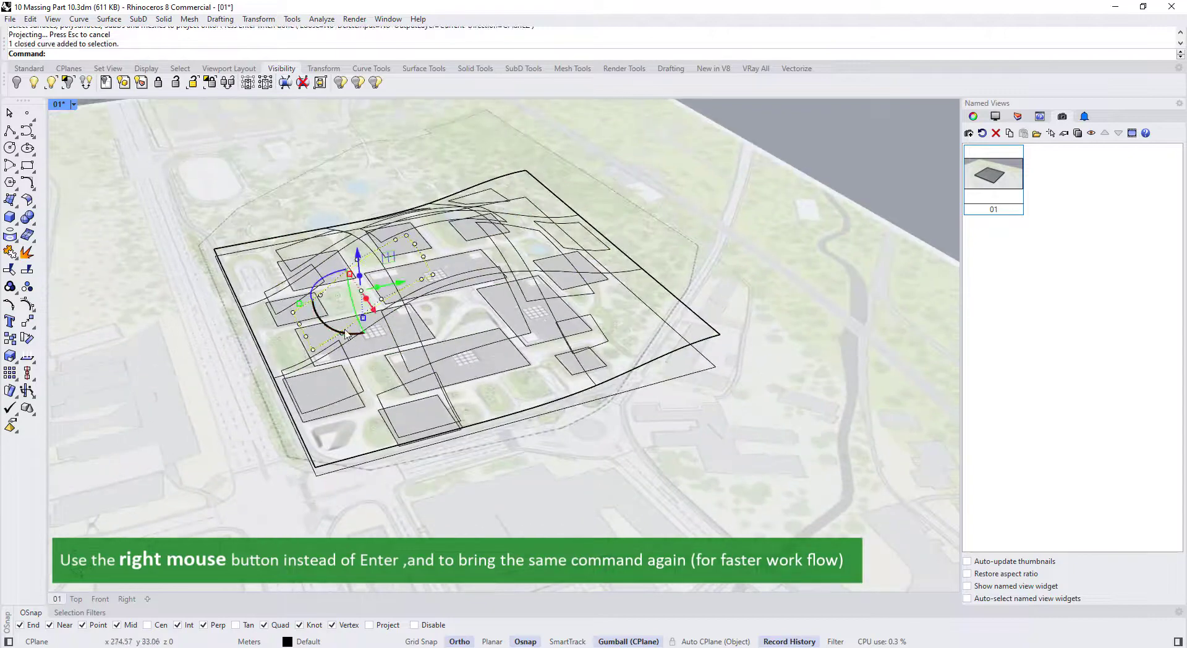
right_click_drag(403, 272, 425, 251)
left_click(575, 242)
scroll(408, 243, "up", 5)
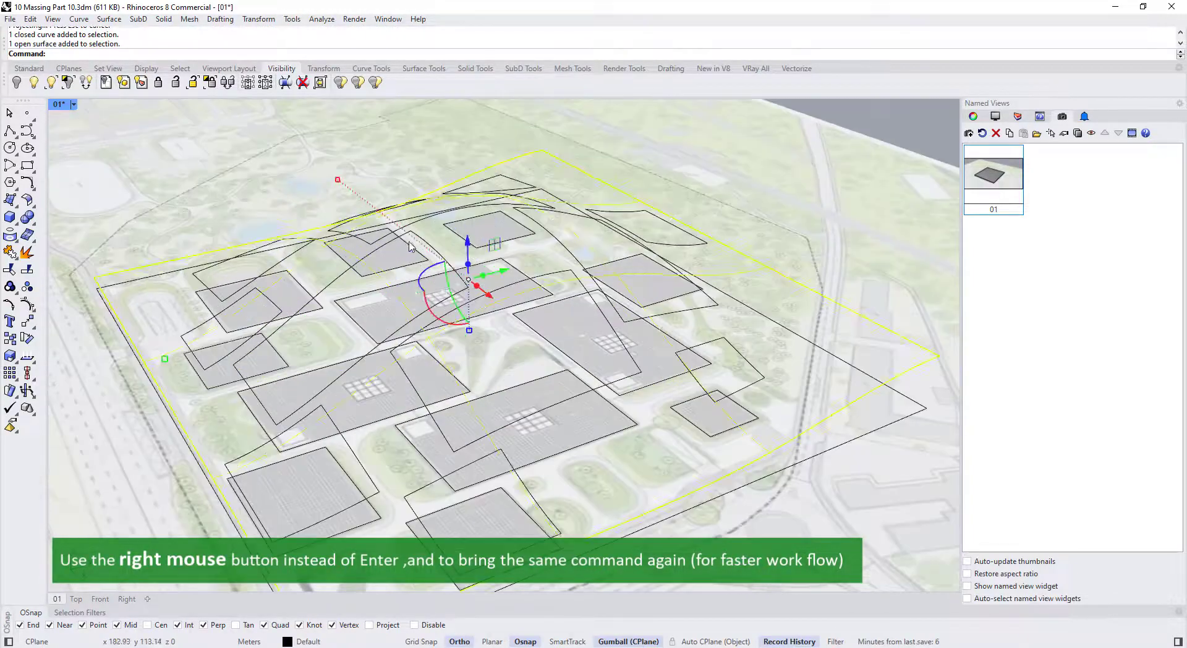
scroll(409, 243, "down", 6)
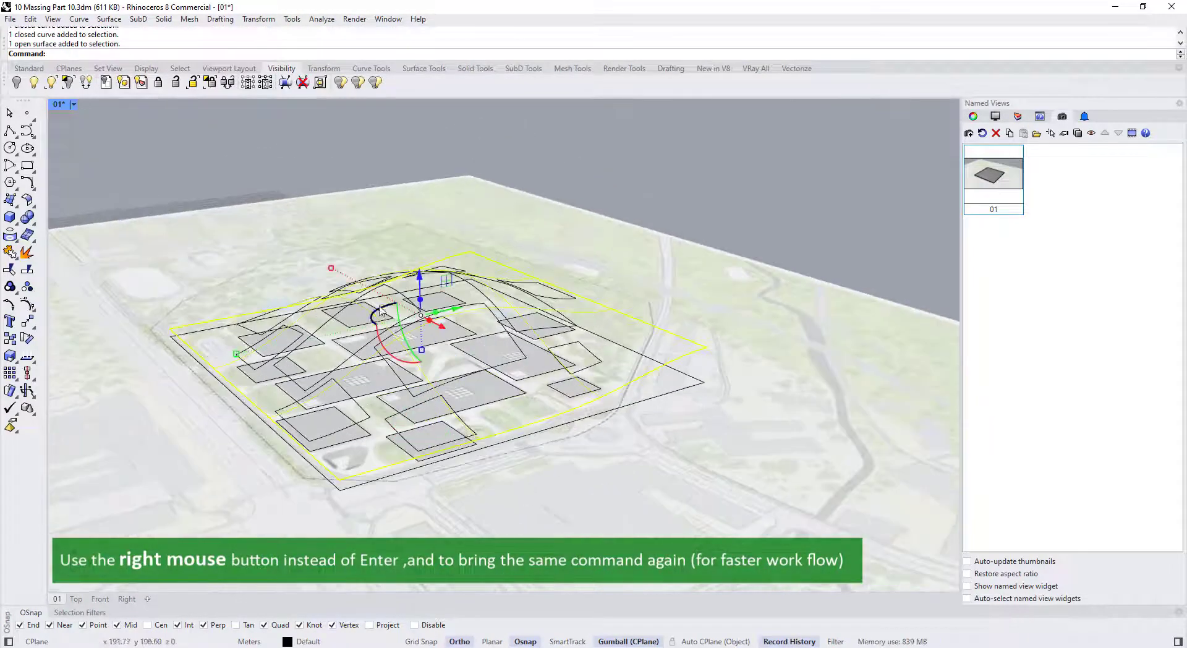
left_click_drag(419, 275, 419, 246)
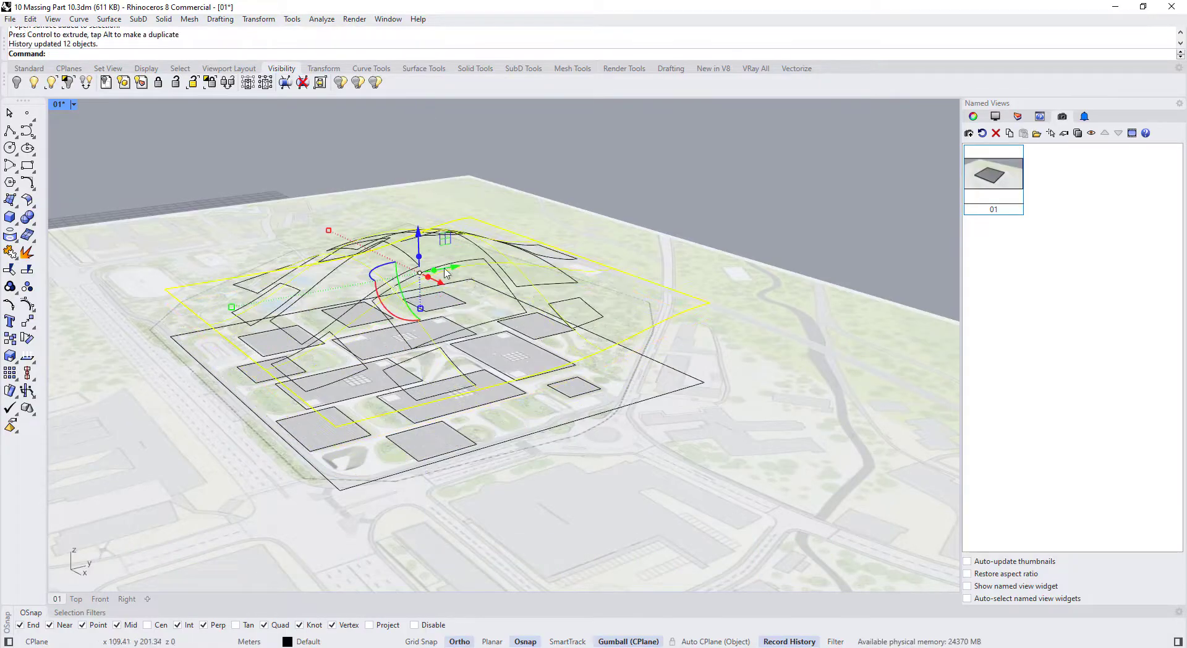
right_click_drag(468, 277, 362, 320)
left_click(575, 221)
Undo the Gumball lift so the curved surface drops back down
key("ctrl+z")
right_click_drag(572, 222, 596, 249)
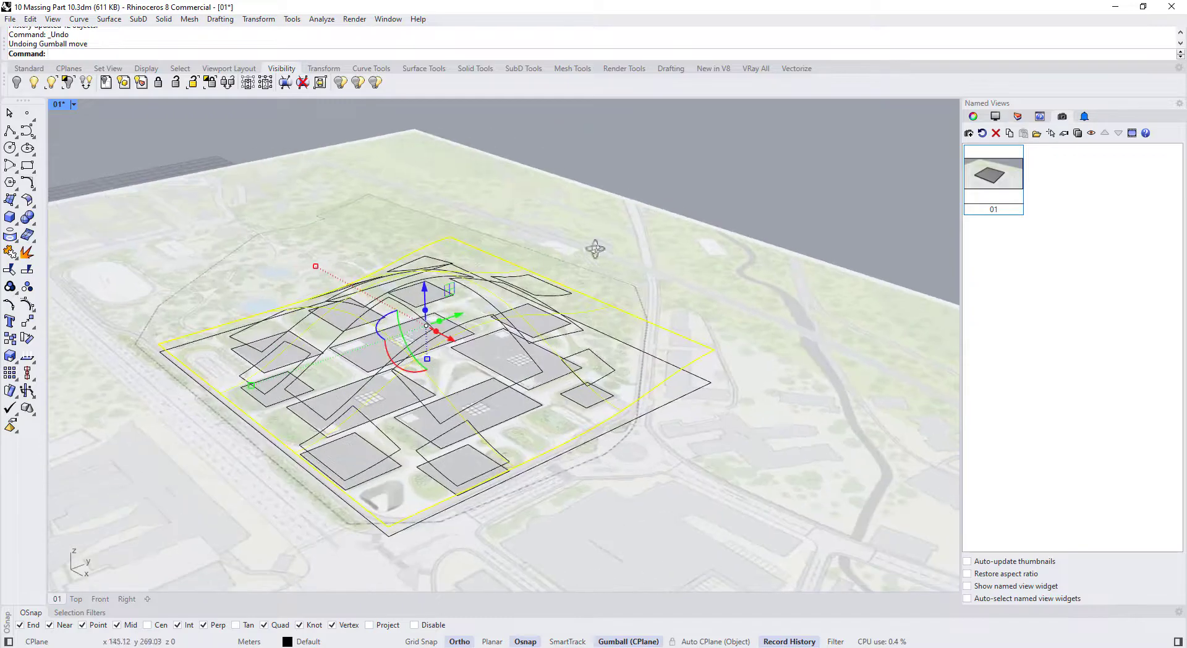
left_click(527, 374)
right_click_drag(526, 375, 511, 422)
Loft the first rectangular footprint up to its projected outline
left_click(511, 421)
left_click(521, 439)
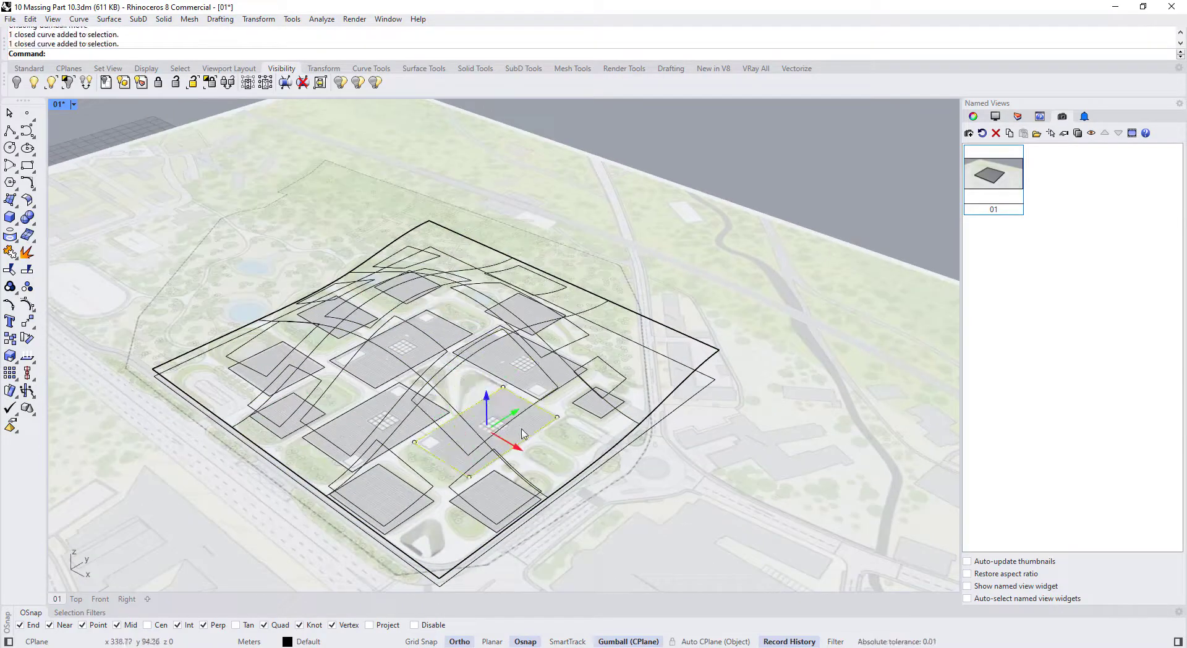
left_click(559, 472)
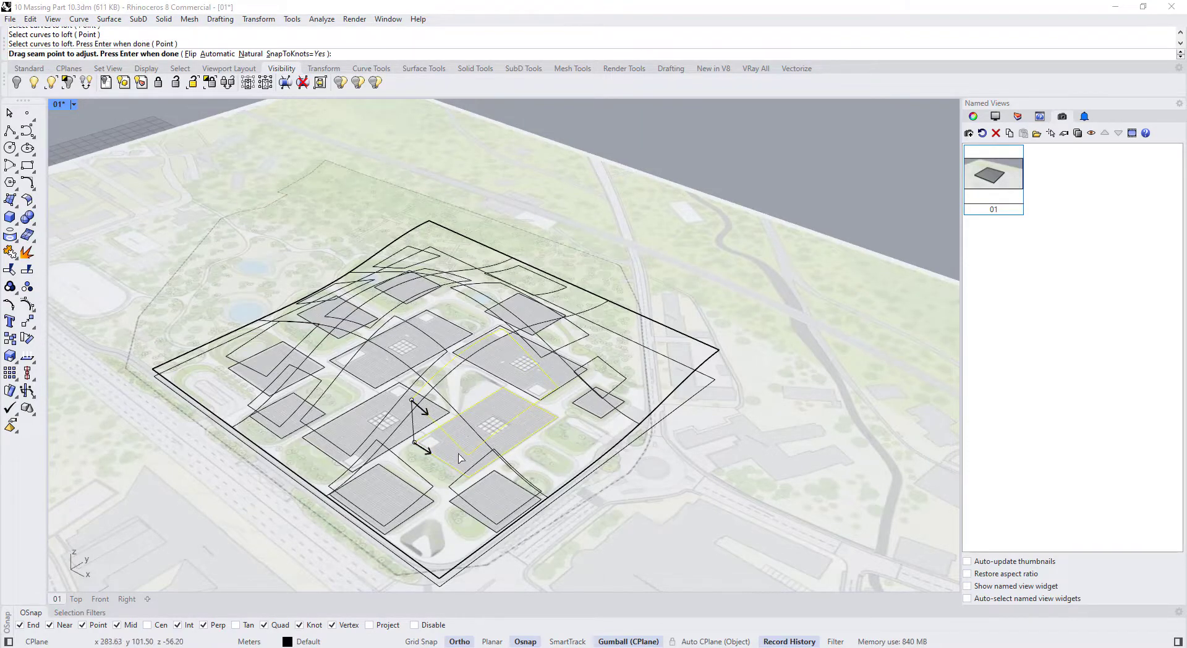
key("Return")
key("Return")
Loft the small block's footprint up to its matching projected outline
scroll(460, 450, "up", 5)
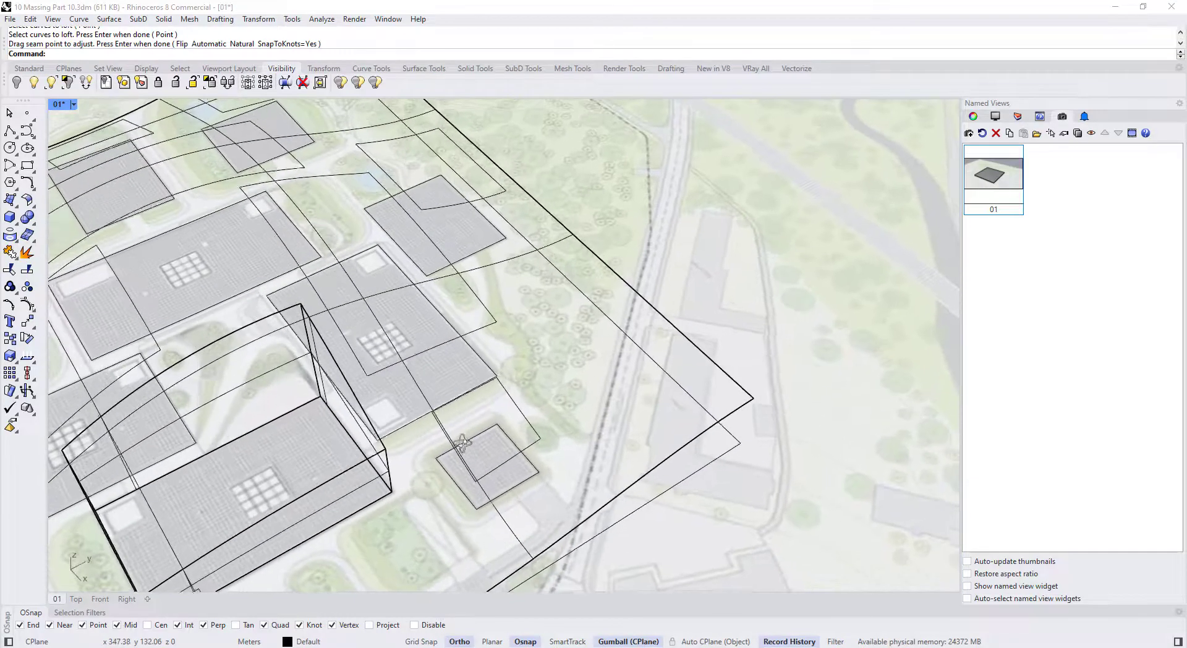
right_click_drag(461, 443, 365, 414)
key("Return")
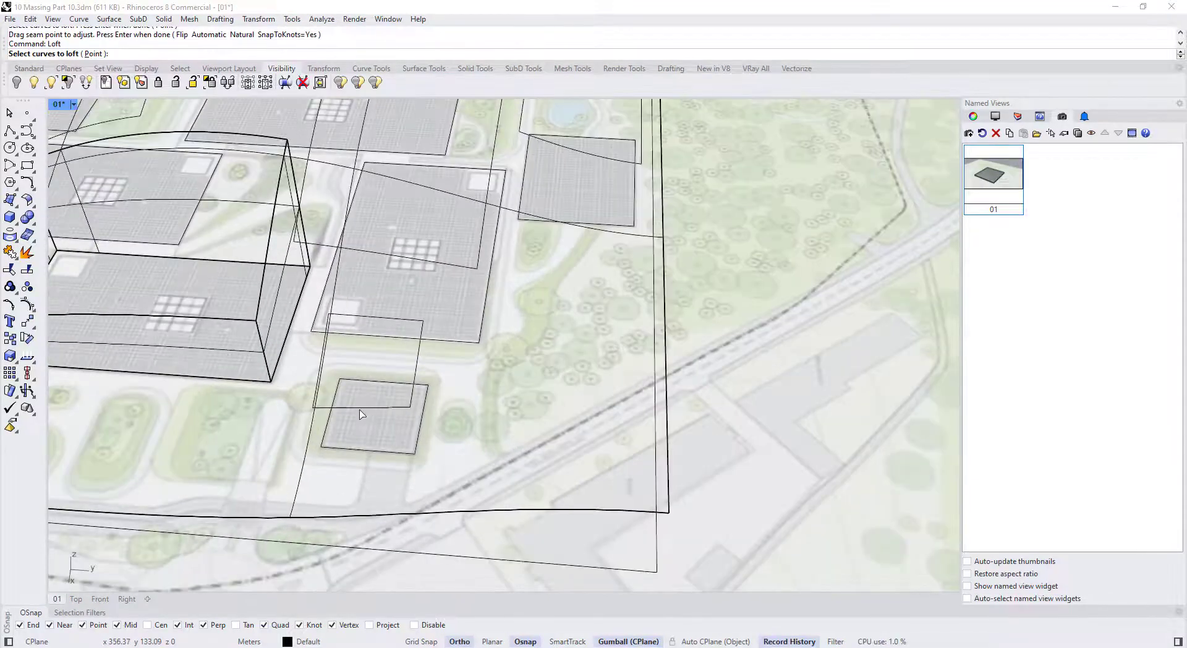
left_click(356, 407)
left_click(377, 382)
key("Return")
key("Return")
right_click_drag(433, 442, 574, 359)
key("Return")
Loft another building footprint up to its projected outline above
scroll(574, 365, "down", 2)
right_click_drag(531, 417, 363, 427)
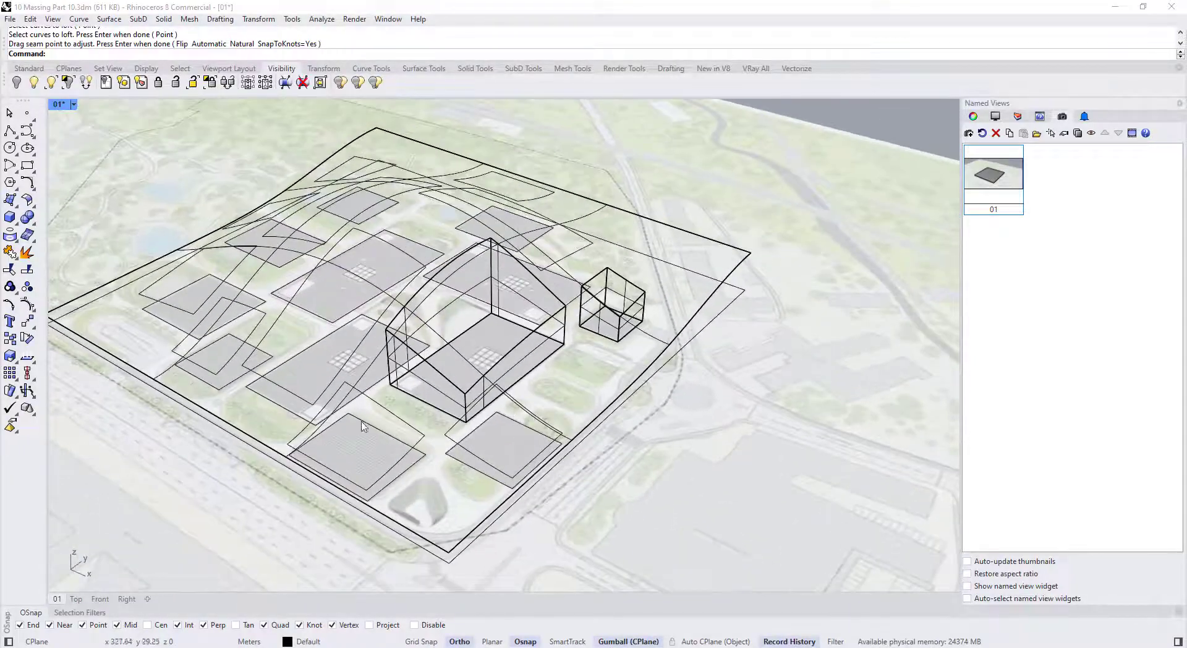
left_click(356, 352)
left_click(309, 380)
right_click_drag(309, 380, 371, 346)
left_click(344, 424)
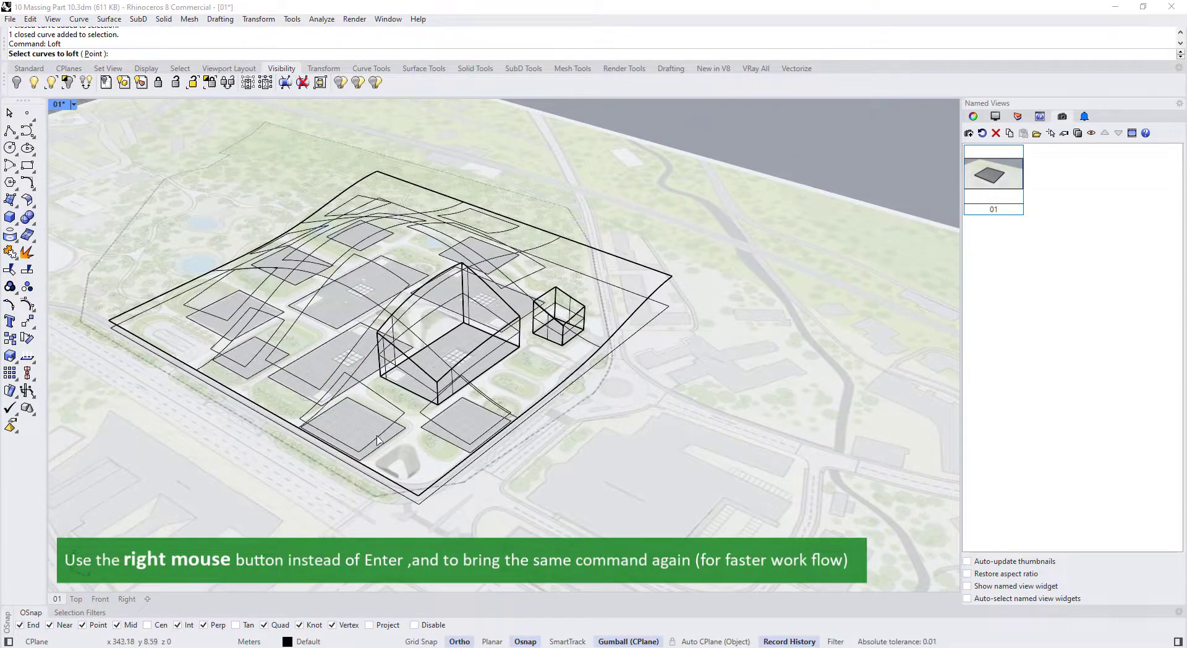
right_click(373, 470)
right_click(376, 471)
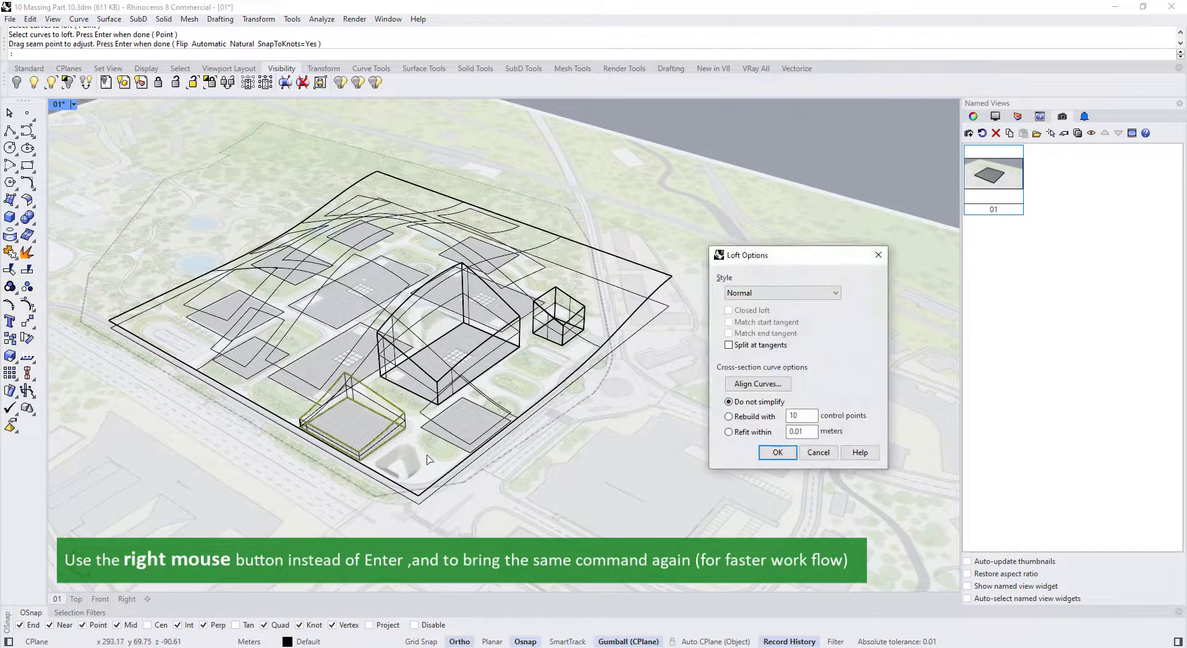
key("Return")
Loft the next two buildings' footprints to their projected roof outlines
right_click(452, 451)
left_click(451, 448)
right_click(452, 448)
right_click(451, 449)
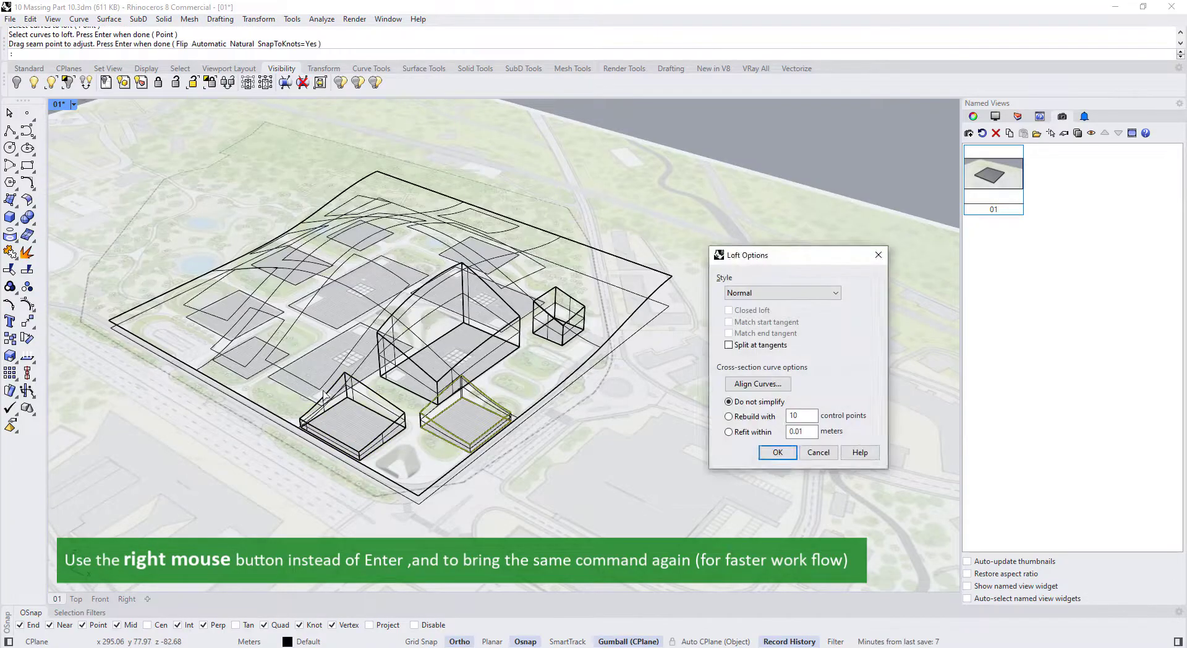
key("Return")
right_click(322, 386)
right_click_drag(344, 362, 283, 265)
left_click(281, 390)
left_click(282, 396)
right_click(283, 397)
right_click(283, 396)
key("Return")
Loft two more building footprints up to their projected outlines
right_click(225, 390)
left_click(224, 384)
left_click(225, 401)
right_click(225, 401)
right_click(225, 400)
key("Return")
right_click(238, 383)
left_click(235, 378)
left_click(235, 391)
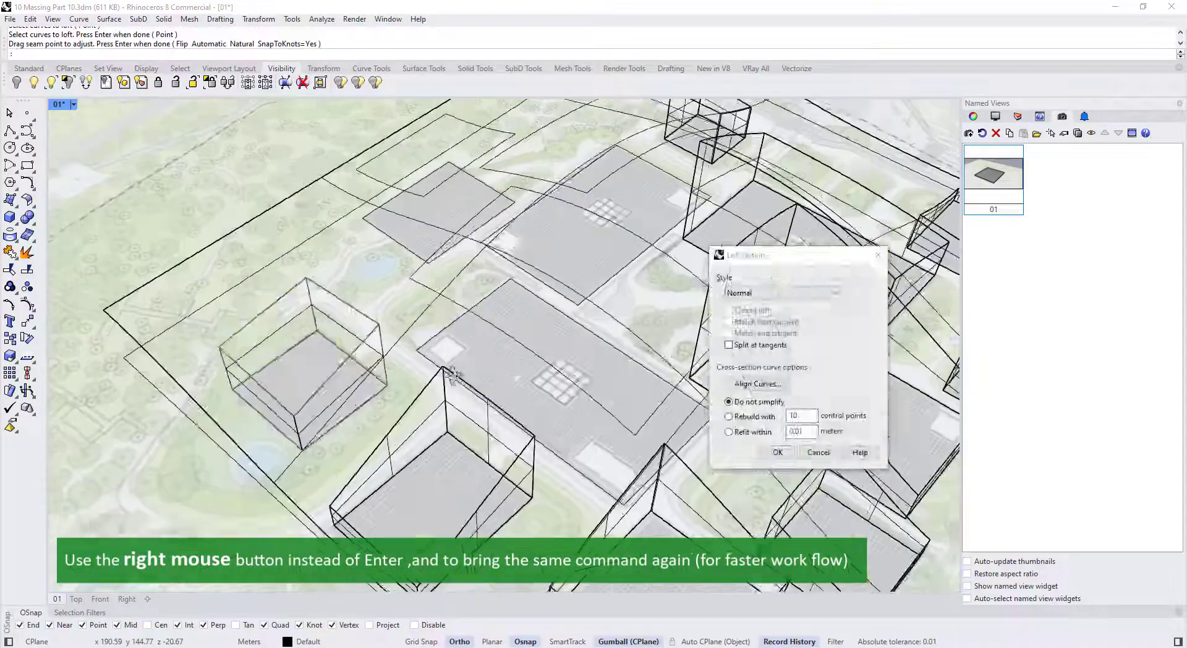
right_click(656, 427)
key("Return")
Loft the remaining blocks on the left, finishing the last building
right_click_drag(655, 426, 396, 291)
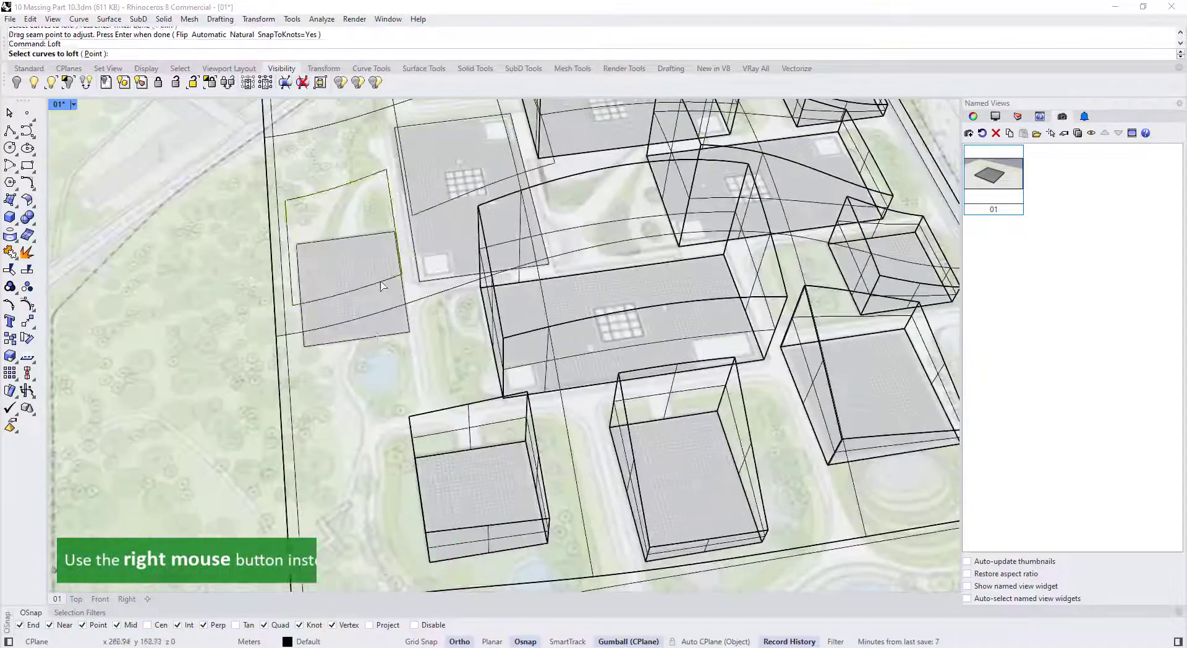
left_click(384, 282)
right_click(387, 334)
key("Return")
right_click(426, 214)
left_click(431, 208)
left_click(431, 283)
right_click(431, 282)
right_click(431, 283)
key("Return")
Zoom out over the whole site and select the large curved site surface
scroll(431, 282, "down", 10)
right_click_drag(618, 334, 408, 349)
left_click(683, 347)
scroll(683, 349, "up", 3)
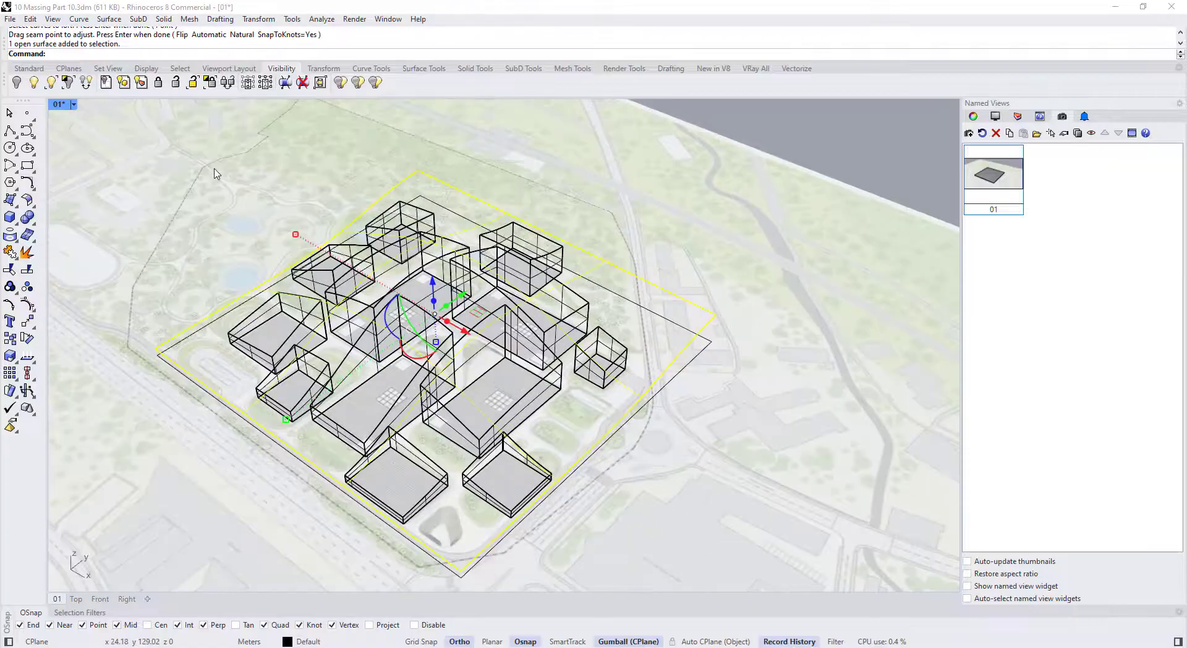
Isolate-lock the curved site surface and turn on its control points with F10
left_click(209, 82)
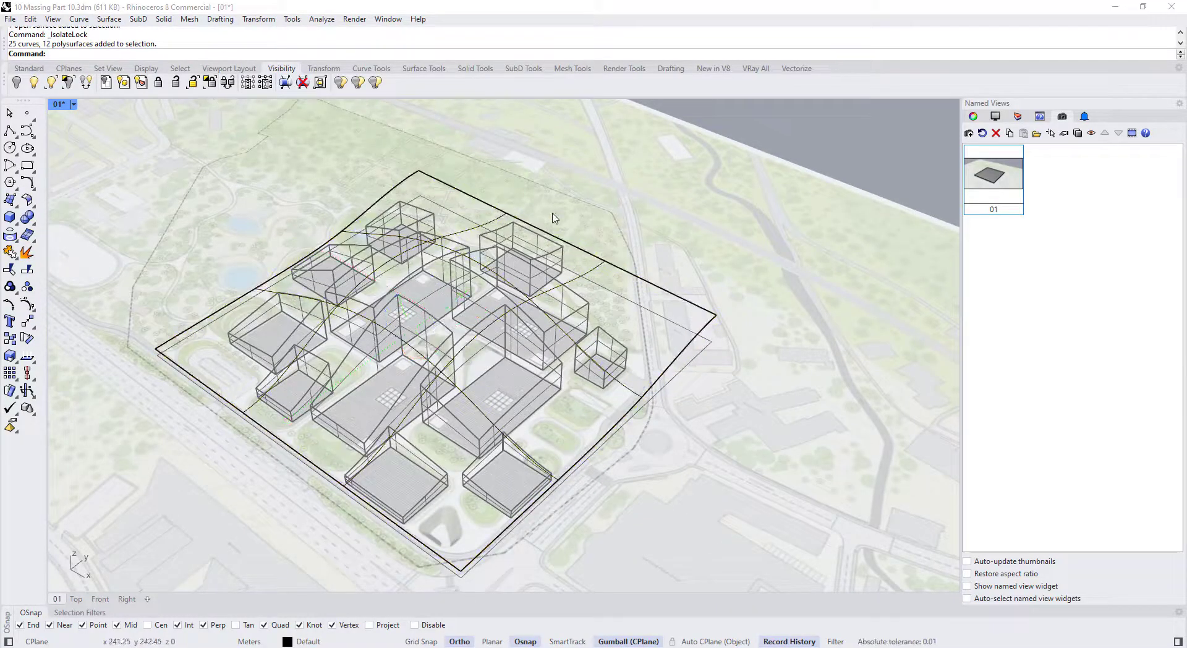
left_click(648, 290)
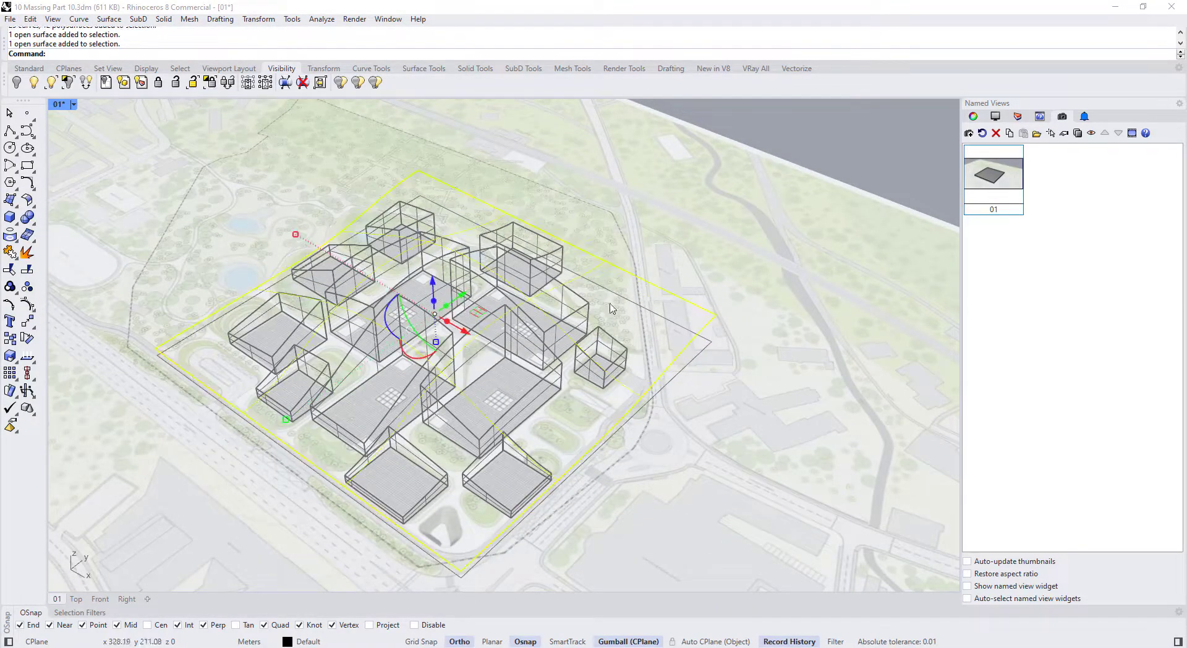
key("F10")
right_click_drag(204, 353, 235, 317)
scroll(234, 318, "up", 4)
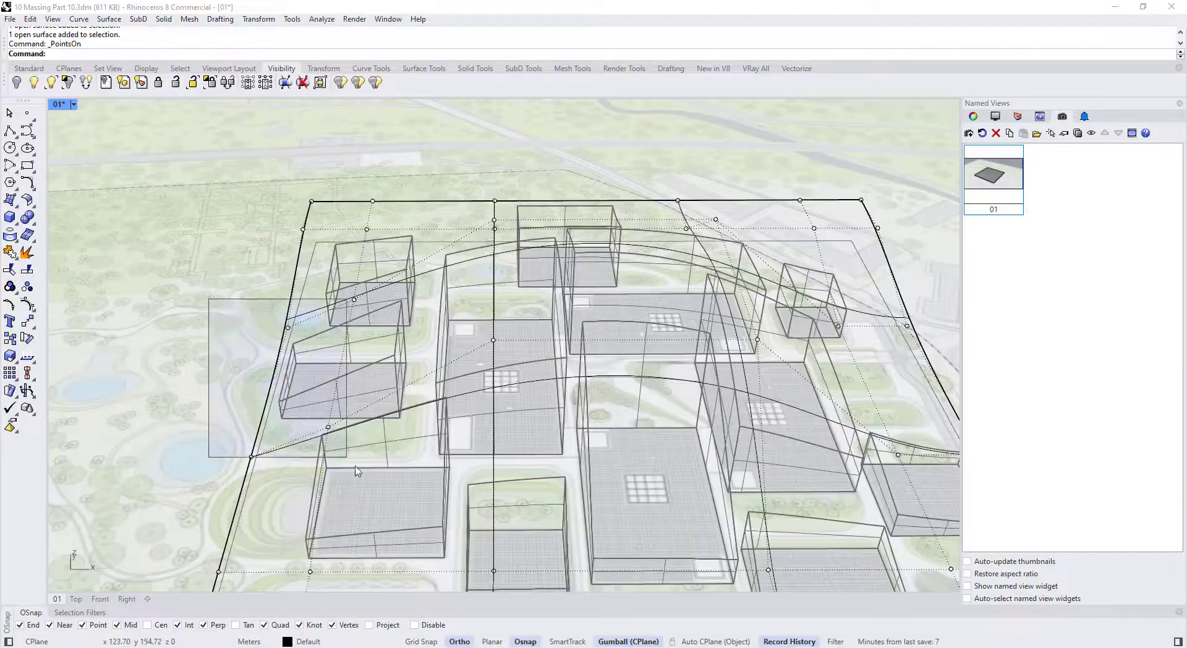
Raise four surface control points in stages, making the nearby block taller
left_click_drag(355, 471, 363, 480)
scroll(363, 479, "down", 3)
right_click_drag(361, 457, 346, 408)
left_click_drag(310, 329, 311, 314)
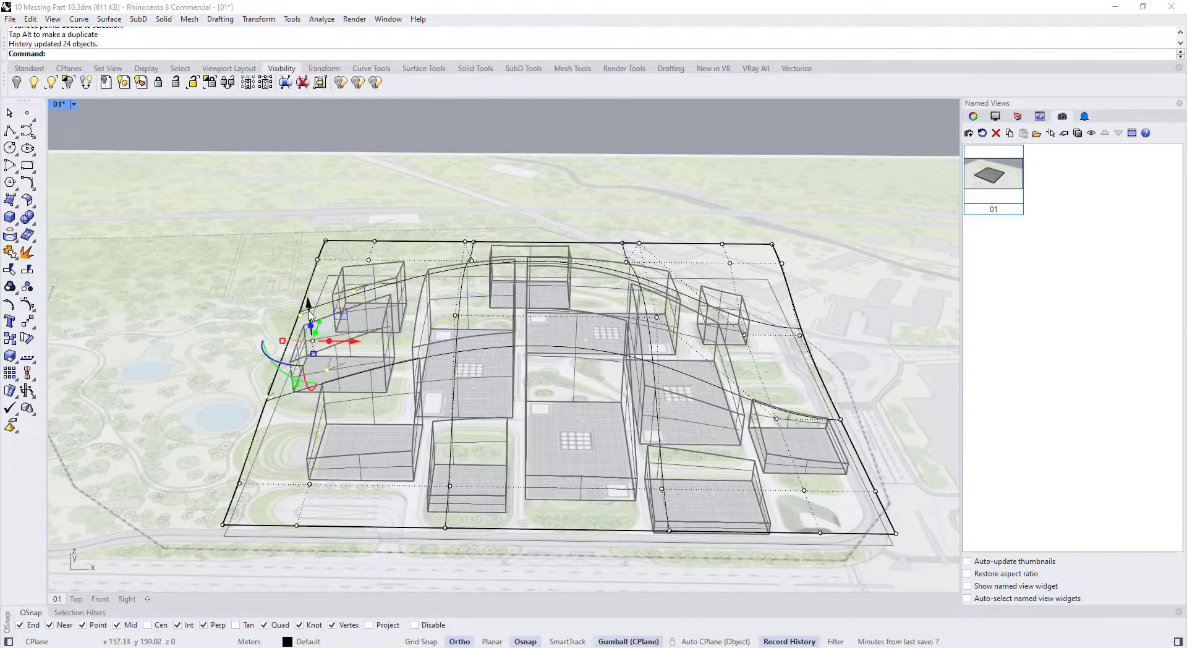
right_click_drag(309, 316, 505, 359)
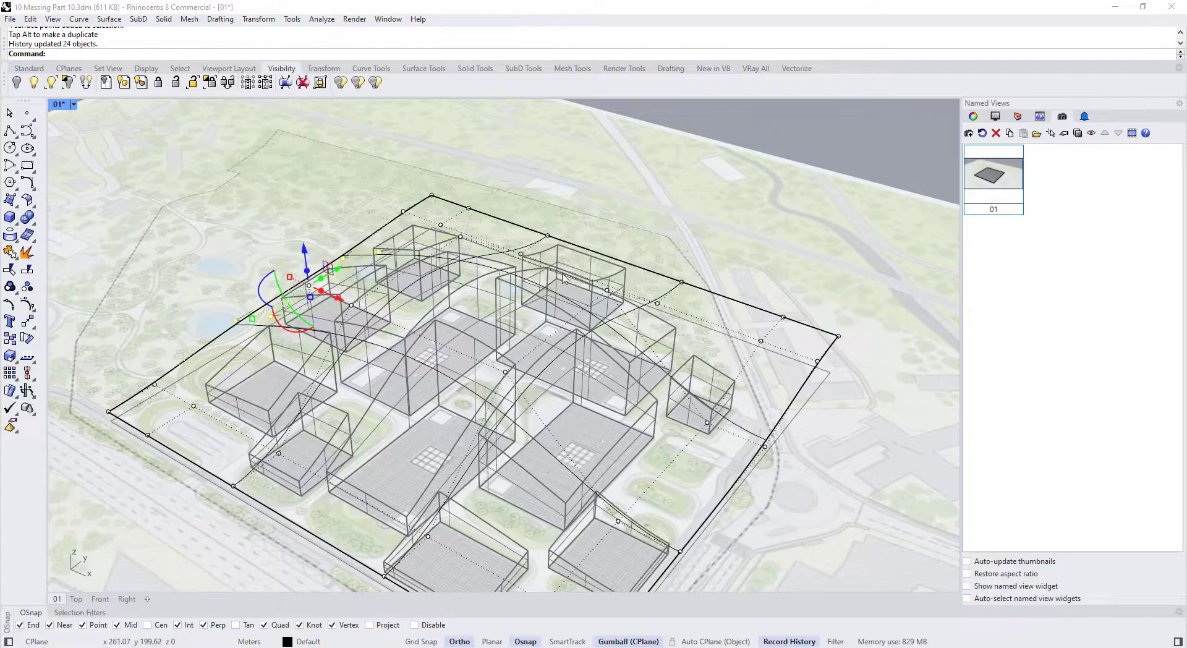
scroll(564, 278, "down", 6)
right_click_drag(575, 321, 572, 408)
scroll(572, 408, "up", 5)
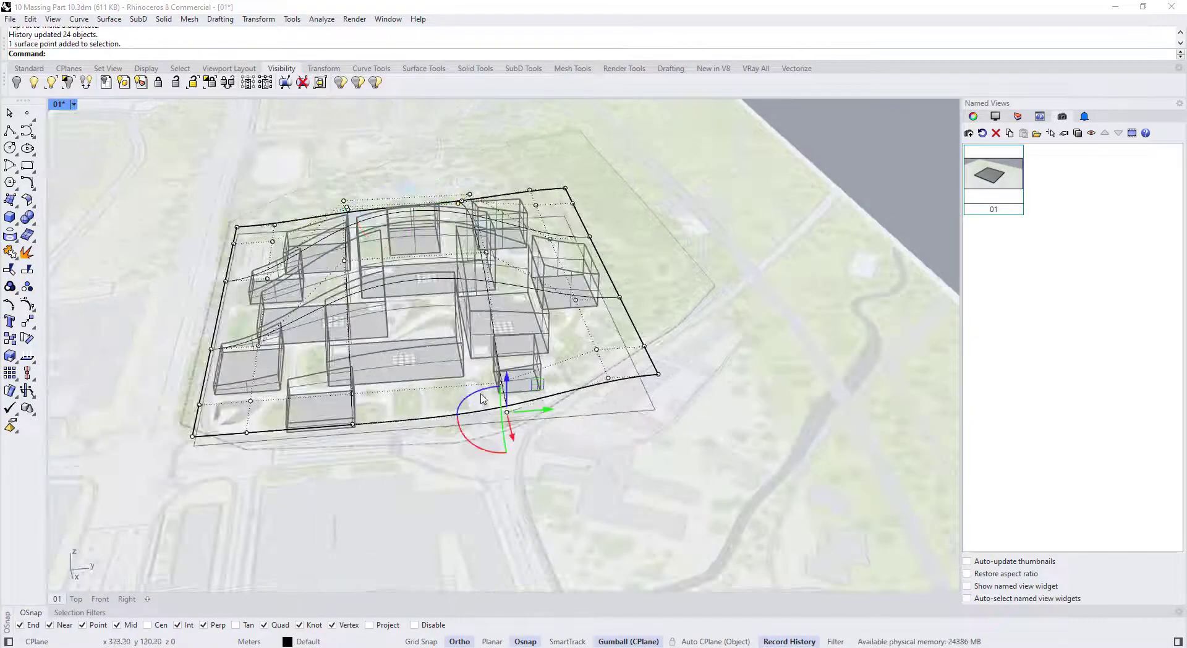
left_click_drag(502, 368, 503, 348)
right_click_drag(504, 346, 627, 311)
left_click_drag(659, 304, 659, 296)
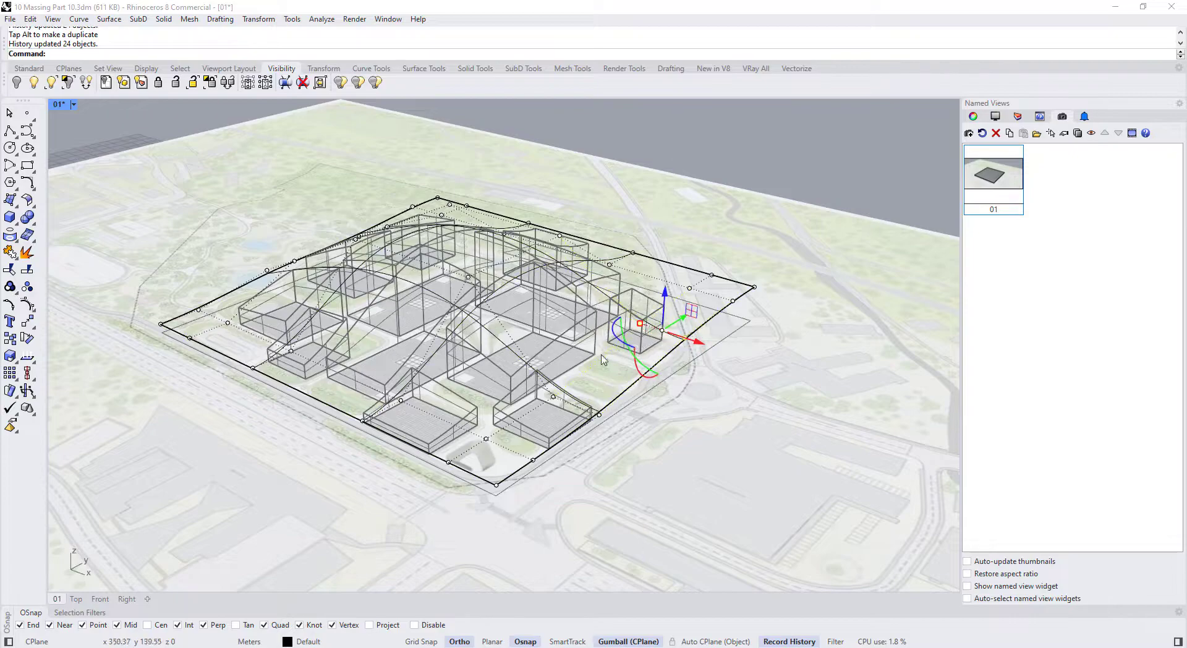
Select four control points along the ridge and lower them slightly
right_click_drag(569, 366, 297, 144)
left_click_drag(290, 136, 550, 210)
scroll(455, 176, "up", 3)
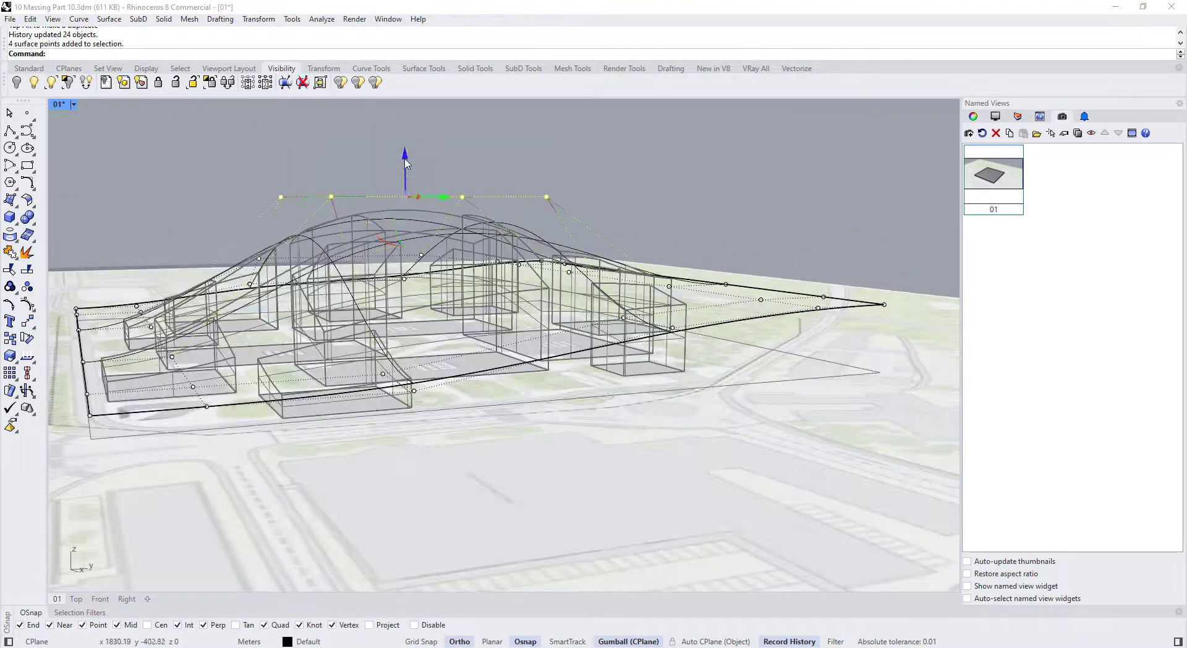
left_click_drag(406, 163, 388, 184)
left_click(73, 104)
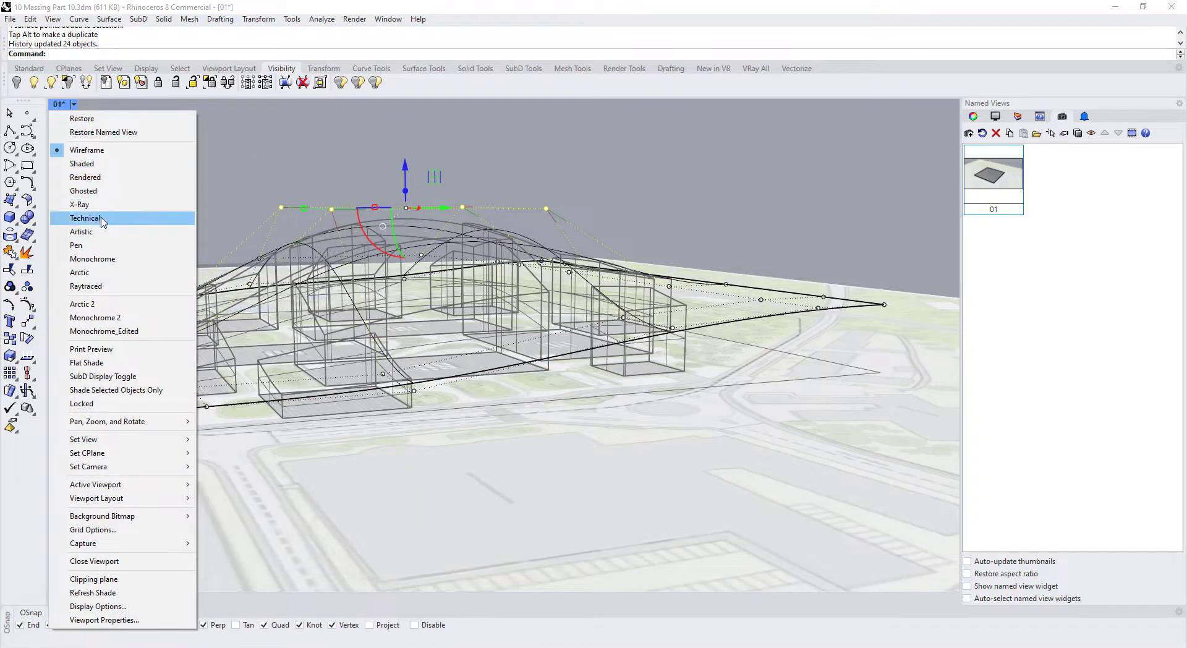
Switch the viewport to Ghosted display and clear the control point selection
left_click(110, 192)
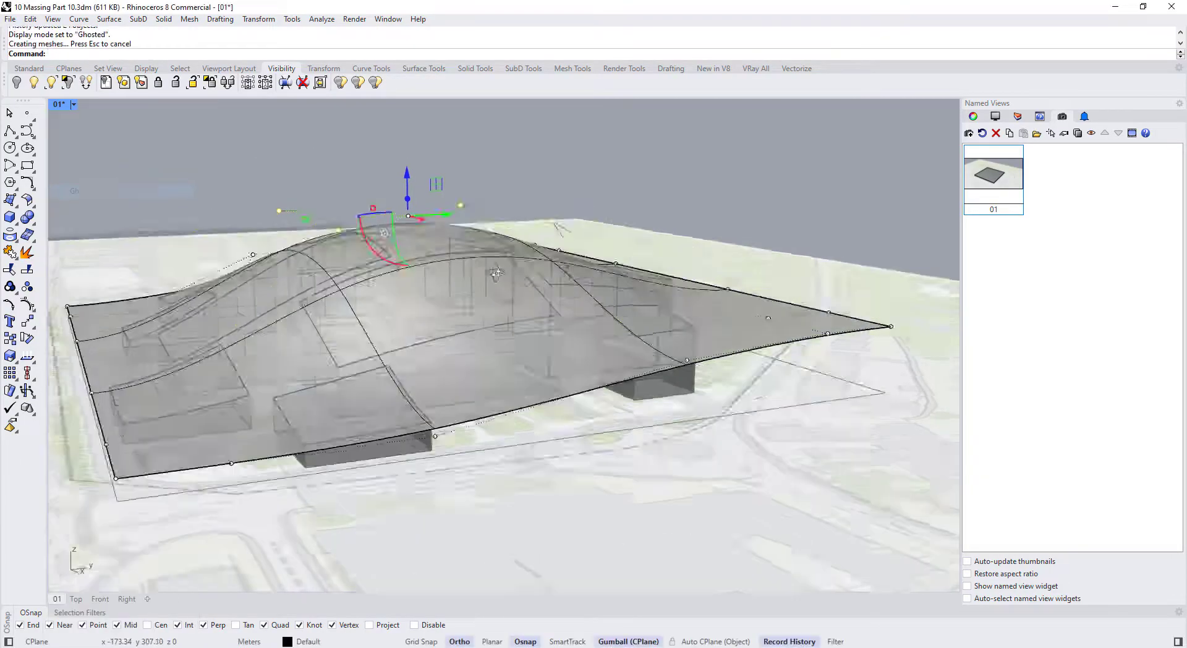
right_click_drag(575, 158, 612, 226)
left_click(615, 228)
scroll(614, 227, "down", 3)
mouse_move(575, 278)
right_mouse_down()
mouse_move(590, 340)
mouse_move(643, 390)
right_mouse_up()
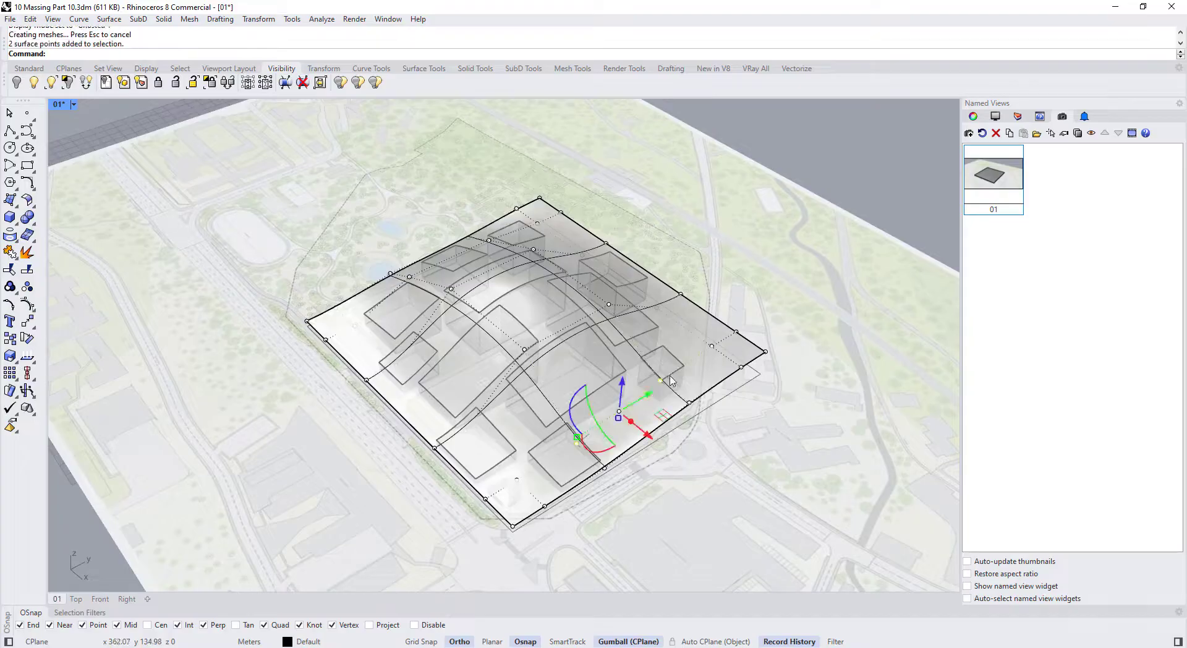
Select the canopy surface again and show its control points
left_click(671, 379)
left_click(973, 116)
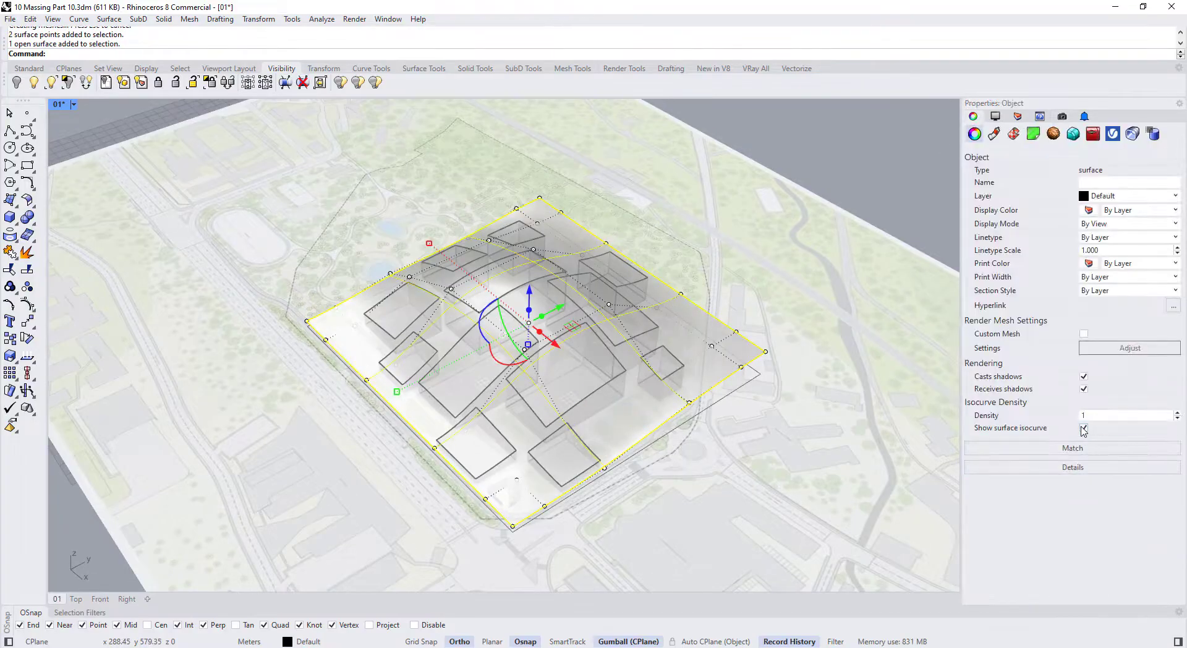
key("Escape")
key("Escape")
right_click_drag(760, 418, 804, 359)
scroll(659, 371, "up", 2)
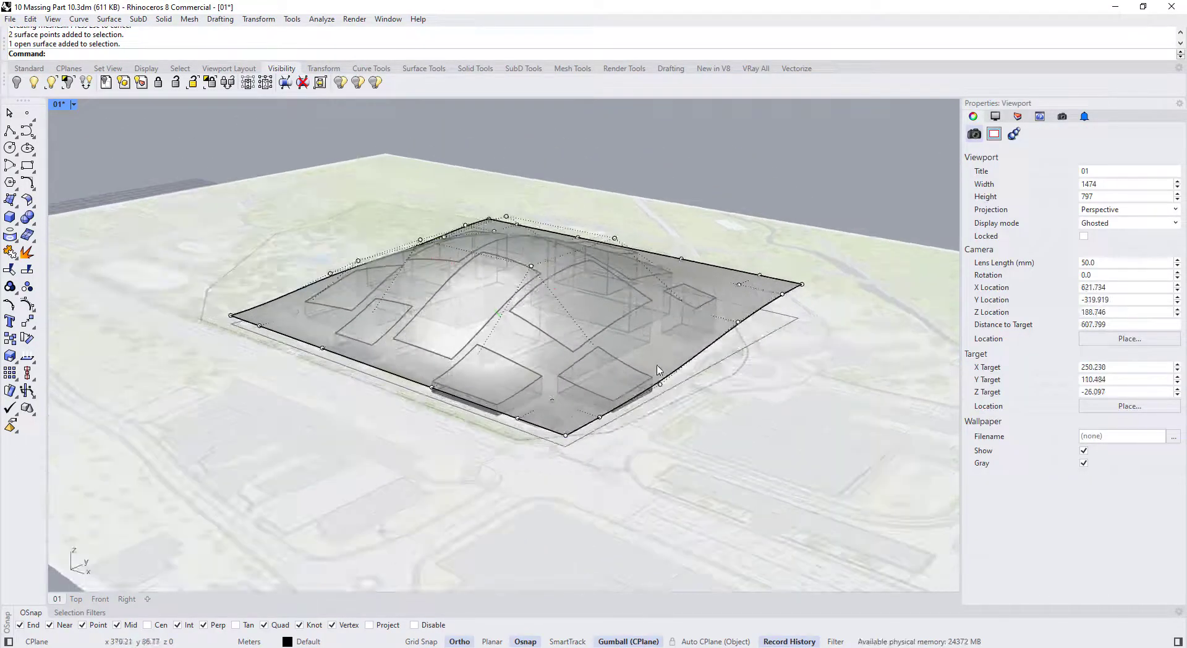
left_click(689, 353)
left_click(688, 352)
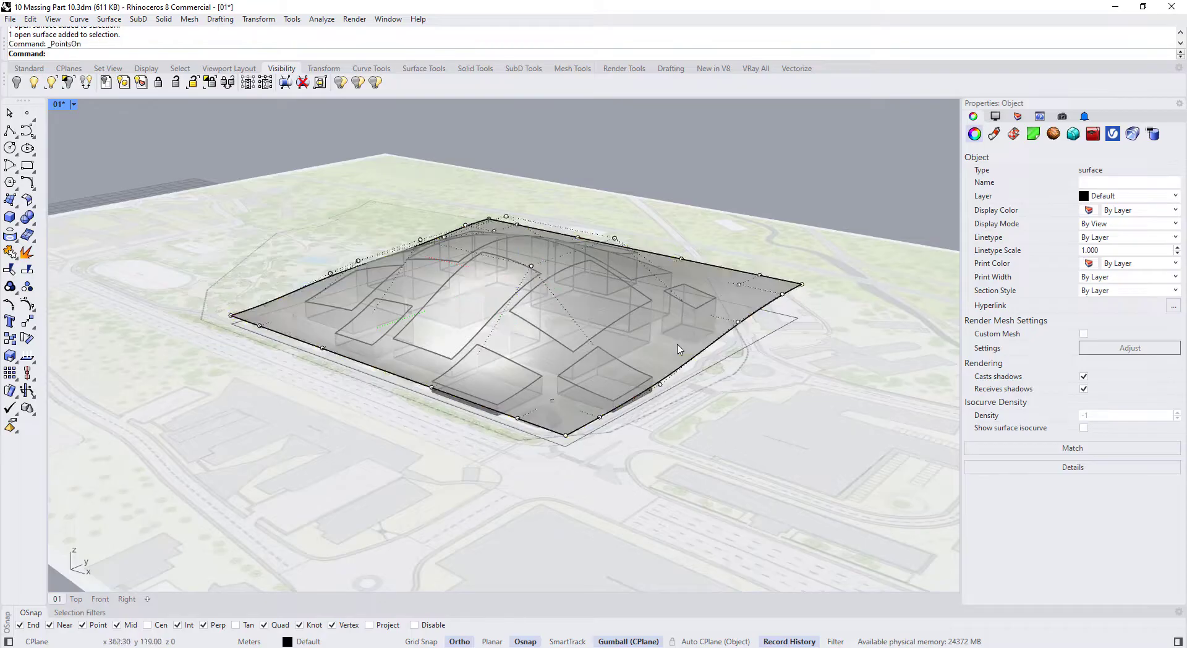
key("Escape")
right_click_drag(679, 349, 448, 209)
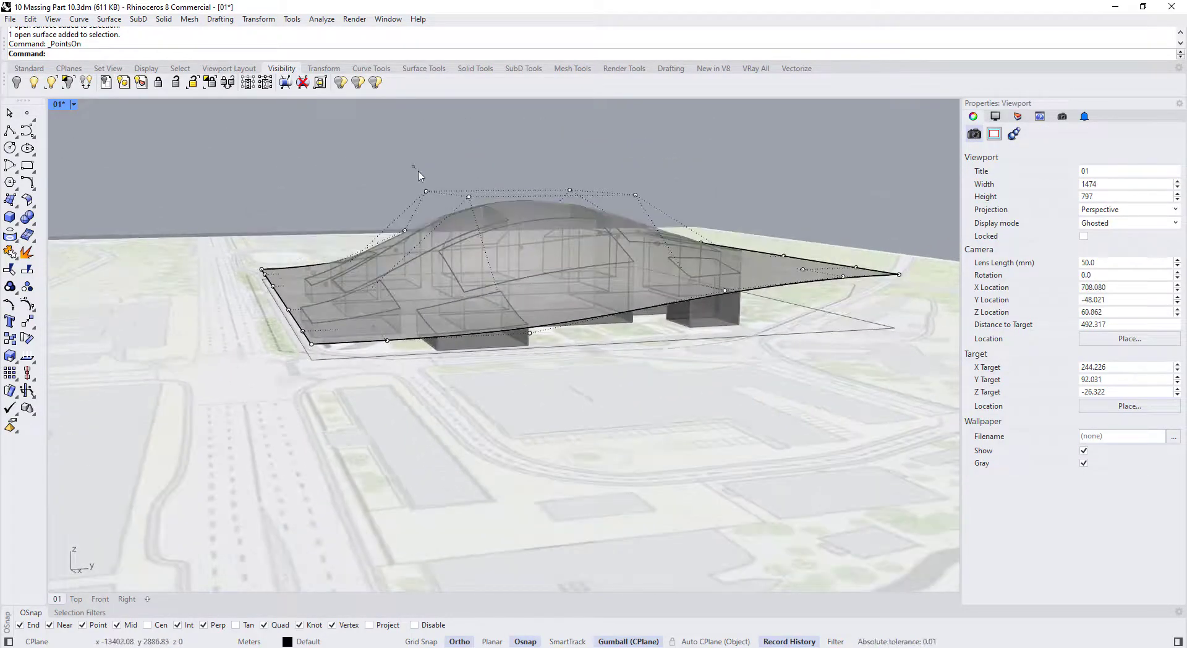
Move two canopy control points vertically
left_click_drag(480, 220, 482, 223)
left_click_drag(448, 154, 447, 175)
right_click_drag(448, 191, 513, 260)
left_click_drag(481, 184, 481, 194)
right_click_drag(395, 248, 569, 179)
scroll(311, 200, "up", 4)
Lower the control points along the canopy's left edge
left_click_drag(312, 200, 340, 247)
left_click_drag(330, 190, 331, 211)
mouse_move(346, 279)
right_mouse_down()
mouse_move(416, 313)
mouse_move(420, 371)
mouse_move(334, 272)
right_mouse_up()
left_click(337, 290, "shift")
left_click_drag(346, 220, 348, 238)
right_click_drag(359, 243, 427, 210)
Lower another group of control points at the canopy edge
left_click_drag(411, 229, 452, 266)
left_click_drag(431, 224, 432, 238)
right_click_drag(455, 235, 507, 278)
left_click_drag(513, 204, 553, 241)
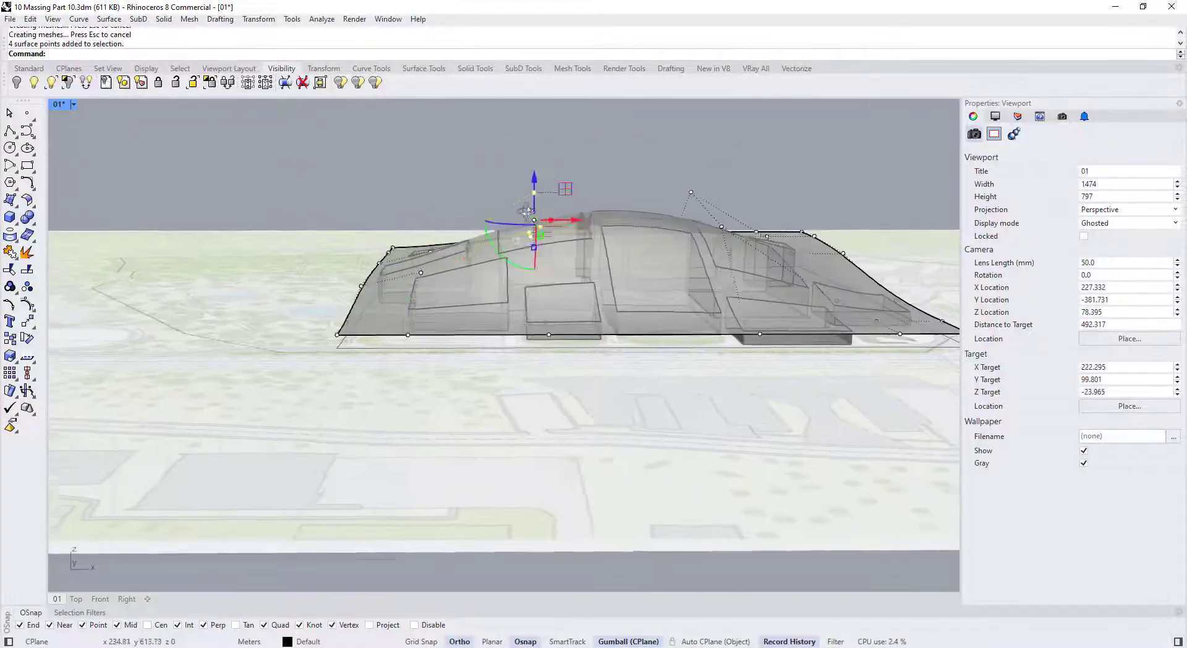
Lower two upper control points of the canopy
right_click_drag(533, 191, 556, 241)
left_click_drag(498, 176, 602, 256)
left_click_drag(544, 182, 545, 198)
right_click_drag(556, 248, 513, 216)
scroll(525, 229, "down", 5)
right_click_drag(321, 346, 251, 371)
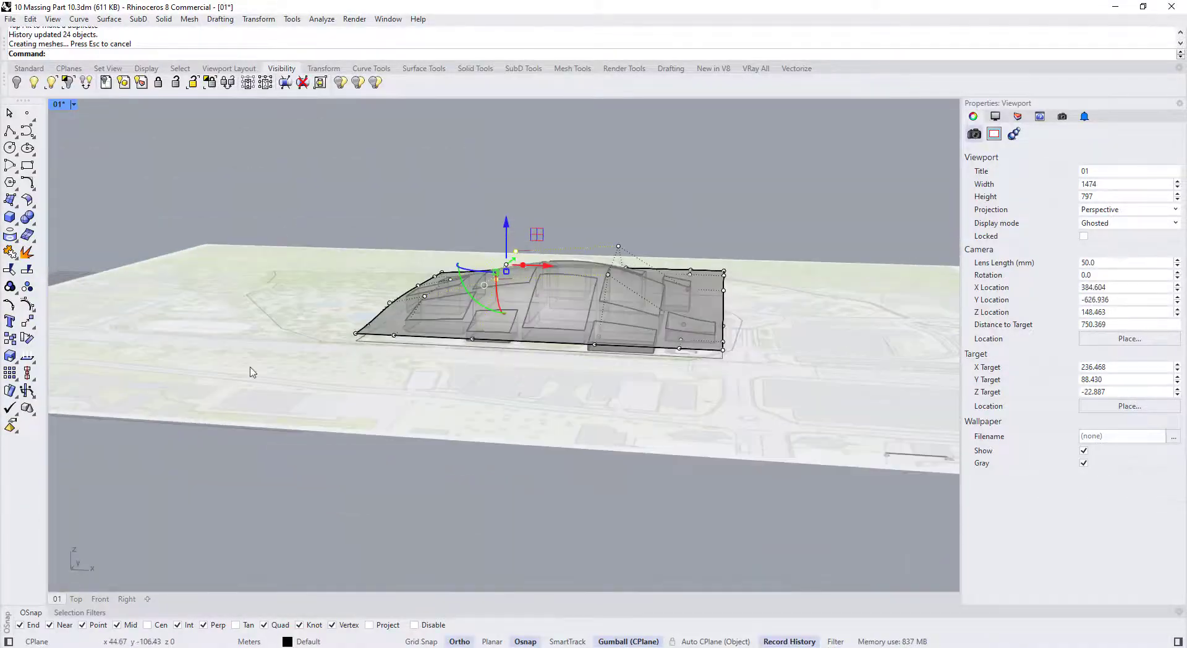
scroll(697, 247, "up", 5)
left_click_drag(714, 280, 714, 306)
scroll(646, 297, "up", 3)
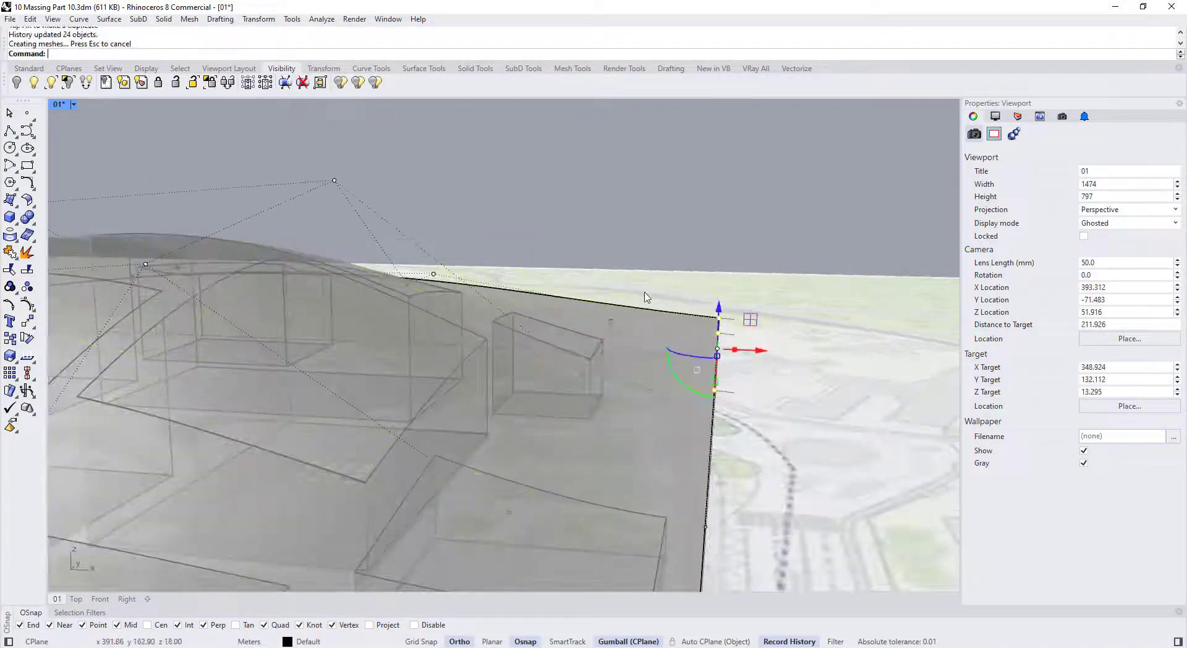
Select the corner control points and lower an upper point near the corner
right_click_drag(556, 297, 581, 371)
scroll(556, 346, "down", 5)
scroll(642, 278, "up", 5)
left_click_drag(584, 284, 635, 374)
right_click_drag(649, 377, 494, 309)
left_click(484, 268)
left_click_drag(484, 229, 485, 258)
Pull the corner control points down so the canopy corner sweeps toward the ground
right_click_drag(494, 309, 643, 371)
scroll(630, 396, "up", 4)
left_click_drag(593, 371, 623, 389)
right_click_drag(643, 395, 618, 383)
left_click(625, 406)
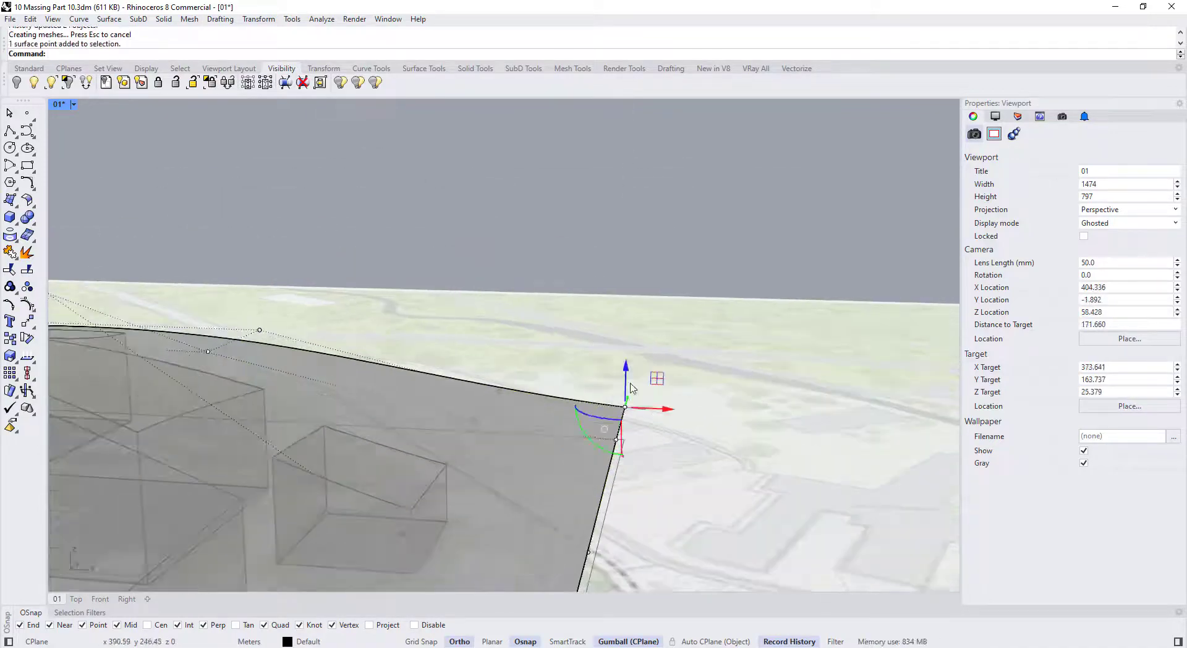
scroll(489, 371, "down", 6)
mouse_move(514, 440)
right_mouse_down()
mouse_move(419, 451)
mouse_move(519, 460)
right_mouse_up()
left_click_drag(437, 303, 585, 481)
right_click_drag(585, 463, 486, 448)
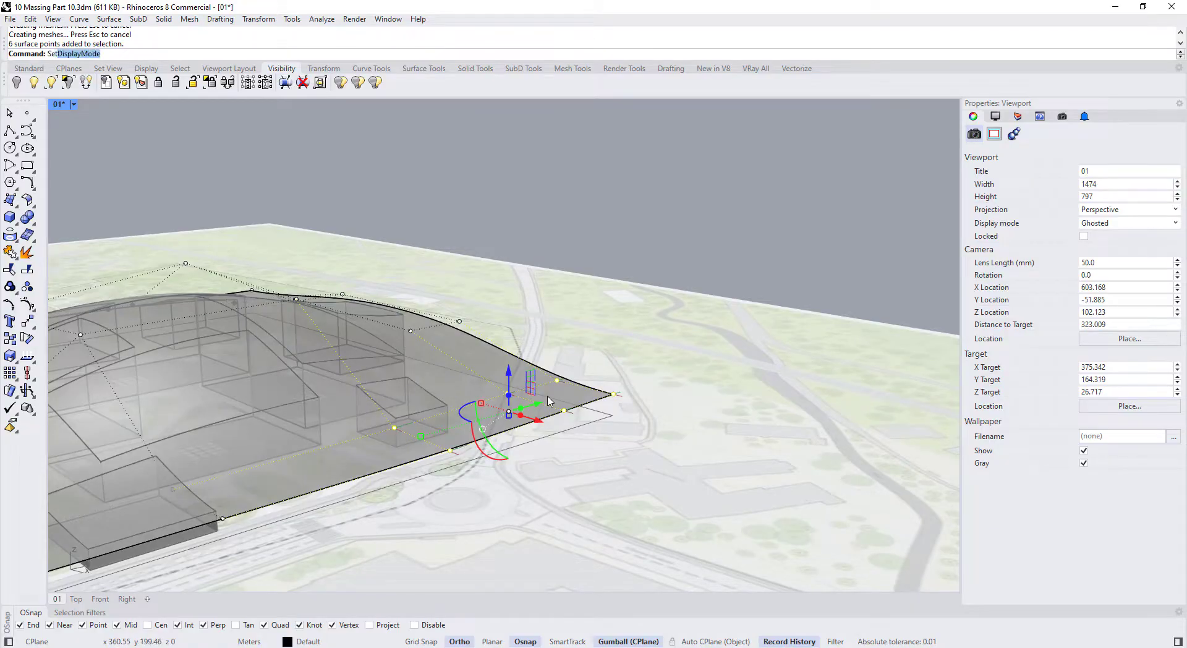
Align the selected canopy corner points to one location with SetPt
type("Pt")
key("Return")
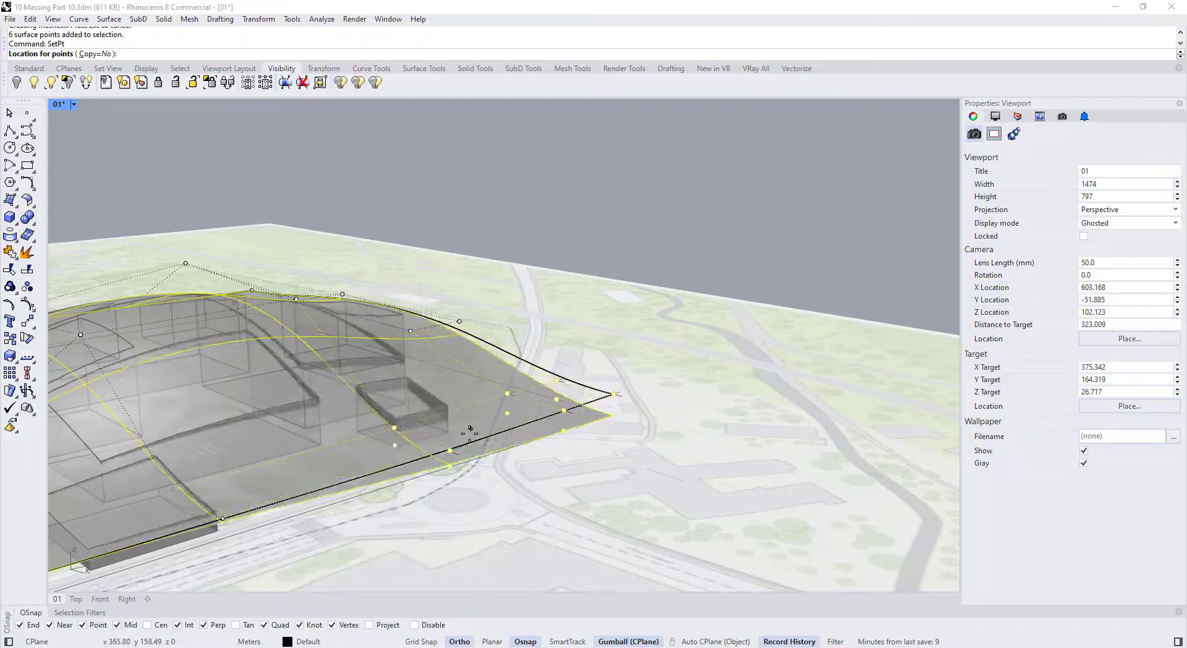
left_click(451, 450)
right_click_drag(477, 489, 424, 472)
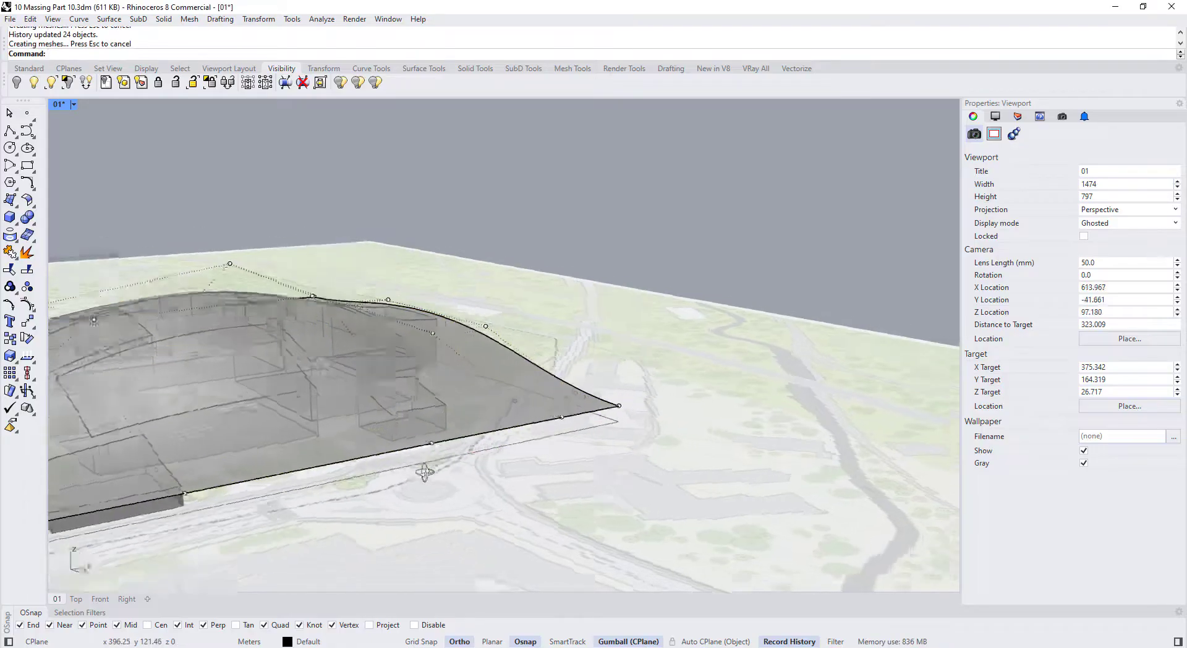
right_click_drag(350, 442, 449, 327)
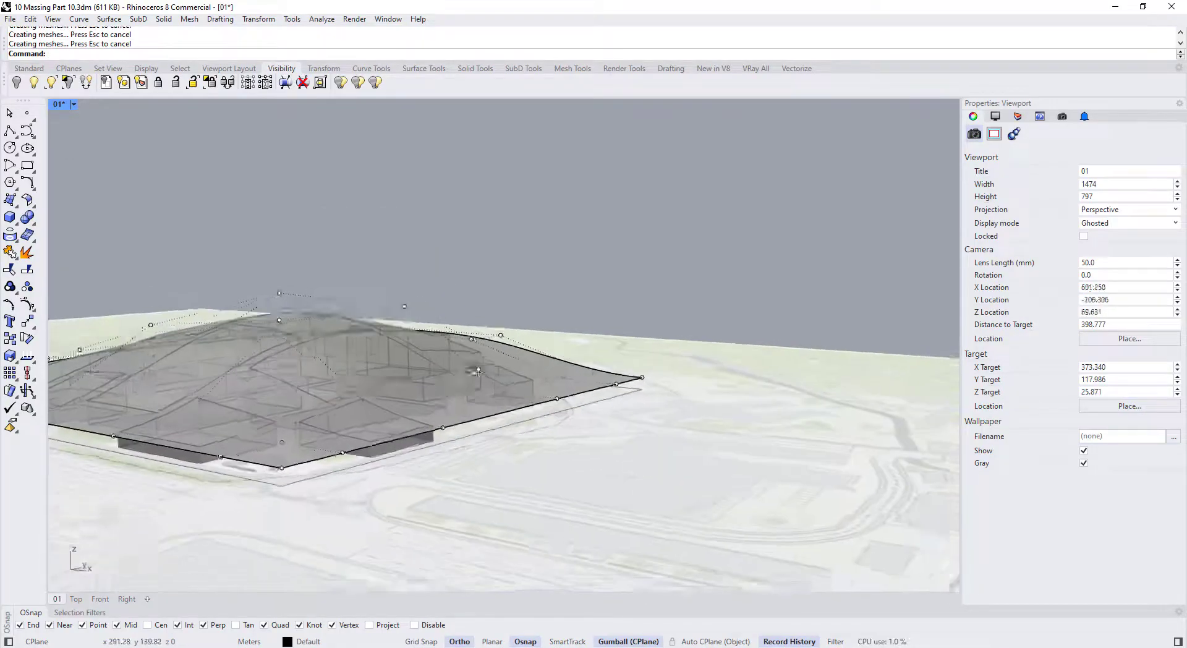
right_click_drag(478, 371, 347, 346)
Lower a canopy control point about 3.96 m with the gumball
left_click(293, 352)
left_click_drag(434, 443, 433, 427)
right_click_drag(442, 433, 346, 457)
right_click_drag(346, 432, 328, 353, "shift")
left_click(380, 323)
left_click_drag(380, 301, 380, 319)
right_click_drag(380, 328, 525, 395)
scroll(525, 396, "up", 4)
scroll(494, 402, "down", 4)
right_click_drag(383, 408, 663, 434, "shift")
right_click_drag(662, 434, 459, 360)
scroll(437, 418, "down", 2)
Lower four edge control points of the canopy about 3.41 m
left_click_drag(611, 353, 611, 336)
right_click_drag(593, 353, 446, 408)
scroll(526, 395, "down", 6)
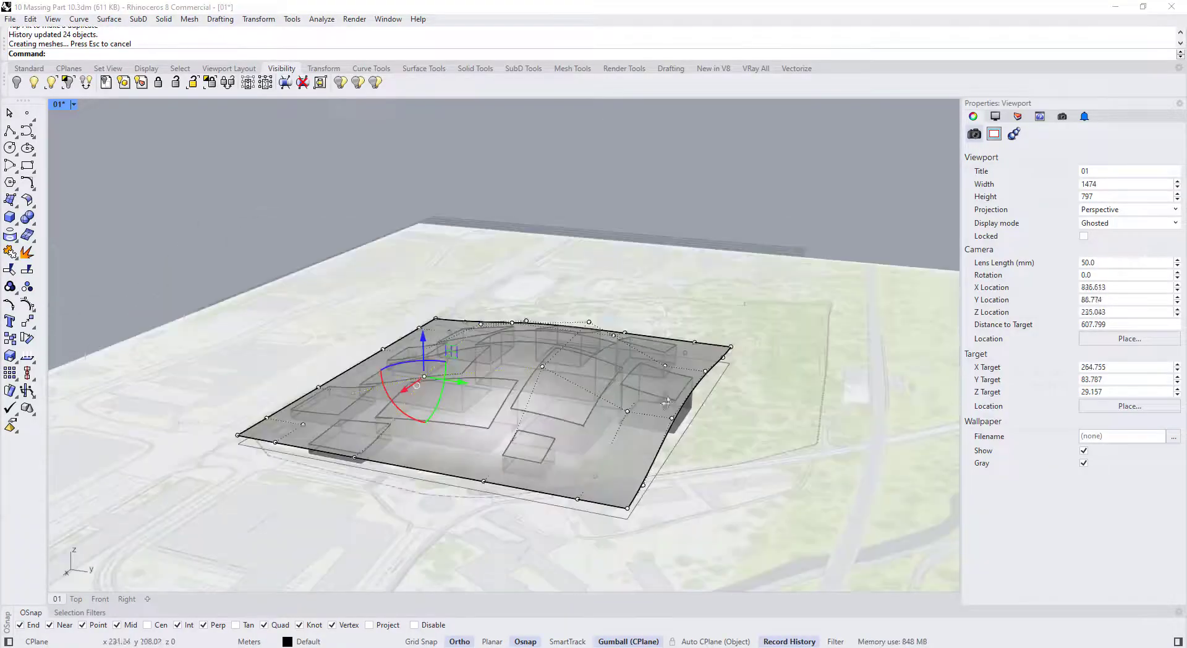
scroll(655, 352, "up", 4)
right_click_drag(655, 395, 618, 364)
left_click_drag(729, 432, 674, 330)
left_click_drag(693, 316, 697, 333)
mouse_move(697, 343)
right_mouse_down()
mouse_move(665, 371)
mouse_move(698, 346)
right_mouse_up()
Raise one canopy control point and reposition four corner control points
scroll(494, 353, "down", 2)
right_click_drag(266, 371, 432, 401)
scroll(433, 400, "down", 4)
mouse_move(385, 400)
right_mouse_down()
mouse_move(337, 462)
mouse_move(353, 401)
mouse_move(396, 416)
right_mouse_up()
scroll(377, 407, "up", 4)
left_click(341, 404)
left_click_drag(339, 377, 340, 365)
mouse_move(467, 442)
right_mouse_down()
mouse_move(408, 416)
mouse_move(464, 440)
right_mouse_up()
scroll(371, 401, "up", 2)
left_click_drag(297, 368, 390, 433)
left_click_drag(342, 374, 342, 361)
right_click_drag(476, 402, 380, 357)
scroll(380, 357, "down", 10)
right_click_drag(494, 321, 503, 379)
scroll(472, 375, "up", 2)
Hide the canopy's control points and unlock all 38 locked objects
key("Escape")
key("Escape")
scroll(485, 376, "down", 2)
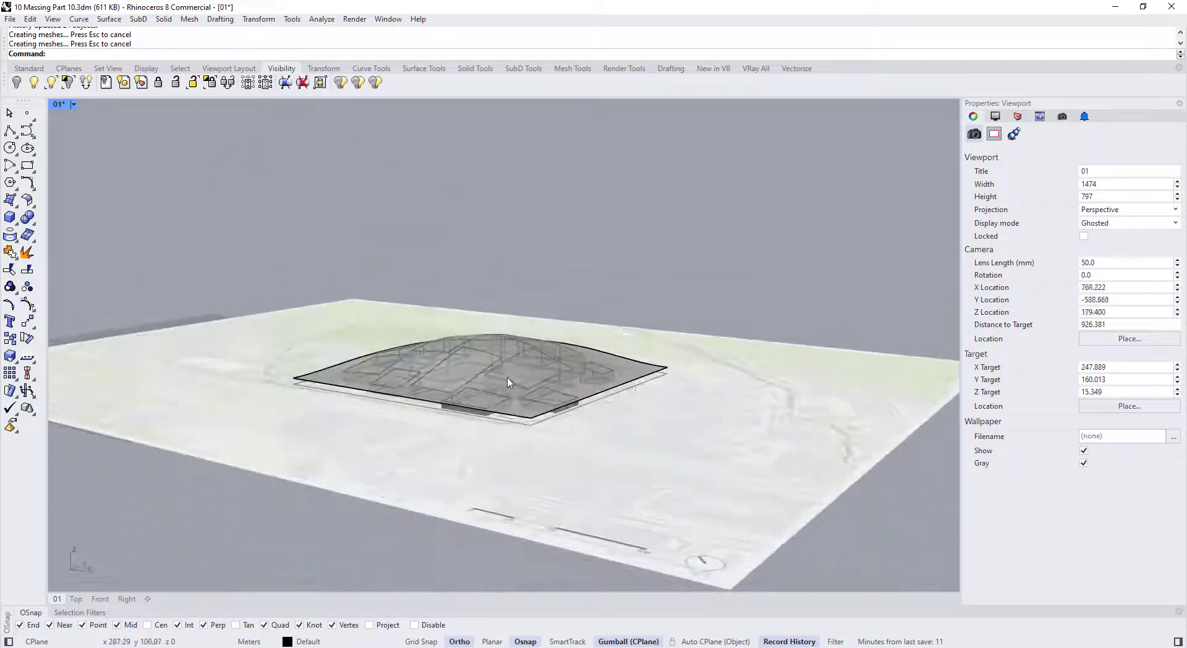
scroll(478, 361, "up", 3)
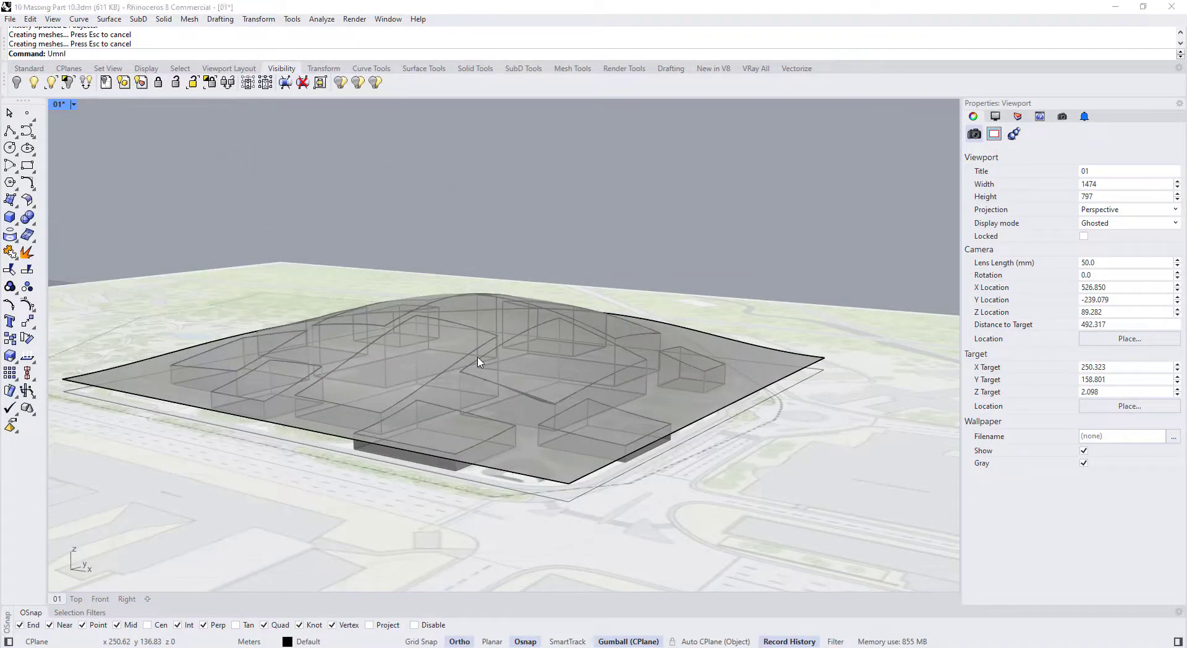
type("Unlock")
key("Return")
right_click_drag(460, 356, 598, 439)
scroll(547, 360, "down", 6)
scroll(642, 461, "up", 4)
scroll(594, 424, "up", 2)
scroll(594, 424, "down", 6)
scroll(594, 424, "up", 4)
Pick a building footprint curve and shrink it along with its extruded block
left_click(594, 425)
left_click(629, 458)
scroll(605, 347, "up", 4)
scroll(599, 442, "up", 3)
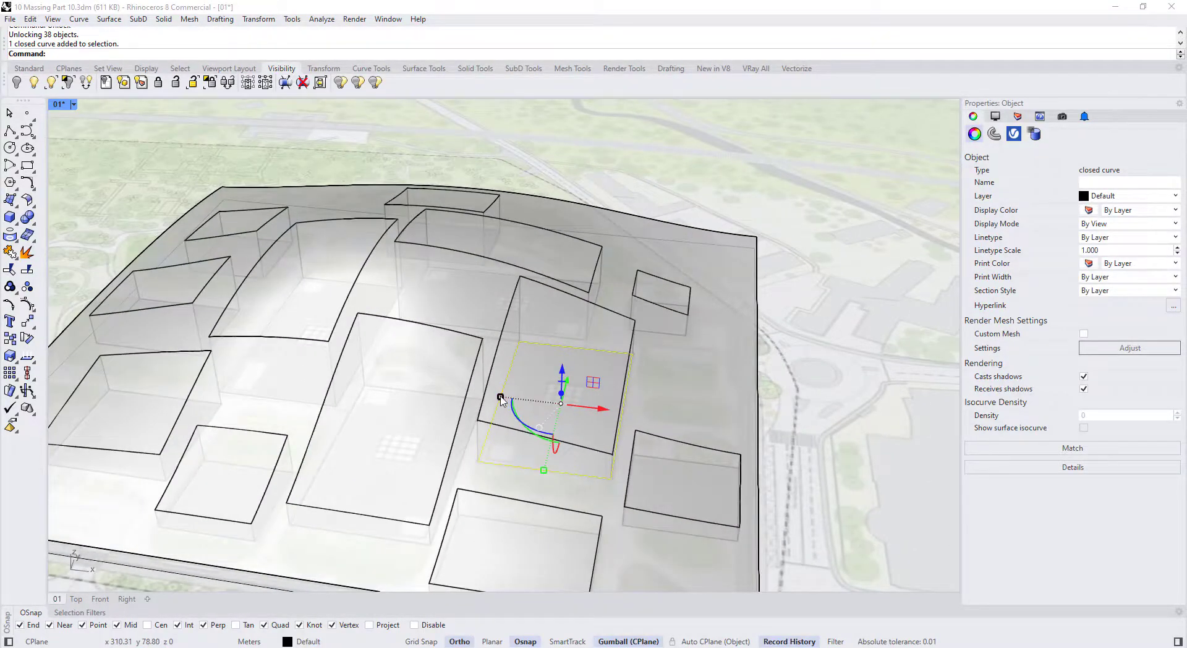
left_click_drag(501, 400, 521, 397)
right_click_drag(522, 396, 478, 457)
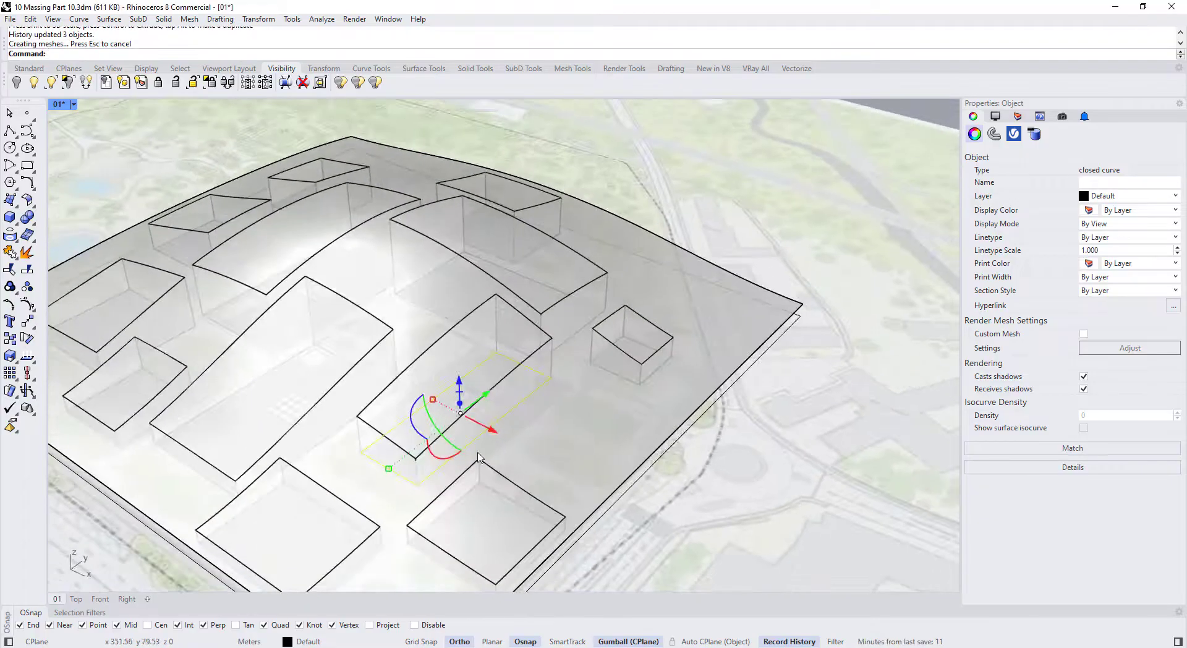
mouse_move(388, 468)
left_mouse_down()
mouse_move(415, 450)
mouse_move(395, 467)
left_mouse_up()
scroll(373, 451, "up", 7)
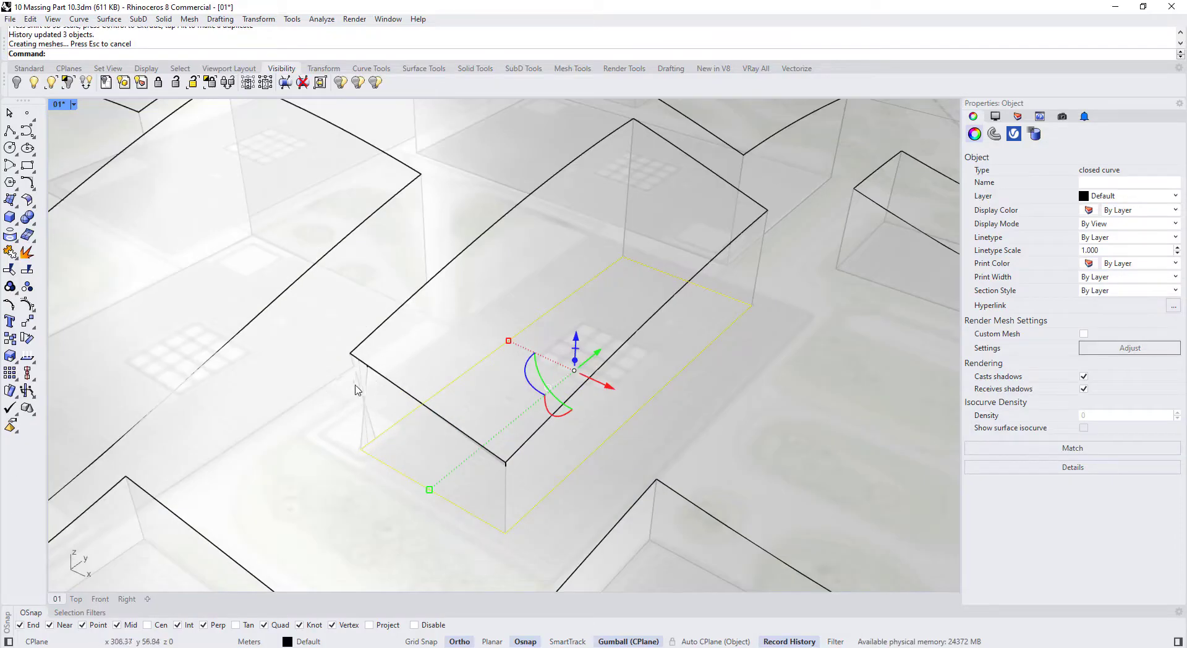
scroll(379, 397, "down", 2)
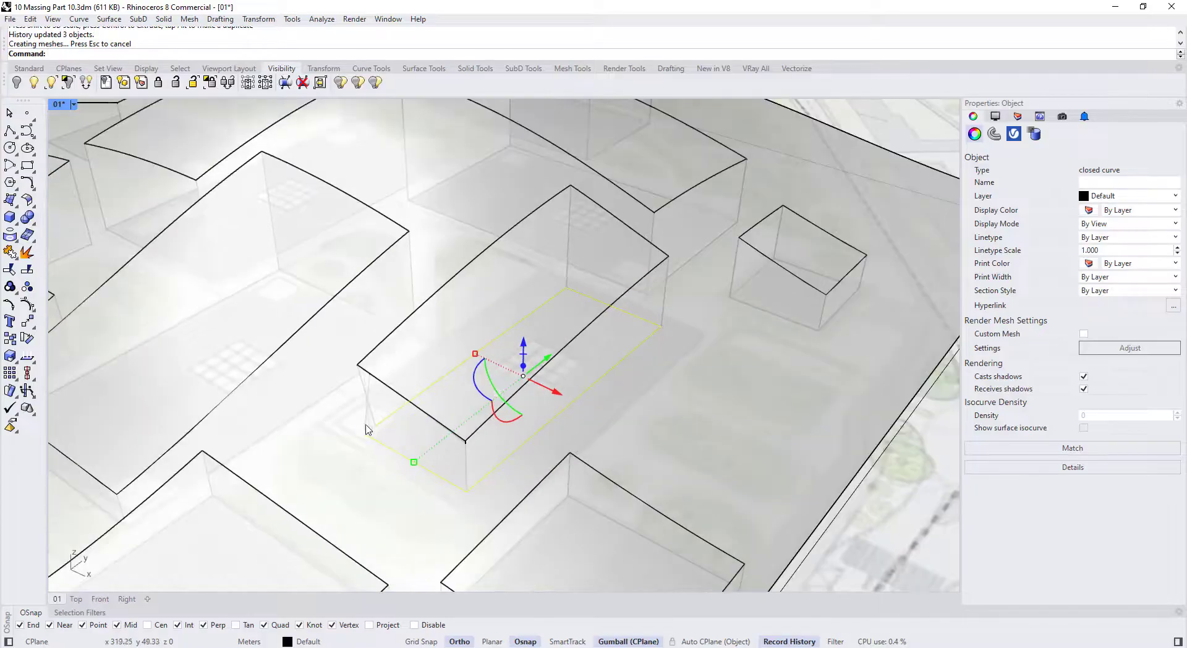
Delete the extruded building box and loft a rectangle curve instead
left_click(366, 410)
key("Delete")
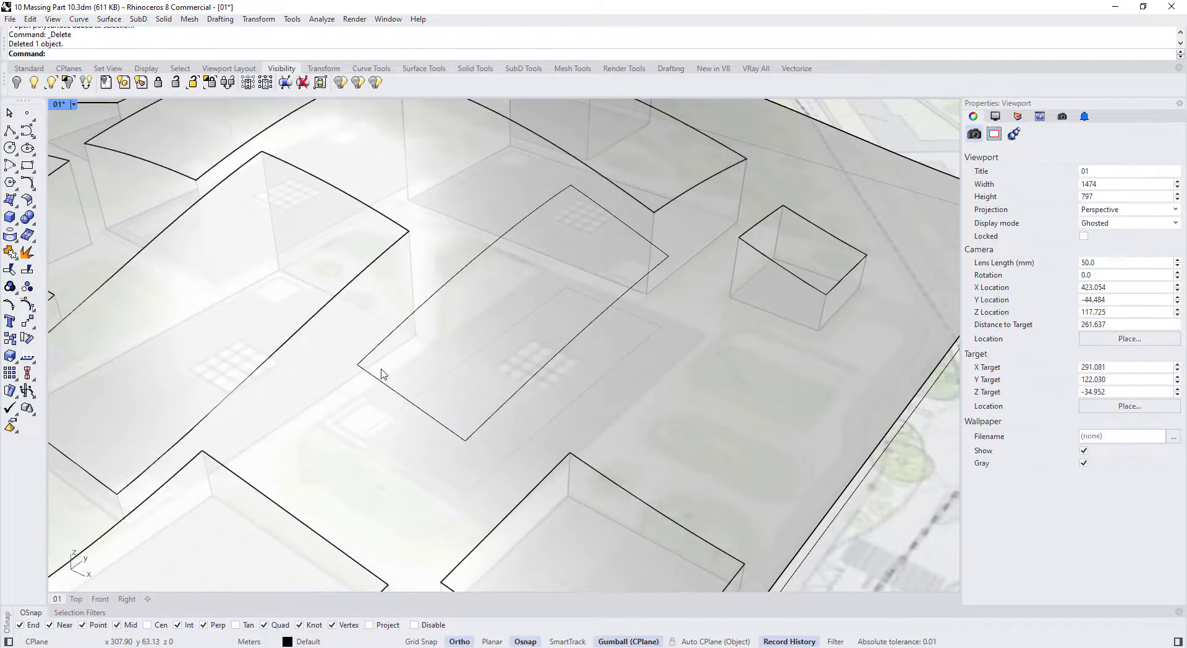
key("Return")
left_click(418, 409)
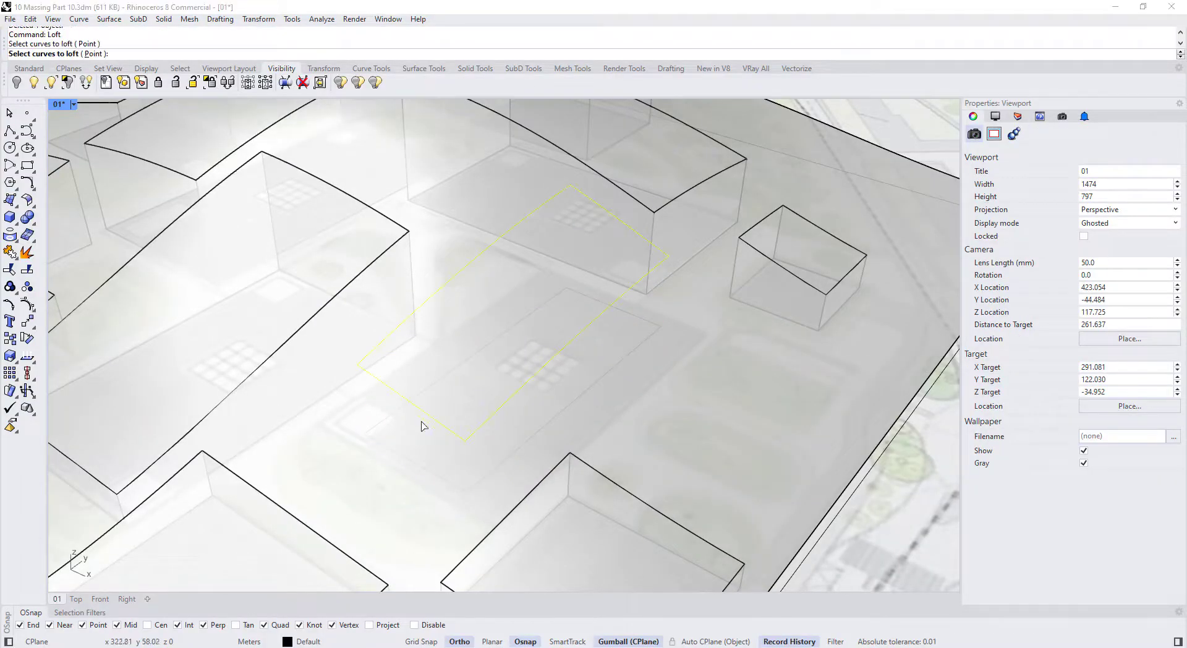
left_click(419, 465)
key("Return")
key("Return")
key("Return")
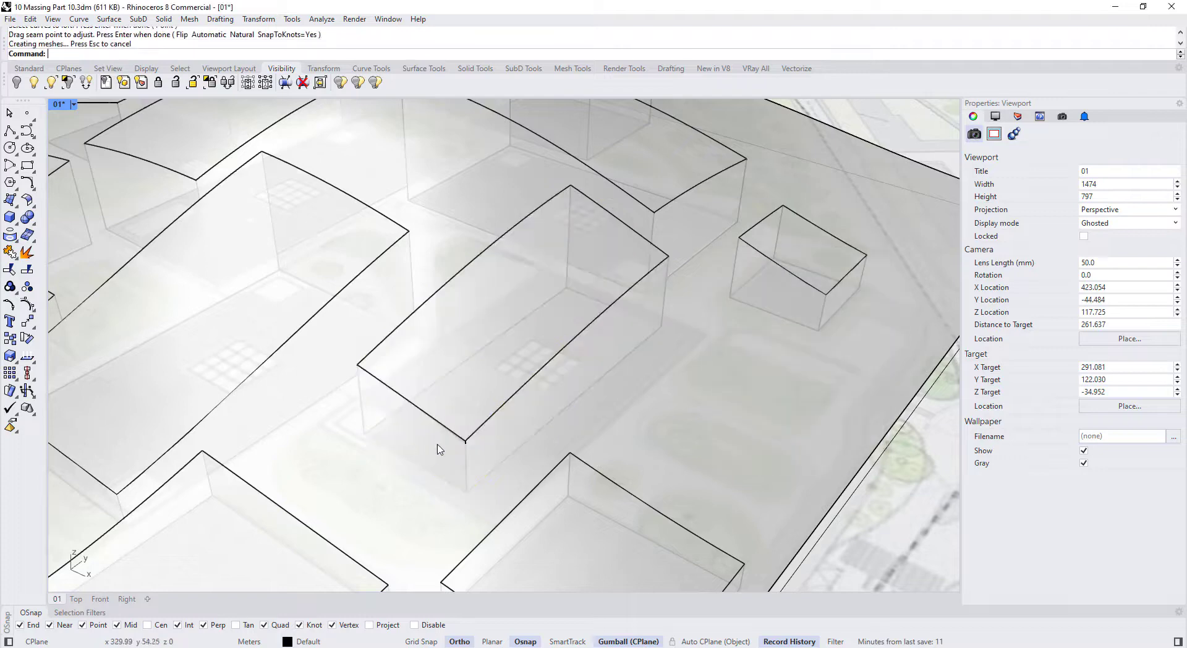
left_click(433, 473)
Scale the footprint curve again, then undo the scaling twice
left_click(462, 506)
left_click_drag(414, 463, 388, 480)
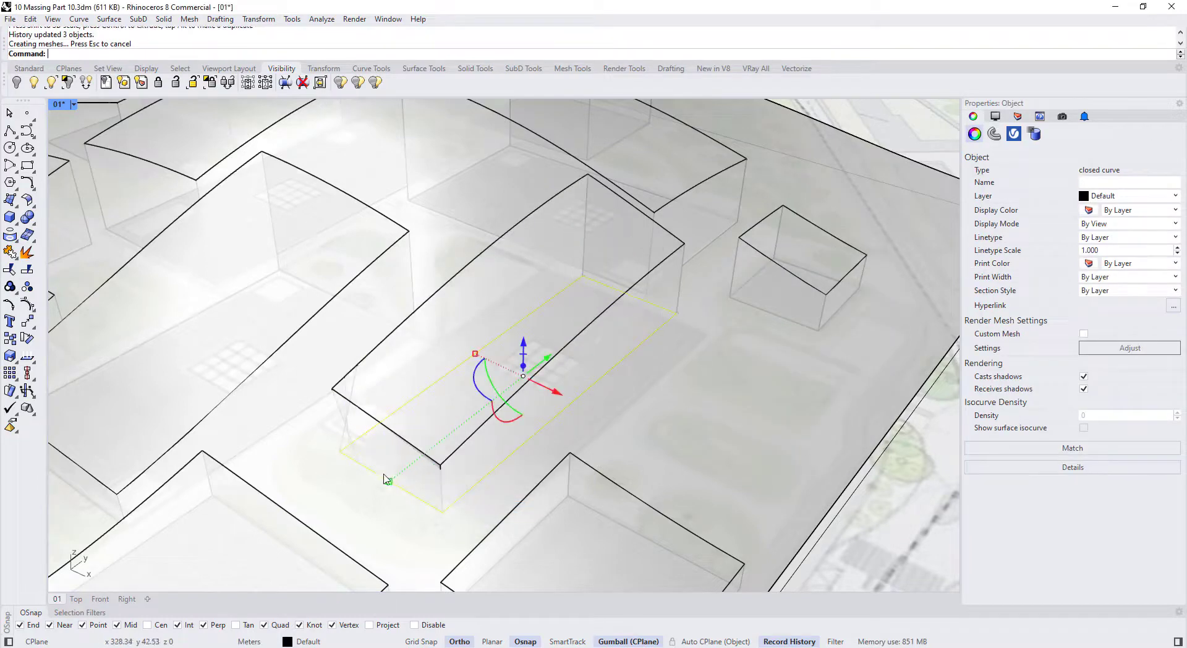
key("ctrl+z")
scroll(452, 345, "down", 5)
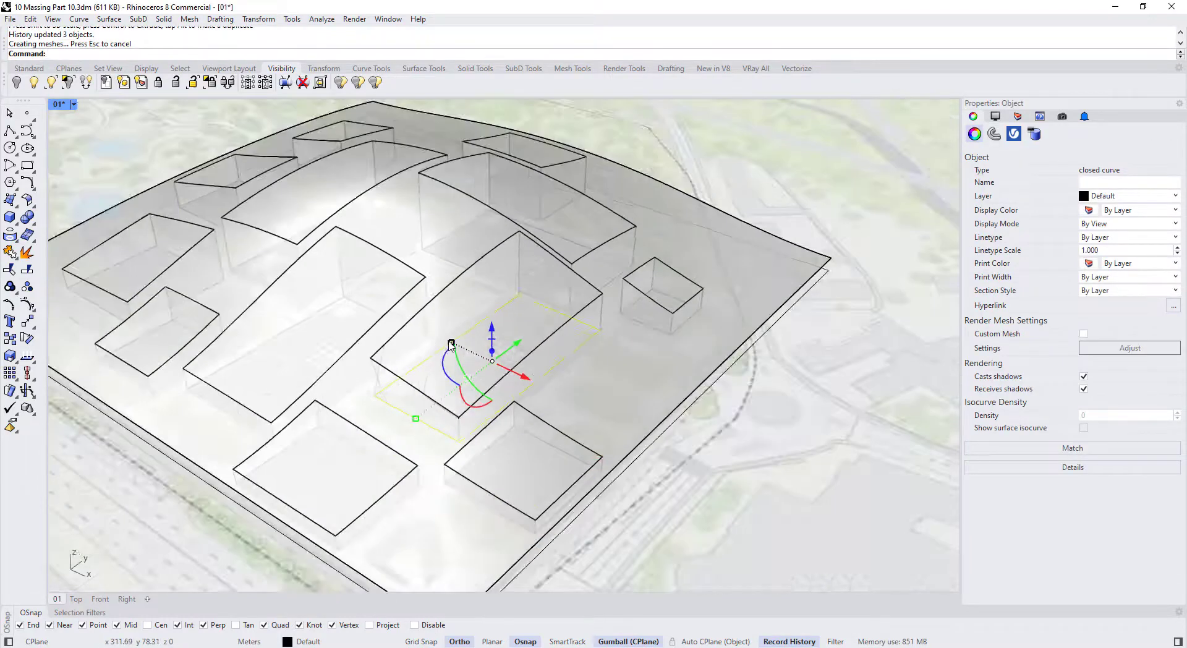
key("ctrl+z")
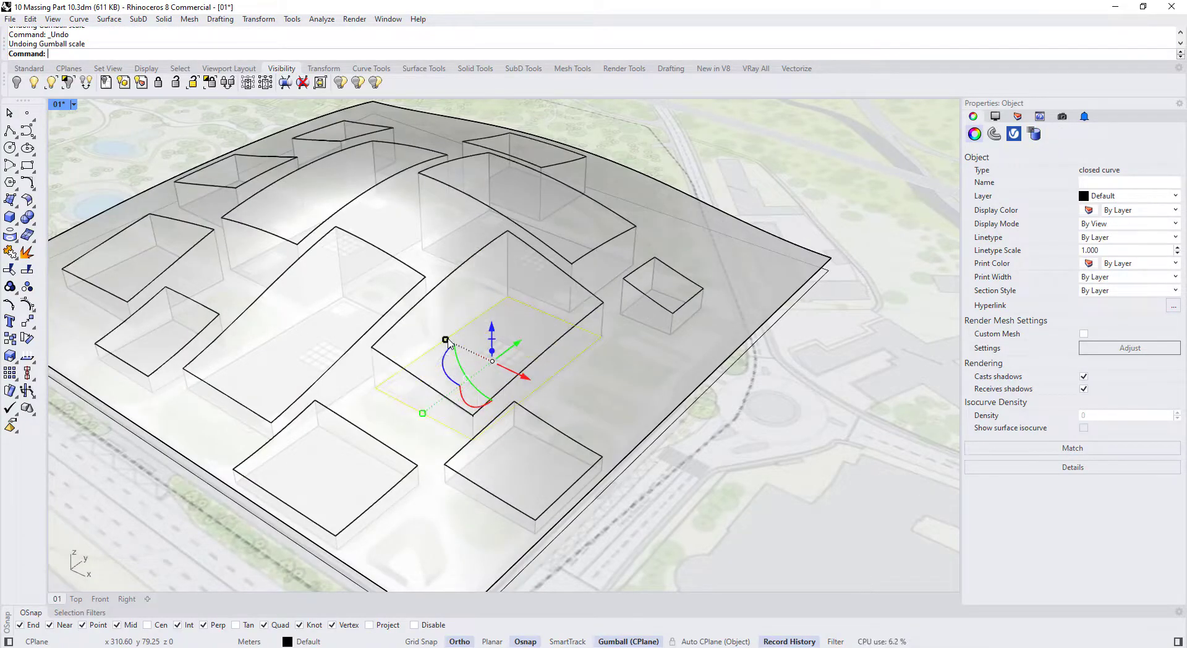
scroll(446, 346, "down", 2)
key("Escape")
scroll(443, 352, "down", 2)
right_click_drag(435, 381, 539, 410)
Move and scale another footprint curve, then undo back through the unlock
left_click(559, 391)
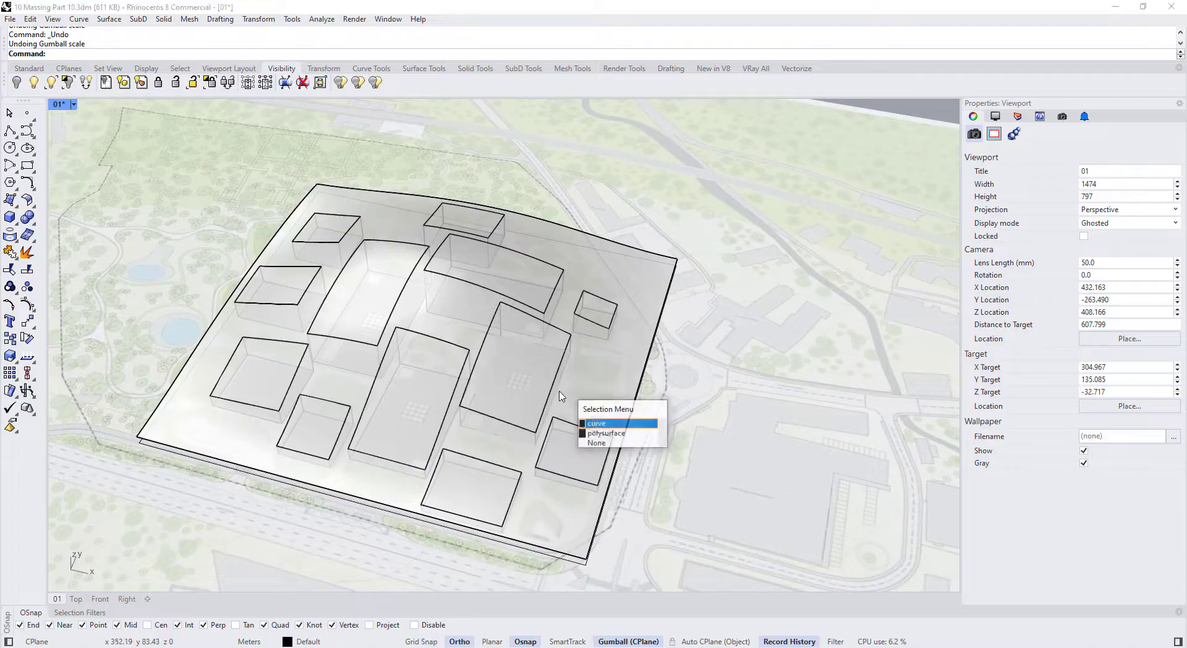
left_click(590, 424)
scroll(575, 429, "up", 3)
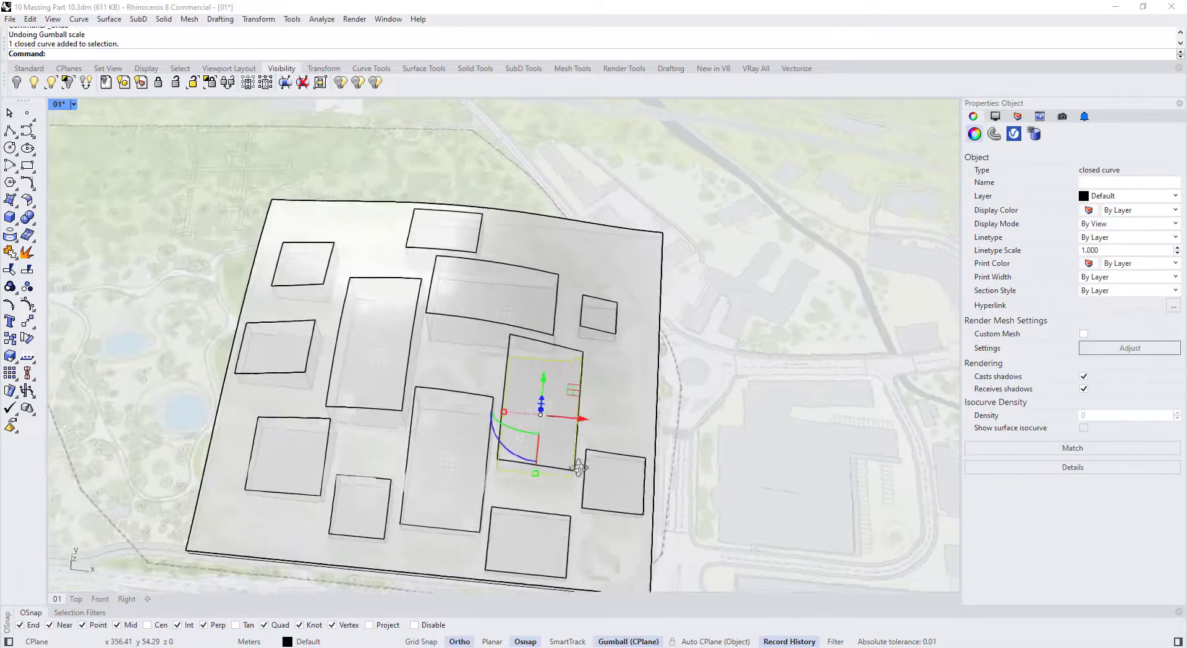
mouse_move(574, 377)
left_mouse_down()
mouse_move(604, 380)
mouse_move(573, 377)
left_mouse_up()
left_click_drag(524, 446, 524, 470)
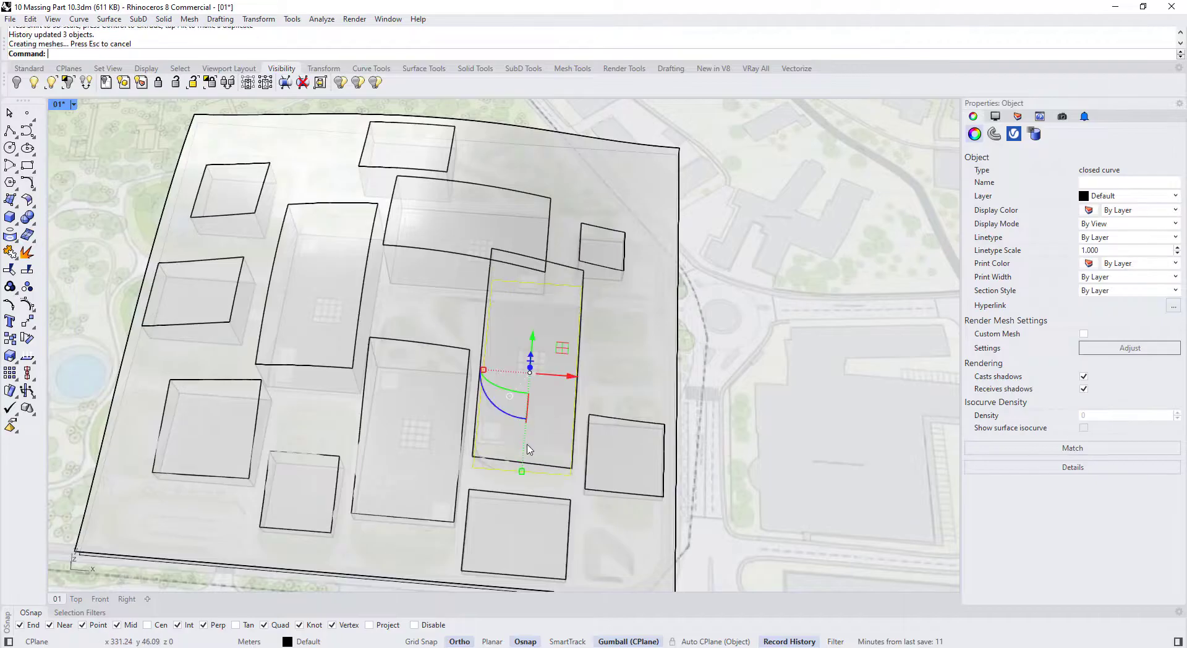
key("ctrl+z")
right_click_drag(522, 449, 616, 369)
key("ctrl+z")
key("ctrl+z")
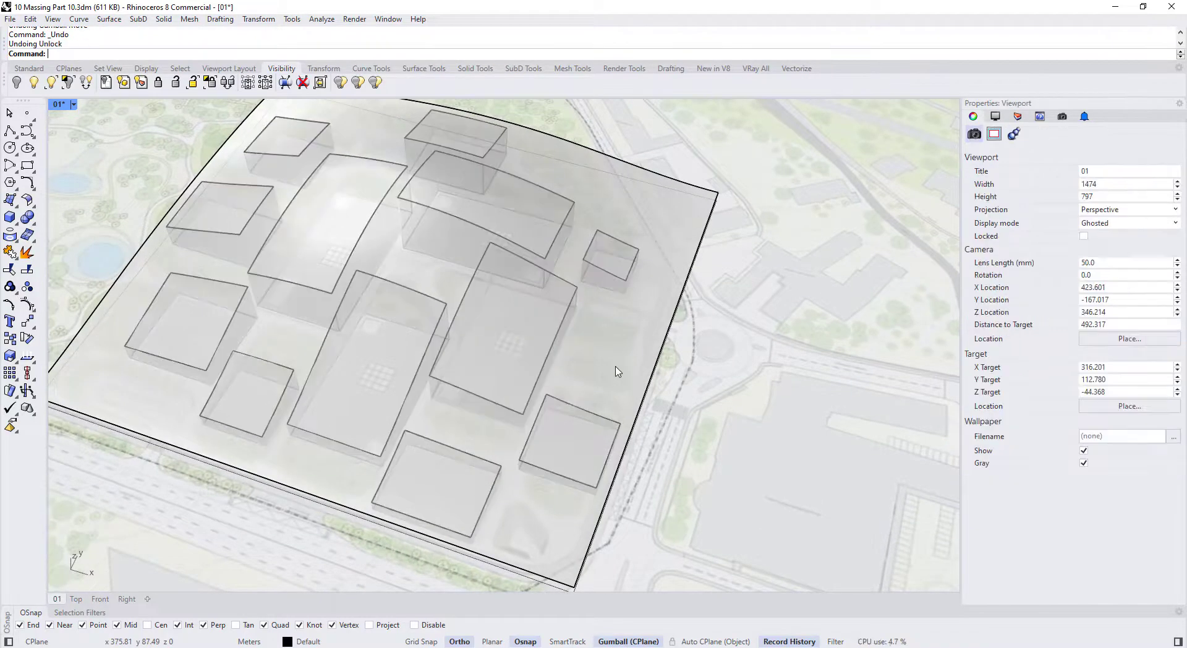
Unlock the buildings and base again, cancelling an accidental move of the map
scroll(598, 359, "down", 4)
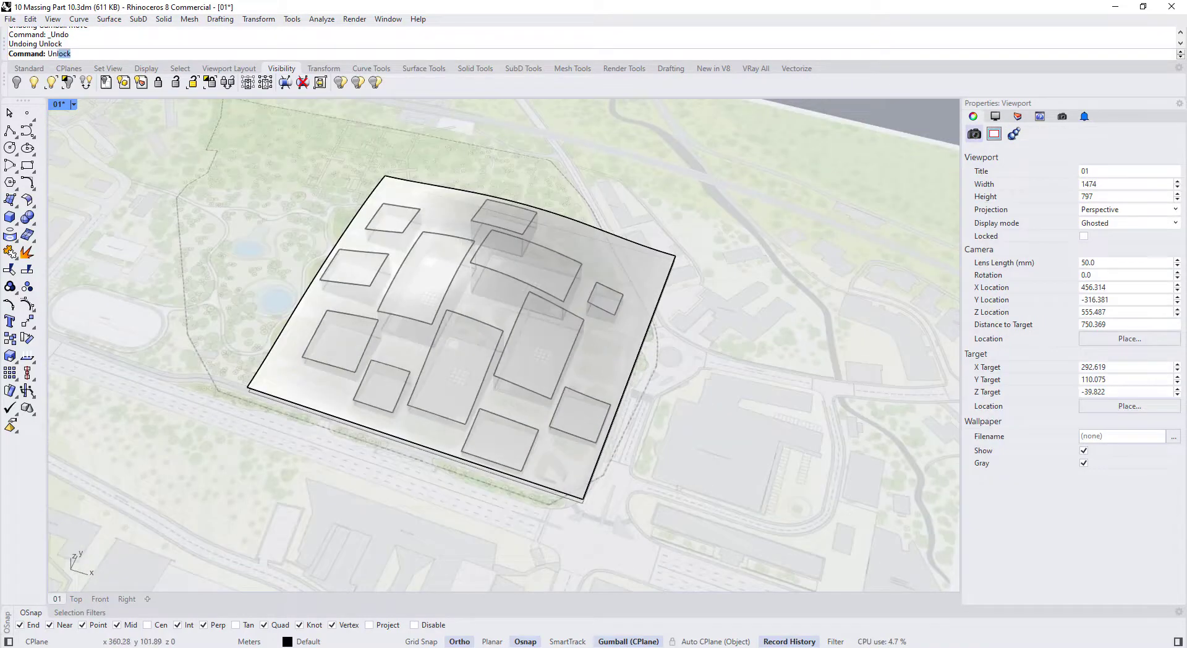
key("Return")
scroll(592, 394, "down", 2)
left_click_drag(720, 522, 520, 359)
key("Escape")
scroll(546, 309, "up", 4)
left_click(549, 270)
right_click_drag(550, 274, 472, 311)
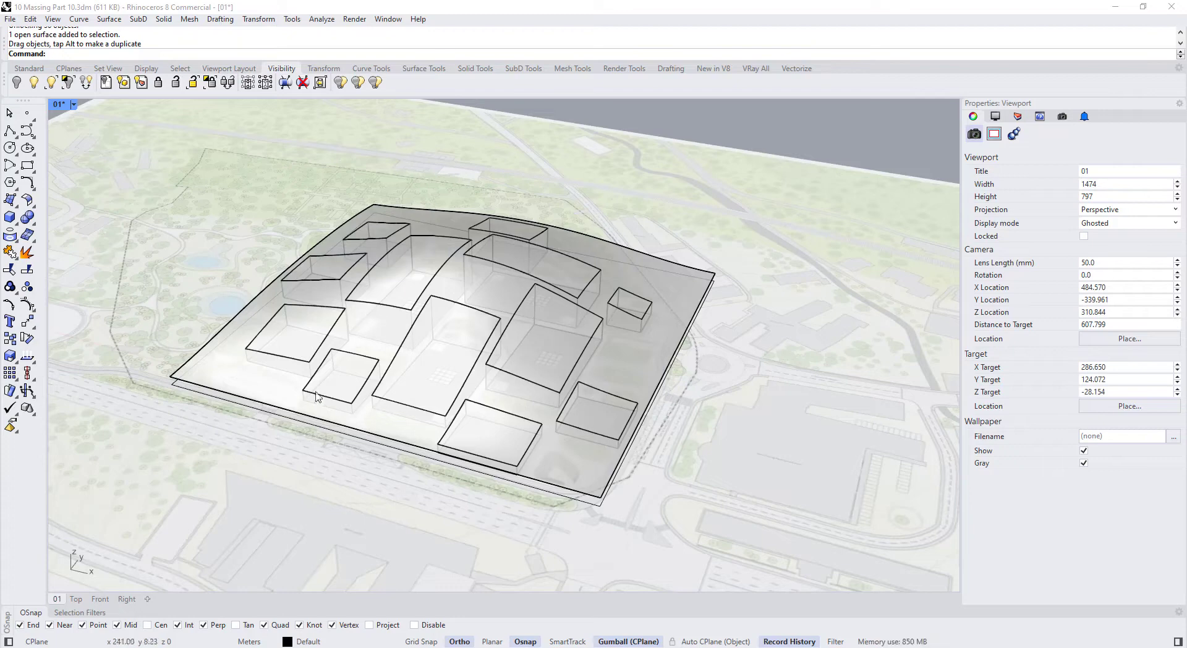
scroll(317, 397, "down", 3)
Copy all the buildings and their base to the left of the site map
left_click_drag(288, 161, 655, 478)
scroll(609, 435, "down", 2)
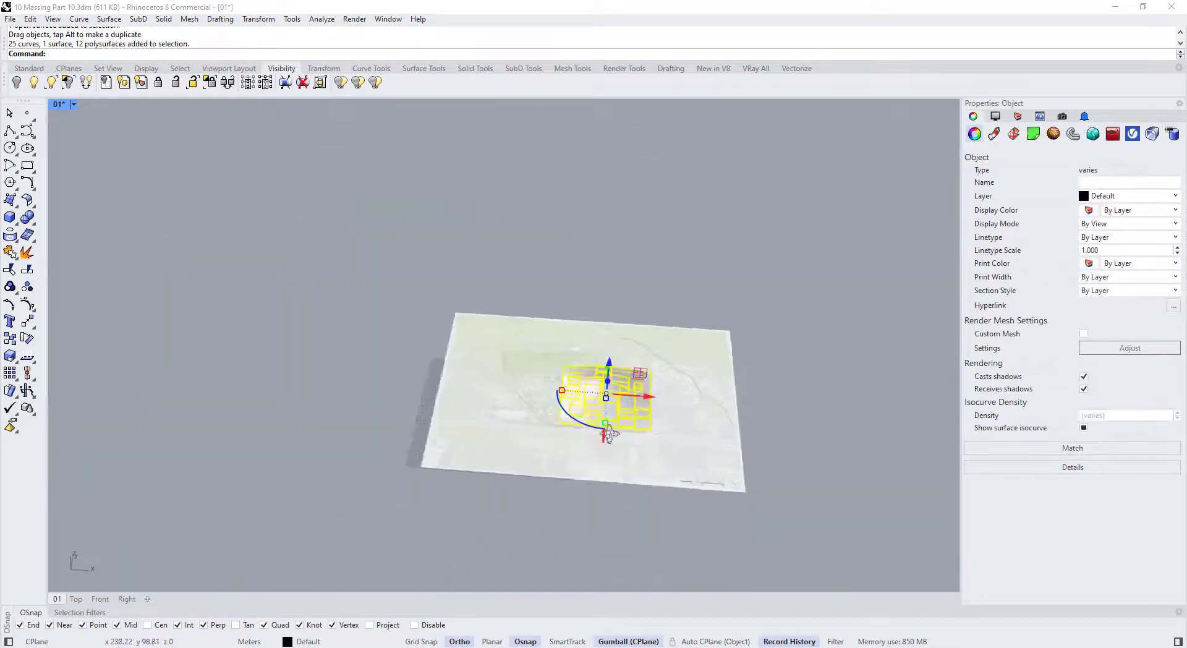
right_click_drag(609, 434, 618, 438)
left_click_drag(645, 392, 403, 413, "alt")
key("Escape")
scroll(328, 387, "up", 6)
mouse_move(334, 395)
right_mouse_down()
mouse_move(319, 365)
mouse_move(322, 379)
right_mouse_up()
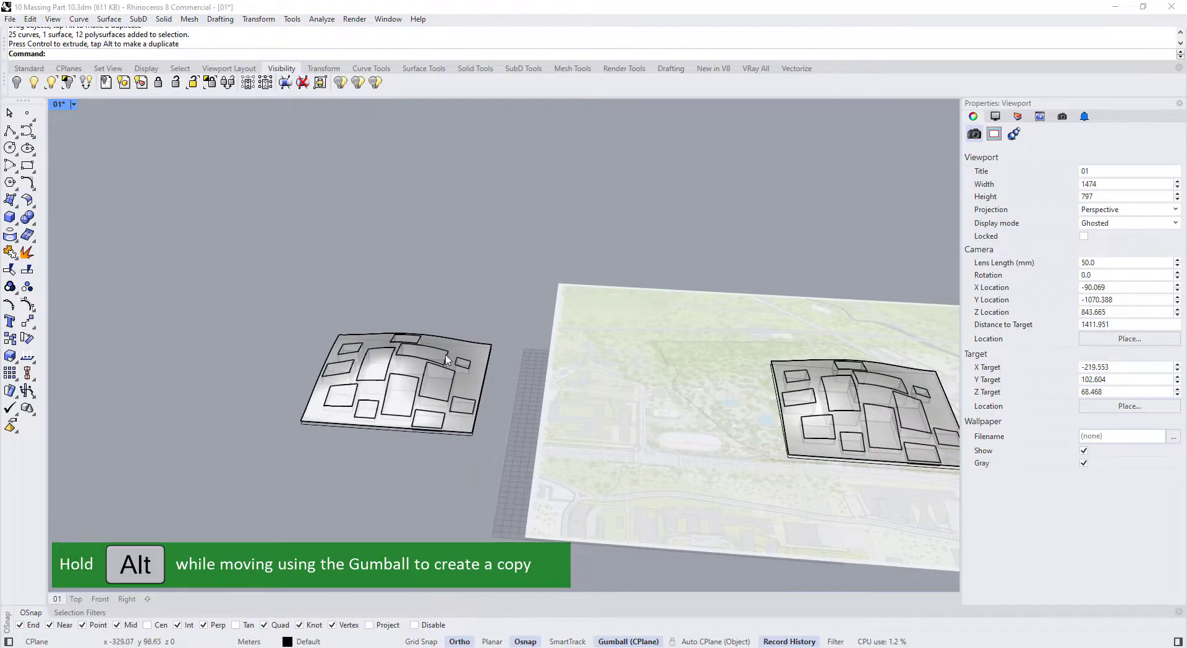
Purge construction history from the 38 copied building objects with HistoryPurge
left_click_drag(417, 456, 232, 508)
left_click(394, 273)
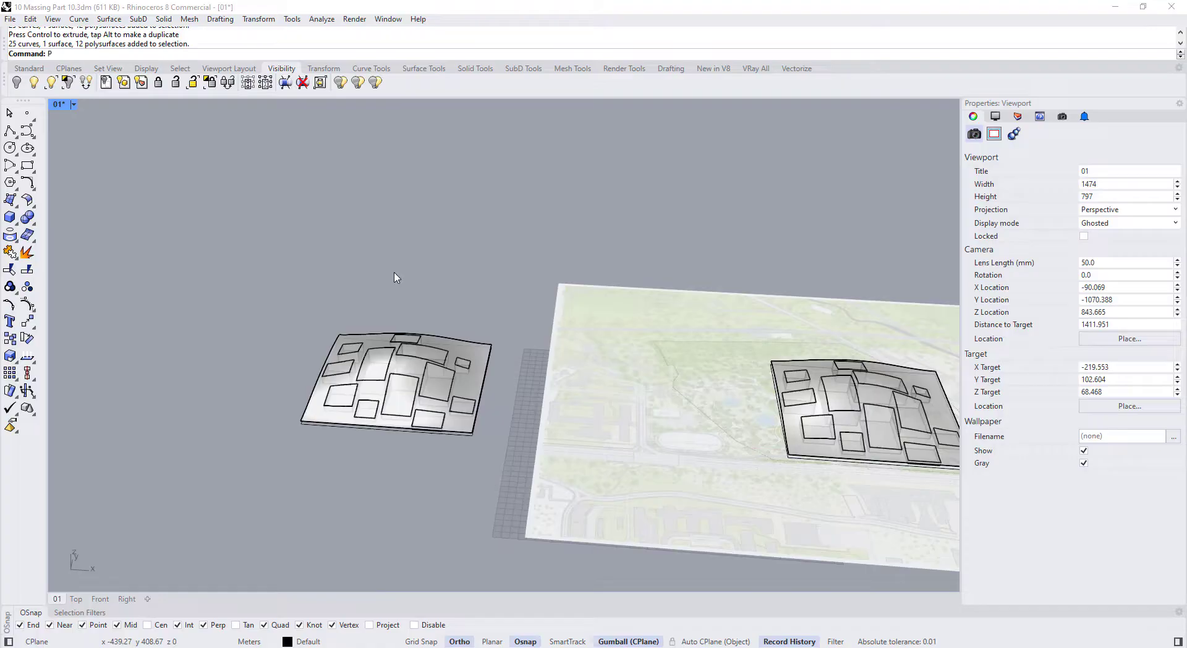
type("Purge")
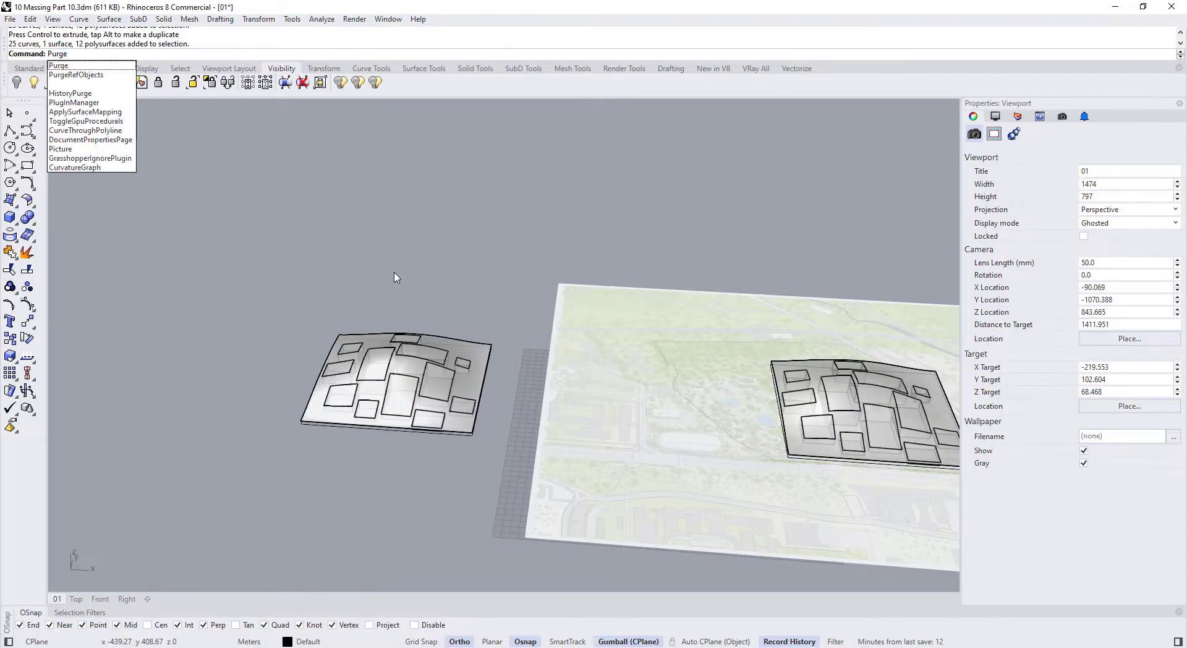
type("h")
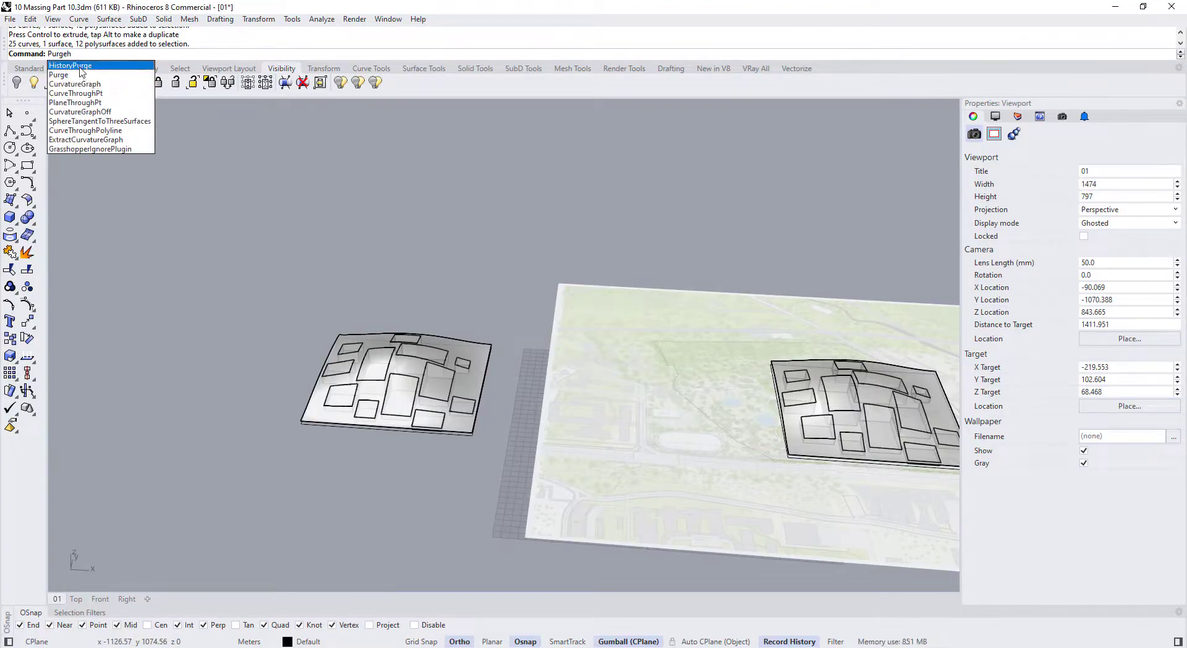
key("Return")
left_click_drag(200, 274, 533, 512)
key("Return")
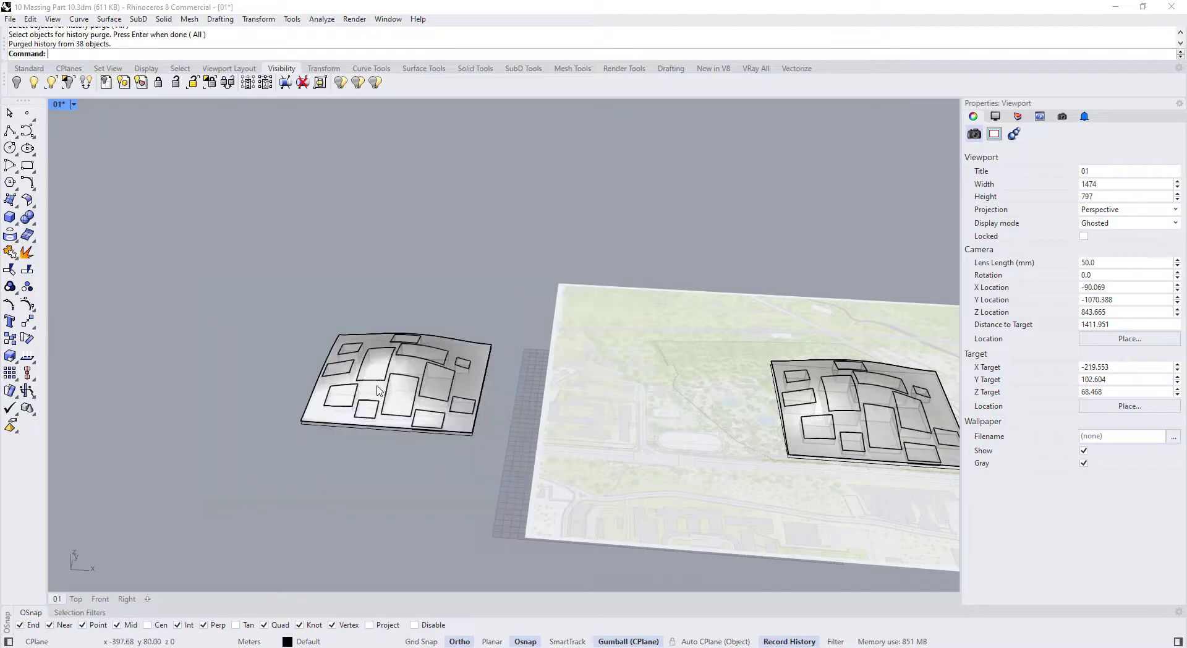
scroll(379, 390, "up", 5)
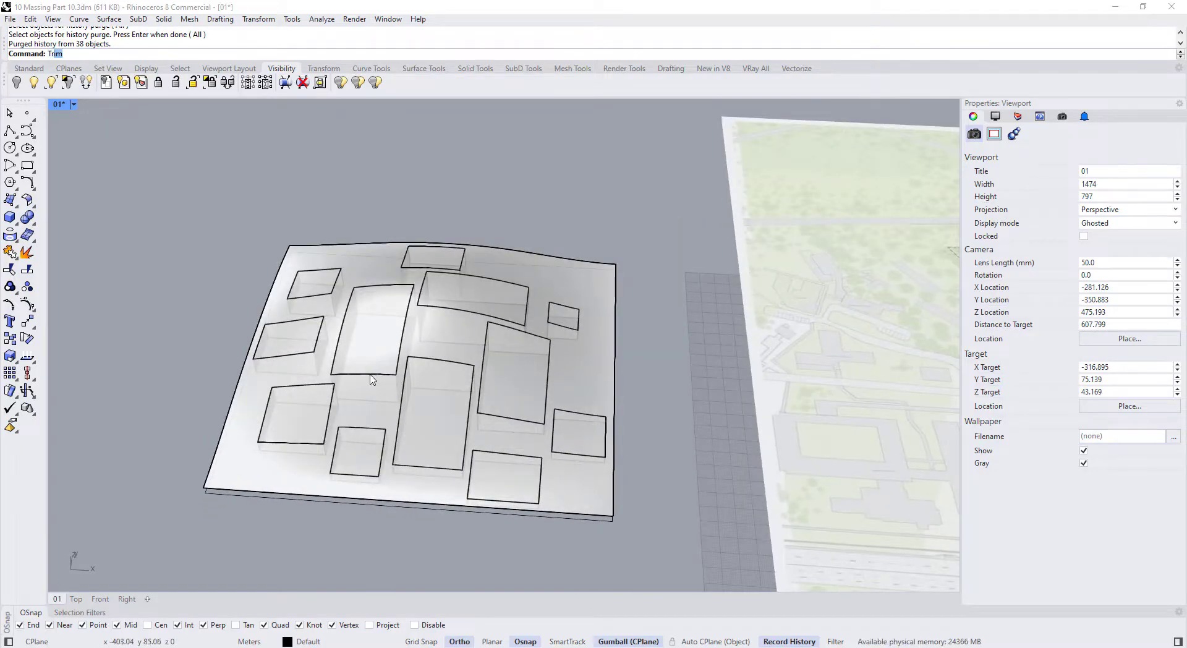
Trim the copied base surface away around the buildings, using the buildings as cutters
key("Return")
right_click_drag(334, 417, 358, 320)
left_click_drag(159, 297, 576, 520)
right_click_drag(577, 519, 615, 362)
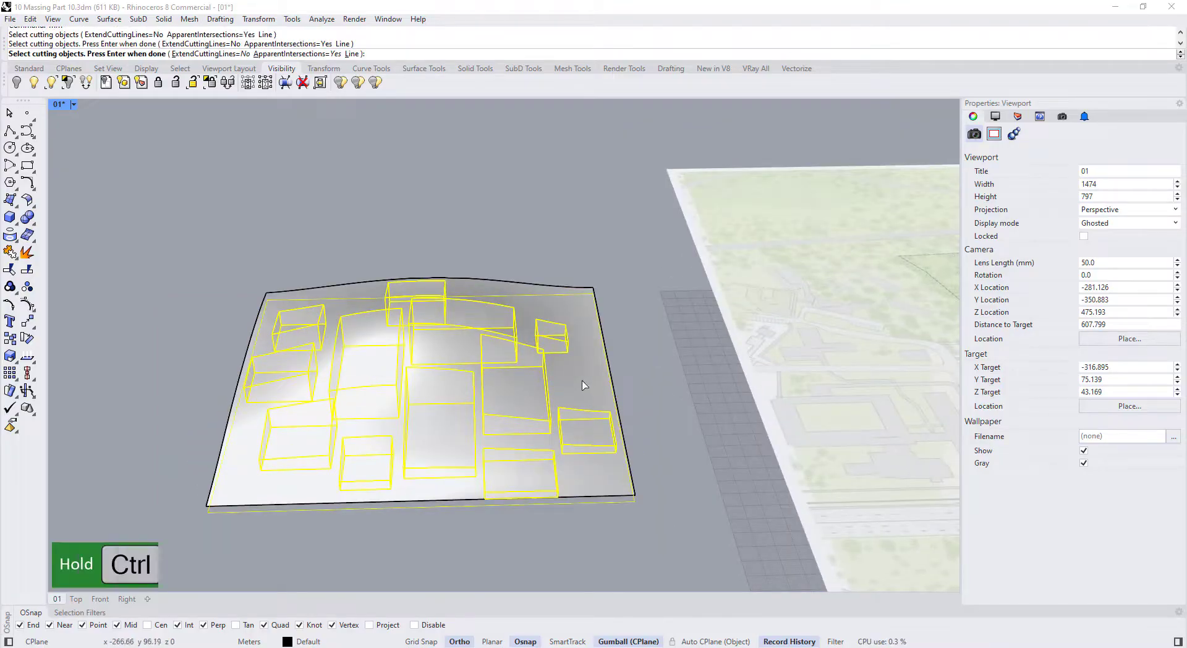
left_click(609, 378, "ctrl")
key("Return")
left_click(487, 358)
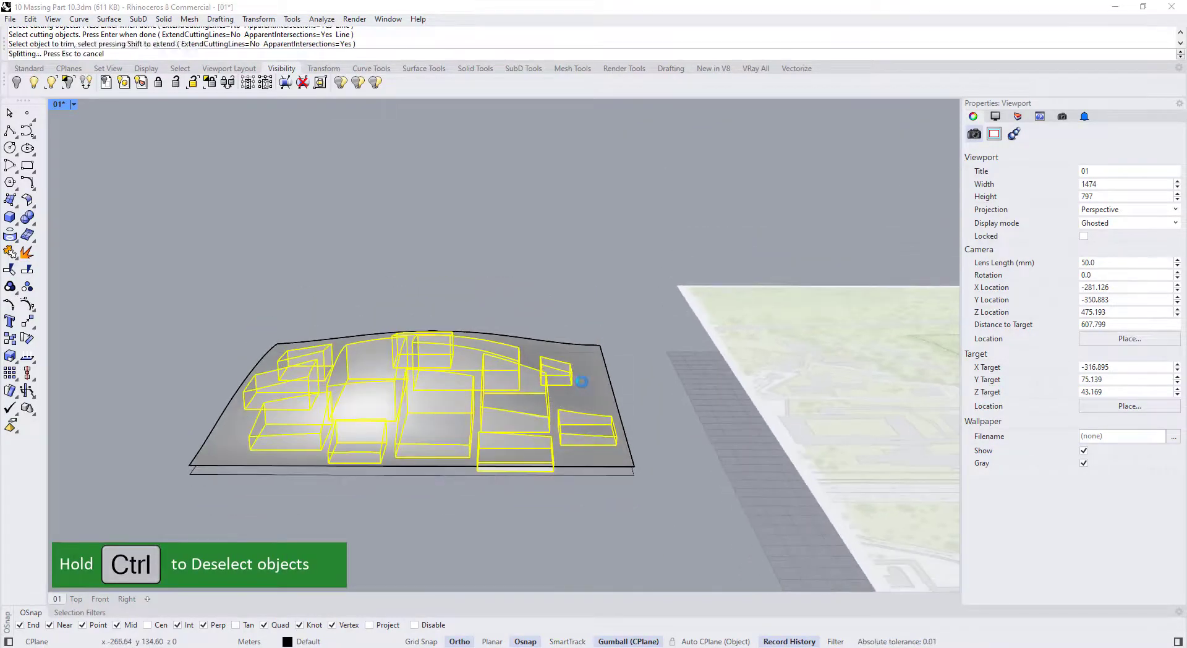
key("Return")
Join the trimmed roof pieces to their walls, giving 12 polysurfaces
left_click(513, 388)
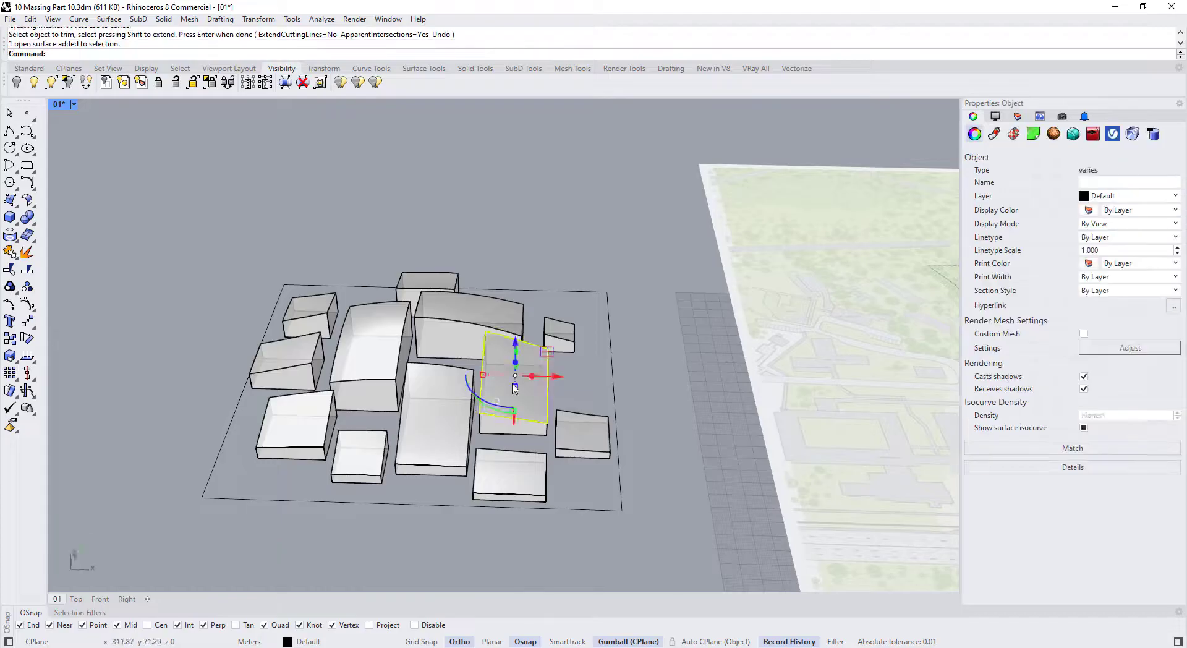
right_click_drag(514, 389, 475, 374)
left_click(168, 171)
left_click_drag(168, 176, 660, 580)
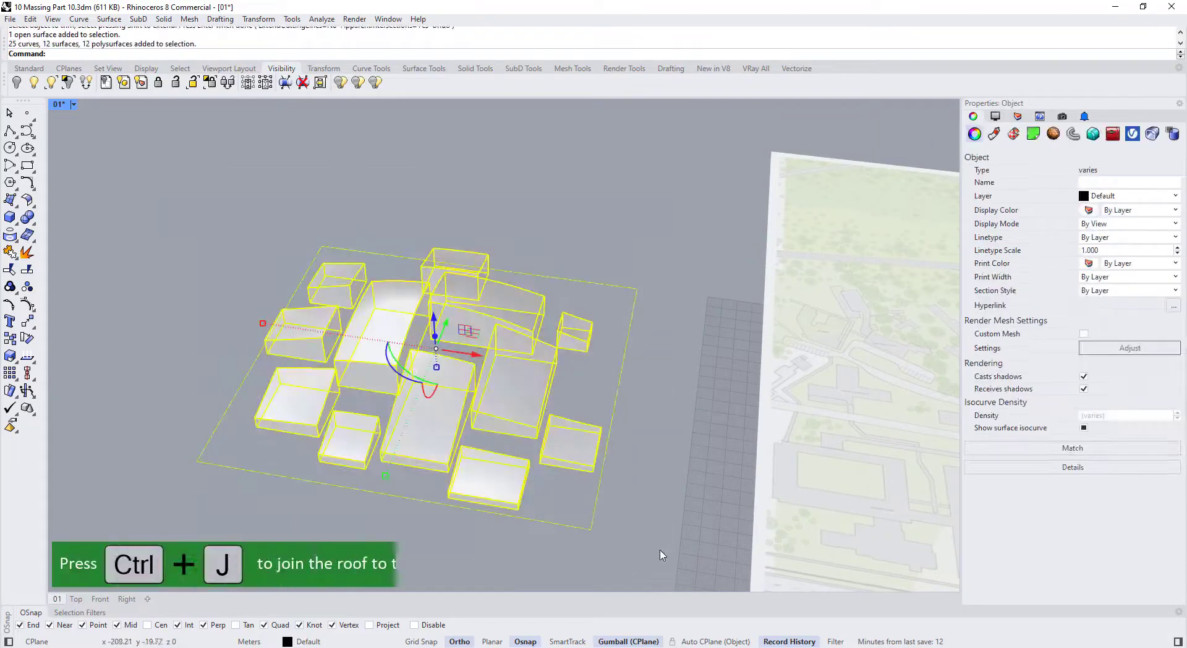
key("ctrl+j")
scroll(505, 404, "down", 2)
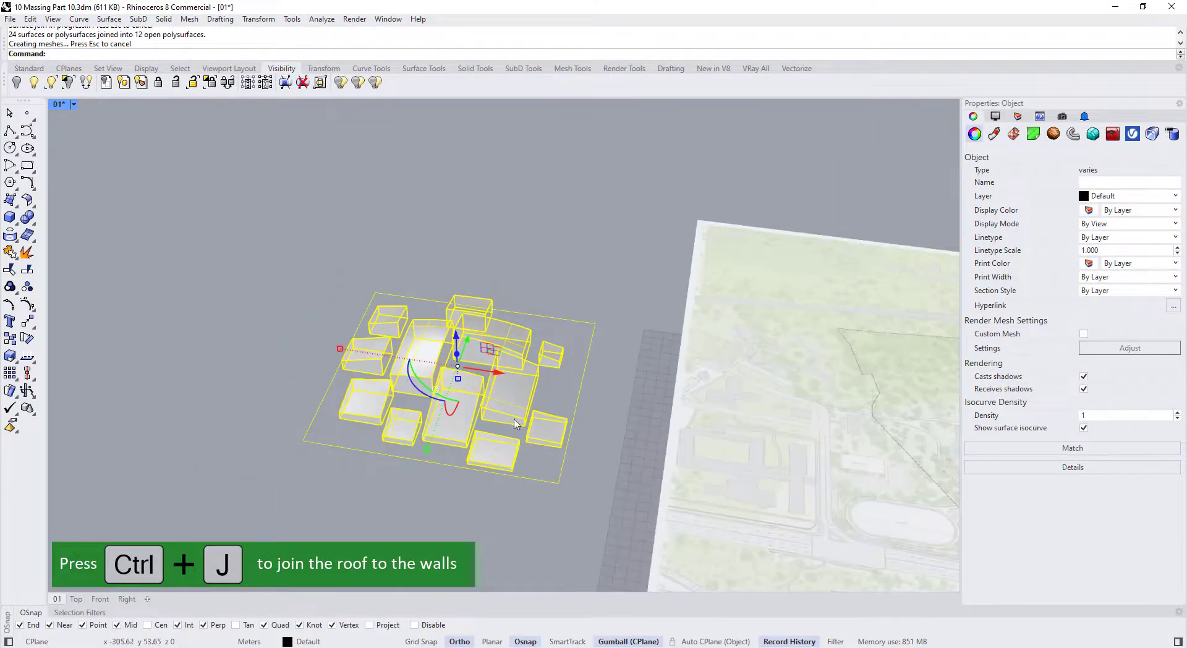
scroll(521, 422, "up", 1)
key("Escape")
left_click_drag(610, 533, 241, 203)
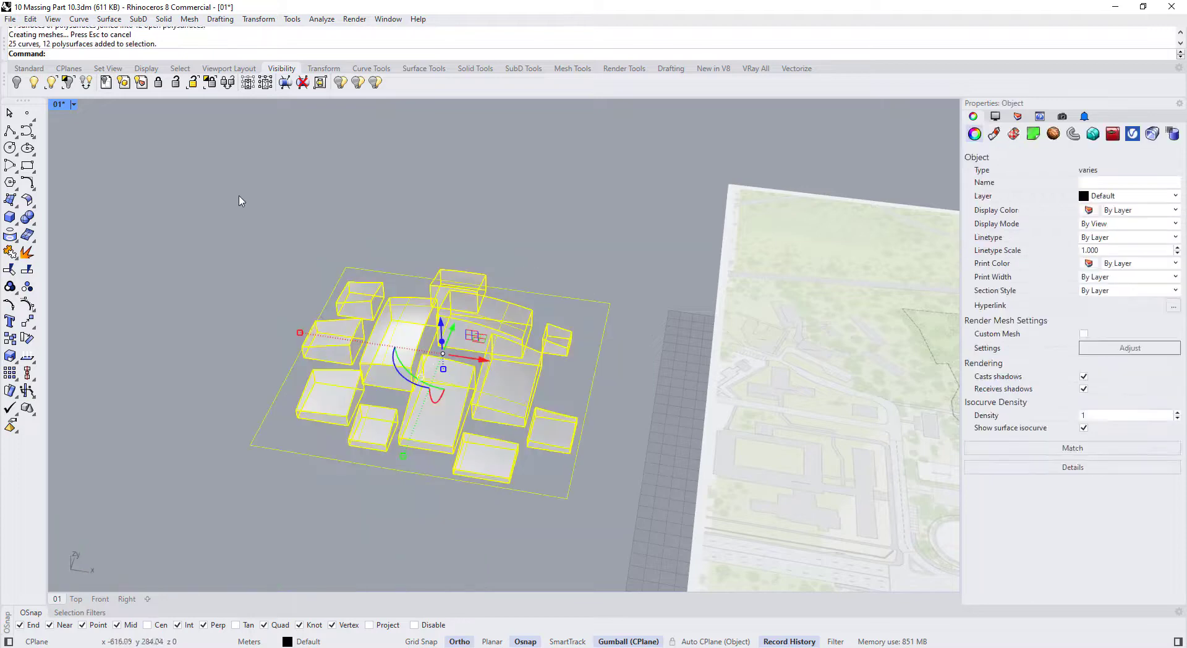
Cap the open building polysurfaces into closed solids
type("c")
right_click_drag(364, 357, 288, 309)
scroll(287, 309, "up", 4)
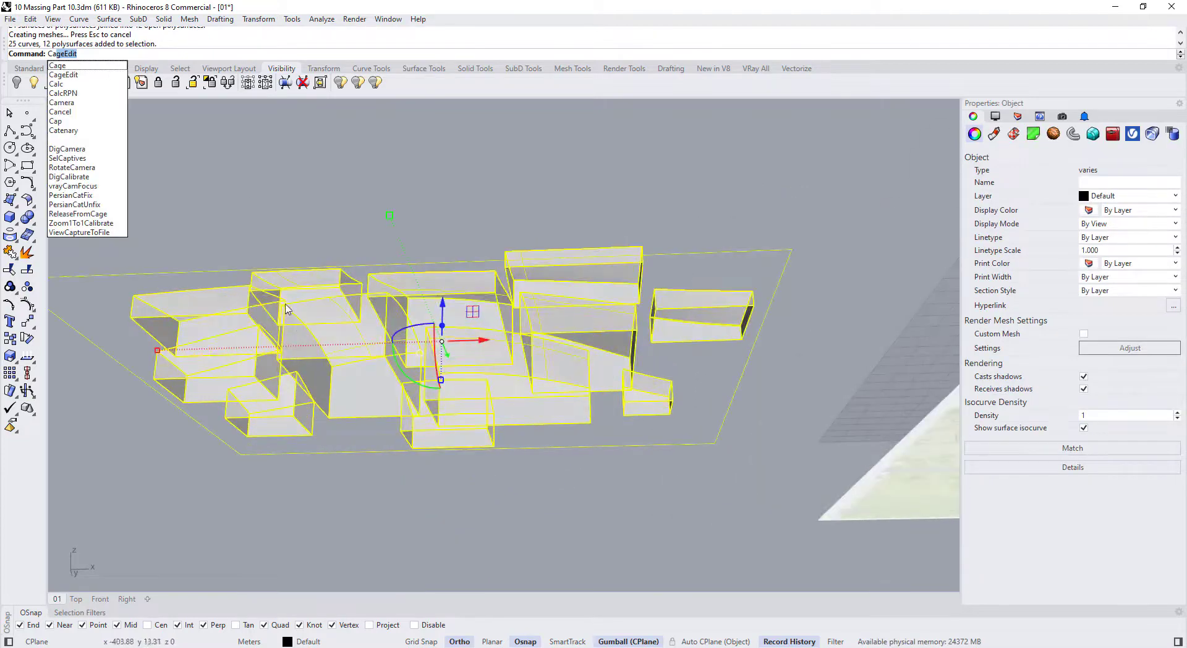
type("ap")
key("Return")
right_click_drag(204, 328, 278, 383)
scroll(317, 346, "down", 7)
Preview the capped massing in Arctic display from several angles, then return to Shaded
left_click_drag(187, 173, 444, 424)
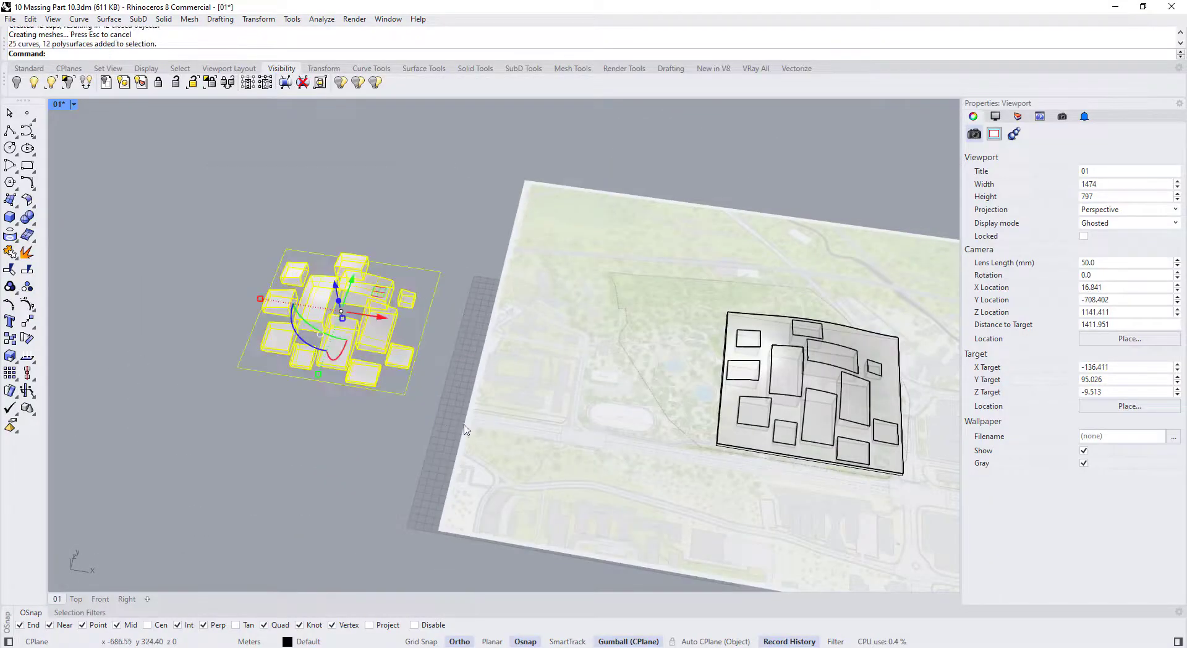
key("Escape")
scroll(248, 282, "up", 3)
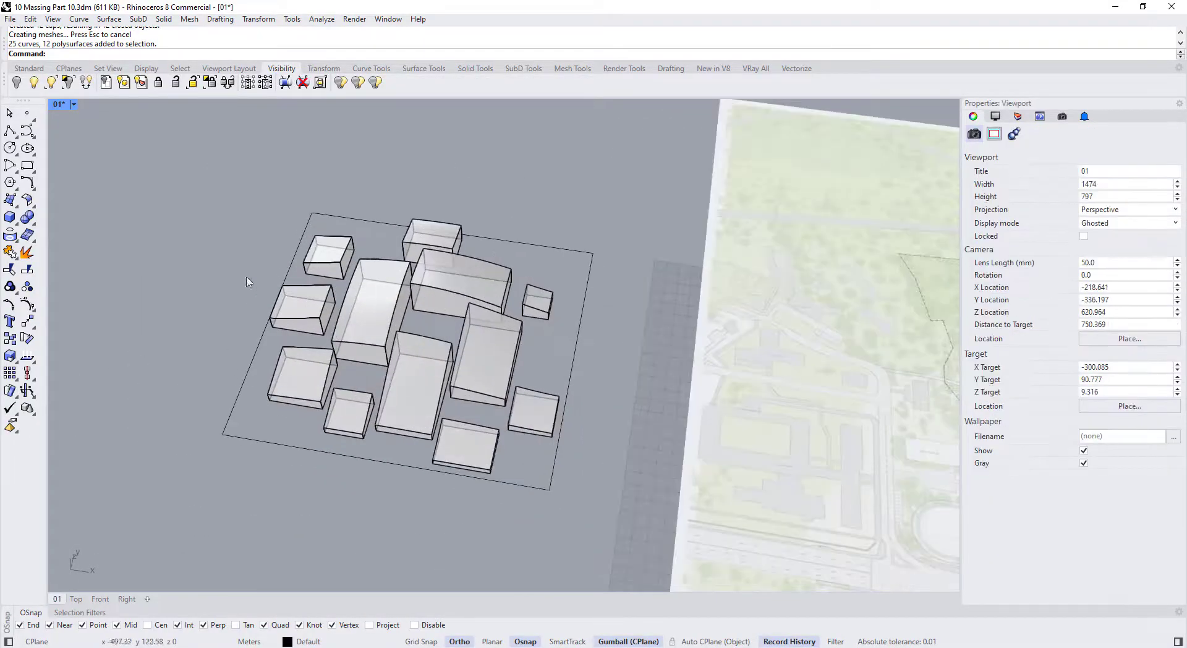
left_click(73, 104)
left_click(102, 275)
right_click_drag(392, 354, 340, 247)
scroll(346, 322, "up", 6)
right_click_drag(354, 336, 315, 309)
scroll(454, 398, "up", 4)
scroll(454, 398, "down", 4)
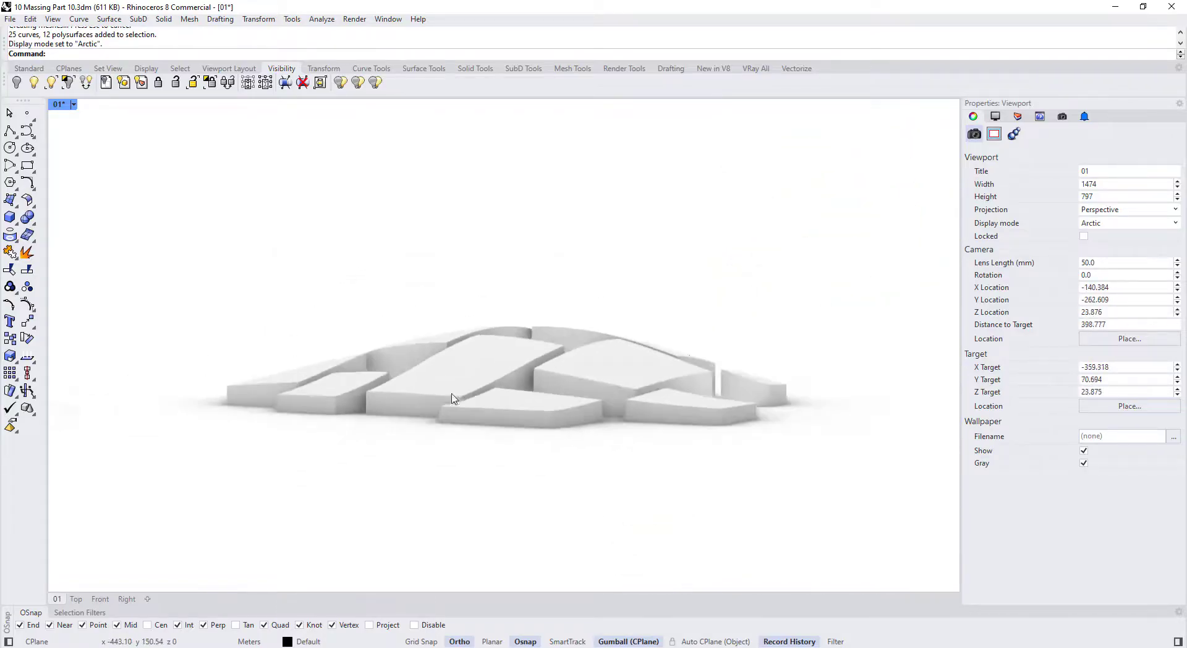
right_click_drag(452, 397, 586, 397)
scroll(586, 397, "up", 3)
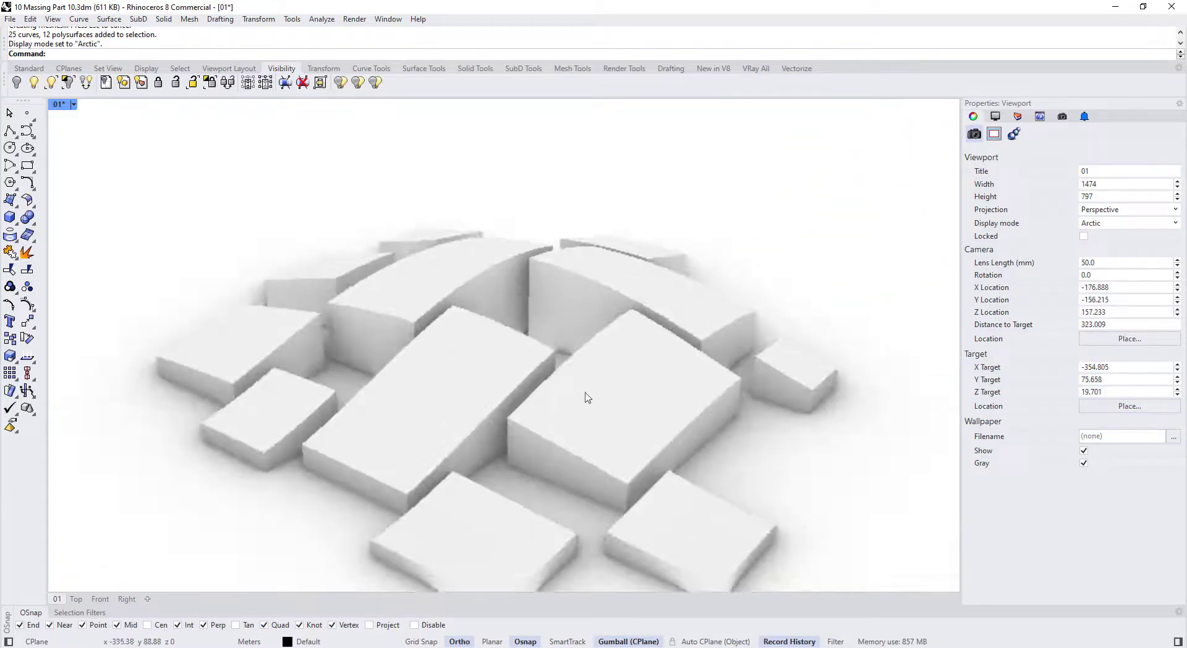
scroll(586, 397, "down", 5)
left_click(73, 104)
left_click(102, 164)
mouse_move(222, 262)
right_mouse_down()
mouse_move(670, 422)
mouse_move(625, 413)
right_mouse_up()
Isolate the massing and delete all its outline curves using SelCrv
left_click_drag(657, 468, 272, 196)
left_click(68, 82)
left_click(306, 216)
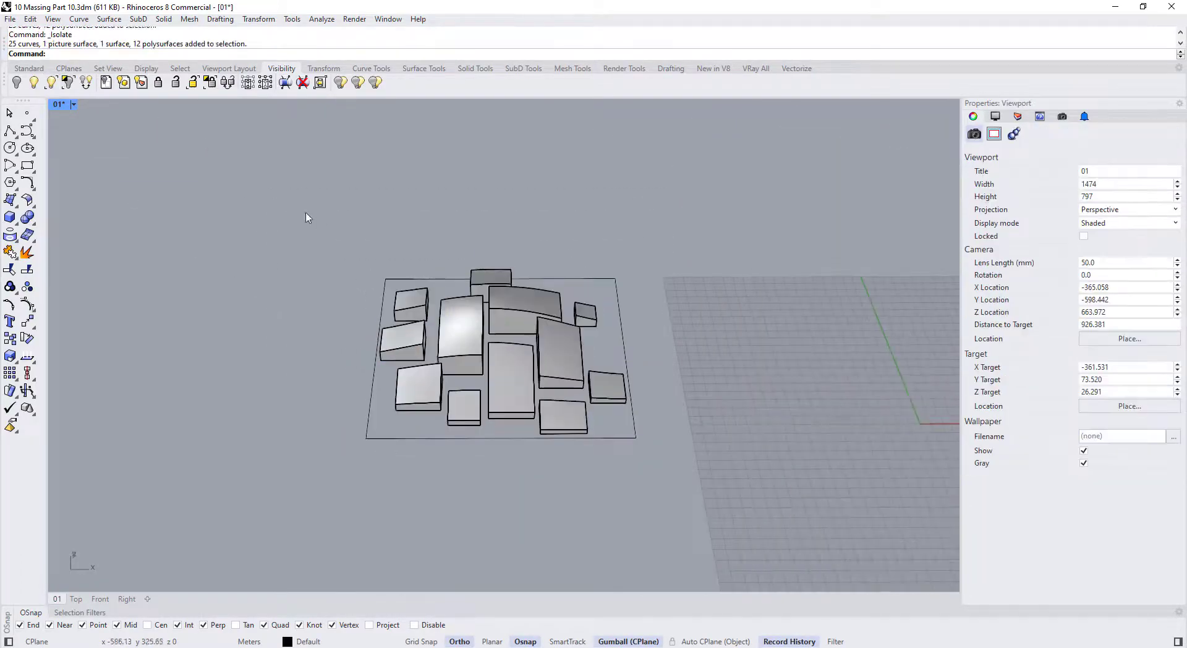
type("SelCrv")
key("Return")
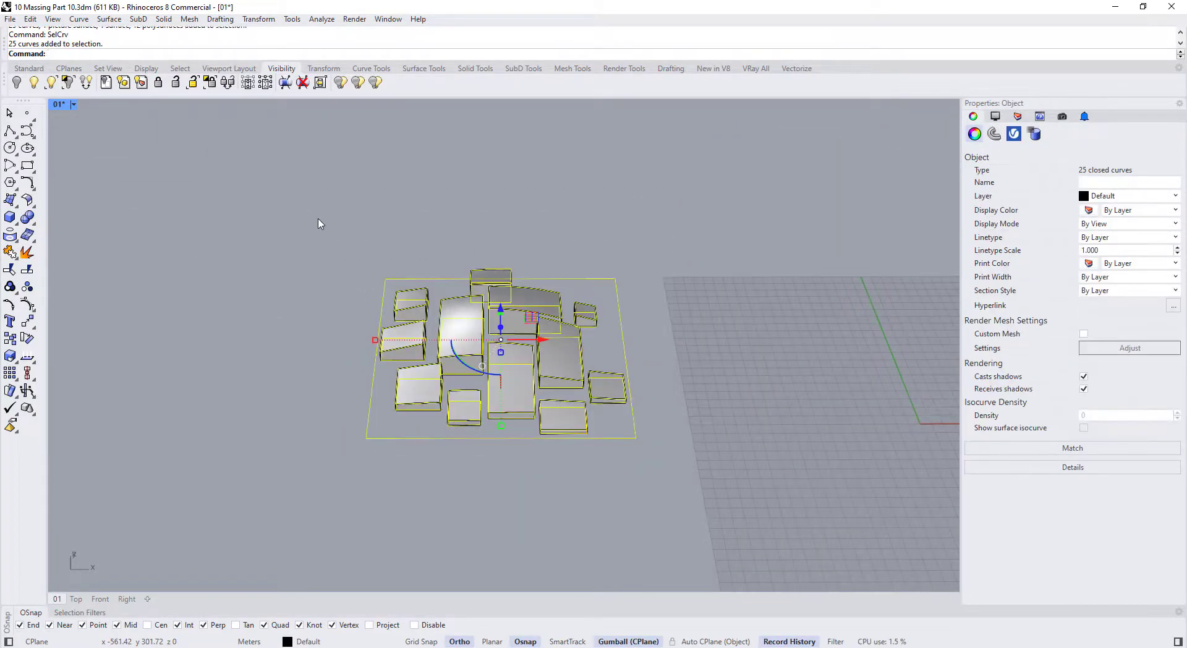
key("Delete")
Show all hidden objects and move the 12 building solids right onto the site map
left_click_drag(308, 190, 683, 499)
left_click(685, 504)
left_click(34, 83)
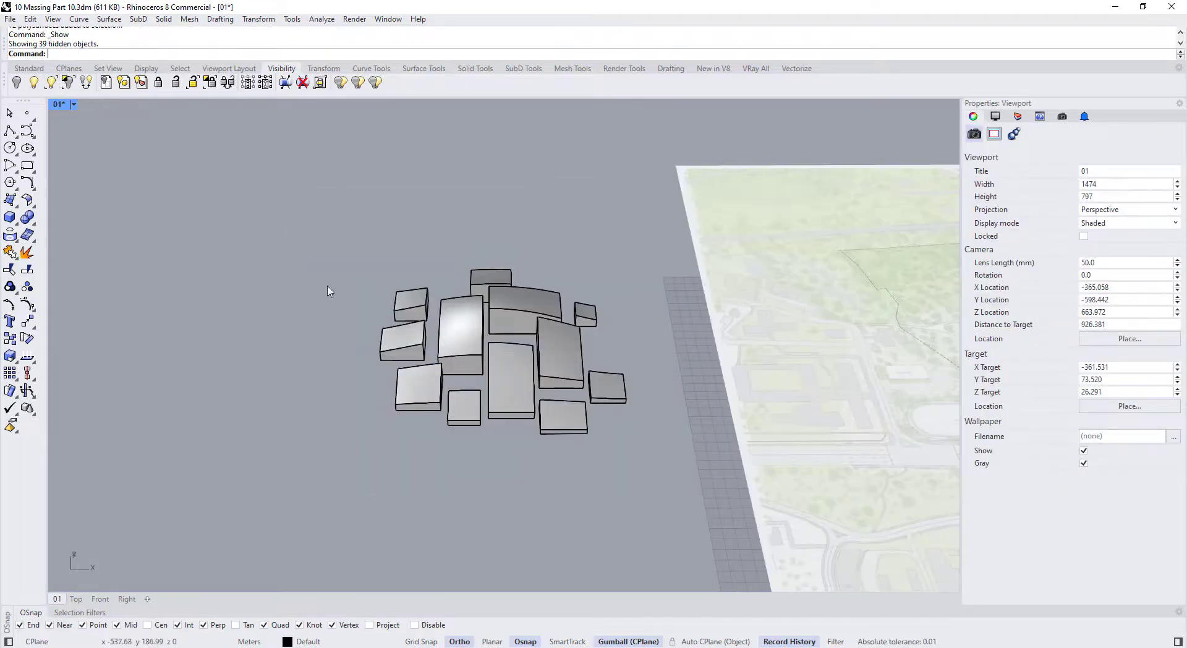
scroll(328, 291, "down", 5)
right_click_drag(328, 291, 319, 346)
left_click_drag(284, 260, 433, 408)
left_click_drag(398, 309, 554, 306)
left_click(247, 340)
scroll(185, 343, "down", 3)
right_click_drag(185, 343, 63, 347)
scroll(443, 244, "up", 4)
right_click_drag(444, 244, 445, 257)
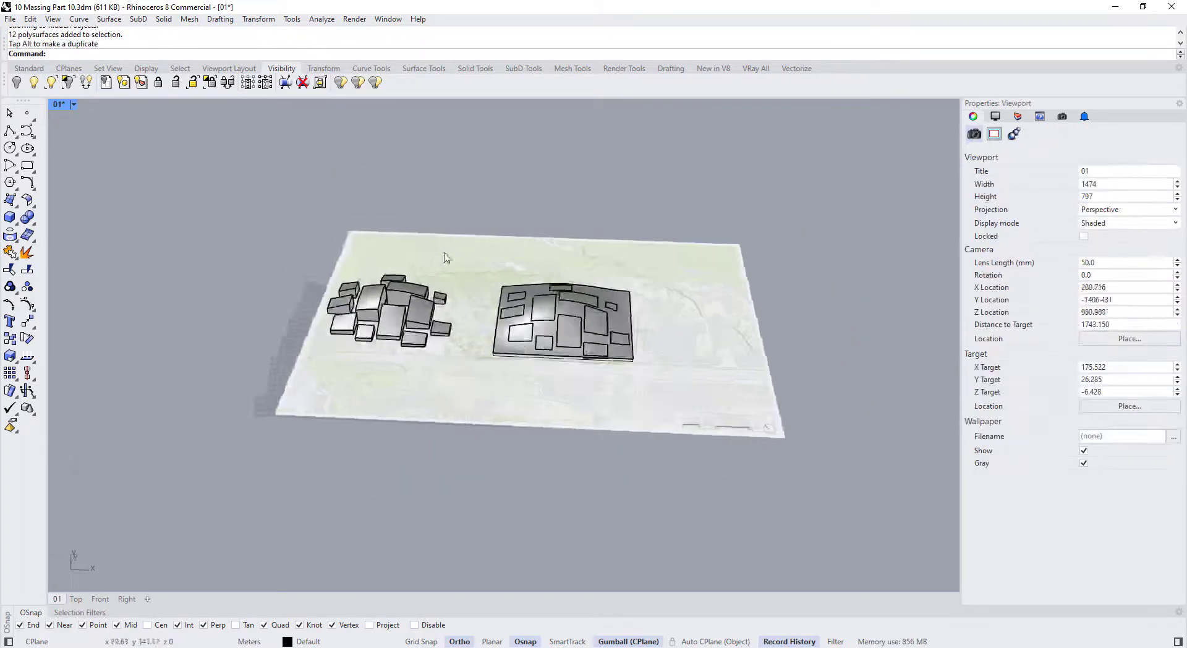
scroll(461, 295, "up", 6)
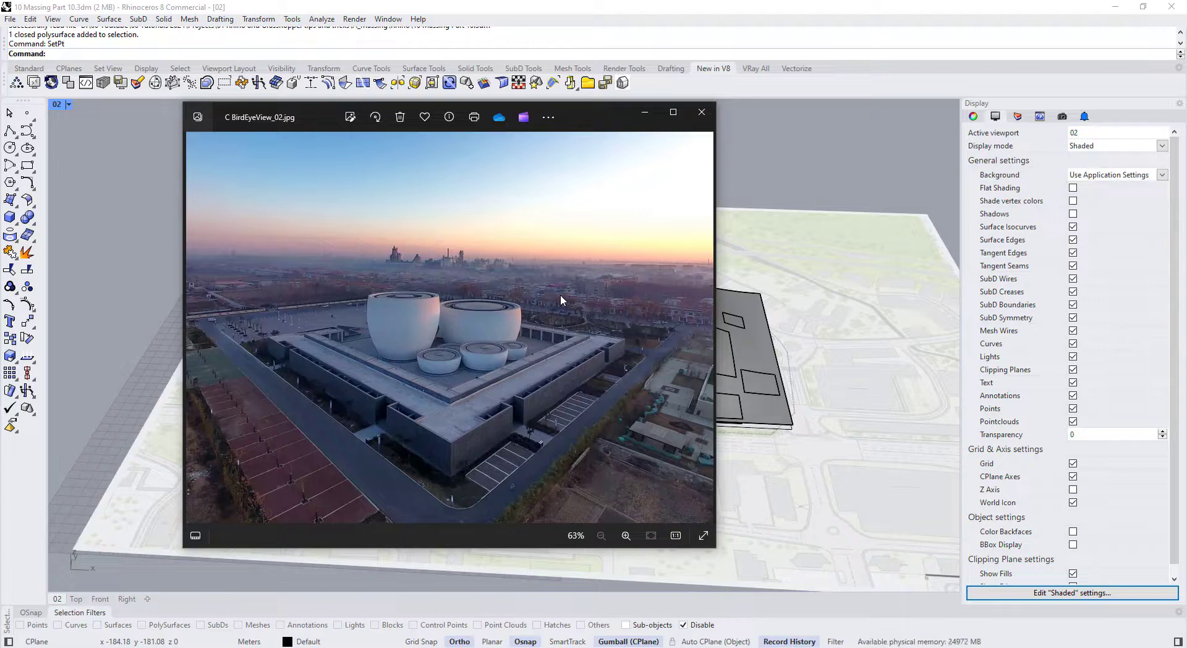
Review the built-campus reference photos in Windows Photos, then move the viewer aside
key("Right")
key("Right")
key("Right")
key("Right")
key("Right")
key("Right")
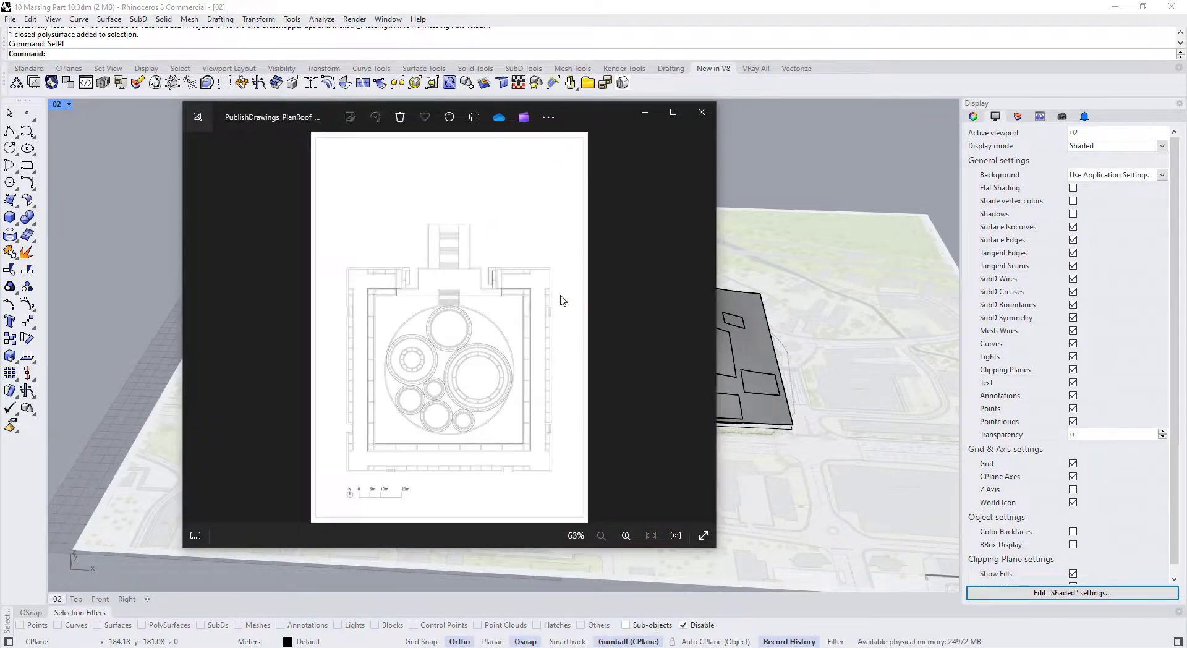
key("Right")
key("Right")
key("Right")
key("Right")
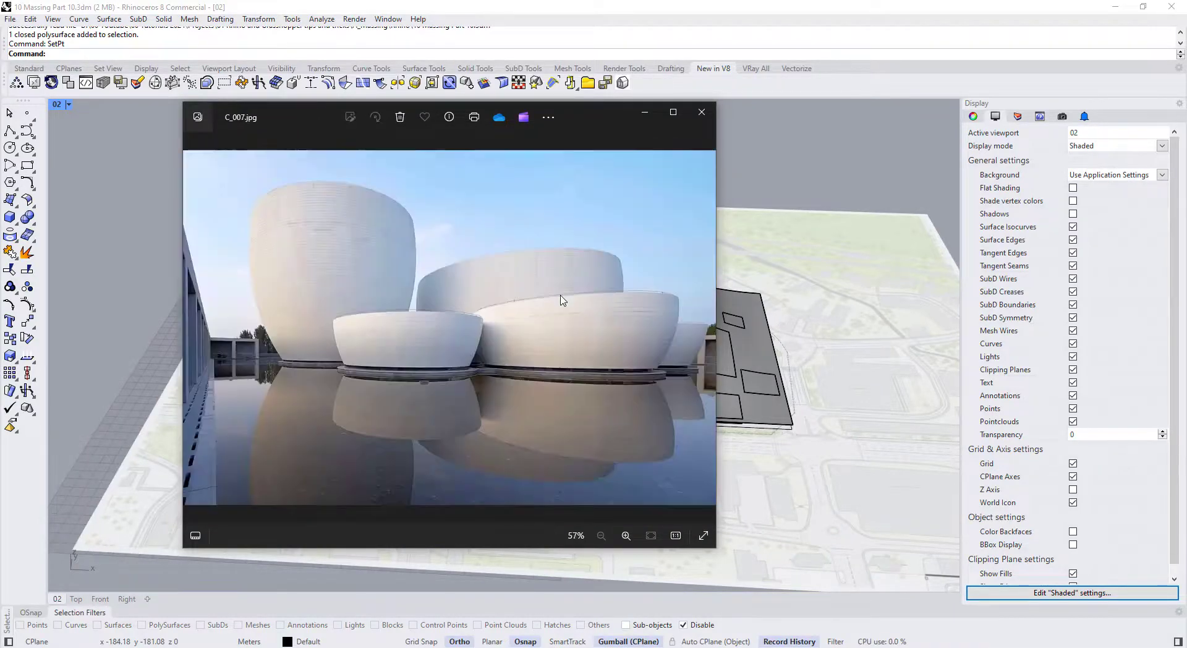
key("Right")
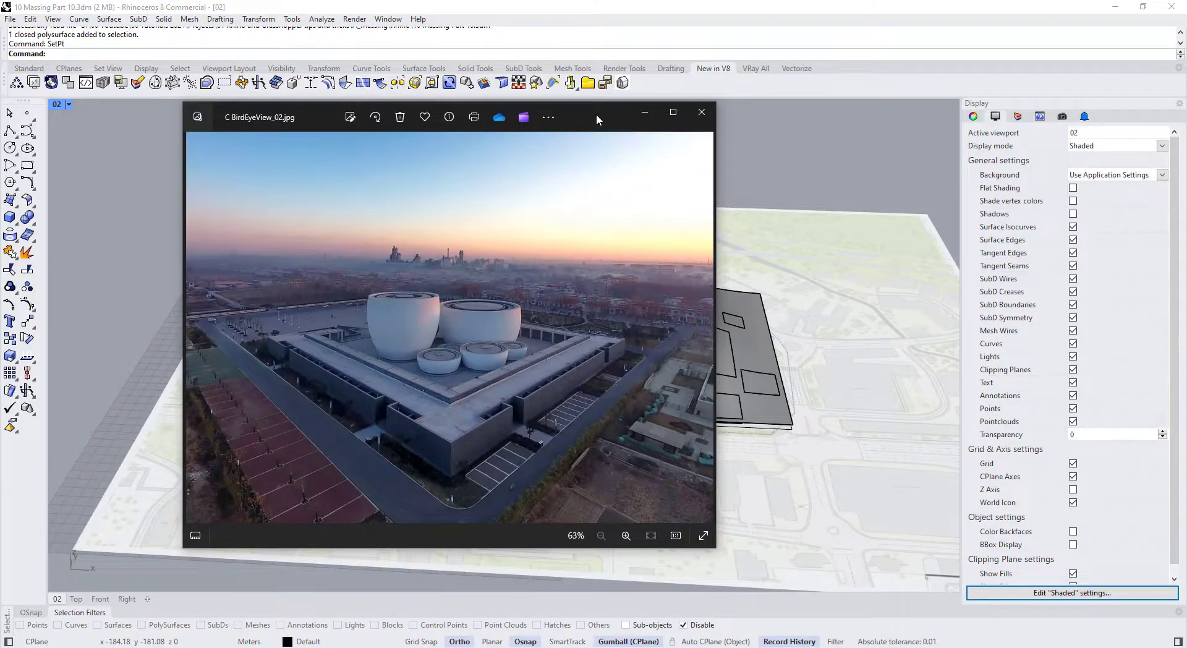
left_click_drag(596, 114, 0, 93)
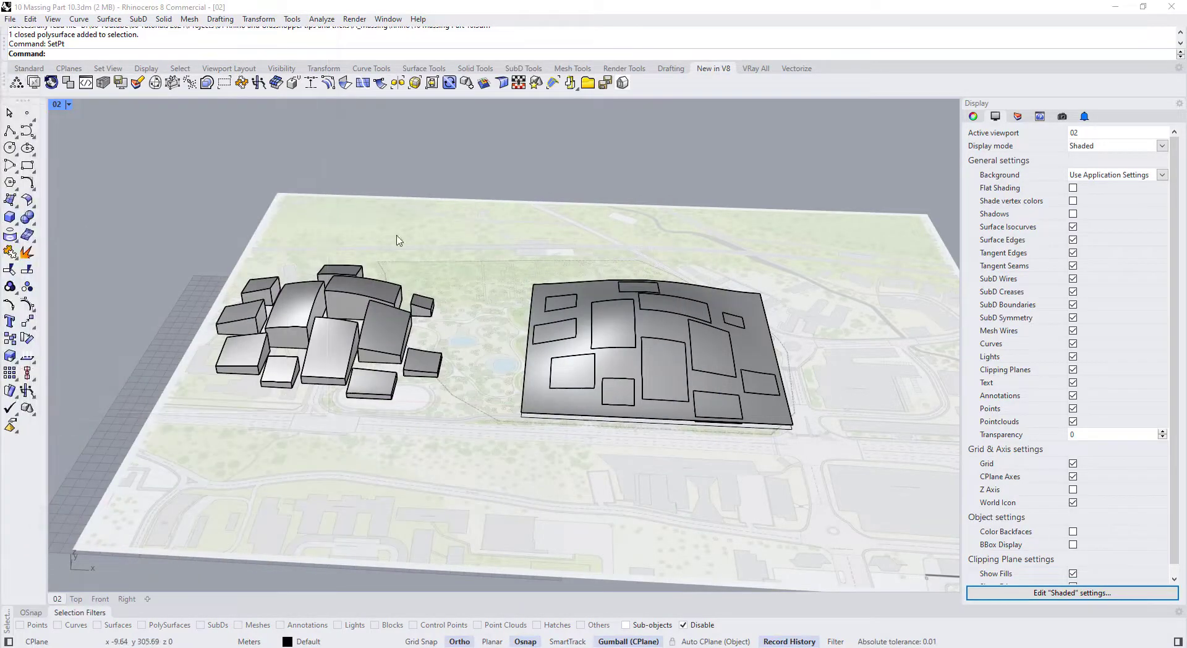
scroll(398, 240, "down", 5)
scroll(464, 272, "up", 5)
scroll(489, 340, "down", 10)
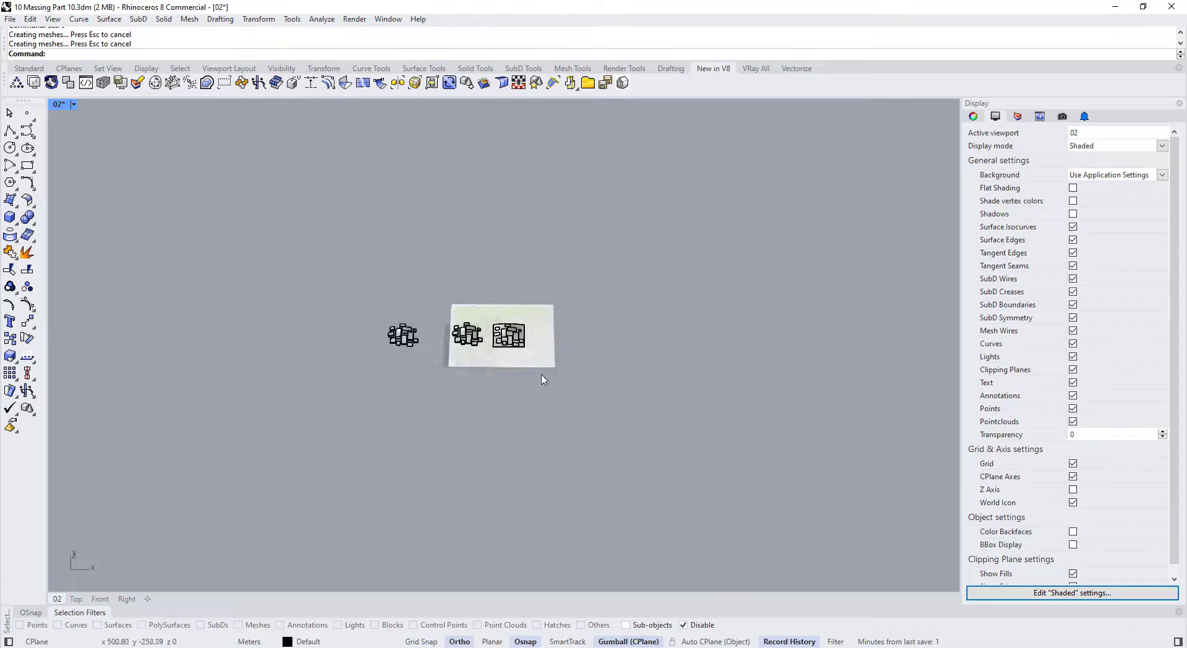
scroll(539, 362, "up", 2)
Hide all existing site objects and maximize the Top view
left_click_drag(620, 441, 281, 225)
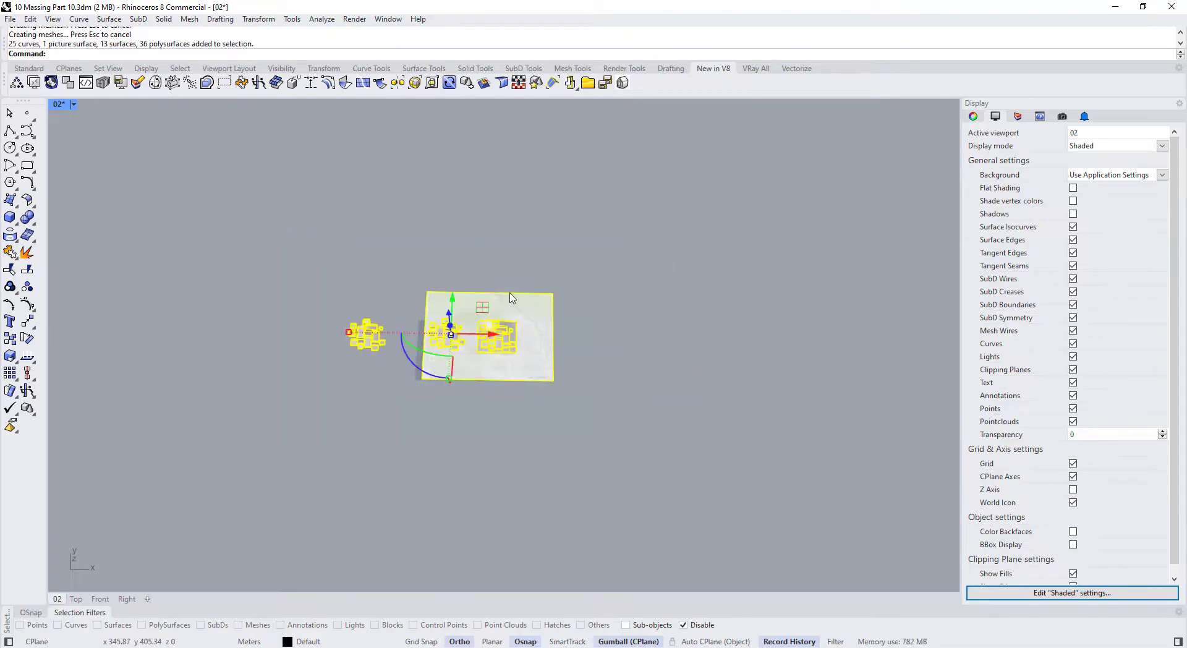
key("ctrl+h")
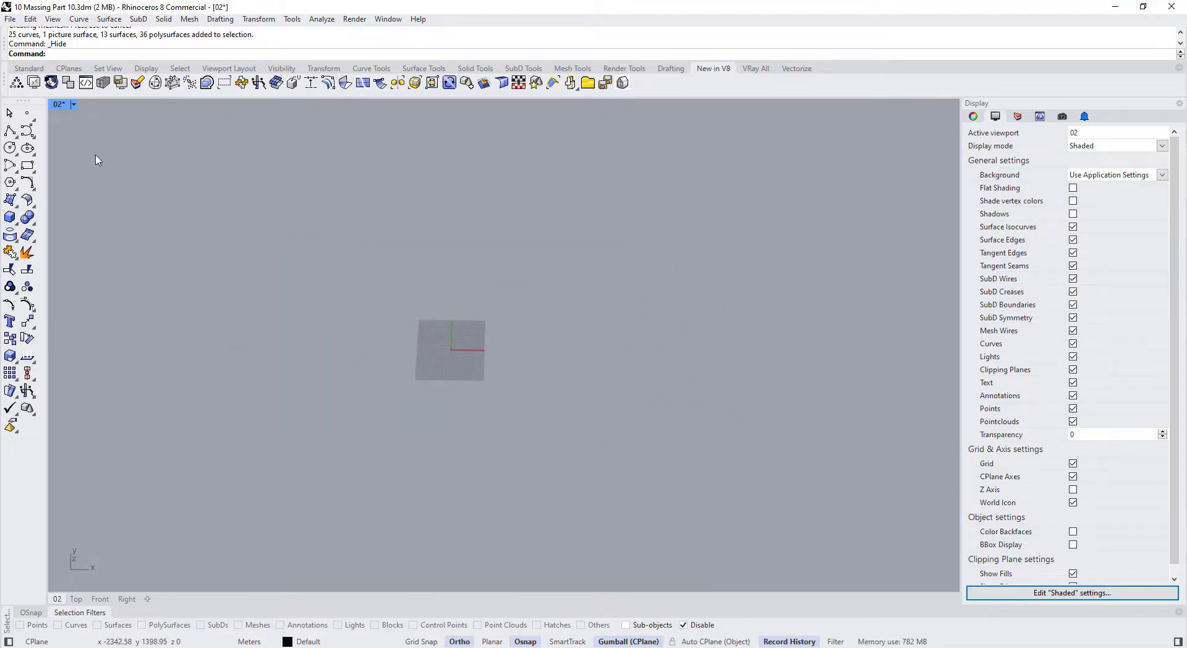
double_click(57, 107)
double_click(57, 106)
scroll(441, 395, "down", 10)
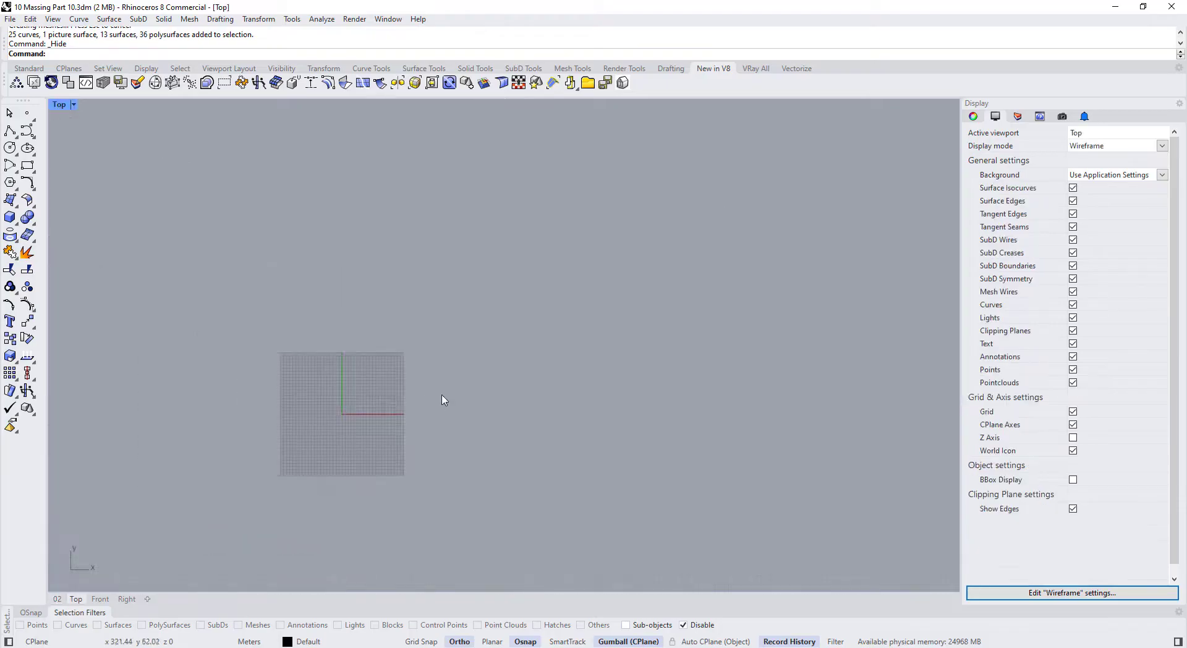
scroll(434, 394, "up", 2)
right_click_drag(434, 394, 355, 411)
scroll(387, 410, "down", 2)
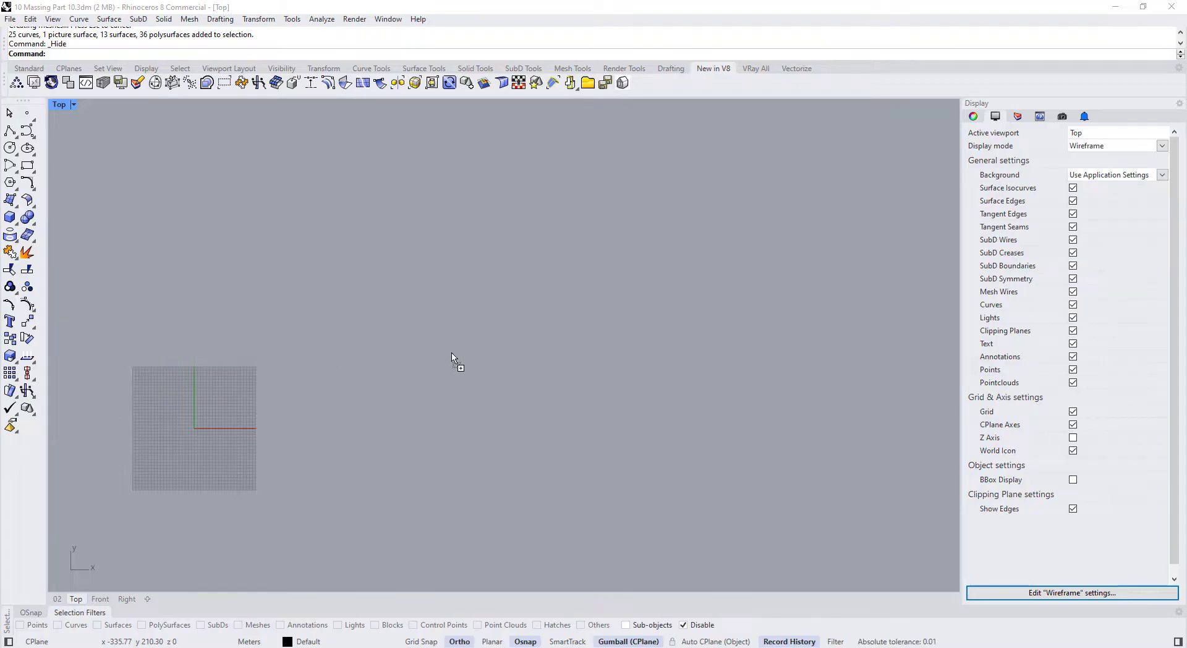
Place the museum plan JPG in the Top view as a picture
left_click_drag(451, 353, 452, 355)
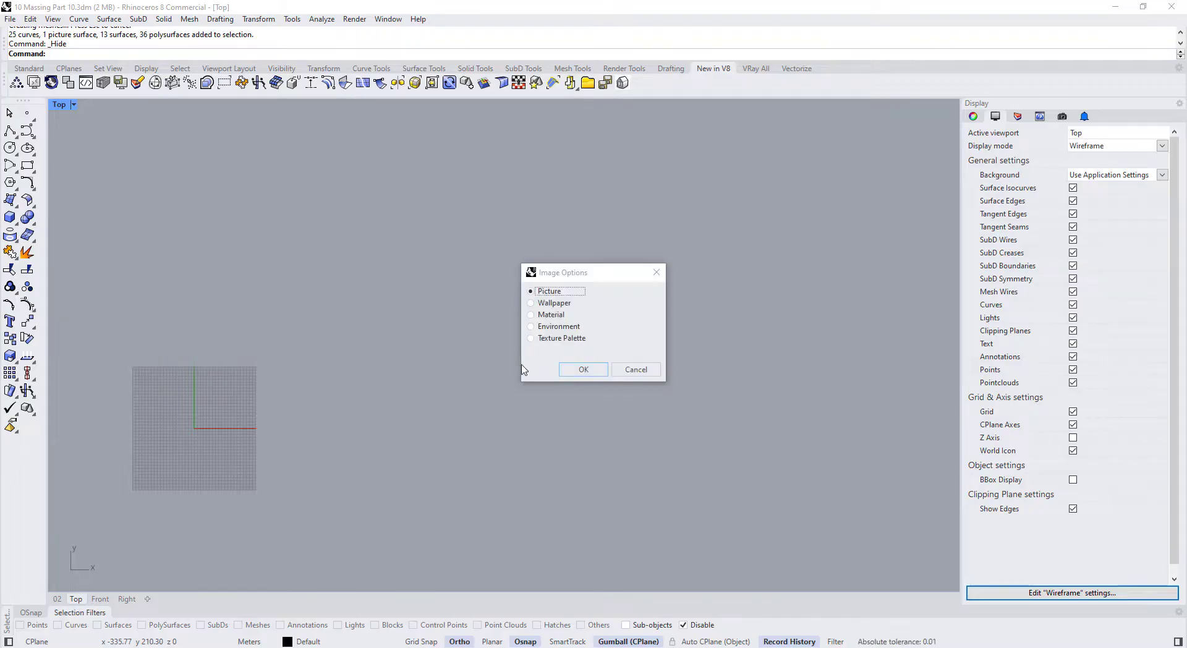
left_click(568, 372)
left_click(424, 325)
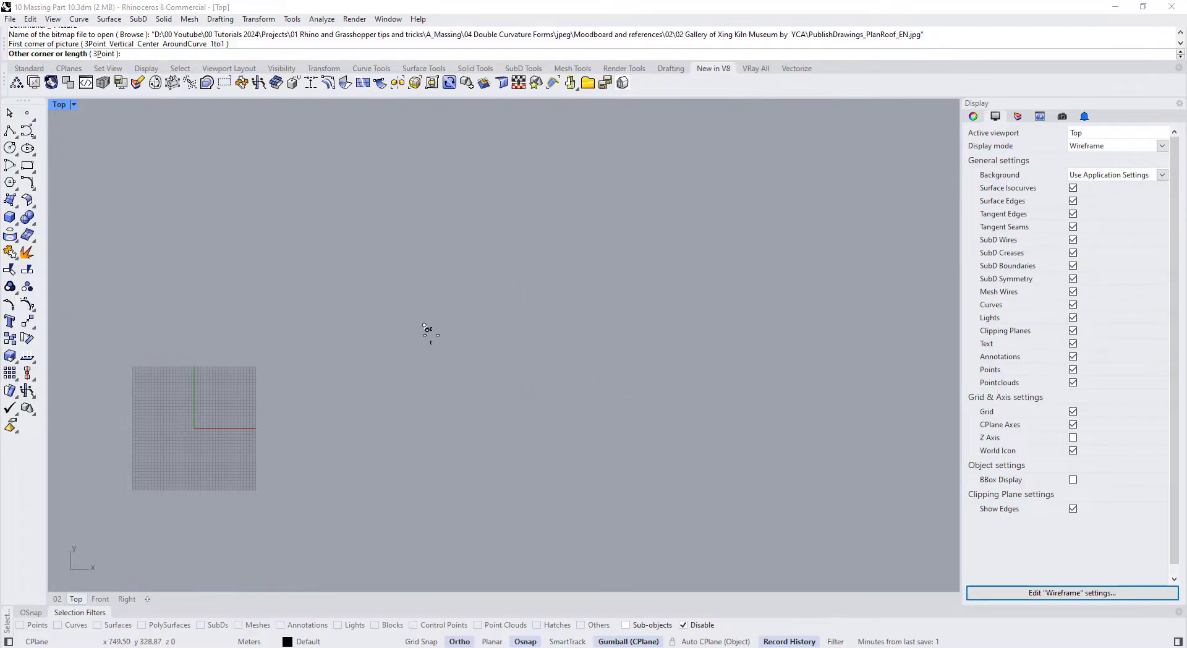
left_click(486, 387)
scroll(395, 427, "up", 10)
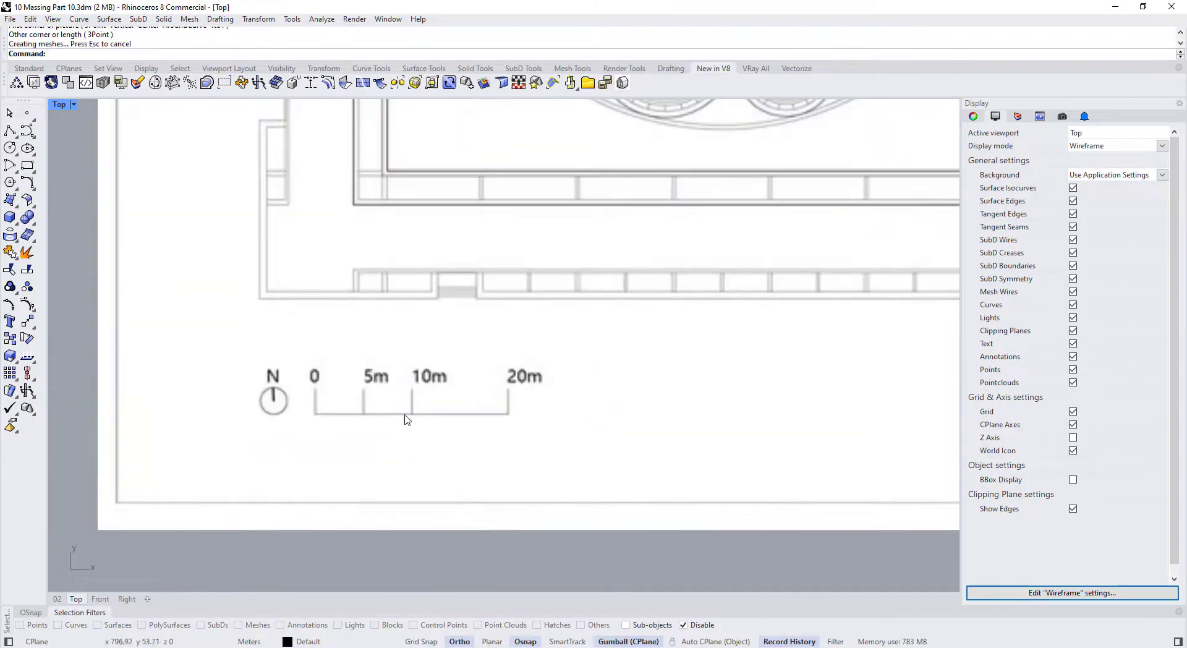
scroll(485, 436, "up", 4)
Scale the plan picture so its 0 to 20m scale bar measures 20
left_click(470, 435)
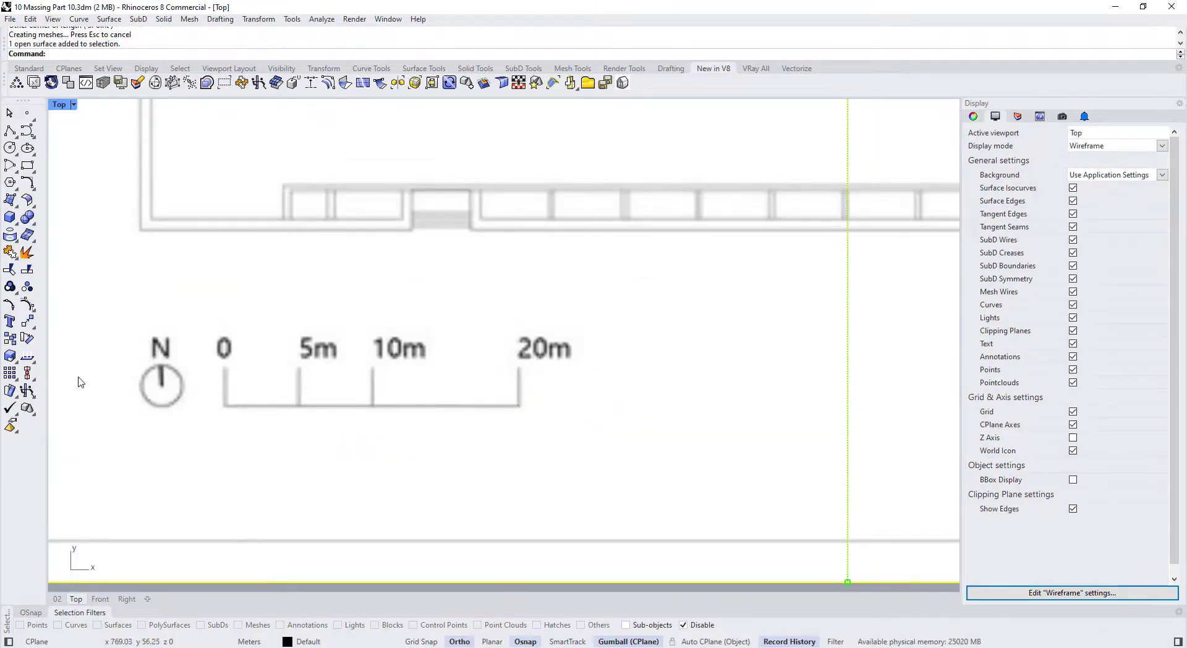
left_click(10, 356)
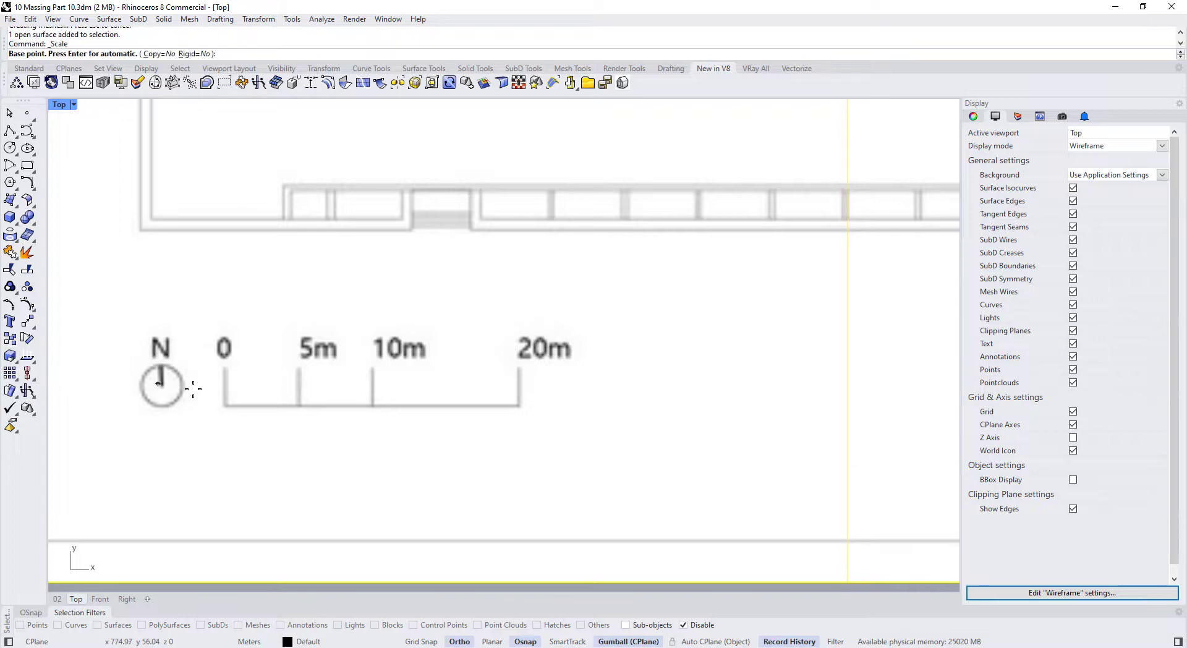
left_click(223, 406)
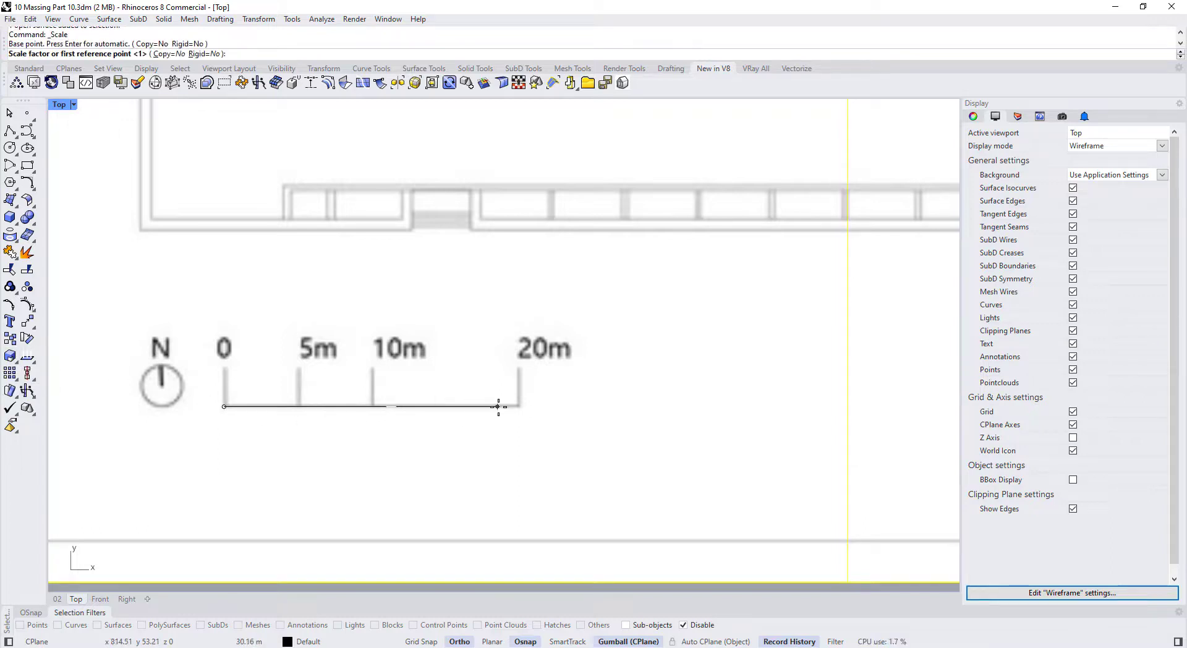
left_click(516, 406)
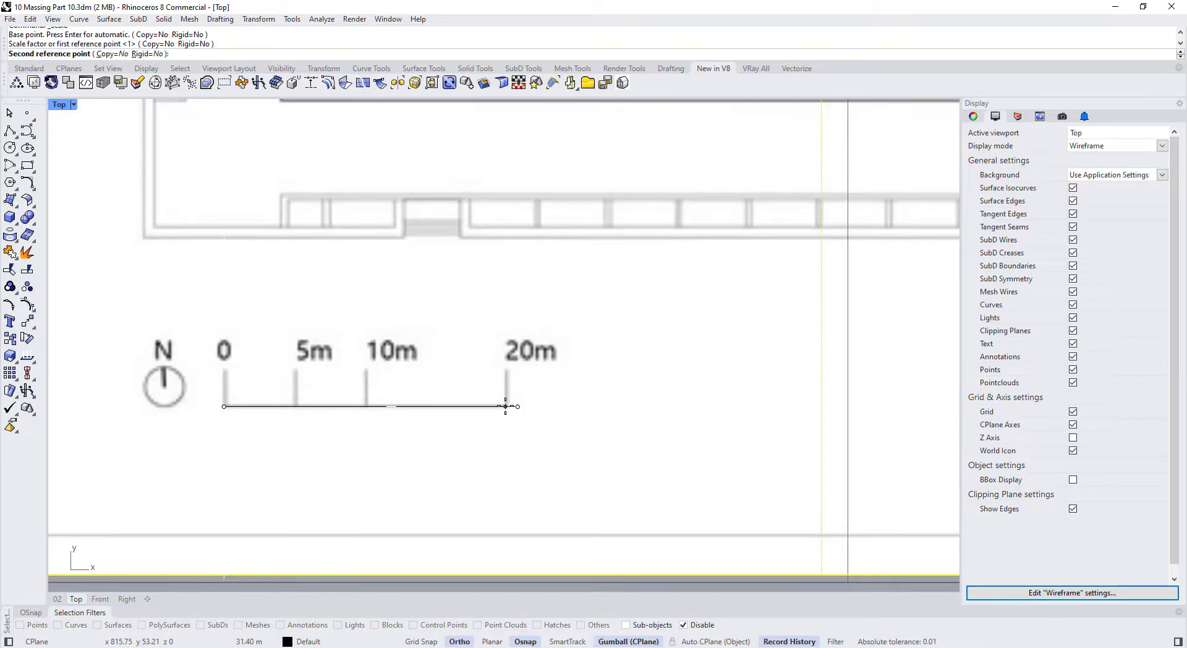
type("20")
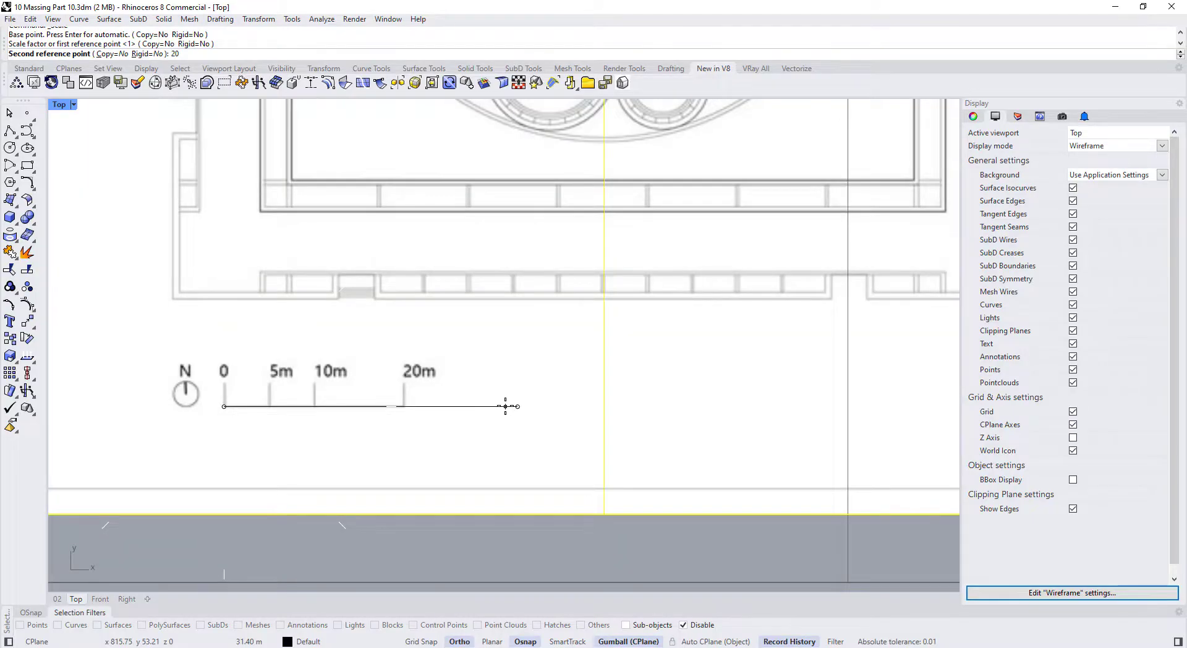
key("Return")
scroll(504, 432, "down", 6)
scroll(521, 354, "up", 2)
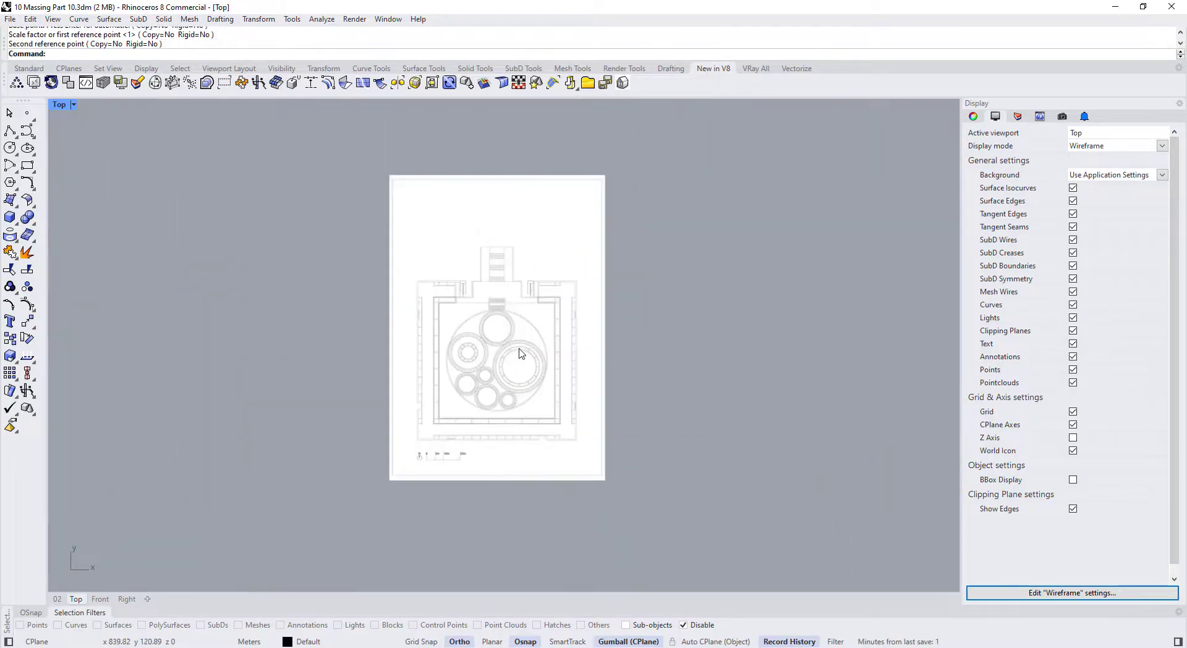
Lock the scaled plan picture with the Lock command
left_click(521, 354)
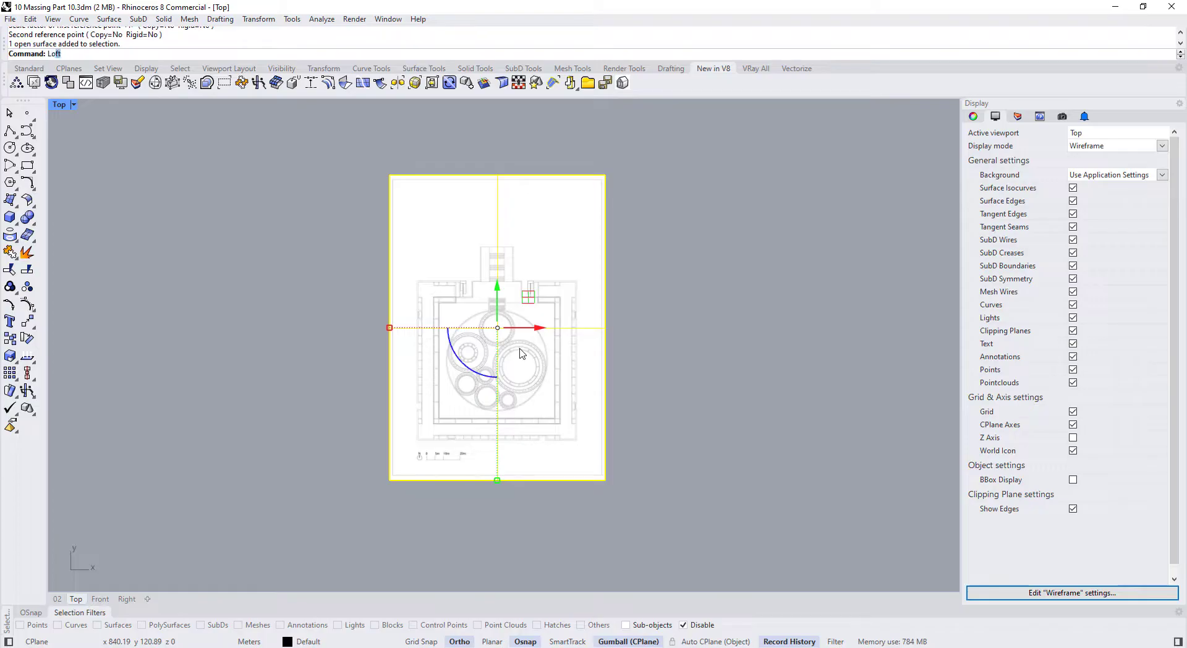
type("Lock")
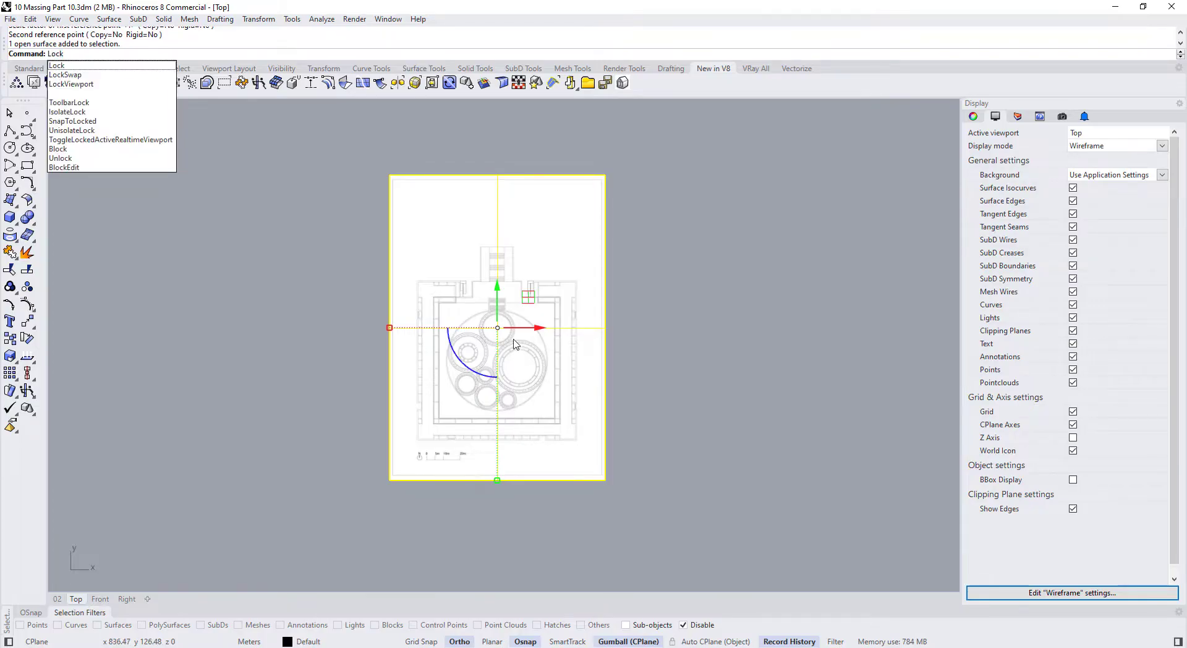
key("Return")
Show the Visibility toolbar tools and start the Circle tool
left_click(109, 68)
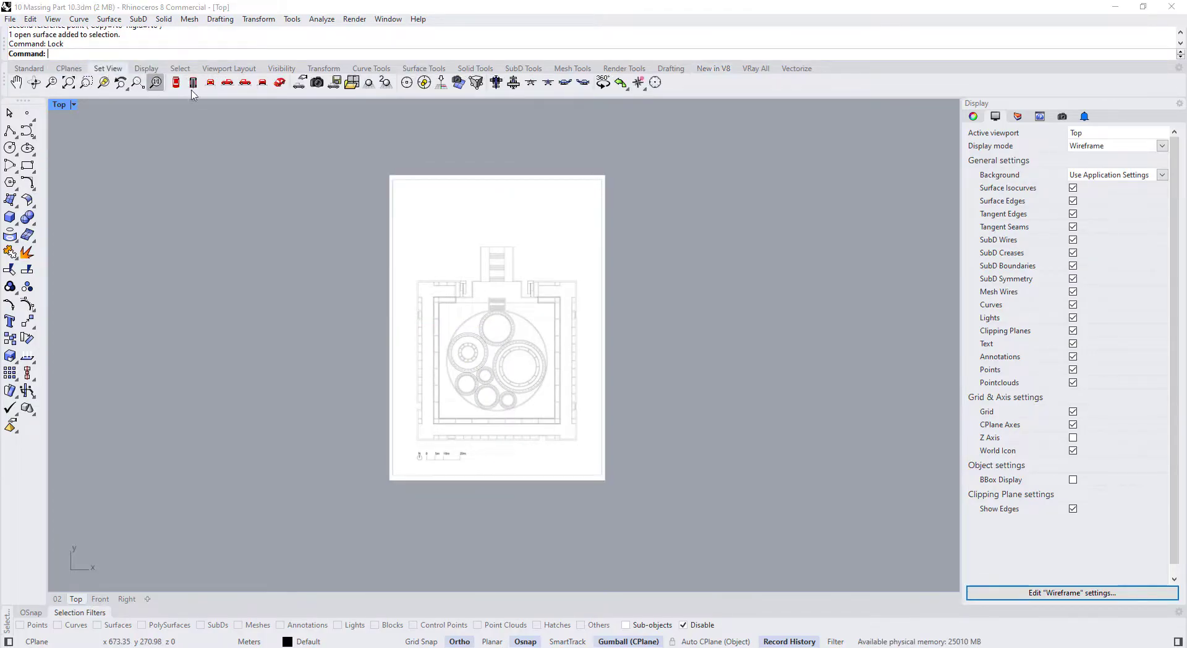
left_click(279, 69)
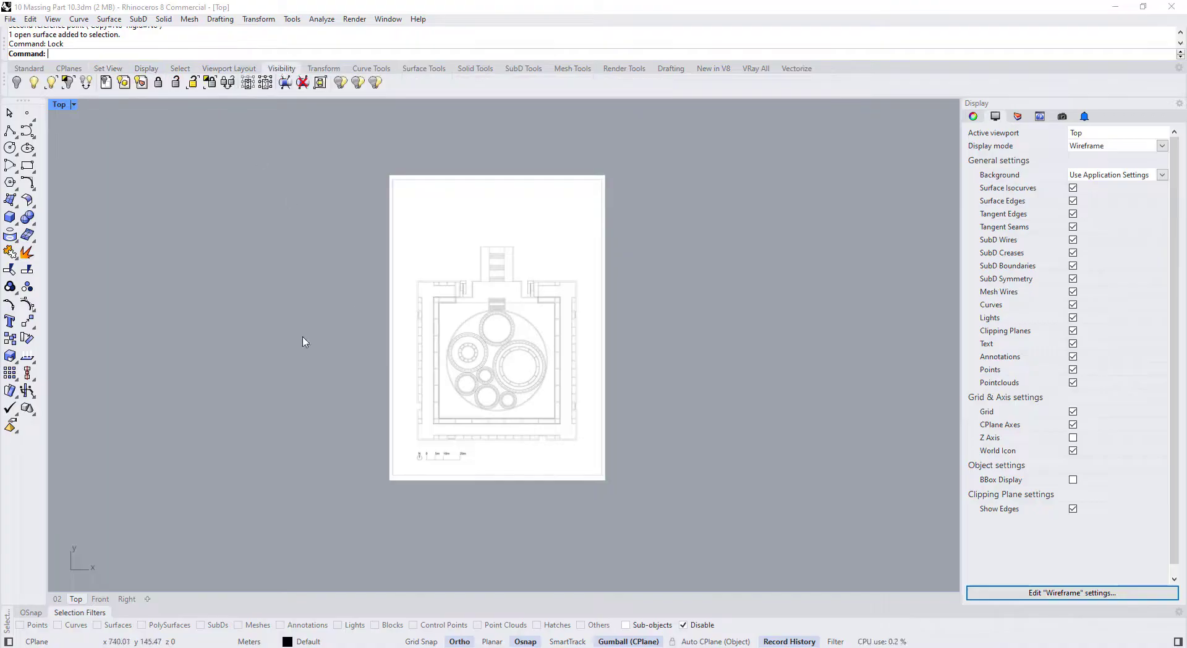
scroll(519, 386, "up", 10)
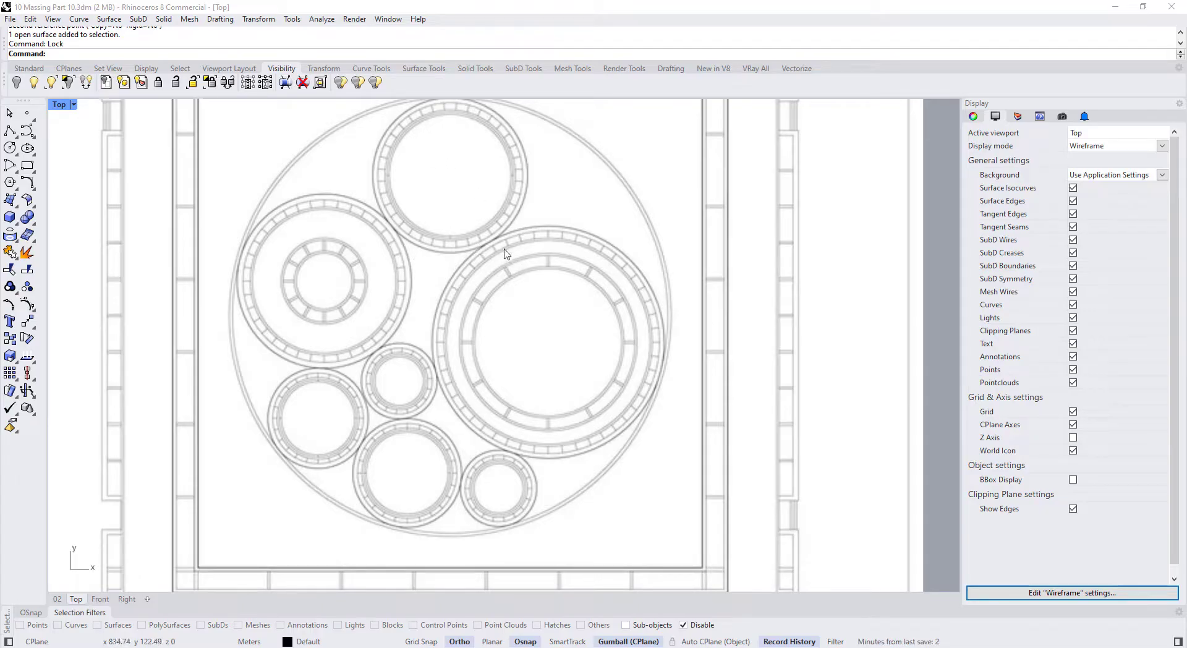
left_click(10, 148)
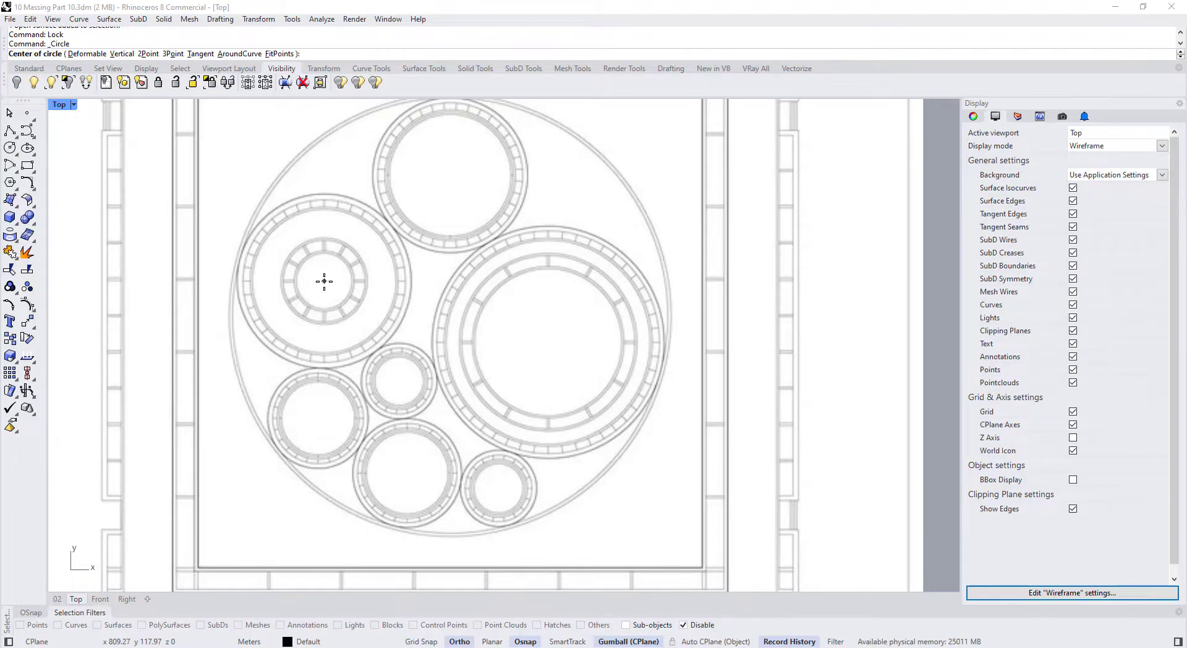
scroll(324, 281, "down", 2)
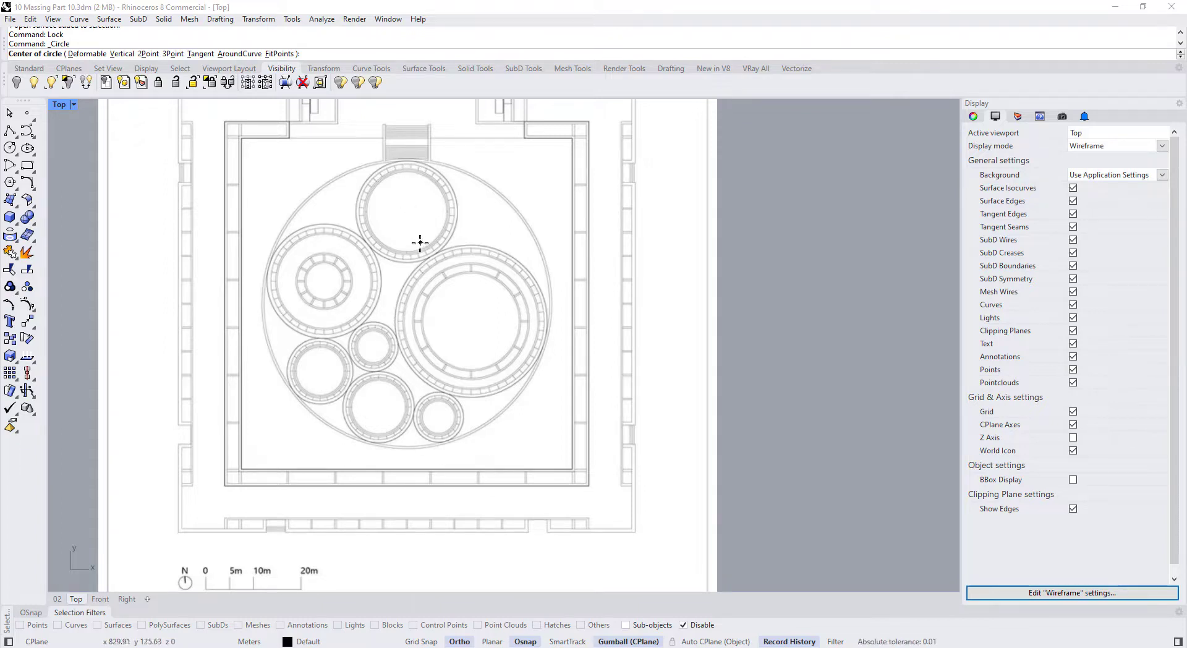
Draw a diameter circle across the outer boundary's top and bottom, then nudge it into alignment
left_click(12, 159)
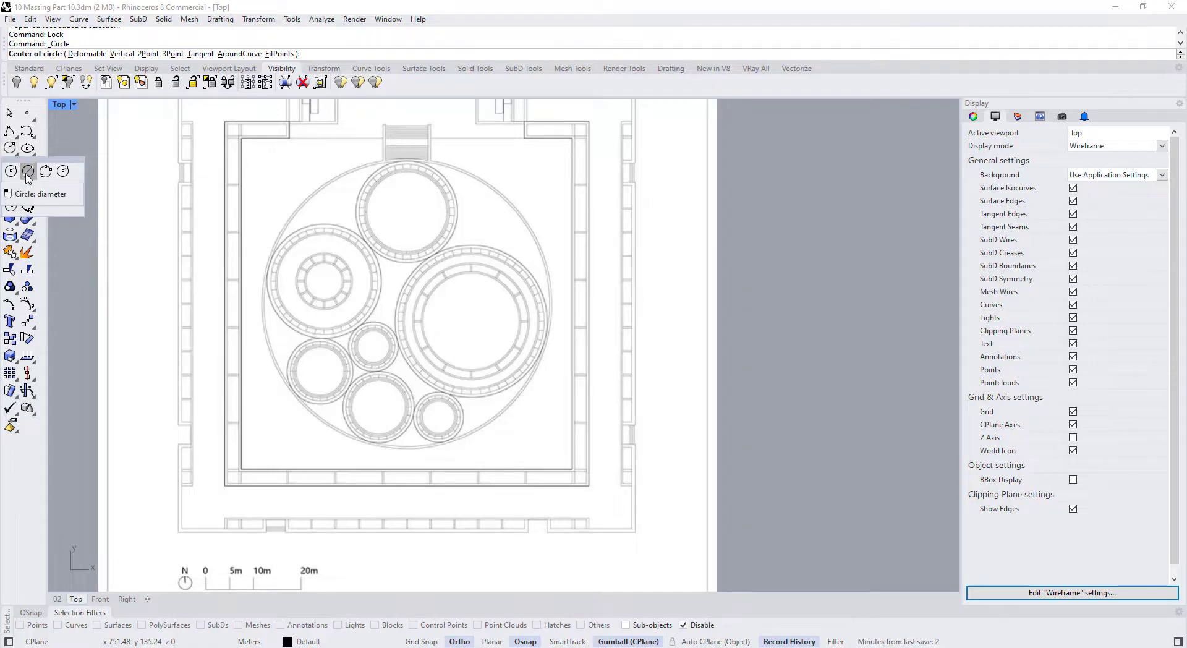
left_click(28, 171)
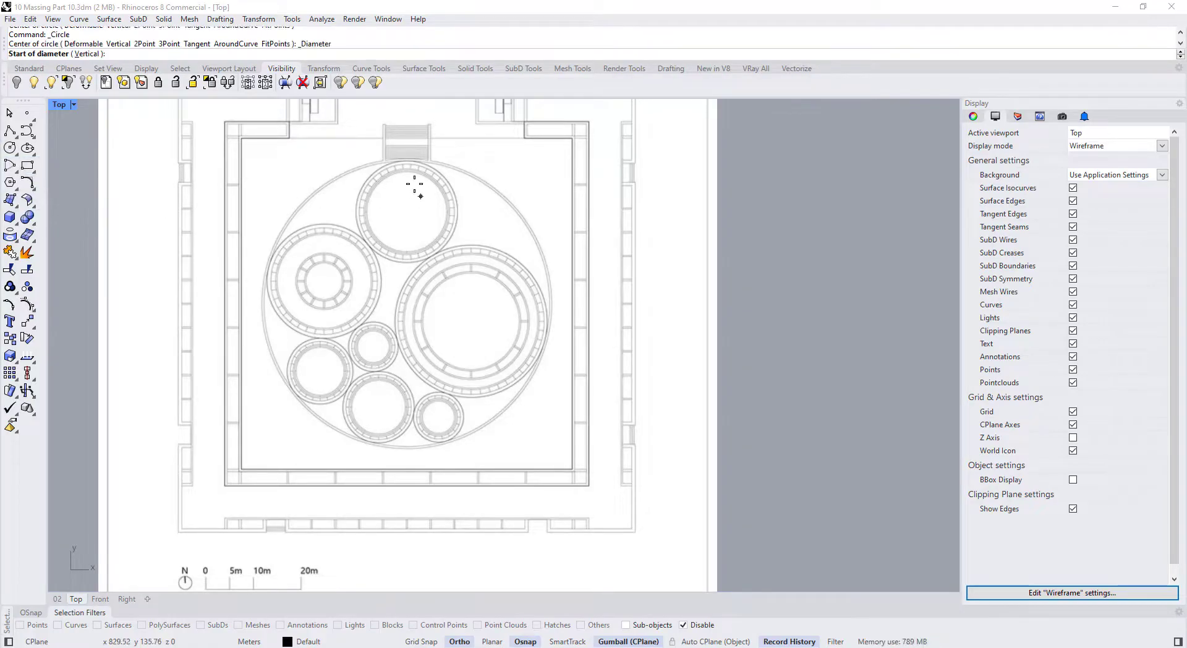
left_click(408, 160)
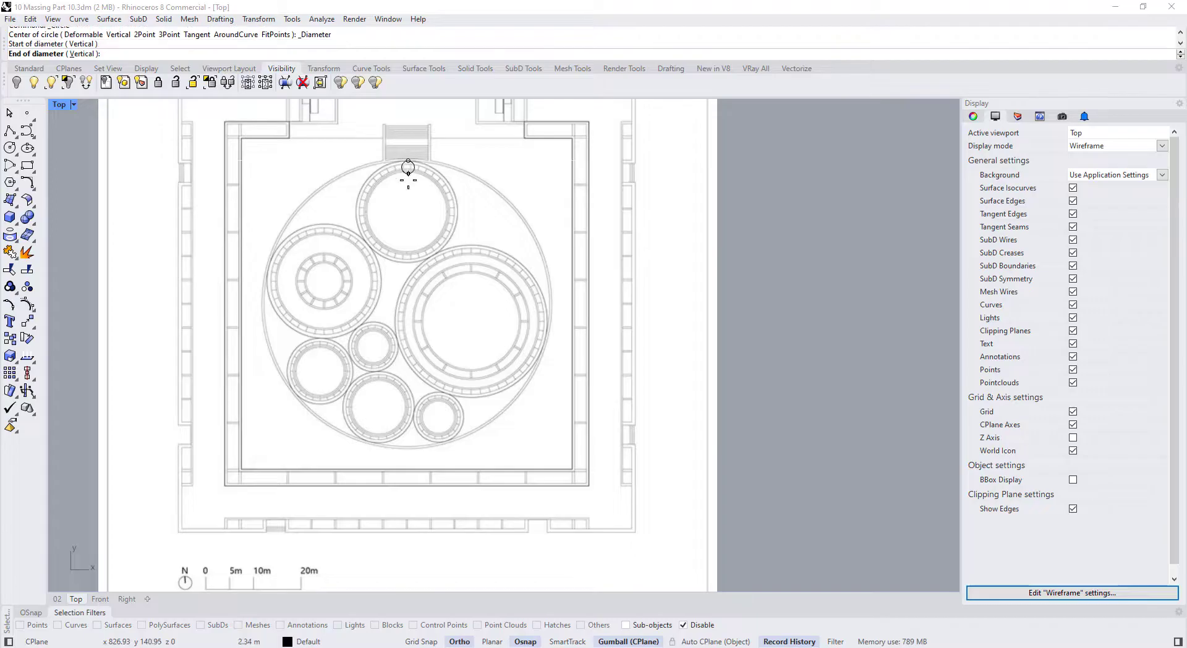
left_click(408, 448)
left_click(465, 186)
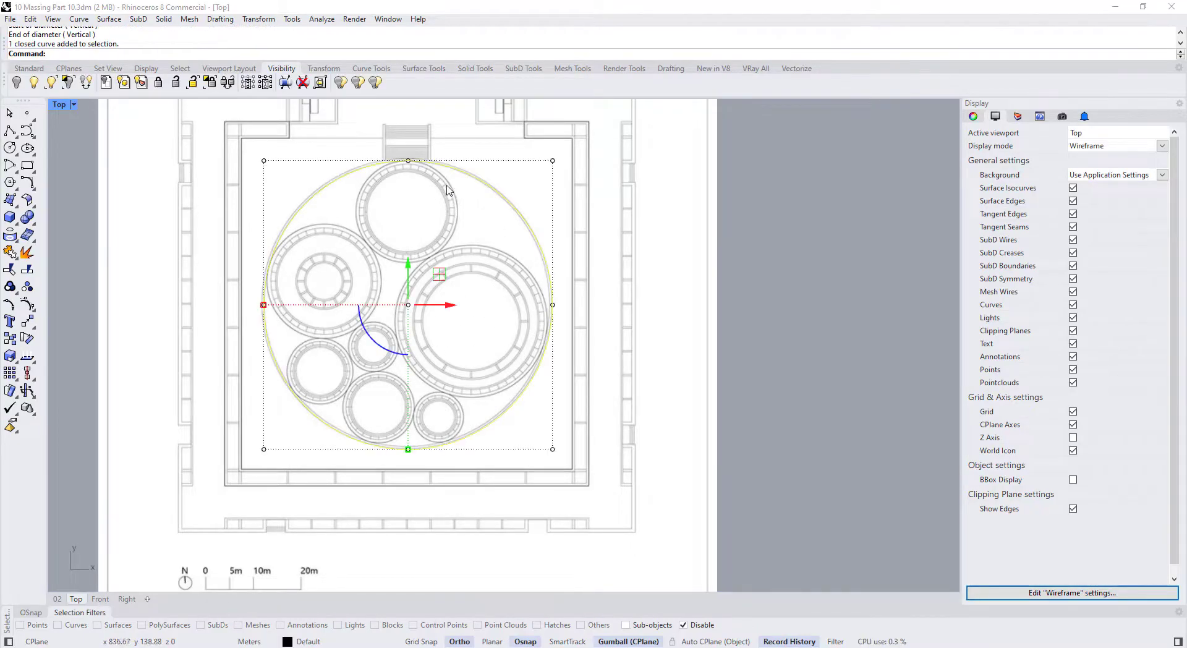
scroll(423, 259, "up", 3)
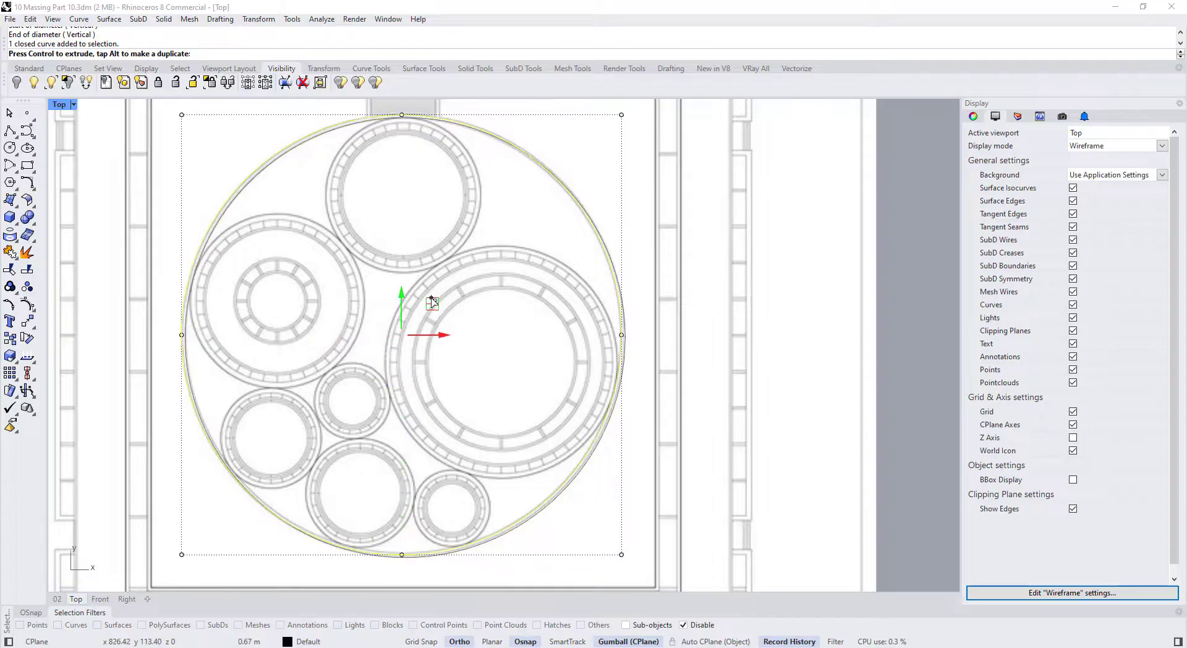
left_click_drag(432, 302, 434, 303)
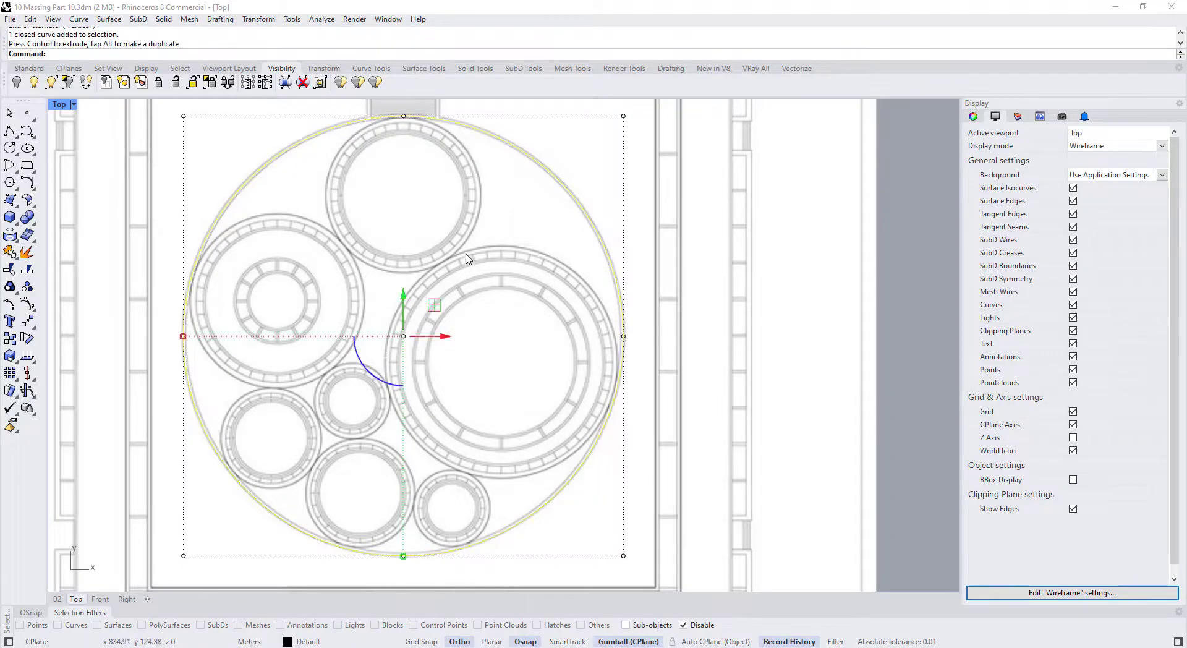
key("Escape")
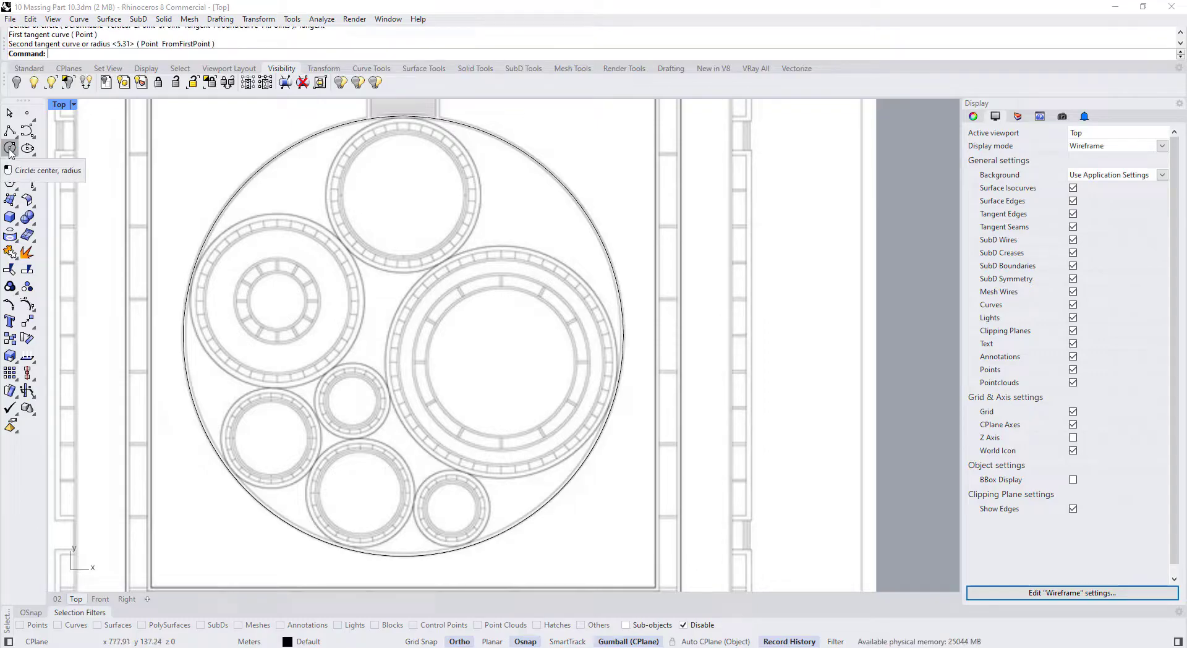
Draw a circle around the top room, tangent to the outer boundary circle
left_click(9, 148)
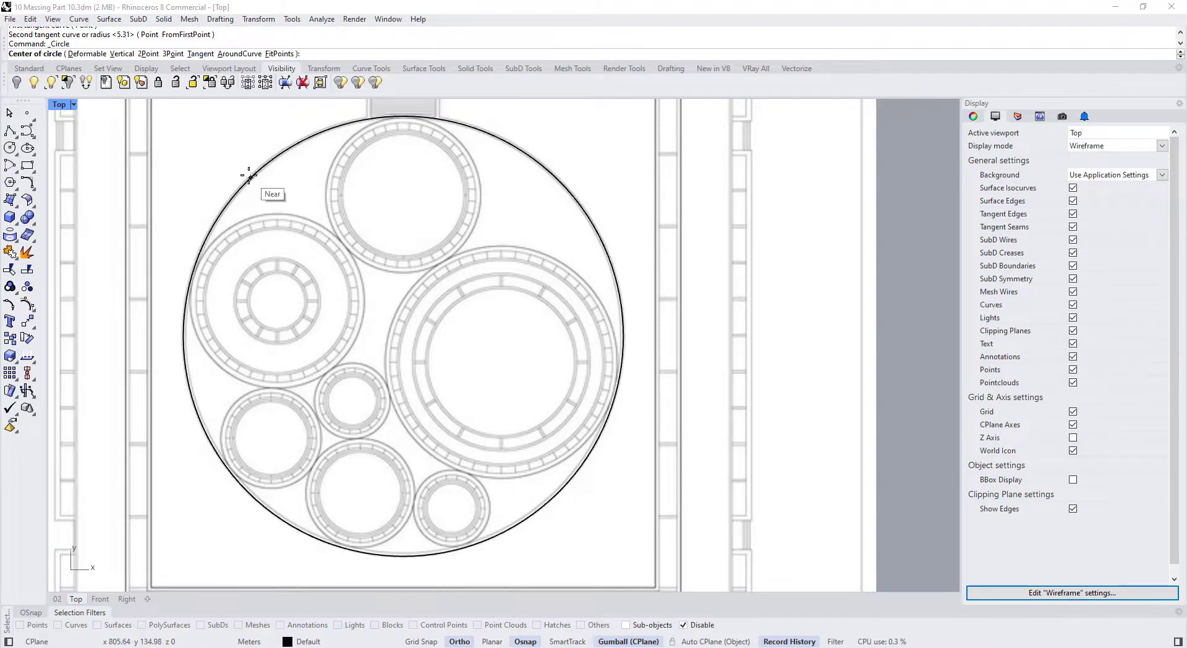
left_click(201, 54)
left_click(402, 116)
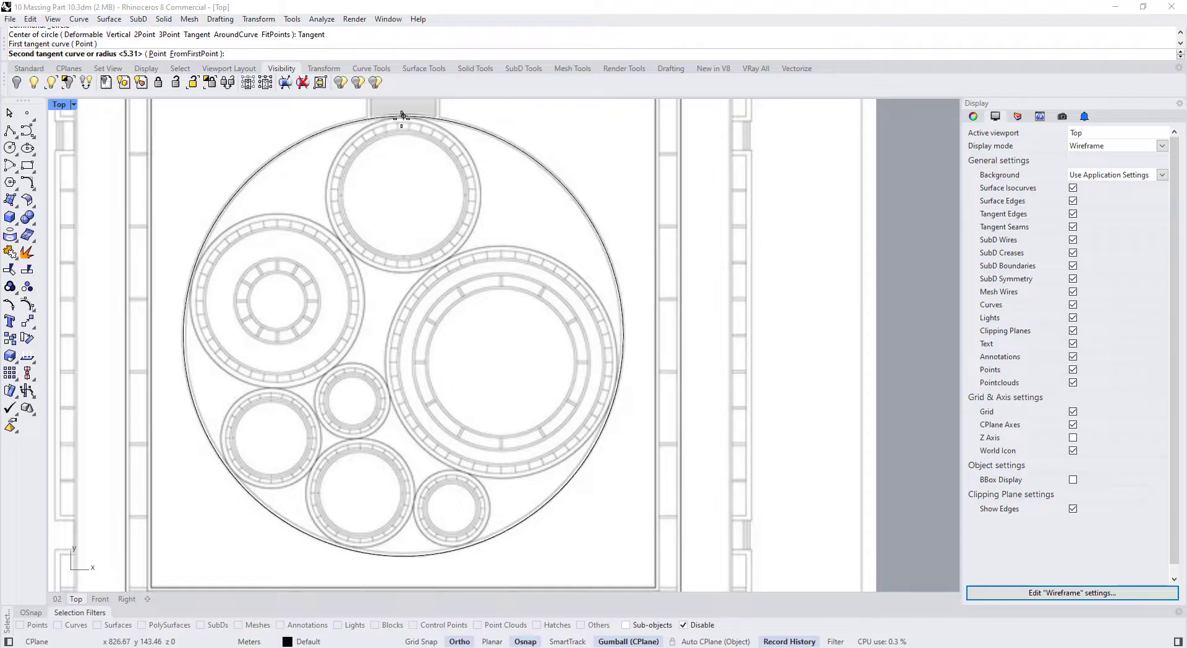
left_click(403, 272)
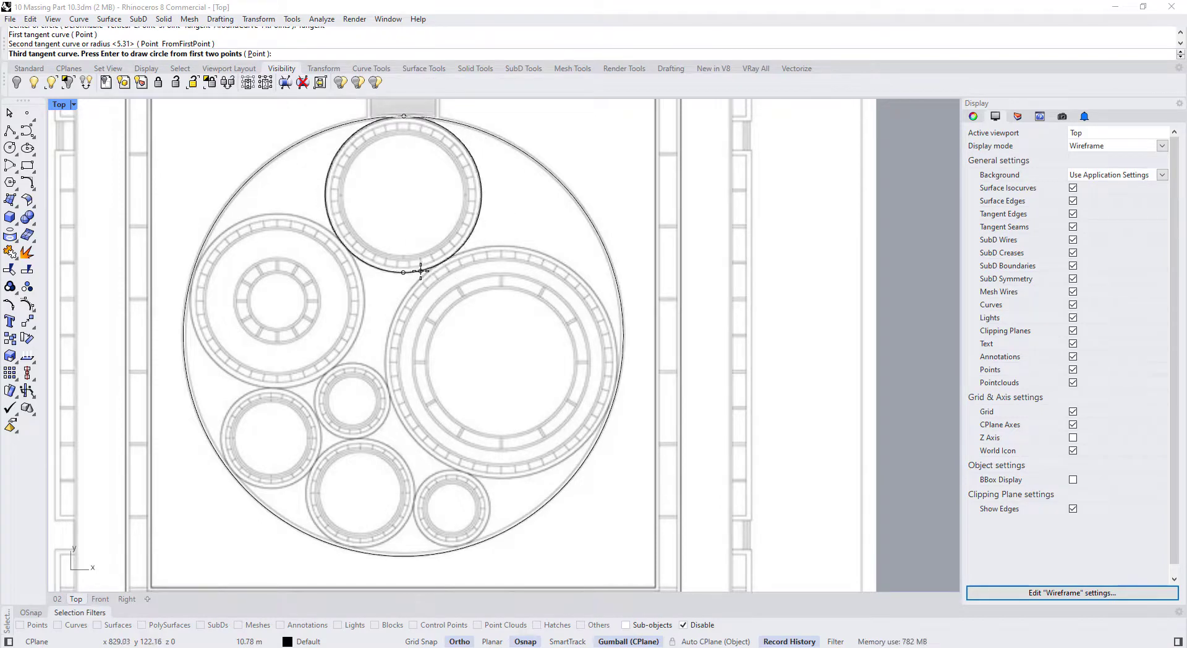
key("Return")
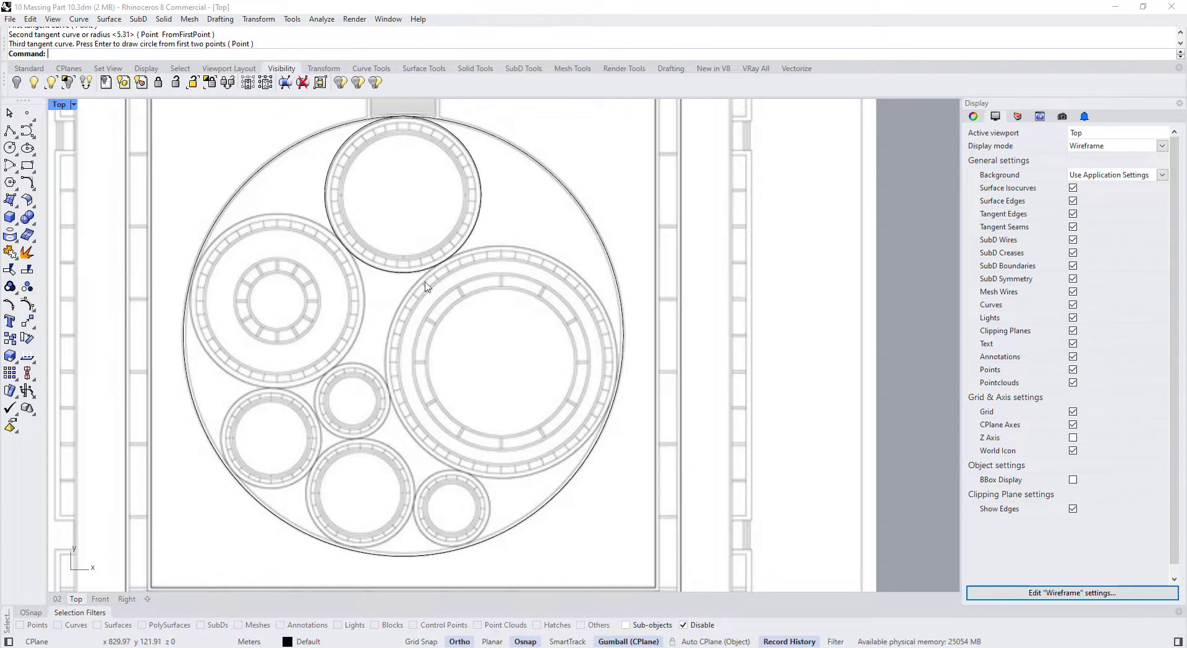
Select the top room and outer boundary circles to check their fit, then deselect
left_click(453, 254)
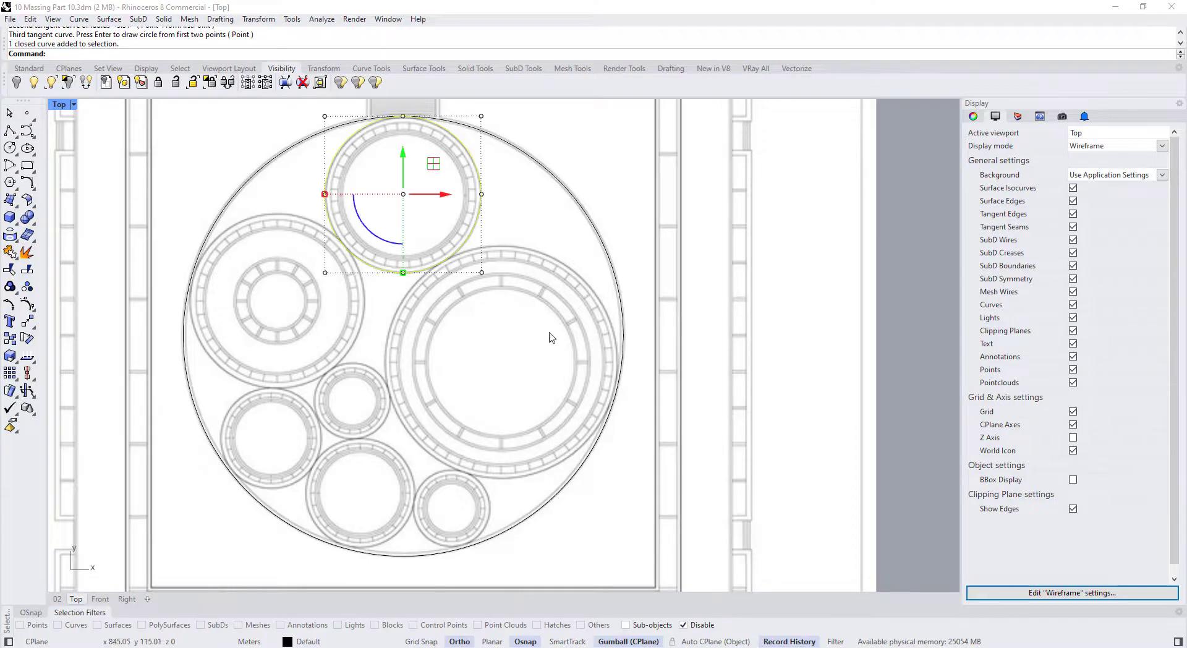
left_click(619, 382)
left_click(459, 251)
left_click(617, 386)
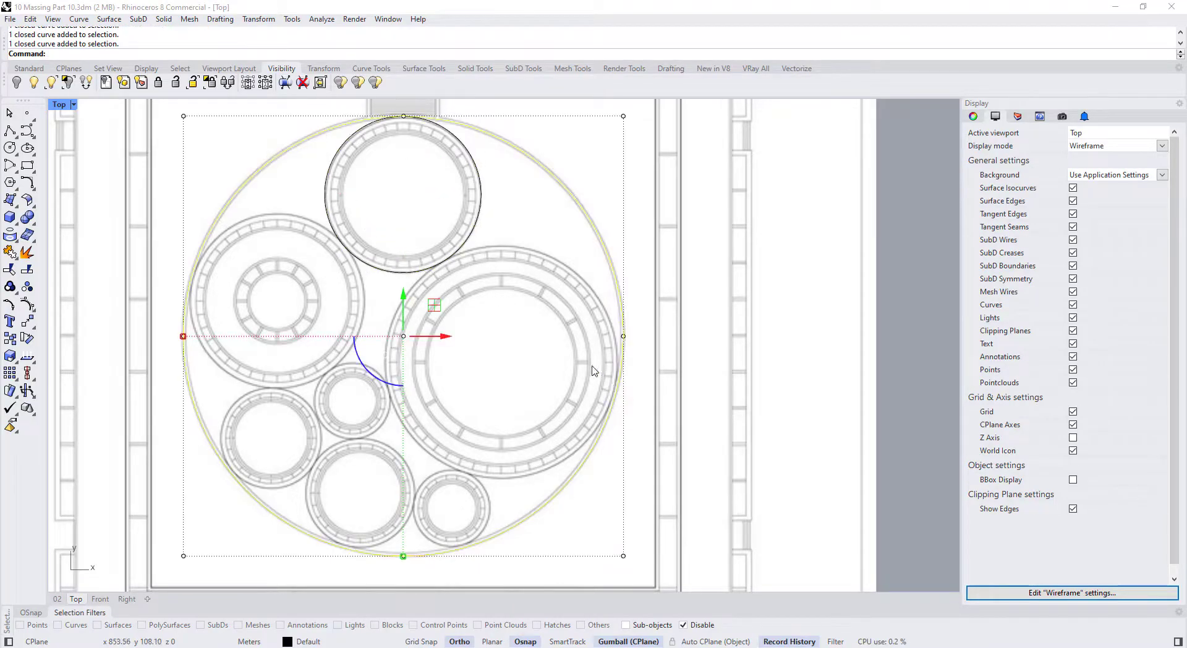
left_click(449, 258)
left_click(610, 405)
left_click(495, 235)
Trace the large right room and the upper-left room with tangent circles
key("Return")
left_click(200, 54)
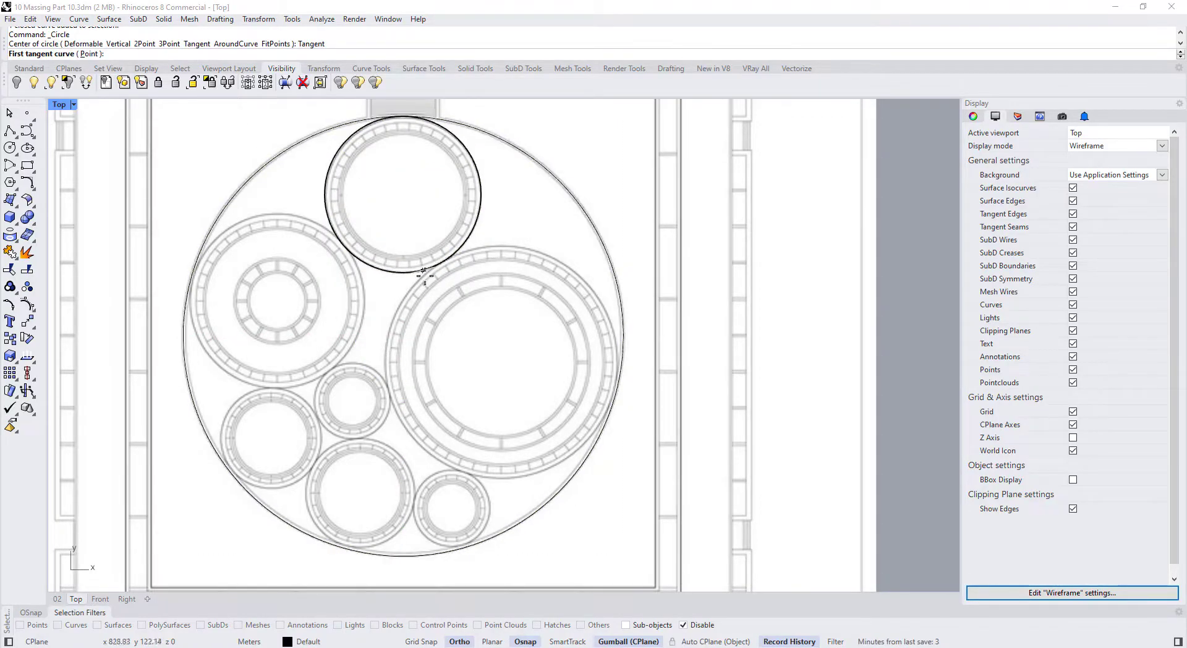
left_click(446, 262)
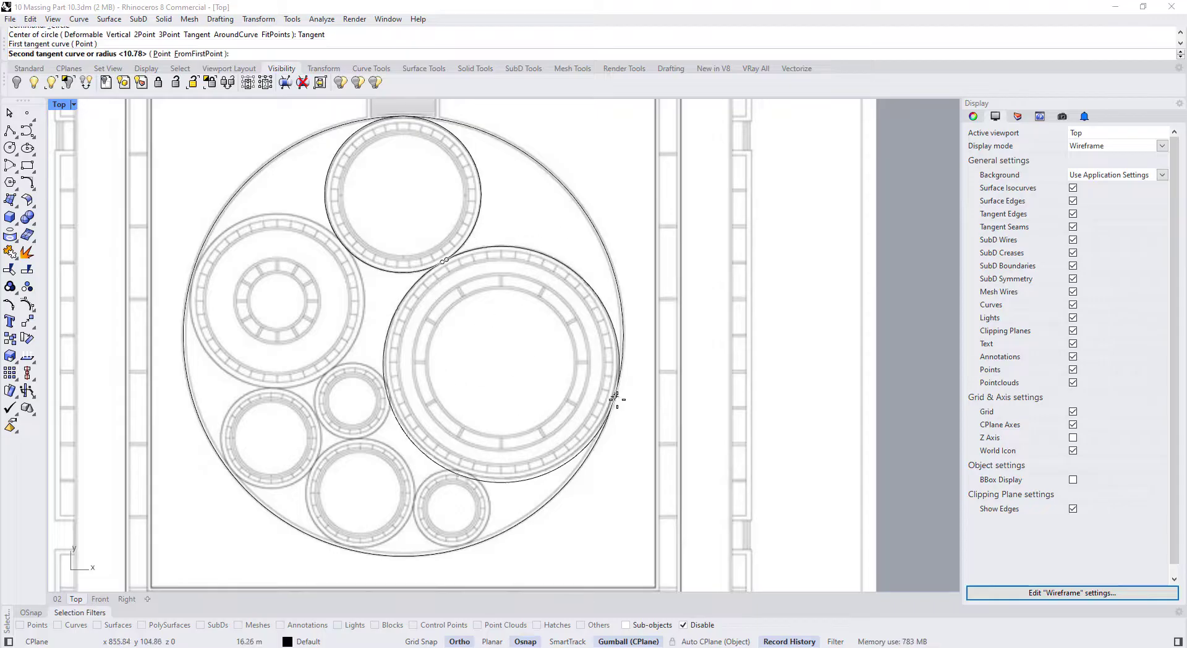
left_click(617, 393)
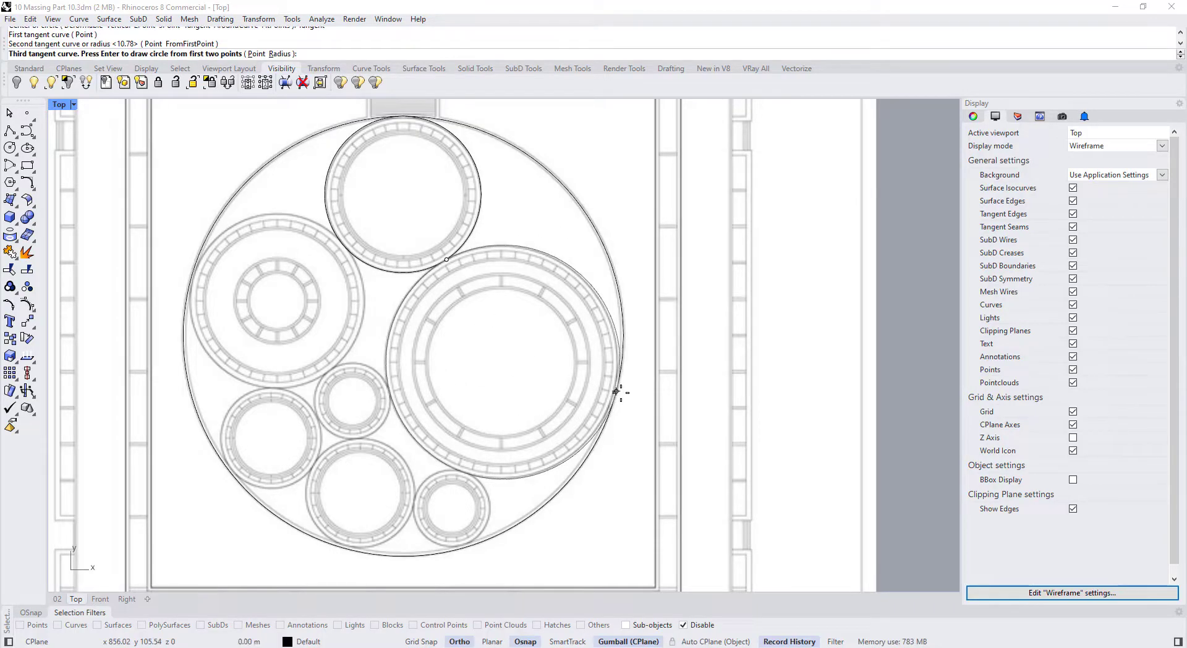
left_click(620, 392)
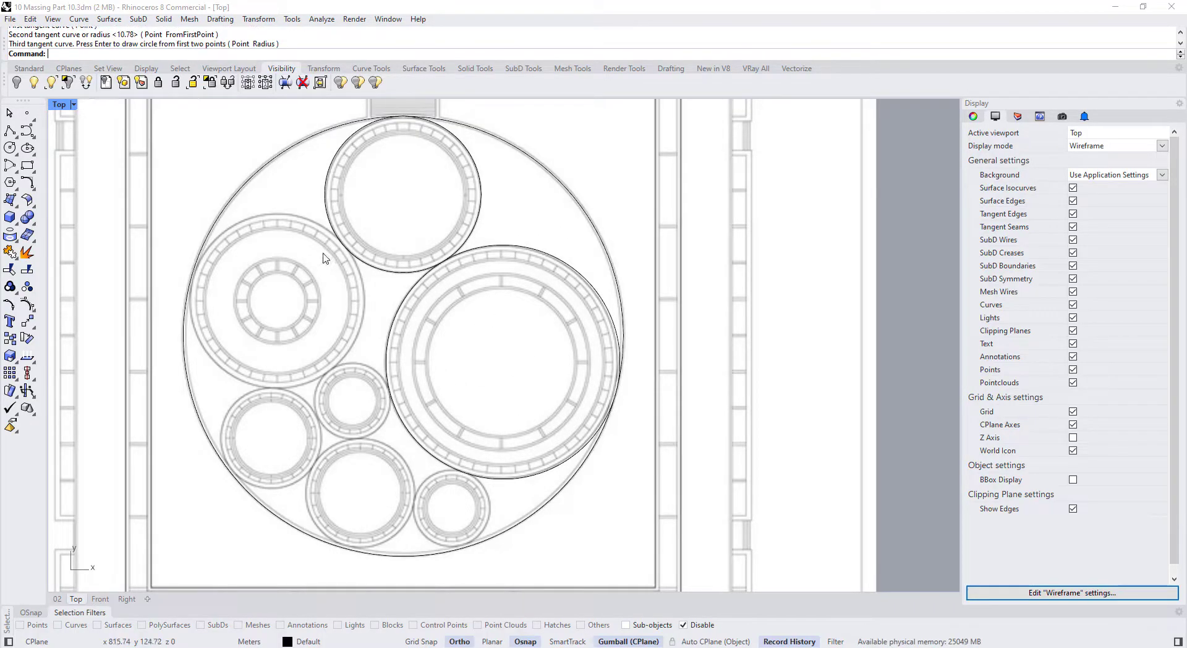
right_click(274, 251)
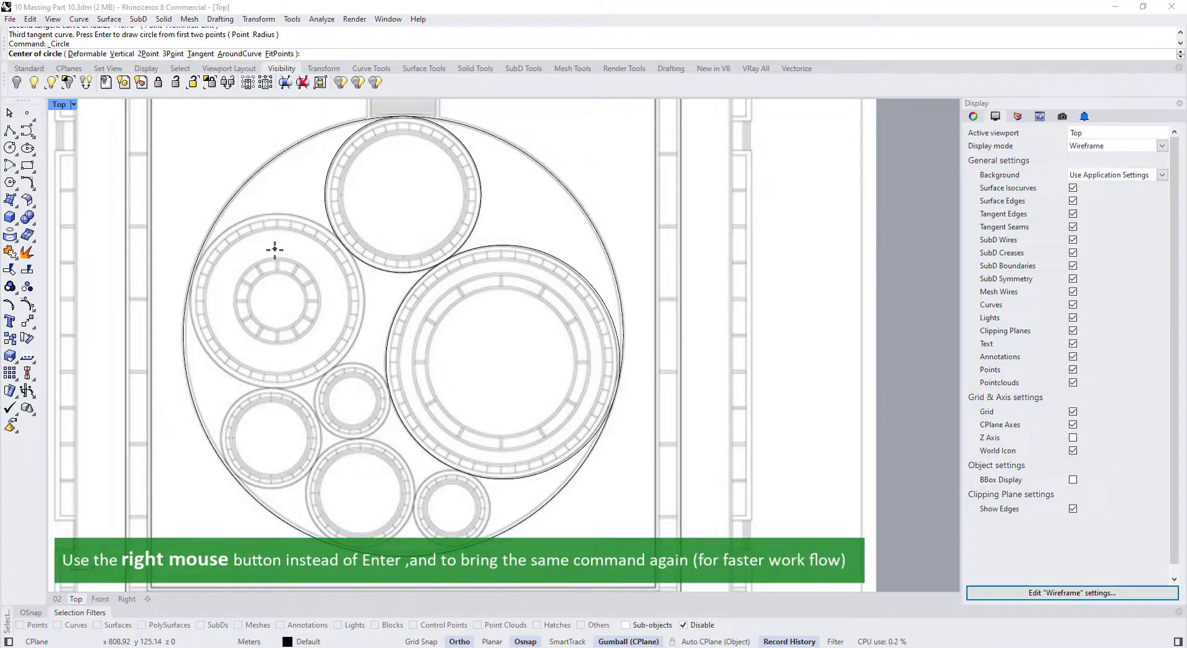
left_click(201, 55)
left_click(191, 277)
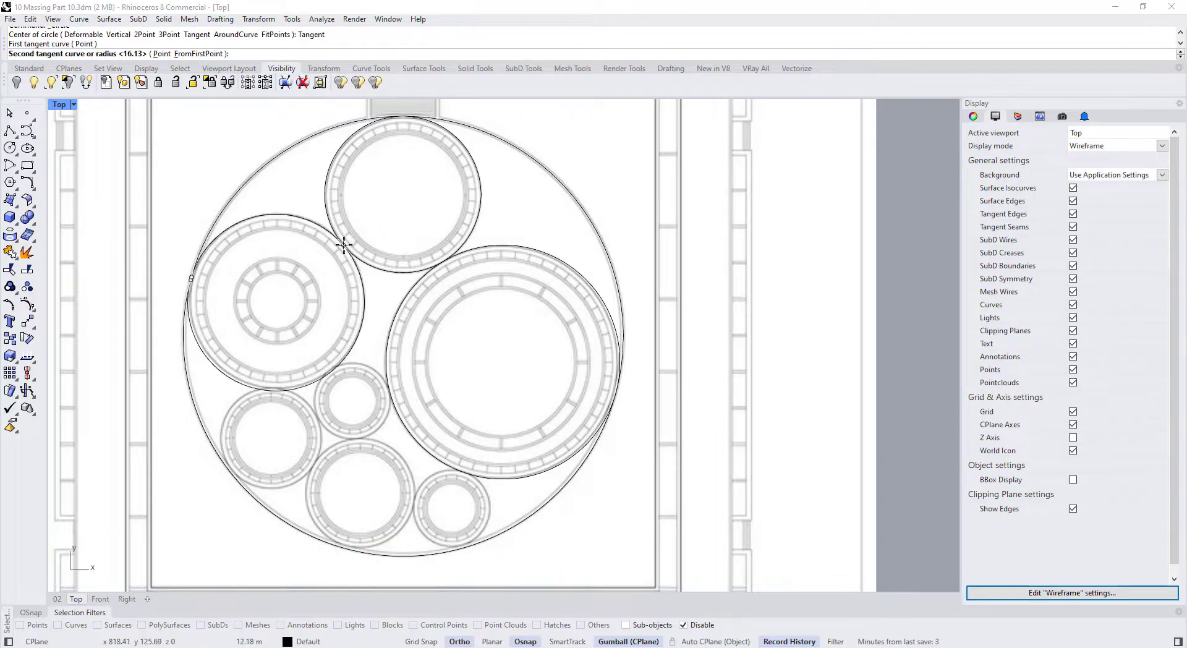
left_click(343, 244)
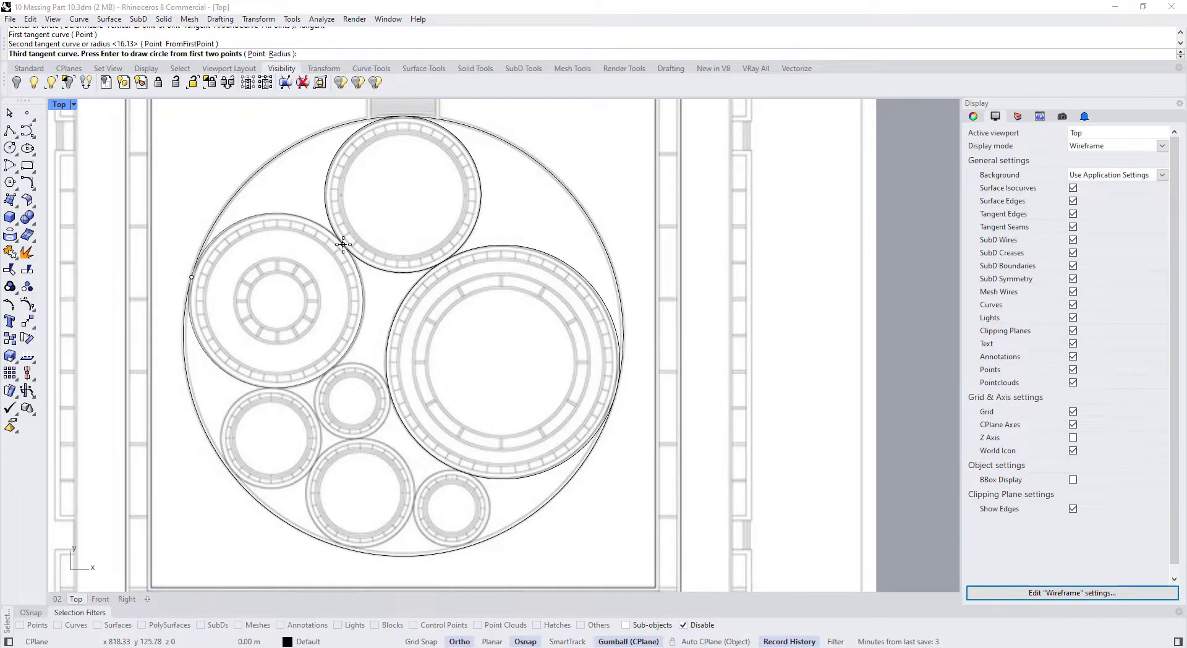
key("Return")
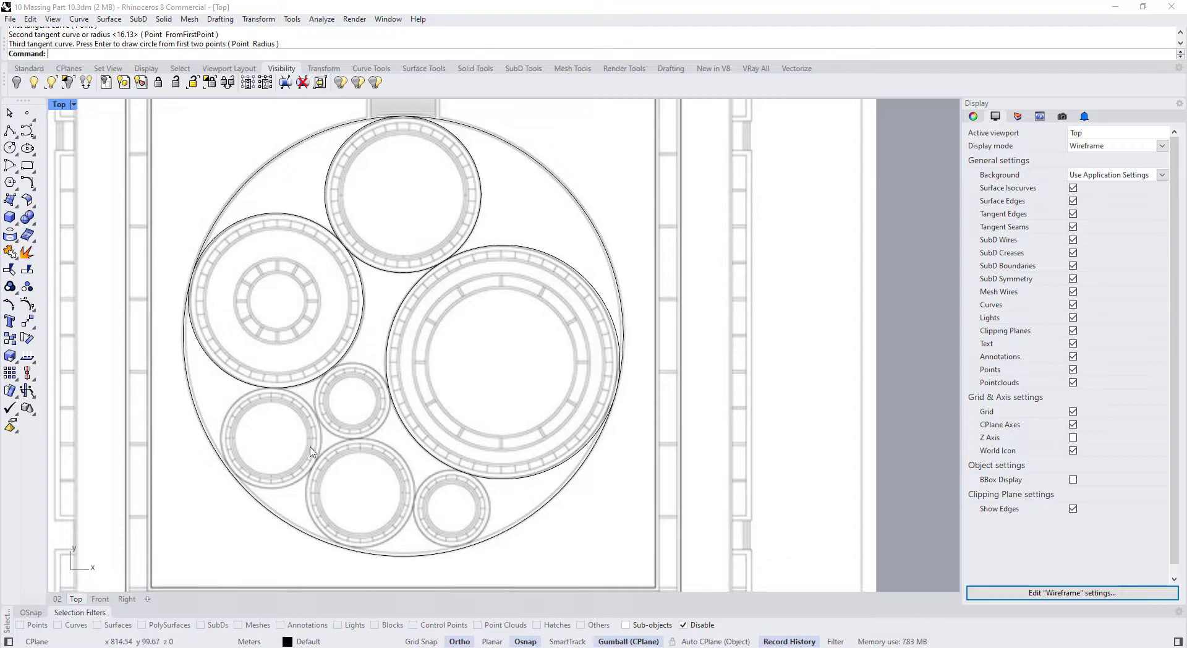
scroll(311, 452, "up", 2)
scroll(266, 419, "up", 1)
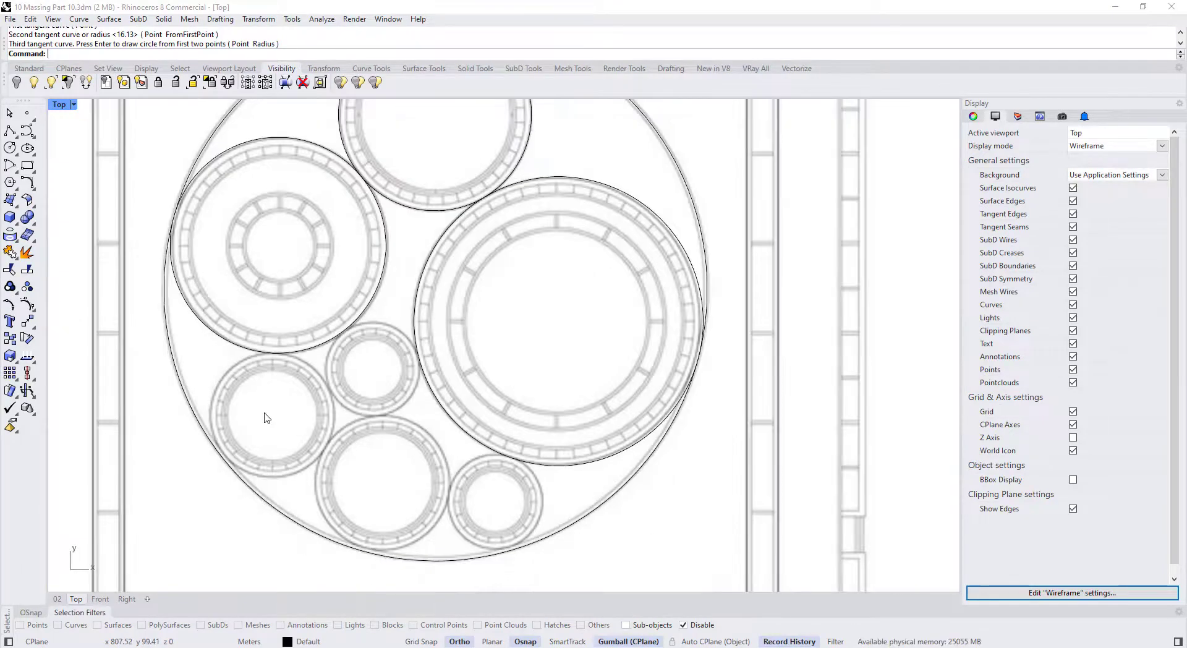
Trace the lower-left room with a tangent circle, discarding a misplaced centre-point circle
key("Return")
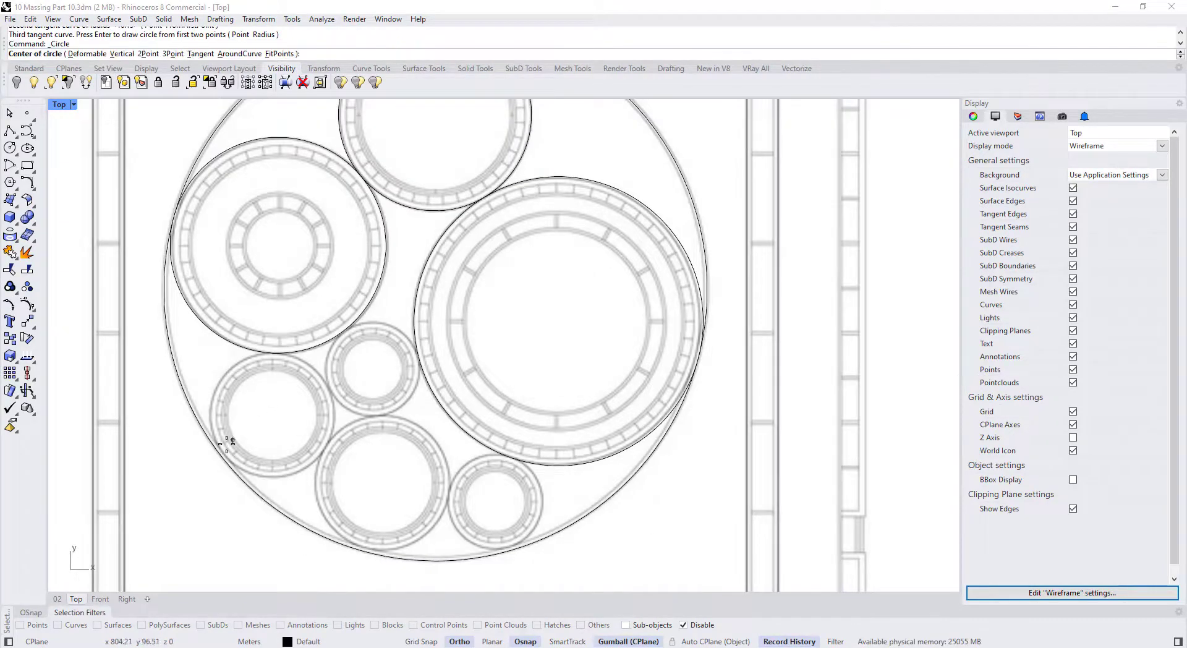
left_click(228, 464)
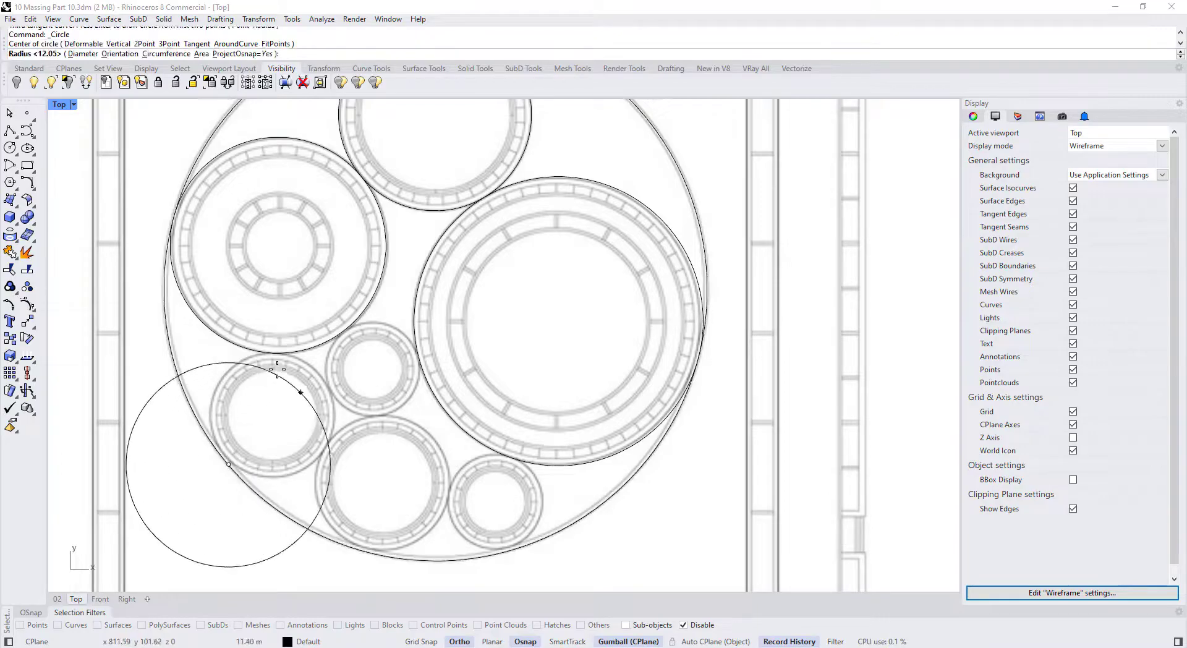
key("Escape")
key("Return")
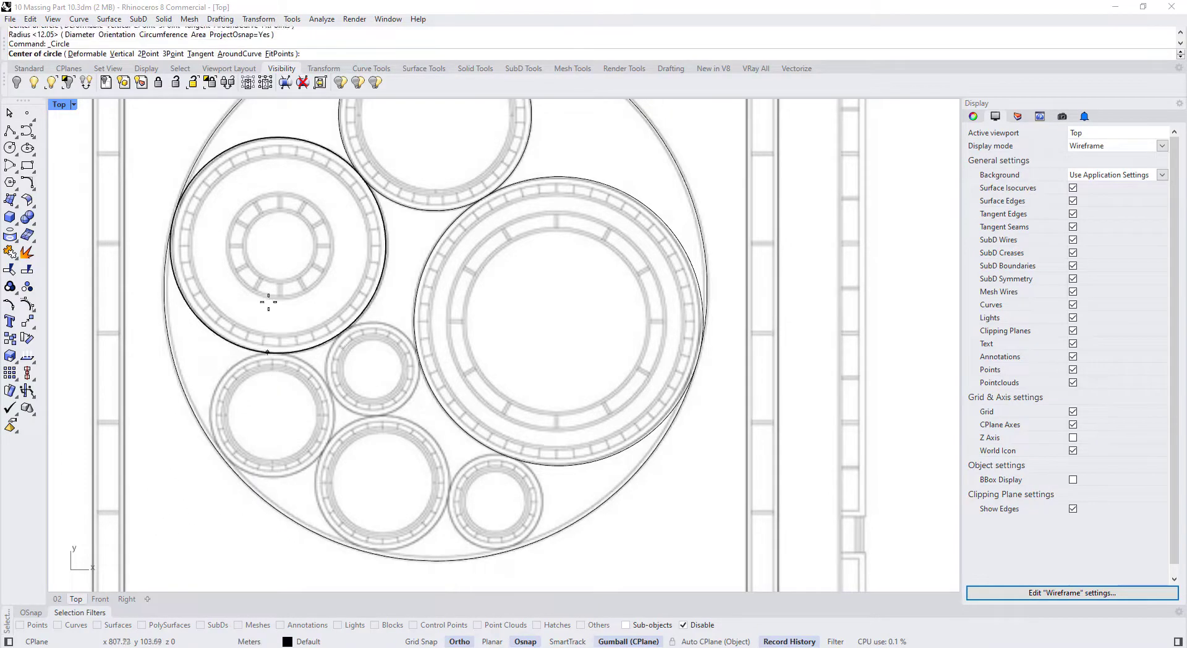
left_click(199, 54)
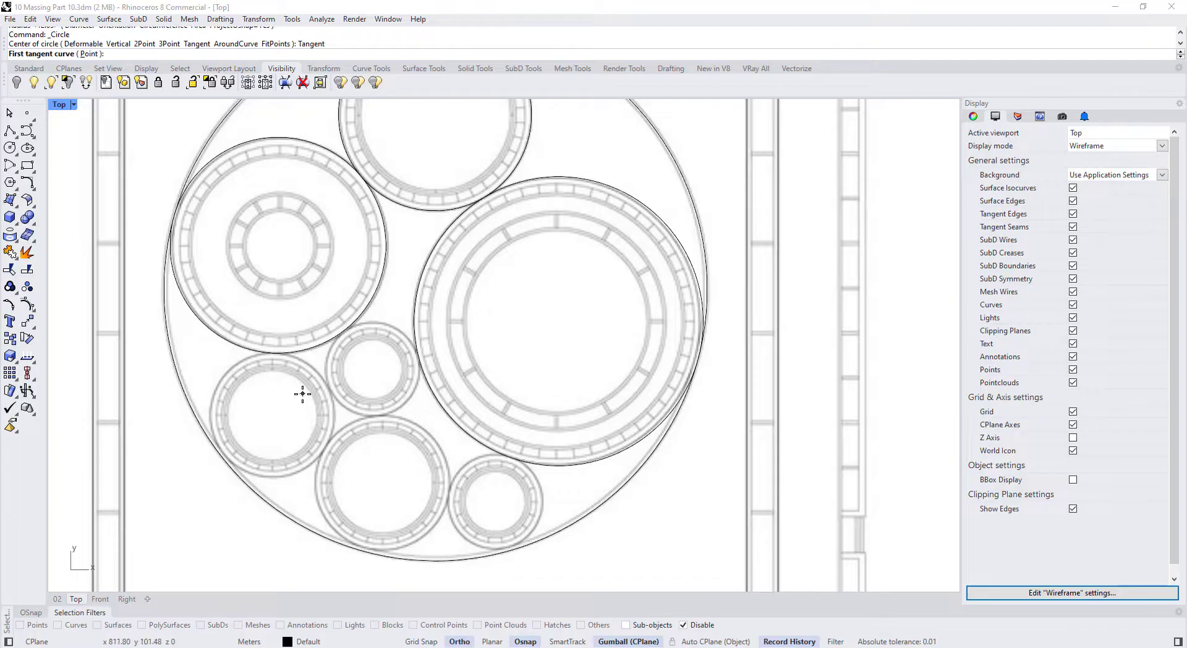
left_click(276, 351)
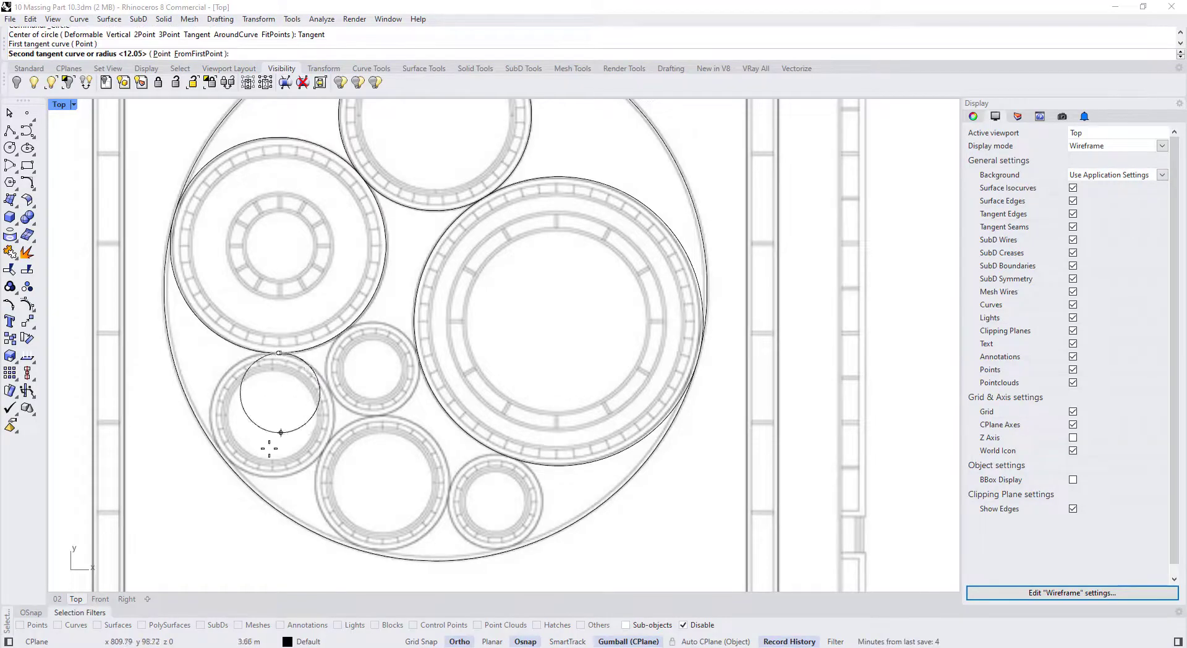
left_click(224, 453)
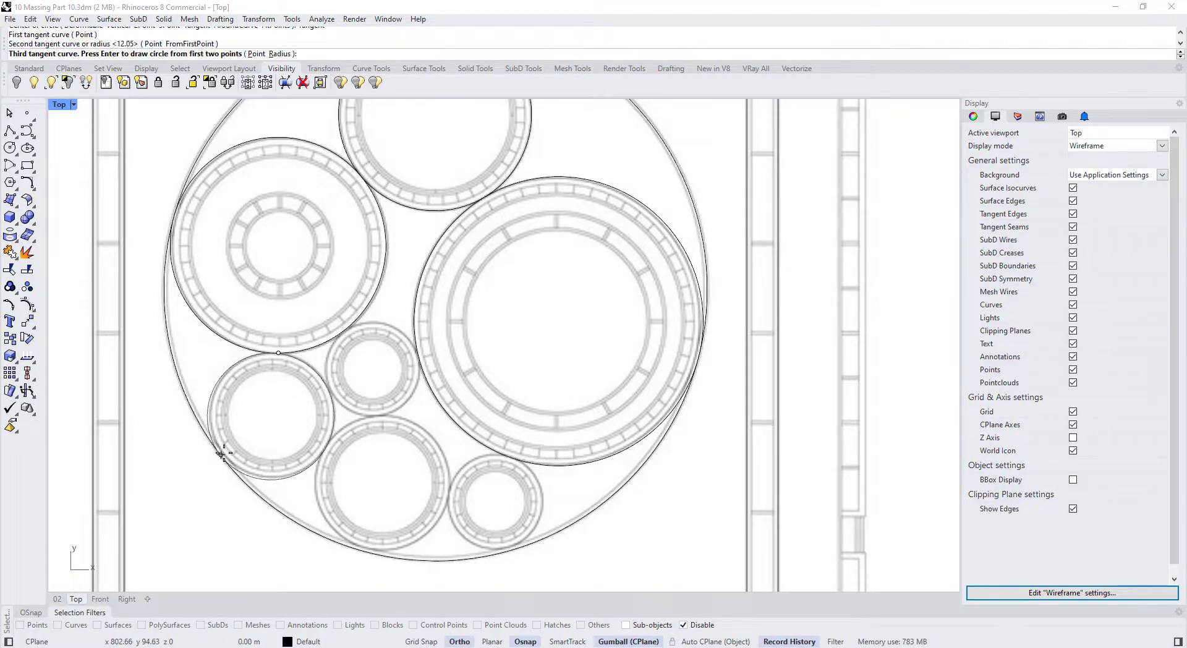
key("Return")
Trace the small centre room with a circle tangent to three neighbouring circles
key("Return")
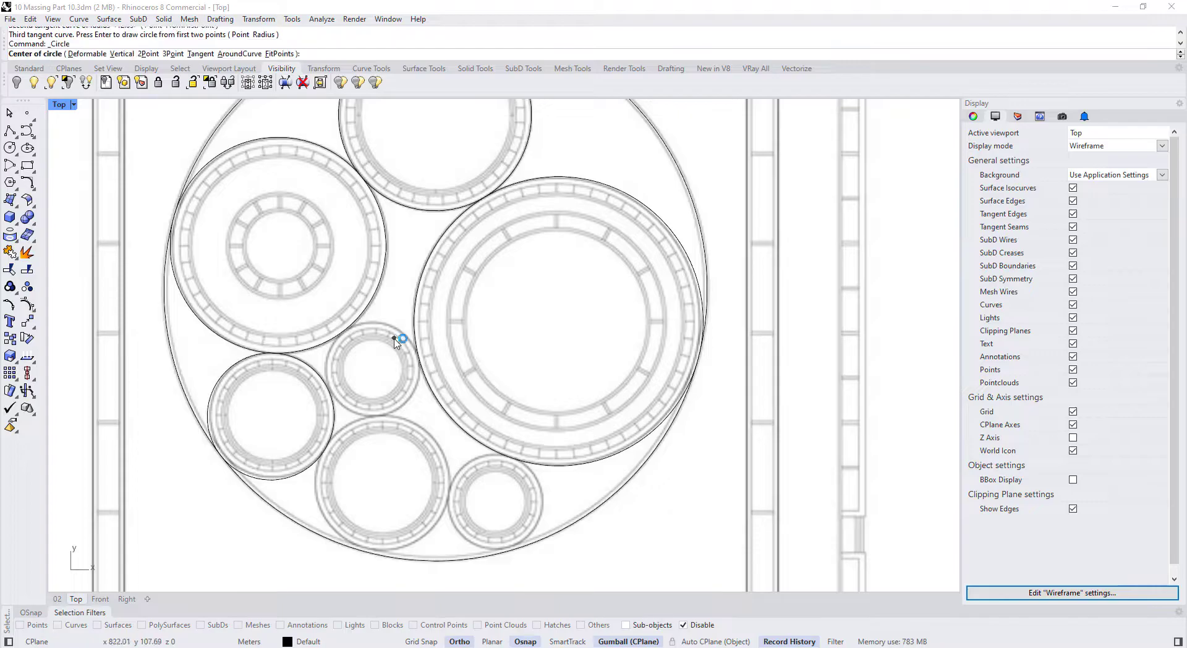
type("t")
key("Return")
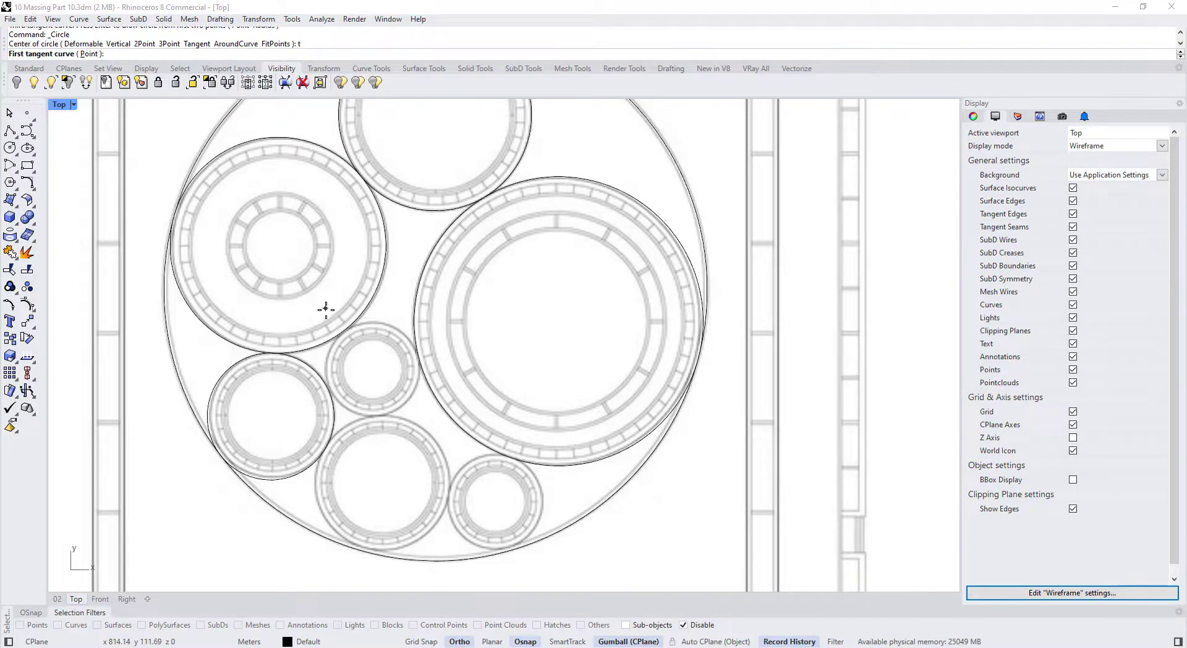
left_click(342, 332)
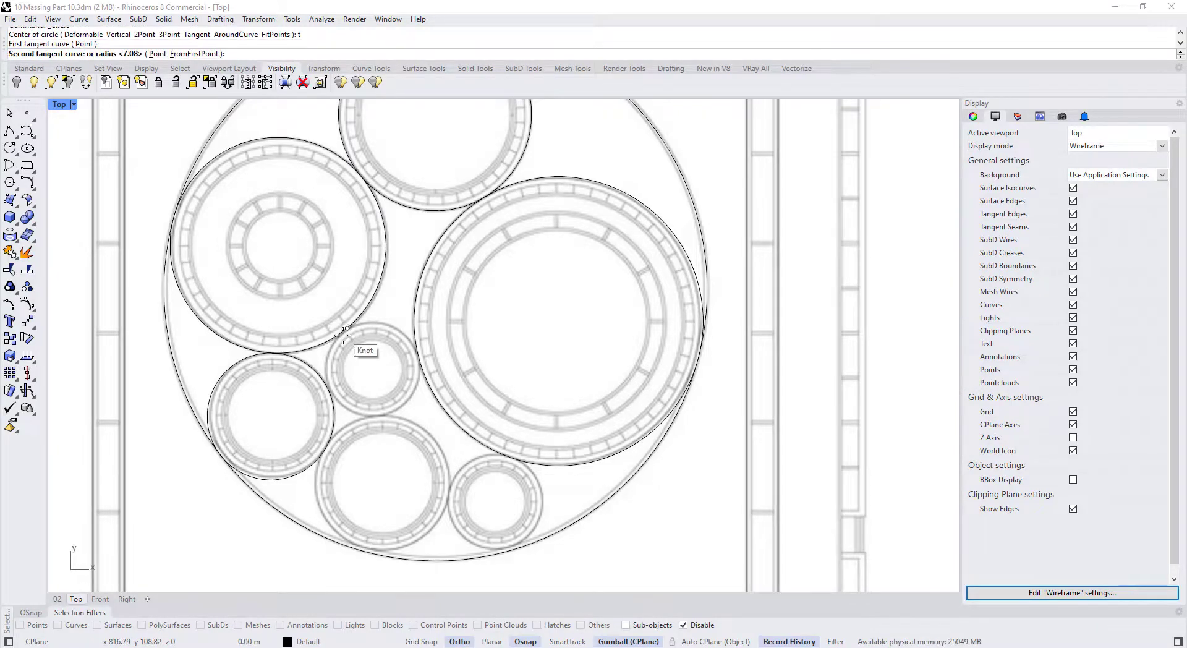
left_click(329, 388)
left_click(420, 357)
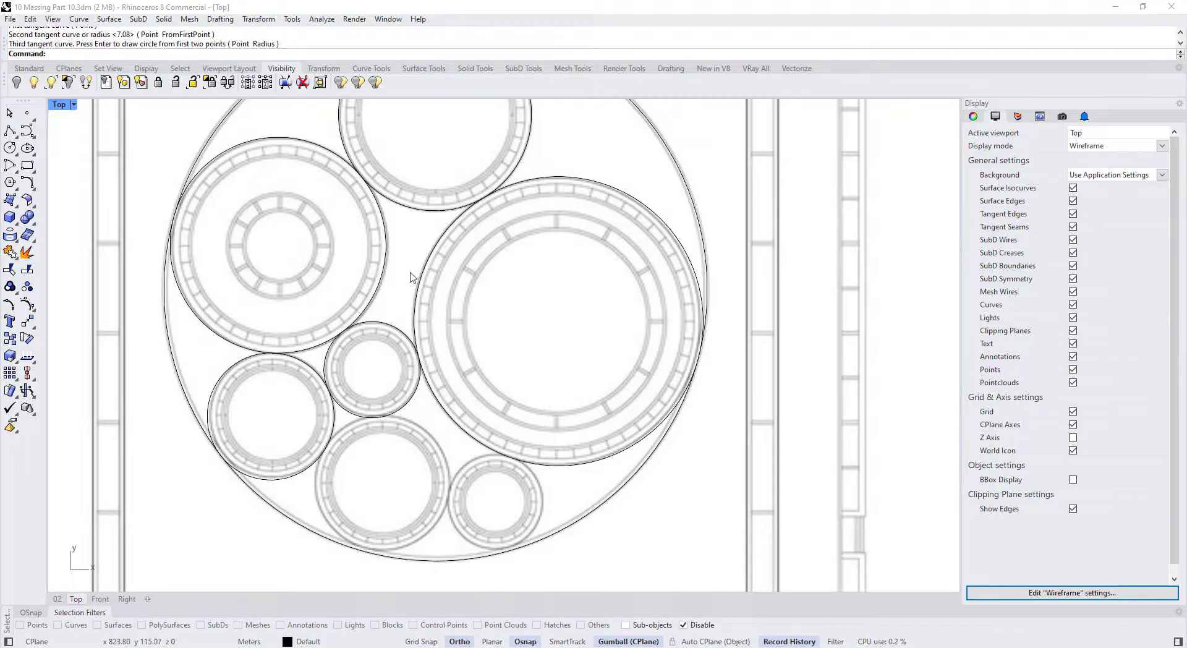
scroll(397, 443, "down", 2)
scroll(403, 424, "up", 2)
Trace the lower-middle and bottom-right rooms with three-tangent circles
key("Return")
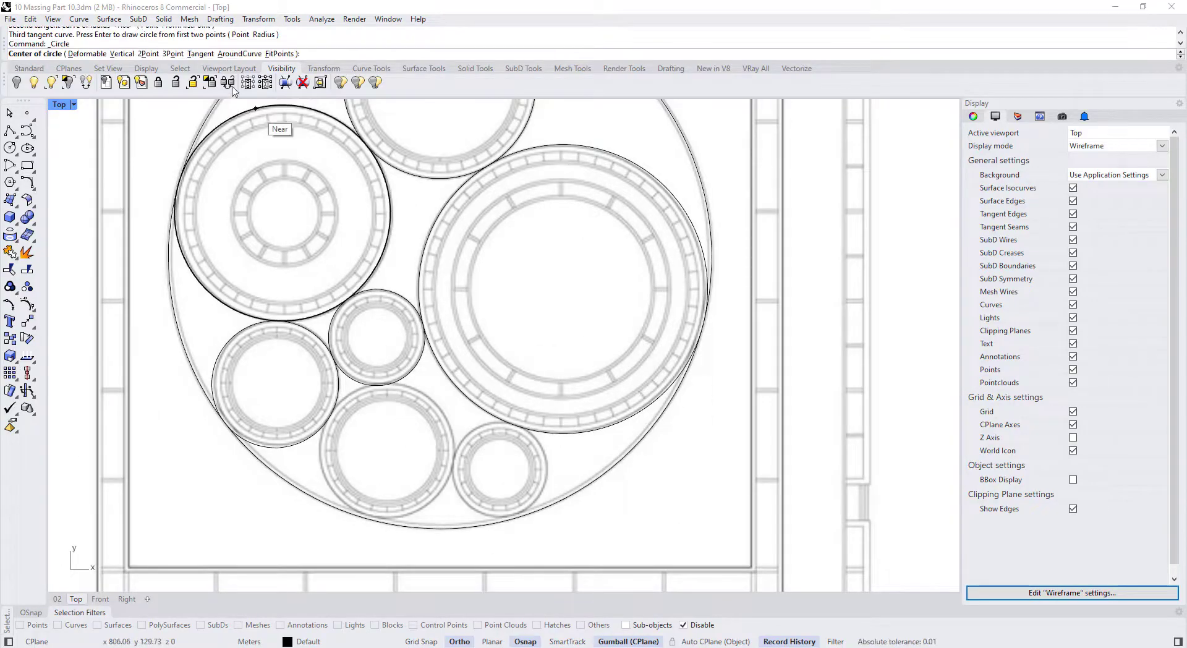
left_click(200, 54)
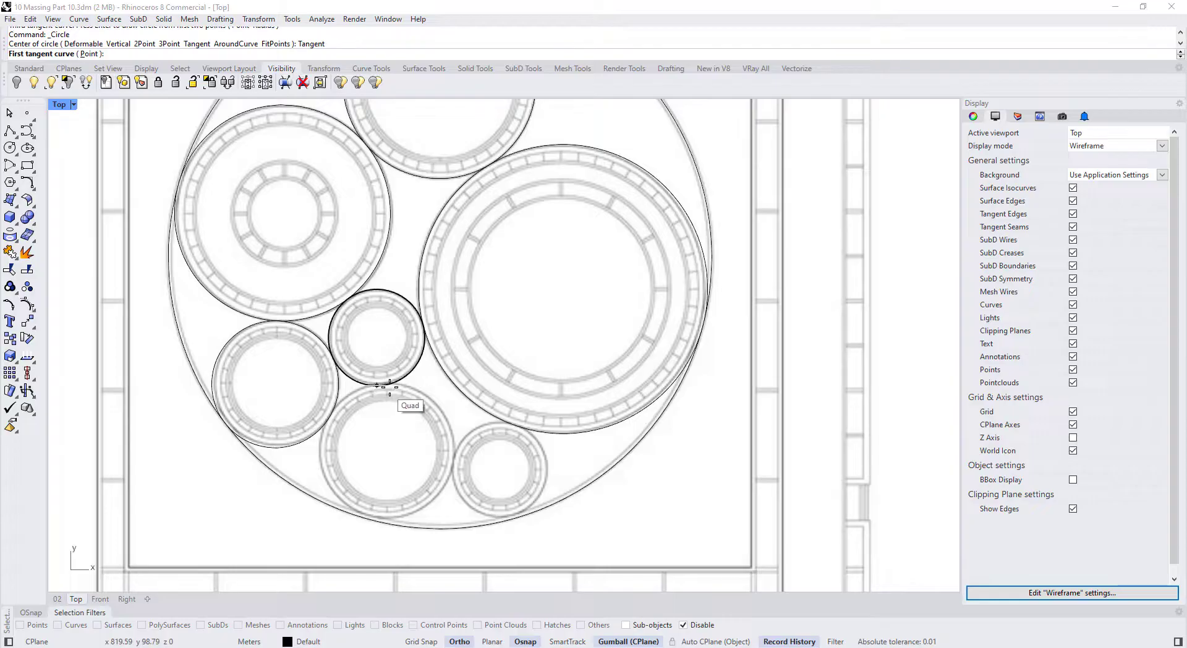
left_click(371, 518)
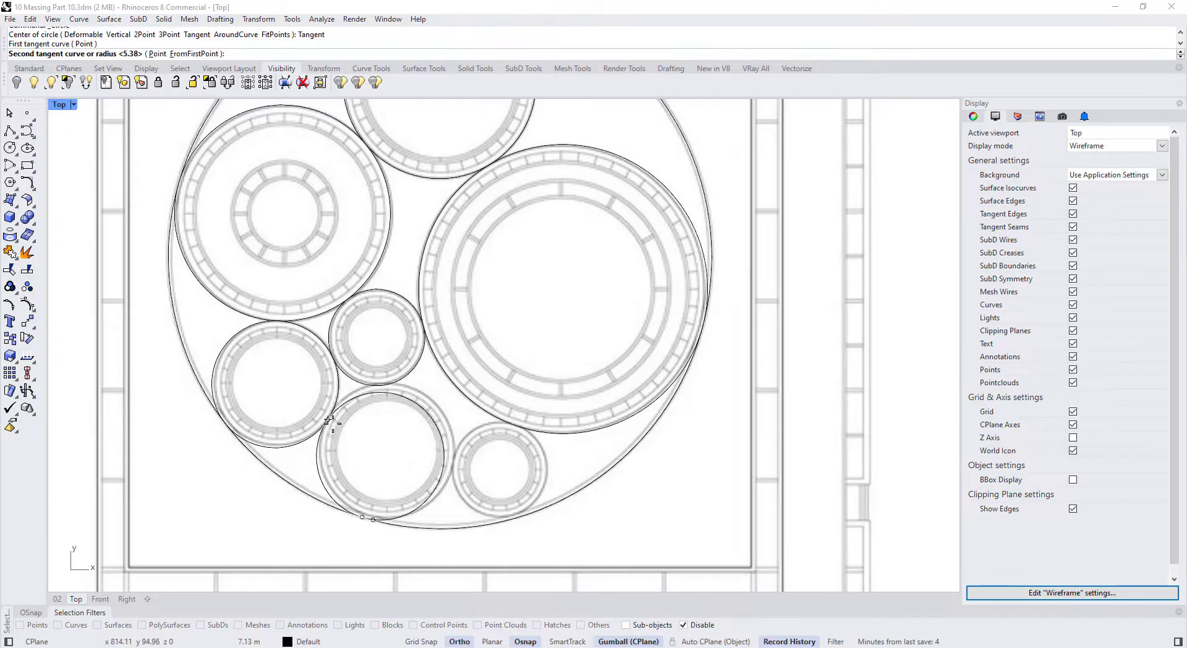
left_click(330, 418)
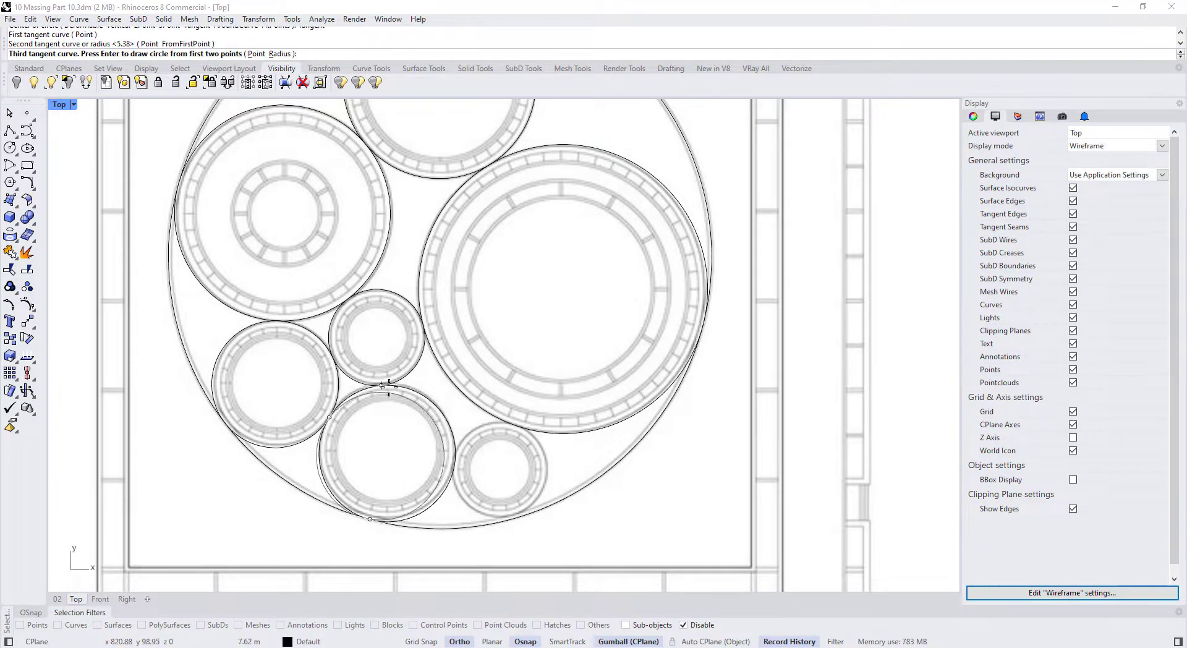
left_click(388, 385)
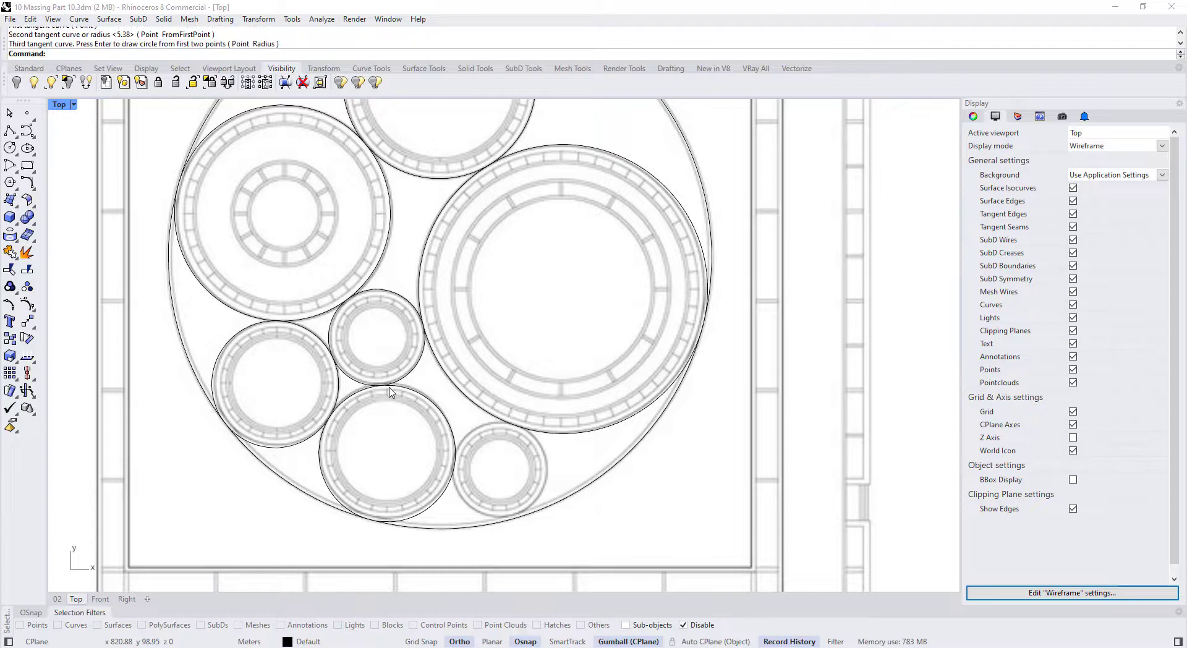
right_click(536, 474)
left_click(201, 55)
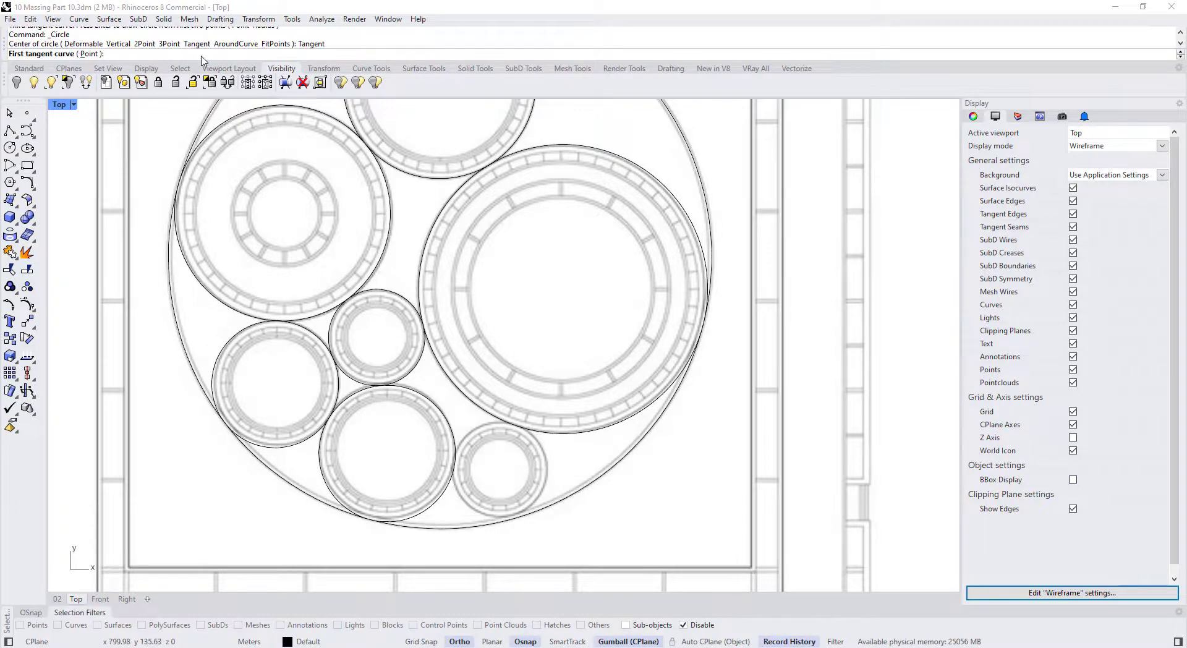
left_click(516, 518)
left_click(473, 470)
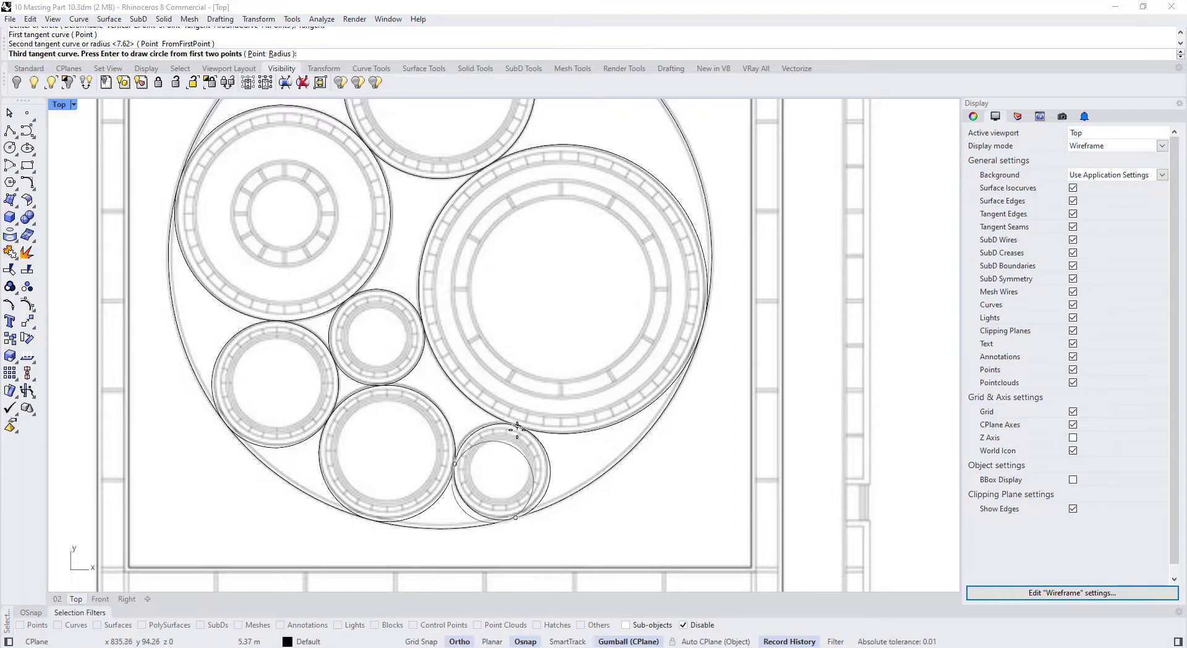
left_click(506, 432)
scroll(496, 454, "down", 3)
Select each traced circle to verify its fit, then pan to show the whole plan
left_click(521, 437)
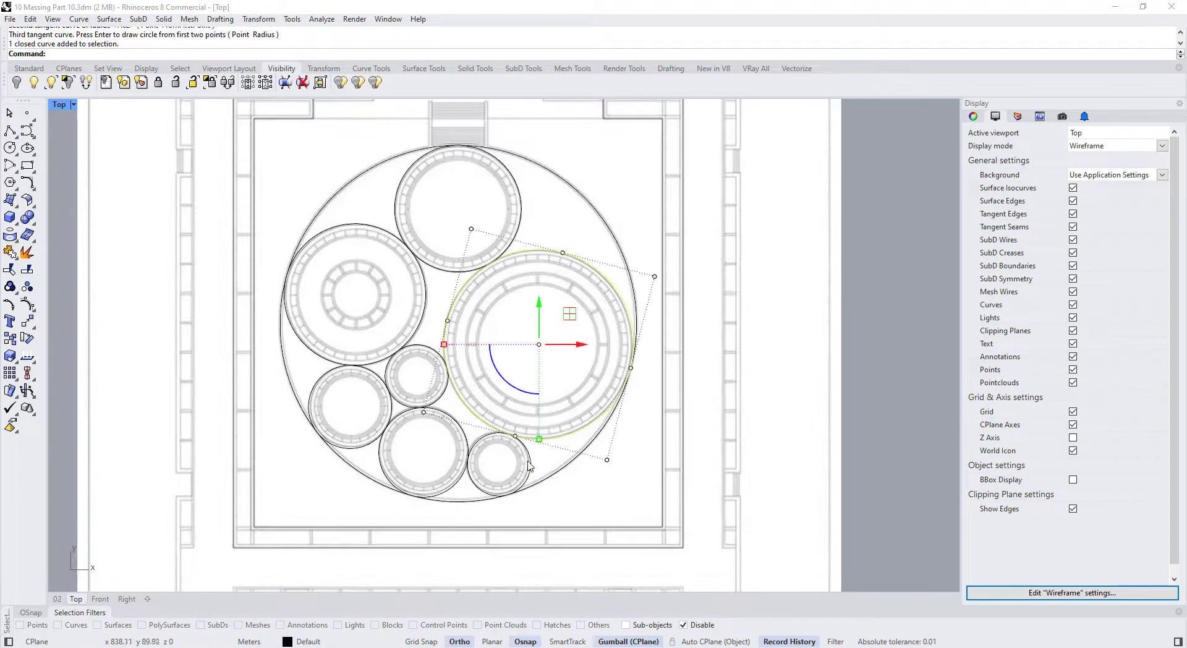
left_click(473, 447)
left_click(457, 425)
left_click(438, 400)
left_click(428, 319)
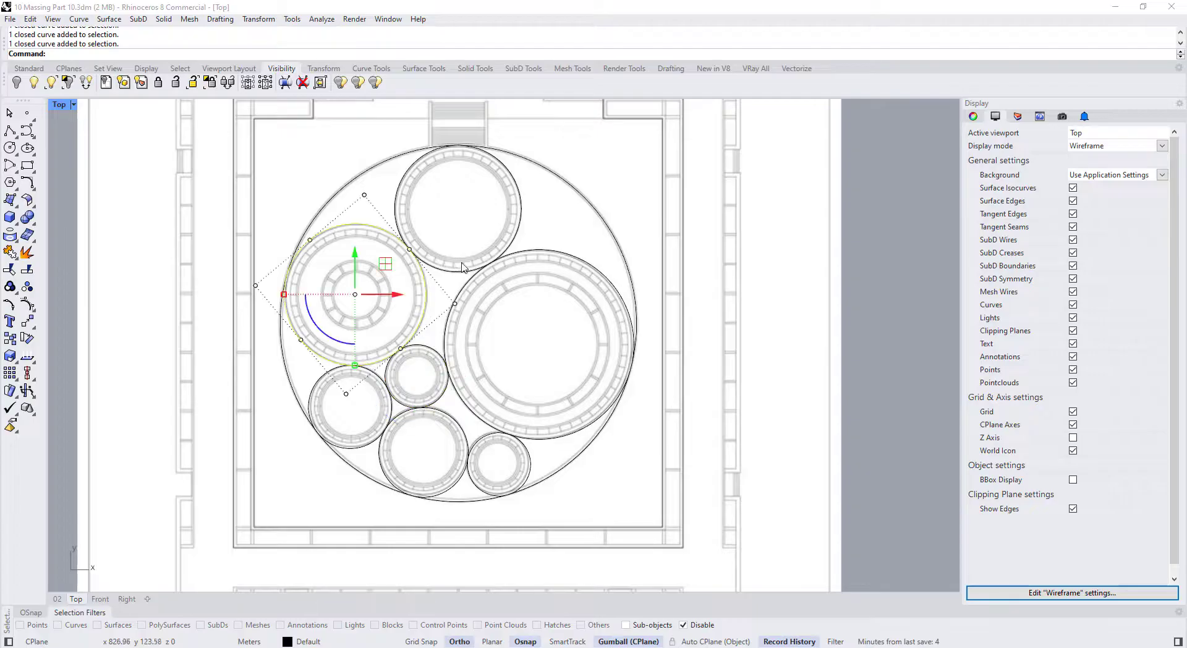
left_click(464, 270)
left_click(456, 302)
left_click(373, 375)
scroll(374, 375, "down", 2)
right_click_drag(374, 373, 347, 335)
Clear the selection and enable the Cen object snap
left_click(320, 382)
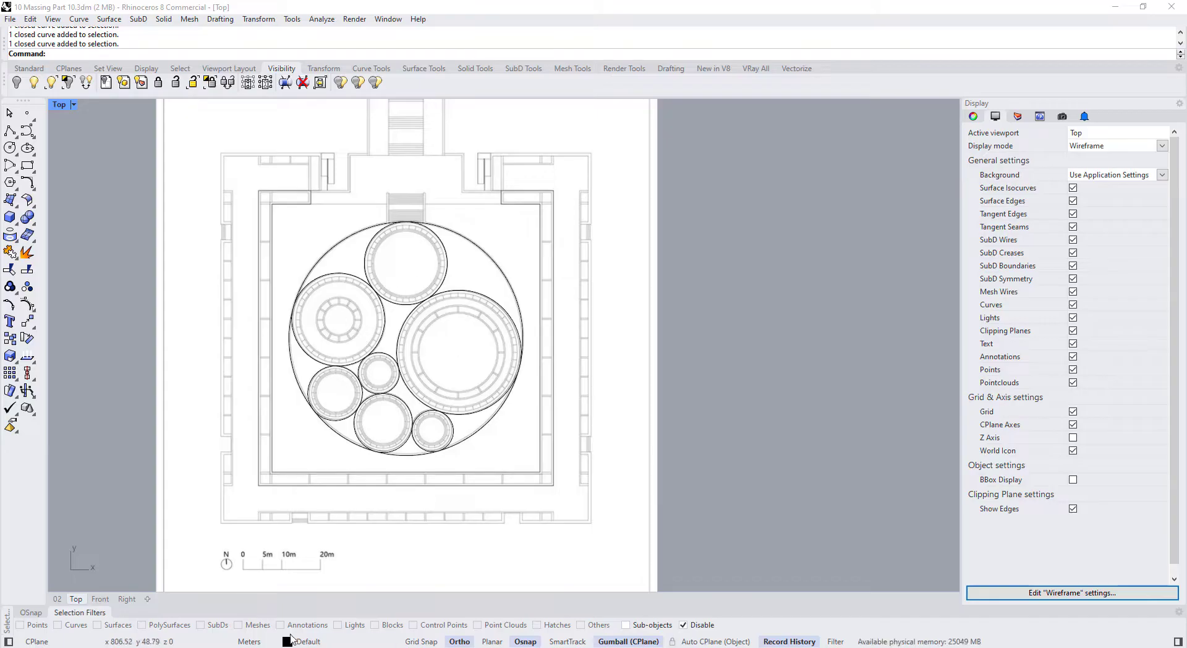
left_click(34, 615)
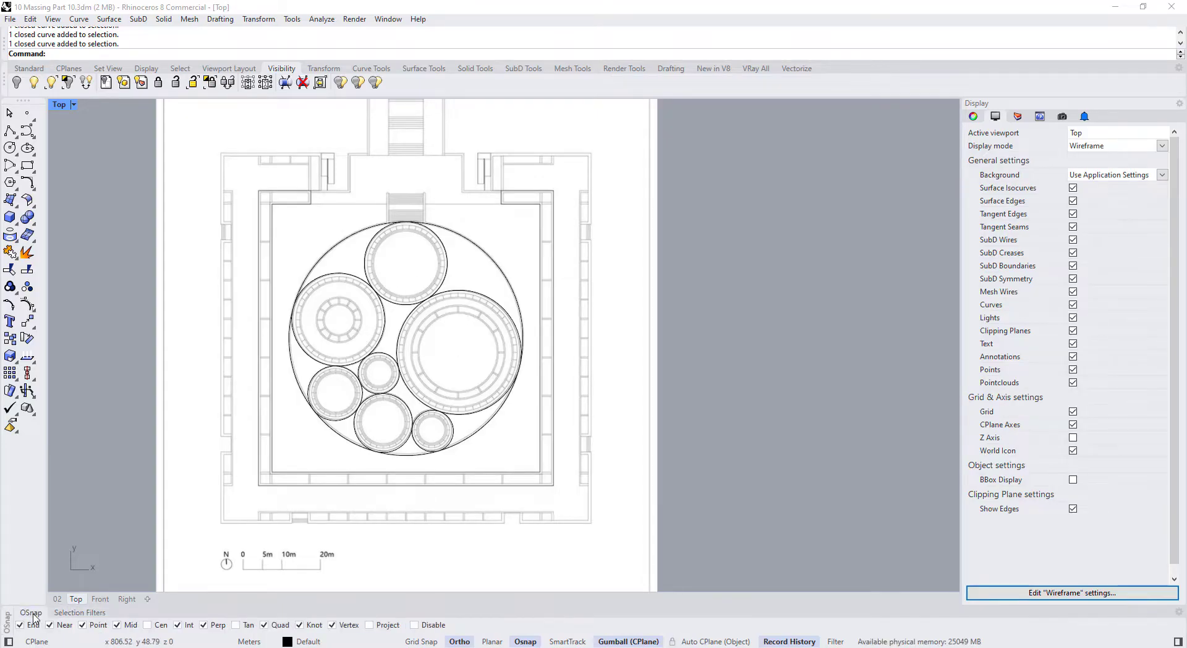
left_click(150, 626)
Place points at the centres of the left, large right and top rooms
type("Point")
key("Return")
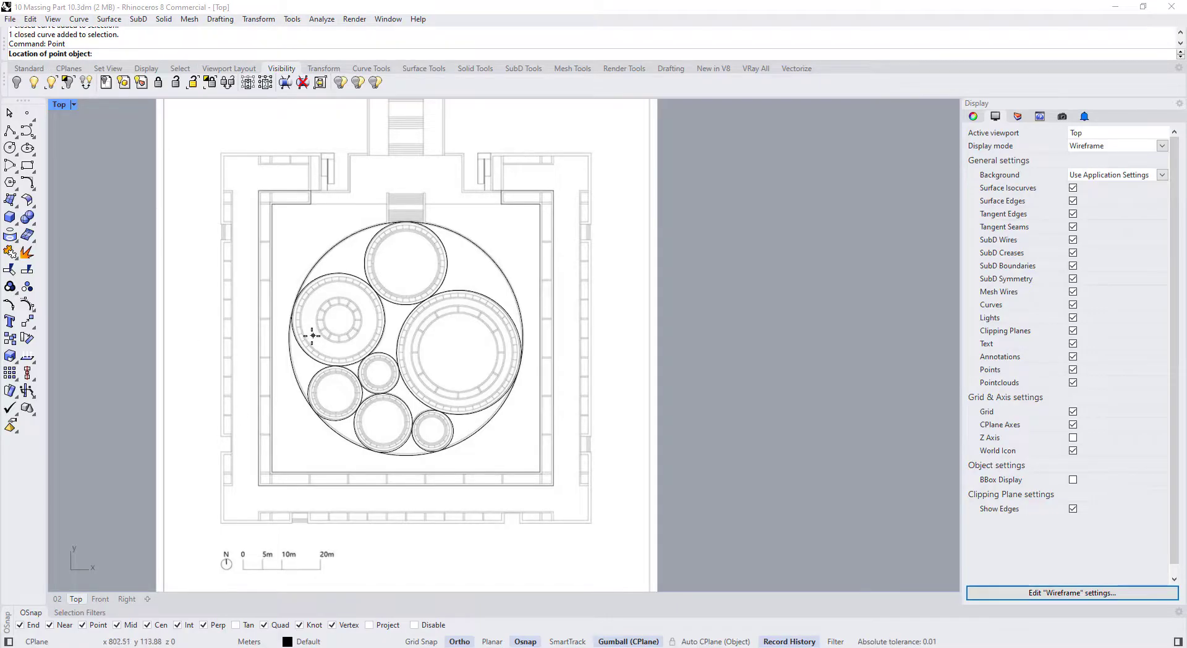
scroll(312, 335, "up", 2)
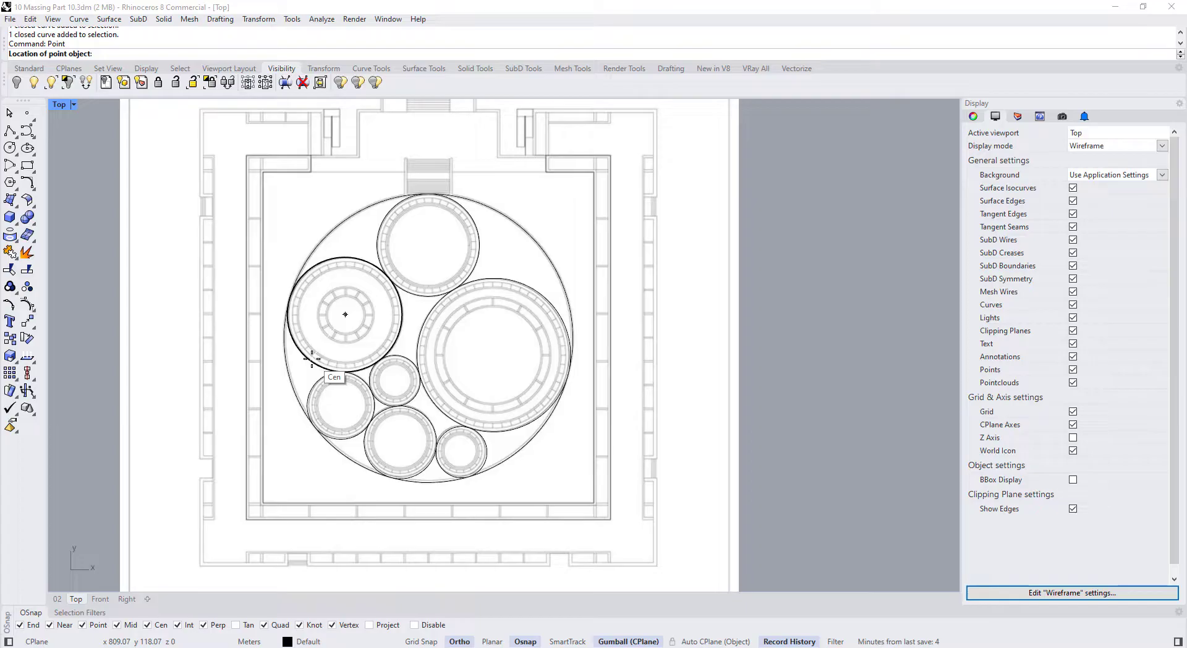
scroll(311, 359, "up", 1)
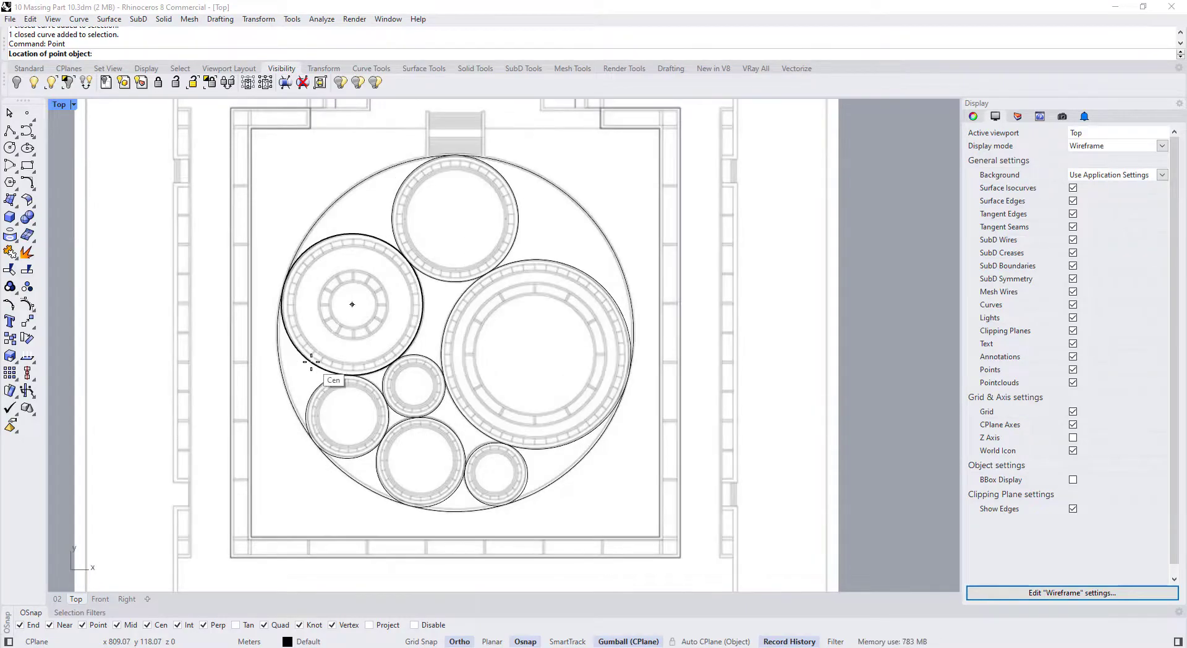
left_click(311, 363)
right_click(433, 342)
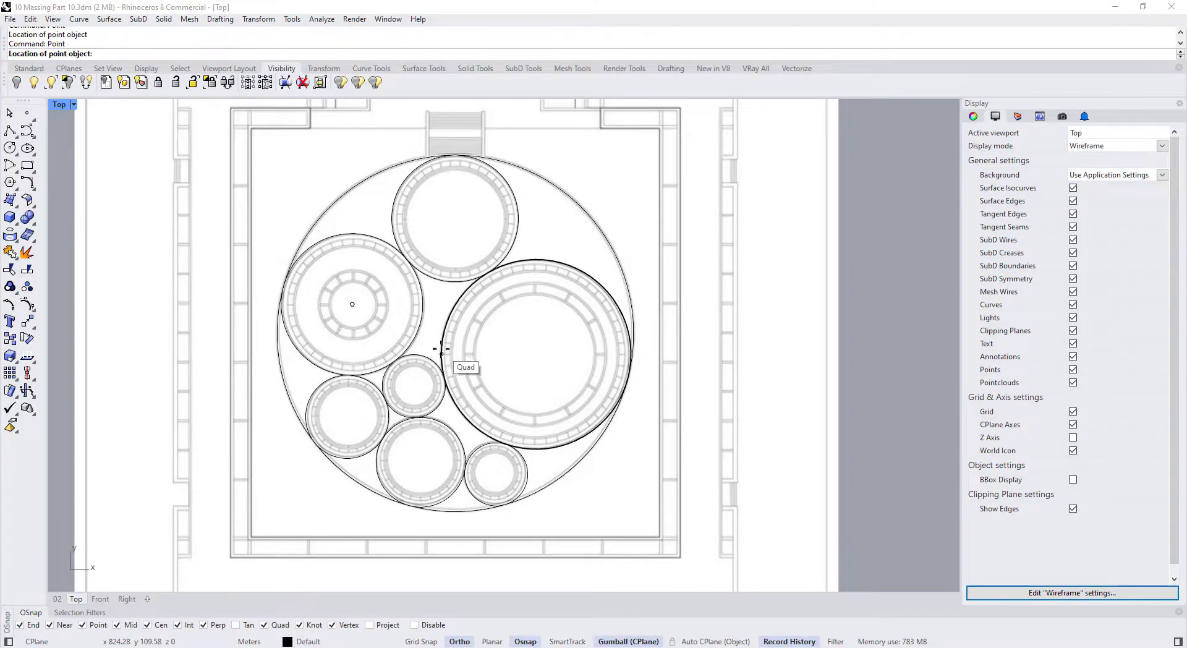
left_click(450, 316)
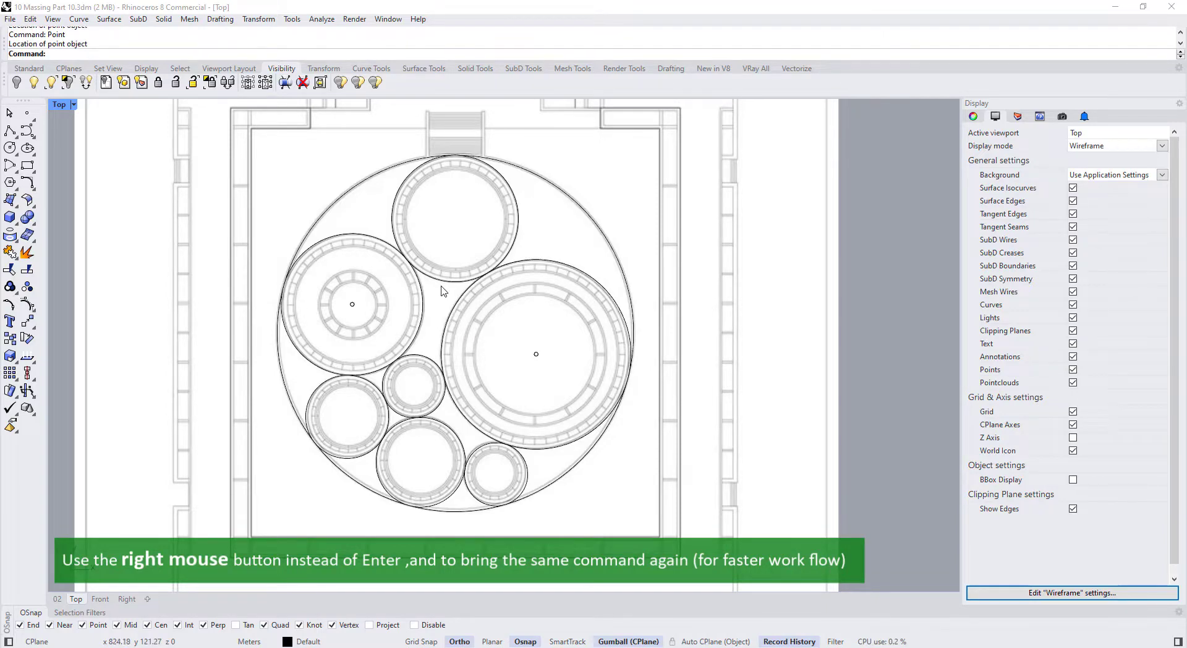
right_click(442, 291)
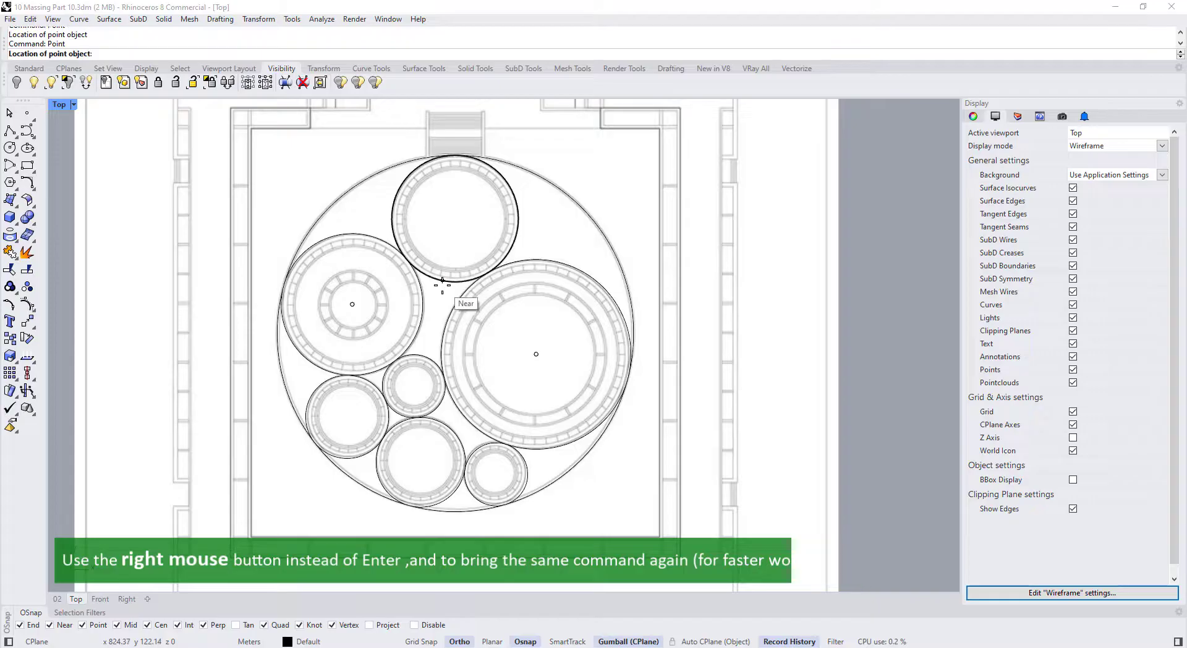
left_click(510, 248)
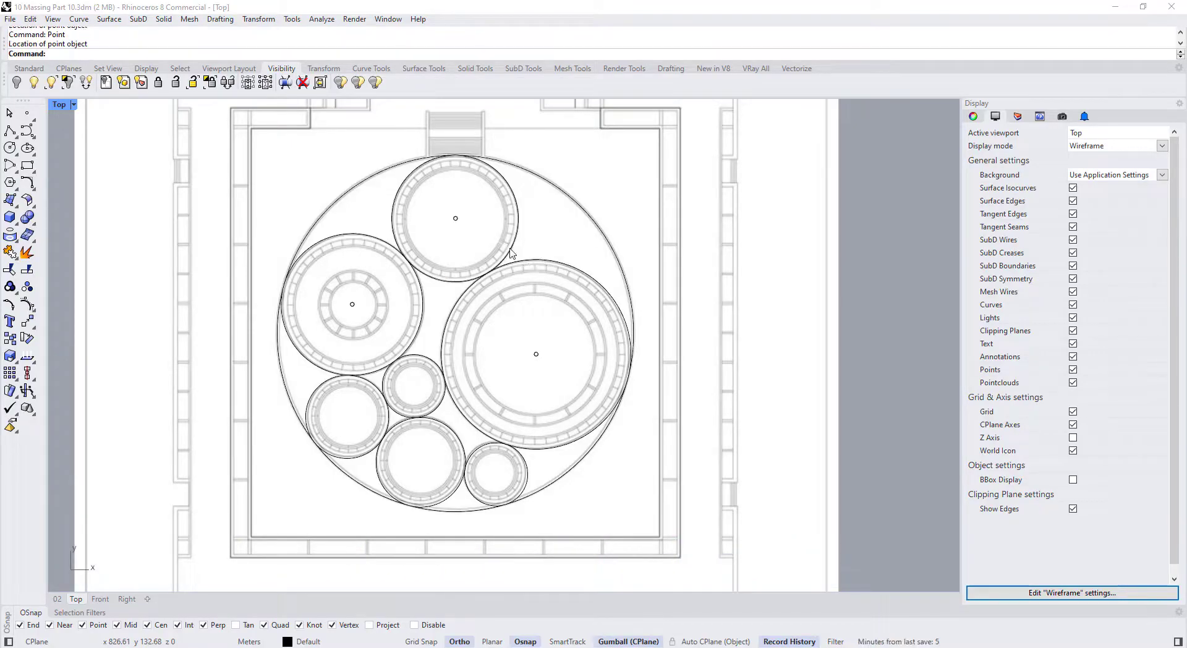
right_click(431, 345)
Place points at the centres of the middle, bottom, lower-right and lower-left rooms
scroll(430, 374, "up", 2)
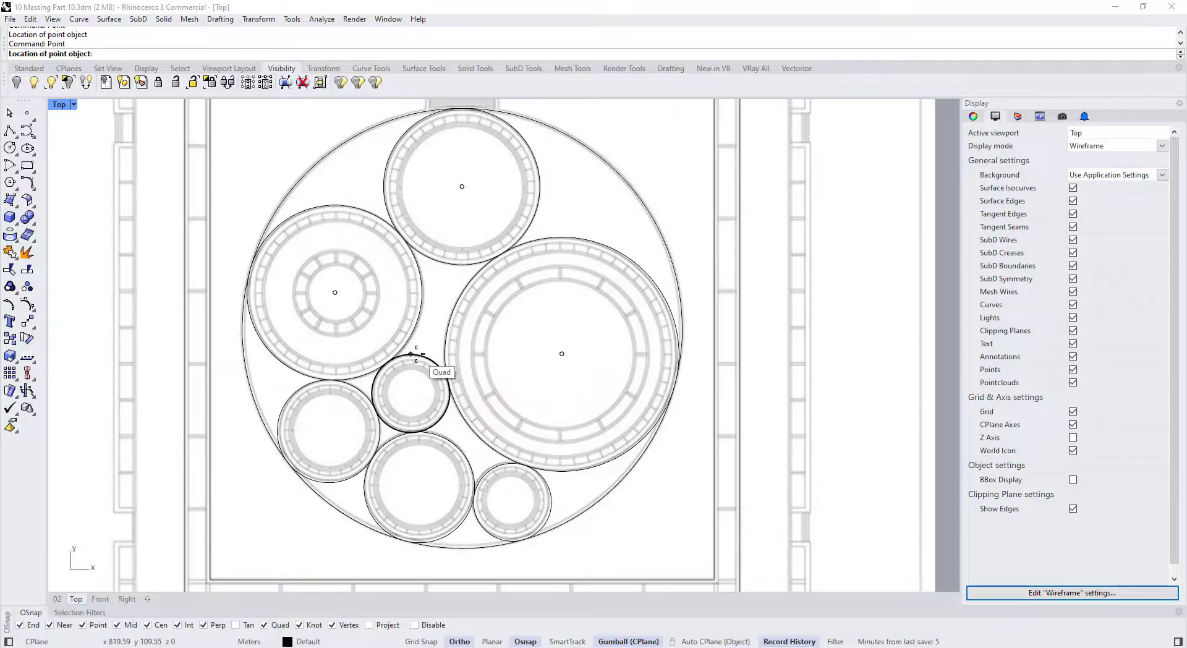
left_click(432, 403)
right_click(424, 465)
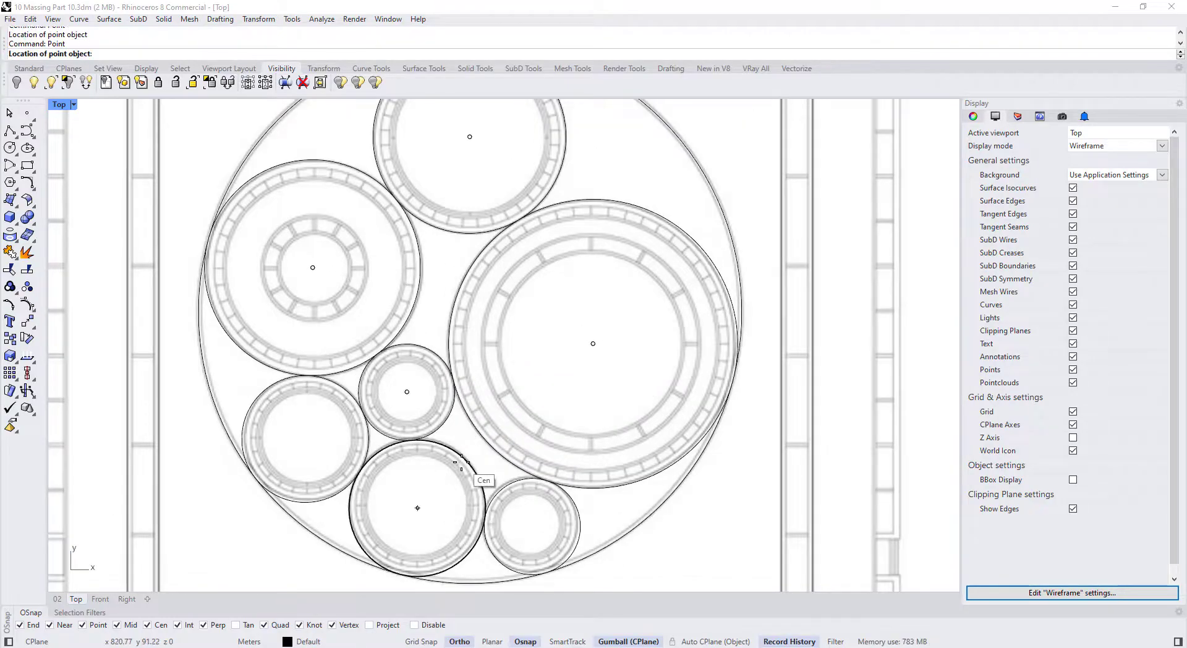
left_click(486, 480)
right_click(521, 502)
left_click(521, 502)
right_click(334, 453)
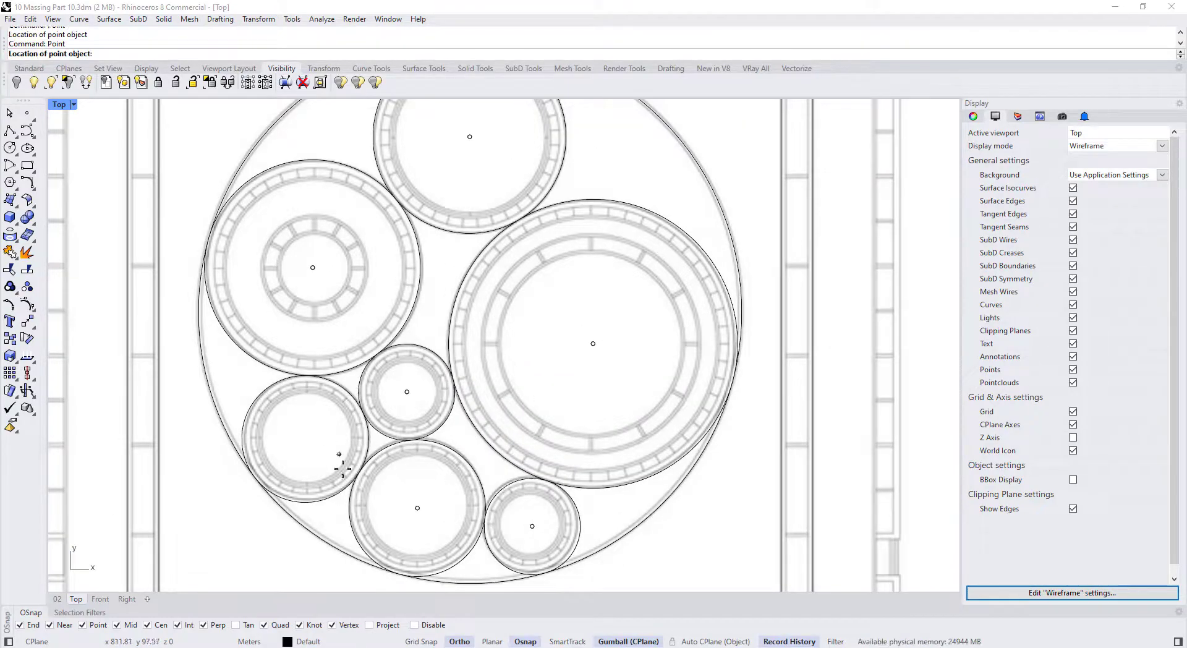
left_click(331, 485)
scroll(389, 393, "down", 3)
left_click(344, 417)
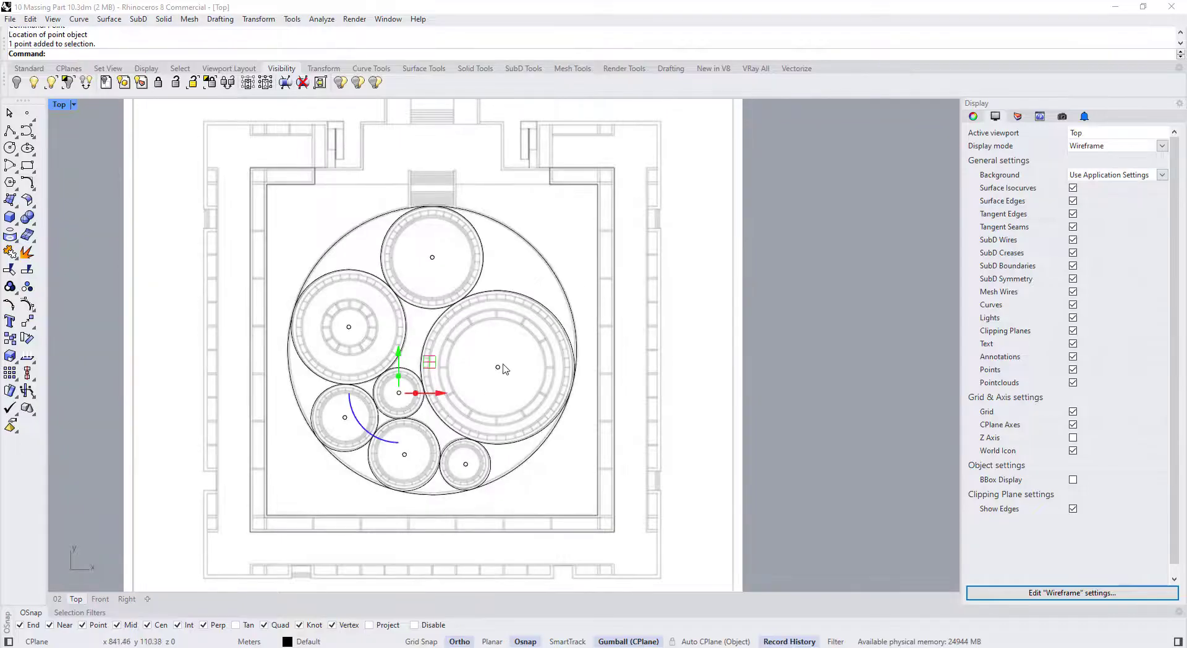
Draw a horizontal polyline from the left room's centre point to its circle's edge
left_click(498, 367)
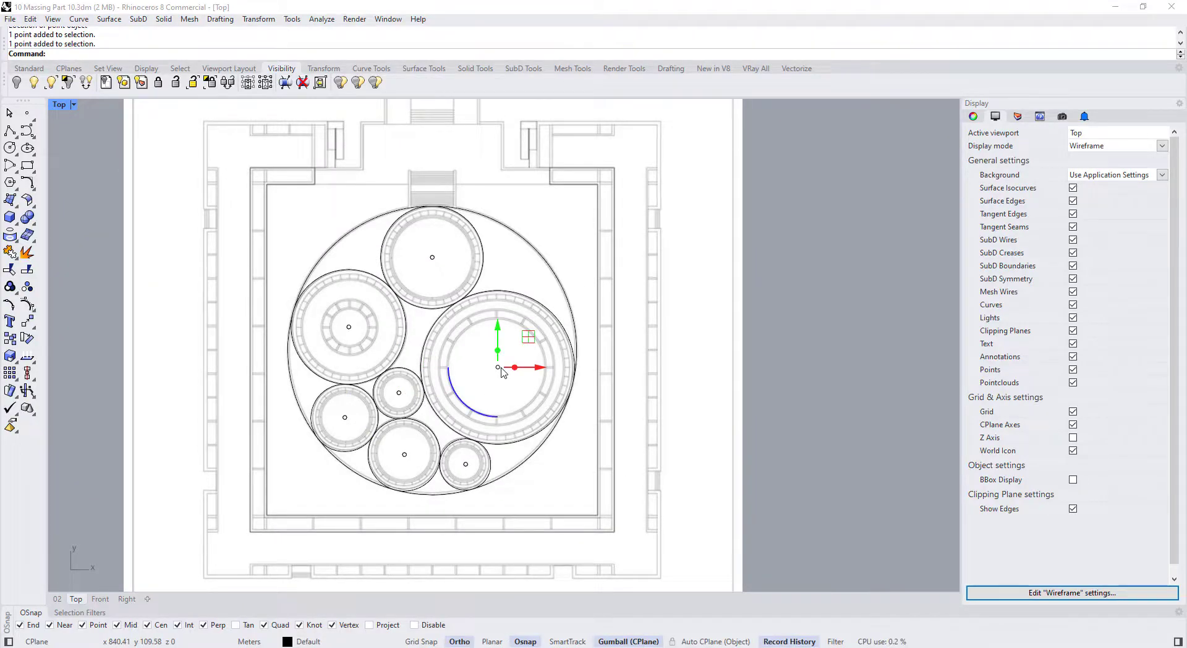
key("Escape")
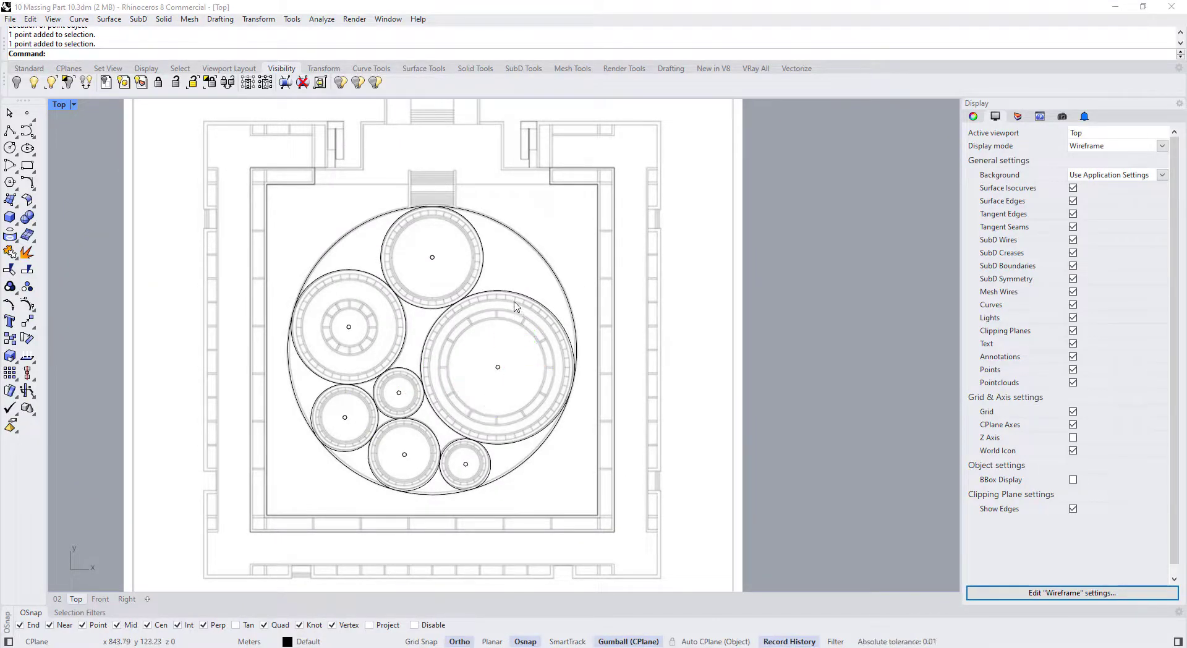
left_click(408, 337)
scroll(371, 324, "up", 1)
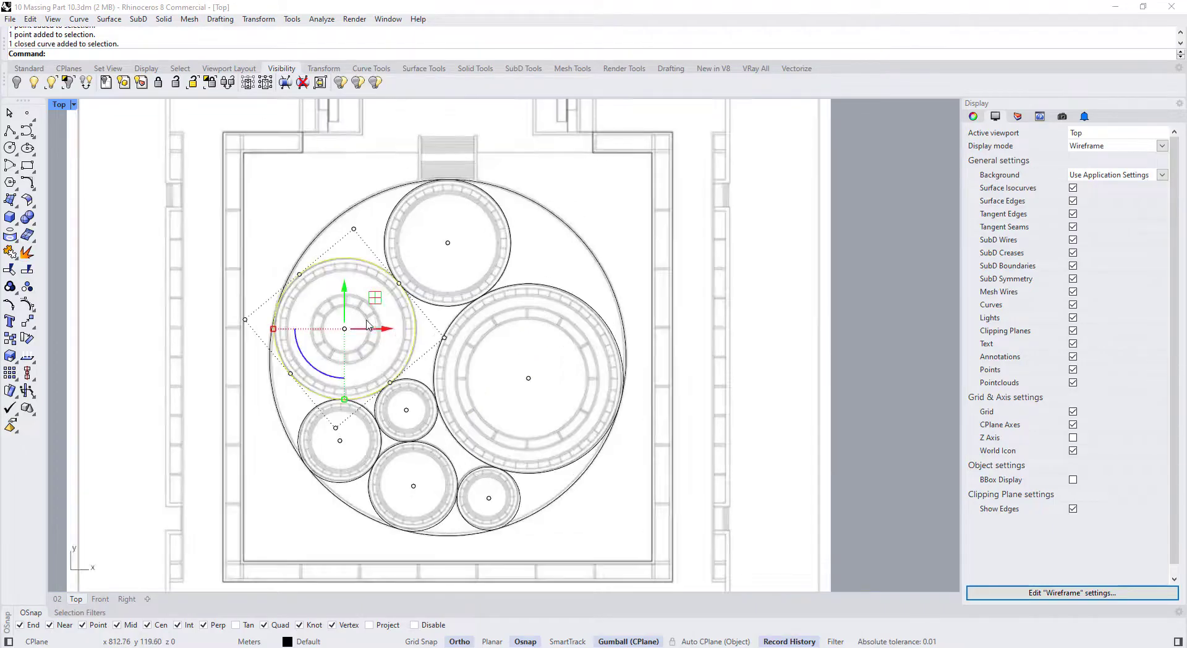
left_click(10, 130)
left_click(344, 328)
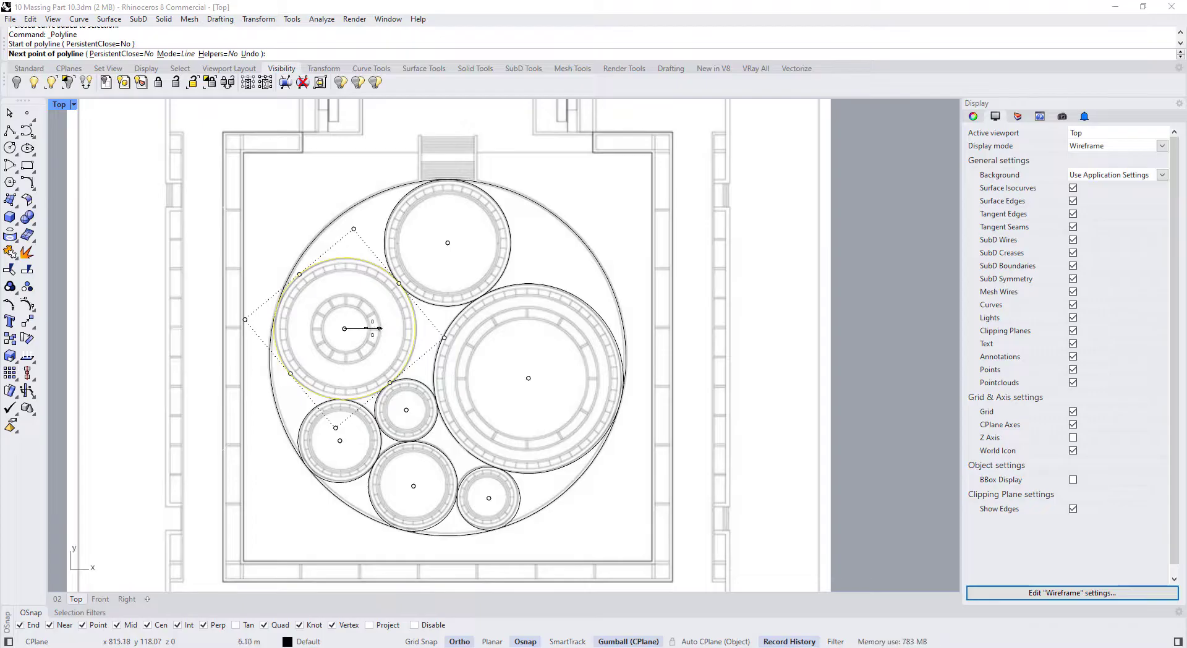
scroll(392, 328, "up", 1)
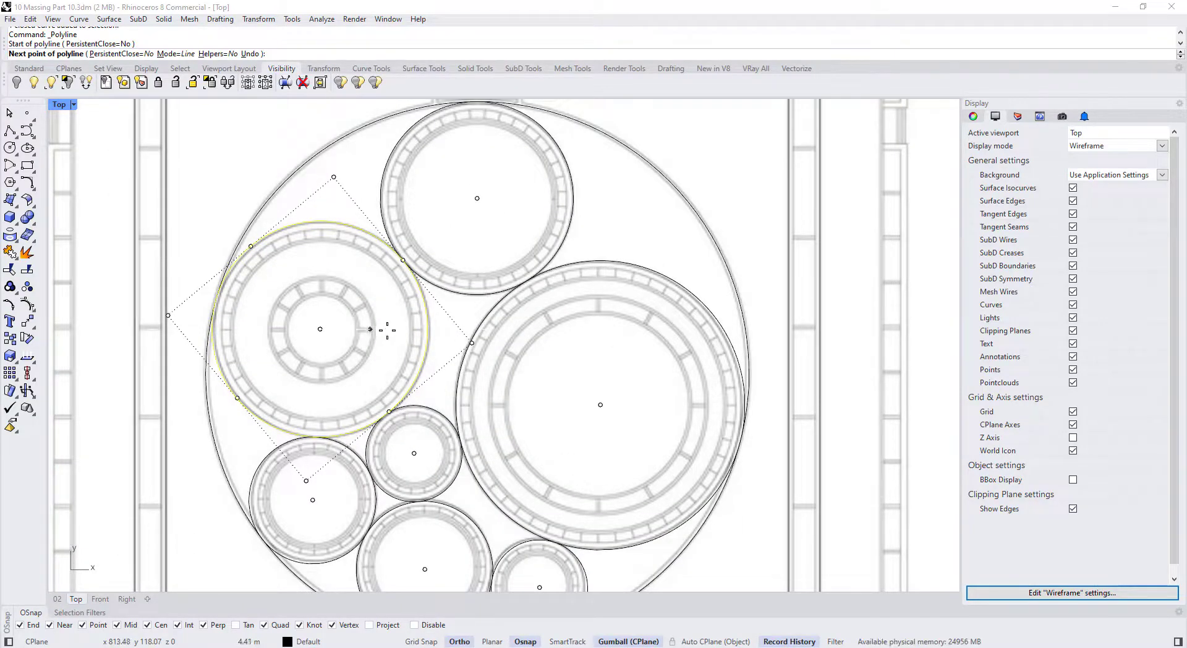
scroll(387, 329, "up", 3)
left_click(467, 342)
key("Return")
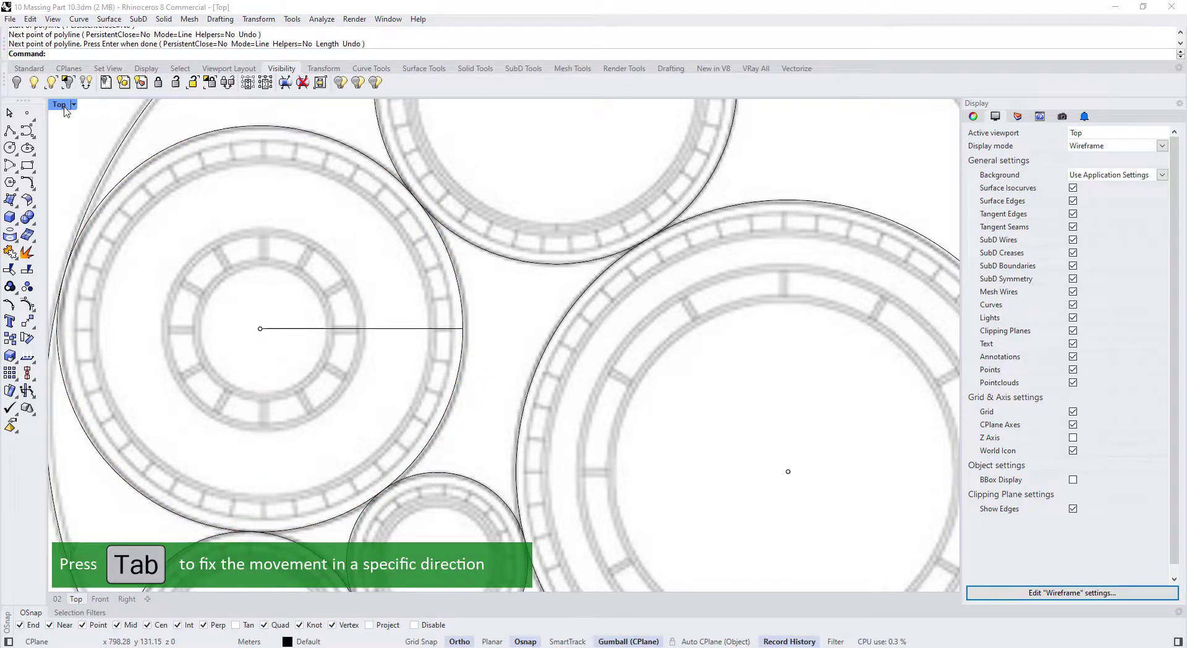
scroll(296, 192, "down", 3)
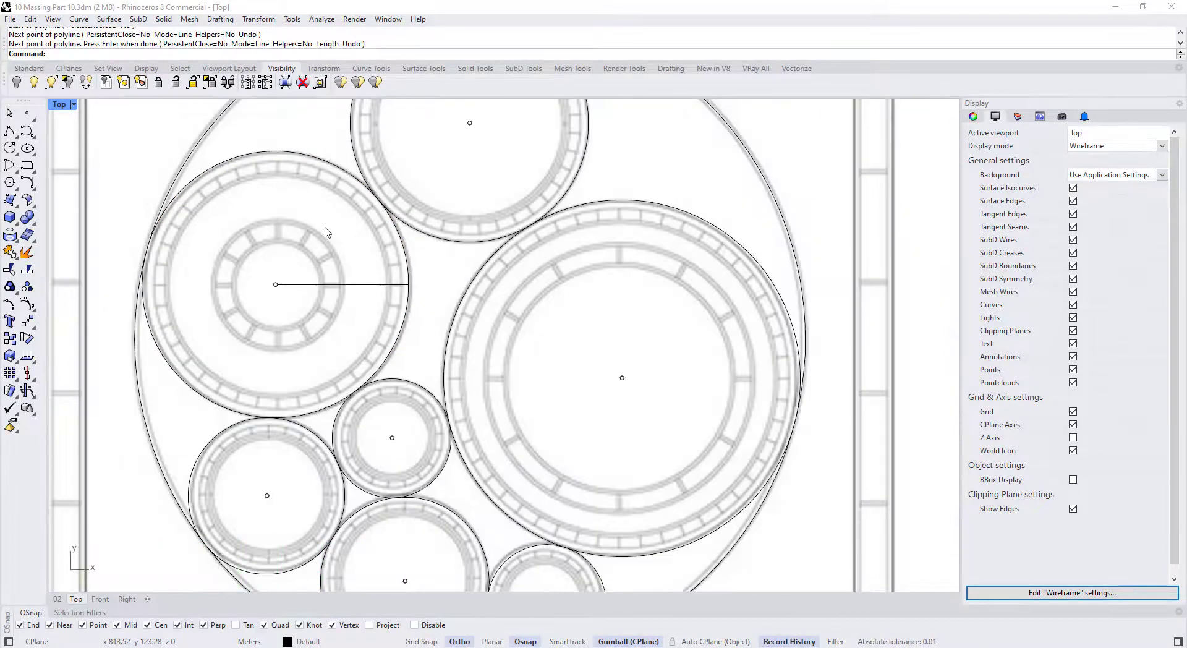
Make the 02 perspective viewport active and orbit it down toward the circles
key("ctrl+Tab")
key("ctrl+Tab")
key("ctrl+Tab")
key("ctrl+Tab")
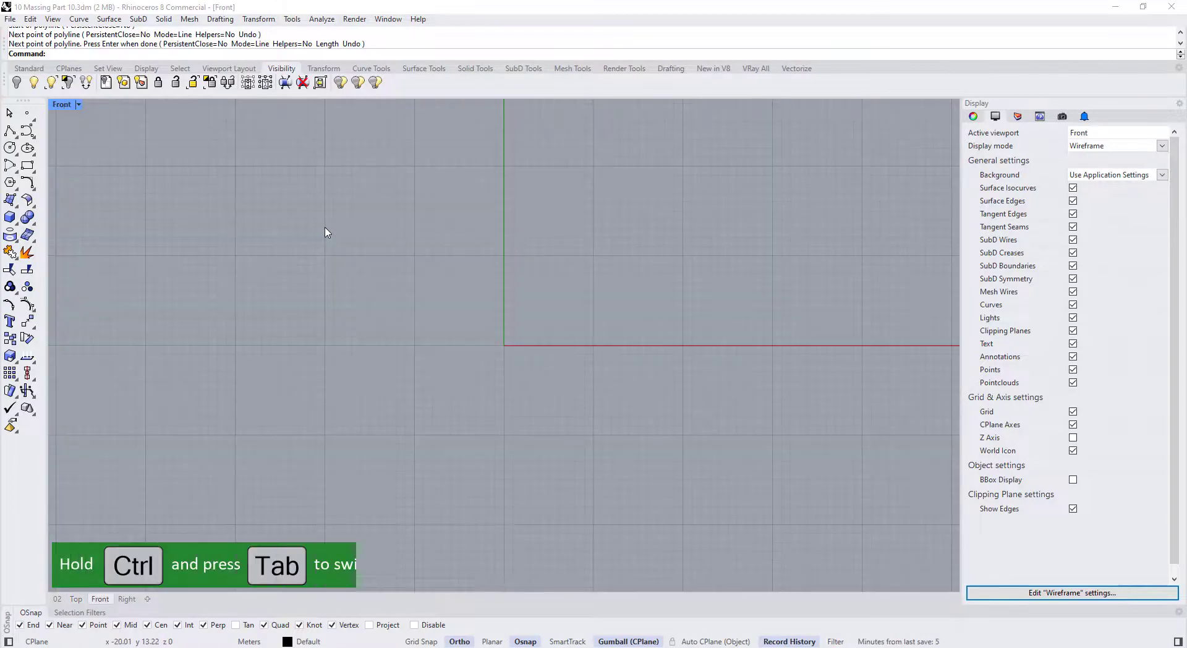
key("ctrl+Tab")
key("ctrl+Tab")
key("ctrl+Tab")
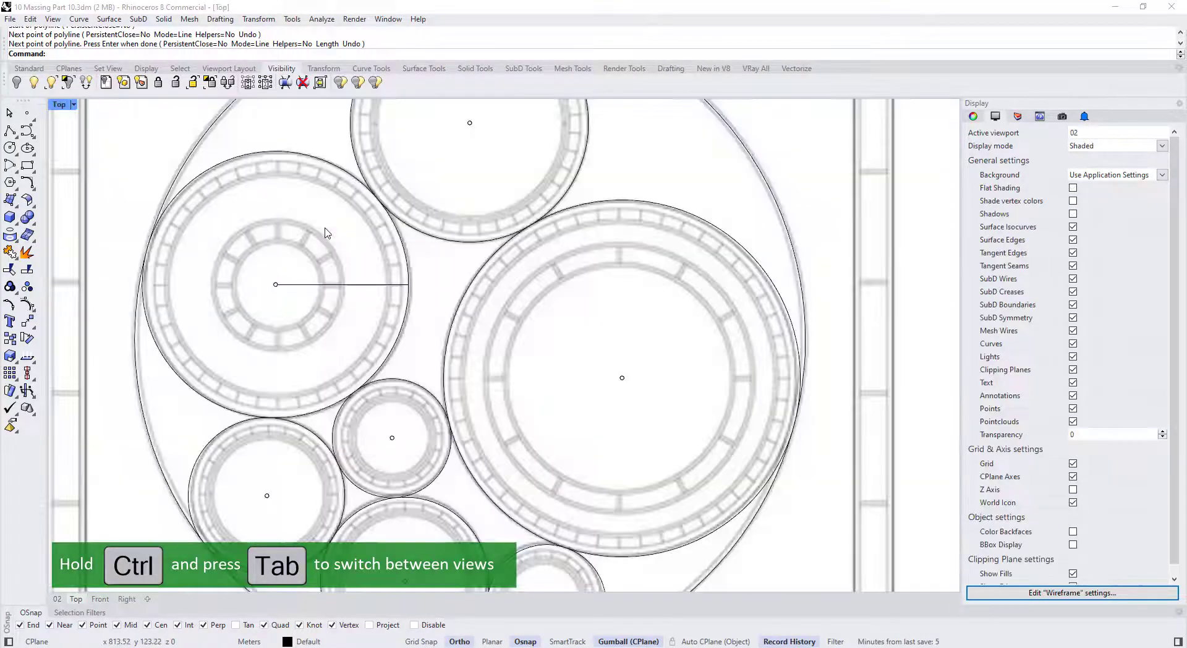
key("ctrl+Tab")
key("ctrl+Tab")
key("ctrl+Tab")
key("ctrl+Tab")
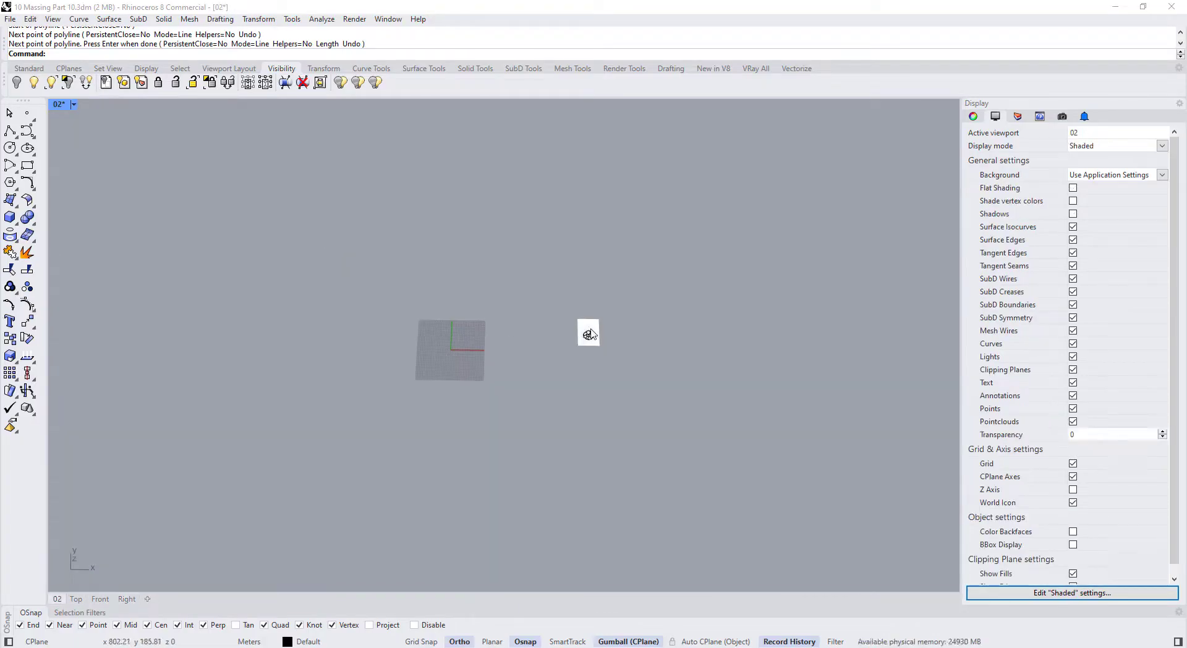
scroll(588, 335, "up", 6)
right_click_drag(577, 343, 520, 314)
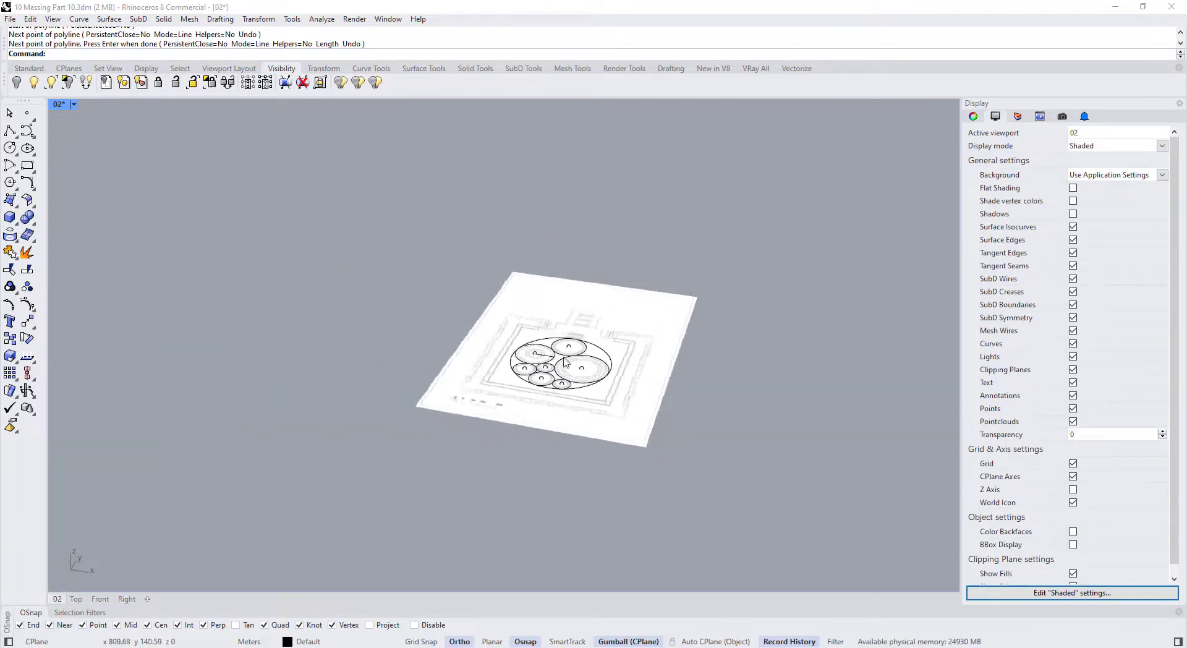
scroll(513, 334, "up", 13)
scroll(508, 383, "down", 4)
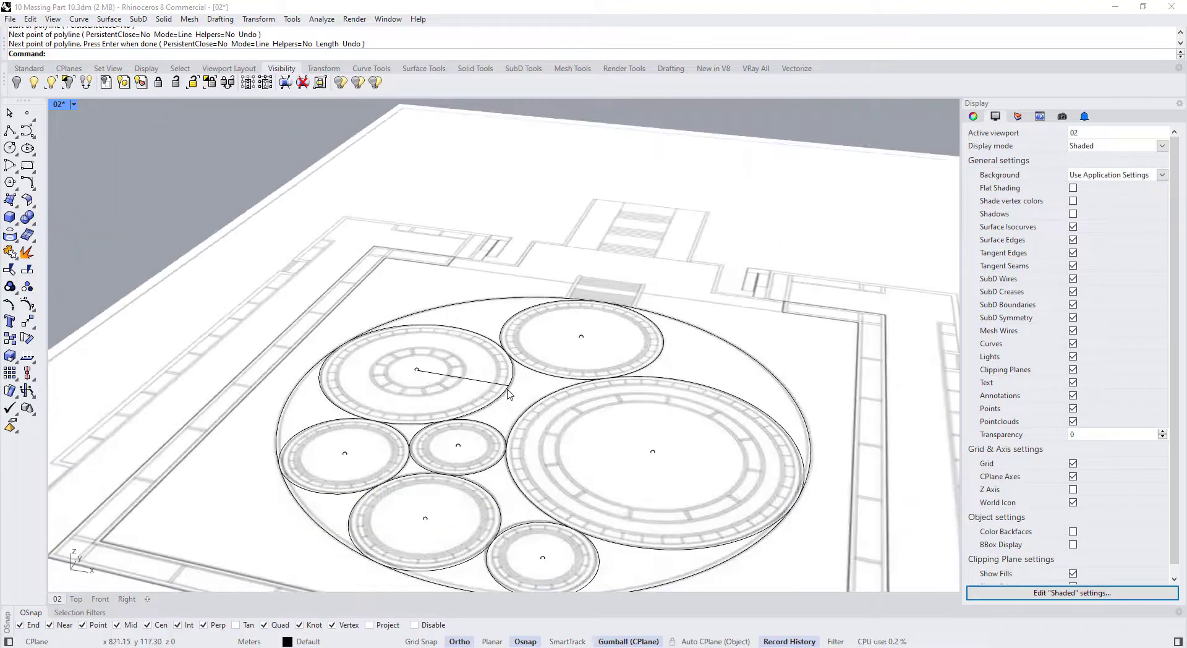
left_click(512, 388)
key("Escape")
Start a polyline at the radius line's outer end, heading vertically upward
left_click(15, 133)
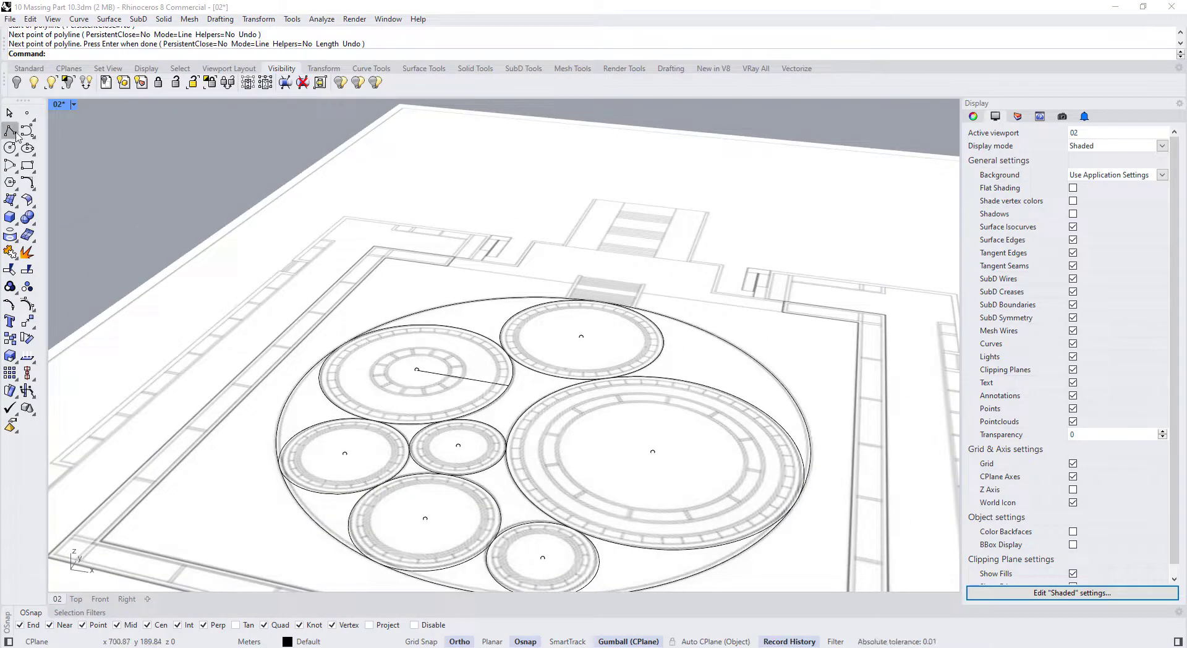
left_click(512, 385)
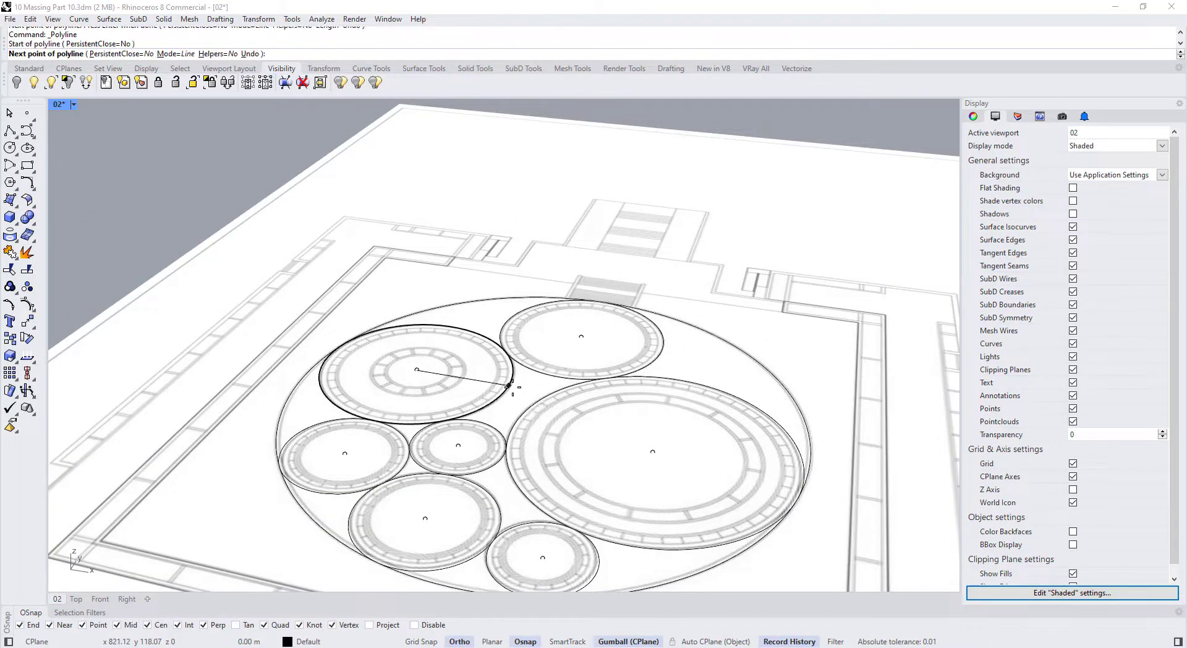
right_click_drag(512, 385, 518, 368)
scroll(518, 368, "down", 3)
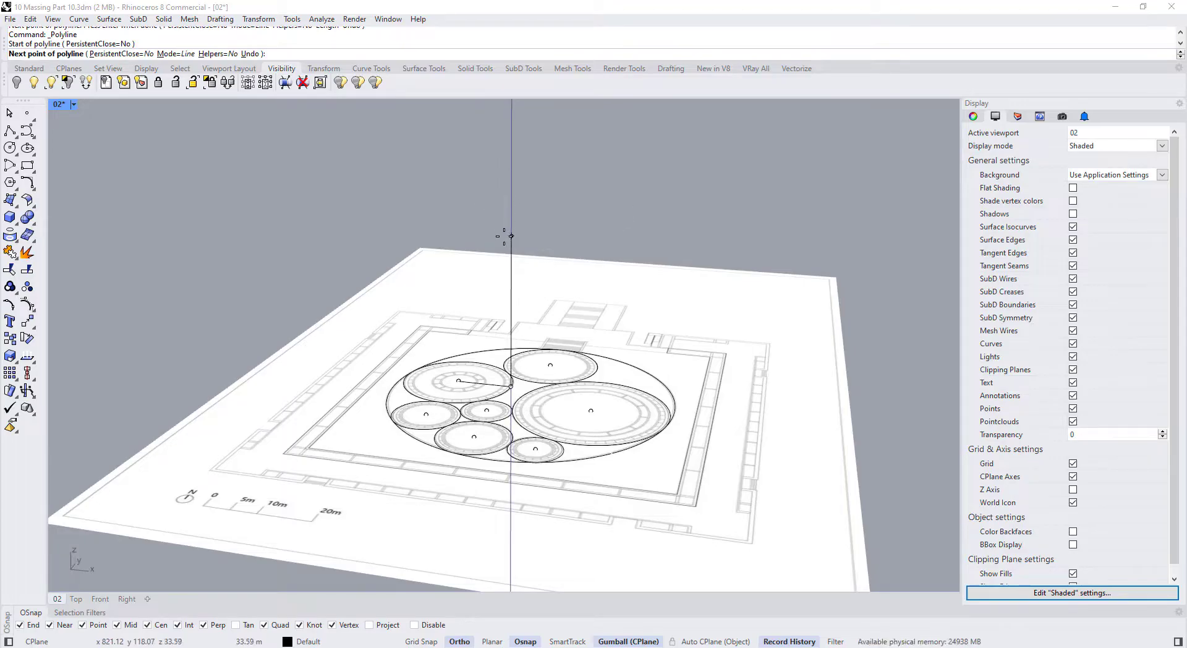
Finish the profile polyline with a 13 m vertical segment
right_click_drag(504, 299, 501, 336)
scroll(502, 335, "up", 6)
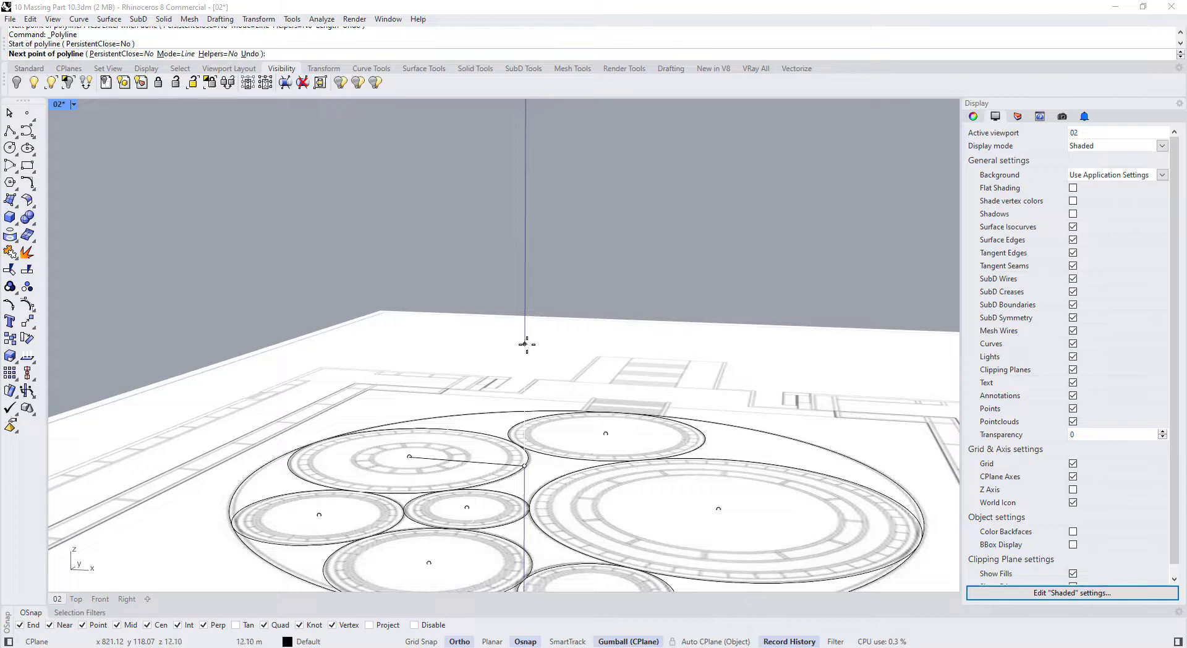
key("Return")
key("Return")
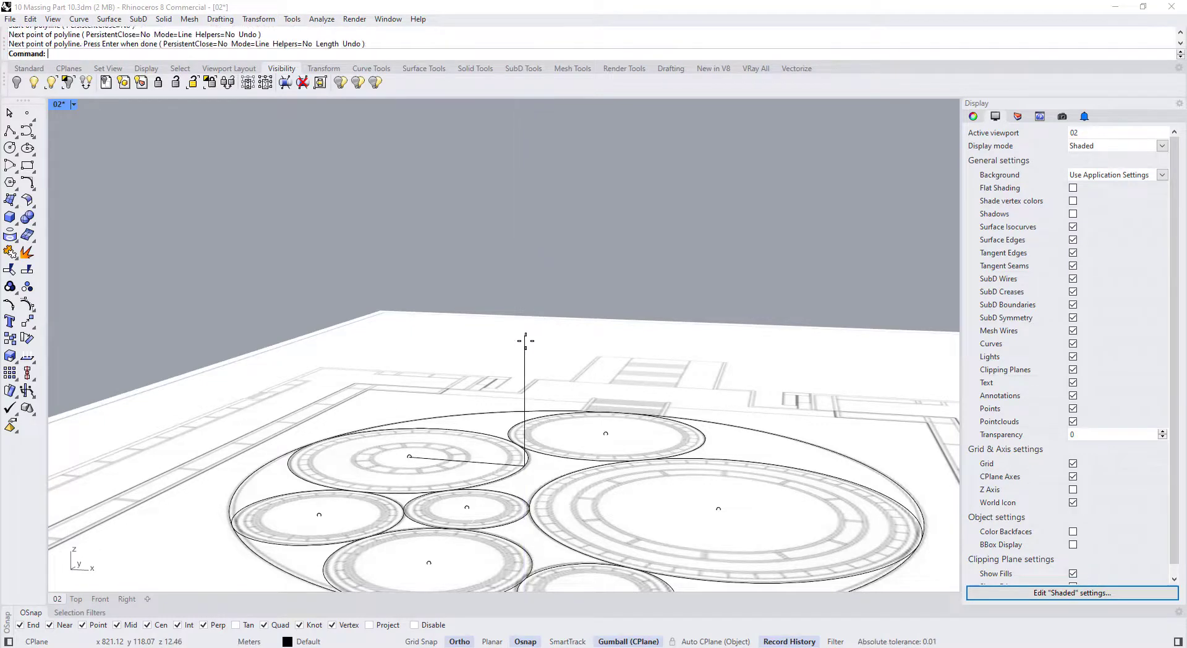
scroll(525, 335, "down", 1)
Turn on Record History and reselect the finished L-shaped profile line
left_click(522, 339)
scroll(523, 347, "down", 5)
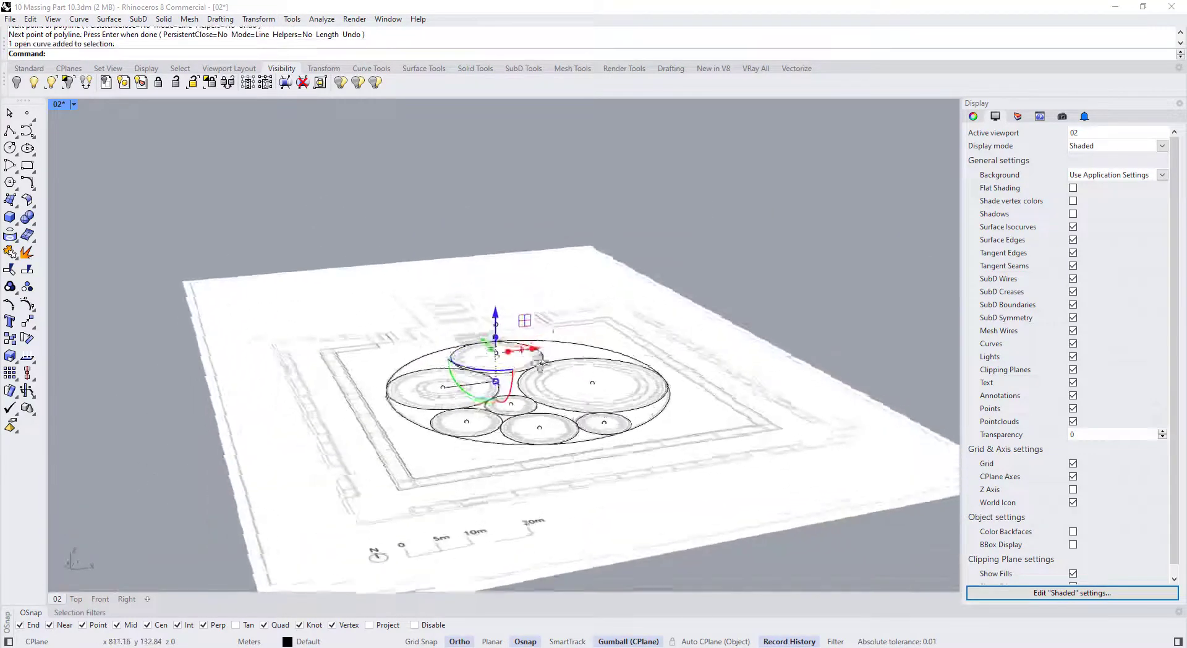
scroll(522, 359, "up", 4)
scroll(518, 350, "down", 2)
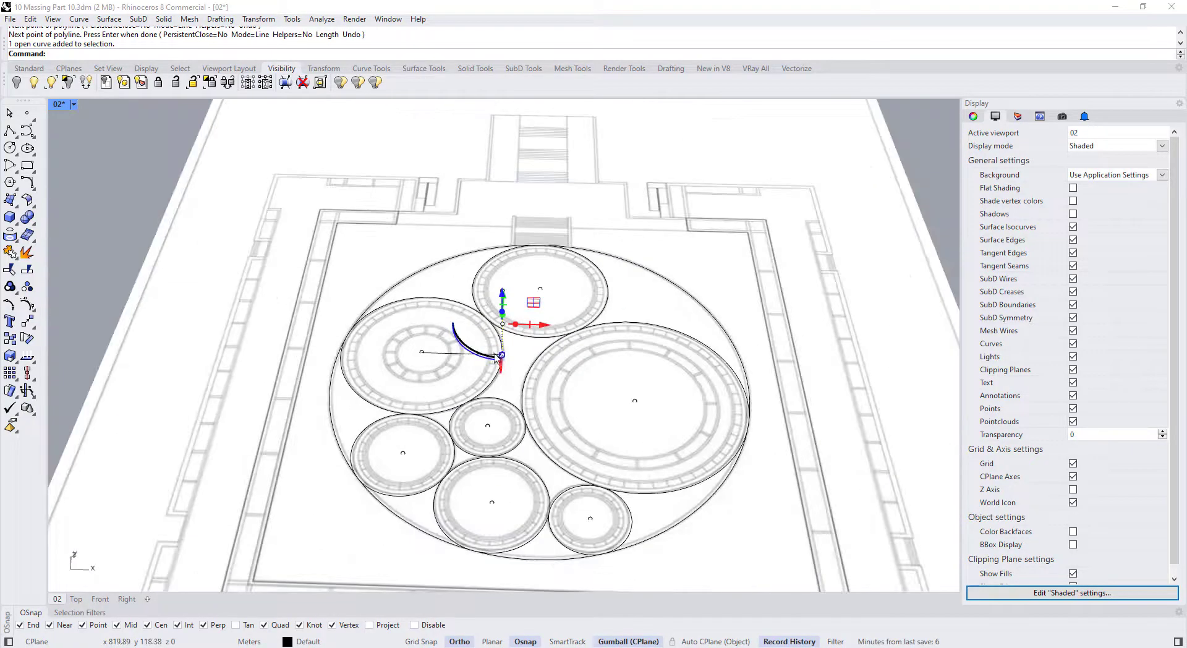
scroll(507, 341, "up", 4)
key("Escape")
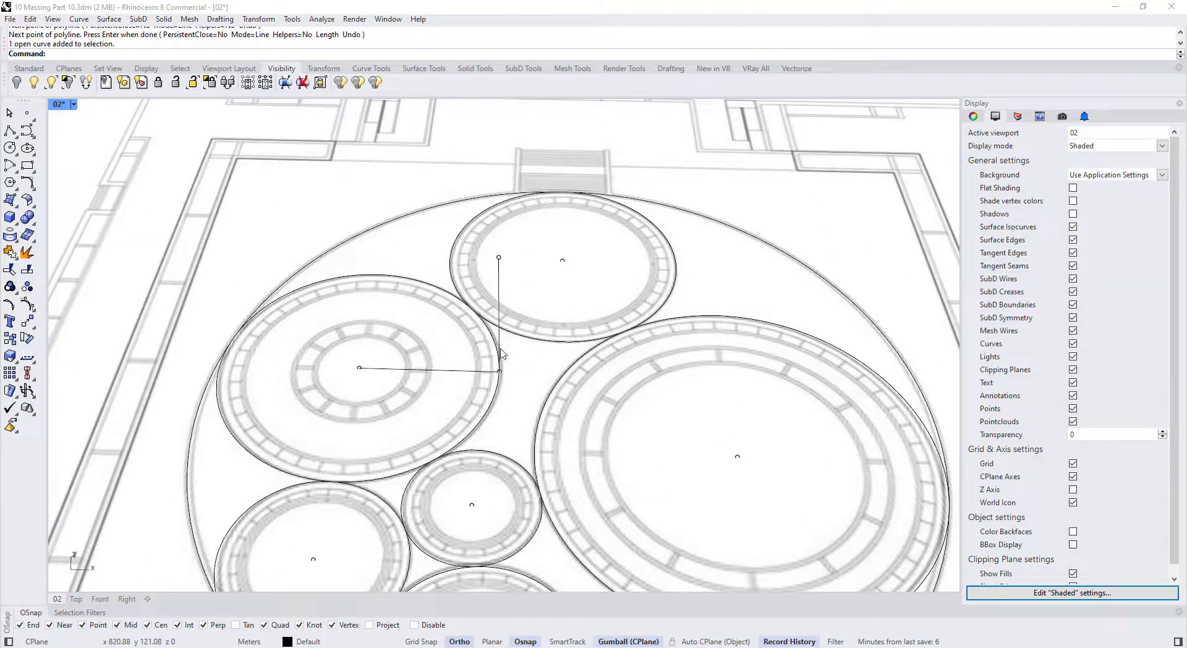
right_click(787, 641)
scroll(530, 389, "down", 5)
left_click(510, 362)
scroll(513, 348, "up", 2)
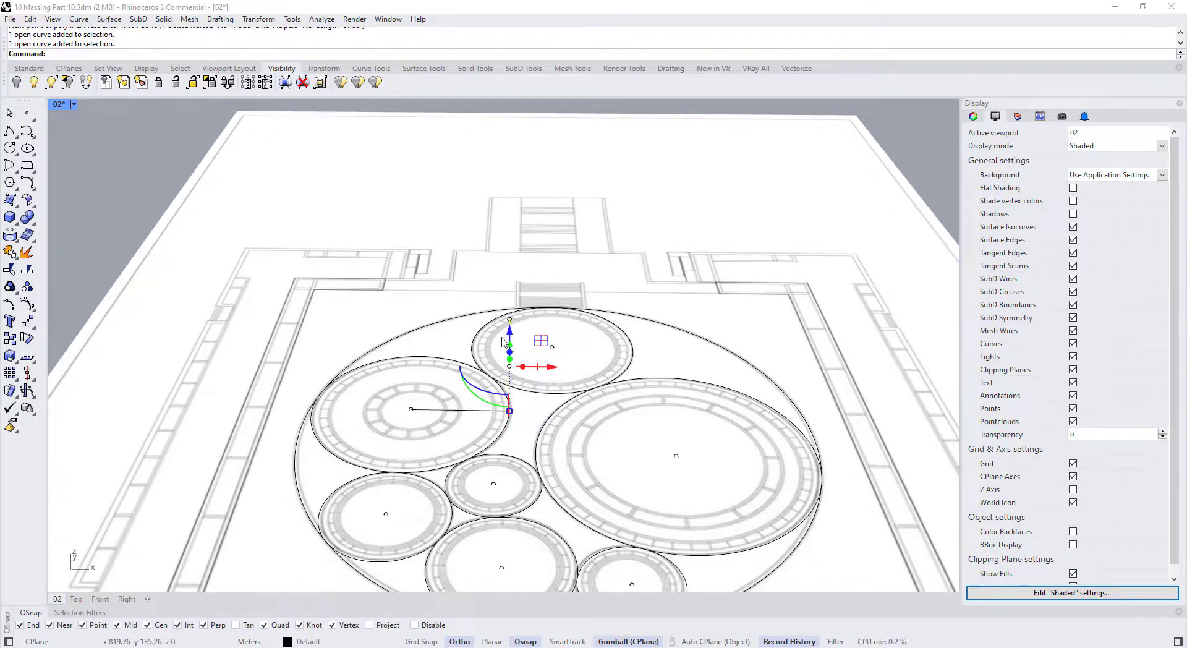
Revolve the profile a full 360° around a vertical axis through the circle centre
key("Return")
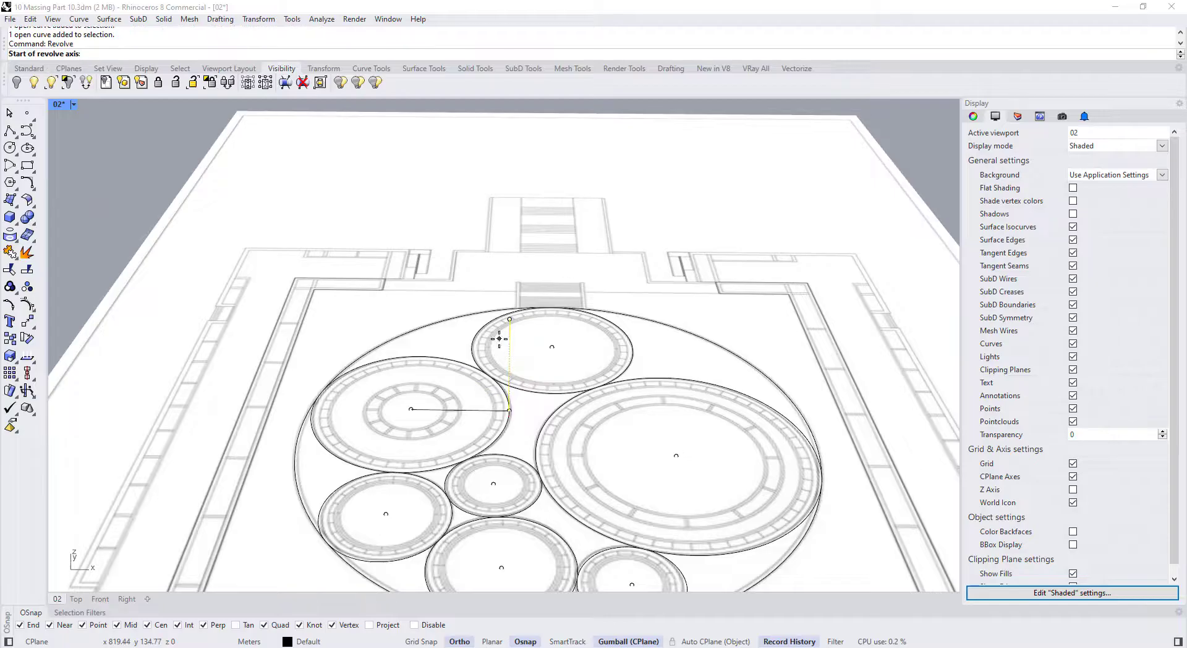
left_click(18, 206)
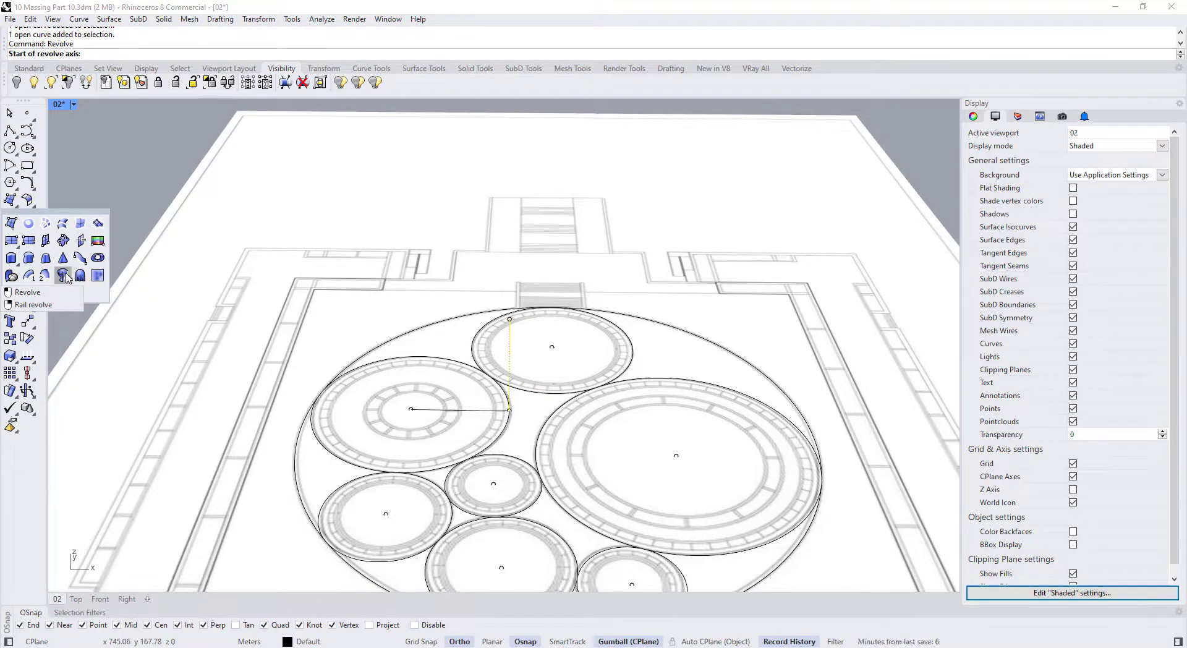
left_click(411, 408)
scroll(411, 408, "down", 4)
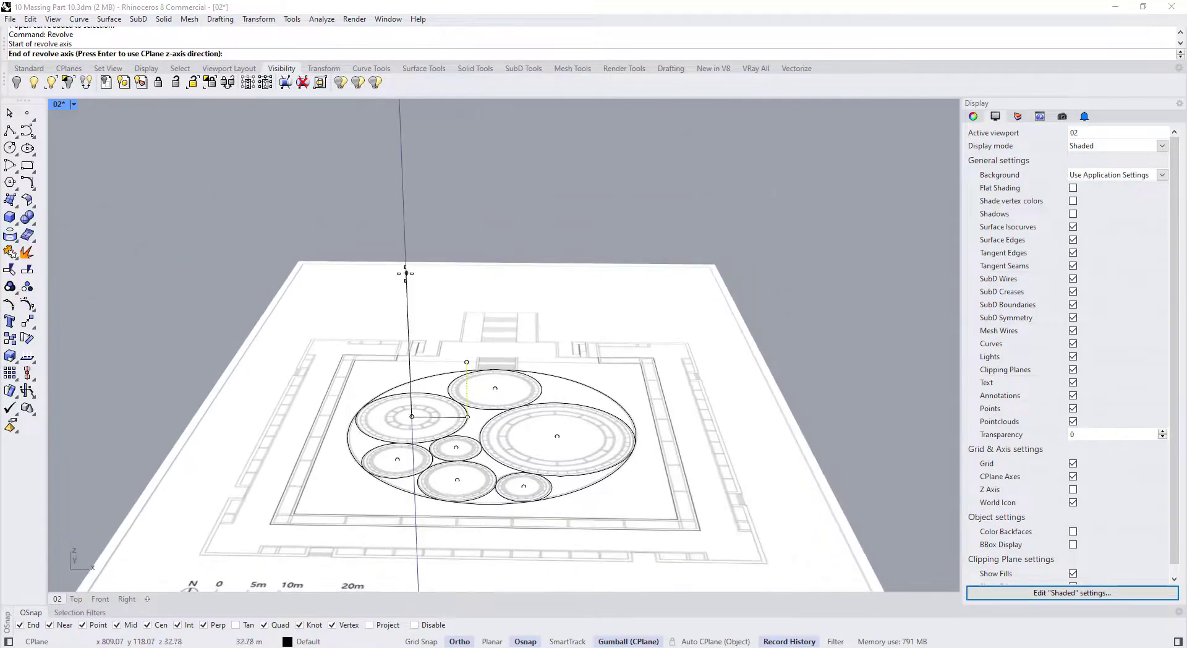
left_click(404, 224)
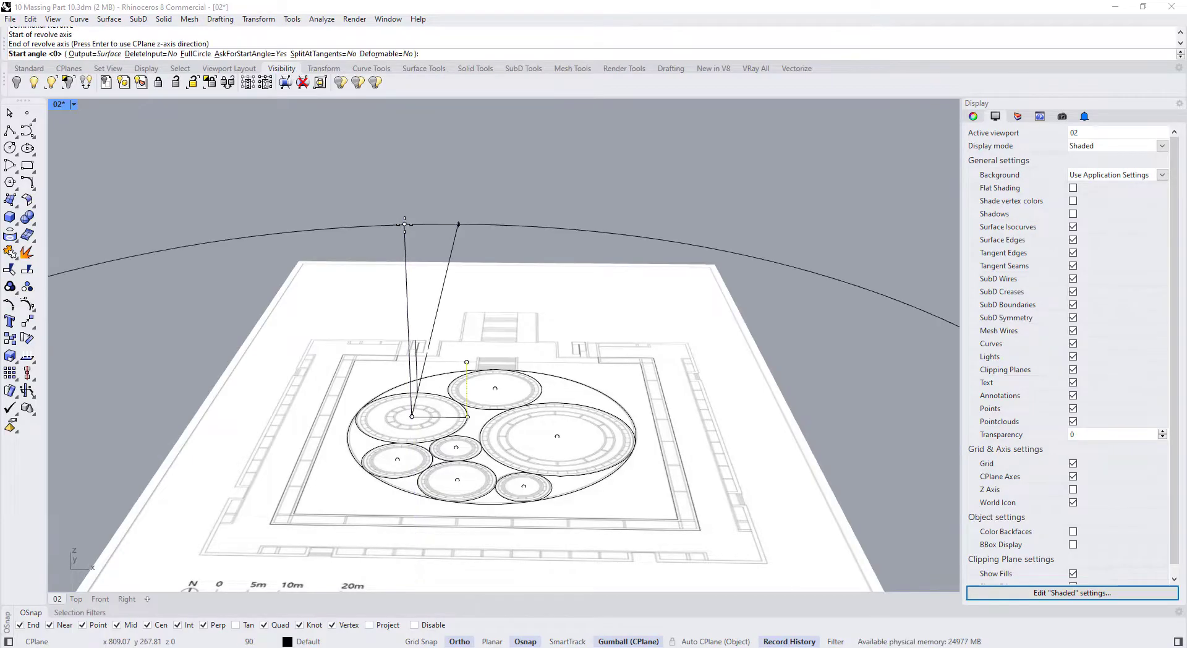
key("Return")
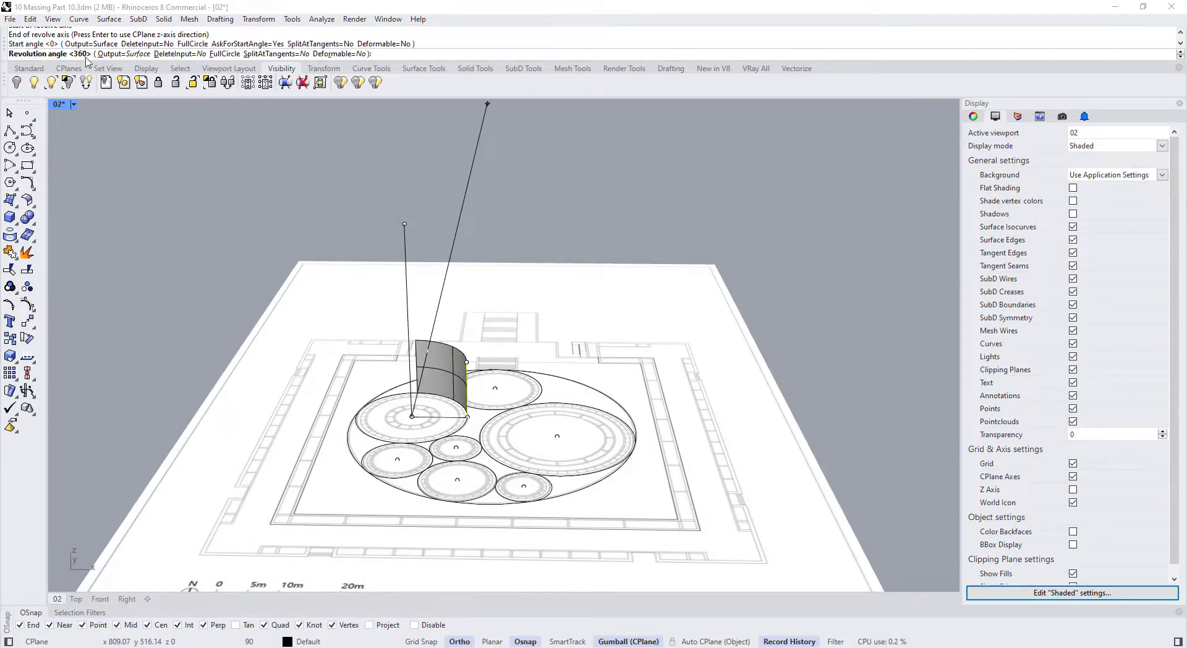
right_click(352, 250)
right_click_drag(352, 250, 423, 357)
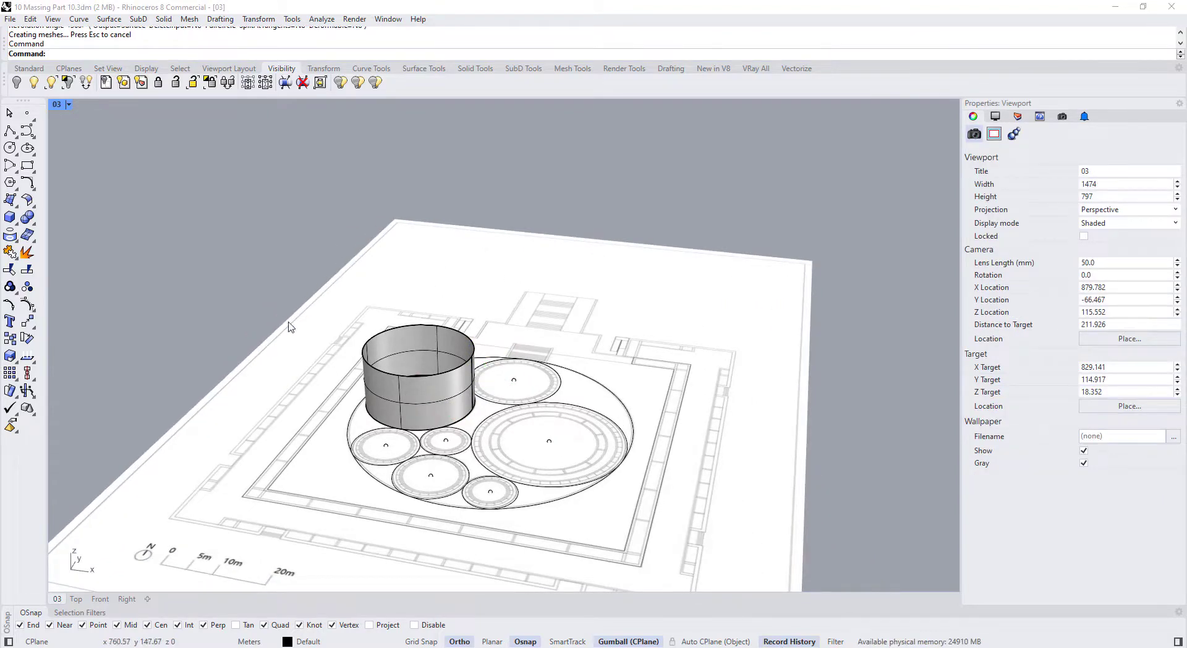
Rebuild the profile curve to 4 points, degree 3
left_click(467, 379)
left_click(475, 374)
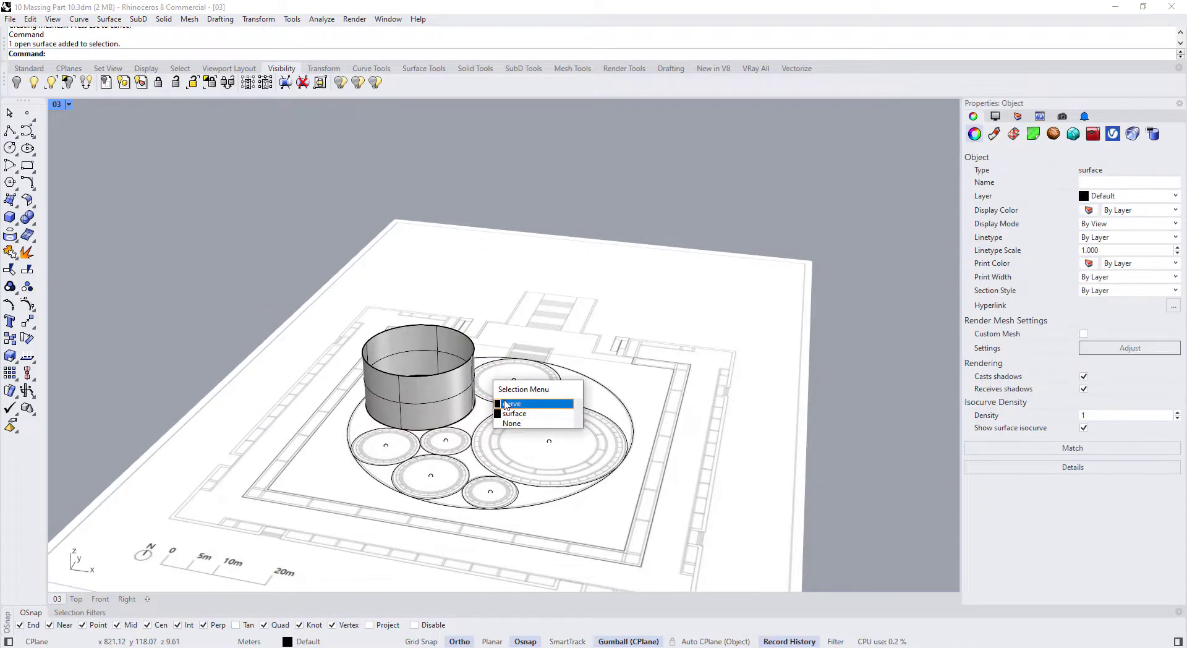
left_click(504, 408)
scroll(504, 408, "up", 3)
type("Rebuild")
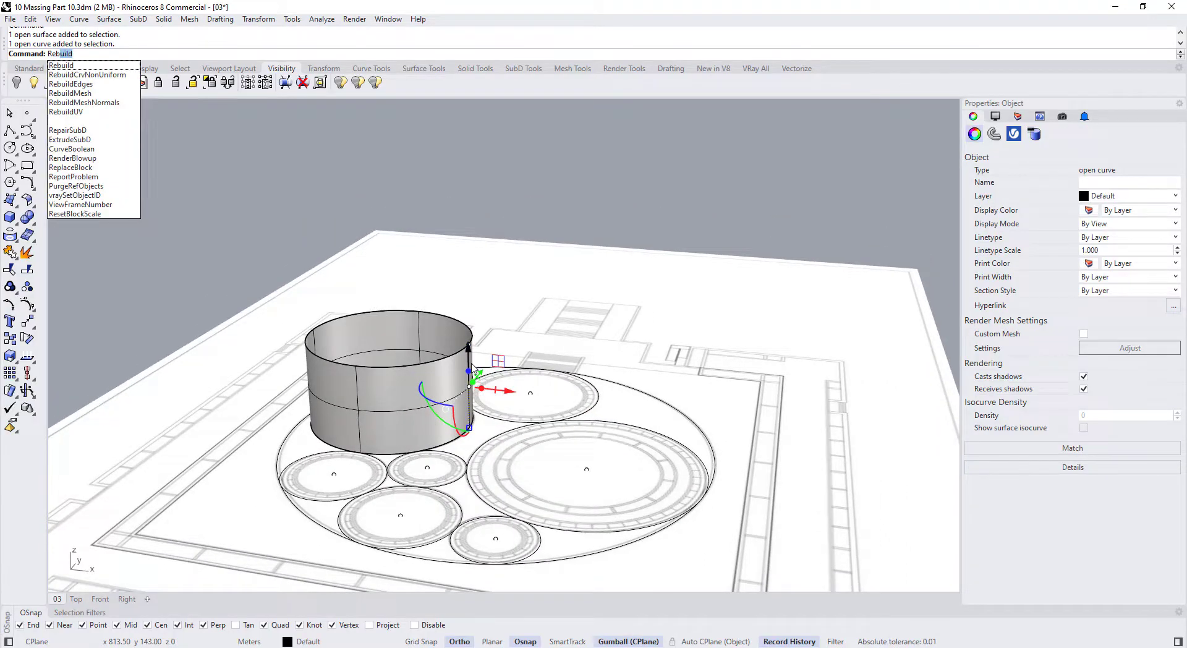
key("Return")
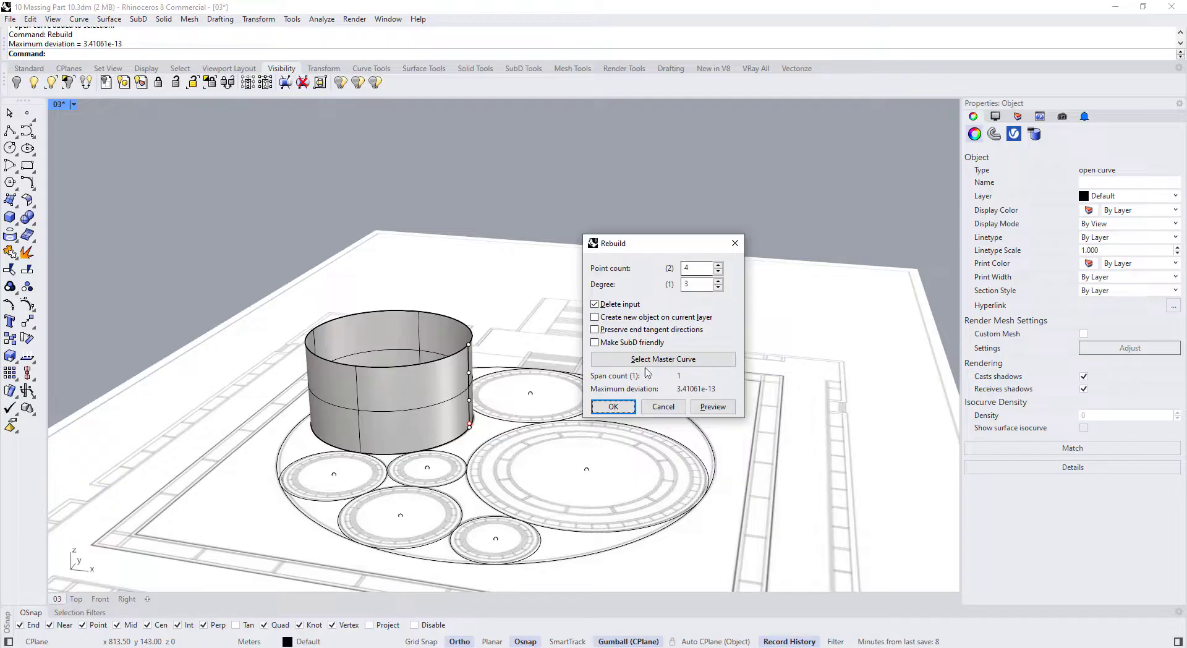
left_click(612, 407)
scroll(464, 433, "up", 2)
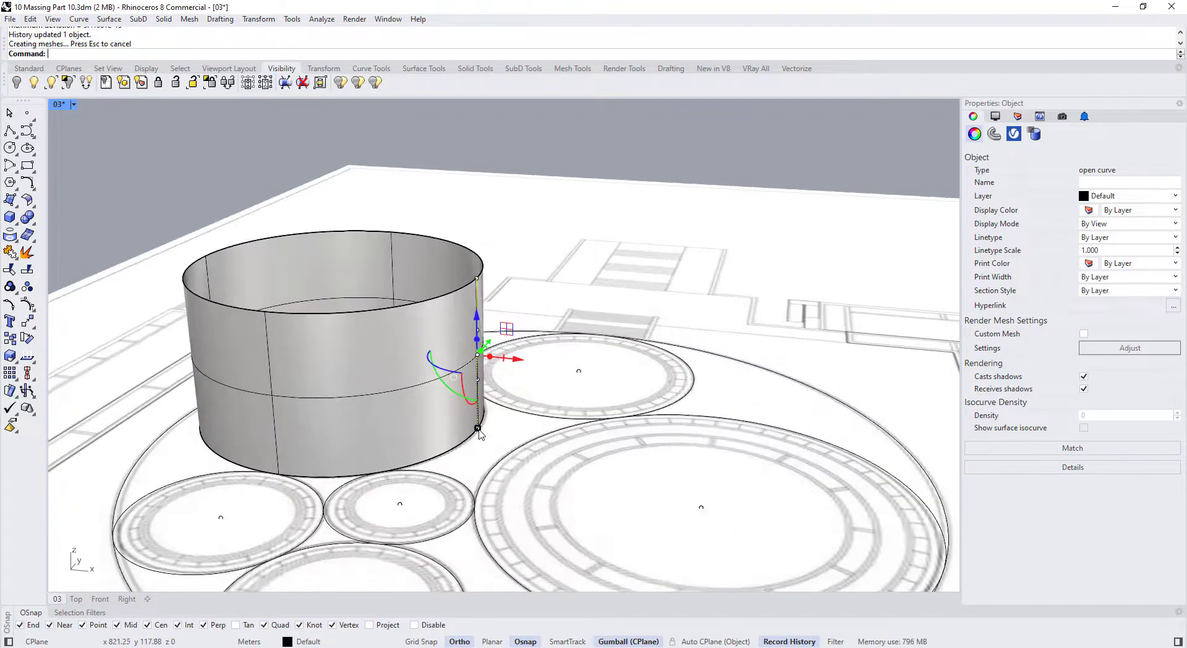
Reshape the wall by moving the profile's base point inward and its top point outward
left_click(479, 428)
left_click(502, 439)
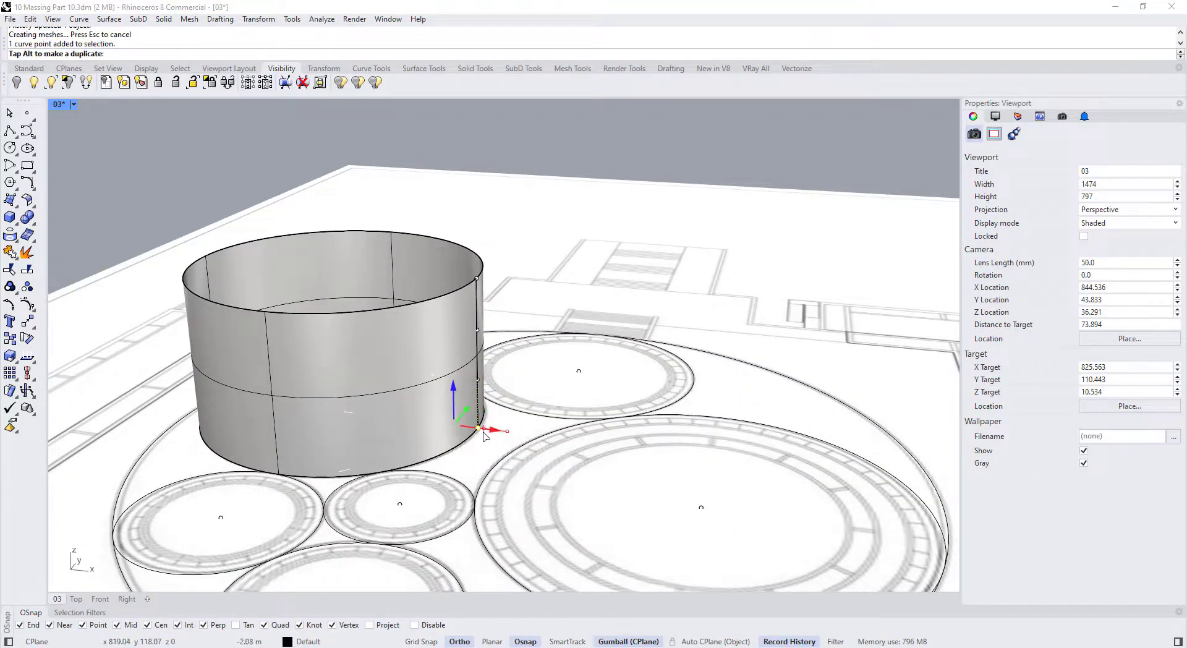
left_click_drag(484, 437, 483, 437)
right_click_drag(476, 400, 495, 349)
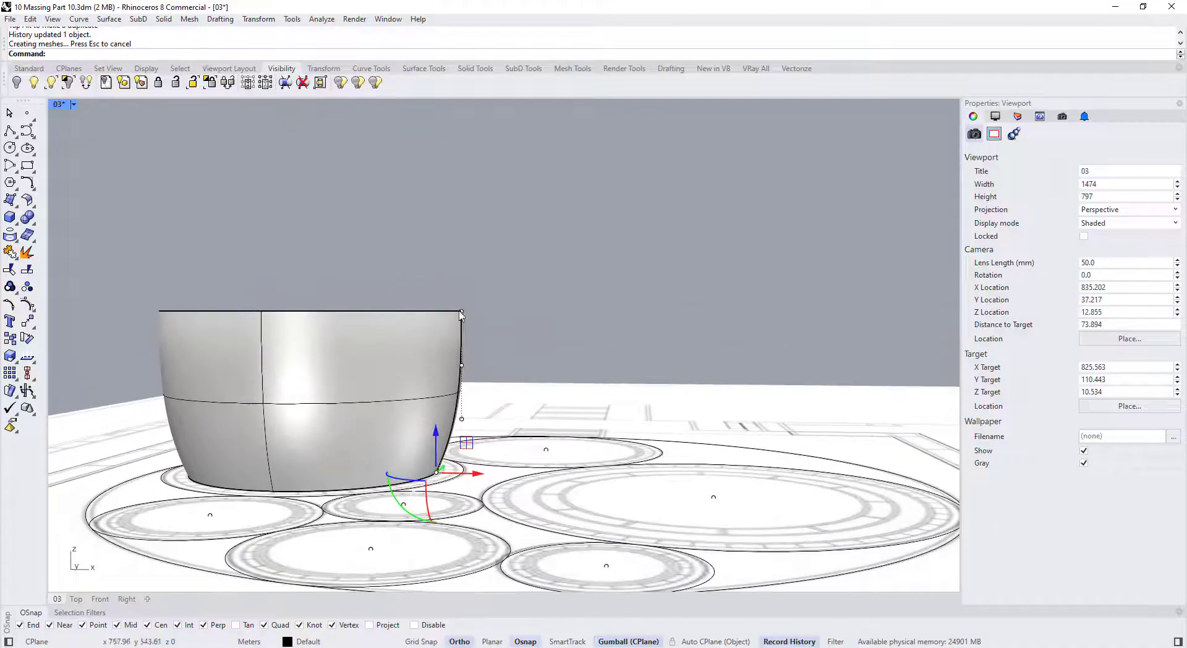
left_click(461, 311)
left_click_drag(484, 310, 462, 322)
left_click(462, 364)
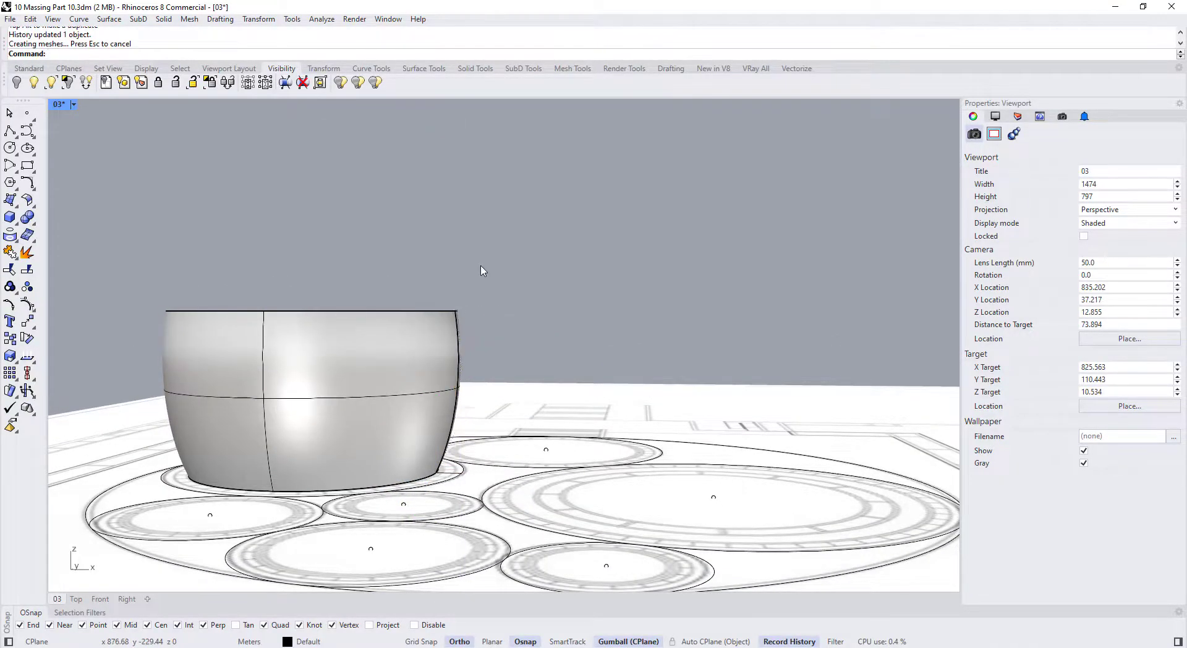
View the pot from a high oblique angle and reselect its profile curve
right_click_drag(483, 270, 468, 373)
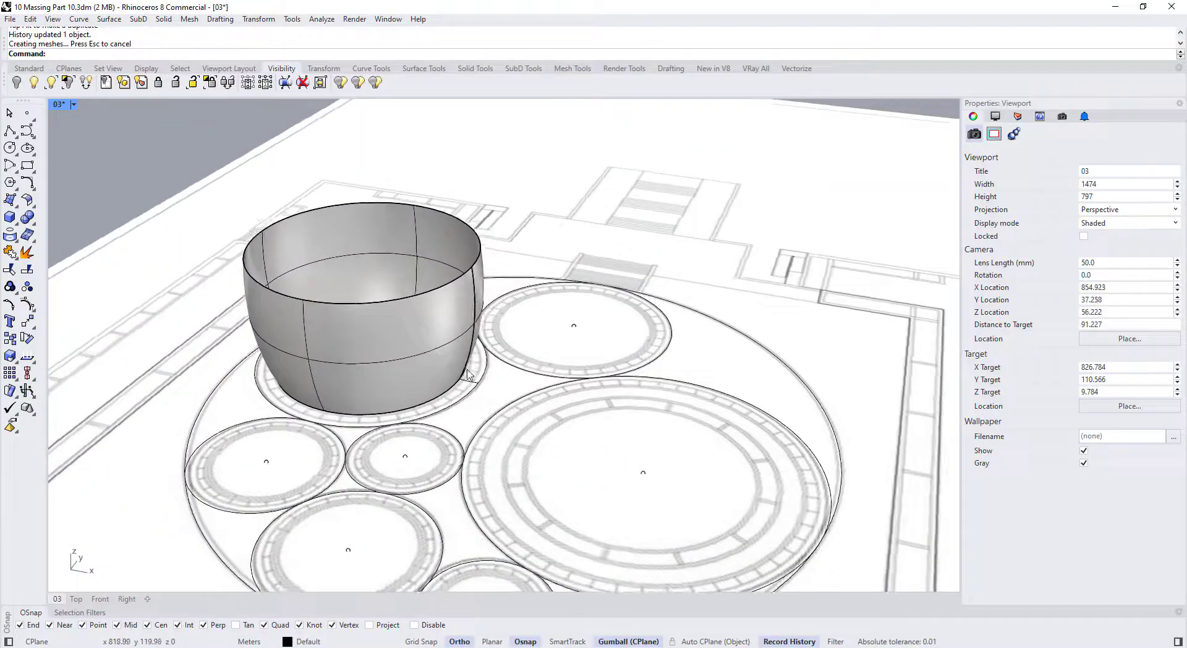
left_click(467, 371)
key("Escape")
left_click(476, 301)
left_click(512, 332)
scroll(480, 373, "up", 4)
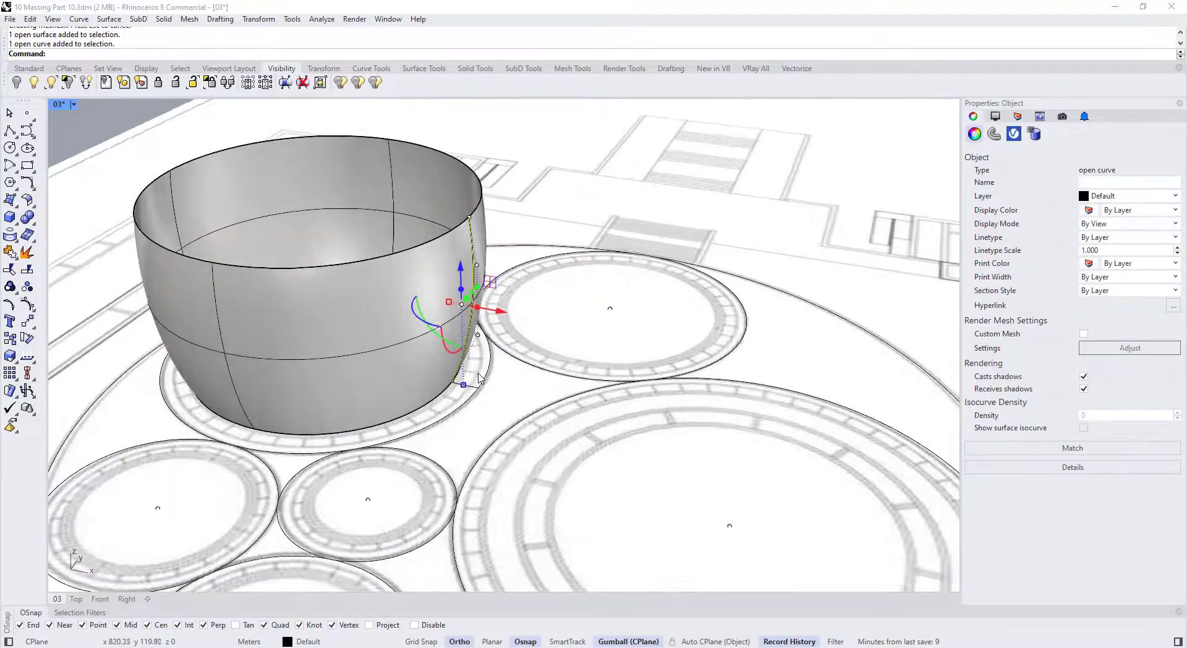
Draw a radius line from the large circle's centre to its edge
left_click(22, 133)
scroll(485, 321, "down", 5)
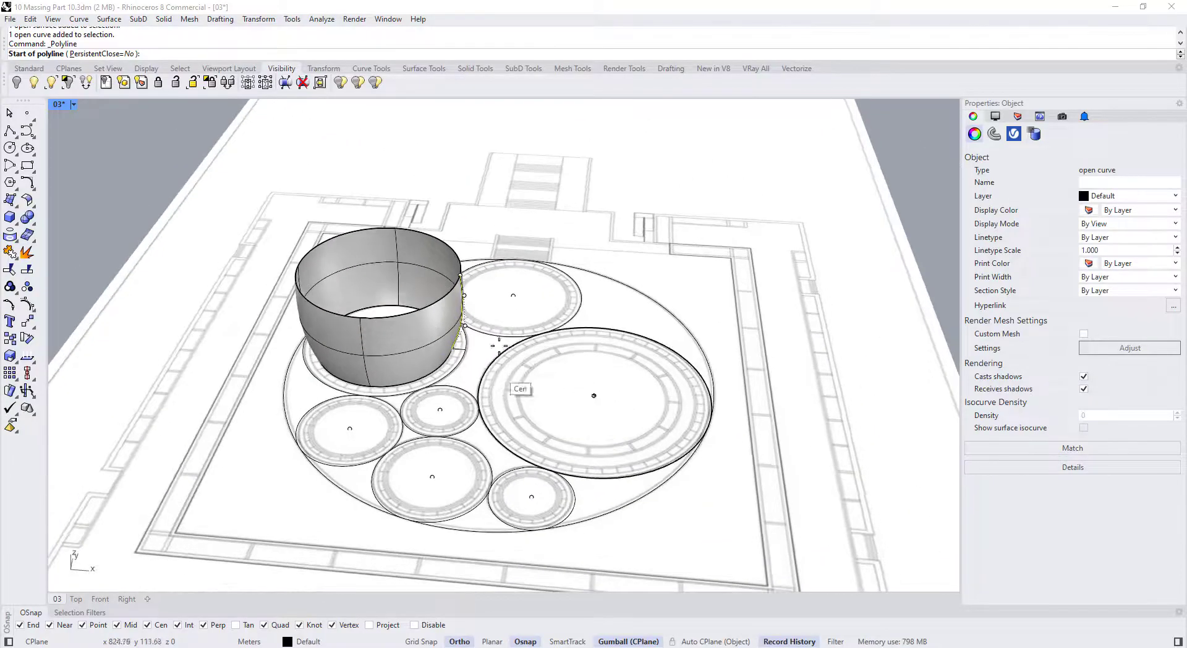
right_click_drag(524, 389, 621, 395)
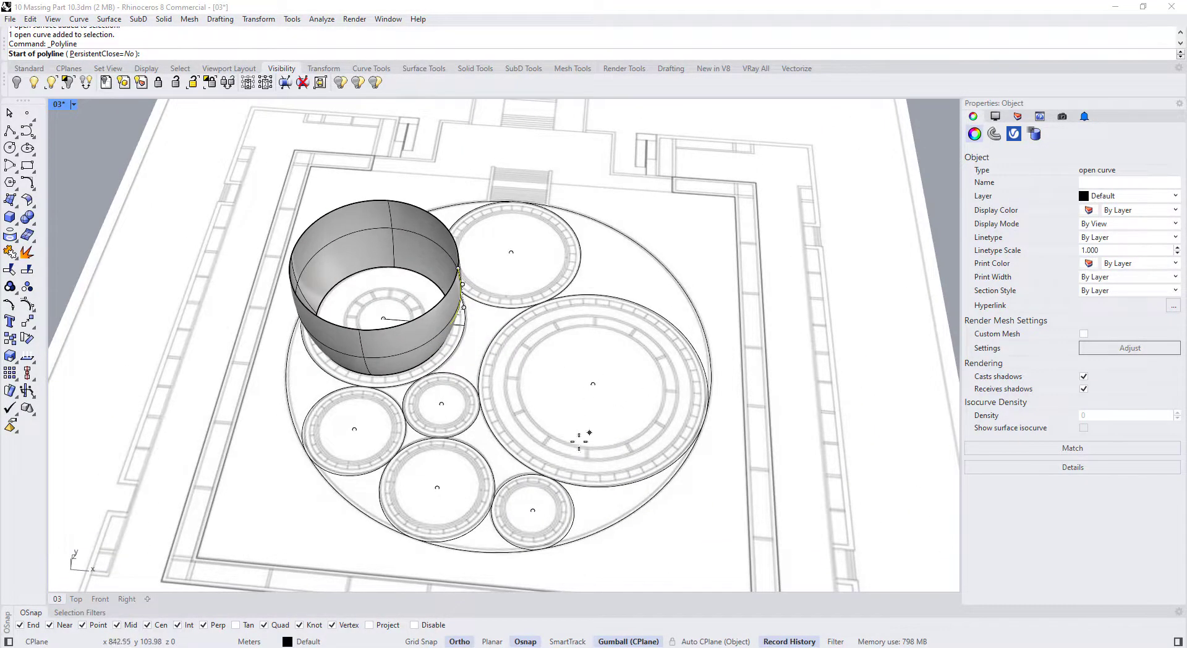
left_click(593, 383)
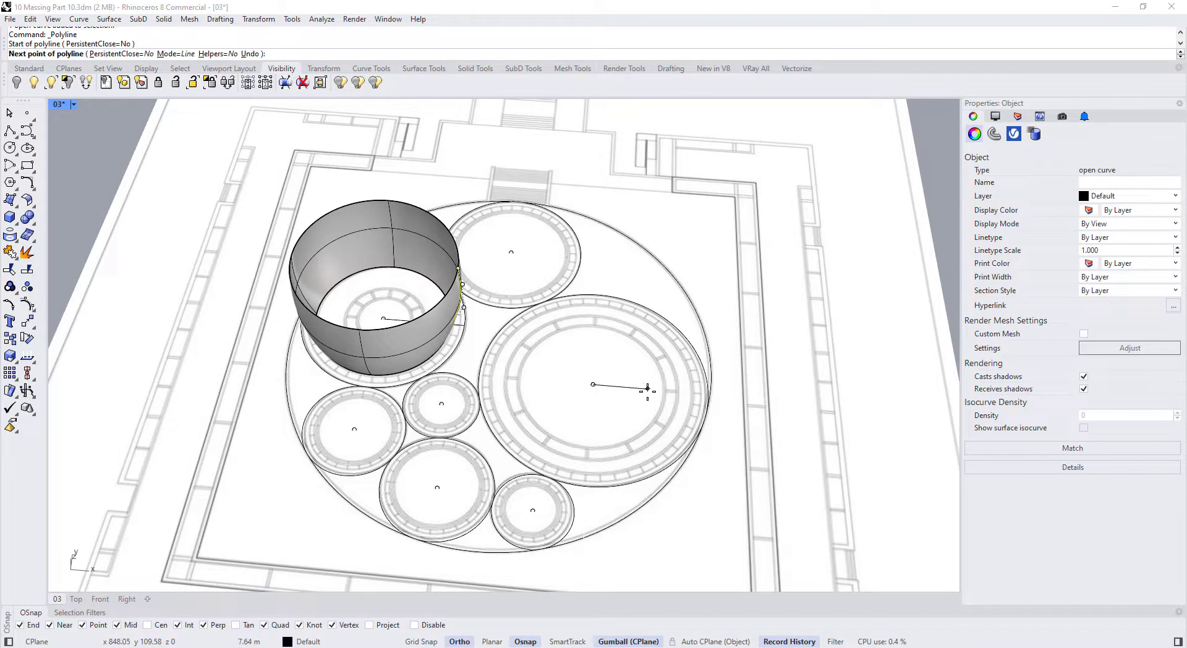
left_click(707, 398)
right_click(706, 398)
Draw a new profile line from the circle edge and another radius line in a second circle
right_click(704, 400)
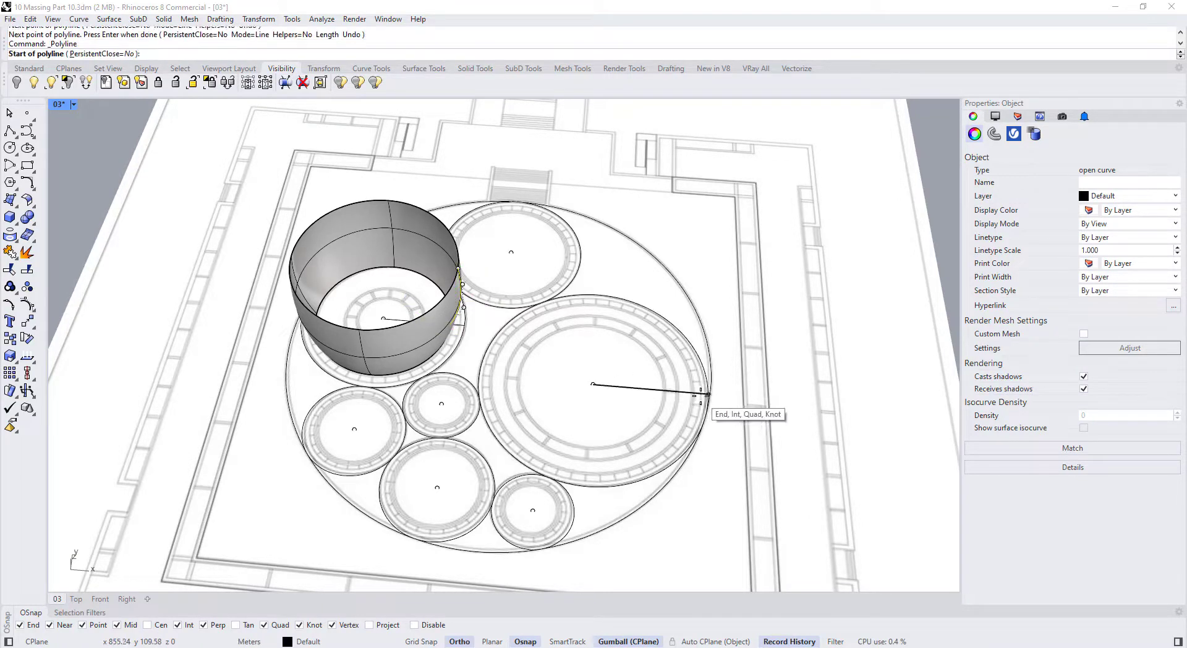
left_click(708, 397)
right_click_drag(717, 396, 753, 281)
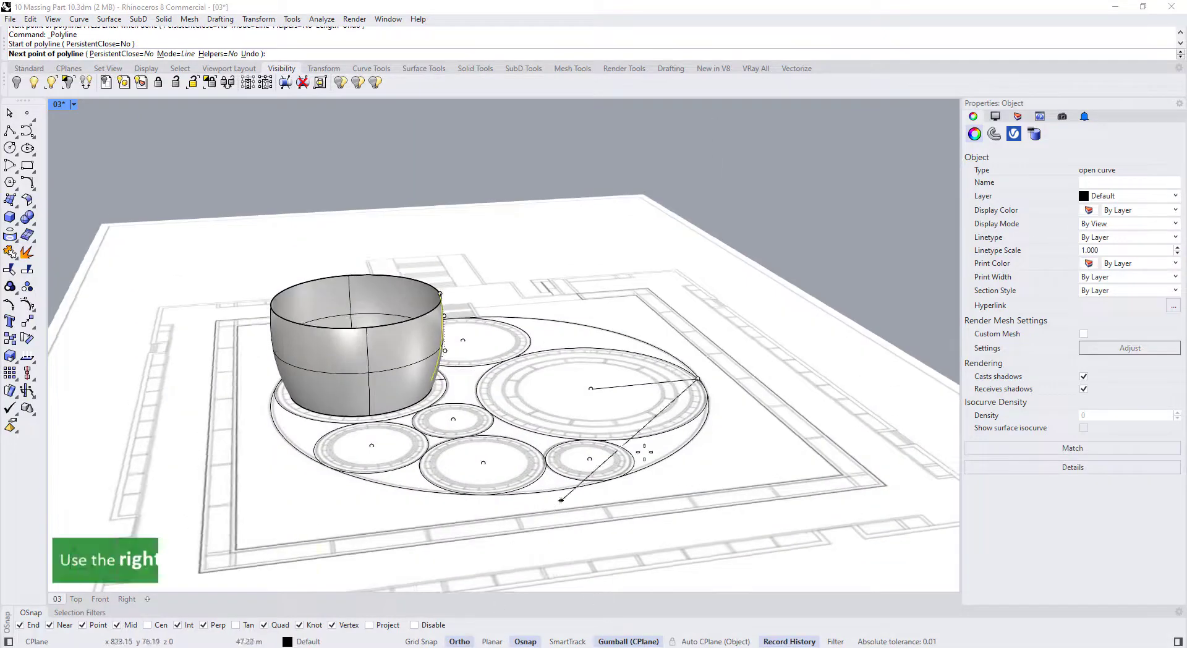
right_click_drag(618, 485, 711, 272)
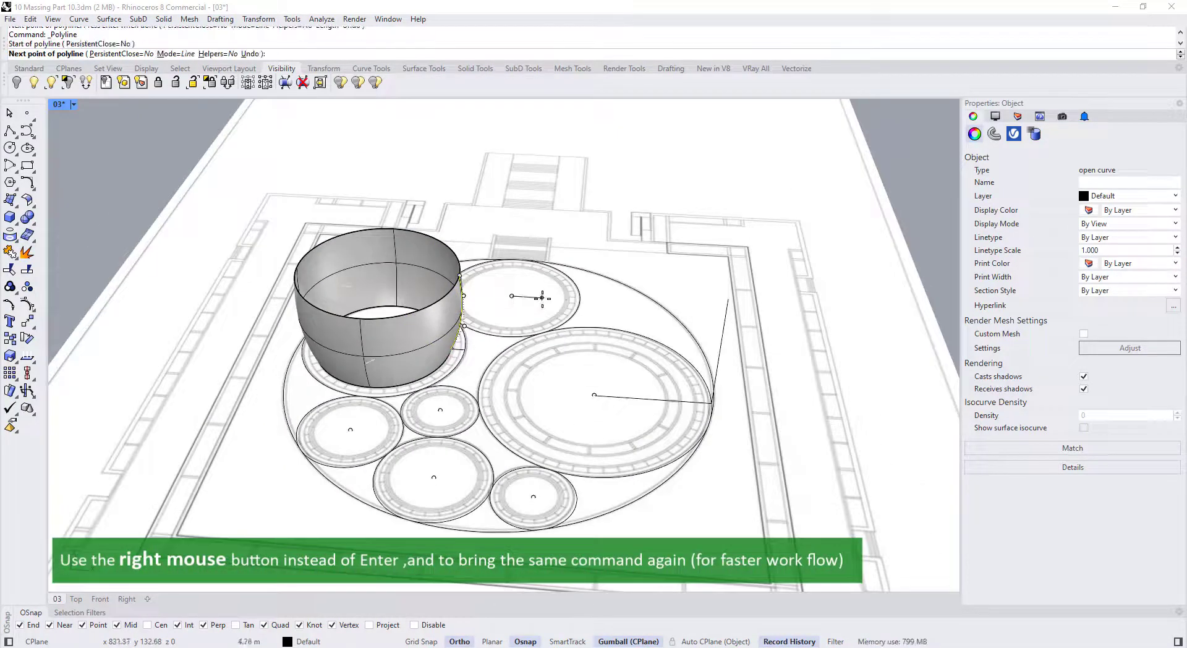
left_click(439, 410)
scroll(442, 426, "up", 5)
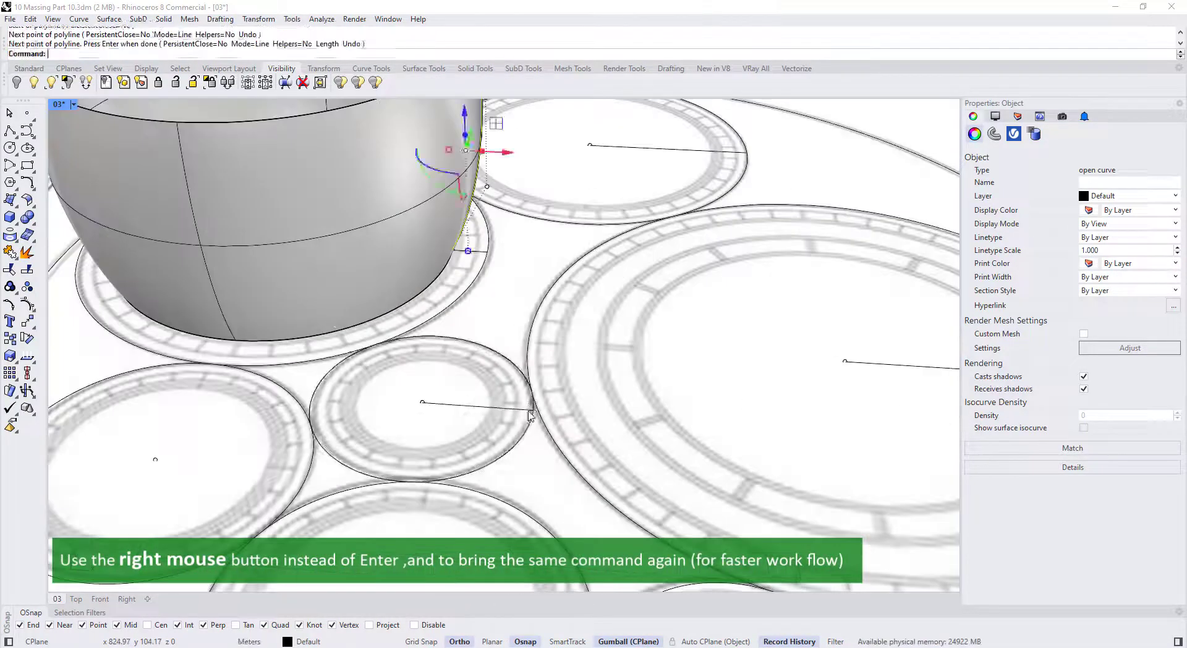
scroll(445, 433, "up", 5)
scroll(601, 489, "down", 8)
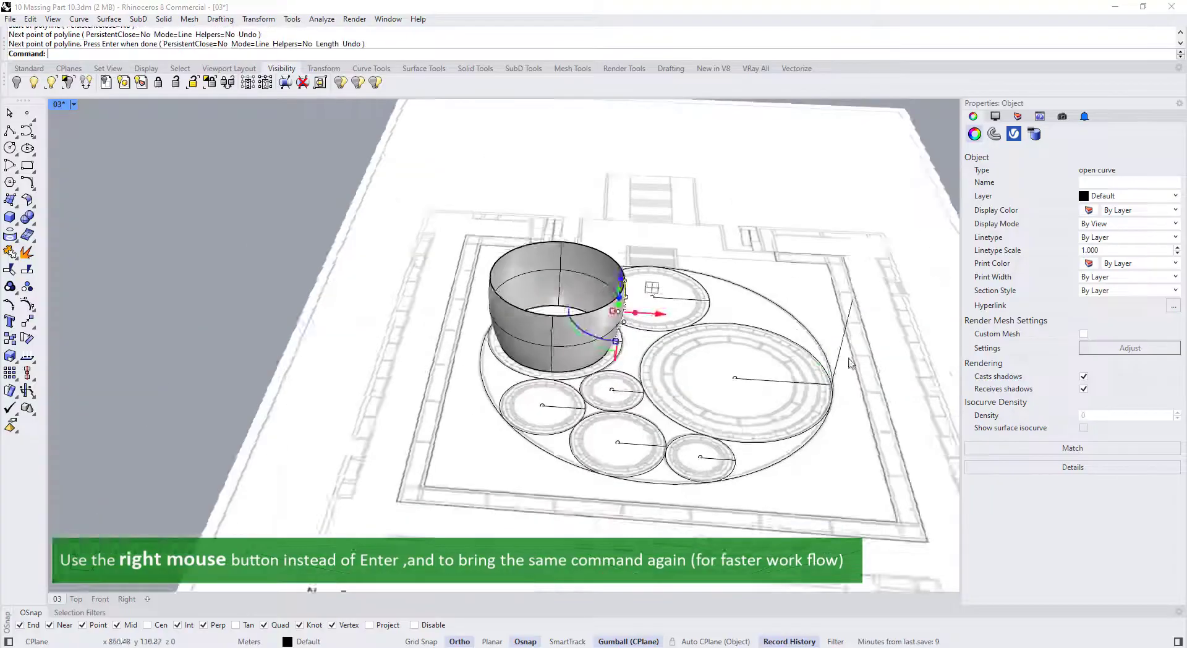
Copy the profile line from its end point onto the edges of four other circles
left_click(25, 339)
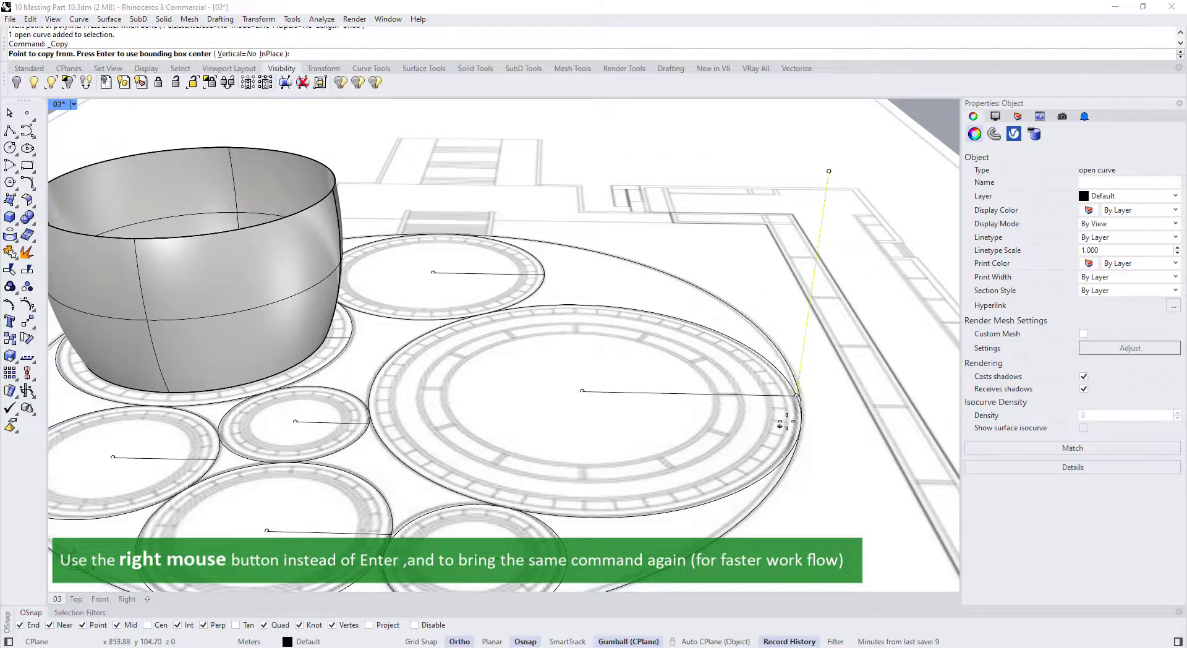
scroll(798, 395, "up", 5)
left_click(798, 395)
scroll(798, 396, "down", 7)
left_click(654, 472)
left_click(484, 451)
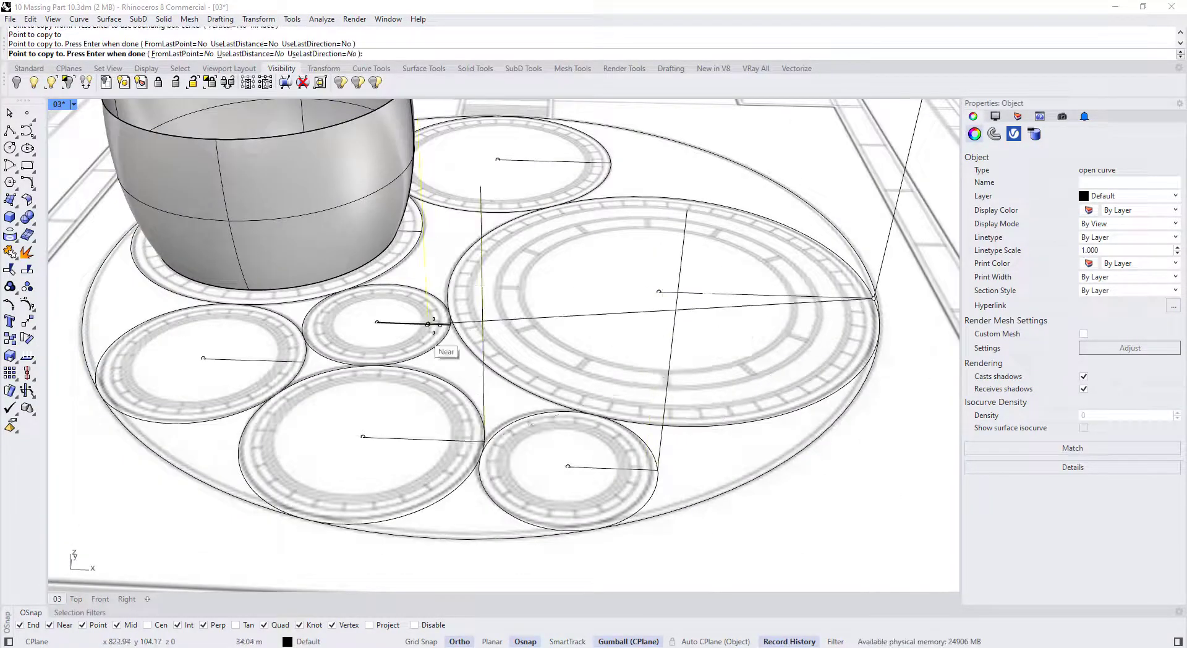
left_click(438, 326)
scroll(247, 361, "up", 4)
left_click(341, 363)
scroll(581, 232, "up", 5)
key("Return")
scroll(597, 224, "down", 8)
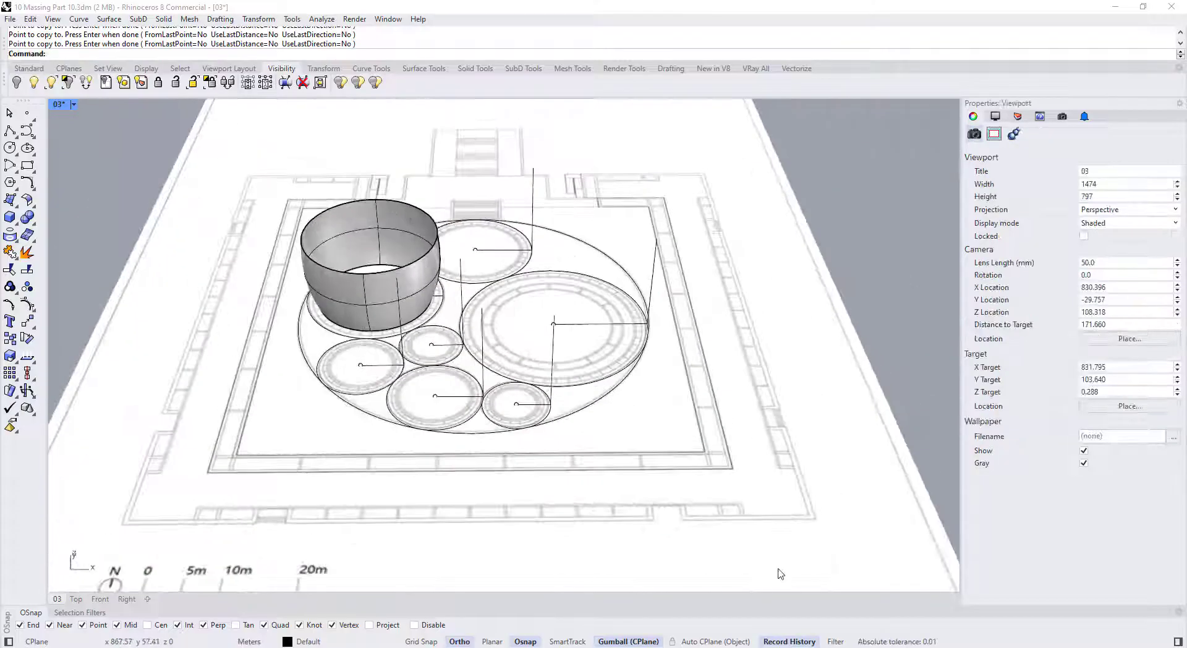
right_click_drag(667, 383, 654, 329)
scroll(653, 329, "up", 2)
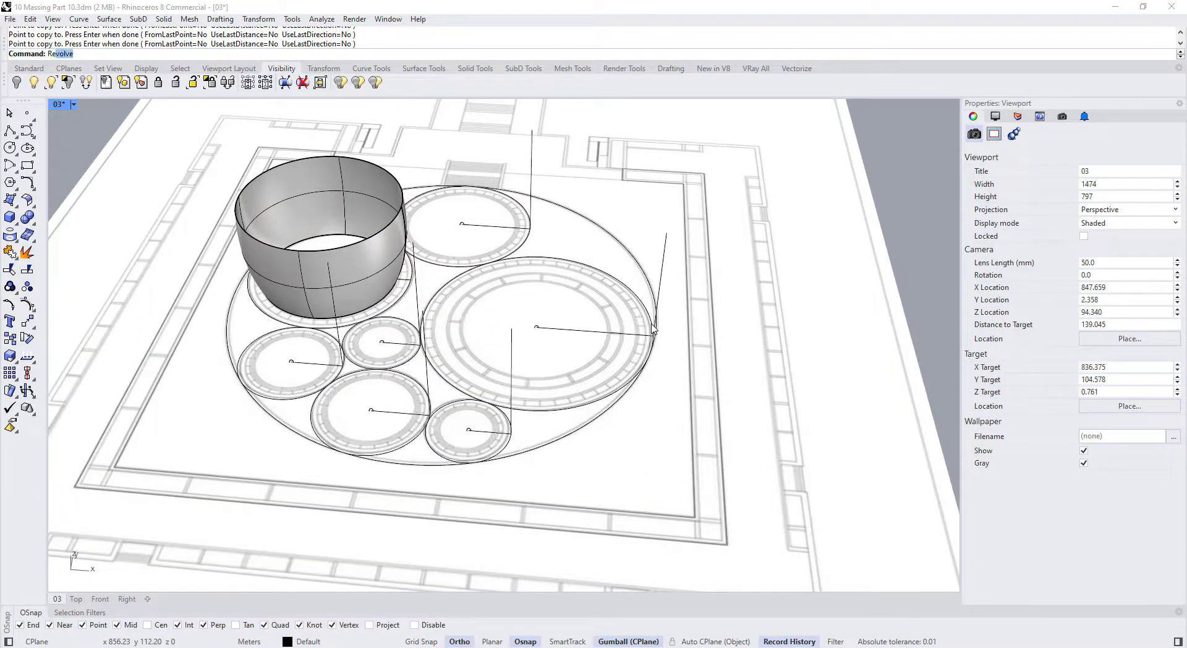
Revolve the right profile line 360° around the large circle's centre into the large cylinder
type("Re")
key("Return")
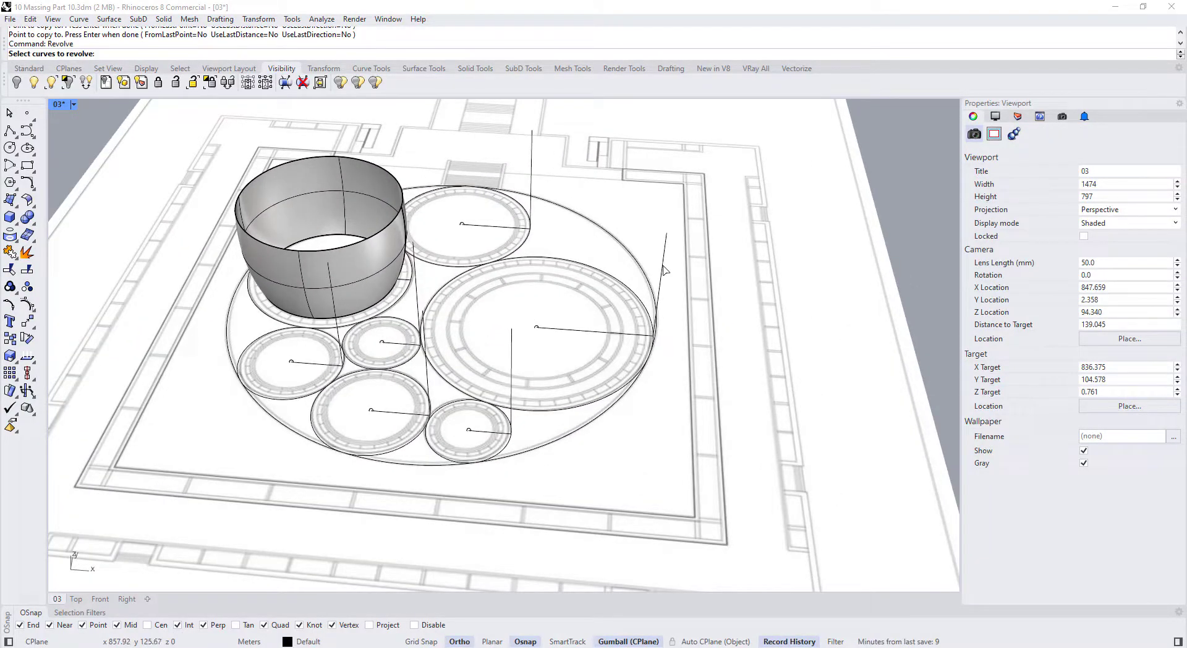
left_click(663, 270)
left_click(534, 325)
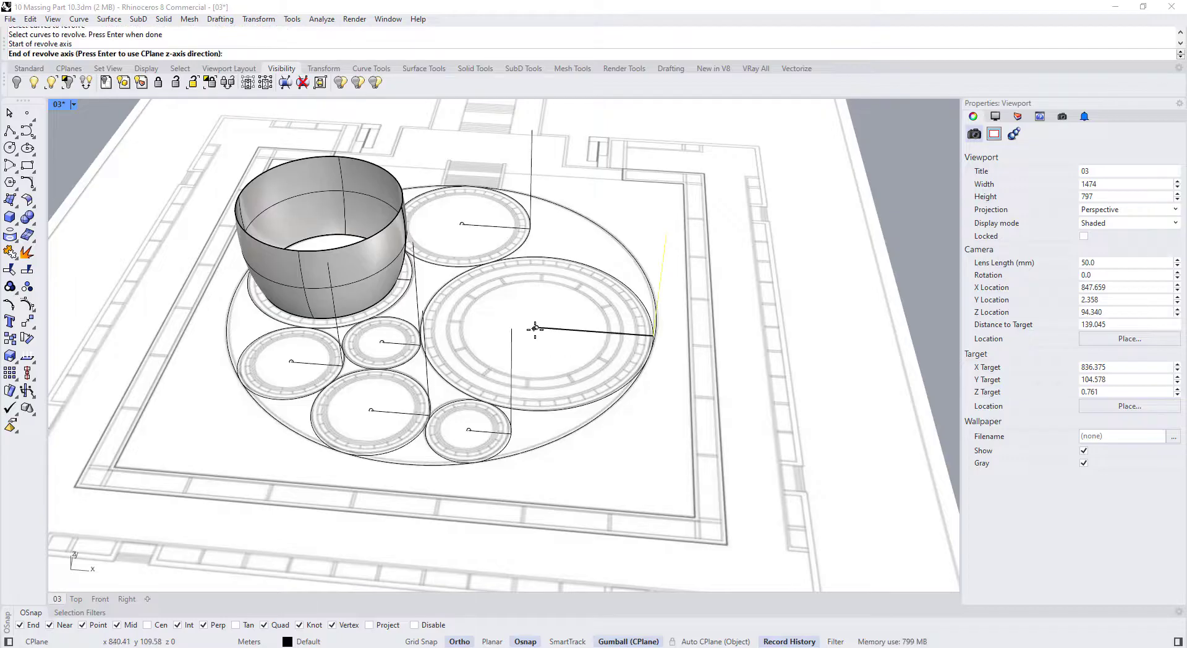
scroll(536, 328, "down", 3)
left_click(539, 211)
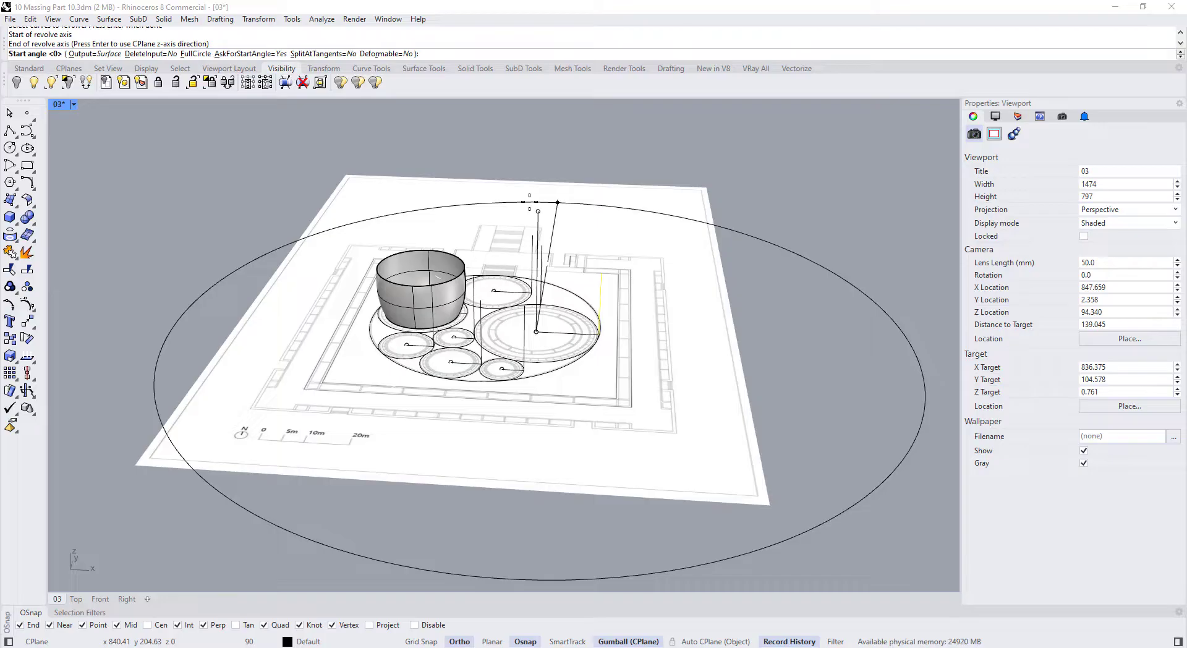
key("Return")
key("Return")
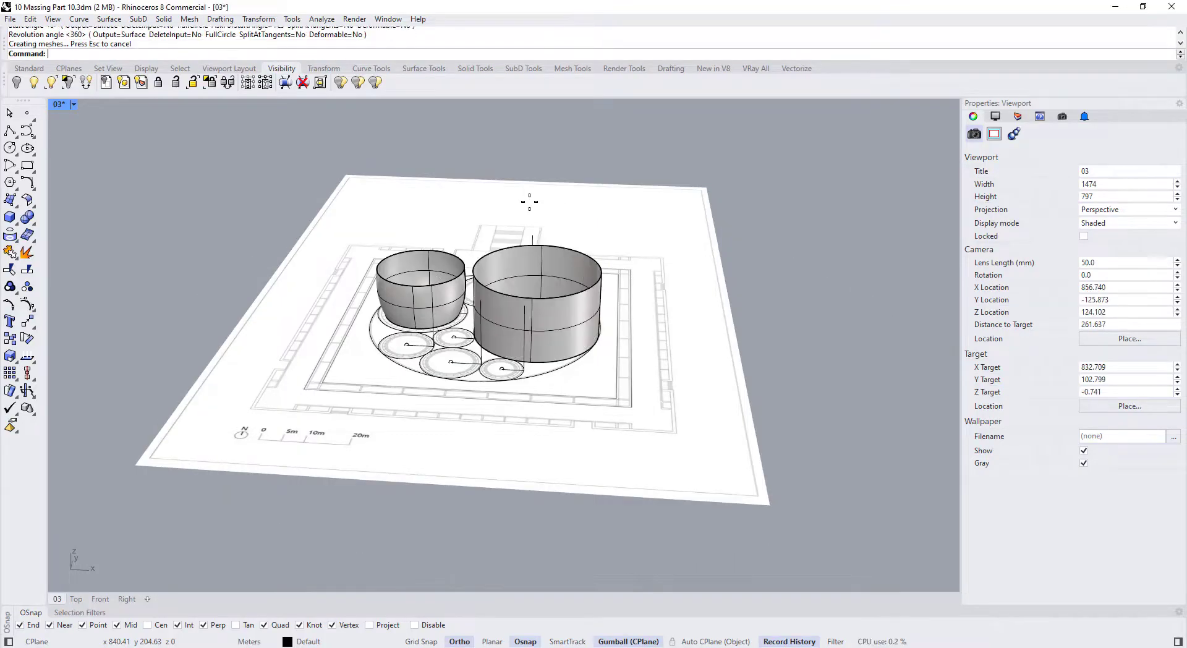
scroll(507, 200, "up", 10)
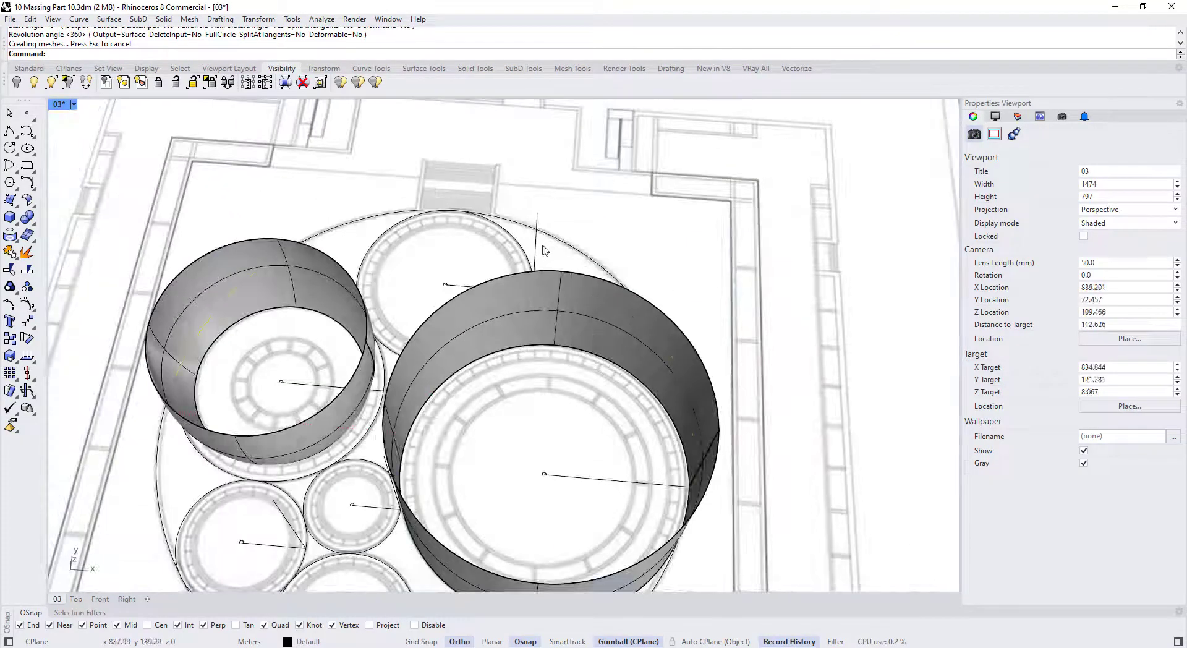
Revolve the middle and left profile lines 360° around their circle centres
left_click(539, 249)
left_click(536, 249)
scroll(535, 247, "down", 8)
key("Return")
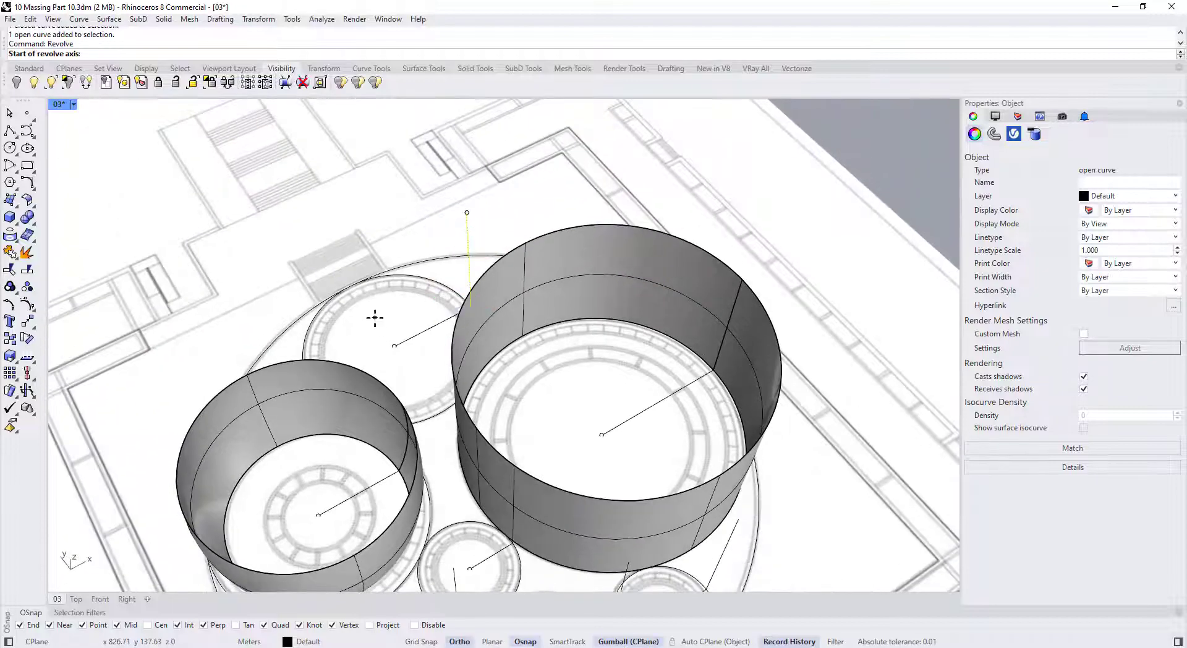
left_click(393, 359)
left_click(378, 267)
key("Return")
key("Return")
scroll(389, 422, "up", 5)
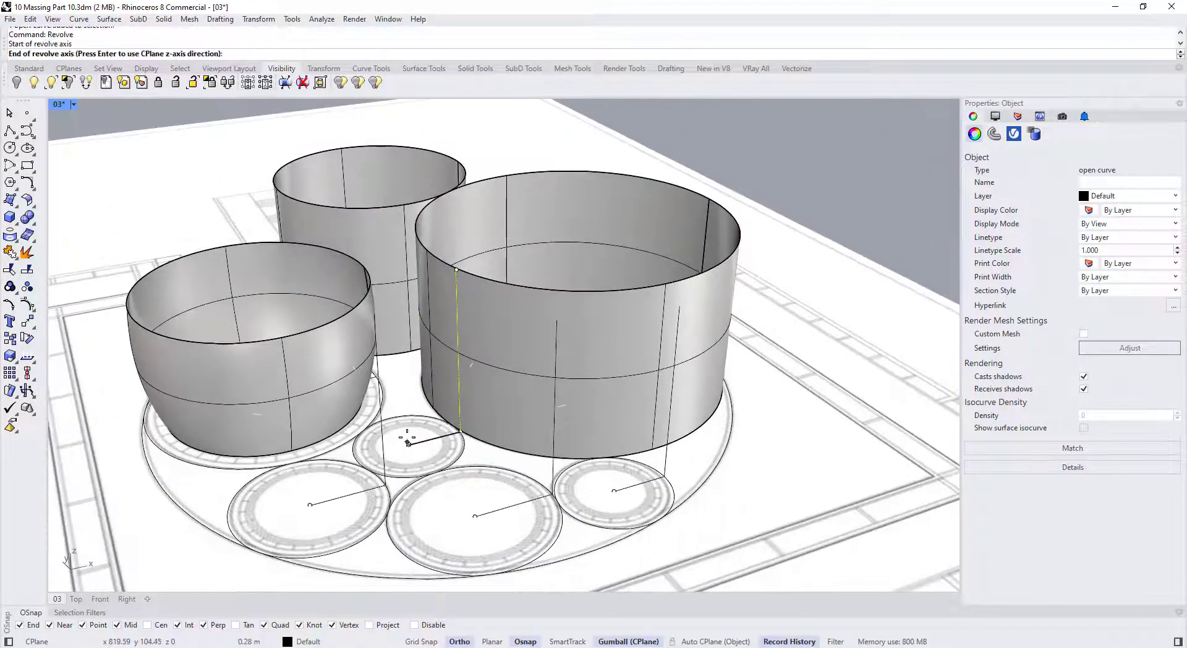
left_click(382, 427)
key("Return")
left_click(310, 505)
left_click(303, 470)
key("Return")
key("Return")
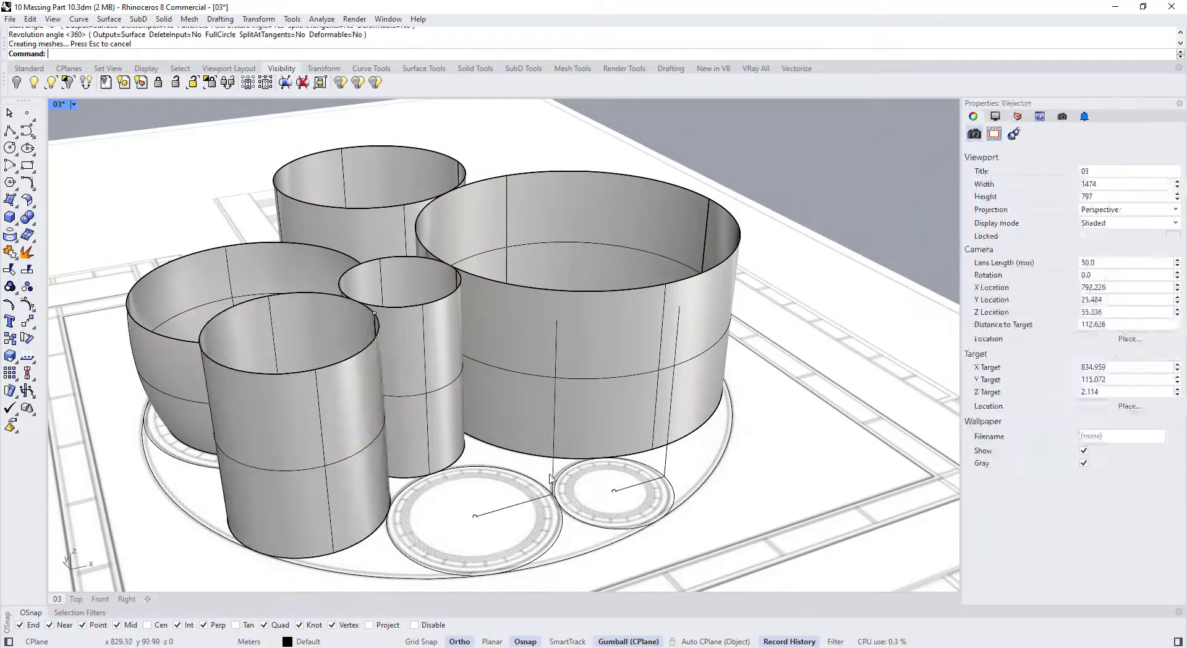
Revolve the last two profile lines 360° into cylinders around their circle centres
left_click(554, 424)
key("Return")
left_click(474, 517)
left_click(475, 481)
key("Return")
key("Return")
left_click(670, 423)
key("Return")
left_click(613, 491)
left_click(620, 426)
key("Return")
key("Return")
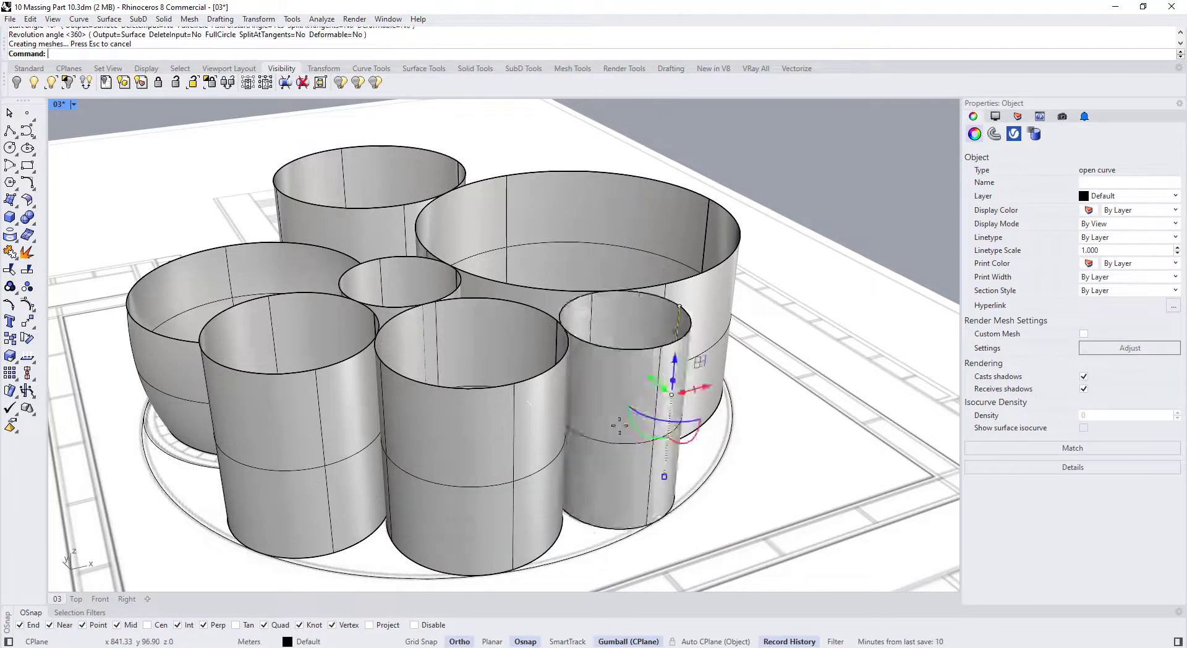
scroll(518, 436, "down", 12)
scroll(505, 426, "up", 4)
scroll(510, 434, "up", 3)
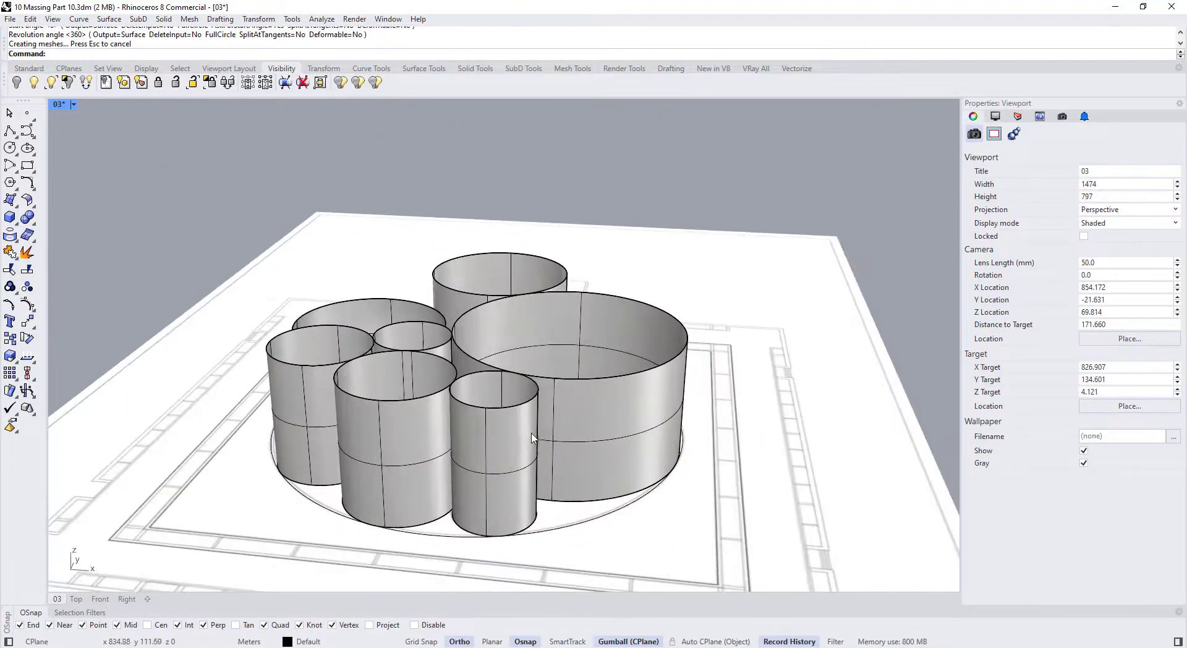
Select all seven cylinder surfaces and lock them
left_click(536, 432)
left_click(557, 432, "shift")
left_click(363, 410, "shift")
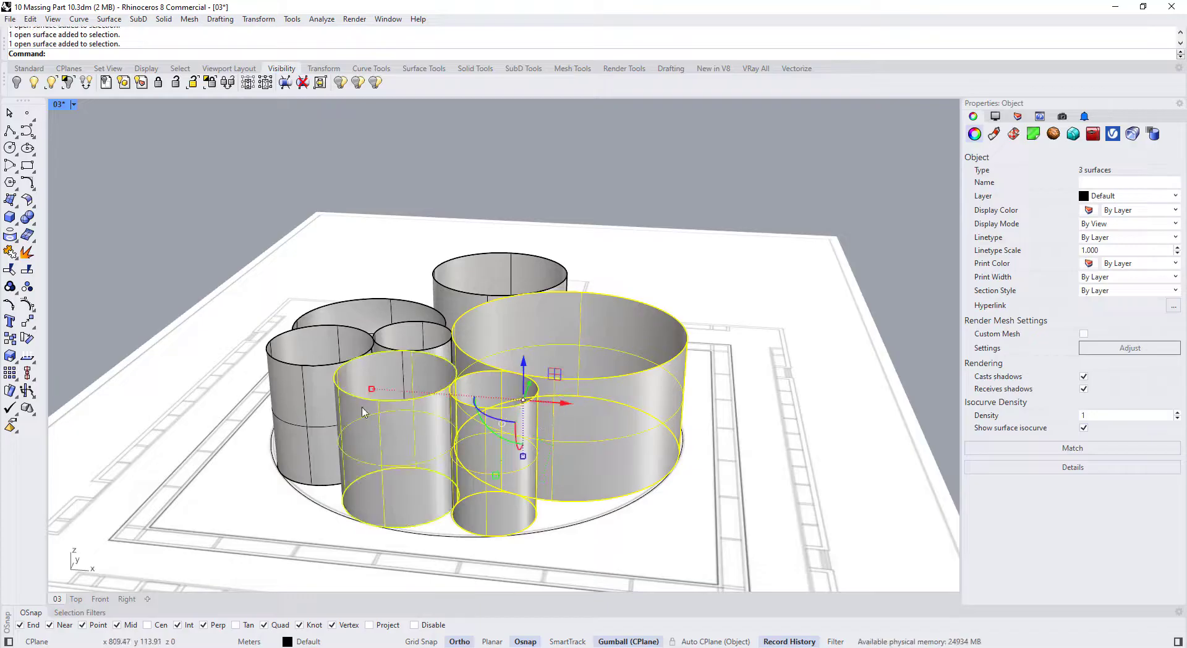
right_click_drag(363, 410, 303, 451)
left_click(303, 451, "shift")
scroll(432, 419, "up", 2)
left_click(466, 411, "shift")
scroll(441, 337, "up", 2)
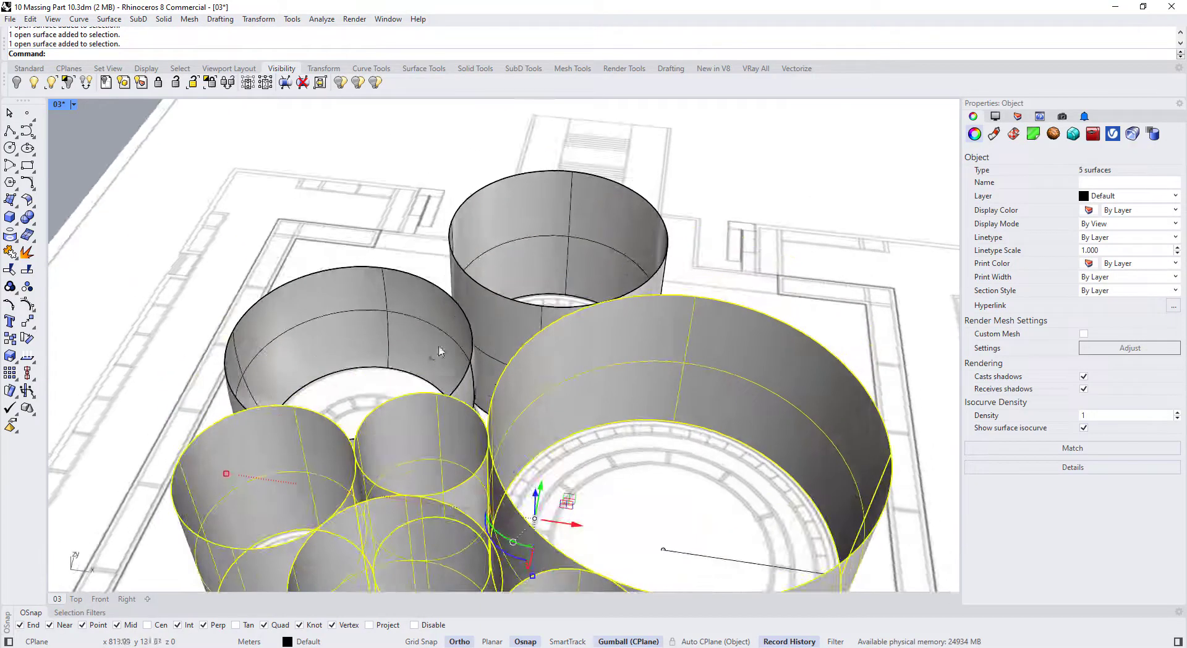
left_click(440, 337, "shift")
left_click(508, 322, "shift")
type("Loc")
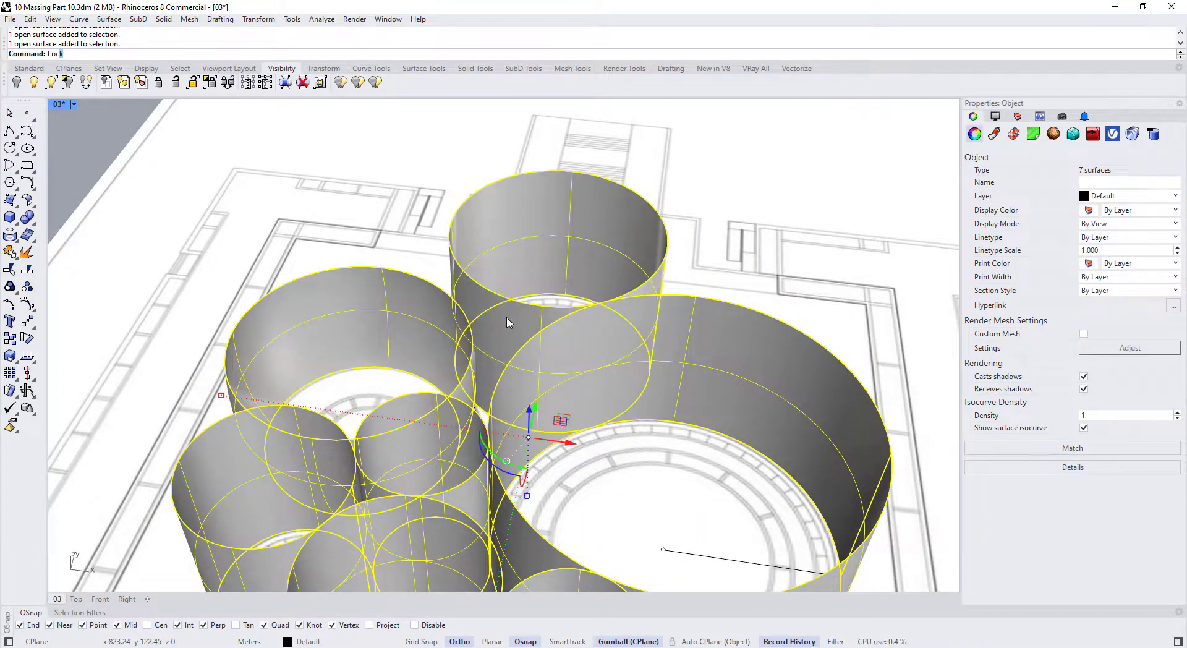
type("k")
key("Return")
scroll(508, 322, "down", 5)
Rebuild all seven profile curves to 4 points, degree 3, letting history update the walls
right_click_drag(483, 346, 485, 265)
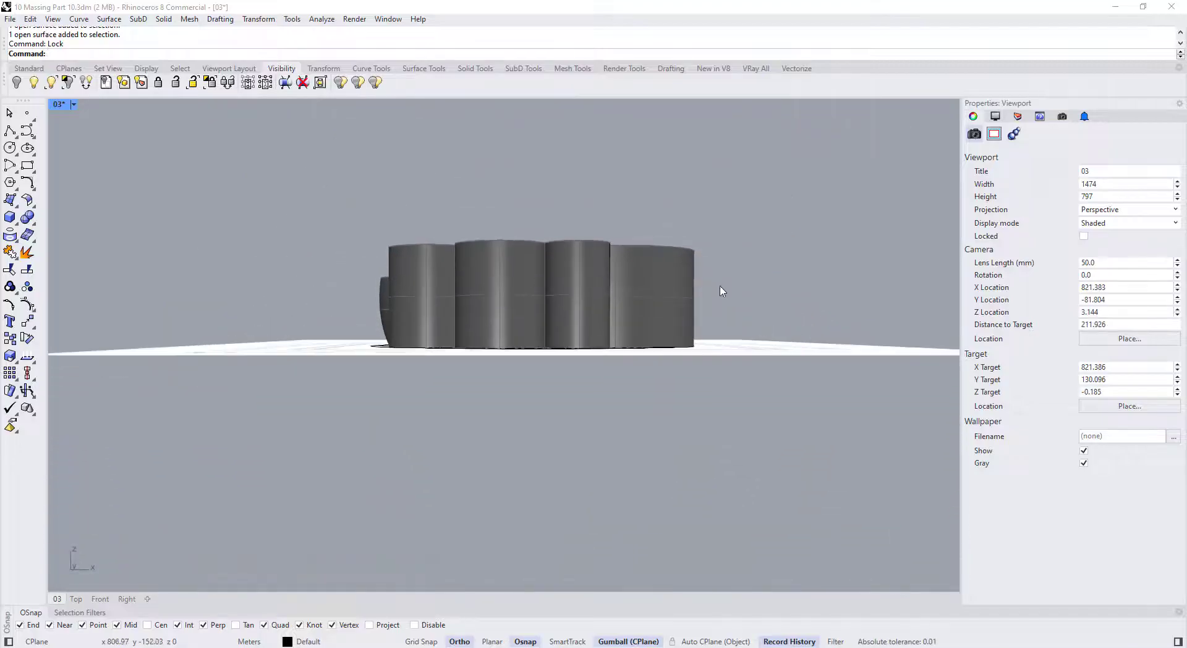
left_click_drag(773, 293, 318, 217)
right_click_drag(346, 235, 498, 293)
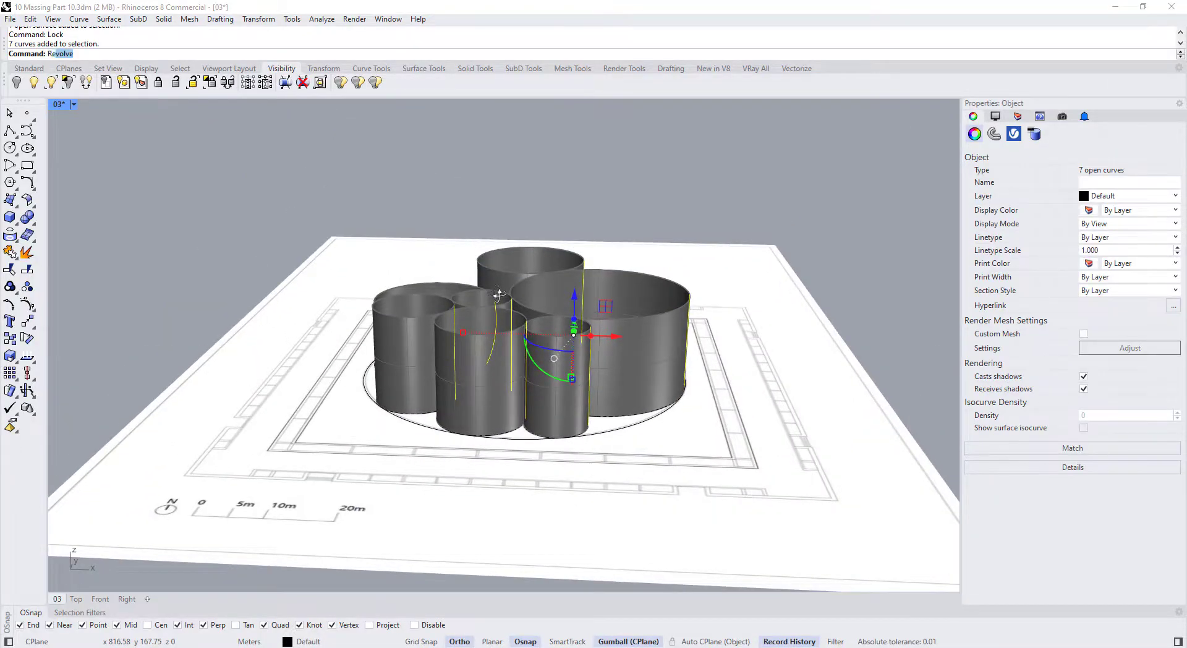
key("Return")
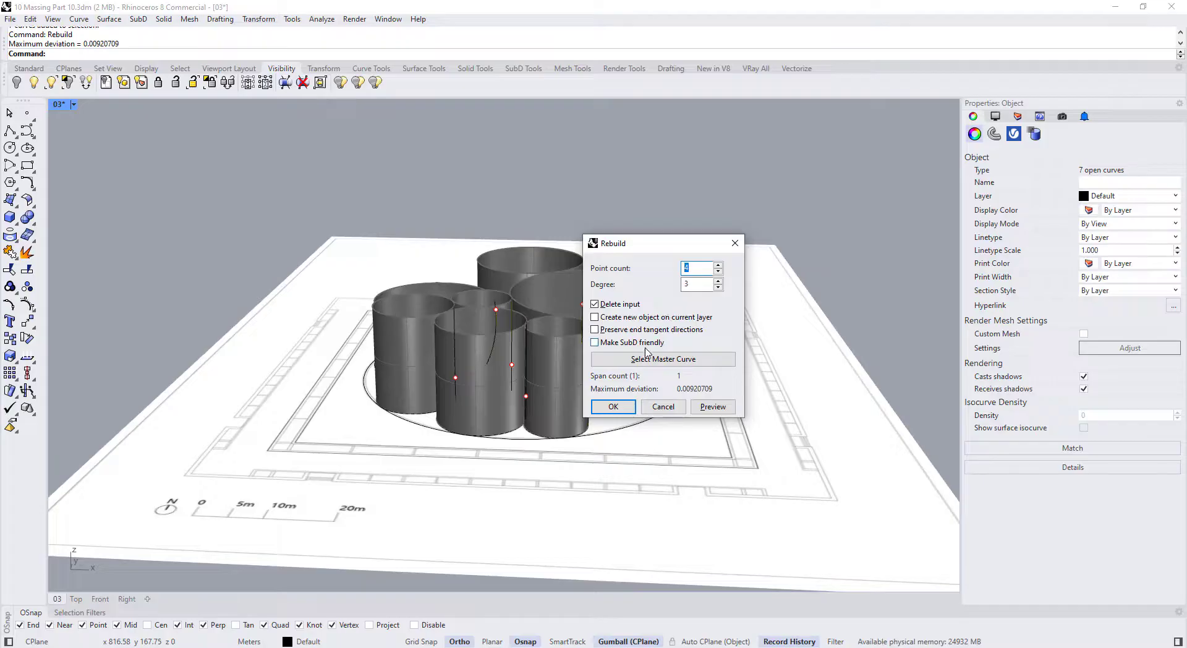
left_click(605, 410)
left_click(605, 369)
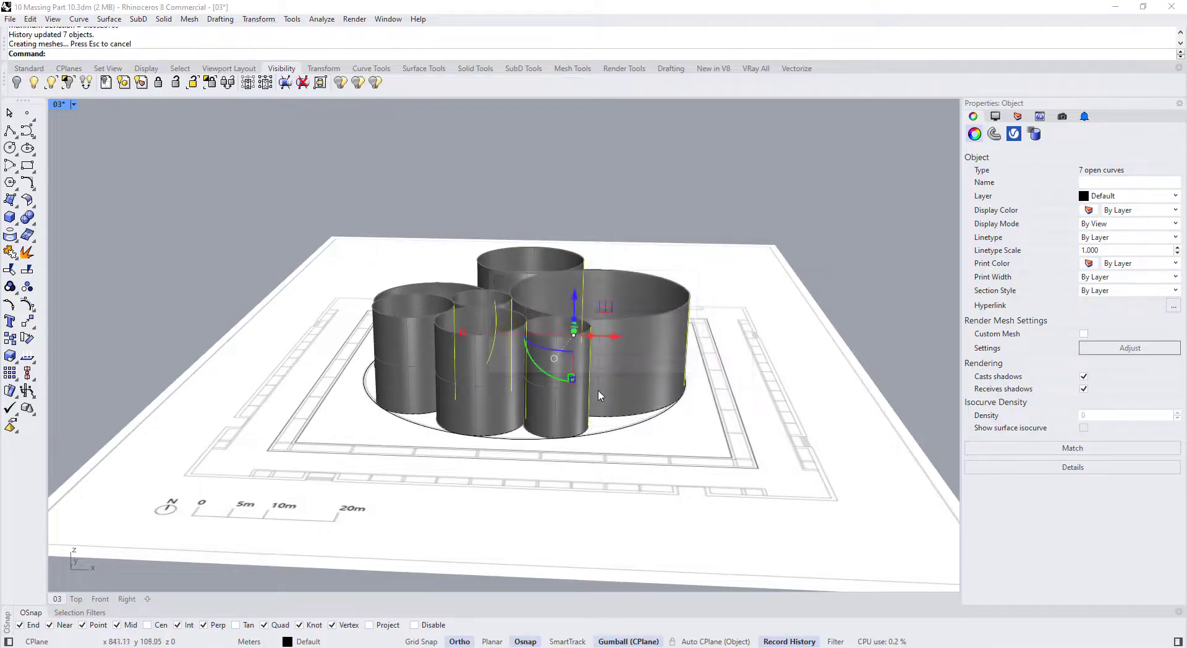
Show the rebuilt curves' control points with F10 and orbit around the cylinders
key("F10")
right_click_drag(597, 397, 510, 484)
scroll(504, 486, "up", 4)
right_click_drag(512, 377, 544, 295)
Shorten the front cylinder's seam curve vertically with the Gumball anchored at its bottom end
right_click_drag(251, 387, 588, 365)
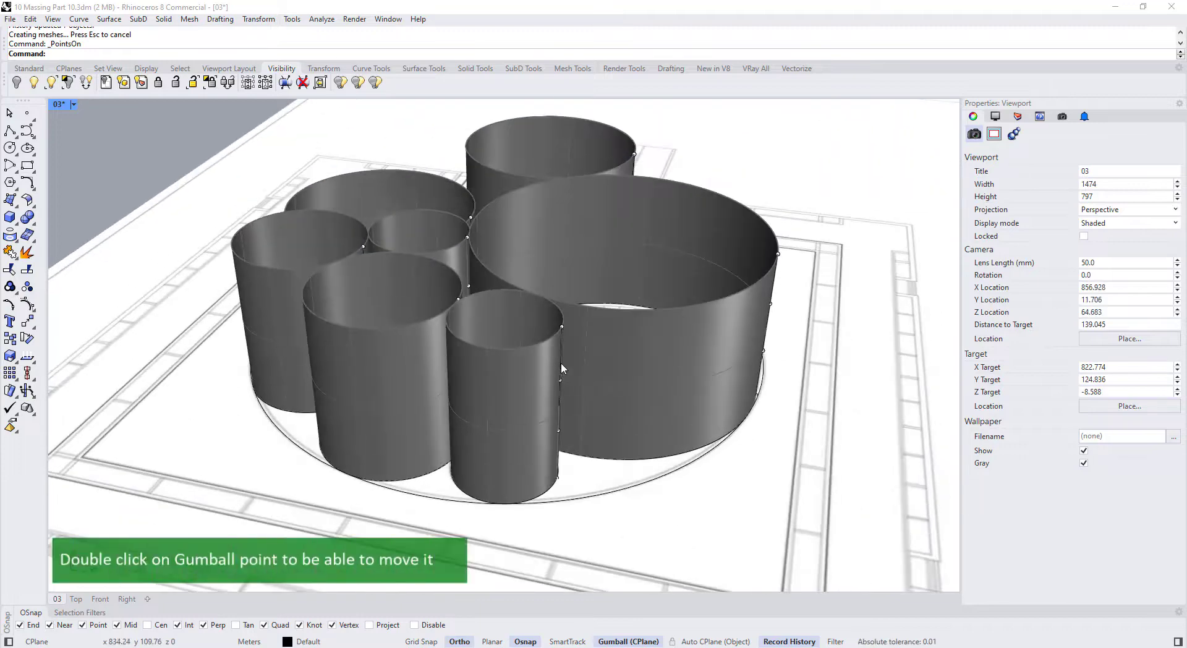
left_click(560, 373)
left_click(602, 394)
scroll(556, 413, "up", 2)
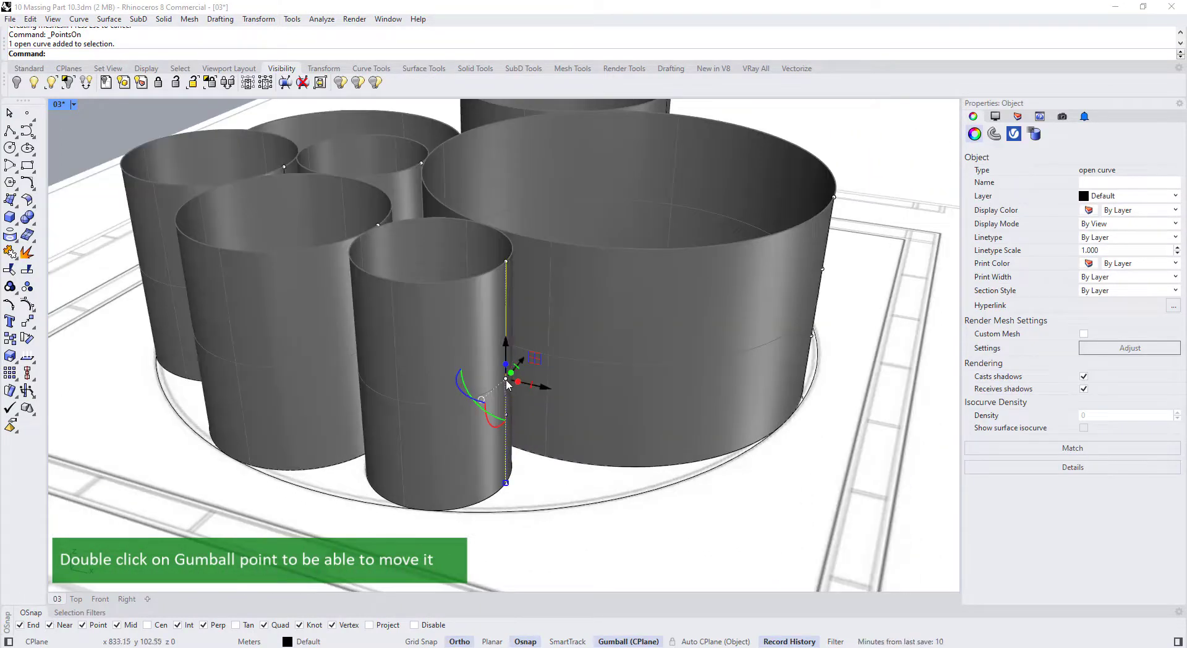
double_click(506, 382)
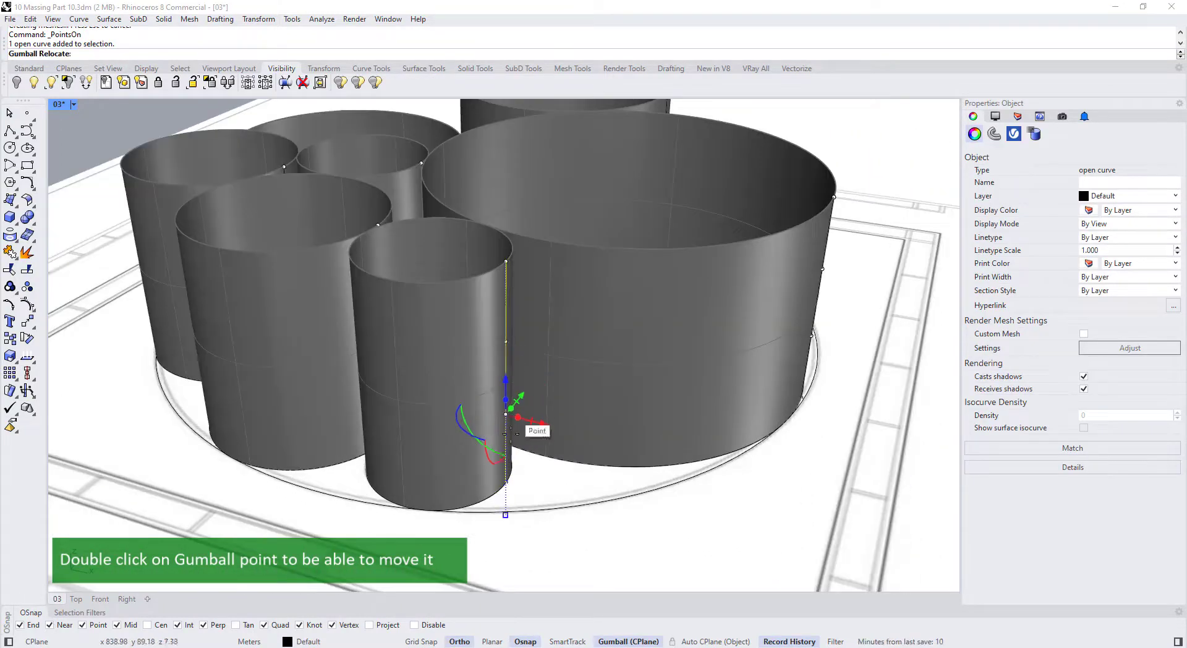
left_click(505, 482)
scroll(506, 424, "down", 3)
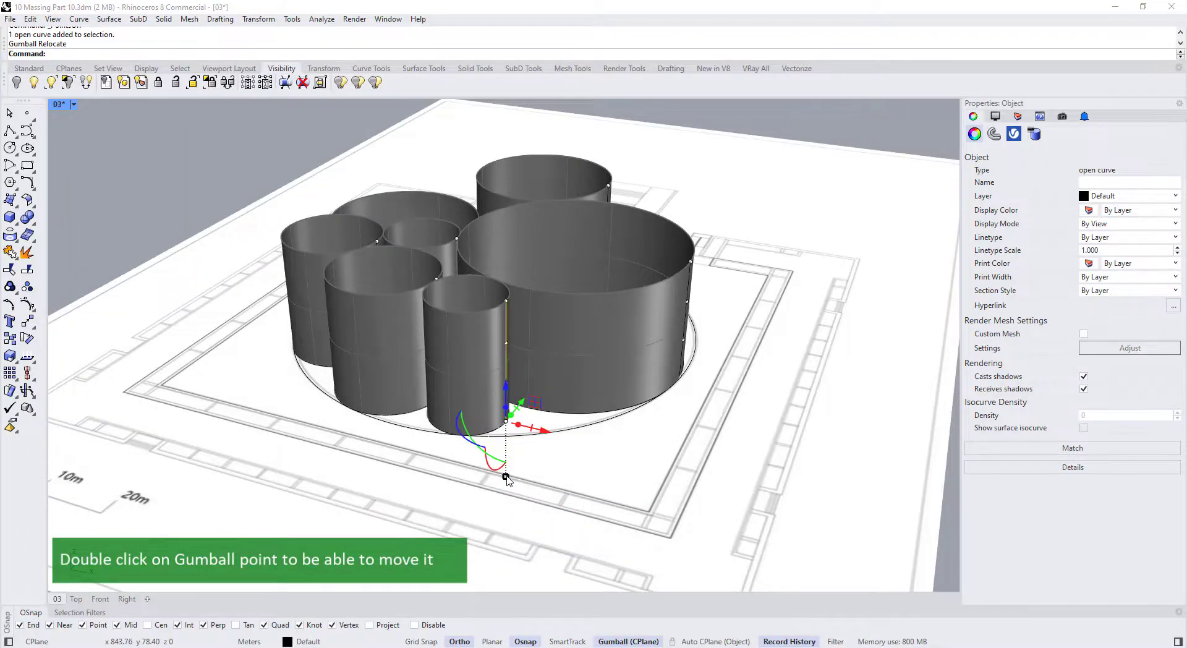
left_click_drag(506, 476, 505, 441)
left_click(493, 459)
scroll(468, 386, "up", 3)
Move the front cylinder's bottom curve point outward to flare its base
right_click_drag(440, 334, 444, 376)
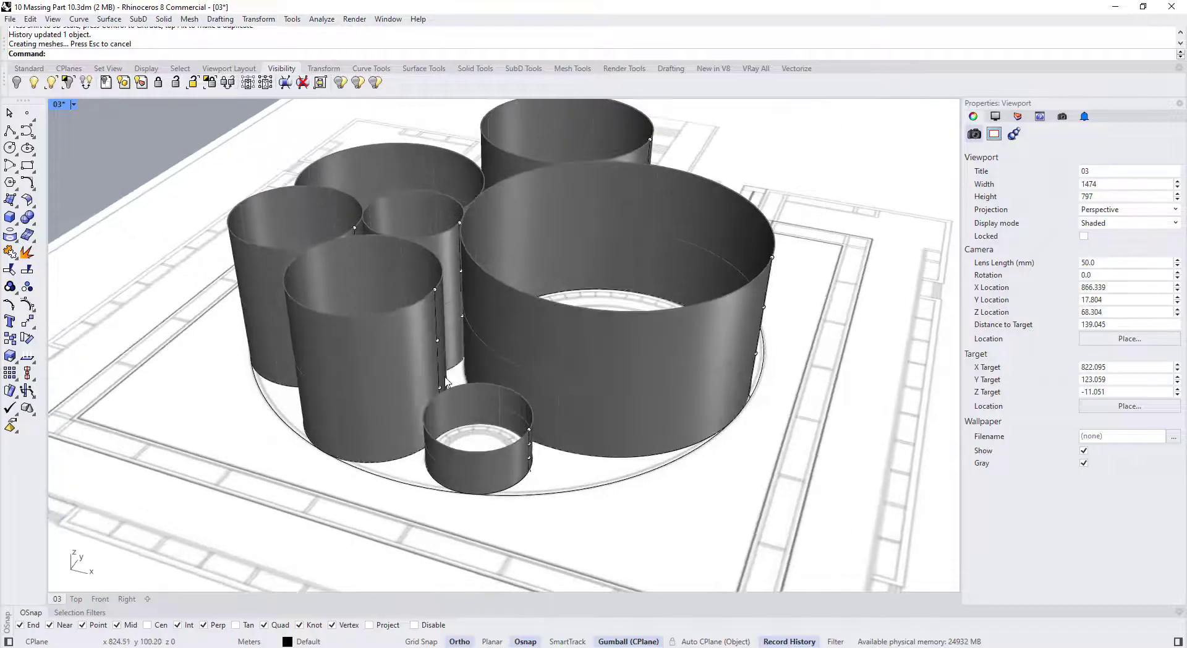
scroll(528, 454, "up", 6)
left_click(546, 475)
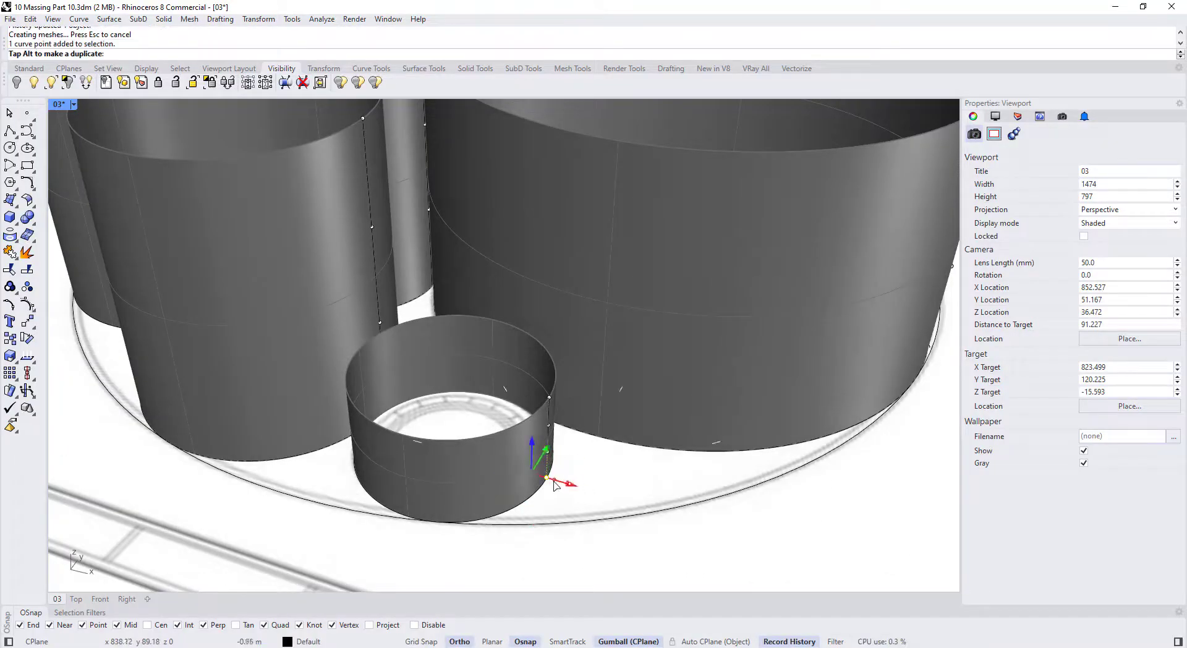
left_click_drag(555, 485, 549, 468)
scroll(543, 474, "up", 4)
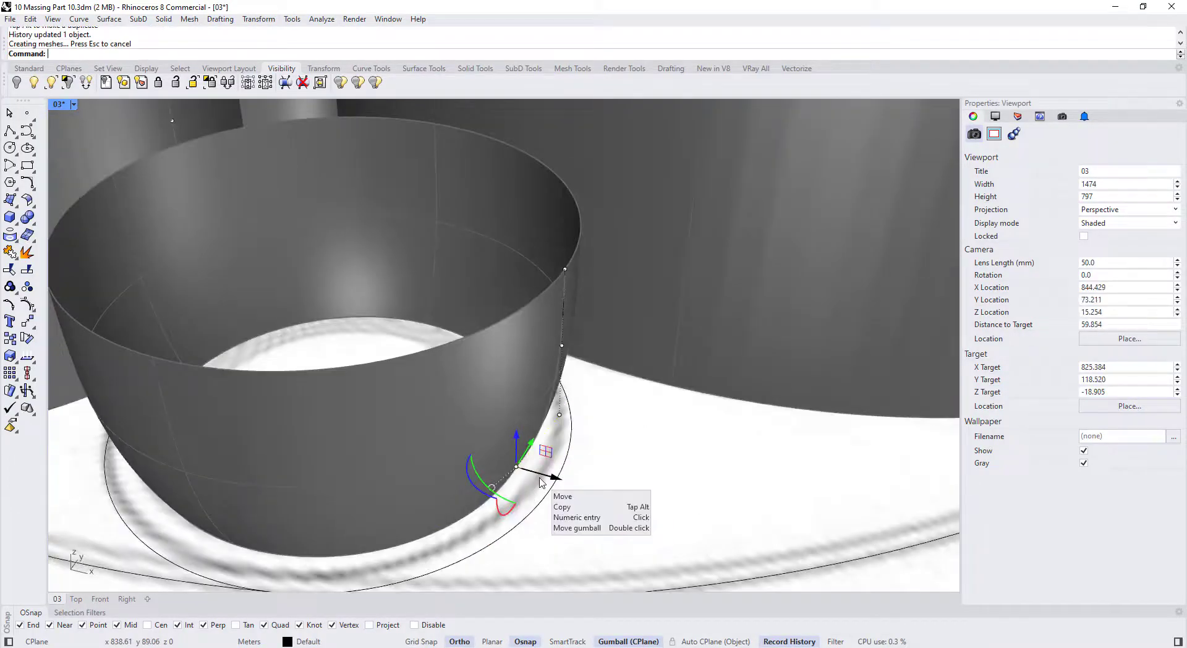
On the next pot, move the profile curve's bottom point outward and scale the curve shorter vertically
left_click(559, 415)
scroll(601, 303, "down", 5)
left_click(601, 301)
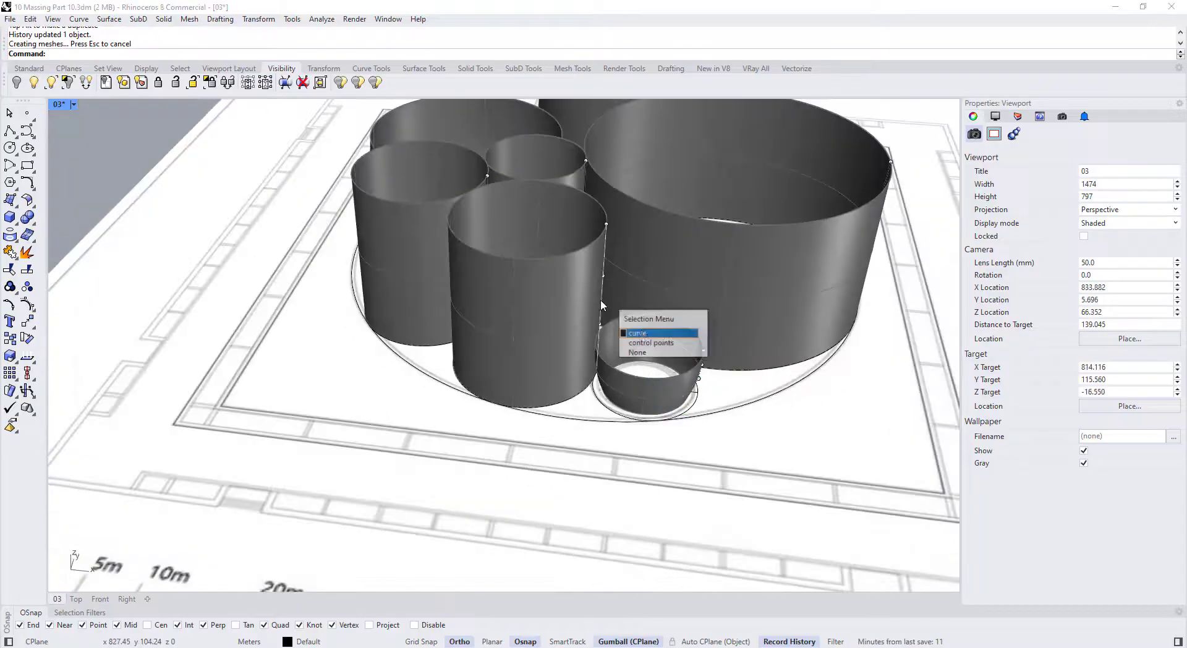
left_click(635, 334)
scroll(601, 311, "up", 6)
scroll(556, 323, "down", 4)
left_click_drag(603, 306, 559, 396, "ctrl")
scroll(555, 471, "up", 3)
right_click_drag(559, 371, 557, 458)
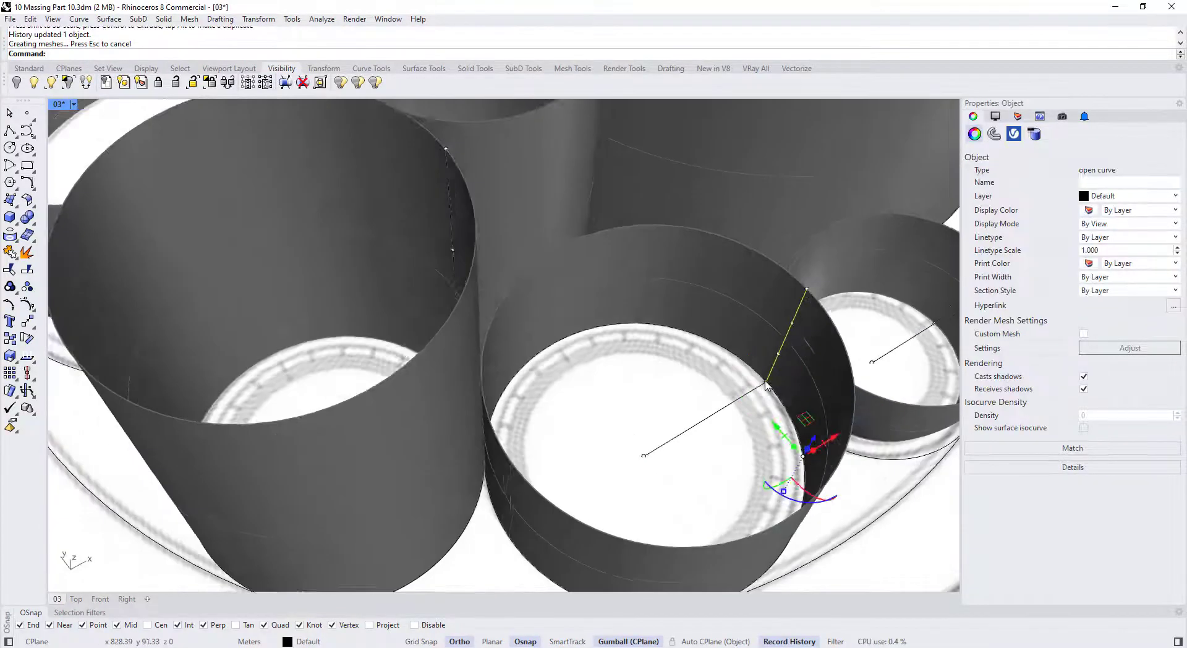
Taper that pot by sliding its bottom profile point inward and the next point sideways
left_click(694, 394)
left_click_drag(720, 389, 709, 392)
left_click(702, 362)
left_click_drag(738, 354, 728, 355)
scroll(723, 365, "down", 6)
right_click_drag(699, 402, 566, 371)
scroll(575, 326, "down", 6)
scroll(556, 331, "up", 4)
left_click(588, 454)
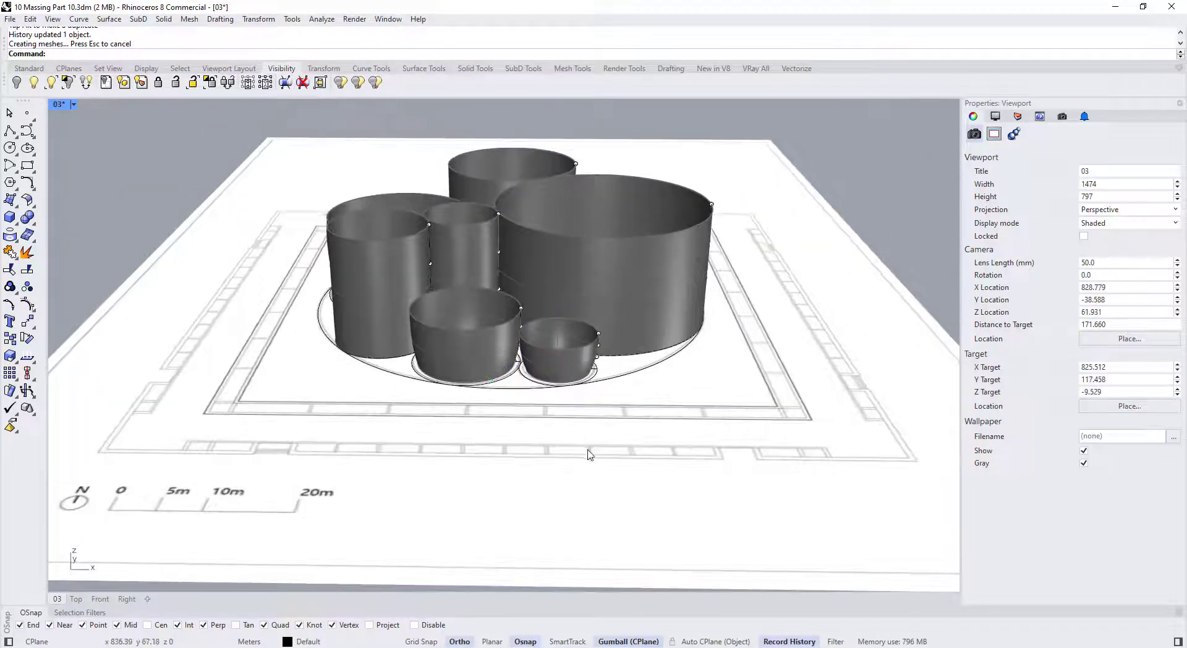
Shorten another pot's profile curve vertically, scaling from an origin at the pot's base
right_click_drag(518, 405, 458, 348)
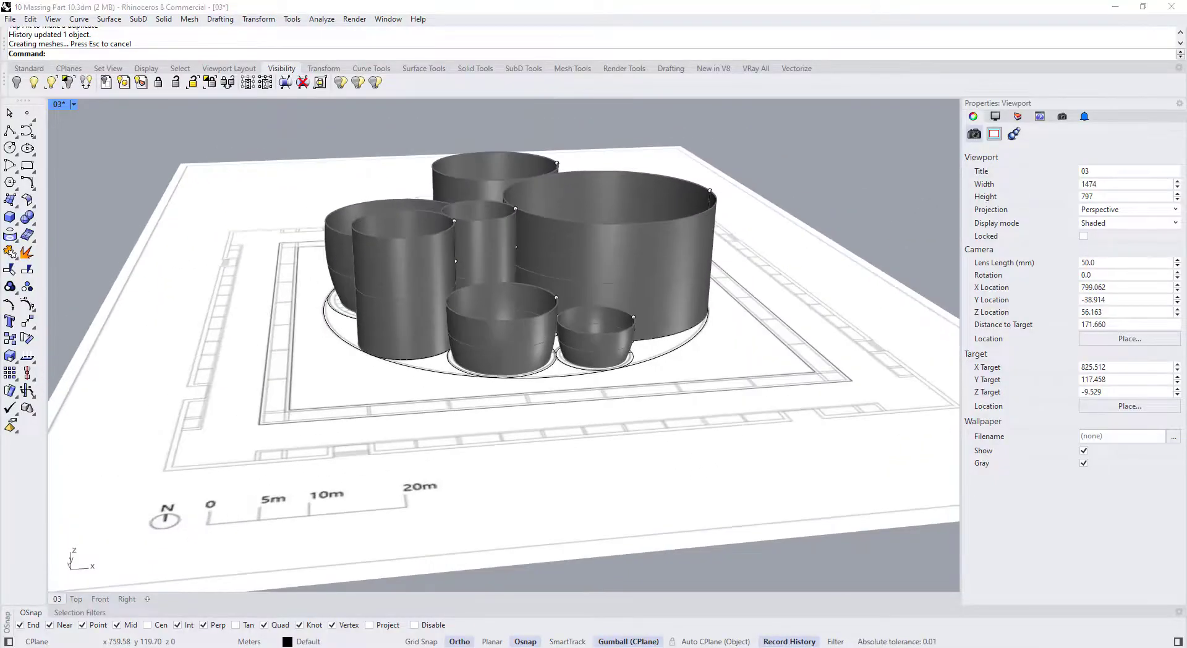
right_click_drag(444, 258, 454, 346)
left_click(452, 342)
left_click(489, 374)
scroll(458, 370, "up", 8)
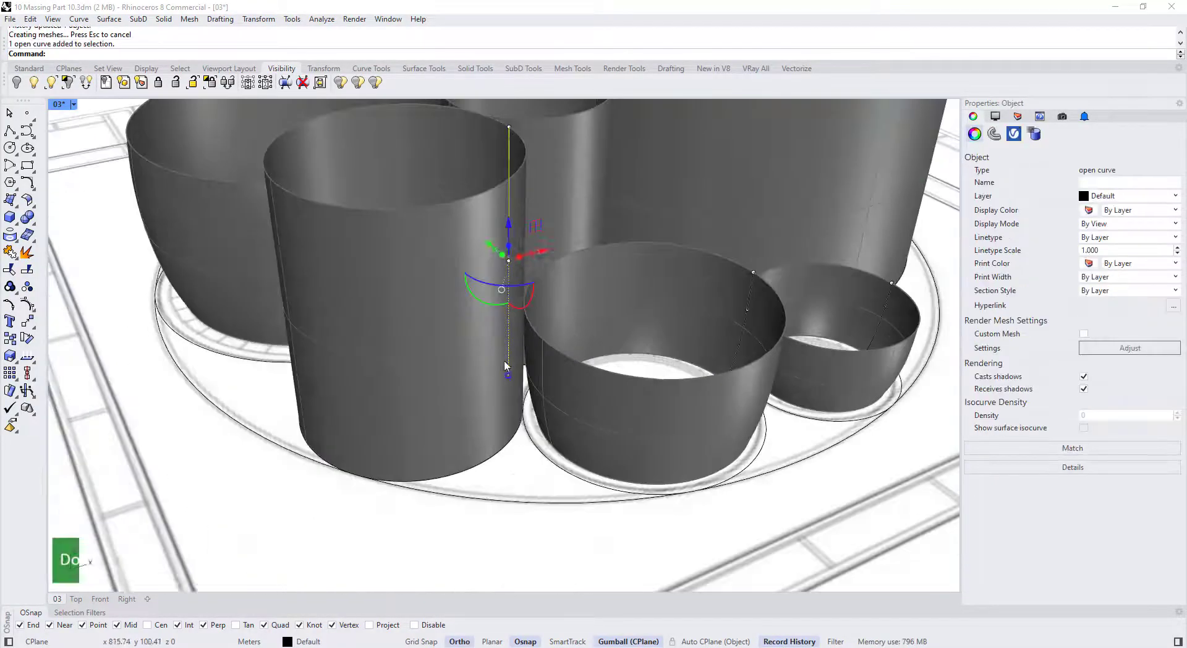
double_click(509, 257)
left_click(507, 458)
scroll(508, 457, "down", 4)
double_click(500, 518)
left_click(501, 575)
scroll(500, 572, "down", 4)
left_click_drag(493, 465, 492, 404)
Slide a point on a further pot's profile curve to reshape its wall
right_click_drag(495, 476, 495, 437)
scroll(556, 321, "up", 10)
left_click(562, 350)
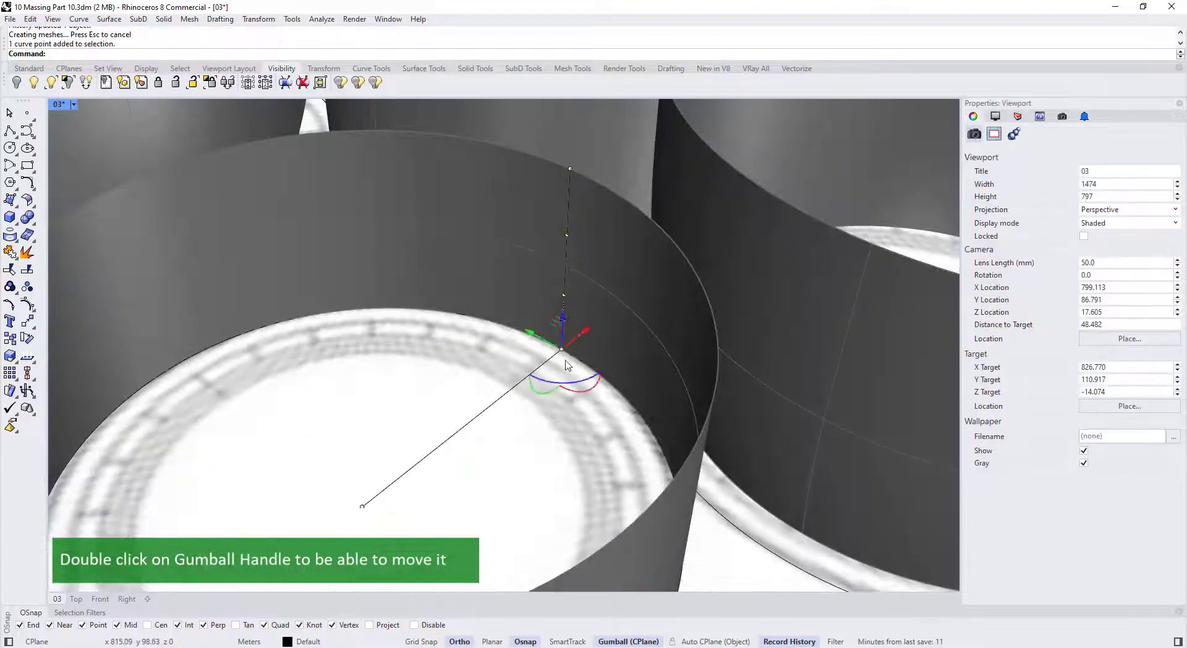
left_click_drag(579, 336, 562, 346)
scroll(562, 298, "down", 8)
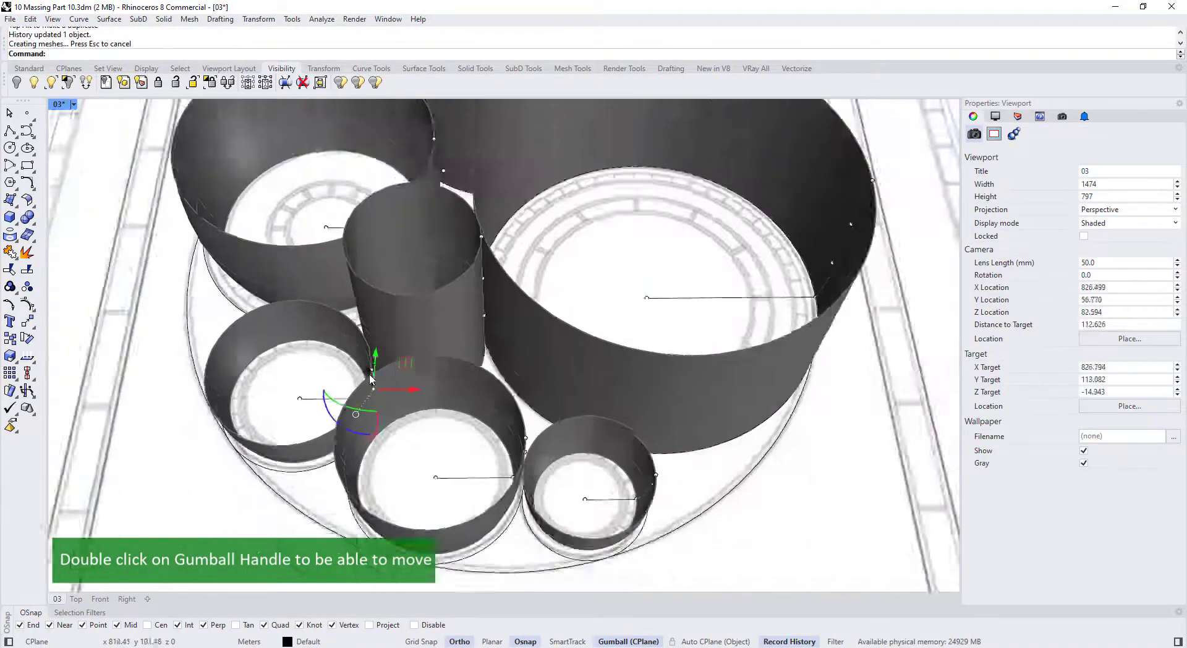
left_click(74, 104)
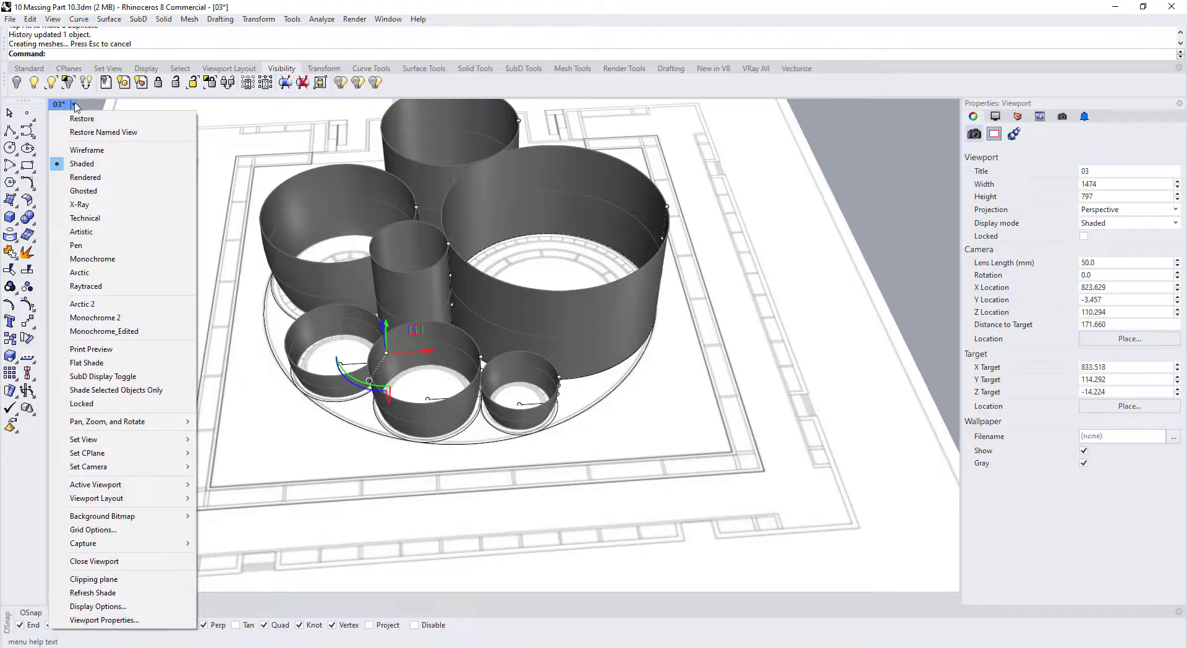
Switch the viewport to Ghosted display so the vessels are see-through, and clear the selection
left_click(84, 191)
right_click_drag(390, 396, 460, 384)
scroll(453, 372, "up", 4)
key("Escape")
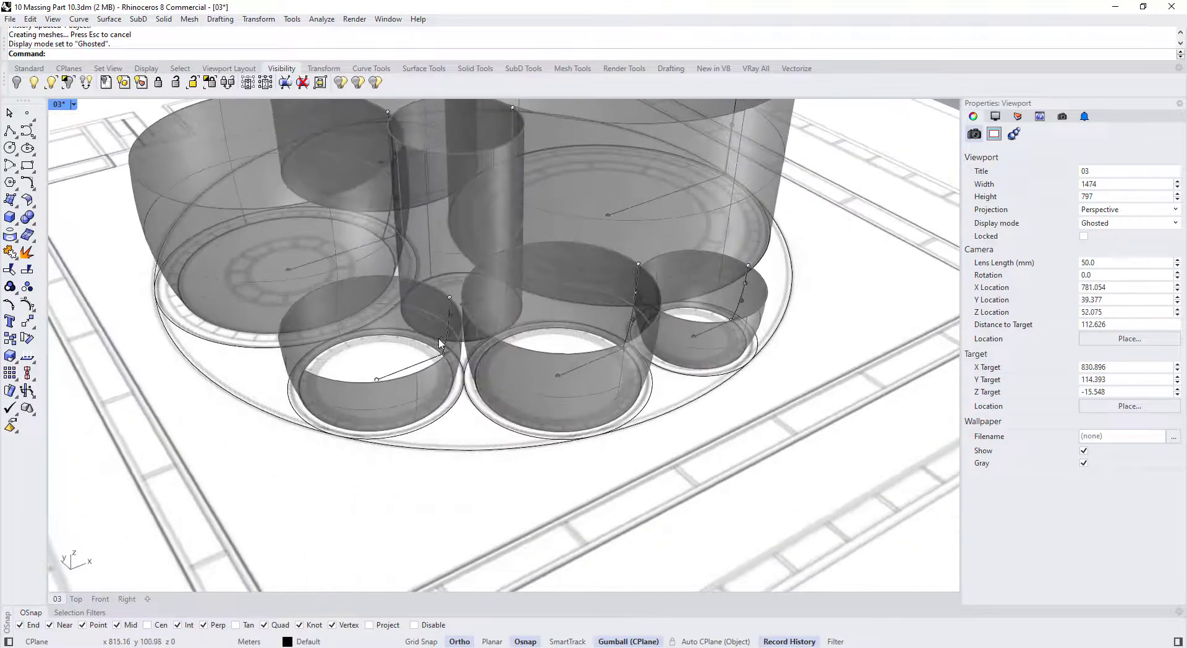
scroll(445, 346, "up", 3)
Move the end point of a small pot's profile curve to reshape it
left_click(450, 340)
scroll(451, 331, "down", 6)
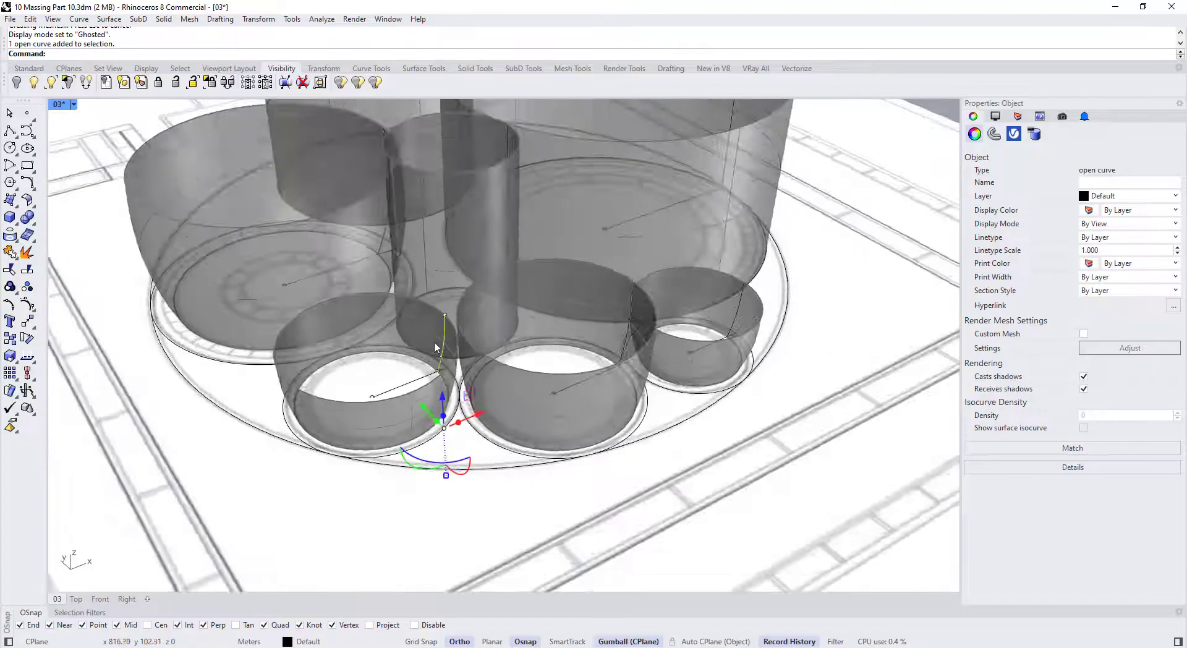
mouse_move(436, 347)
right_mouse_down()
mouse_move(404, 304)
mouse_move(406, 286)
mouse_move(445, 346)
right_mouse_up()
scroll(470, 383, "up", 6)
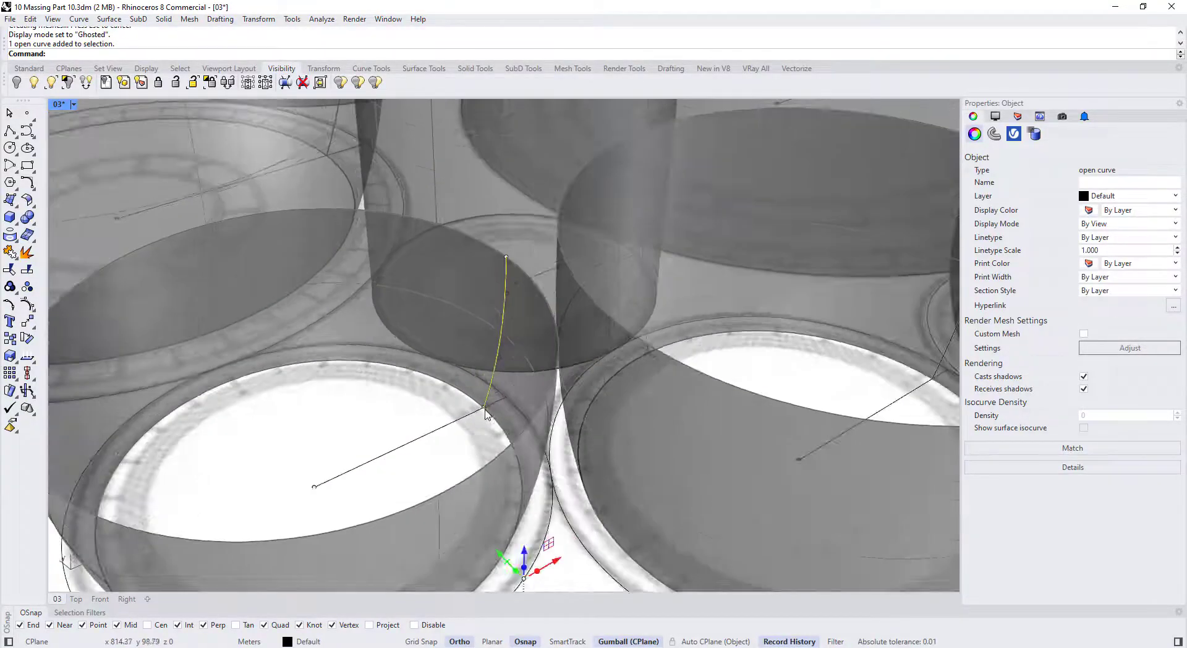
left_click(485, 413, "ctrl+shift")
left_click(522, 444)
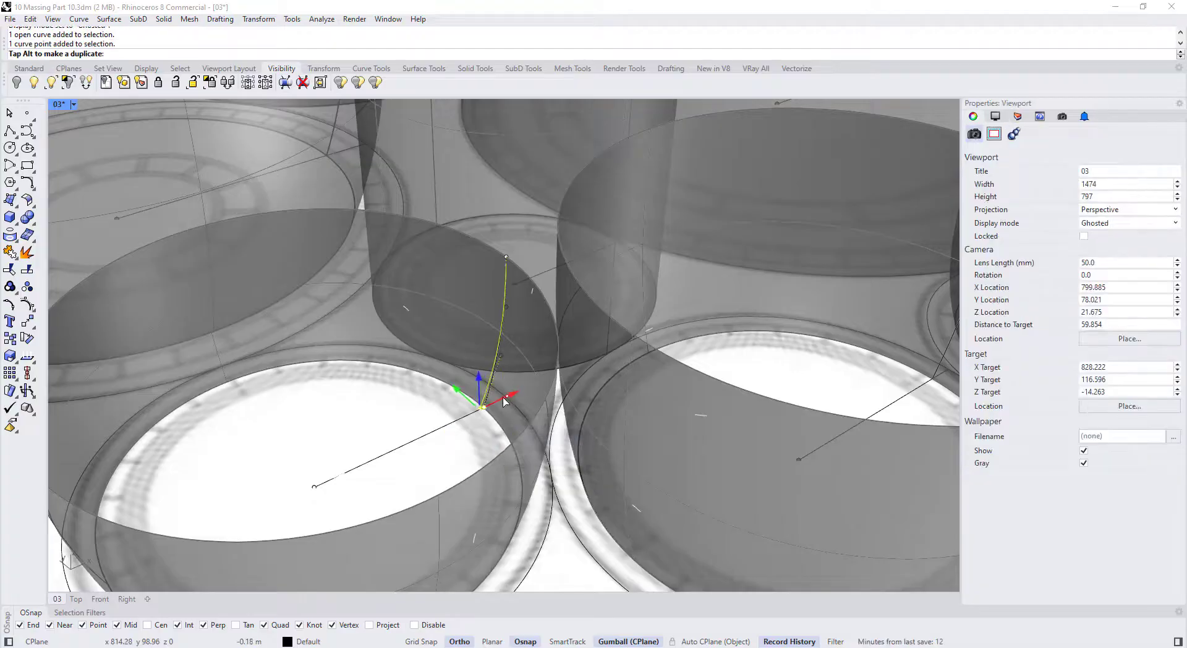
left_click_drag(504, 397, 502, 397)
scroll(490, 398, "down", 8)
right_click_drag(559, 416, 493, 380)
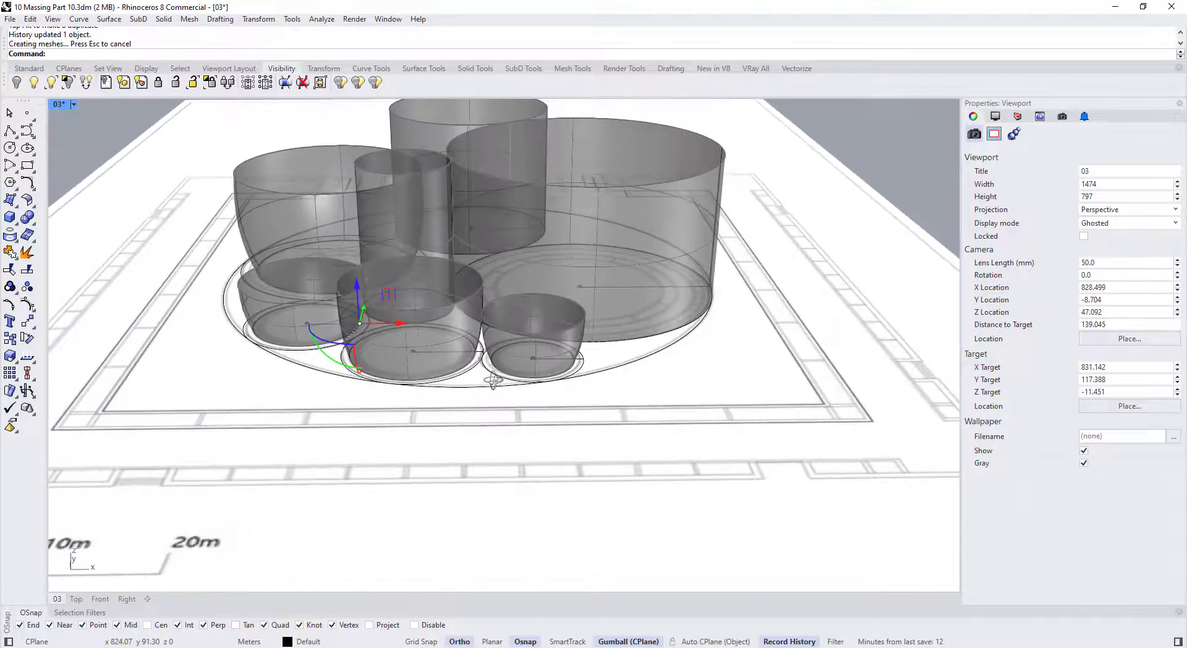
scroll(487, 354, "up", 2)
Reshape another pot's profile by nudging three control points, including the top rim point
left_click(472, 337)
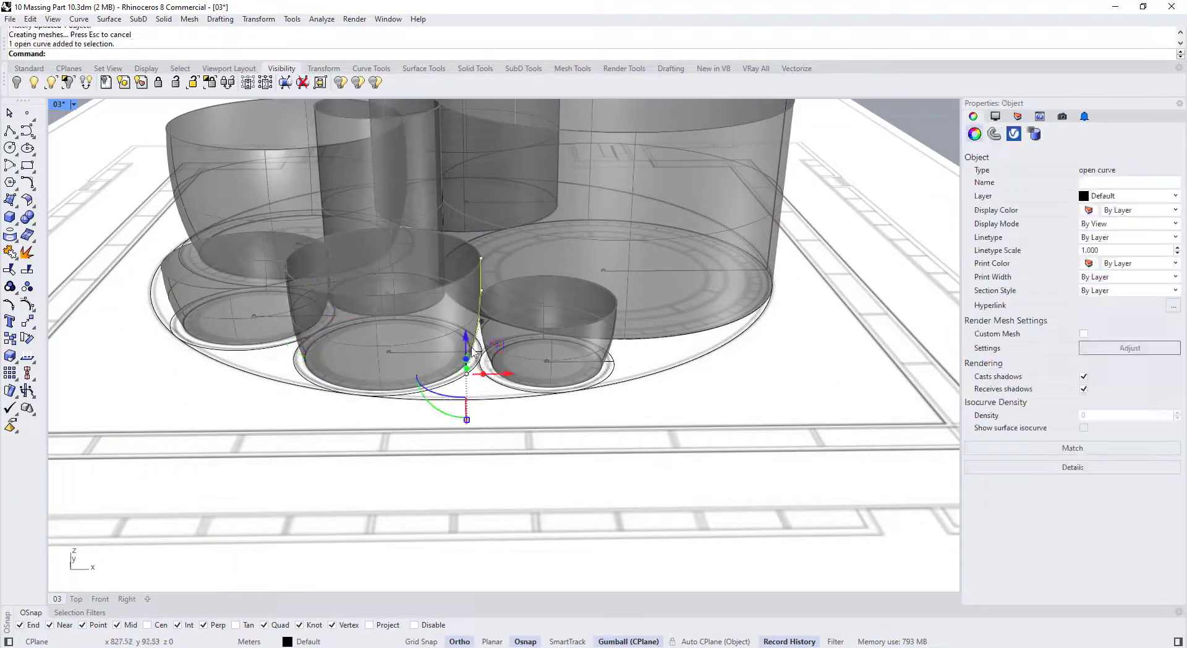
right_click_drag(471, 340, 485, 310)
scroll(485, 310, "up", 3)
left_click(529, 322)
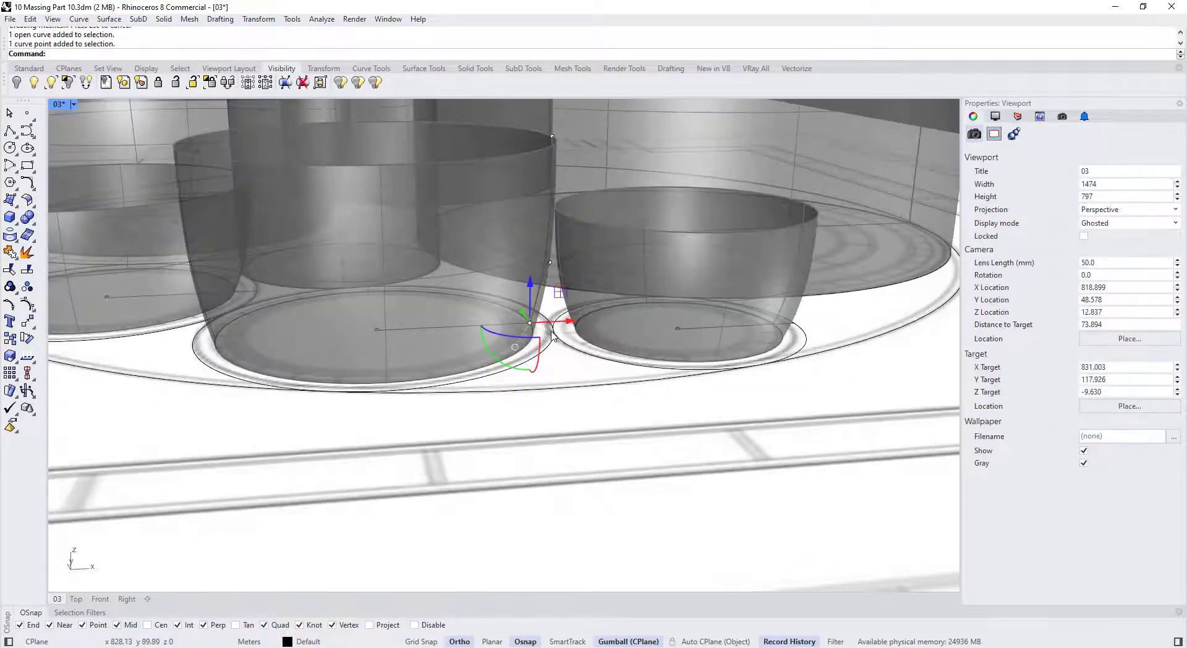
left_click_drag(554, 324, 550, 323)
left_click(549, 263)
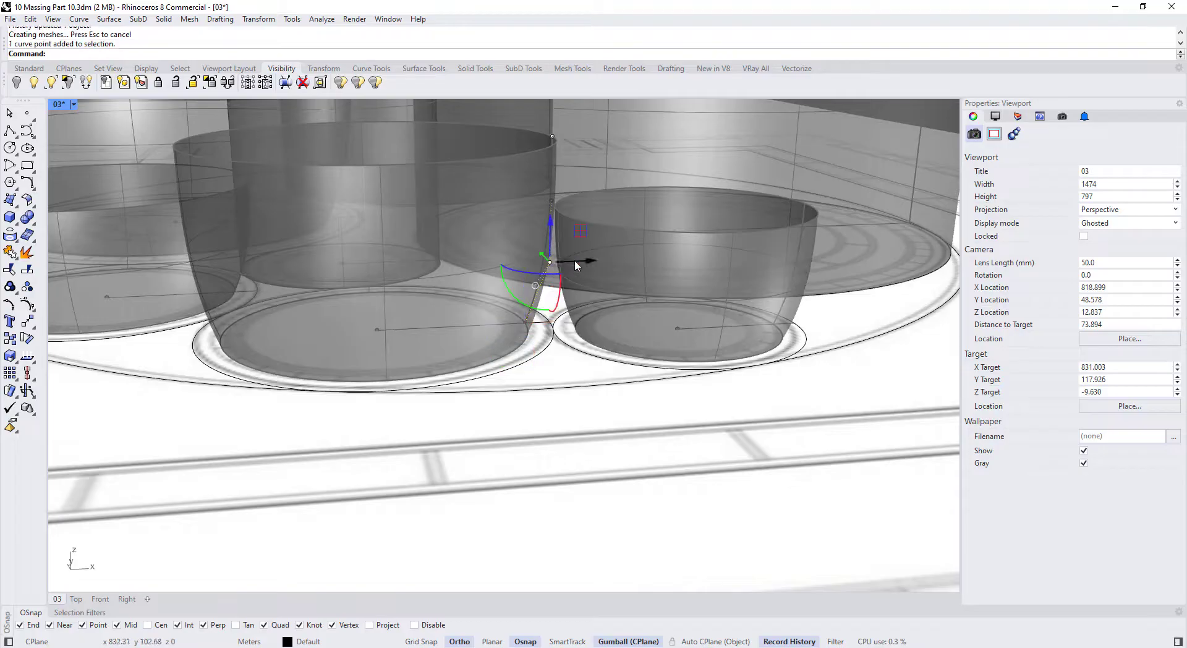
left_click_drag(574, 263, 570, 269)
scroll(566, 294, "down", 4)
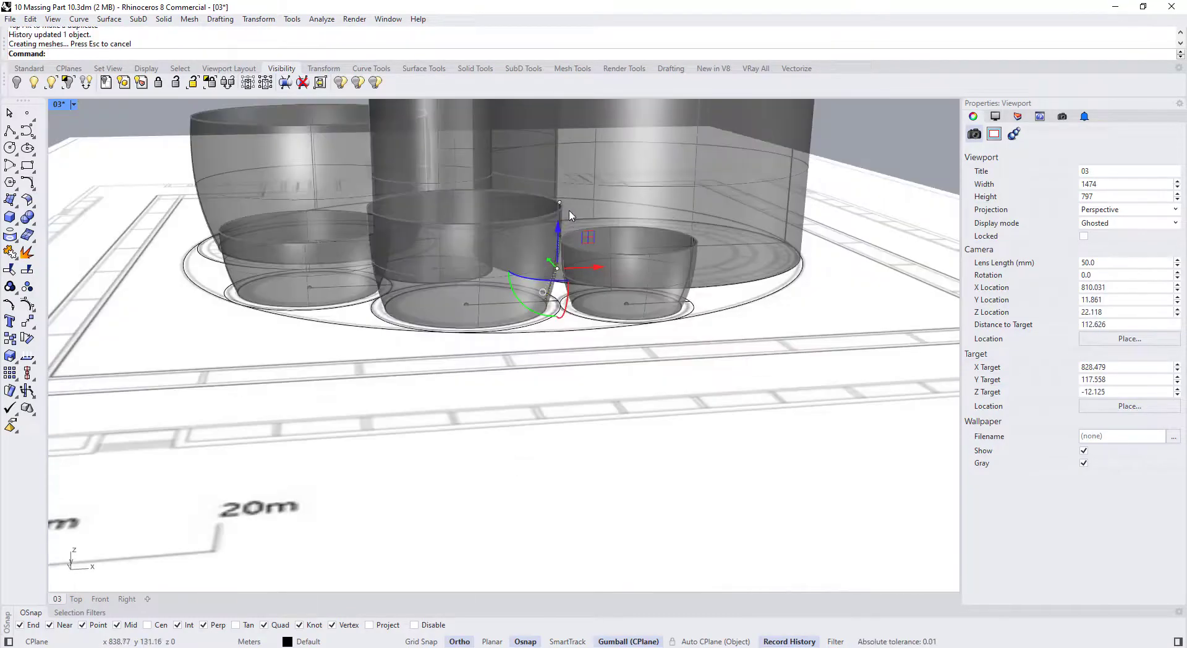
scroll(569, 215, "up", 3)
left_click(552, 196)
left_click_drag(578, 191, 576, 193)
scroll(555, 250, "down", 6)
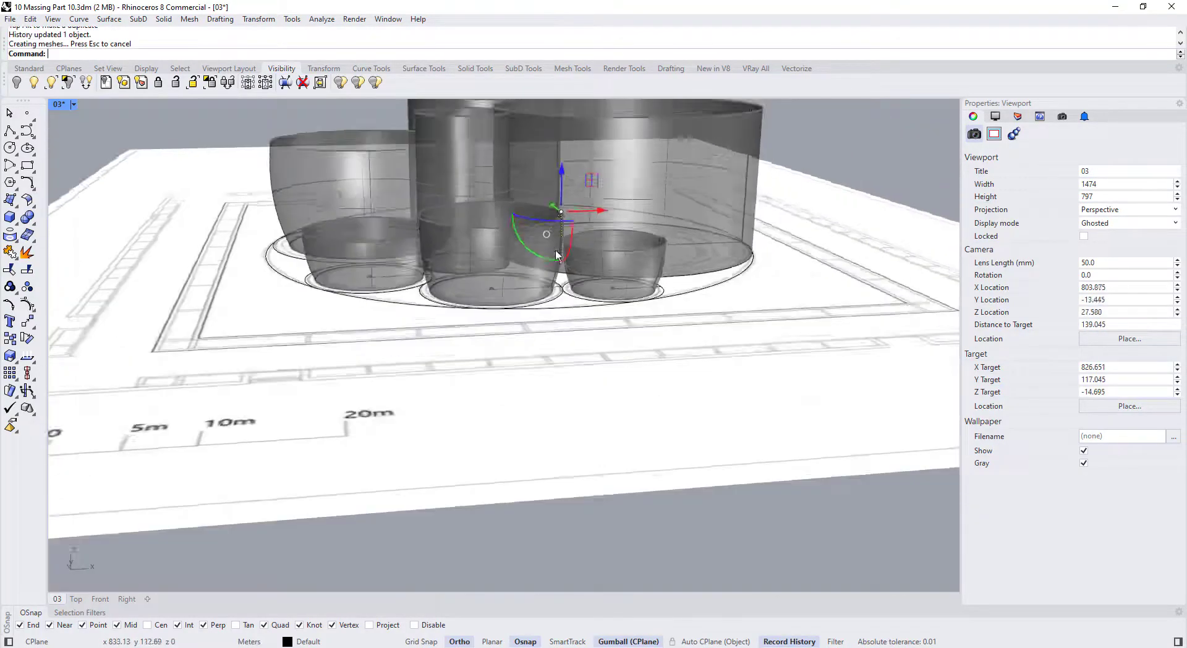
Stretch an open profile curve vertically from the circle centre, then pick a point on another curve
right_click_drag(555, 250, 570, 292)
scroll(565, 292, "up", 2)
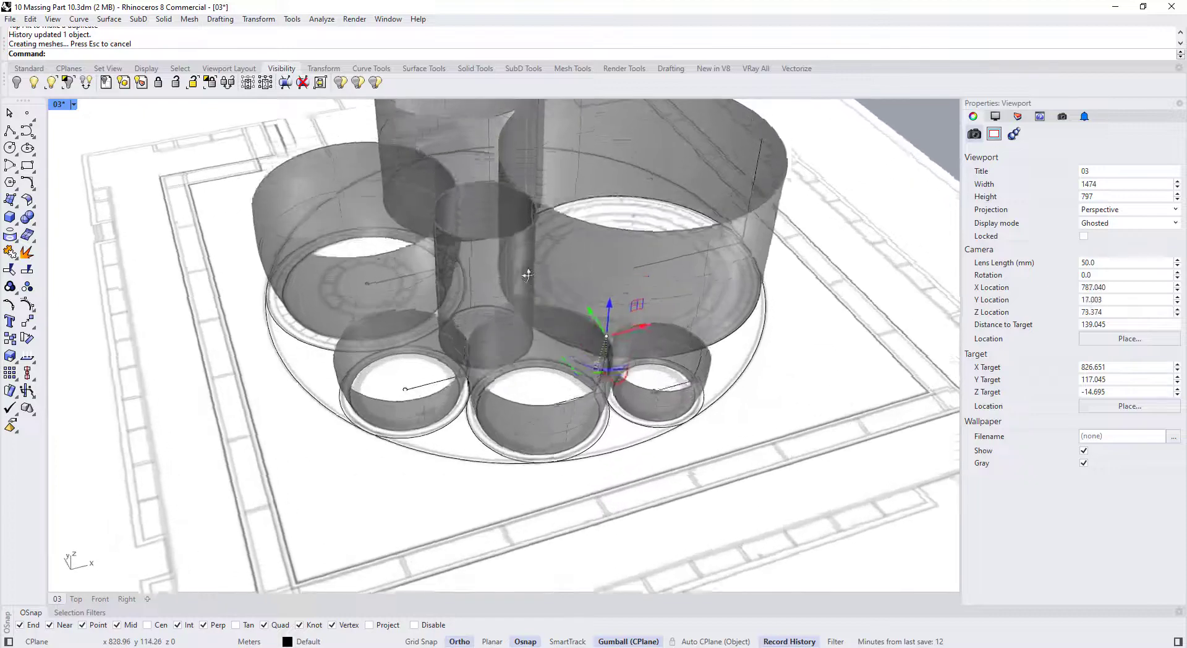
left_click(558, 295)
scroll(558, 294, "up", 4)
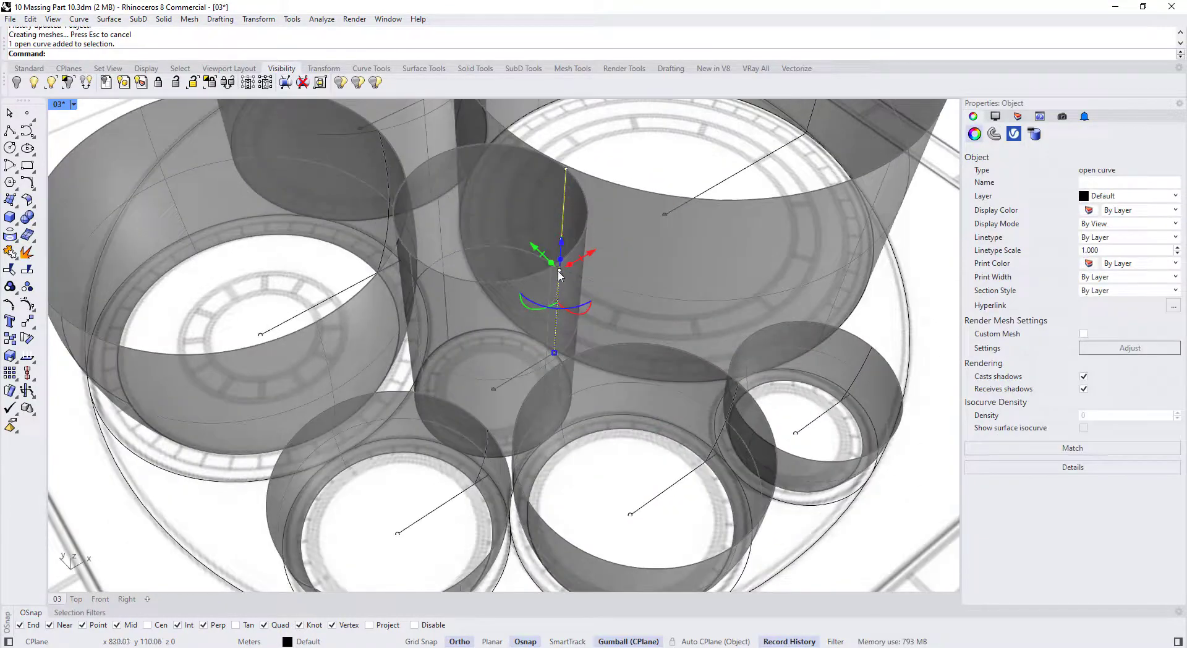
left_click_drag(558, 271, 493, 389, "ctrl")
right_click_drag(493, 391, 478, 344)
scroll(478, 345, "down", 8)
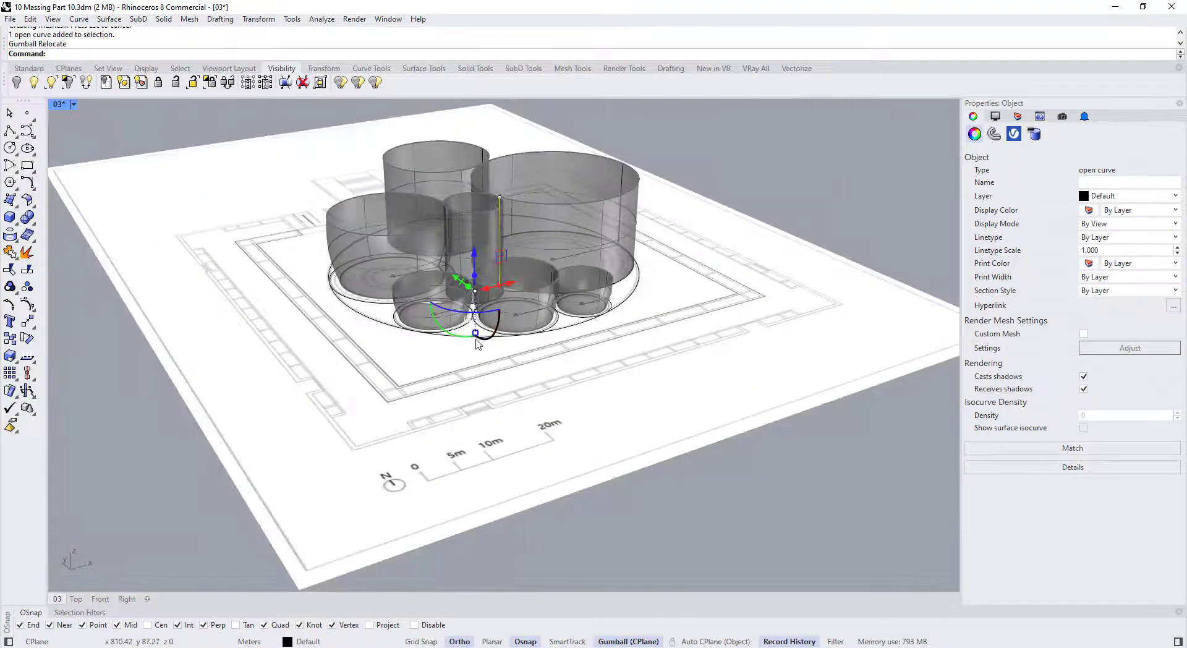
left_click_drag(476, 333, 476, 339)
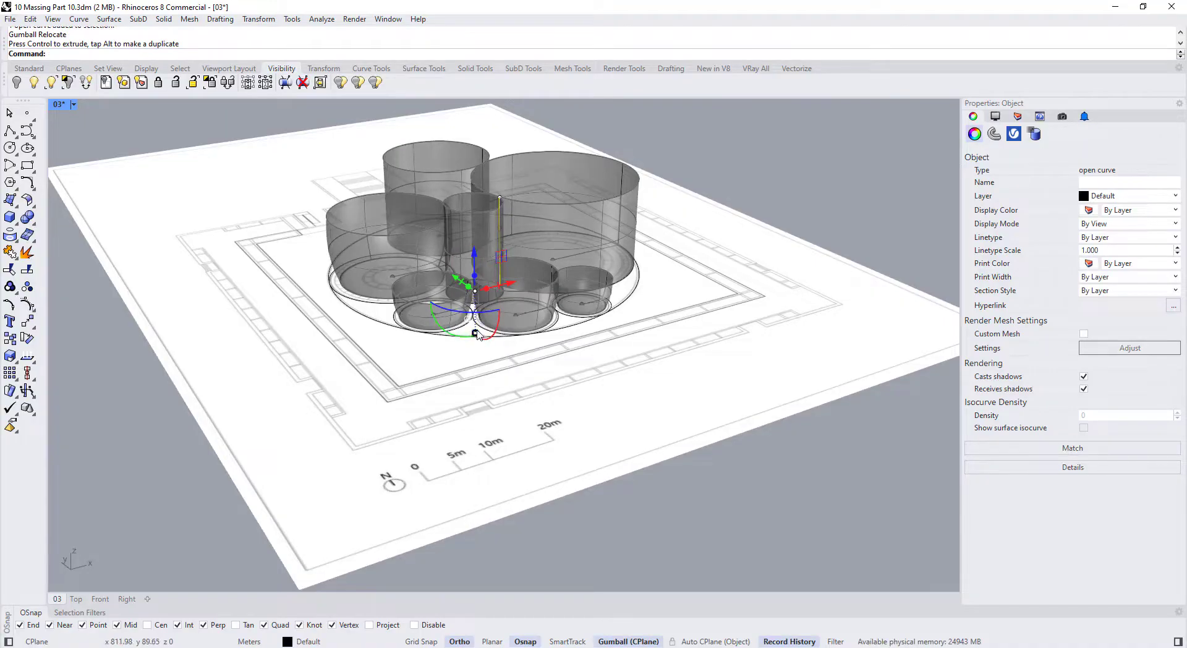
scroll(476, 340, "up", 3)
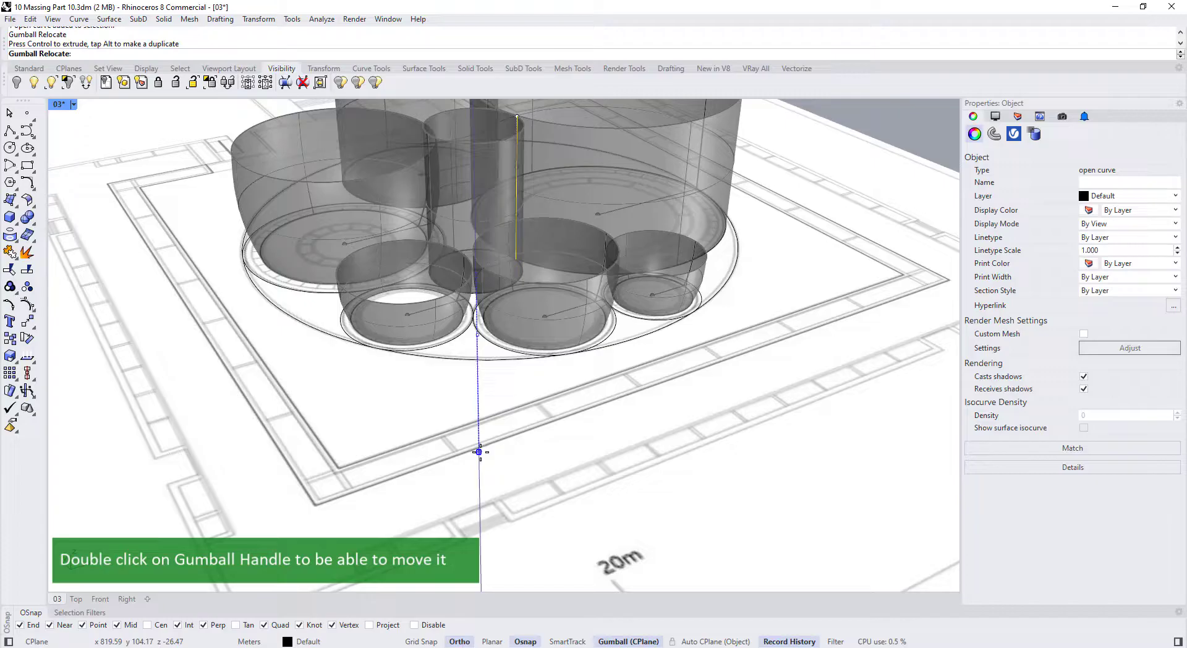
left_click_drag(478, 459, 477, 337)
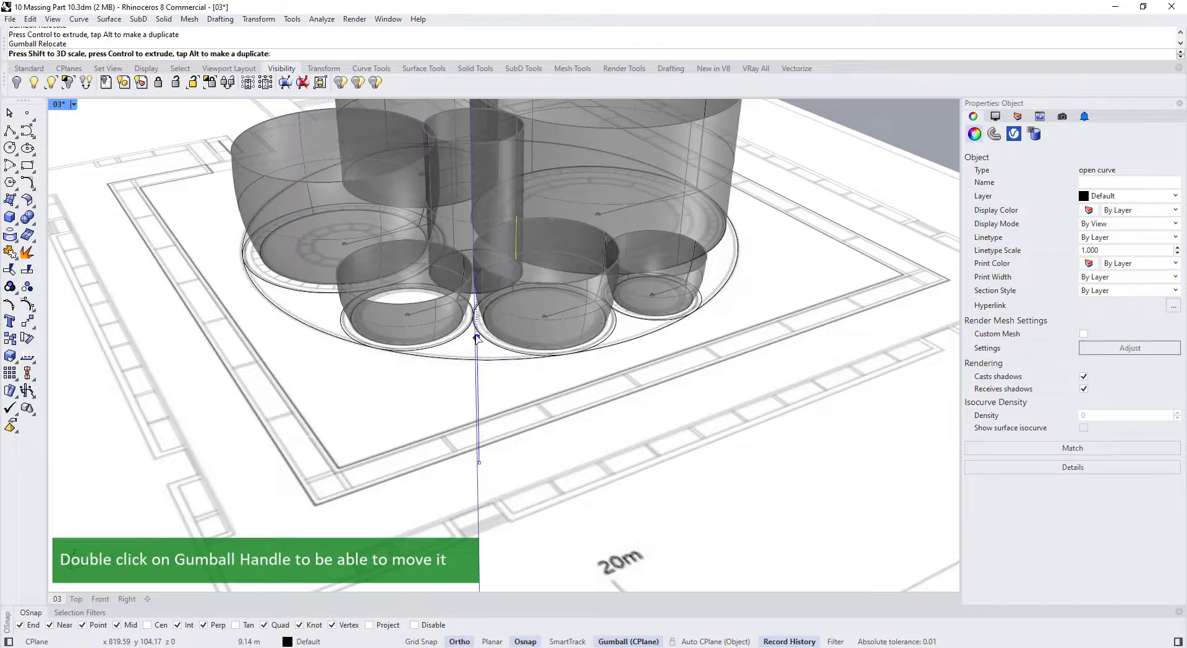
left_click(649, 345)
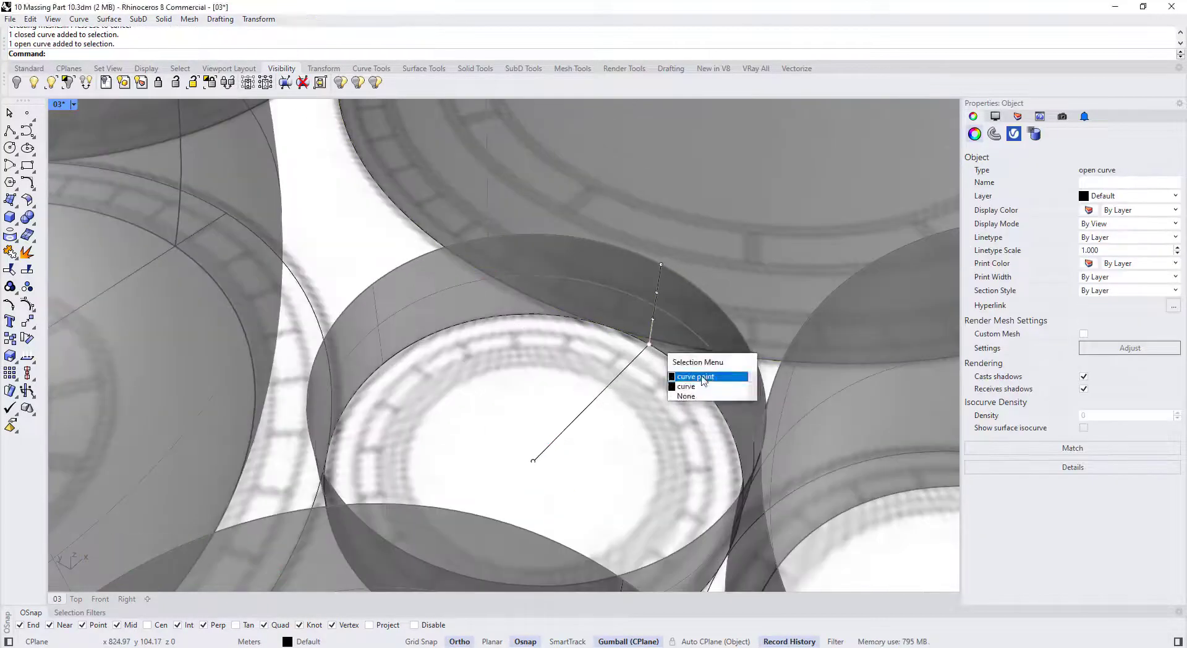
left_click(695, 377)
scroll(605, 340, "up", 5)
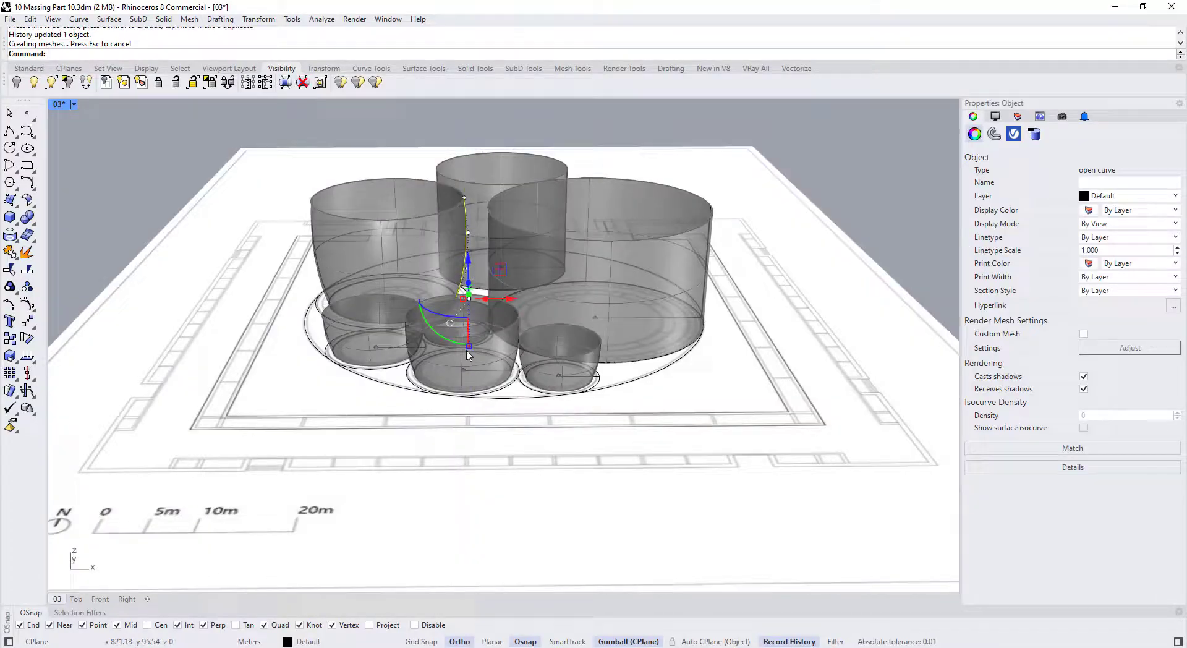
Pull the left vessel's top profile control point inward
left_click_drag(469, 348, 468, 358)
mouse_move(468, 358)
right_mouse_down()
mouse_move(474, 348)
mouse_move(473, 364)
right_mouse_up()
left_click(472, 159)
left_click_drag(506, 166, 495, 167)
key("Escape")
Push the right vessel's profile control points outward to bulge its wall
right_click_drag(699, 321, 708, 288)
scroll(707, 312, "up", 5)
left_click(668, 319)
left_click_drag(695, 320, 675, 320)
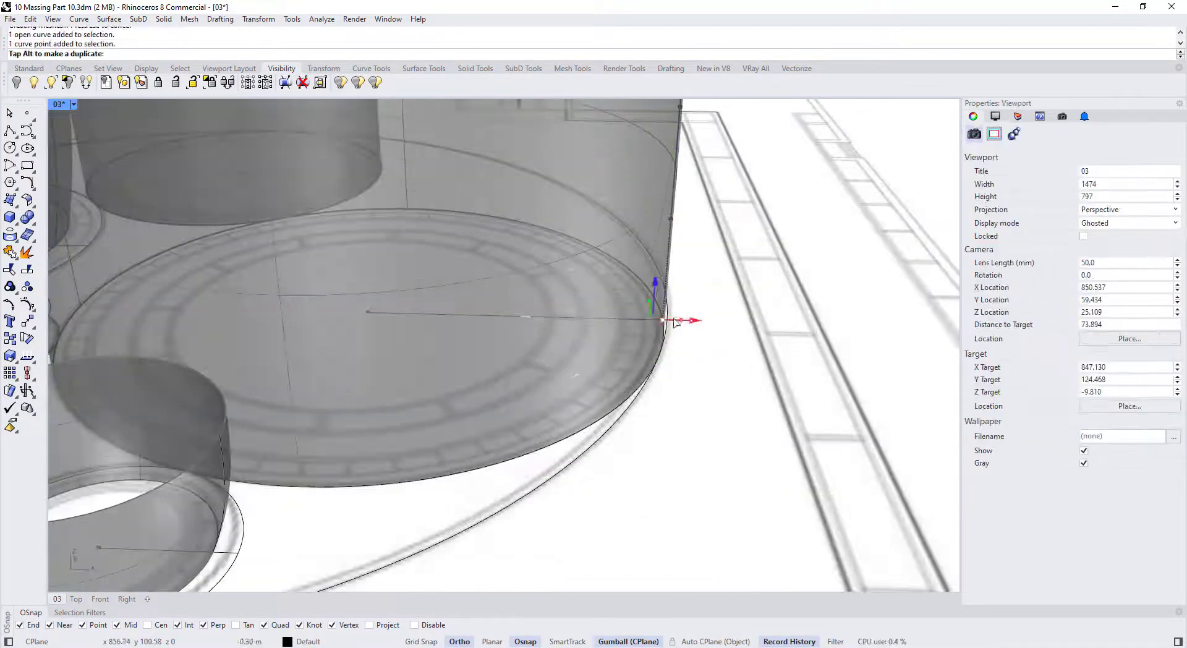
scroll(655, 290, "down", 5)
right_click_drag(673, 279, 665, 244)
Select the vessel's open profile curve from the selection candidates
left_click(649, 176)
left_click_drag(688, 178, 679, 177)
scroll(641, 241, "up", 4)
scroll(644, 241, "down", 4)
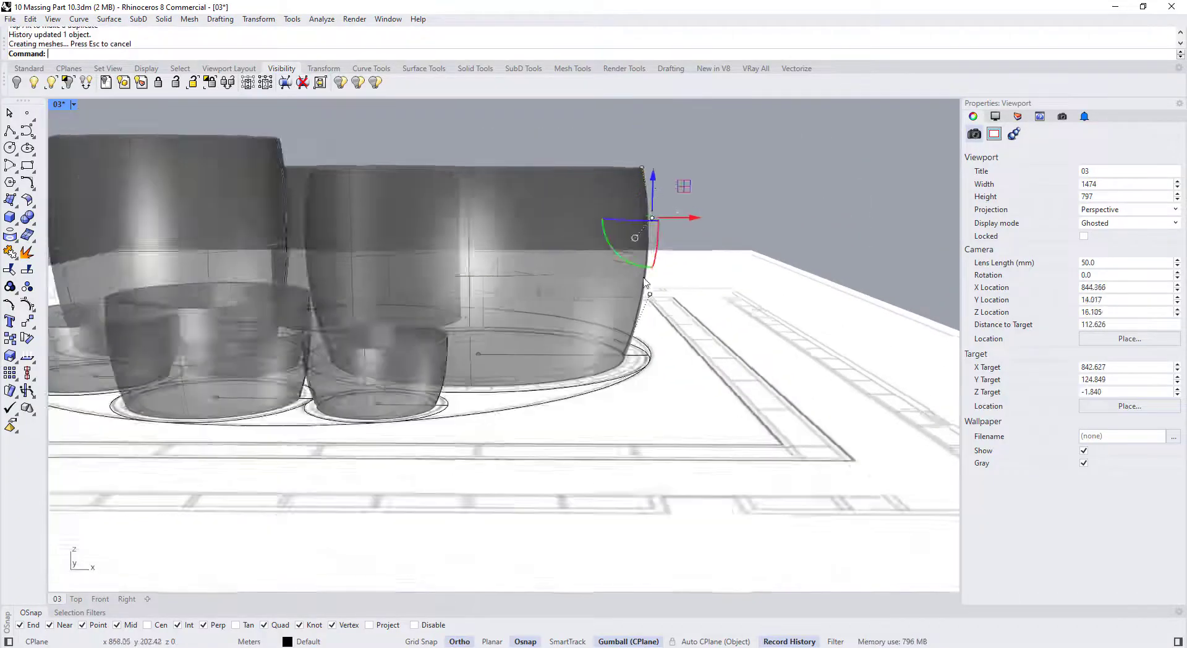
left_click(640, 366)
right_click_drag(649, 247, 639, 309)
left_click(686, 391)
Move the scaling origin and scale the vessel profile shorter
left_click(638, 259)
left_click_drag(606, 308, 561, 340, "ctrl")
right_click_drag(537, 364, 547, 318)
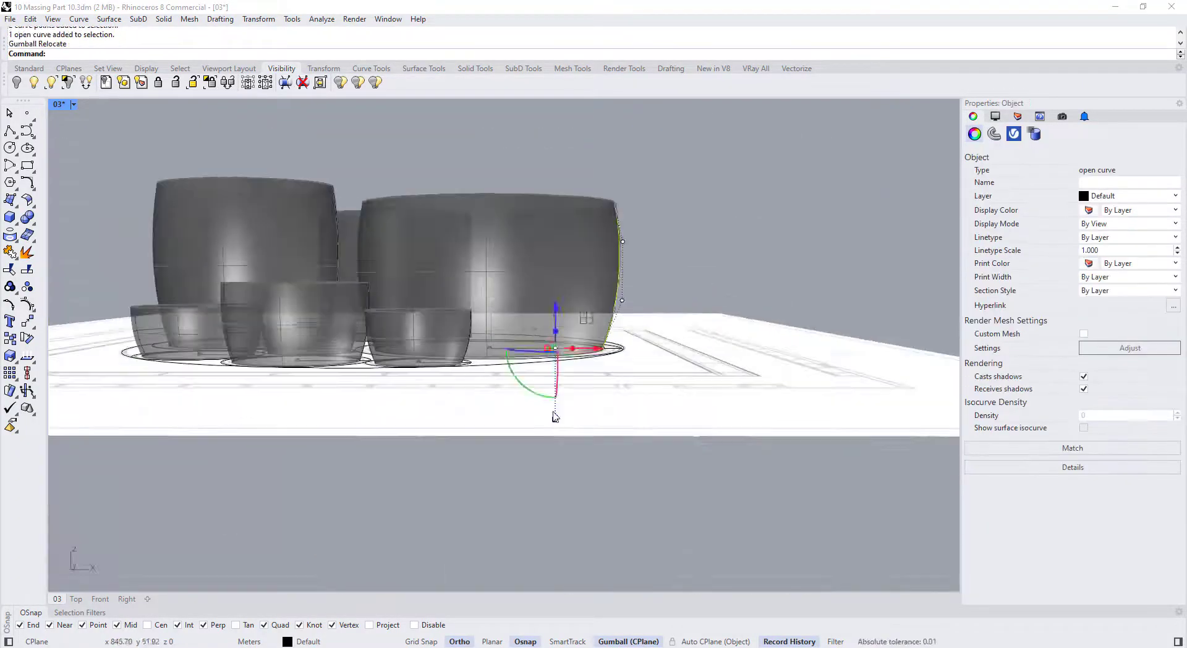
left_click_drag(554, 416, 555, 406)
Move the profile's upper control point vertically to reshape the wall
right_click_drag(646, 195, 649, 233)
left_click(619, 265)
left_click_drag(661, 265, 655, 265)
right_click_drag(655, 263, 659, 229)
left_click_drag(620, 211, 620, 203)
scroll(620, 266, "up", 2)
Adjust the positions of the profile's lower control points
left_click(591, 372)
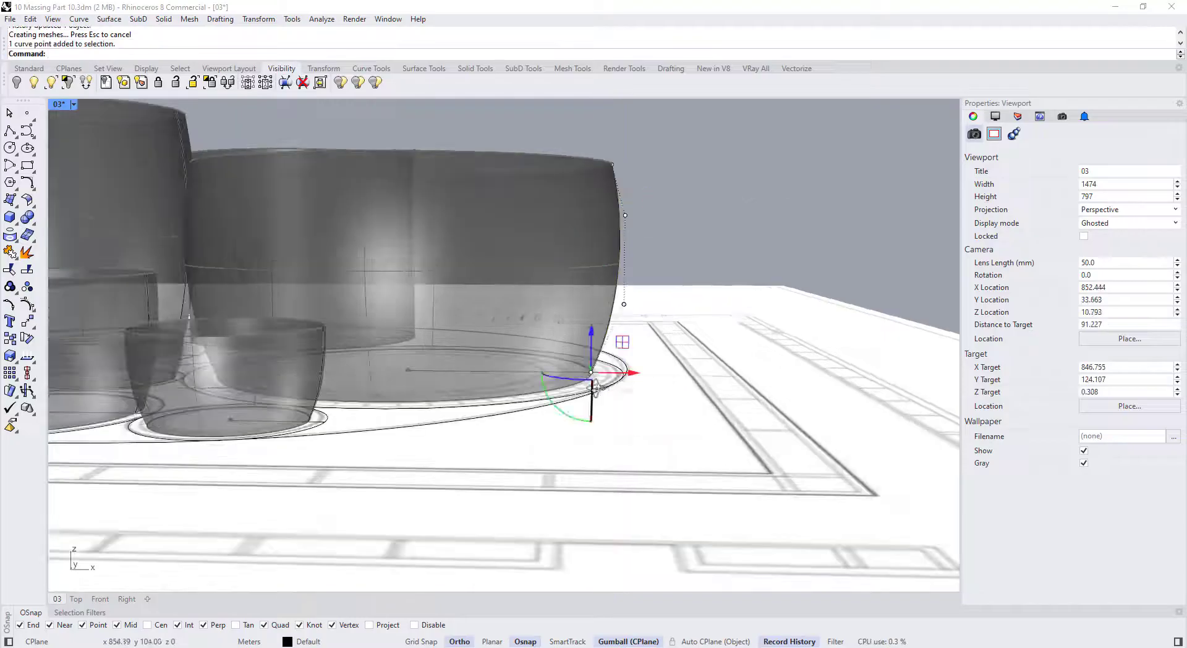
right_click_drag(643, 328, 646, 362)
left_click(626, 331)
left_click_drag(669, 332, 664, 332)
right_click_drag(652, 321, 644, 368)
Nudge the profile curve's base point sideways
left_click(596, 403)
left_click_drag(626, 405, 621, 405)
scroll(620, 402, "down", 4)
right_click_drag(618, 396, 630, 339)
key("Escape")
key("Escape")
Scale the right vessel's profile curve and move its base point inward to narrow the base
left_click(556, 312)
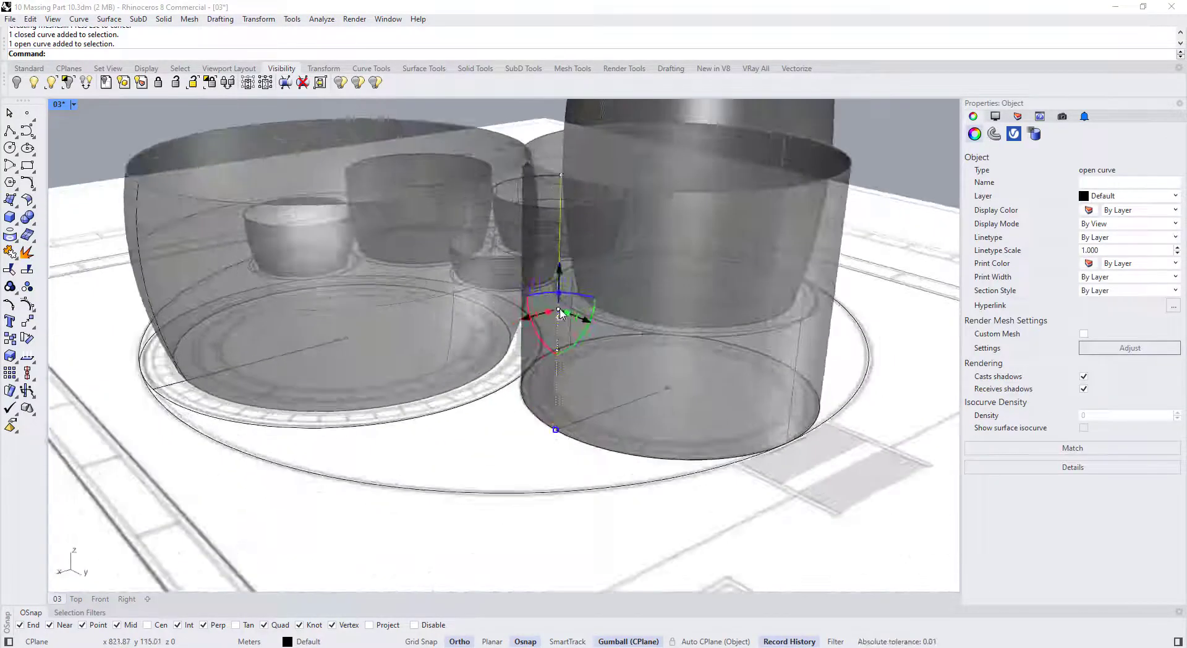
left_click_drag(549, 444, 537, 422)
key("F10")
left_click(540, 420)
right_click_drag(537, 423, 485, 386)
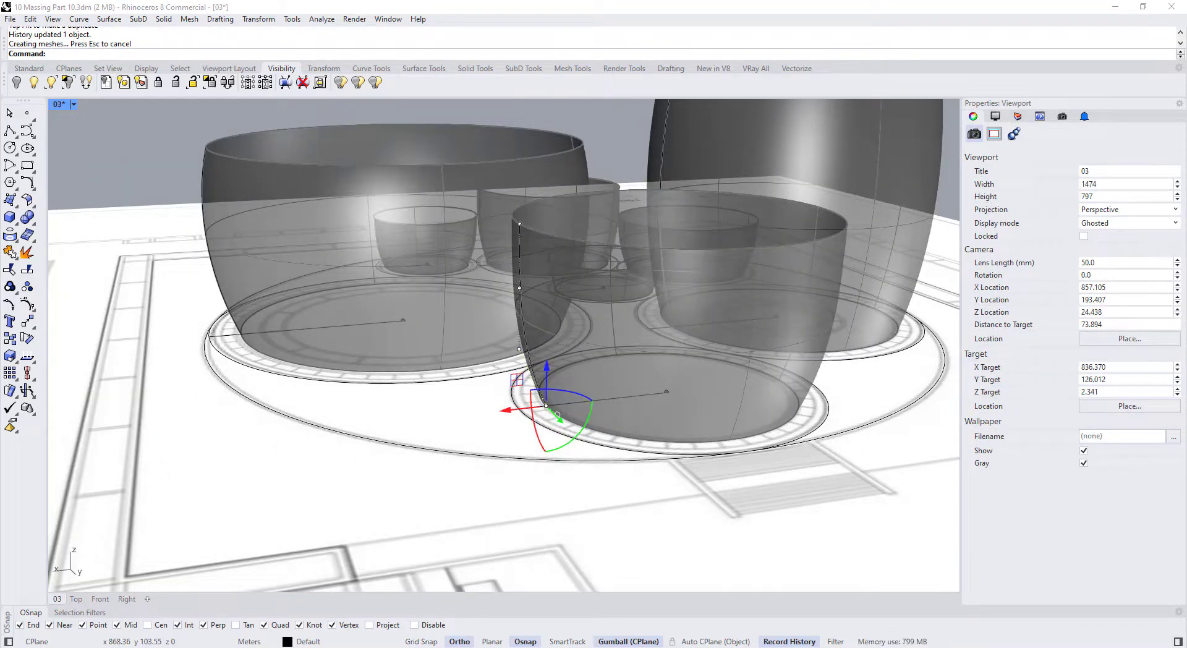
Adjust the vessel's top control point and gumball-scale its profile curve
right_click_drag(694, 346, 701, 327)
left_click(542, 212)
left_click_drag(513, 213, 522, 213)
left_click(539, 273)
Select the next profile curve and start Scale1D with the base at its lower end
left_click_drag(534, 488, 534, 476)
right_click_drag(556, 383, 620, 379)
scroll(620, 378, "down", 5)
scroll(593, 374, "up", 4)
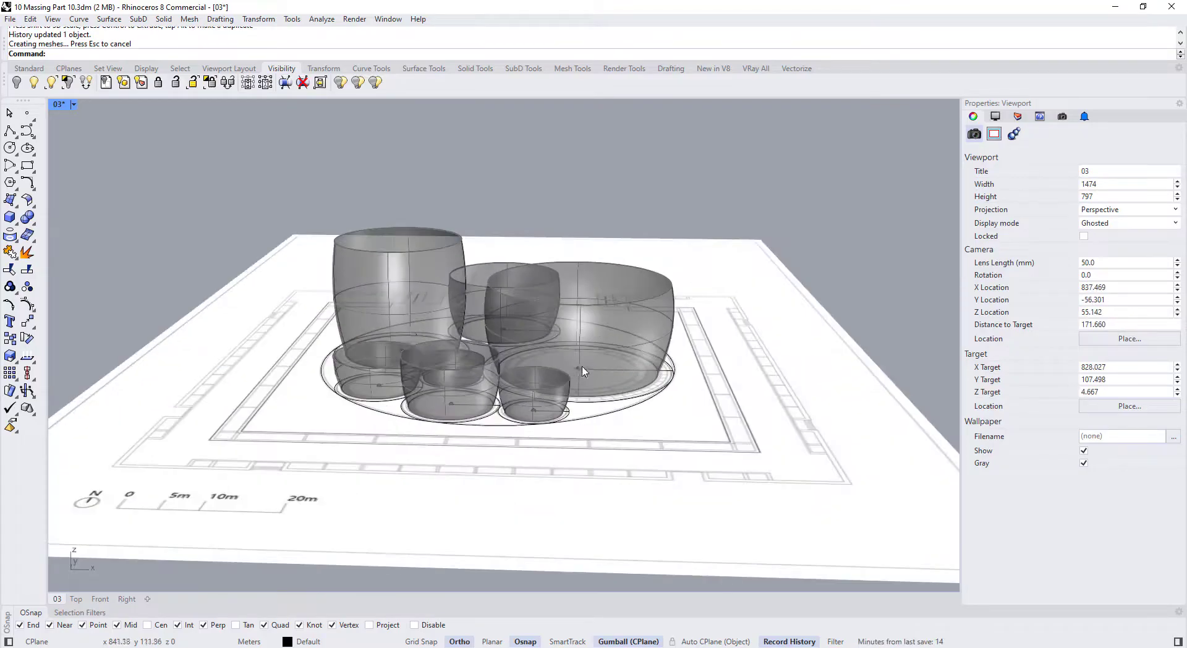
scroll(459, 345, "up", 4)
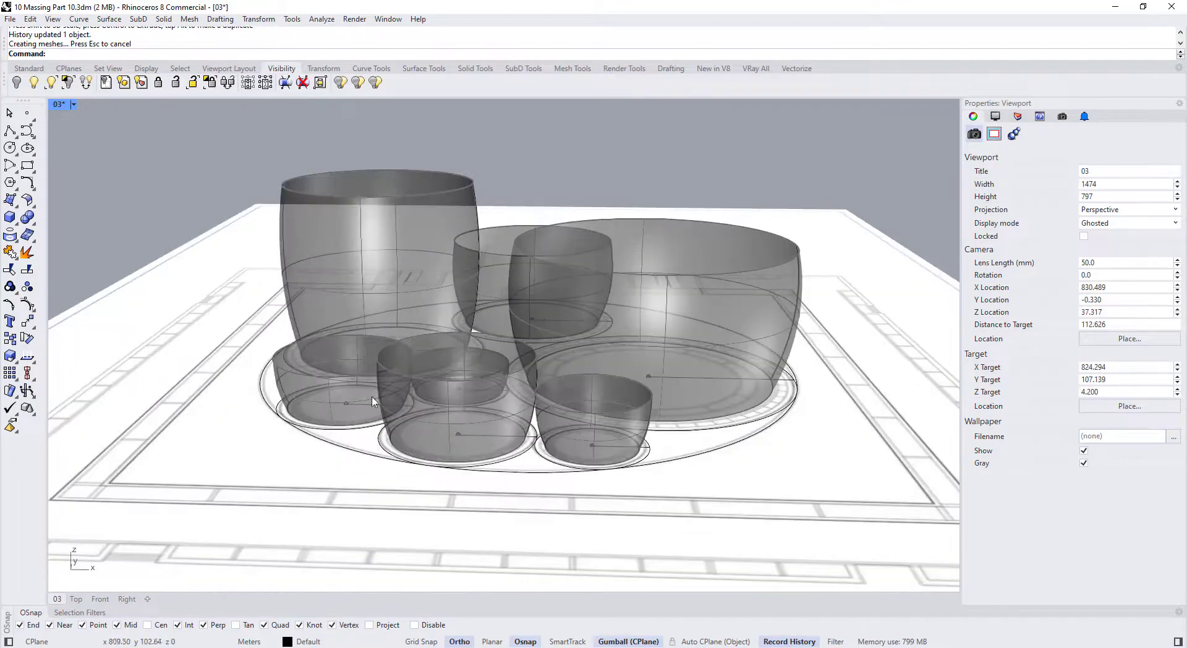
left_click(529, 419)
scroll(564, 421, "up", 3)
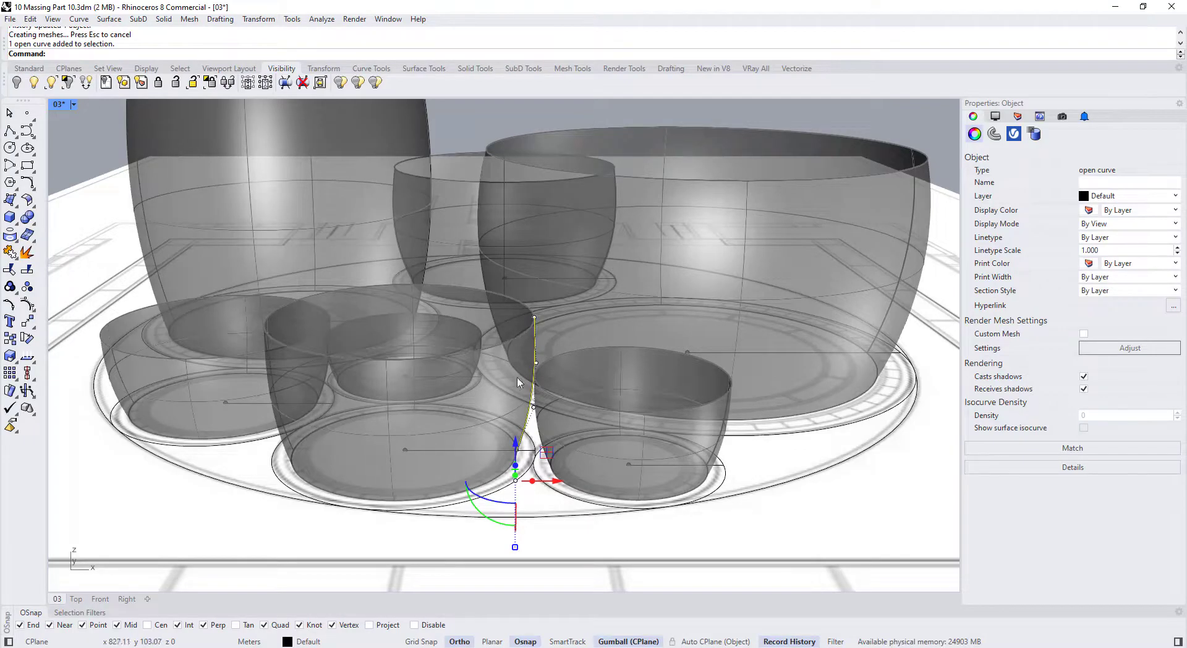
left_click(16, 360)
left_click(44, 382)
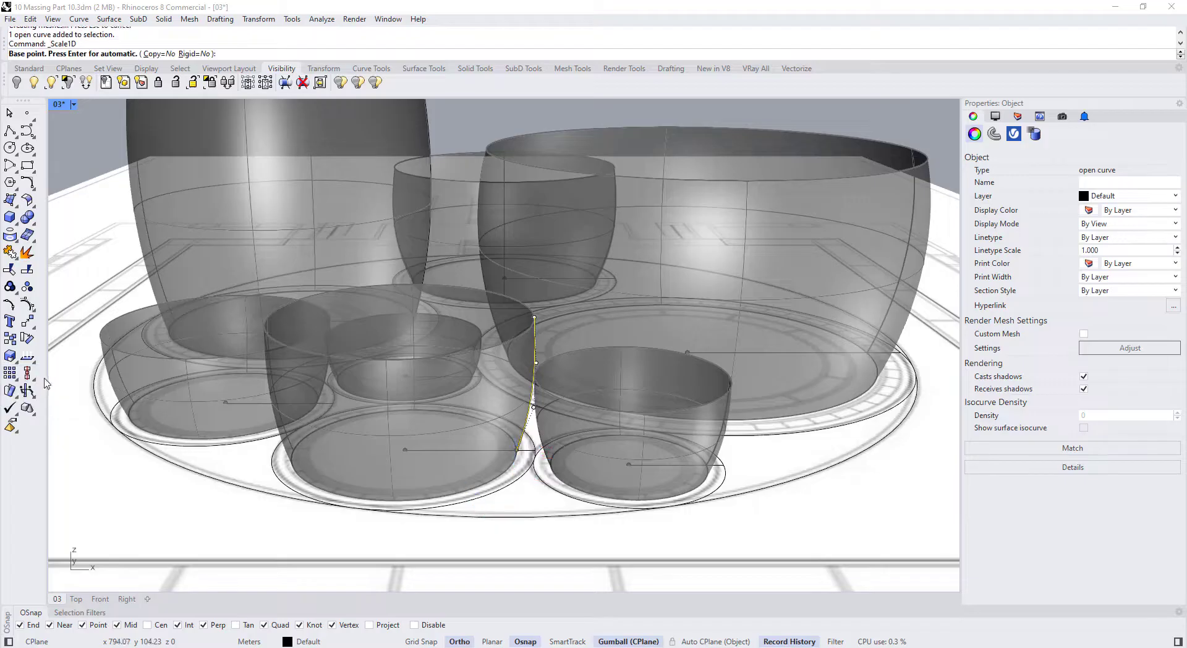
left_click(518, 450)
scroll(518, 449, "down", 5)
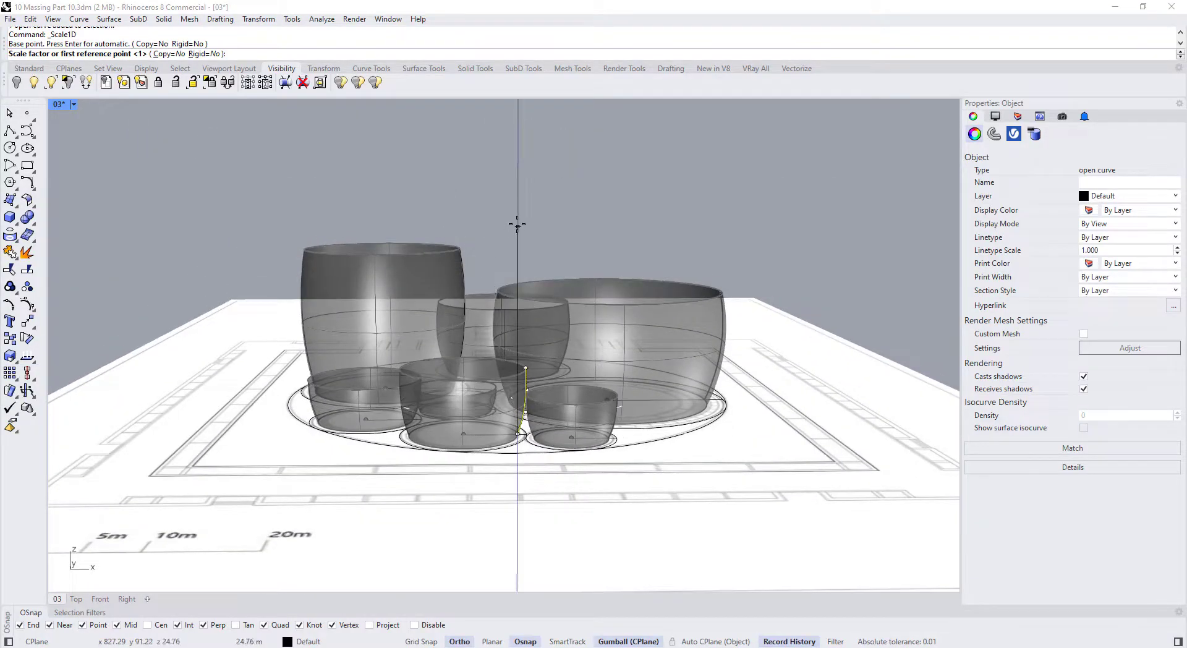
Finish Scale1D from the curve's top reference, making the profile 8 m tall
scroll(525, 371, "up", 4)
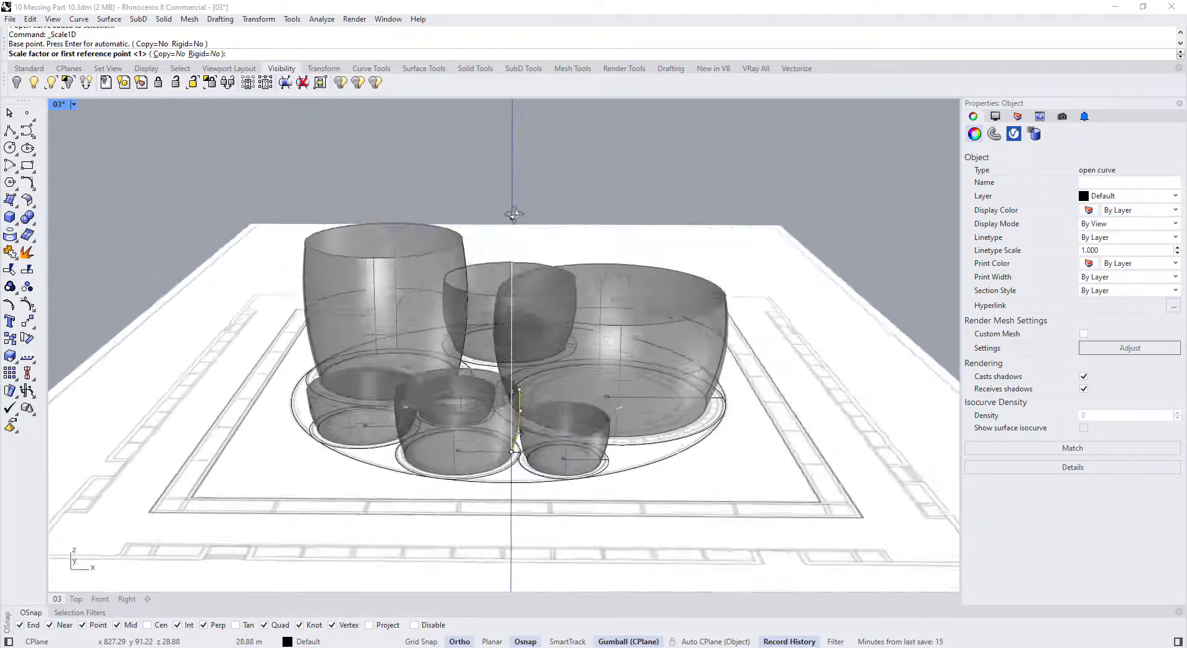
scroll(542, 389, "up", 3)
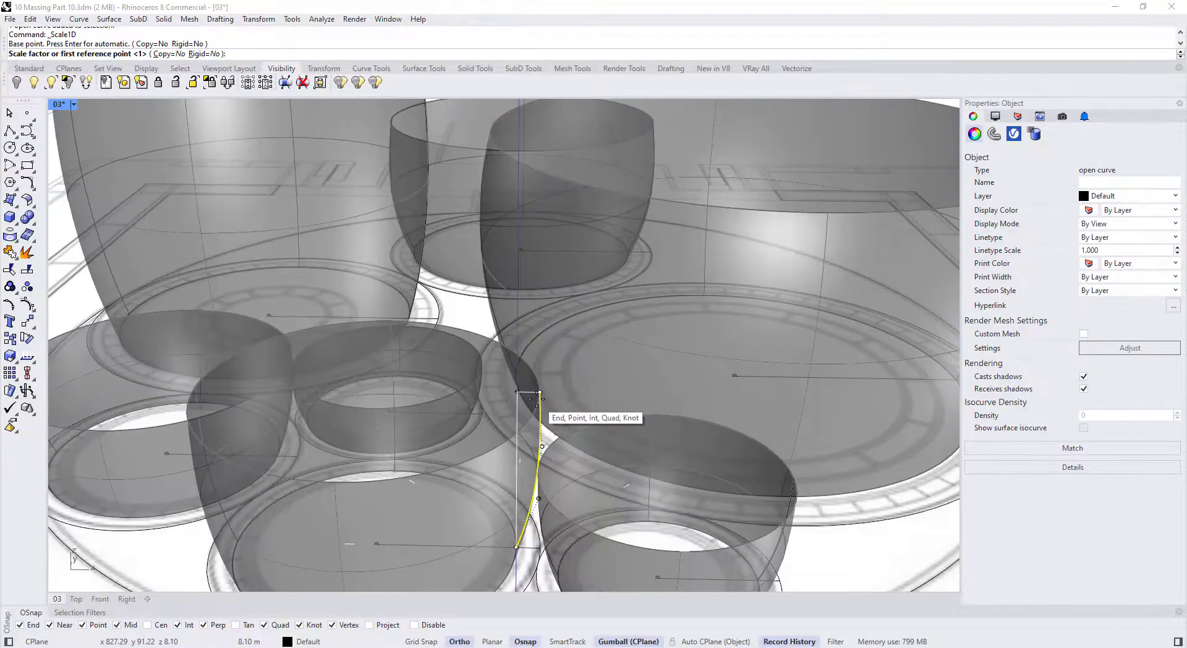
left_click(540, 391)
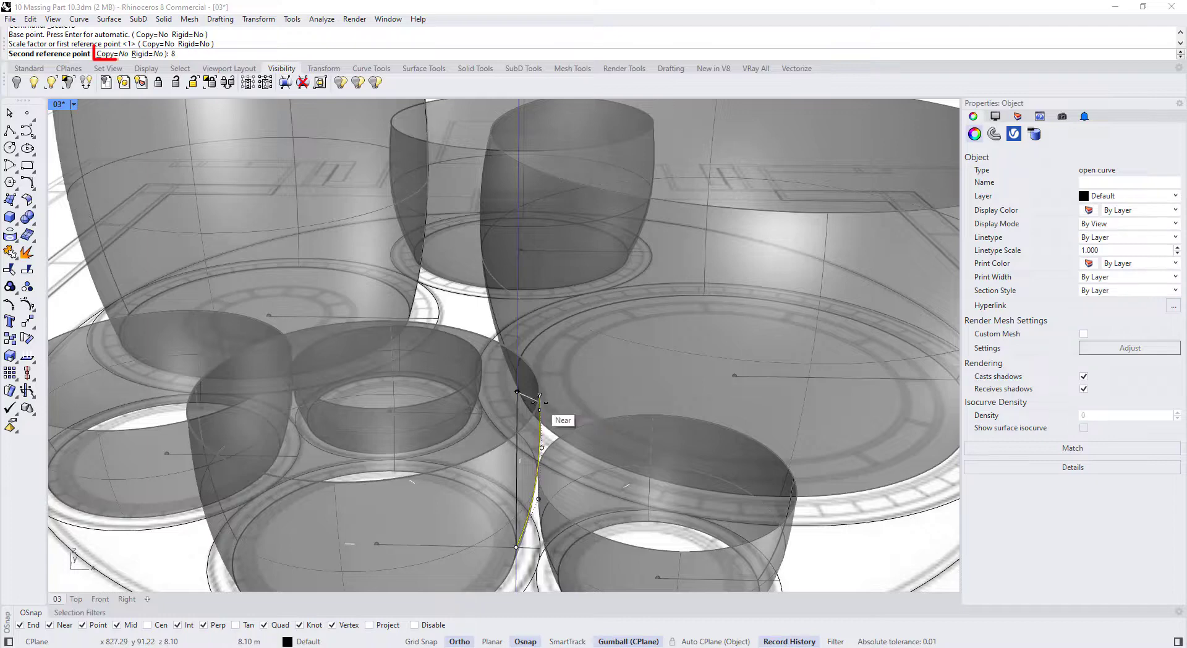
key("Return")
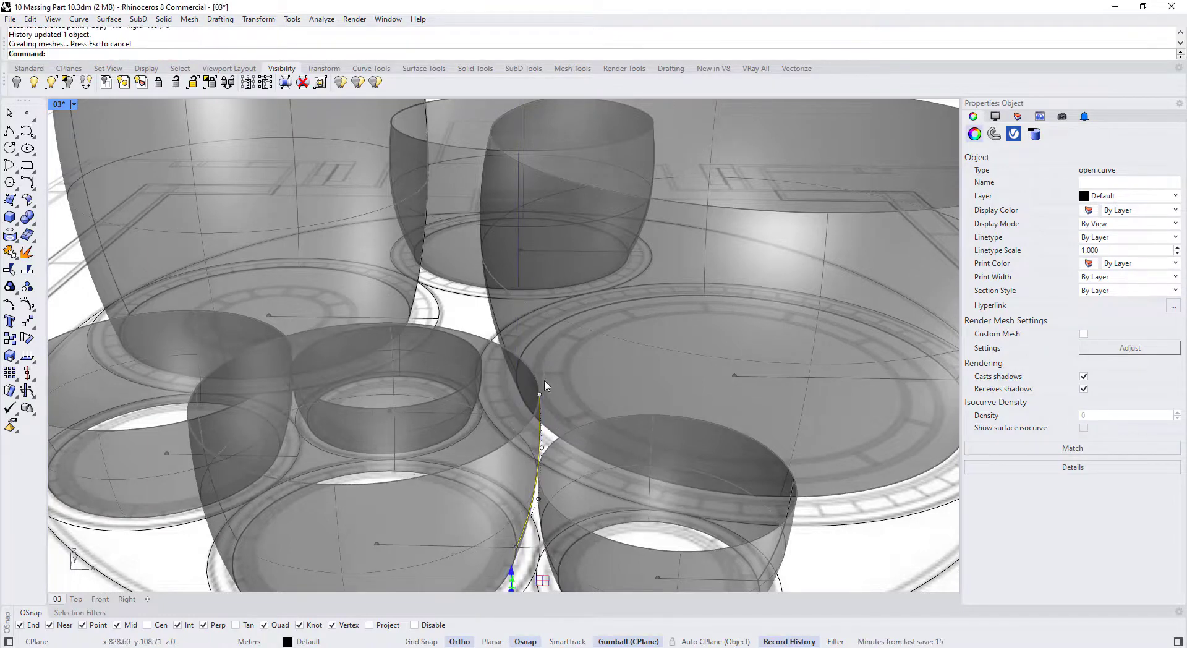
scroll(525, 372, "down", 5)
Repeat Scale1D from the curve's lower end, then cancel it
key("Return")
scroll(511, 485, "up", 5)
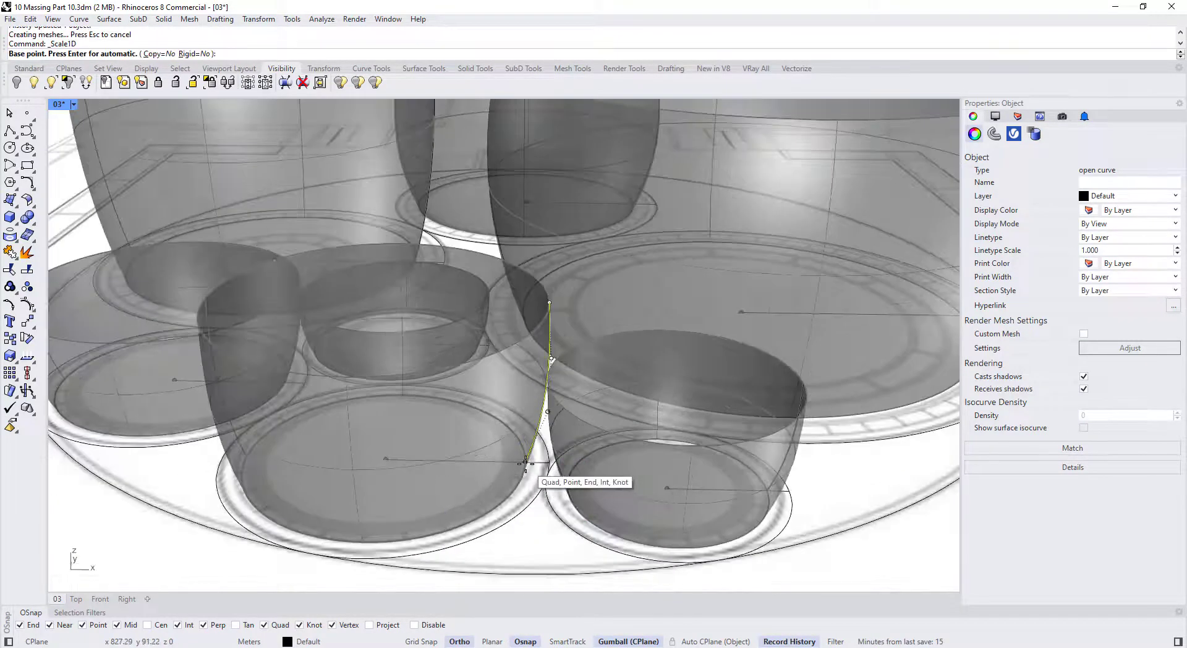
left_click(524, 466)
scroll(525, 467, "down", 5)
key("Return")
scroll(522, 462, "up", 3)
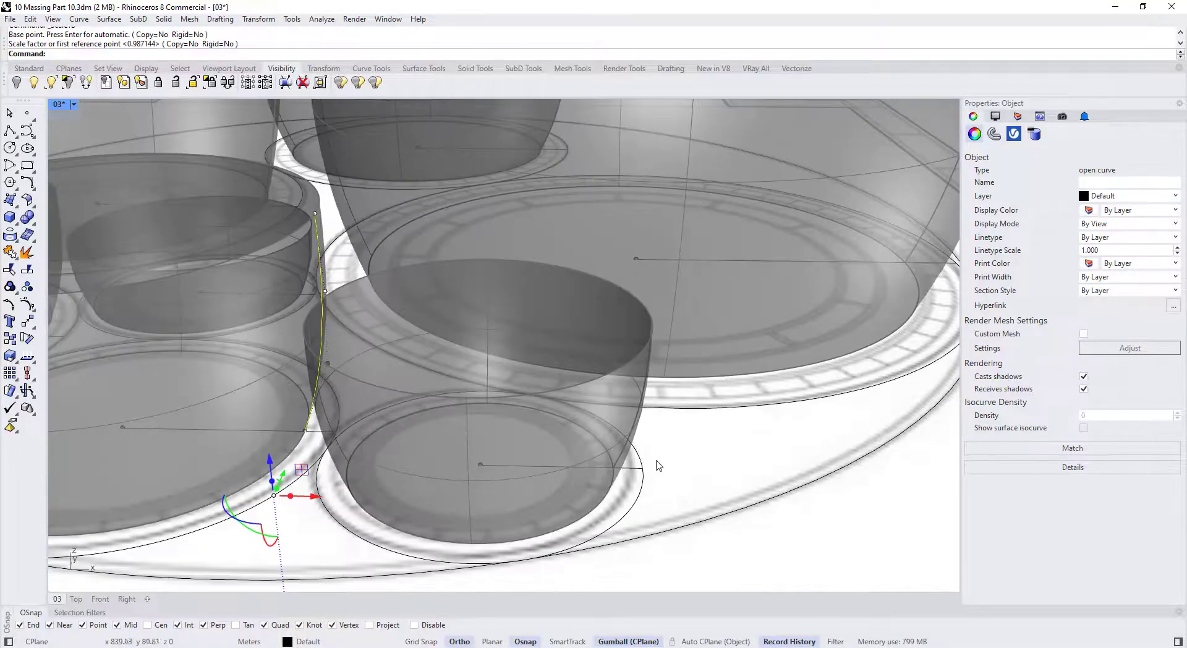
Select the small bowl's profile curve and try Scale1D again before cancelling
left_click(637, 433)
key("Return")
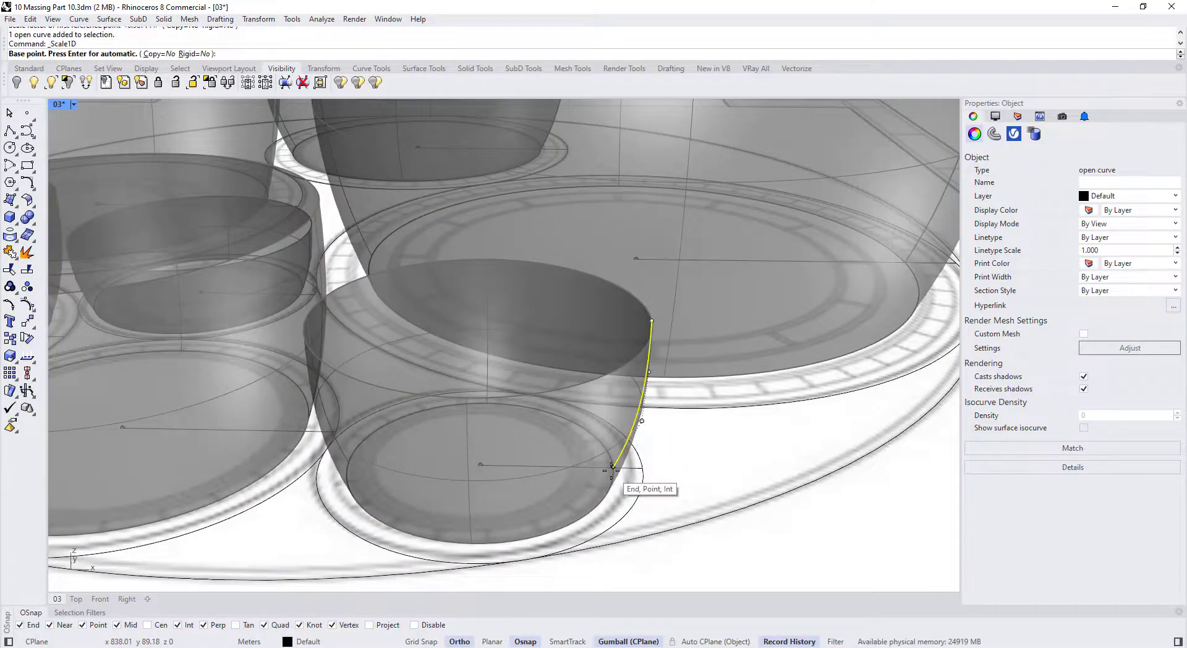
left_click(612, 468)
scroll(612, 468, "down", 5)
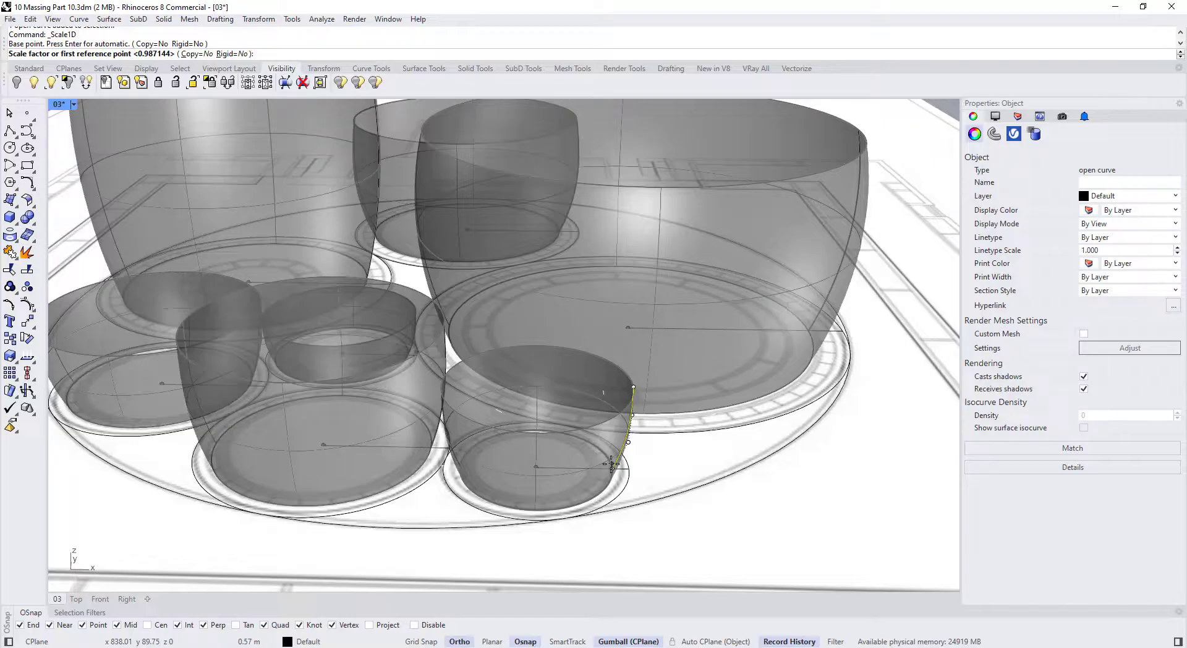
key("Escape")
Reselect the small bowl curve and start Scale1D with the base at its lower end
left_click(631, 435)
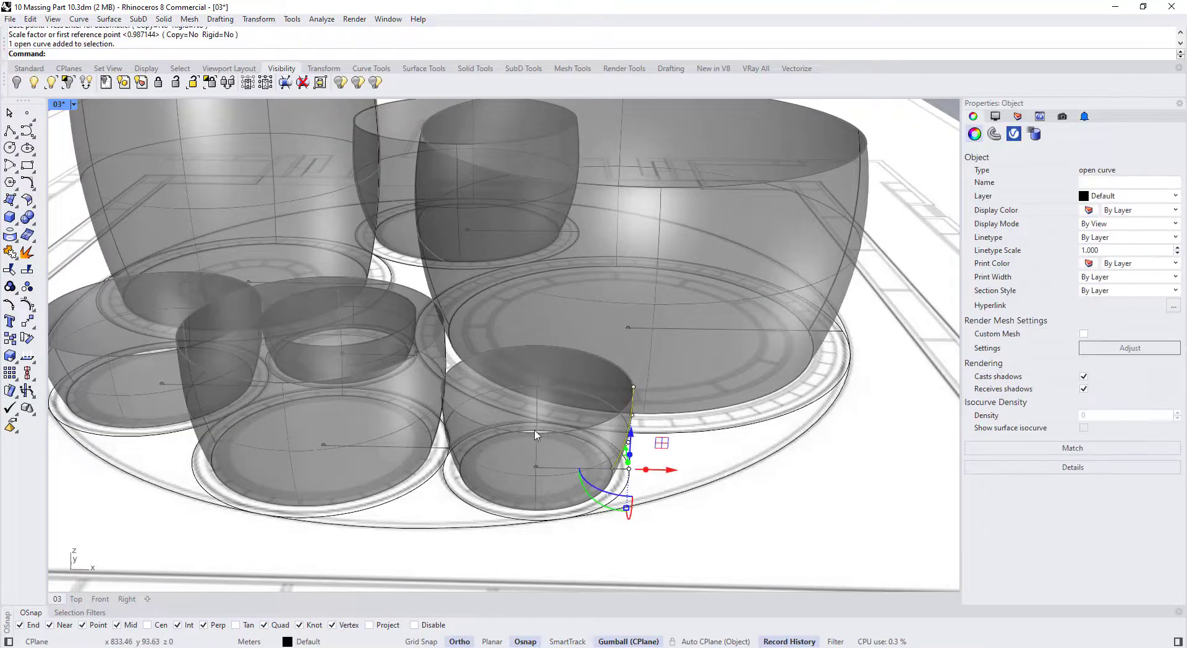
left_click(15, 362)
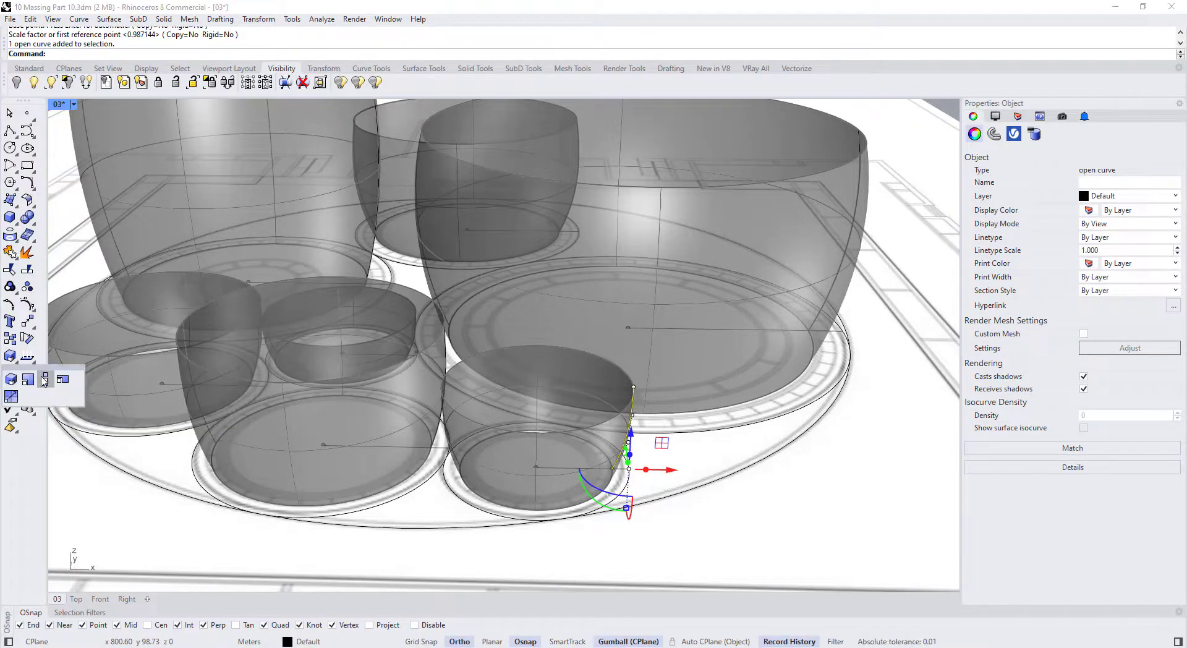
left_click(44, 380)
left_click(614, 472)
scroll(614, 472, "down", 5)
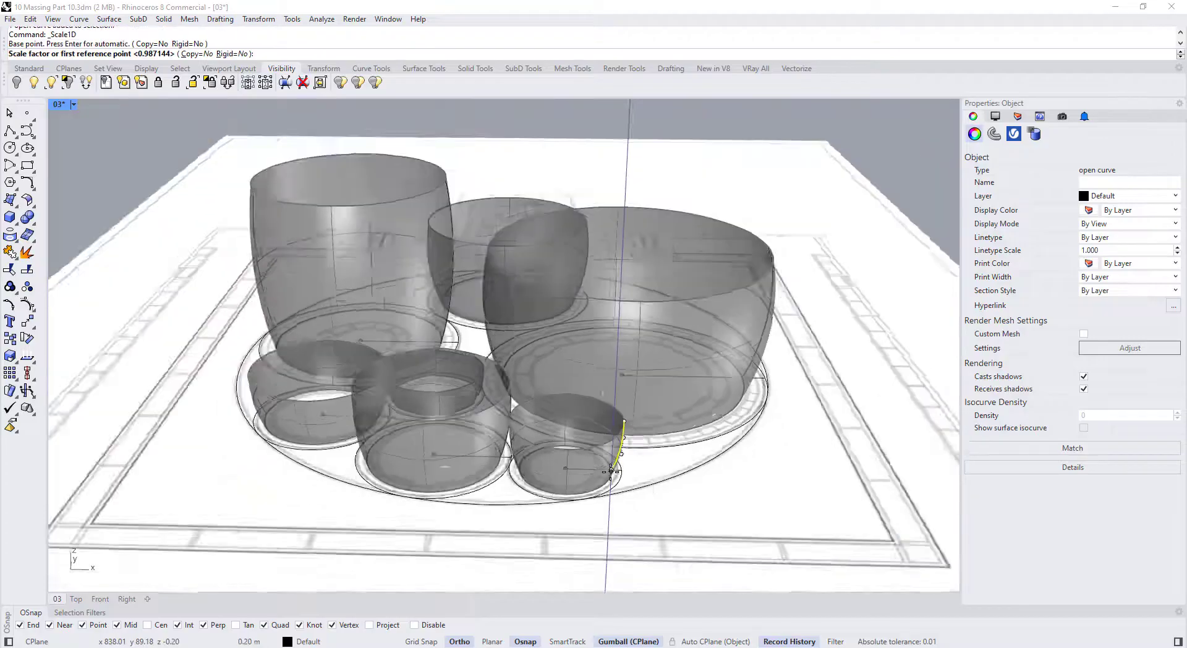
Stretch the small bowl's profile curve to 4.5 m using its top as reference
scroll(624, 427, "up", 6)
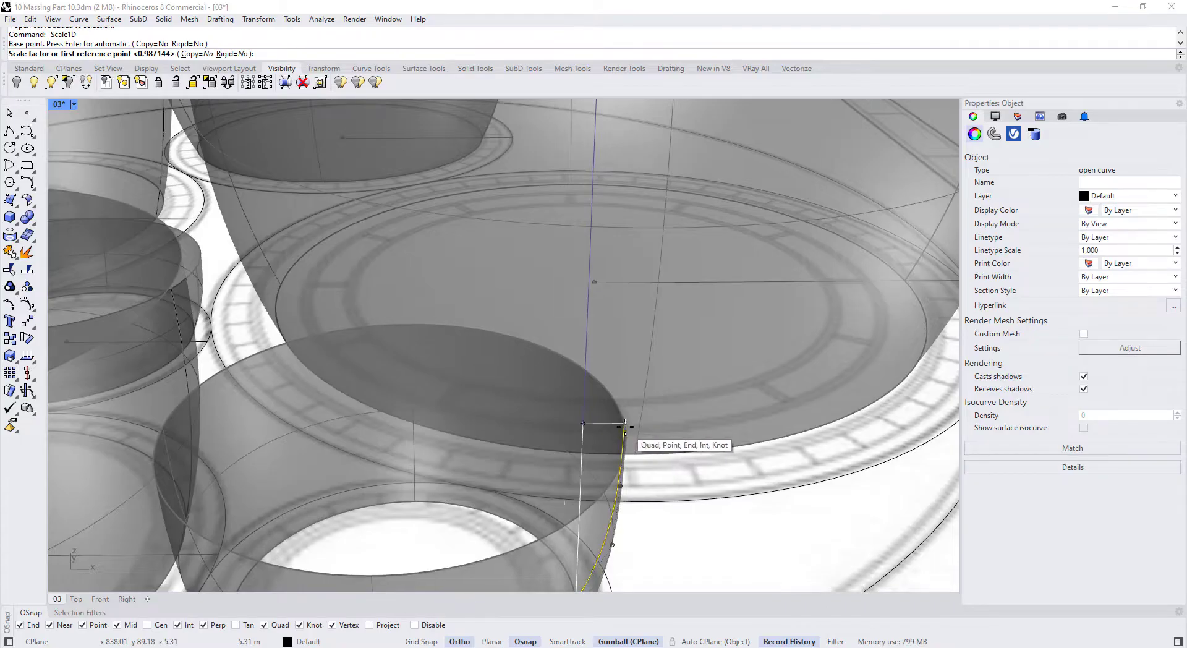
left_click(624, 427)
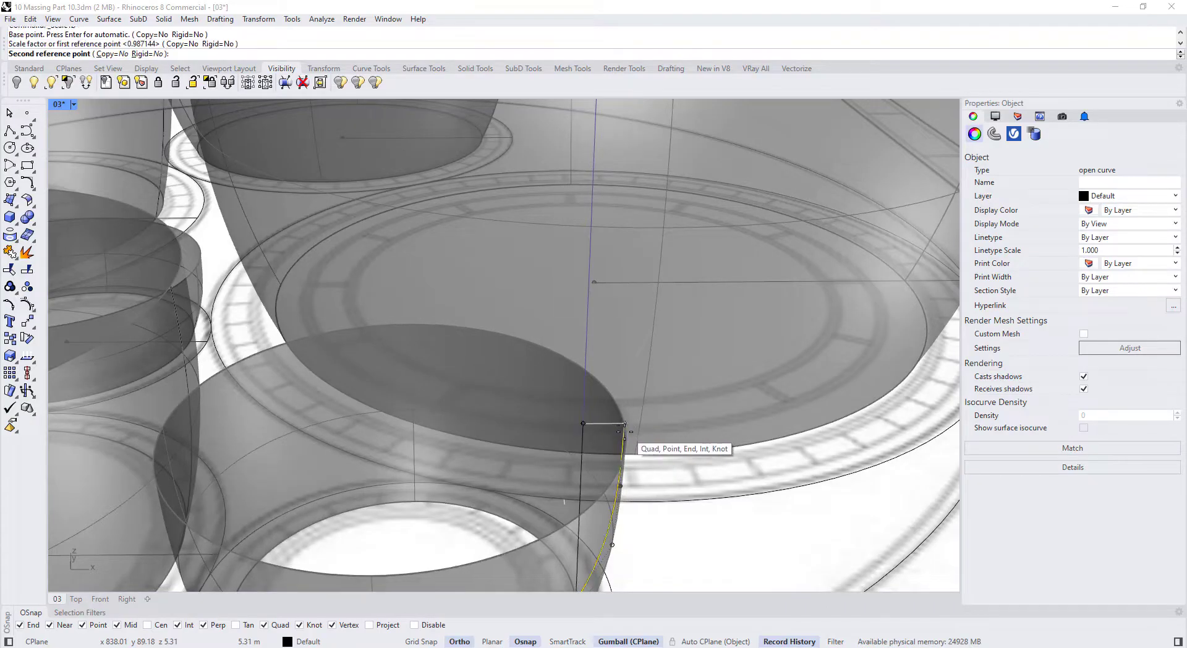
right_click_drag(623, 445, 596, 451)
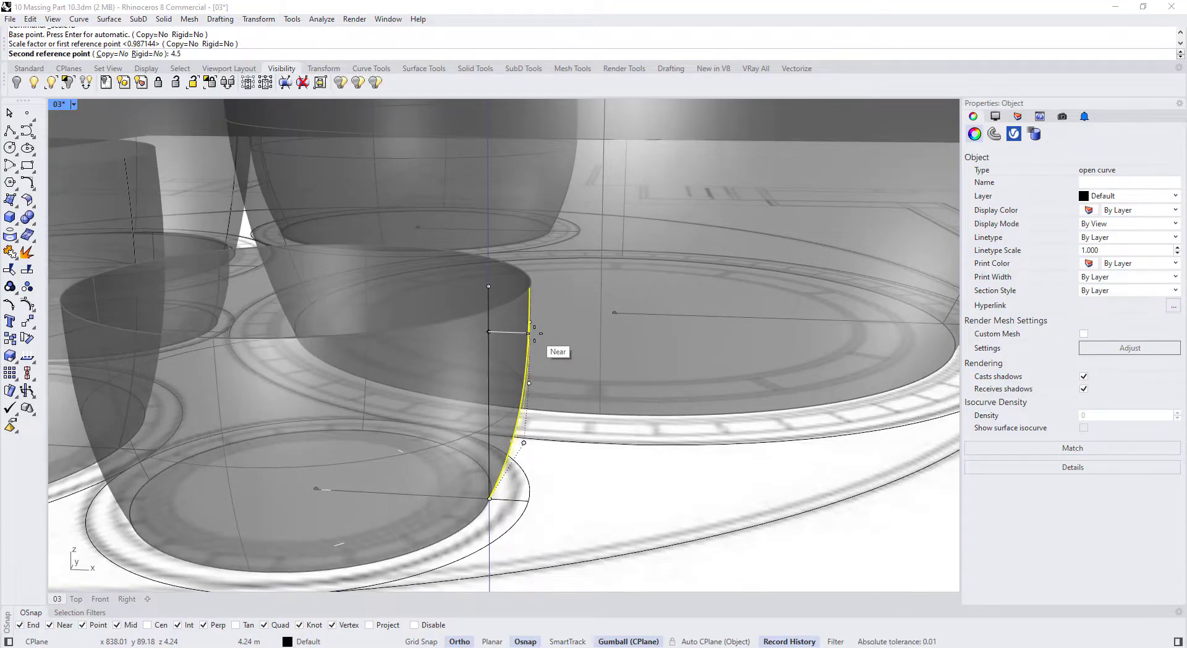
key("Return")
scroll(535, 340, "down", 10)
Select the large bowl's profile curve and restore the four-viewport layout
right_click_drag(556, 365, 504, 368)
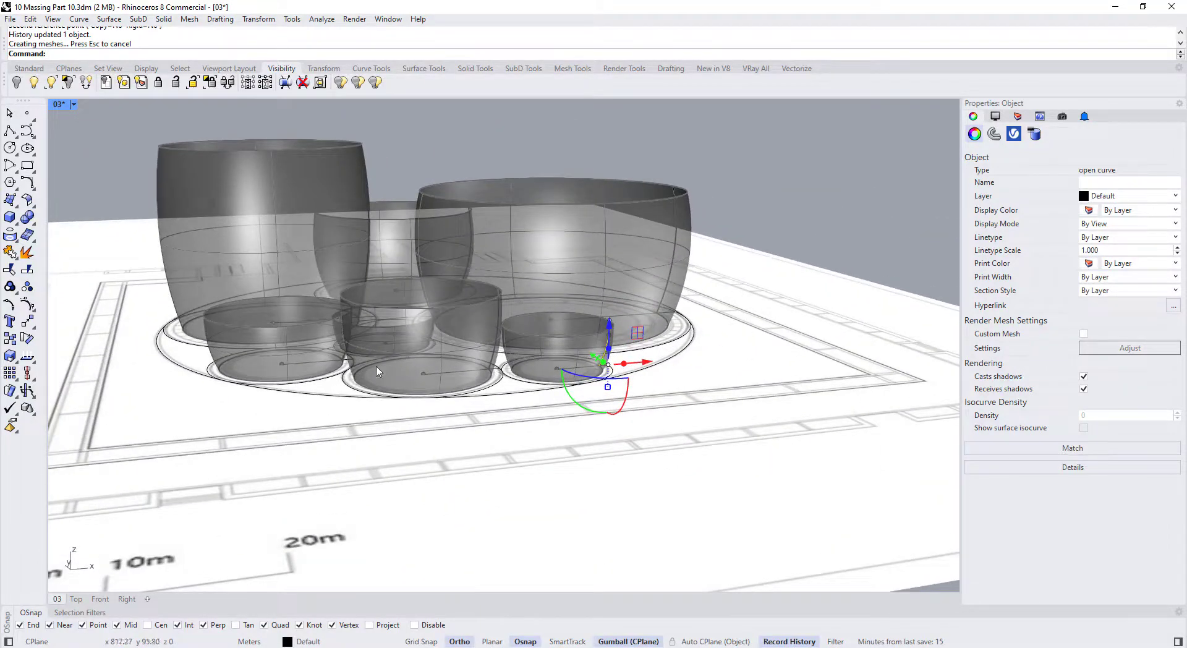
right_click_drag(377, 366, 472, 390)
key("Escape")
right_click_drag(609, 311, 539, 307)
left_click(723, 236)
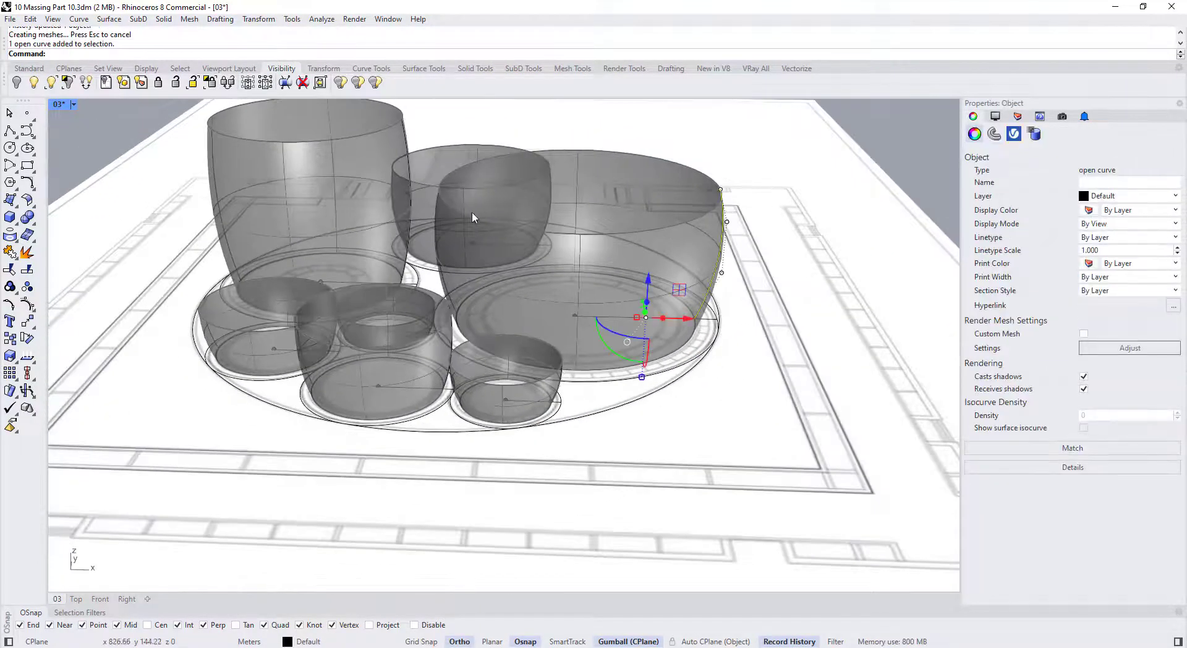
left_click(404, 135)
left_click(724, 250)
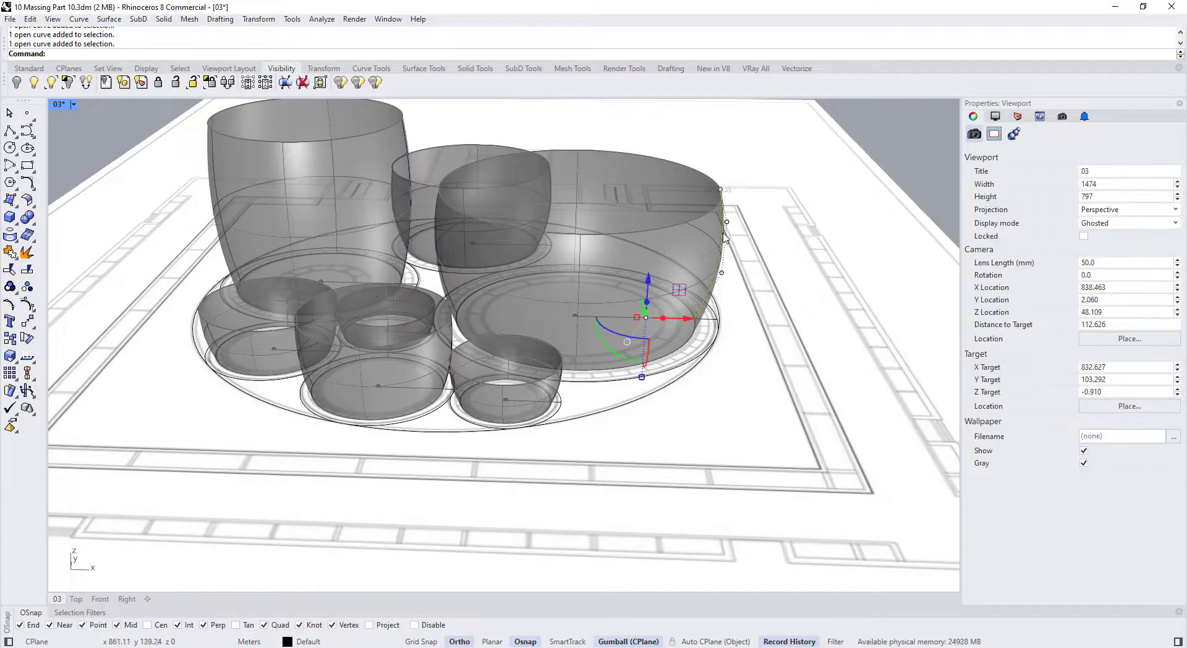
double_click(64, 105)
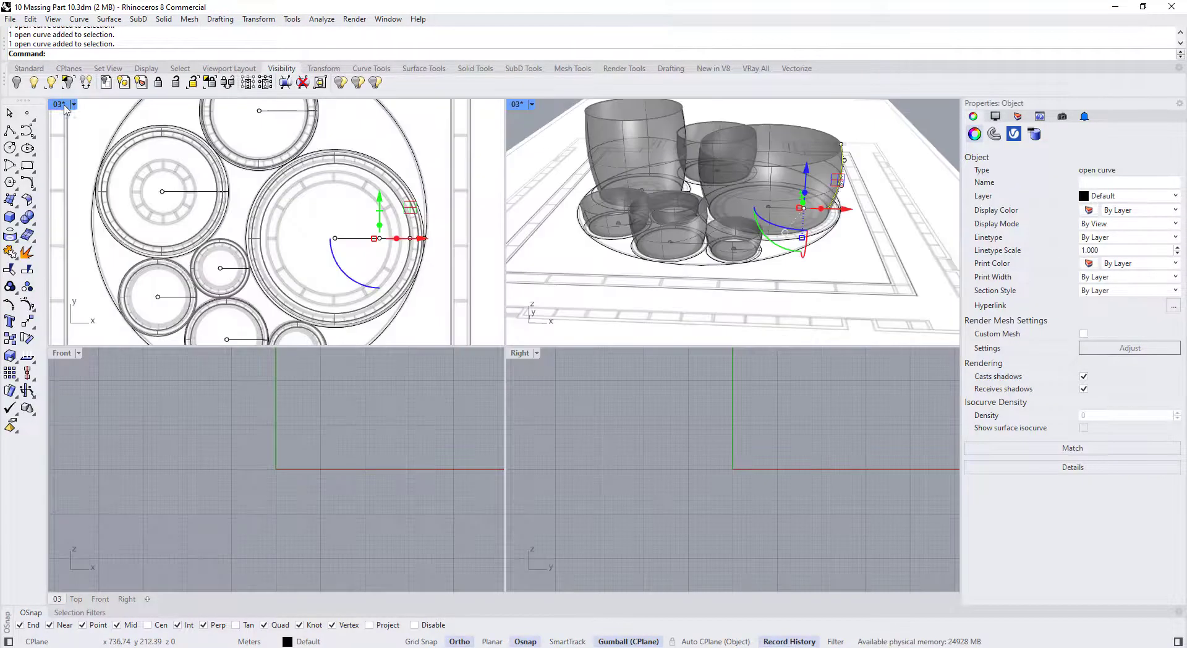
Maximize the Front view, enable projected snapping, and select the right vessel's profile curve
double_click(64, 353)
scroll(363, 387, "down", 5)
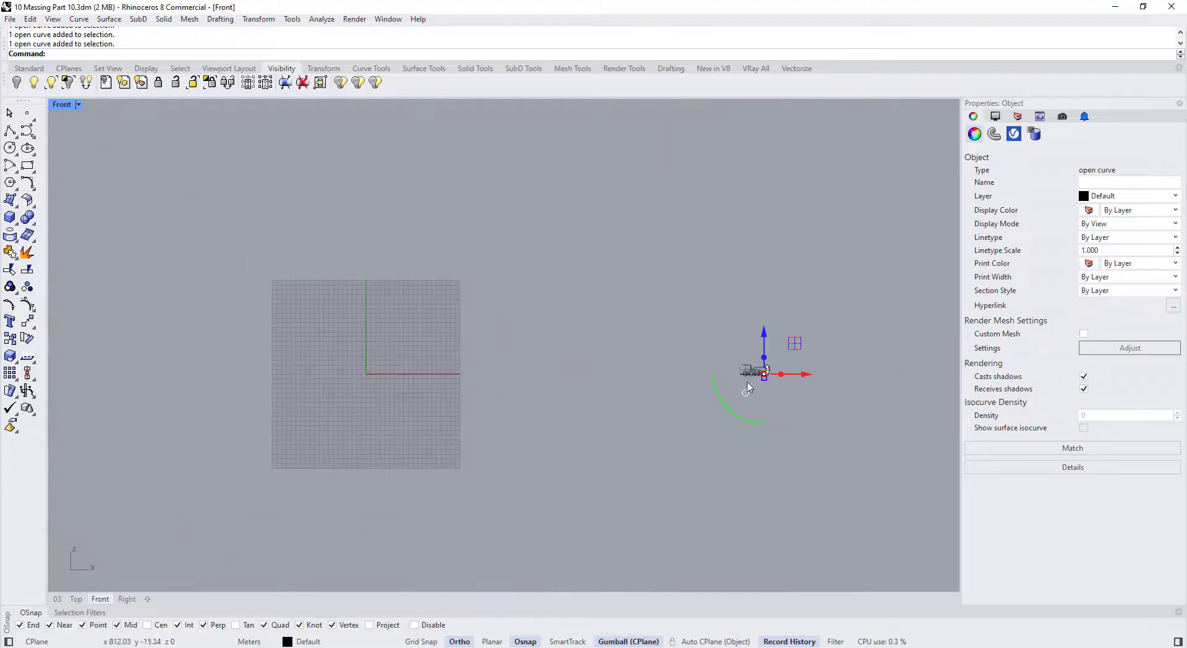
scroll(747, 388, "up", 6)
key("Escape")
scroll(645, 407, "up", 3)
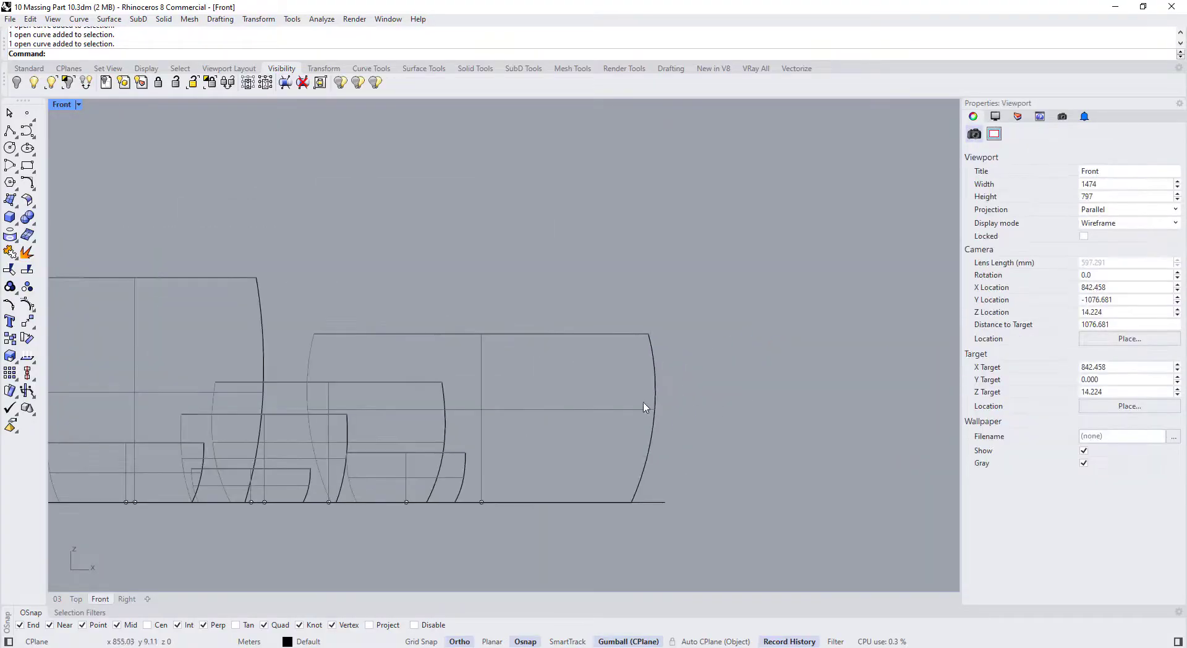
left_click(380, 625)
left_click(639, 479)
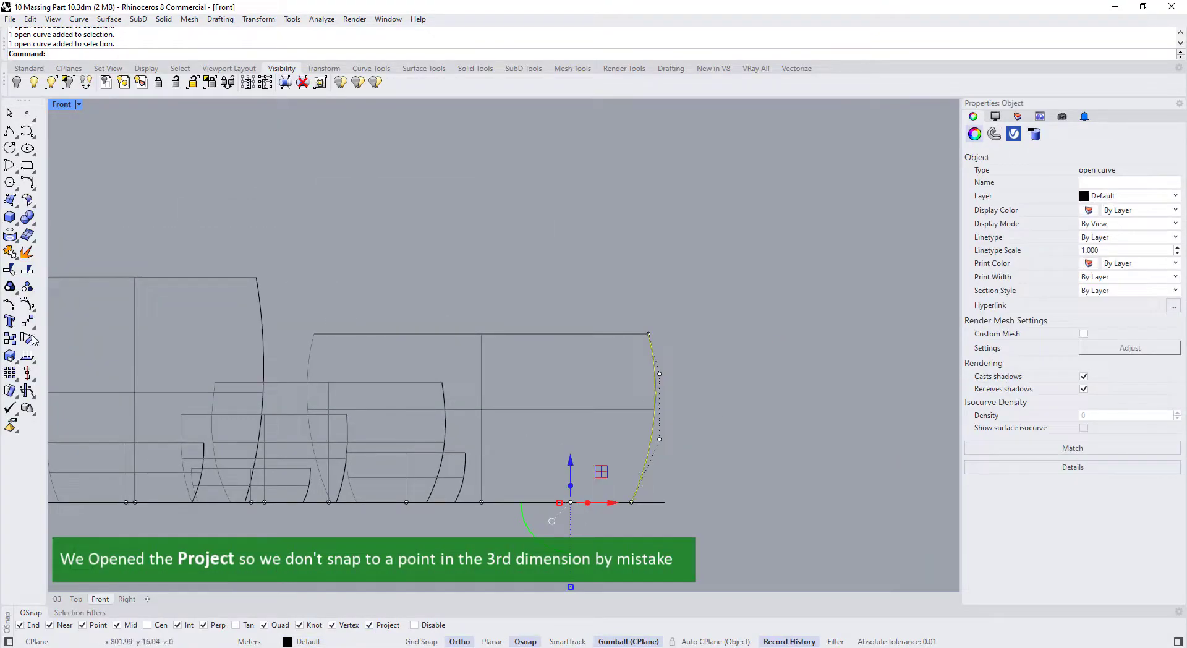
Stretch the cup's profile curve with Scale1D from its lower end using two reference points
left_click(15, 365)
left_click(54, 380)
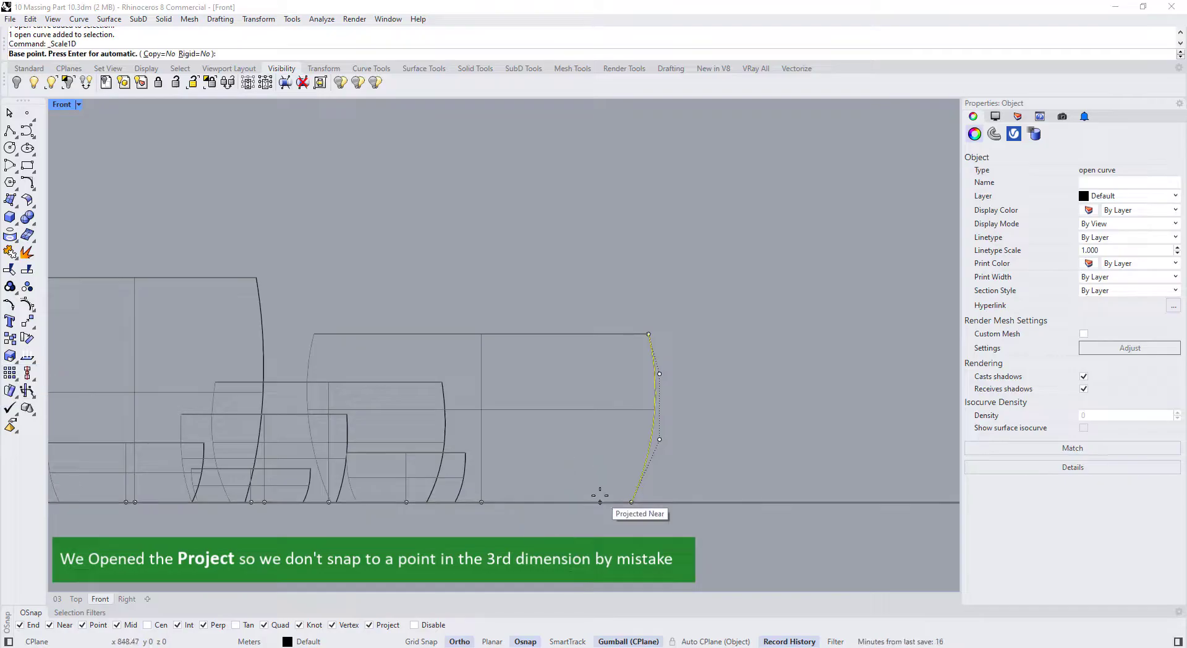
left_click(631, 502)
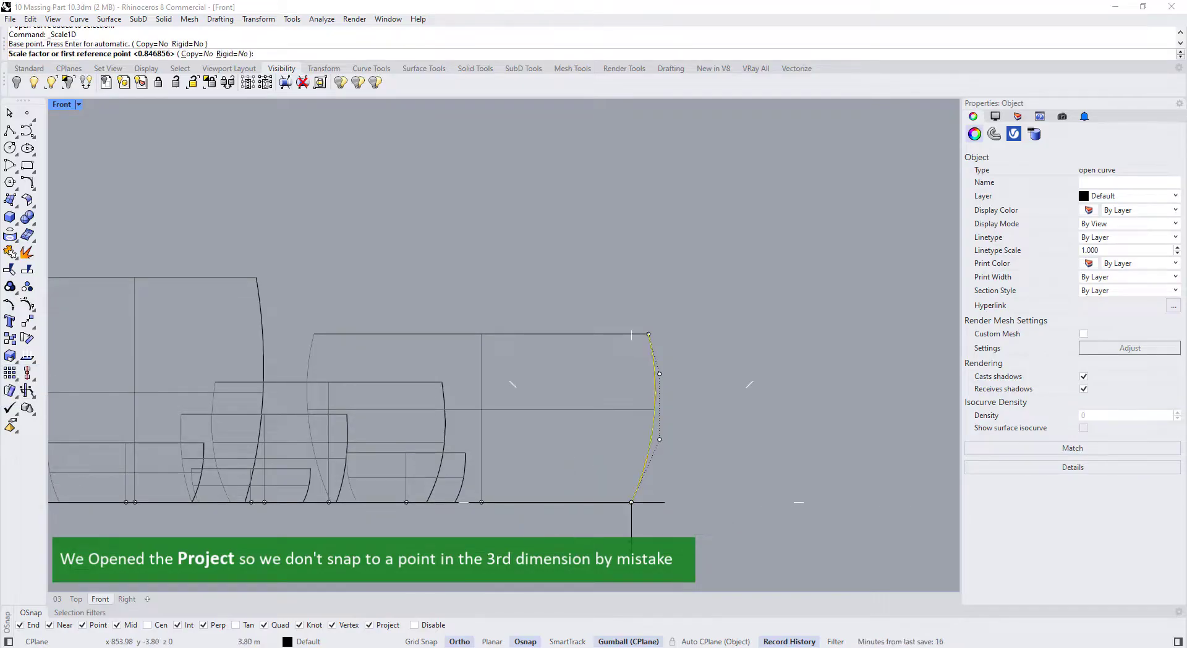
left_click(649, 334)
left_click(645, 354)
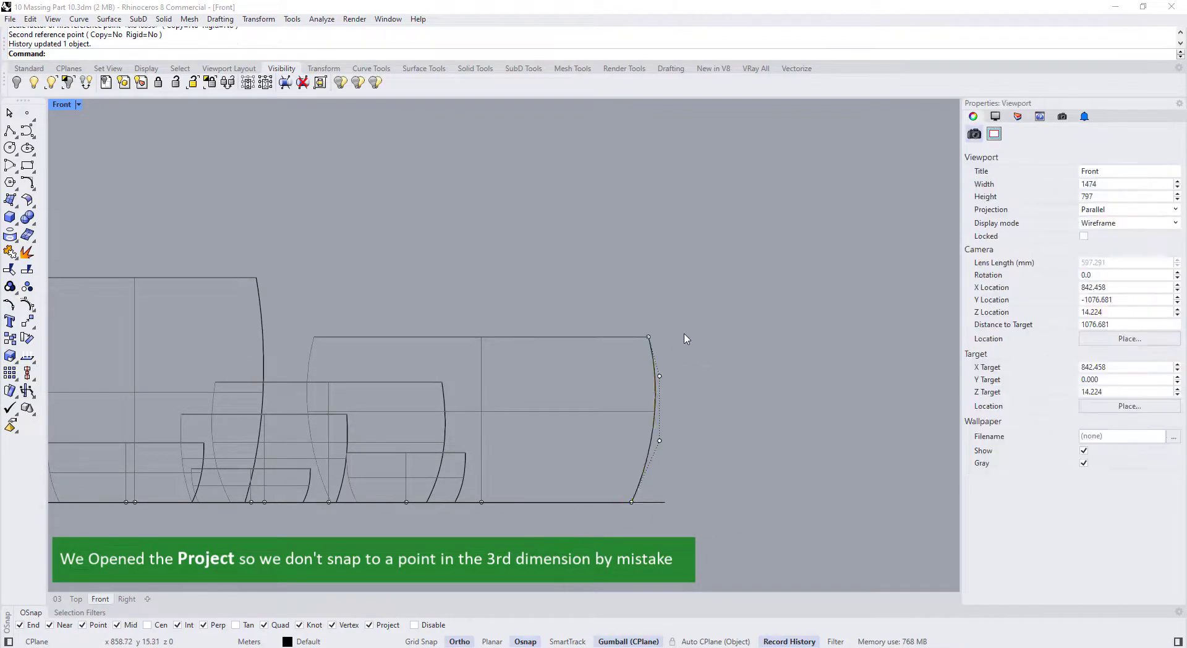
scroll(685, 339, "down", 4)
scroll(470, 359, "up", 3)
Inspect the stretched cup's profile points, recentre the Front view, and restore four viewports
left_click(480, 336)
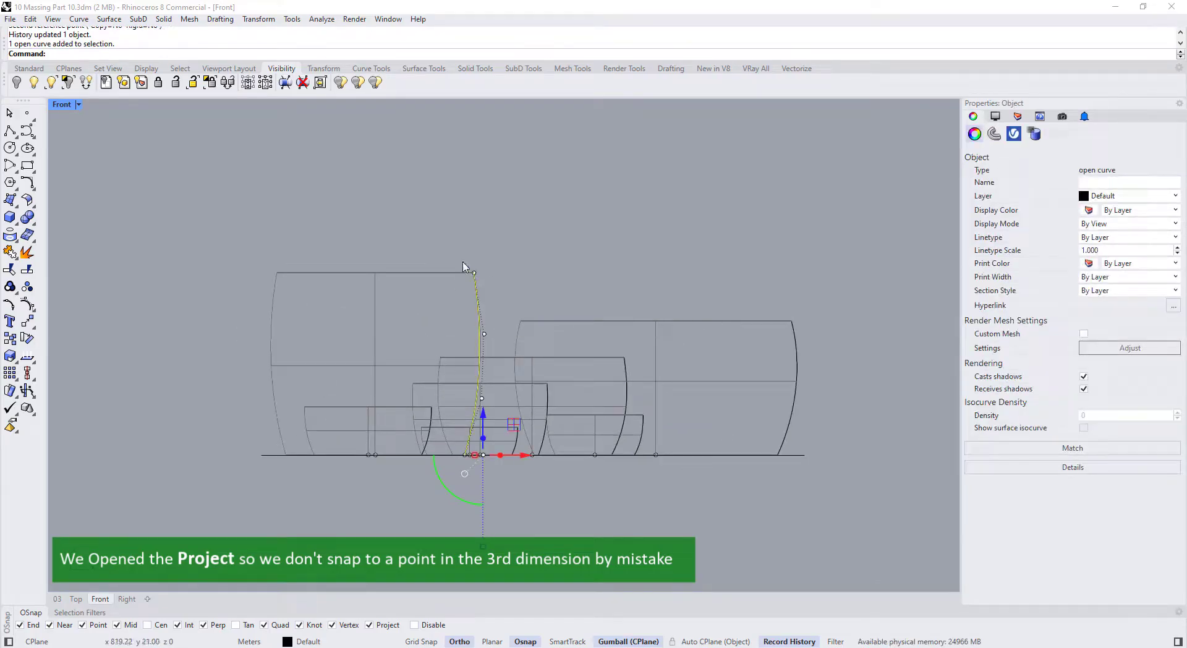
left_click(474, 273)
scroll(431, 428, "up", 8)
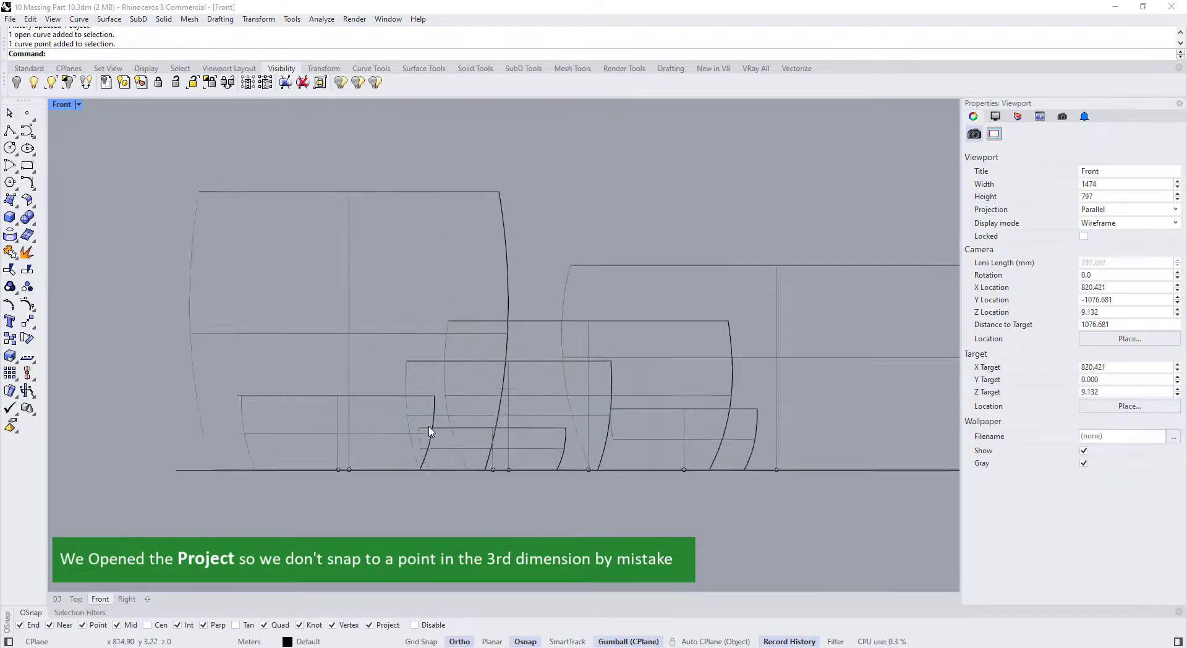
left_click(435, 427)
left_click(479, 435)
scroll(608, 445, "down", 8)
right_click_drag(584, 386, 531, 403)
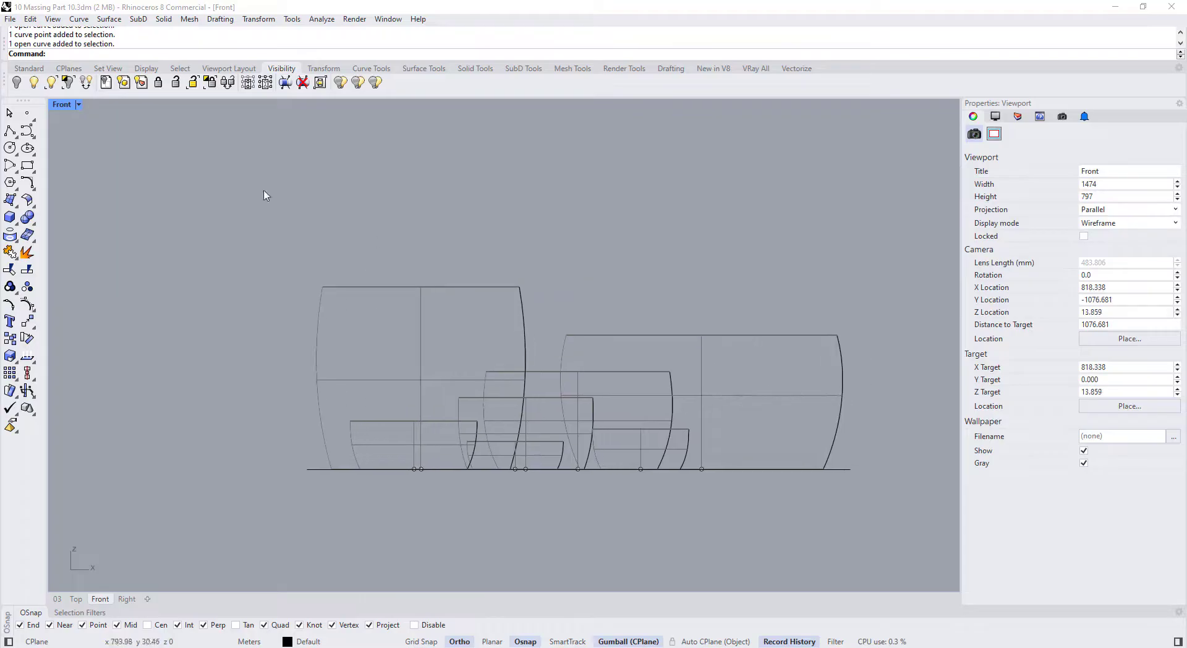
double_click(61, 104)
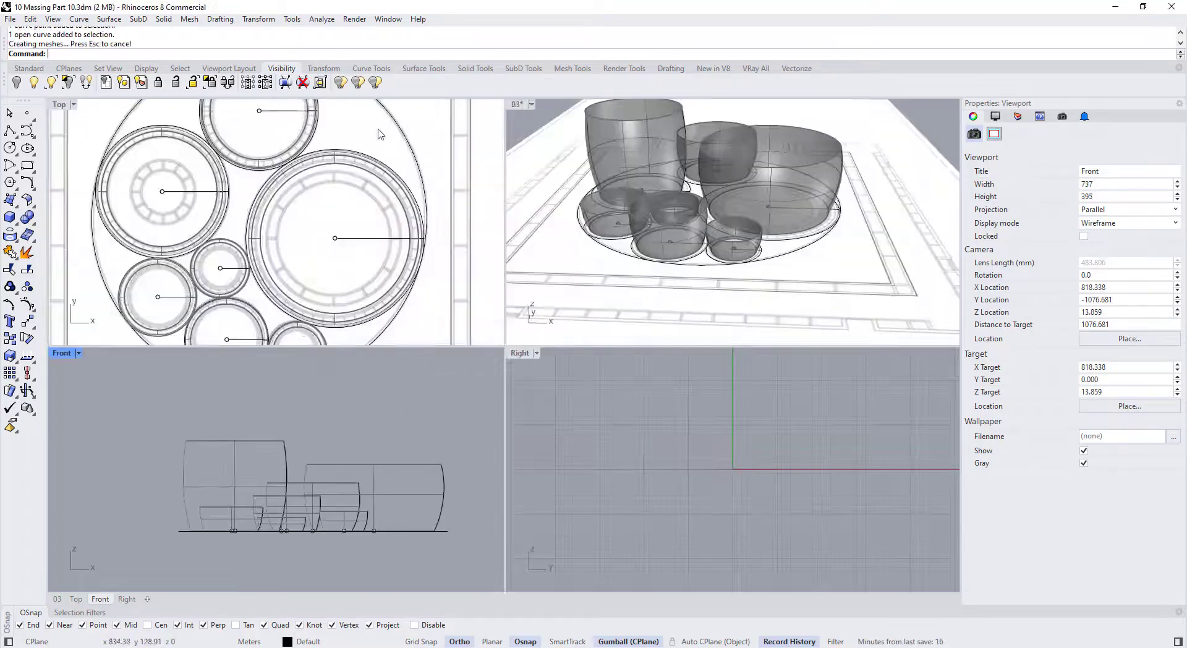
Maximize the Perspective view and select the tall cup's profile curve
double_click(515, 104)
right_click_drag(560, 244, 624, 294)
scroll(625, 297, "down", 4)
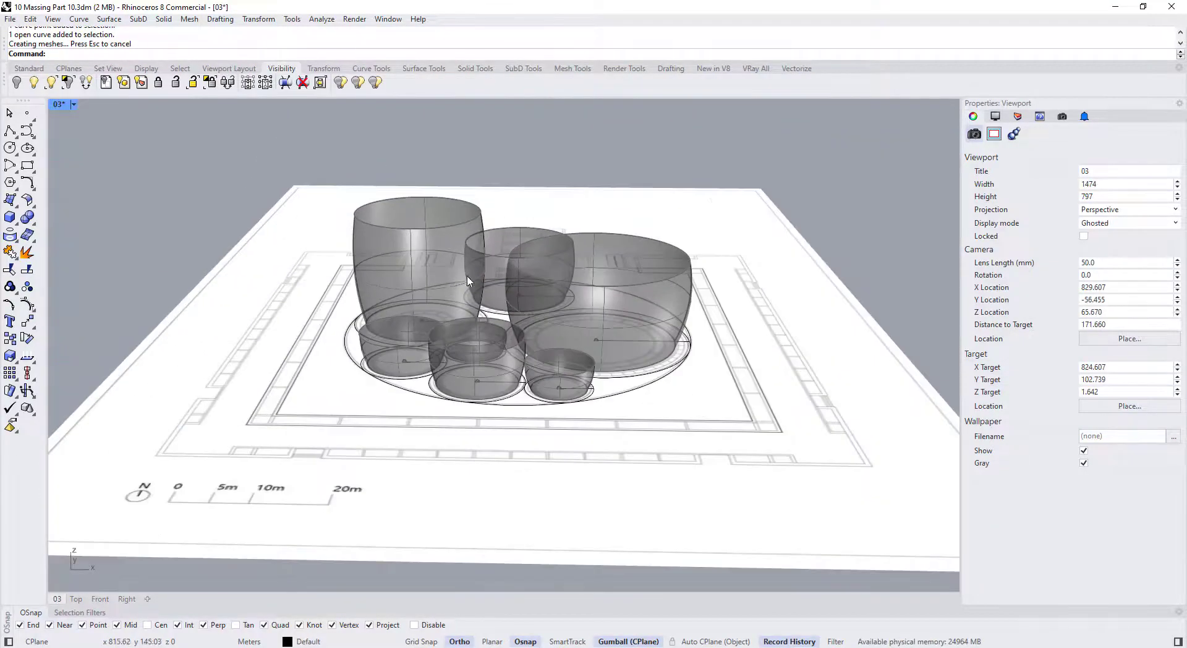
scroll(468, 278, "up", 4)
left_click(479, 302)
scroll(476, 312, "up", 6)
Pull the profile's lower control point inward to narrow the cup's base
left_click(488, 294)
left_click(482, 313)
left_click_drag(499, 314, 497, 314)
scroll(496, 315, "down", 4)
right_click_drag(497, 315, 489, 265)
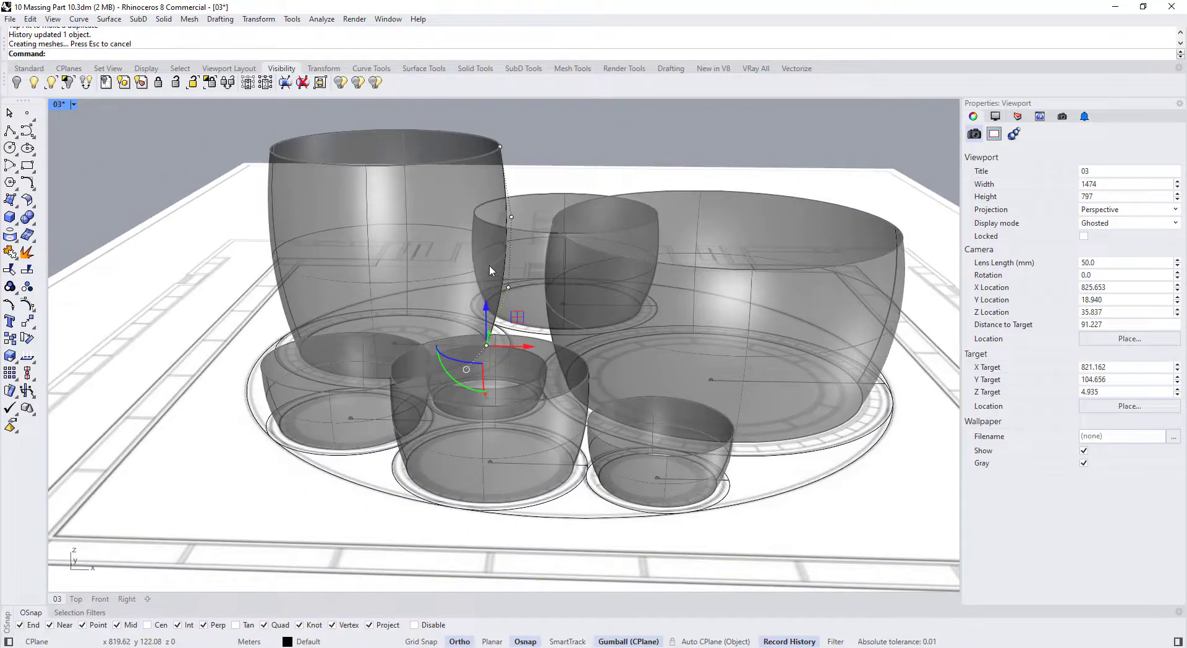
Raise the profile's upper control point, then reselect the lower one
left_click(511, 217)
left_click_drag(511, 184, 511, 149)
scroll(517, 287, "up", 4)
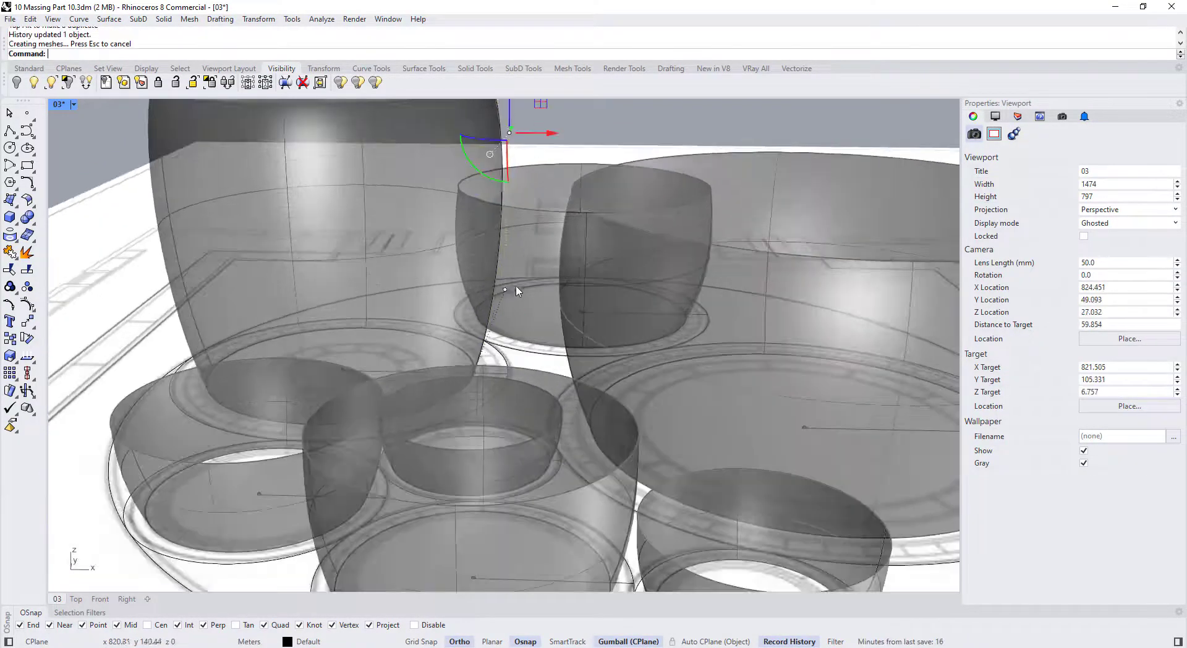
left_click(505, 290)
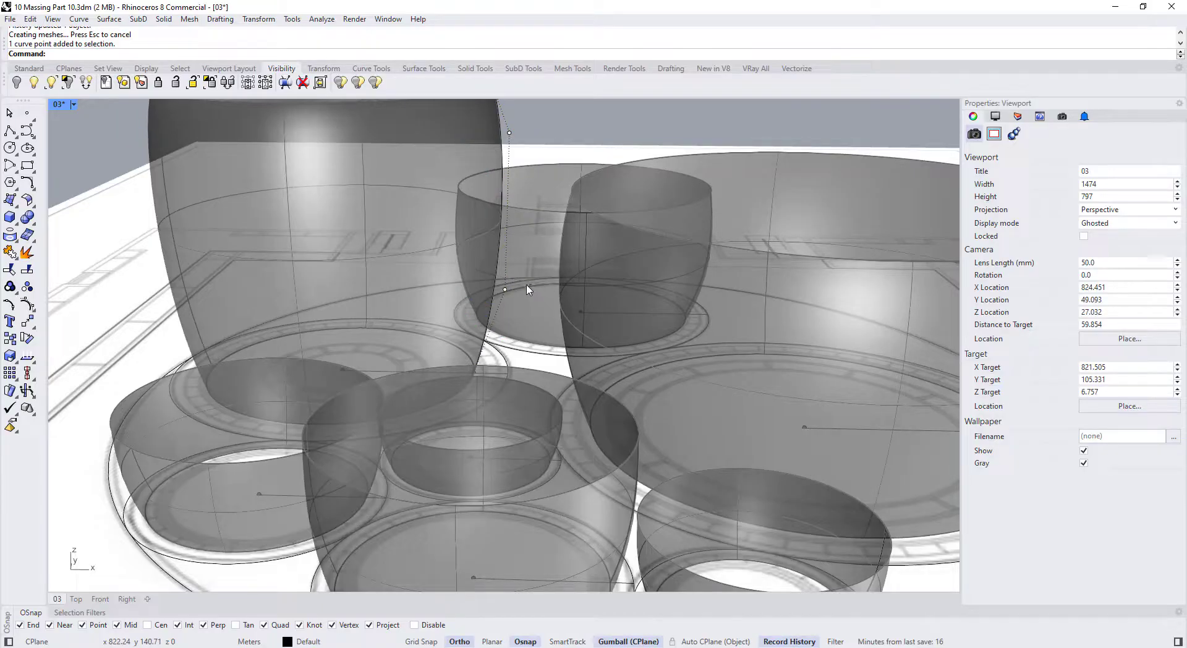
left_click(496, 293)
left_click(506, 291)
scroll(507, 292, "down", 4)
mouse_move(508, 307)
right_mouse_down()
mouse_move(521, 282)
mouse_move(513, 321)
right_mouse_up()
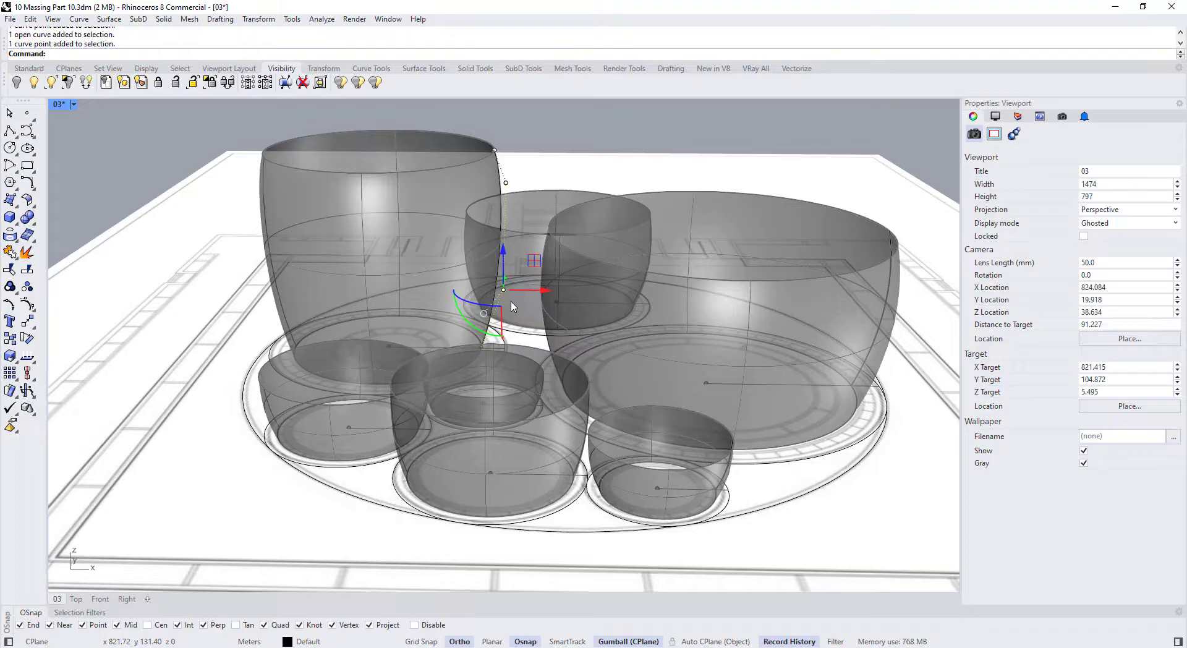
Select the tall cup's profile curve to rebuild it
left_click(500, 204)
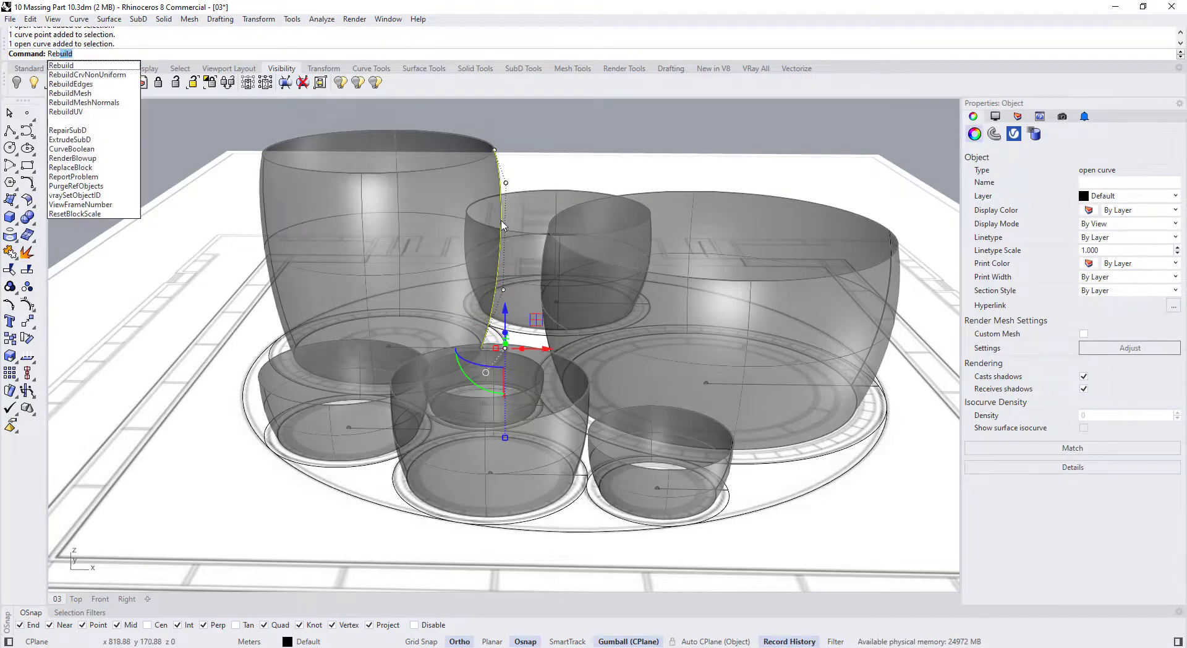
key("Return")
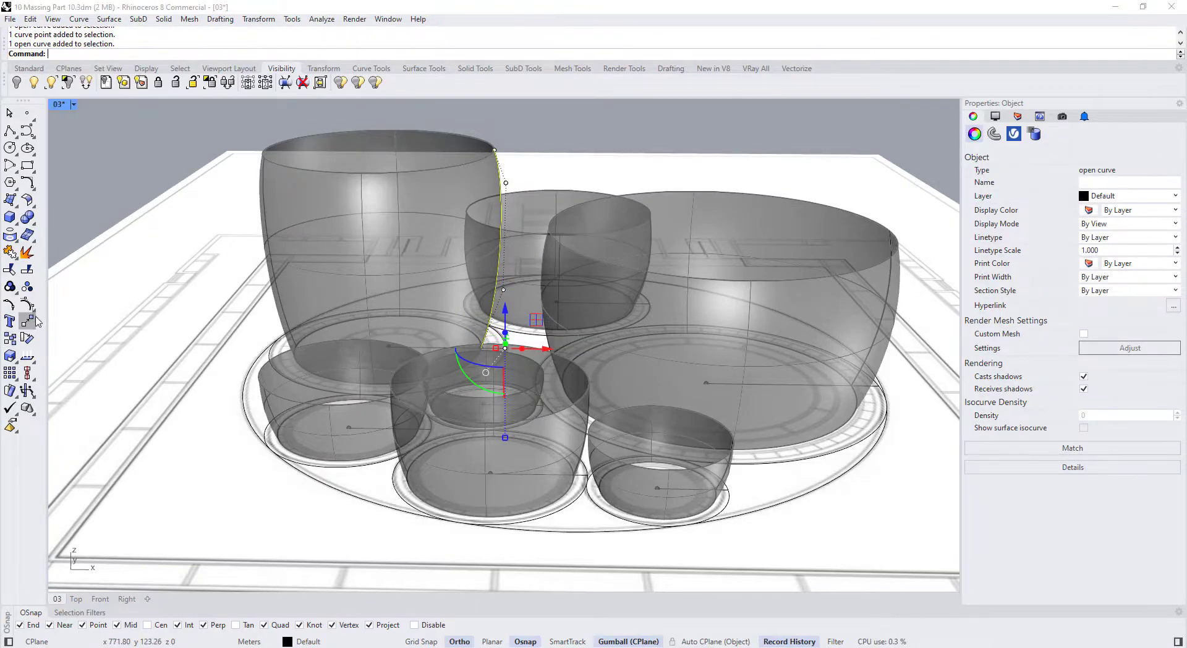
left_click(33, 313)
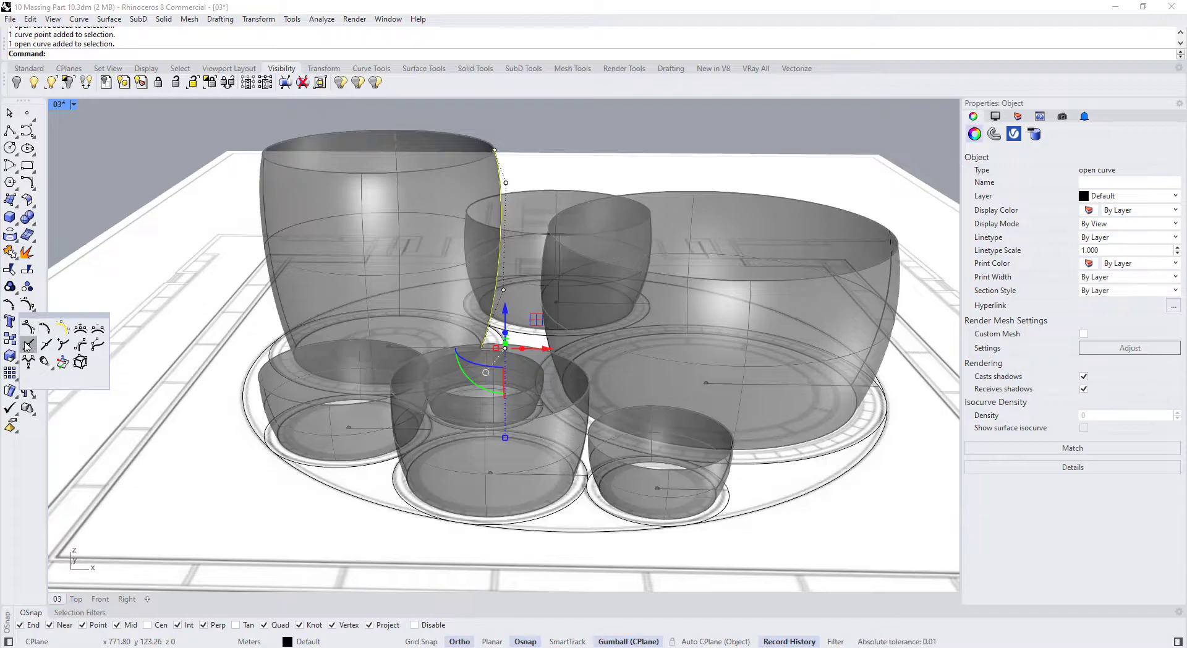
Insert a knot partway up the tall cup's profile curve with InsertKnot
left_click(47, 344)
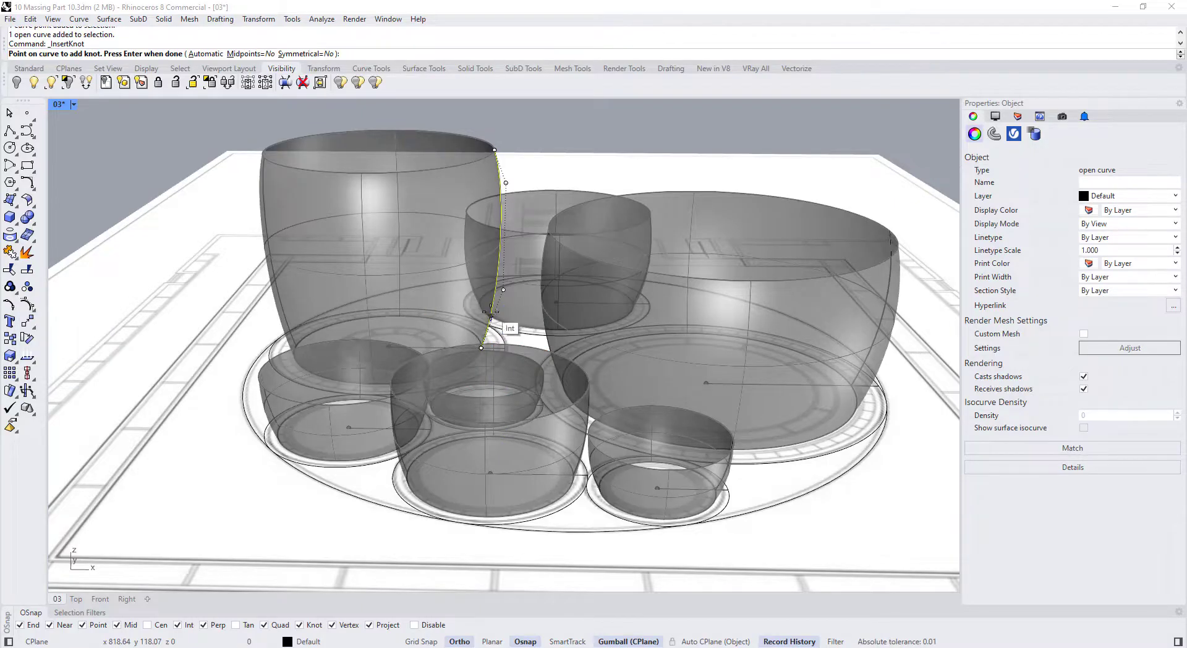
left_click(500, 241)
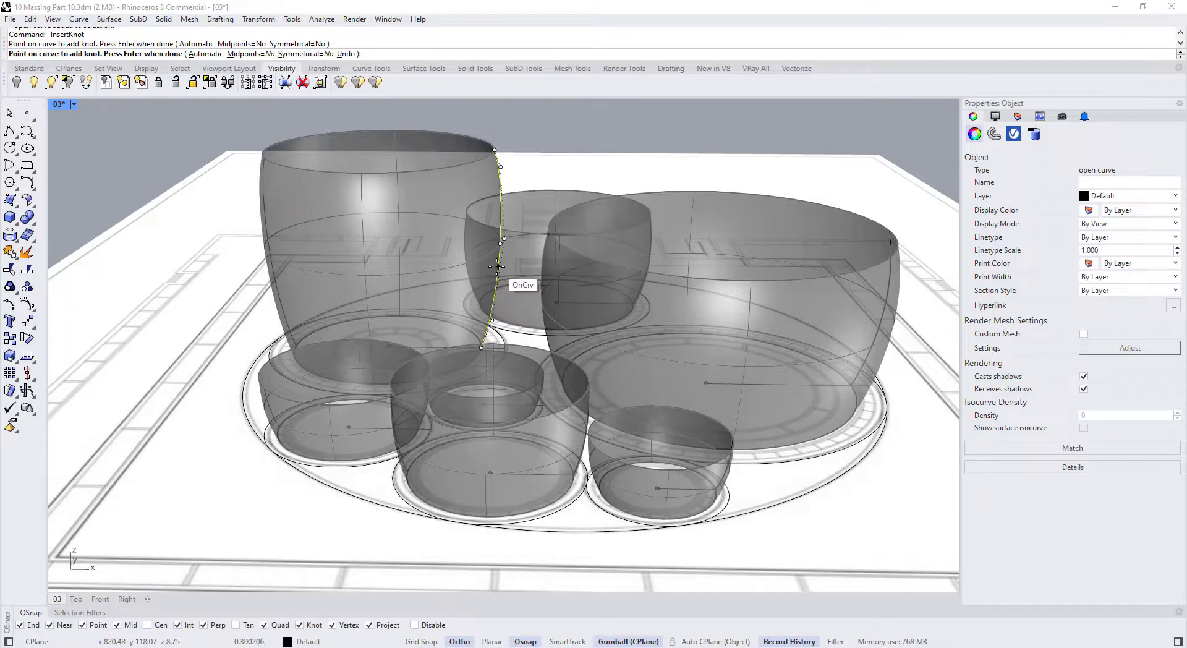
key("Return")
Shift the middle and lower profile control points sideways to reshape the cup's body and base
scroll(533, 188, "up", 3)
left_click_drag(532, 189, 538, 189)
right_click_drag(535, 253, 510, 188)
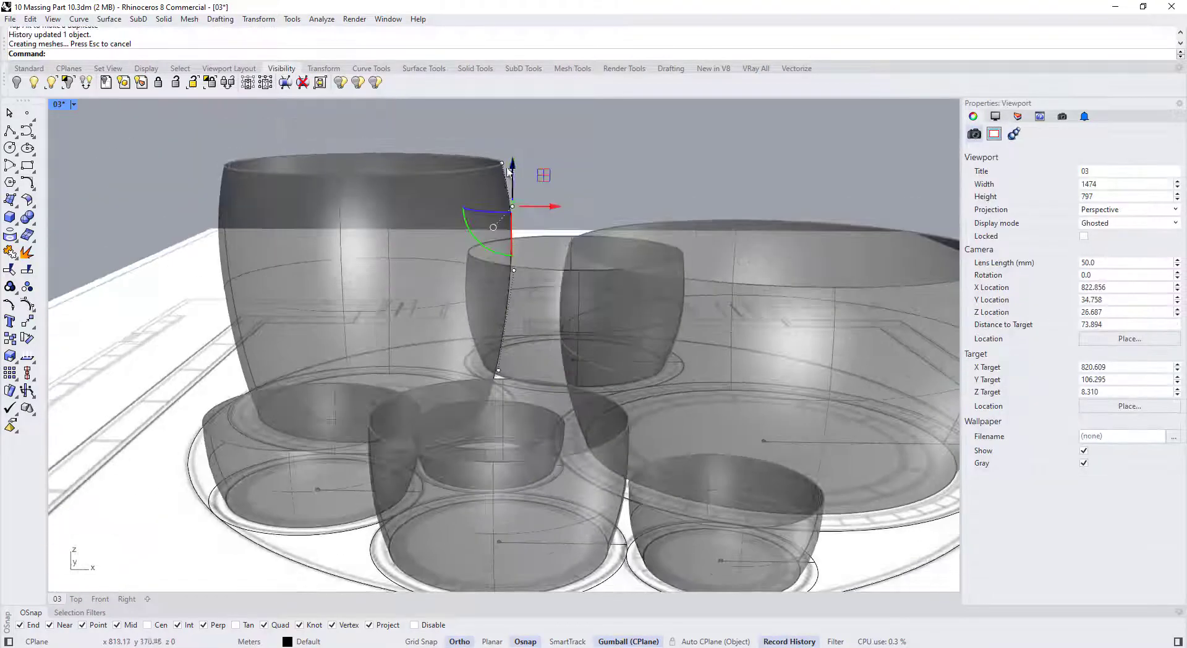
left_click(503, 163)
left_click(514, 203)
left_click_drag(538, 203, 543, 203)
right_click_drag(498, 359, 502, 420)
scroll(504, 342, "up", 4)
left_click(502, 338)
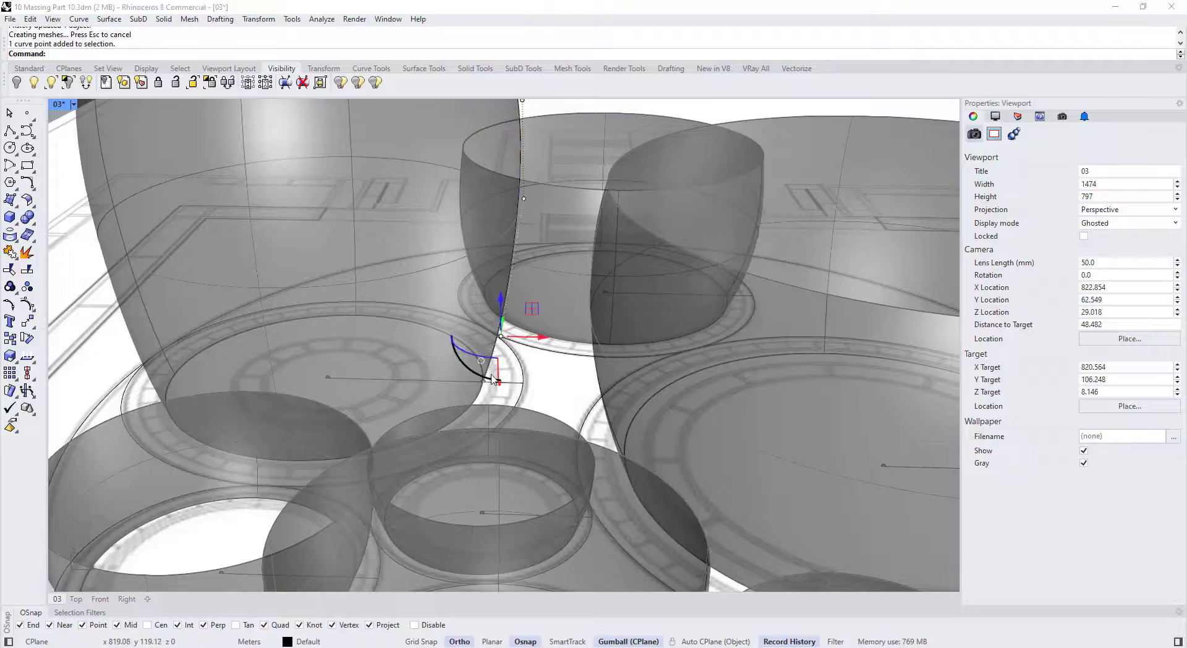
left_click_drag(536, 337, 541, 336)
scroll(541, 337, "down", 6)
right_click_drag(520, 346, 461, 427)
scroll(551, 309, "down", 4)
scroll(588, 314, "up", 8)
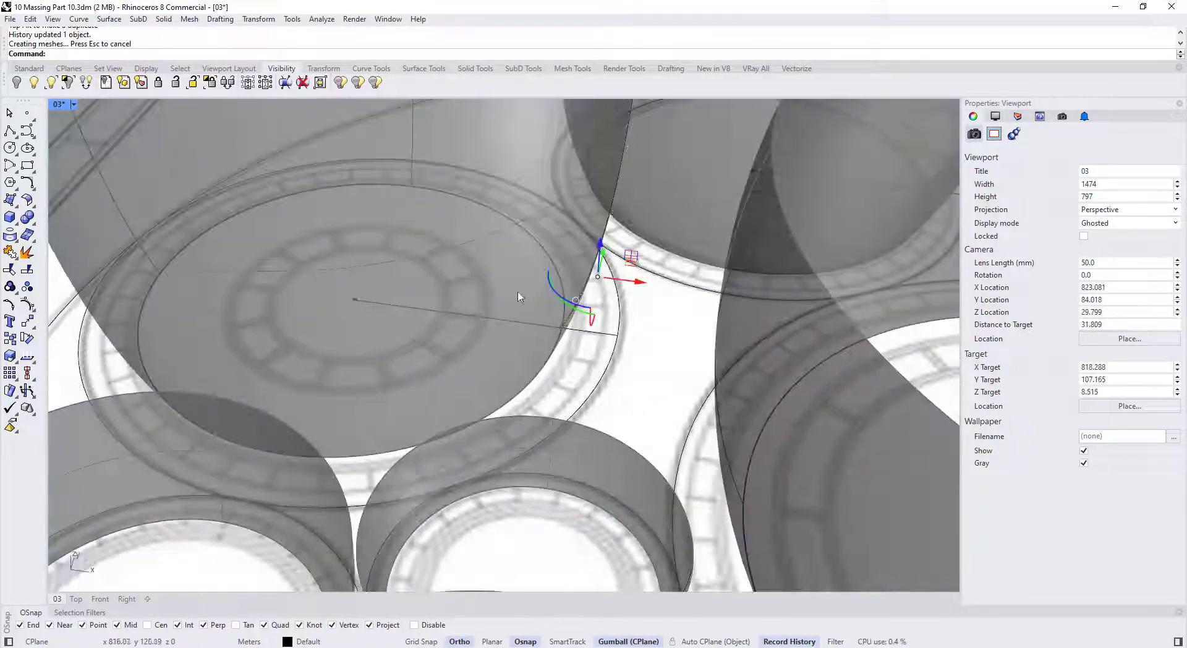
Move more profile points, raising the bulge and adjusting the top points near the rim
left_click(574, 310)
left_click_drag(614, 311, 618, 311)
right_click_drag(597, 384, 577, 327)
scroll(577, 328, "down", 5)
left_click(573, 342)
left_click_drag(574, 308, 574, 301)
left_click_drag(610, 336, 614, 336)
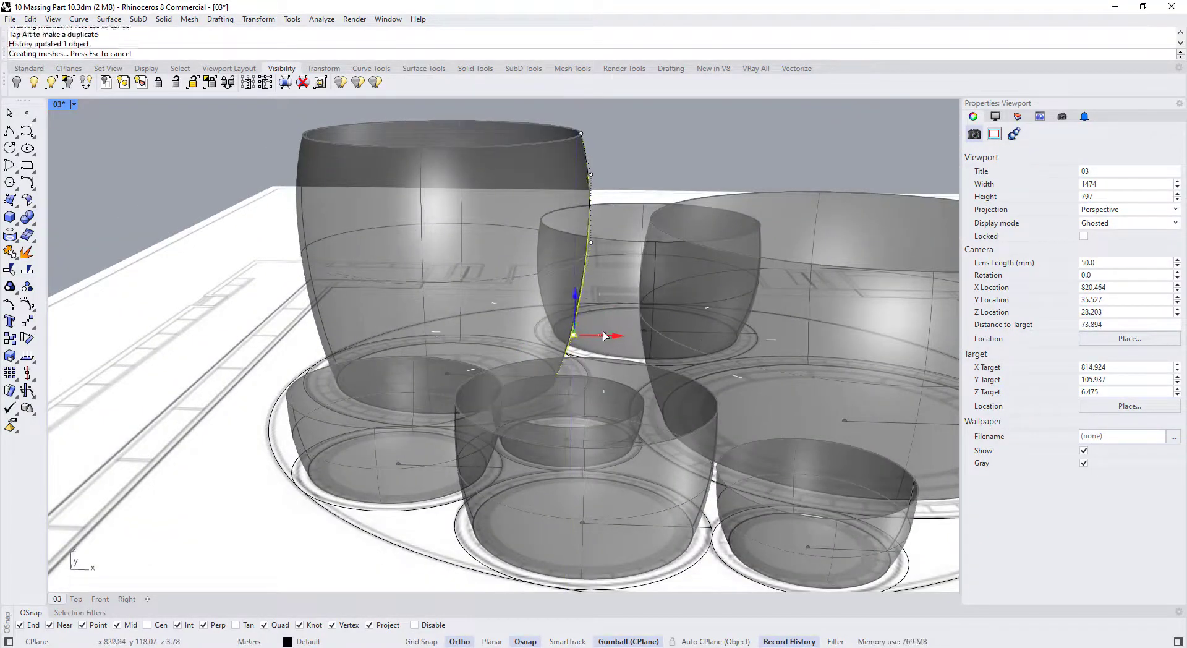
right_click_drag(559, 306, 583, 286)
scroll(584, 285, "down", 2)
left_click_drag(547, 141, 605, 180)
left_click(658, 149)
Pull the rim point outward and shift the point below it up and sideways
scroll(593, 204, "down", 10)
mouse_move(544, 204)
right_mouse_down()
mouse_move(578, 266)
mouse_move(544, 216)
right_mouse_up()
scroll(589, 217, "up", 14)
left_click(592, 213)
left_click(591, 210)
left_click_drag(620, 210, 603, 201)
left_click(602, 258)
left_click_drag(633, 236, 638, 236)
scroll(612, 226, "down", 2)
left_click(180, 198)
scroll(424, 204, "down", 6)
right_click_drag(427, 212, 482, 286)
scroll(458, 283, "down", 2)
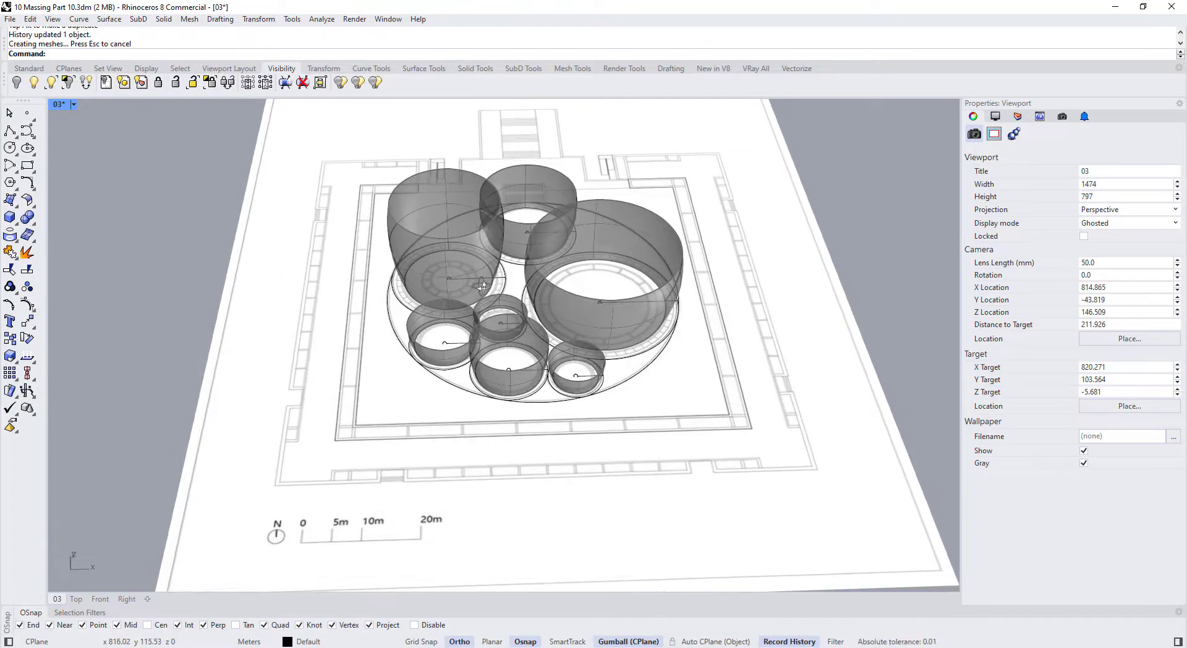
Unlock the cups and place a copy of them to the right of the plan
type("Unlock")
key("Return")
scroll(412, 257, "down", 5)
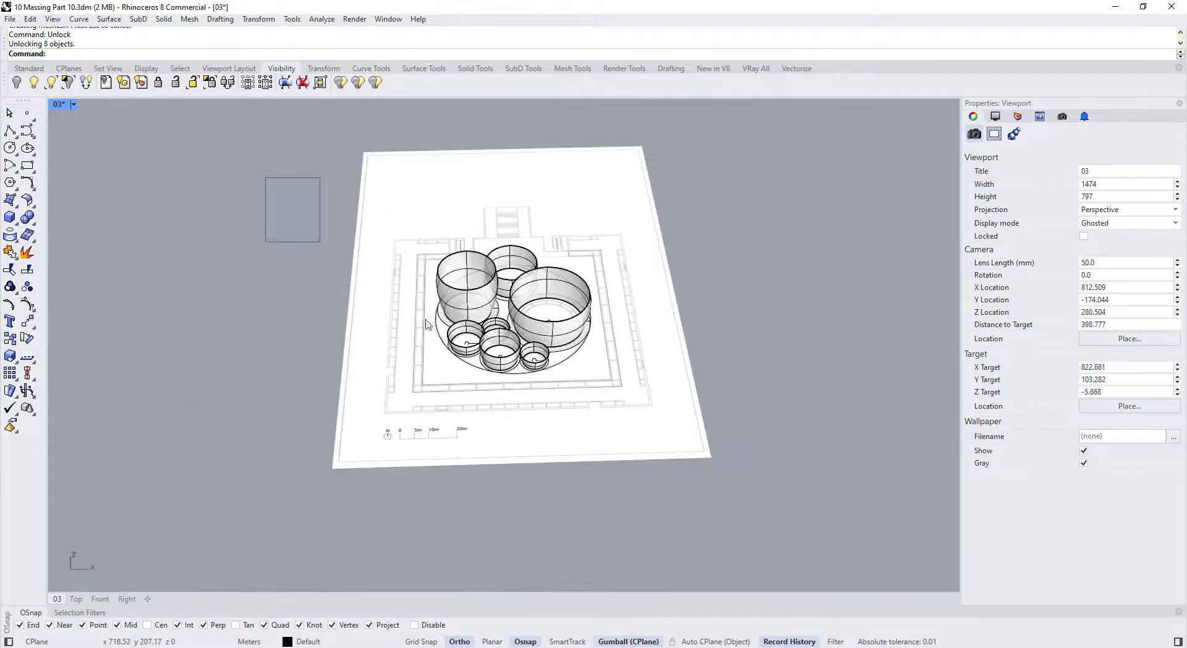
left_click_drag(425, 319, 699, 436)
scroll(596, 327, "down", 6)
left_click_drag(595, 313, 743, 313)
left_click(788, 371)
Cap the open ends of the copied cups into closed solids, accepting the history warning
scroll(724, 319, "up", 7)
left_click_drag(552, 174, 814, 448)
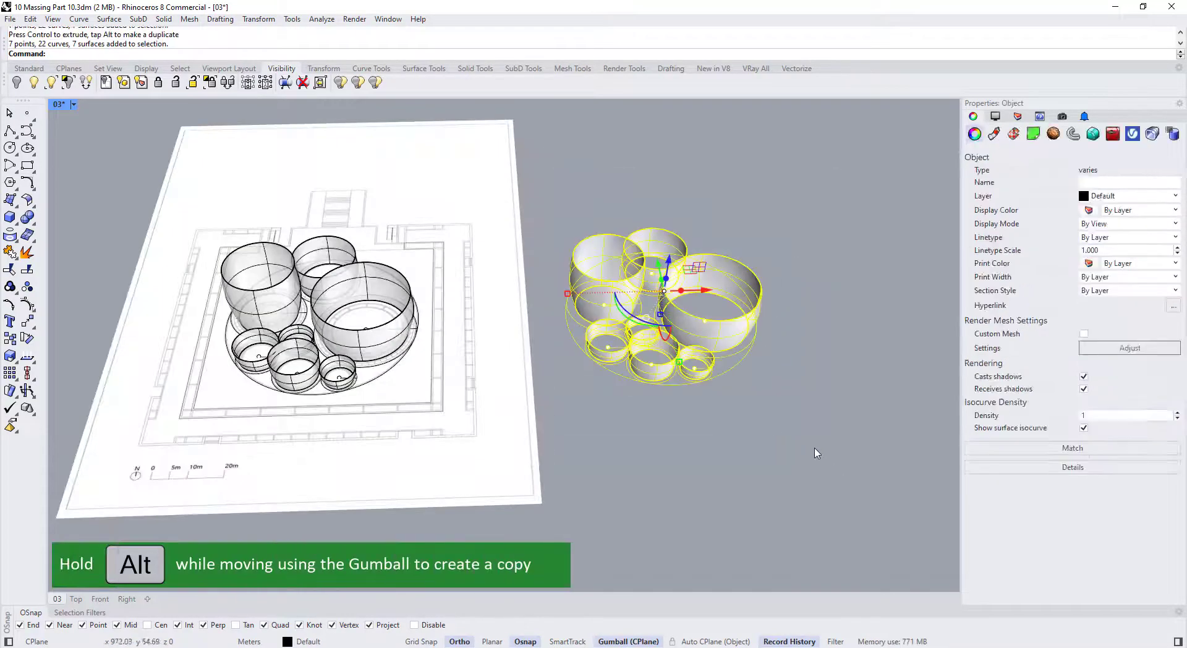
key("Return")
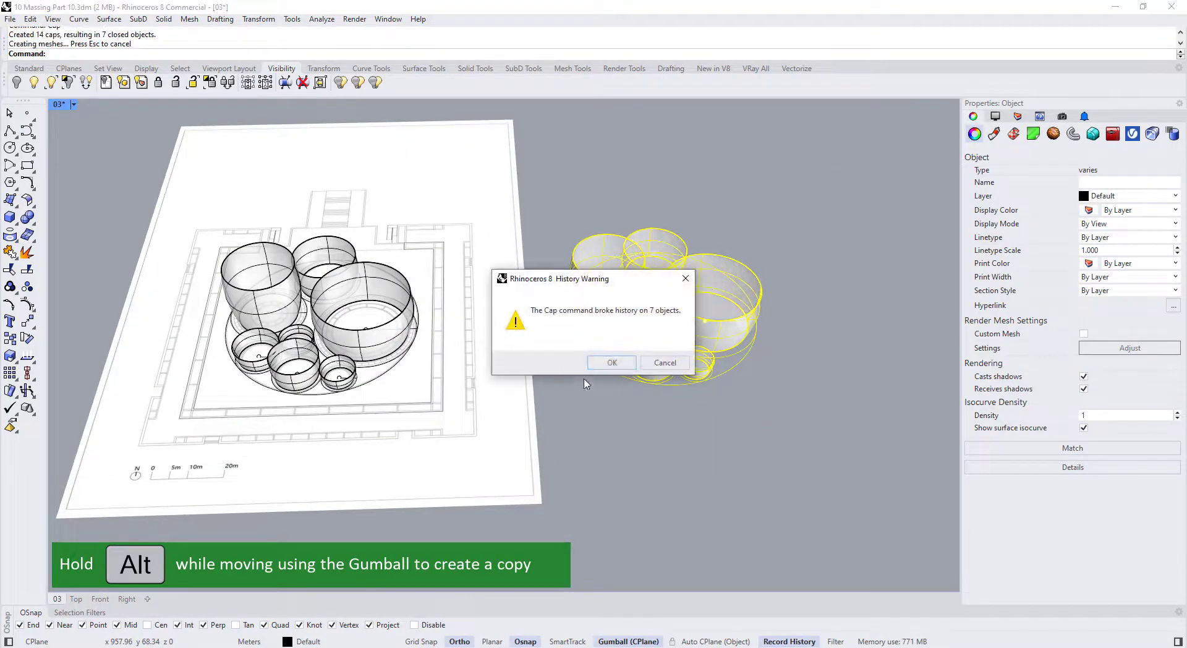
left_click(612, 362)
left_click(678, 429)
right_click_drag(678, 429, 668, 384)
scroll(683, 318, "up", 3)
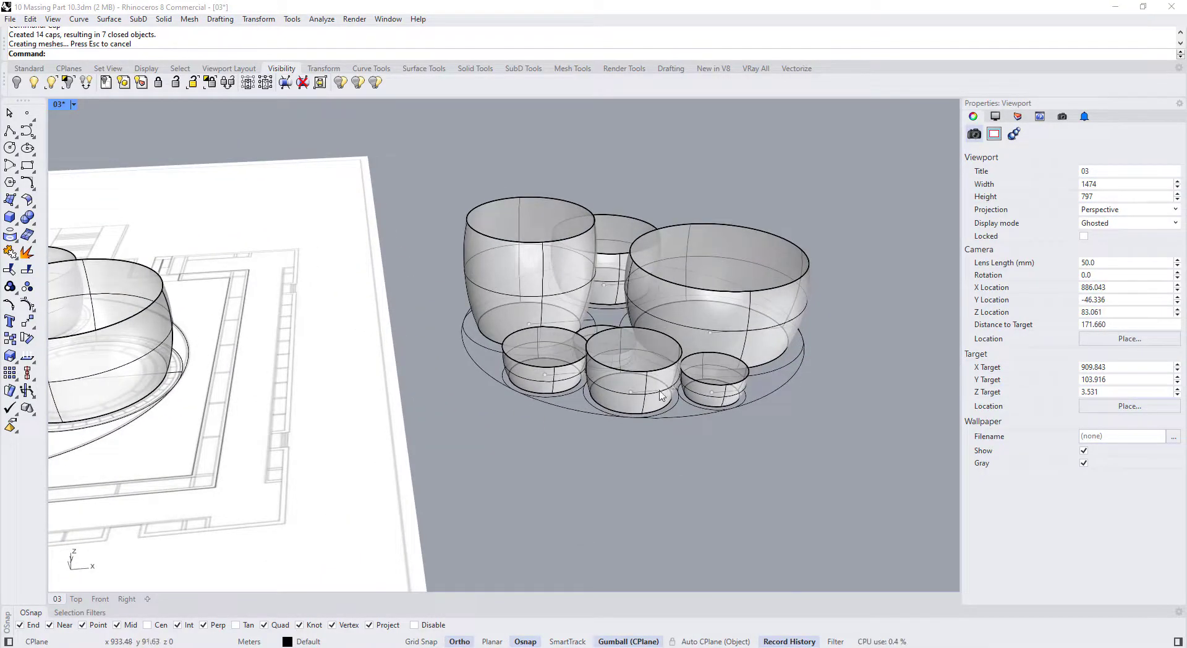
scroll(661, 396, "down", 4)
left_click_drag(514, 207, 808, 440)
key("Escape")
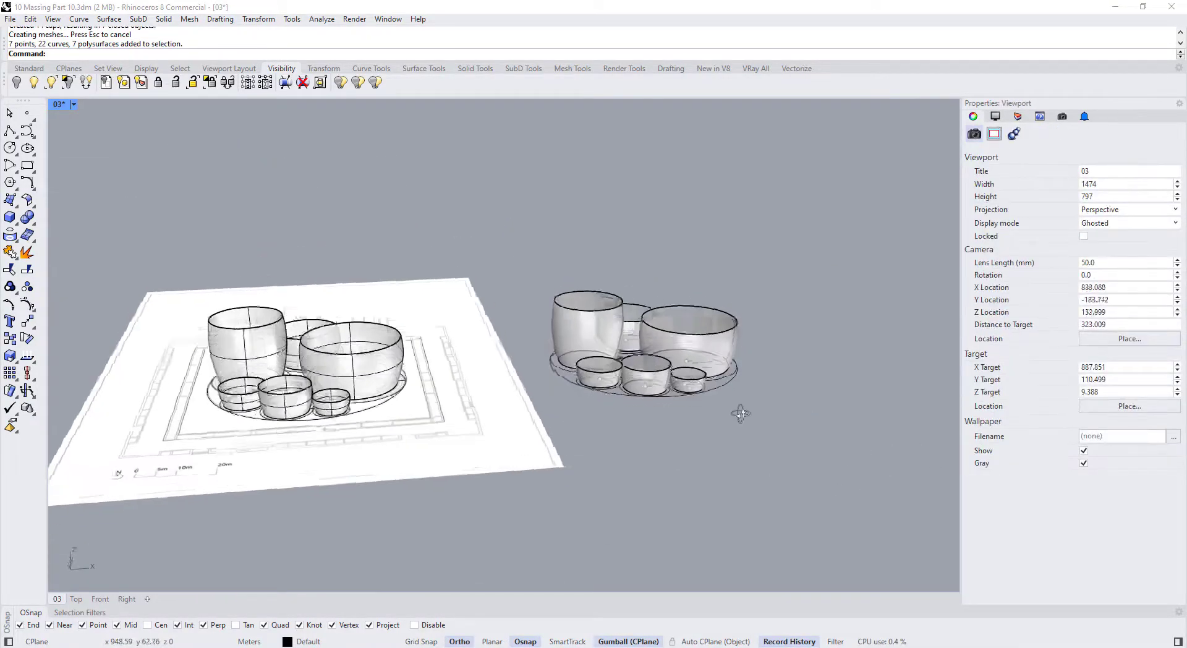
scroll(739, 411, "up", 3)
Preview the cups in Arctic display mode, then set the viewport to Shaded
left_click(73, 104)
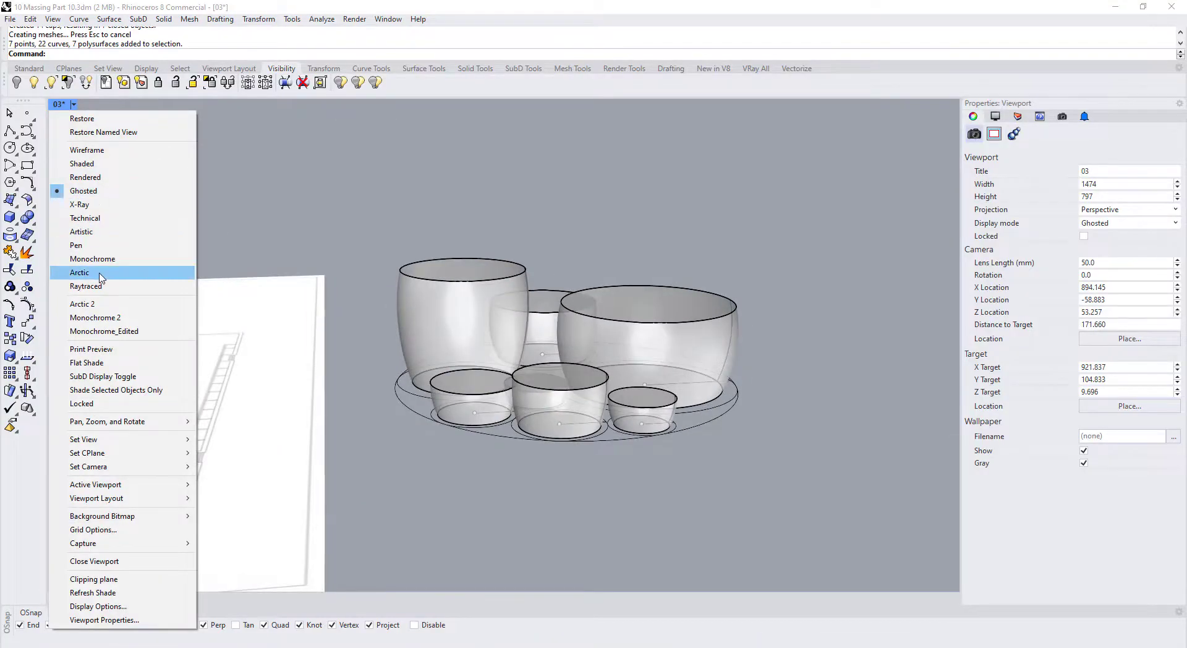
left_click(80, 271)
right_click_drag(524, 336, 569, 328)
scroll(564, 318, "down", 6)
left_click(60, 104)
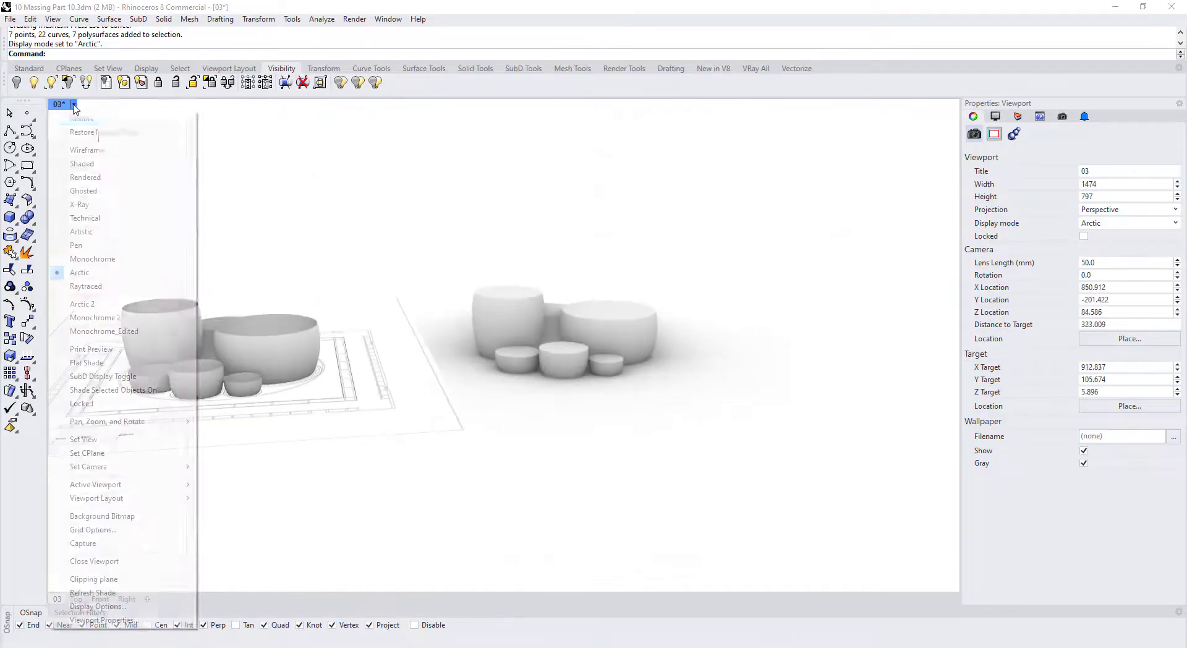
left_click(79, 177)
left_click(640, 368)
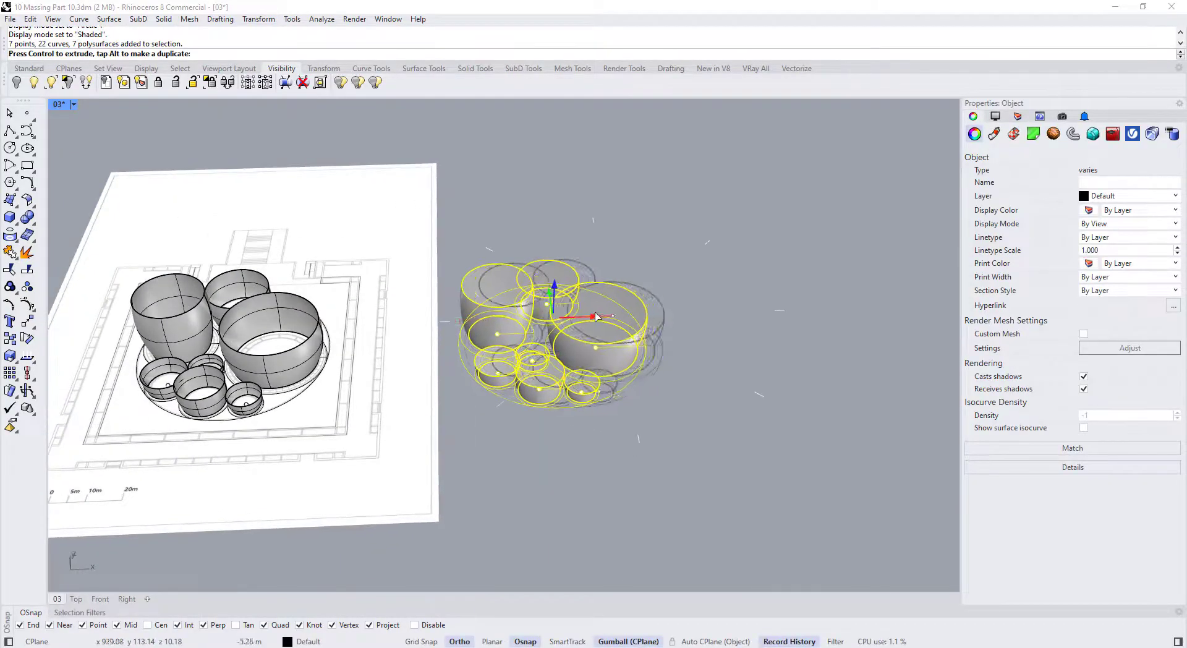
key("Escape")
right_click_drag(615, 413, 608, 324)
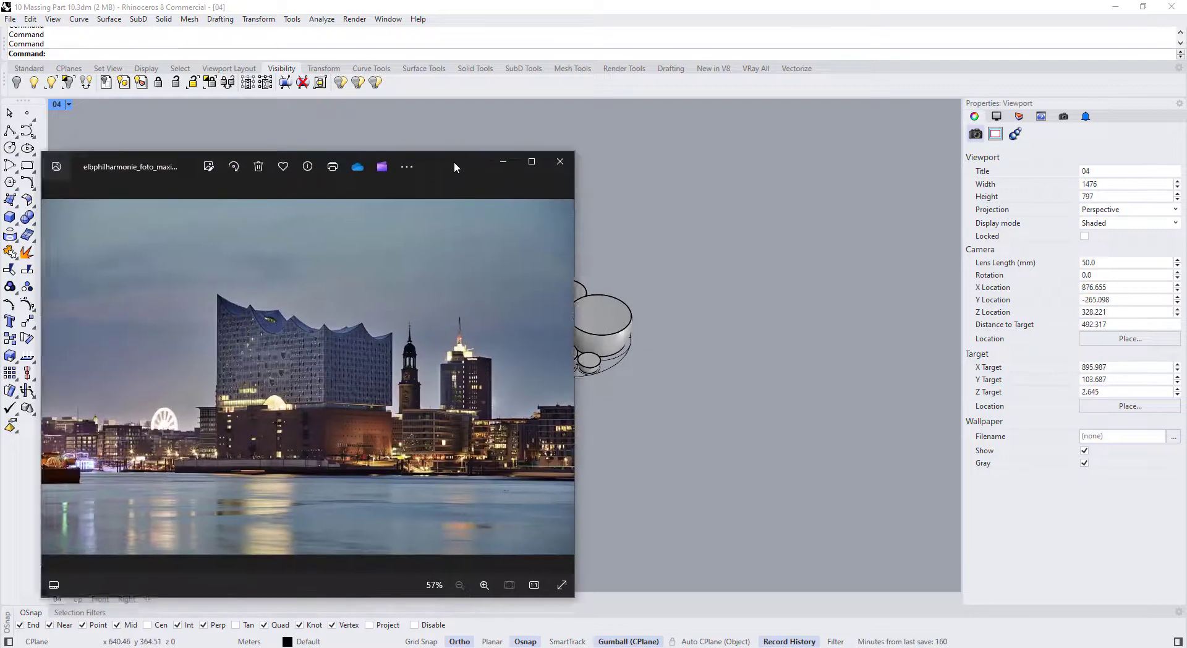
Browse the Elbphilharmonie reference photos back to the daytime view, then drag the viewer off-screen
left_click_drag(453, 161, 677, 124)
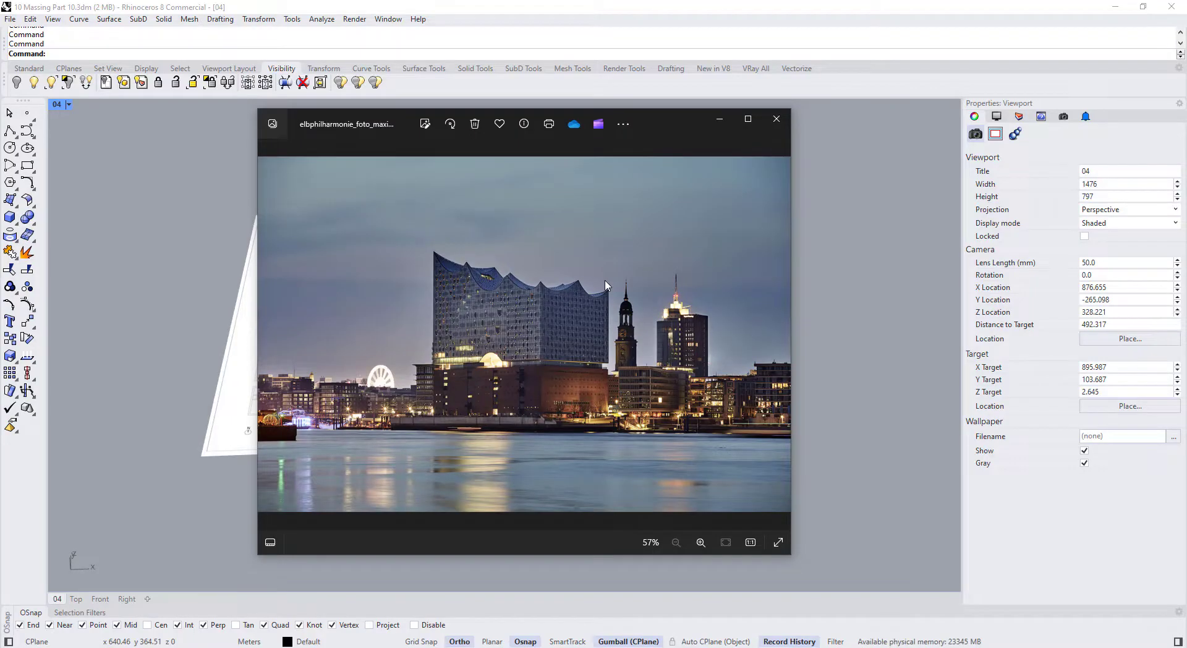
key("Right")
key("Right")
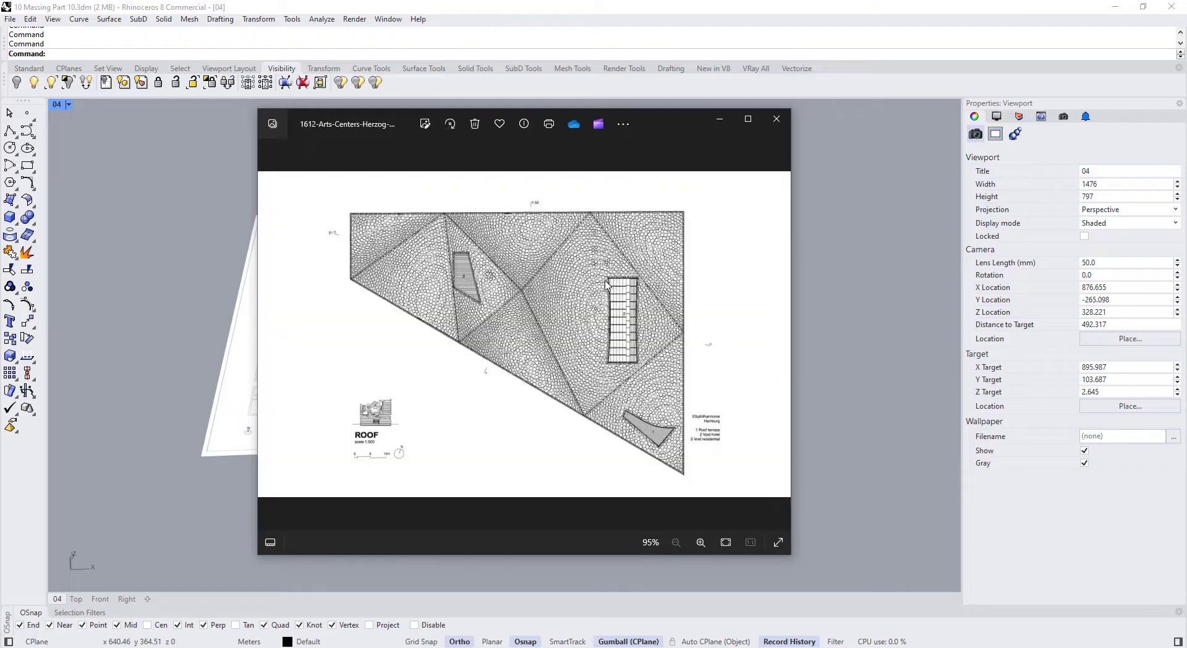
key("Left")
key("Left")
key("Left")
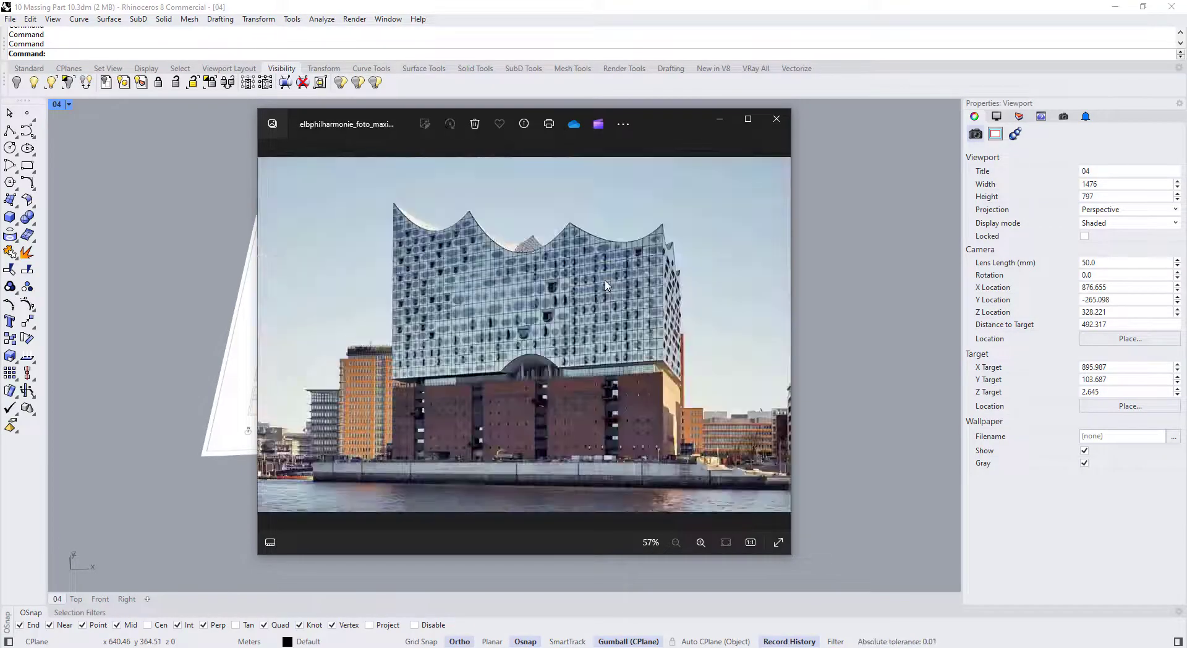
key("Left")
key("Right")
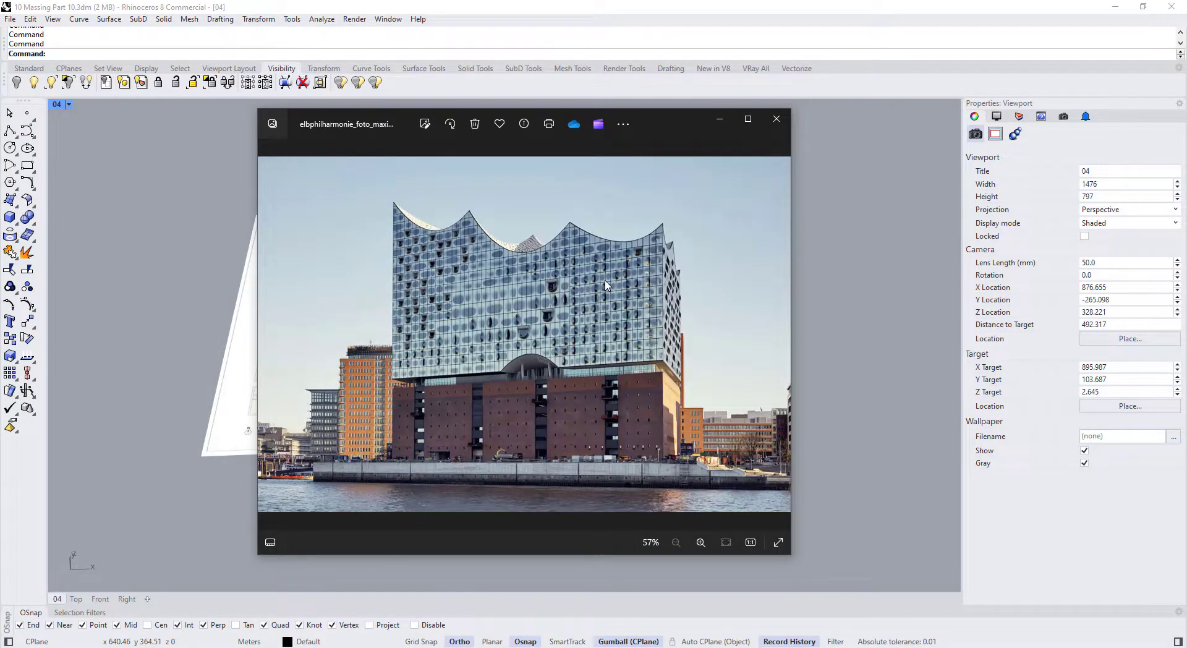
left_click_drag(670, 121, 0, 142)
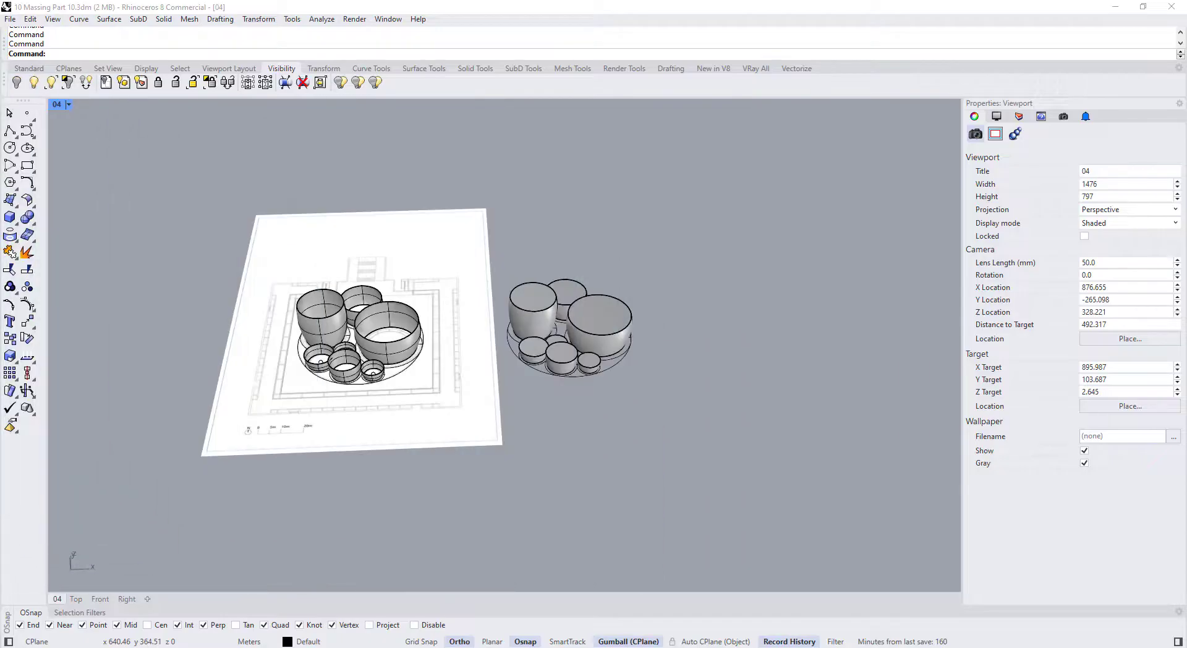
Window-select every massing object and hide it all with Ctrl+H
scroll(529, 320, "down", 5)
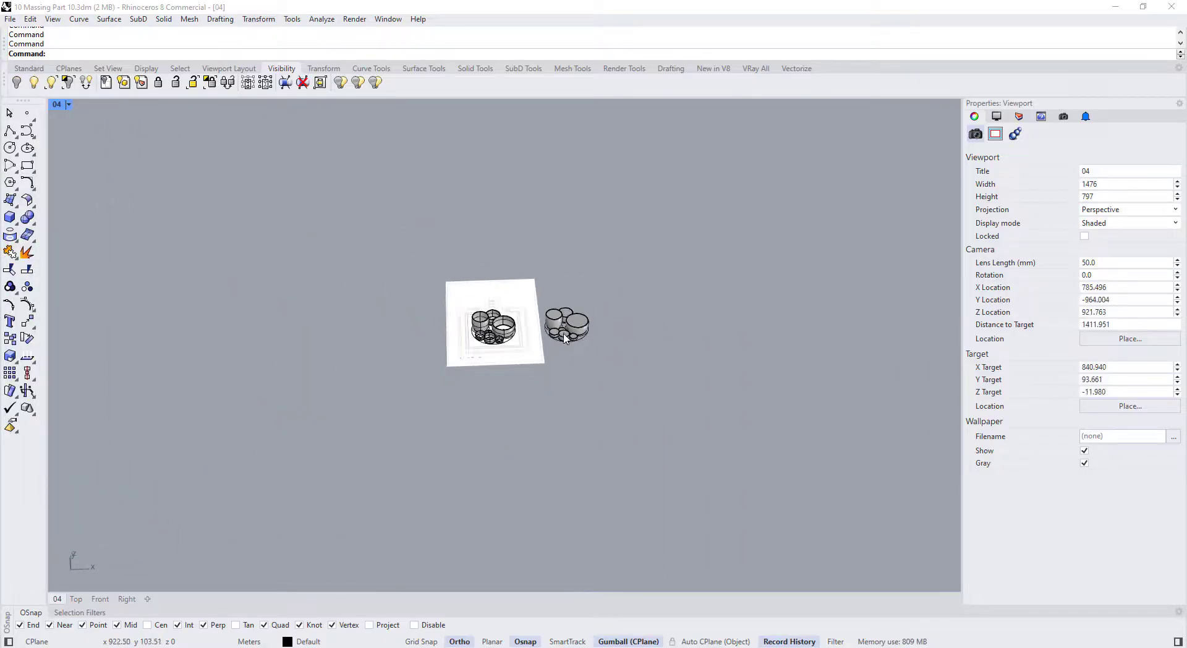
left_click_drag(575, 356, 328, 212)
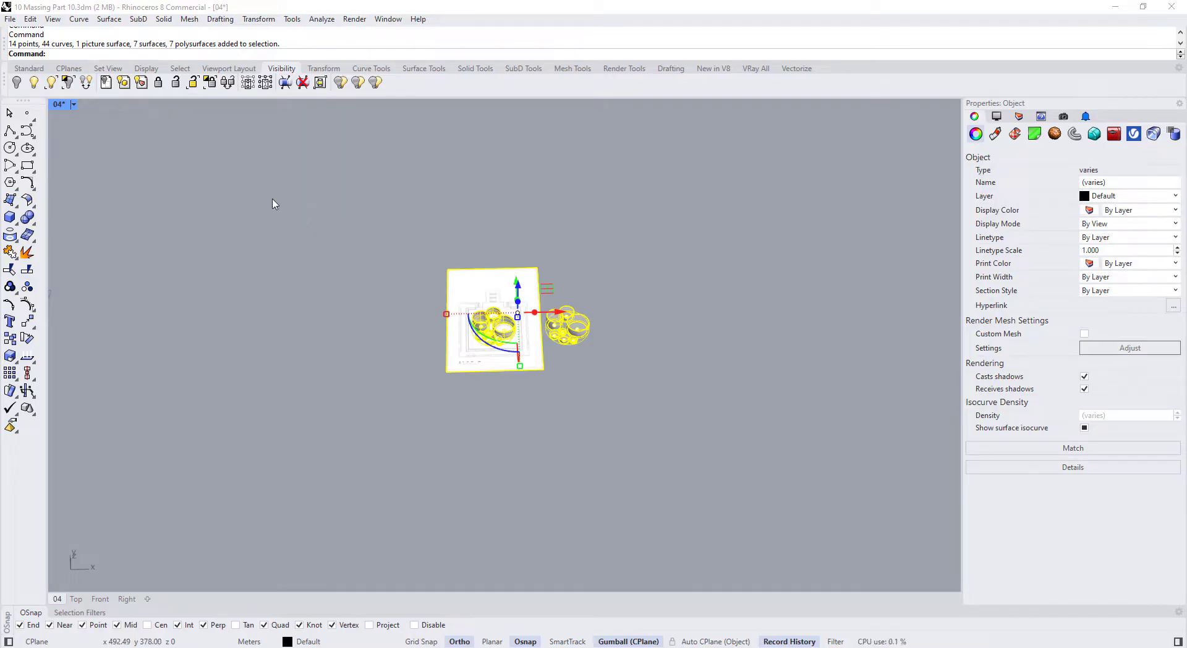
key("ctrl+h")
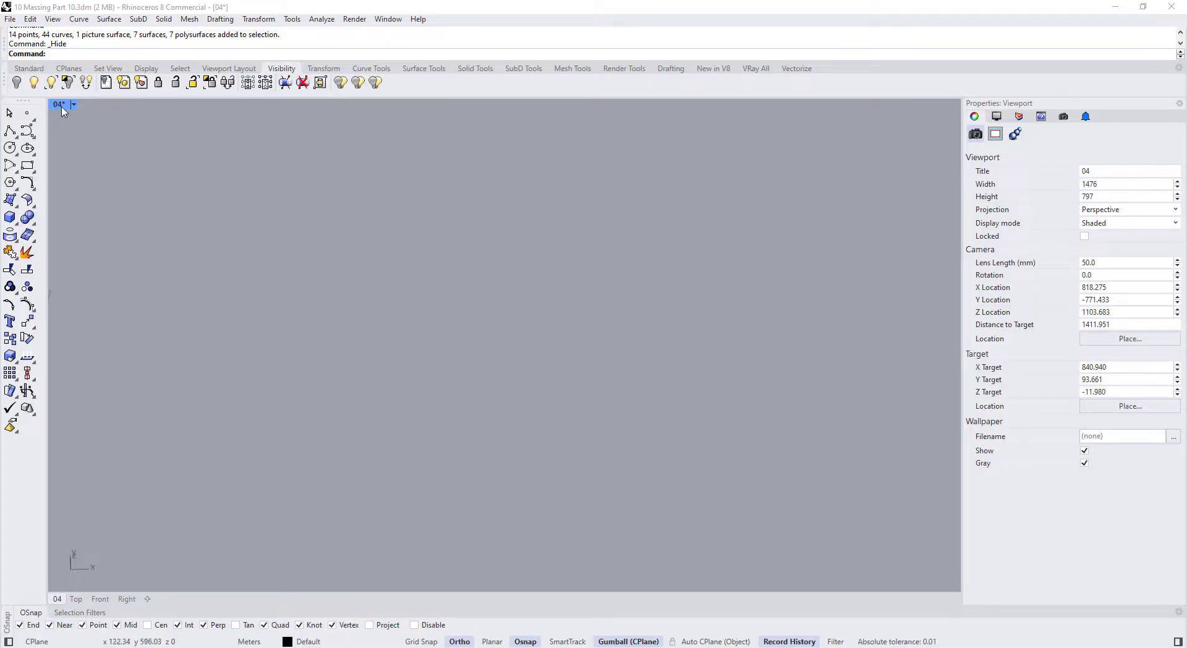
Restore the four-view layout, then maximize the Top viewport
double_click(60, 105)
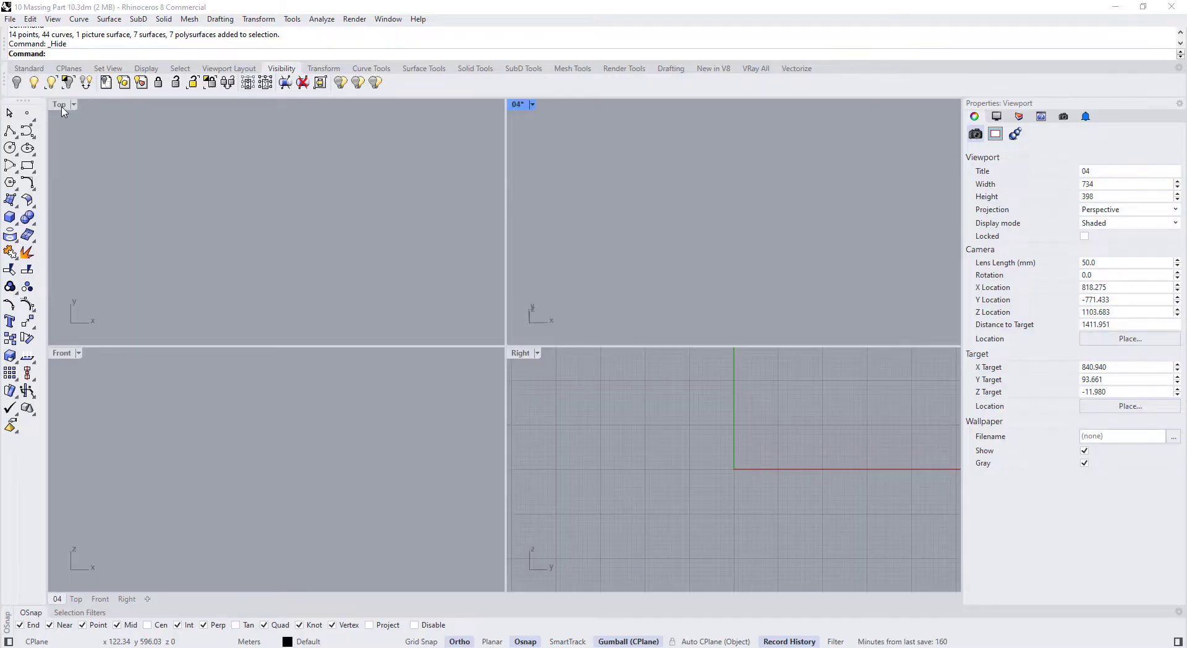
double_click(60, 105)
scroll(285, 345, "up", 5)
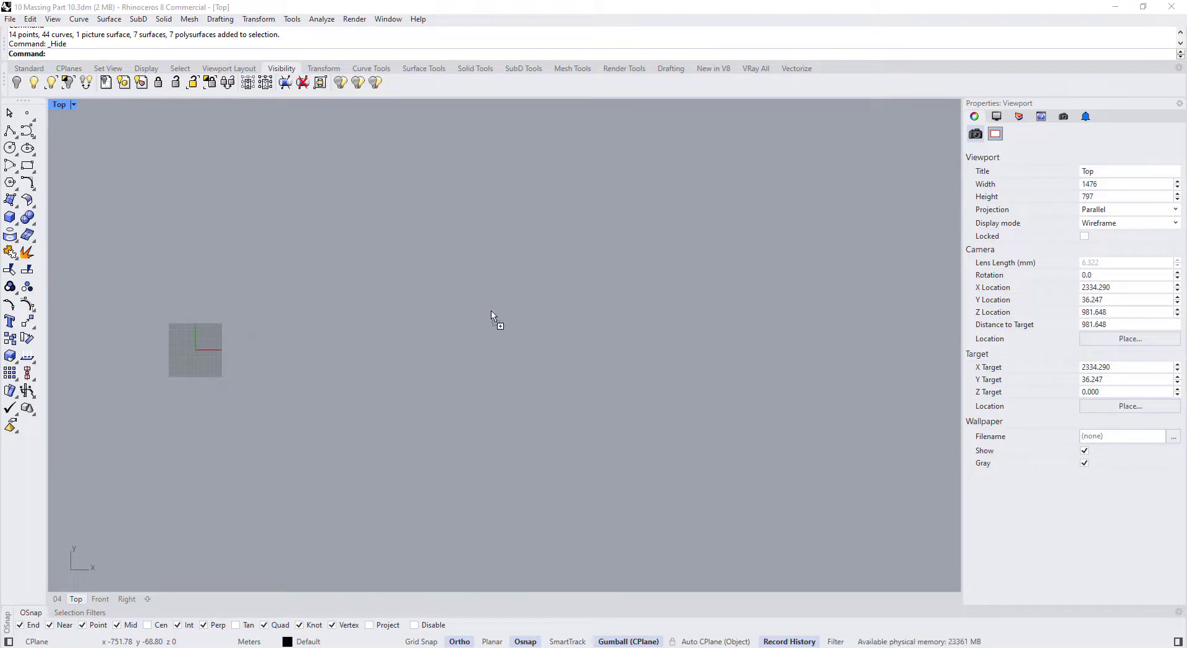
Insert the roof plan image as a Picture in the Top view by two corners
left_click_drag(463, 319, 463, 320)
left_click(583, 367)
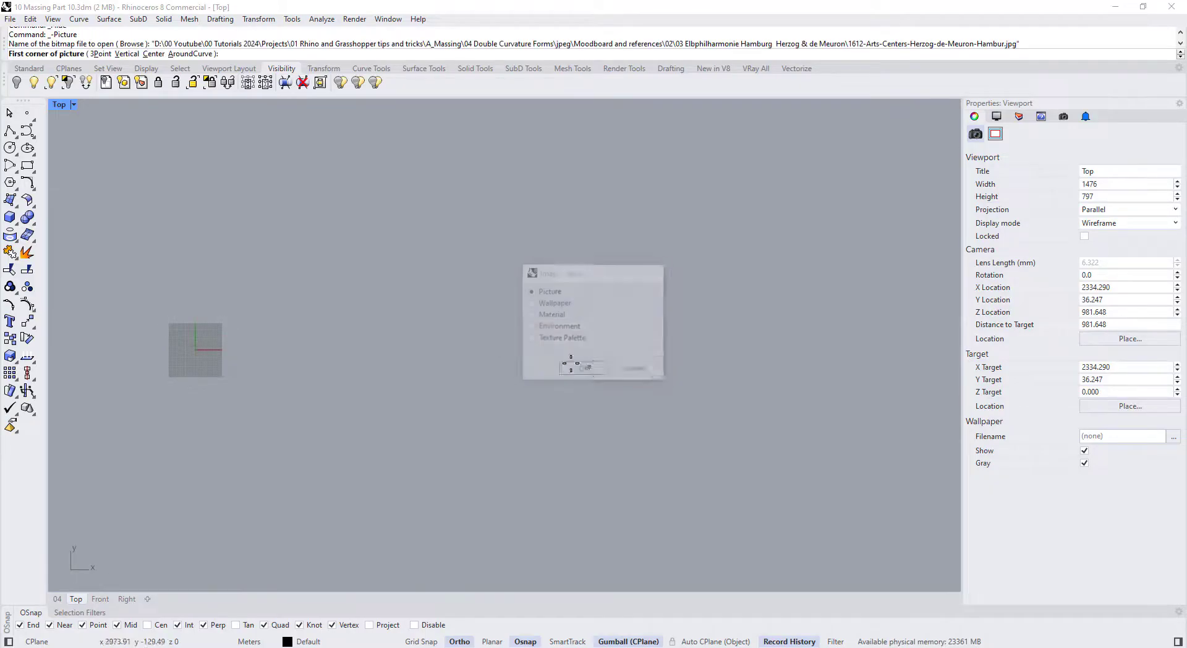
left_click(356, 301)
left_click(462, 369)
scroll(450, 365, "up", 6)
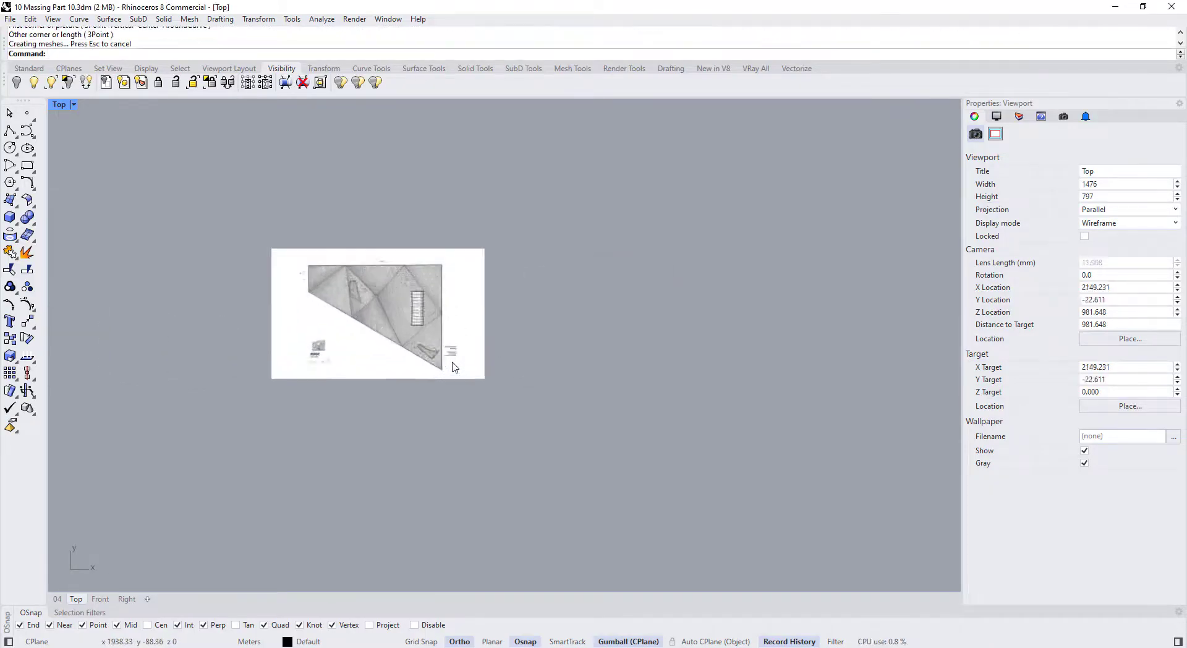
Scale the picture from the scale bar's zero to its 10m mark so it measures 10
left_click(206, 341)
scroll(259, 384, "up", 5)
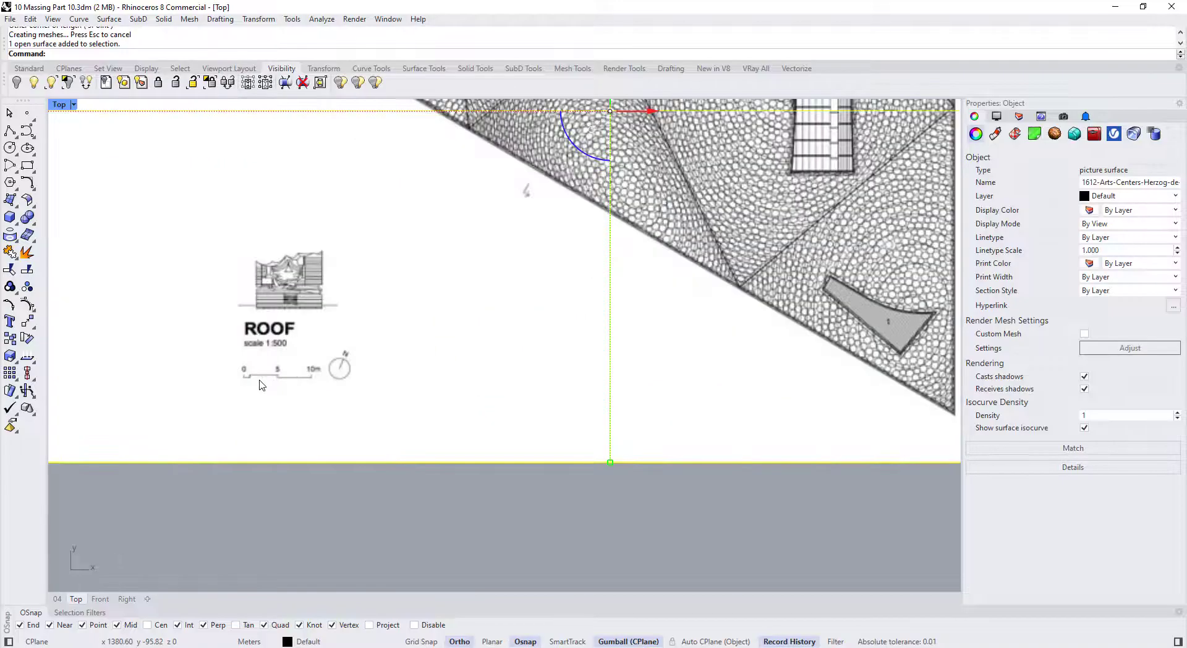
scroll(262, 385, "up", 5)
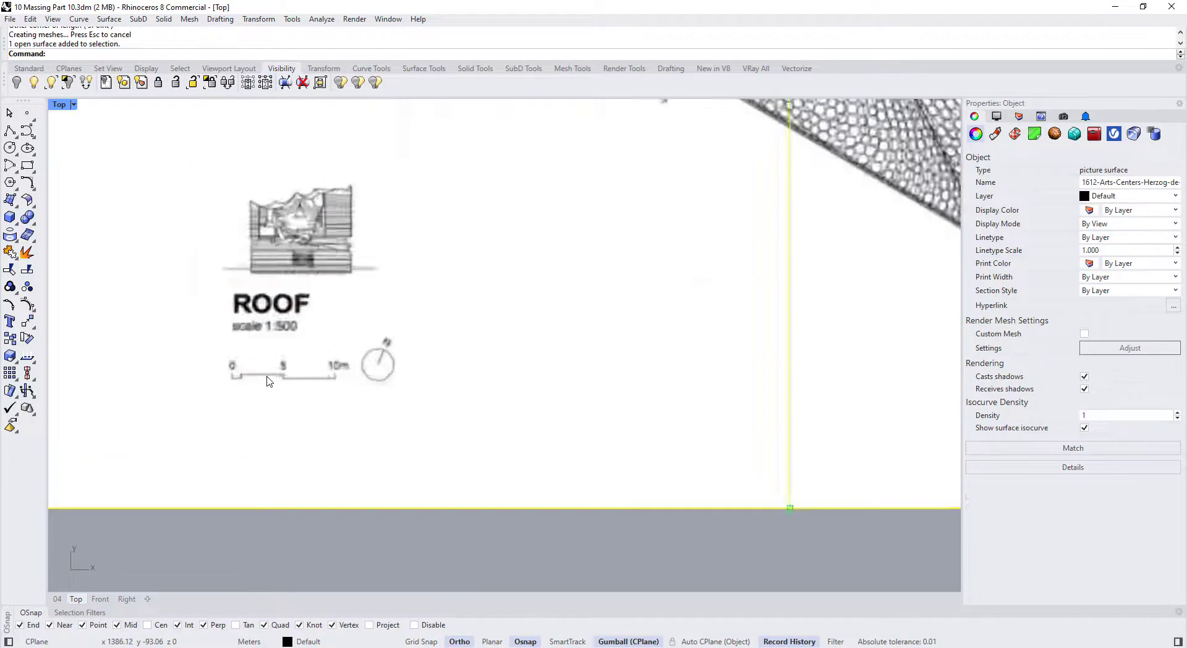
left_click(10, 356)
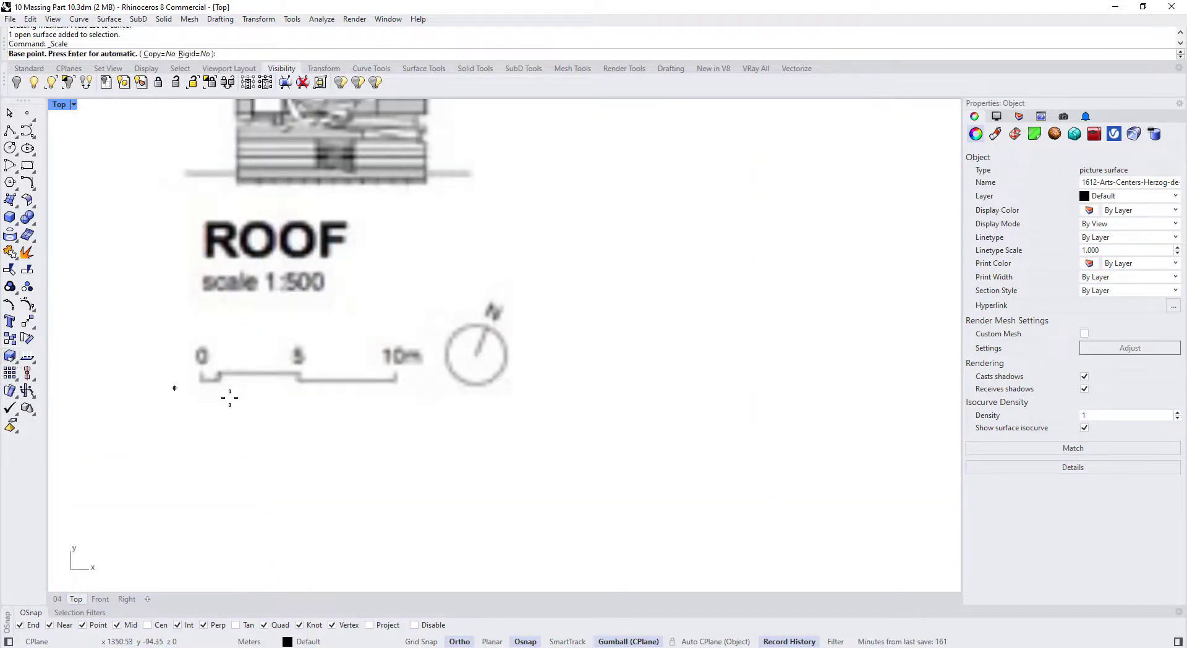
scroll(191, 391, "up", 2)
left_click(209, 379)
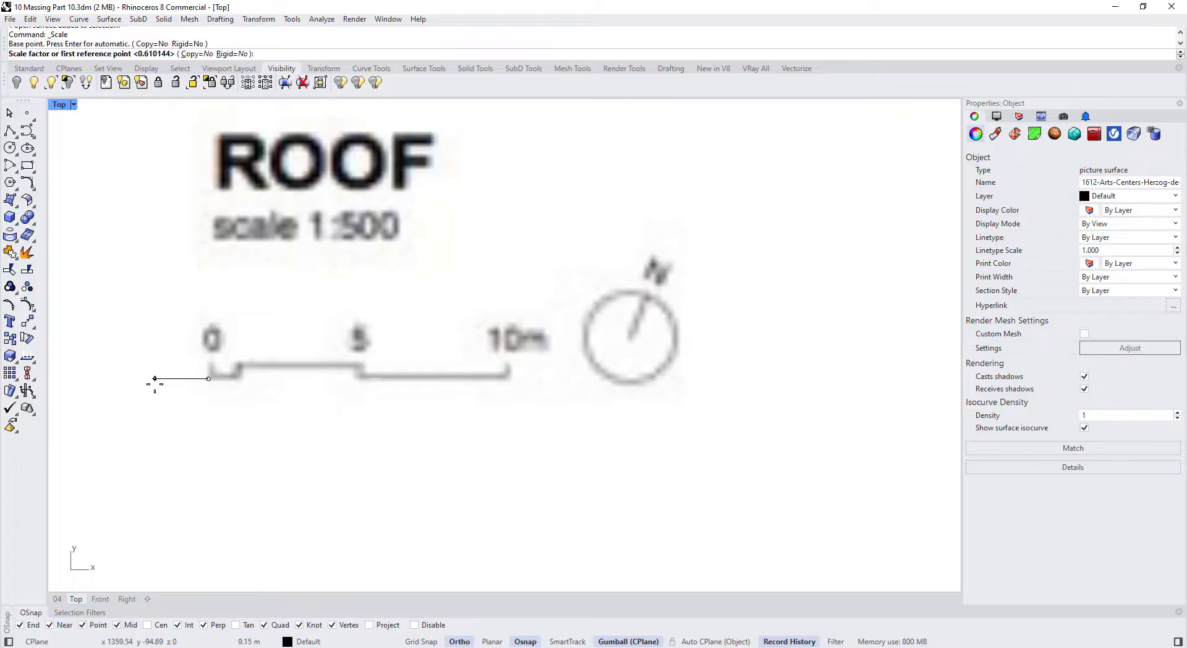
left_click(506, 378)
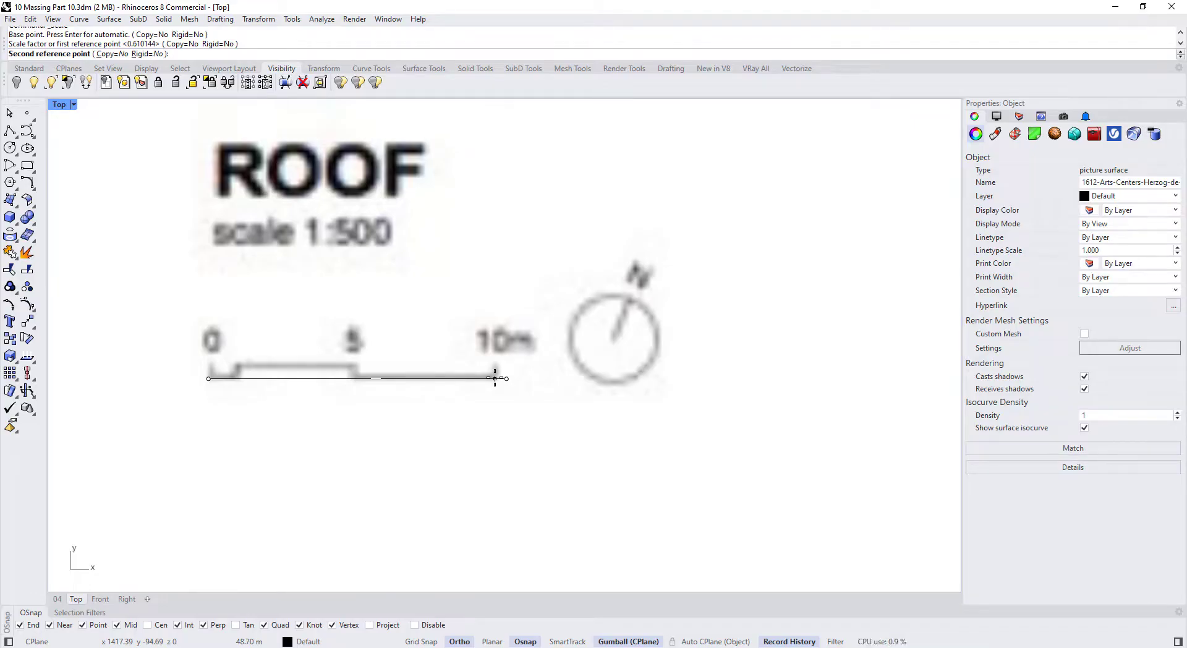
type("10")
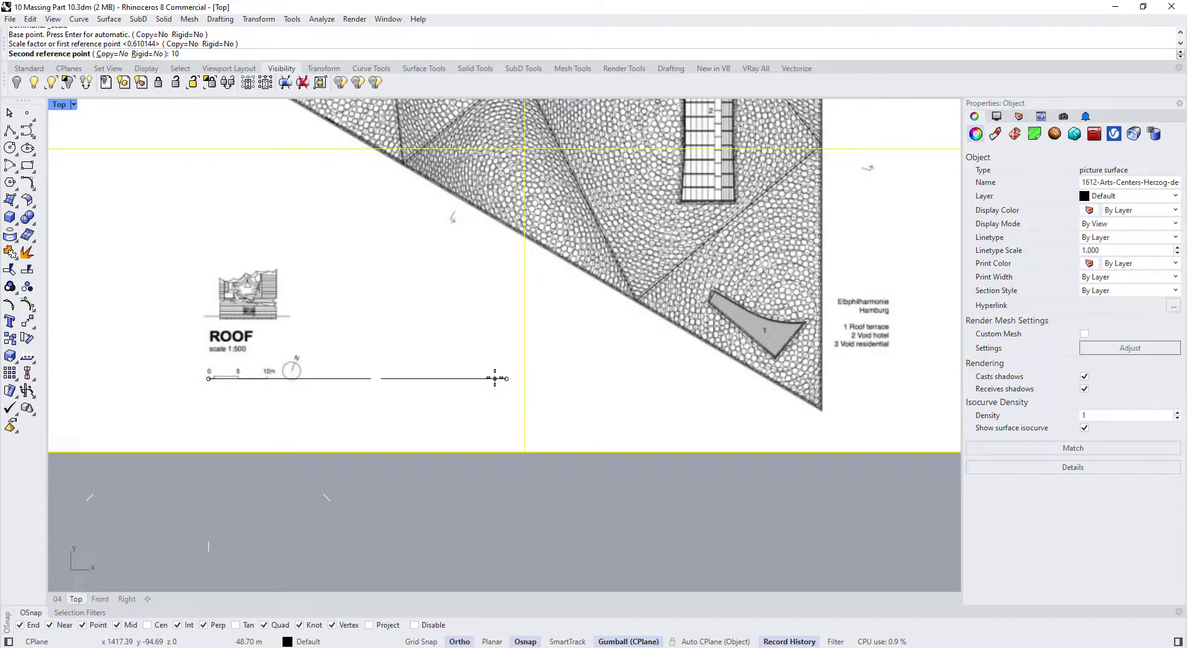
key("Return")
scroll(495, 378, "down", 16)
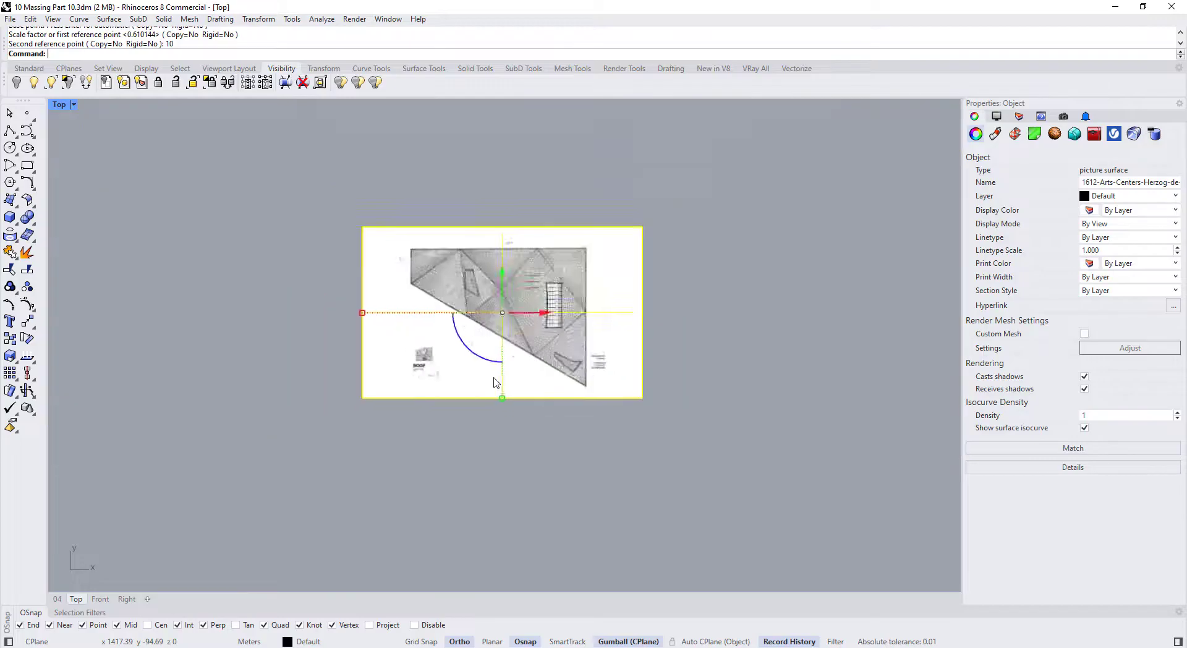
Lock the roof plan picture so it cannot move
left_click(576, 351)
scroll(578, 351, "up", 6)
left_click(560, 356)
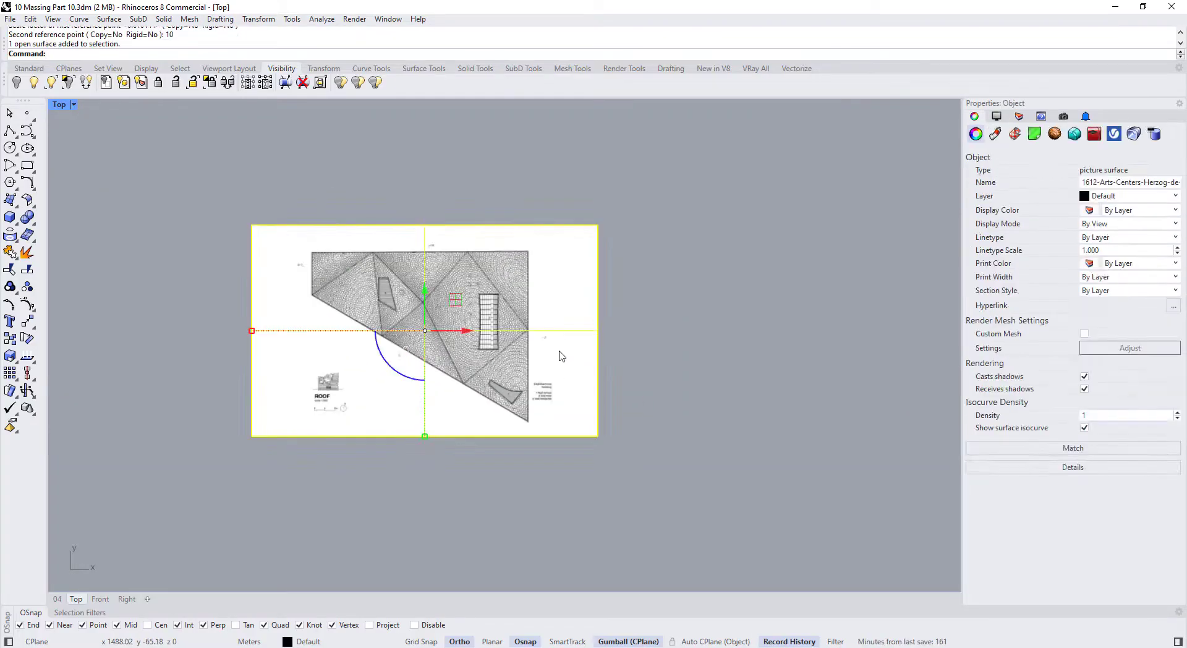
type("Lock")
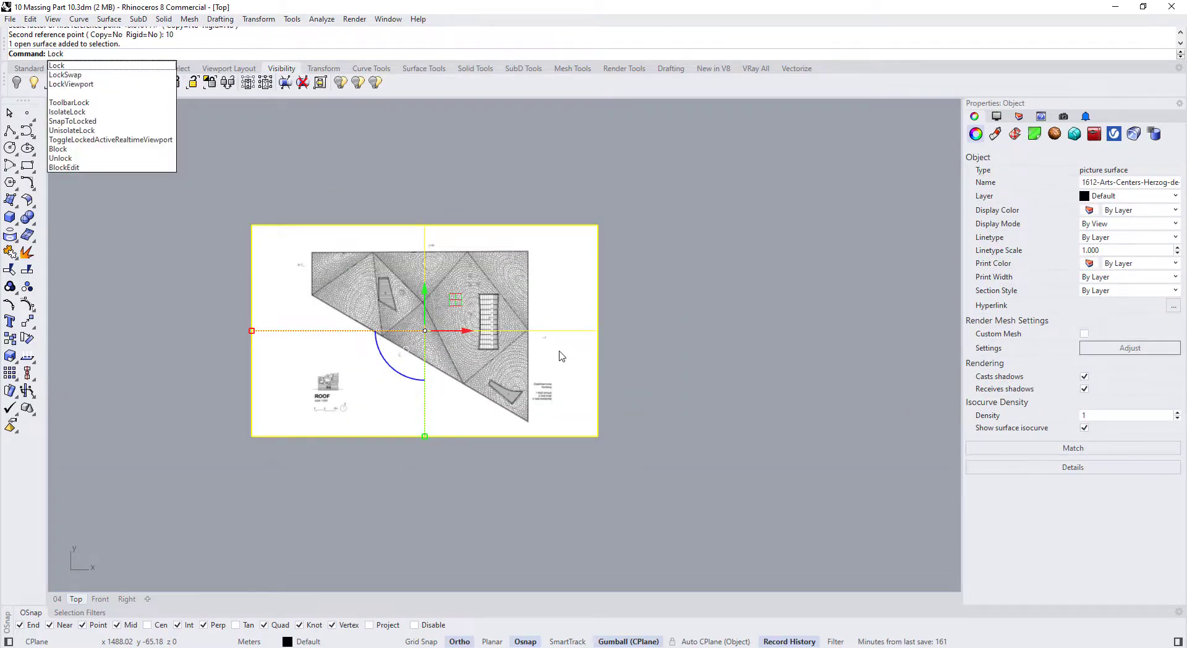
key("Return")
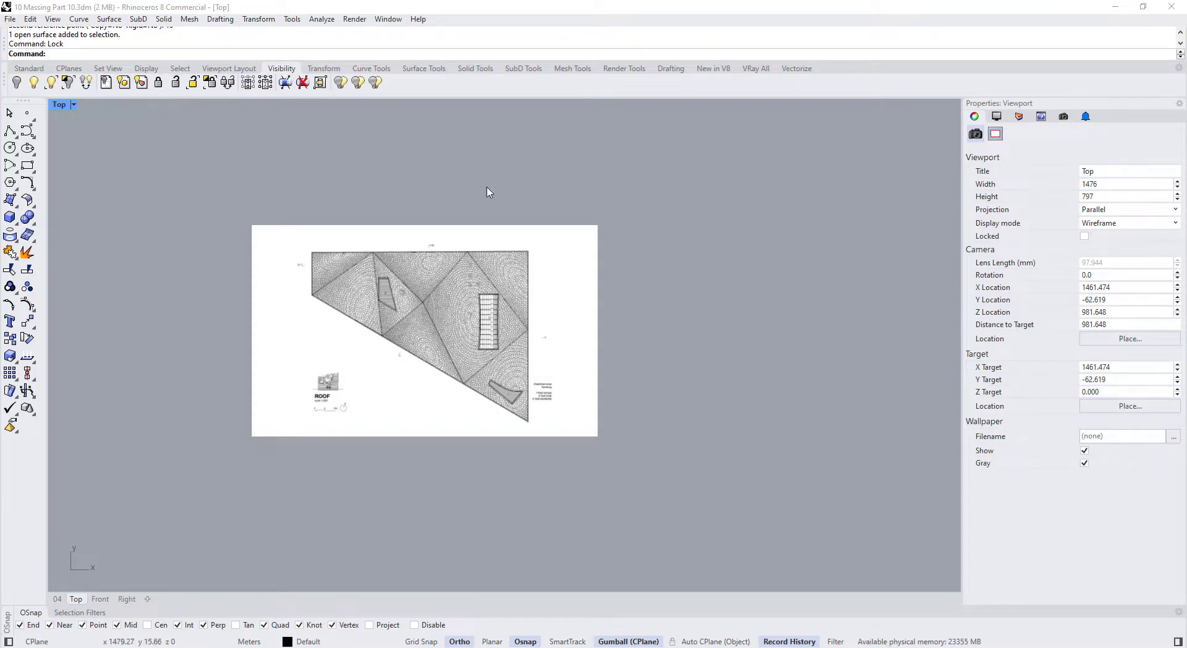
left_click(17, 133)
Trace an open outline polyline from the roof's top-left corner to the top-right and bottom-right corners
scroll(296, 268, "up", 5)
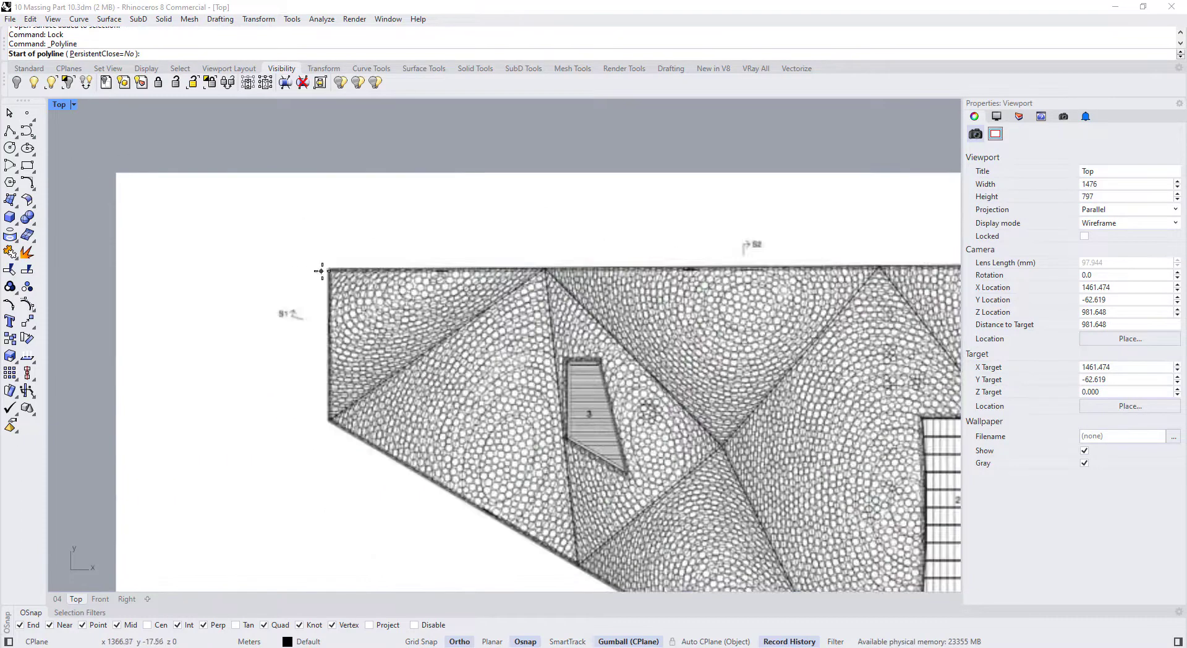
left_click(328, 268)
scroll(489, 271, "down", 5)
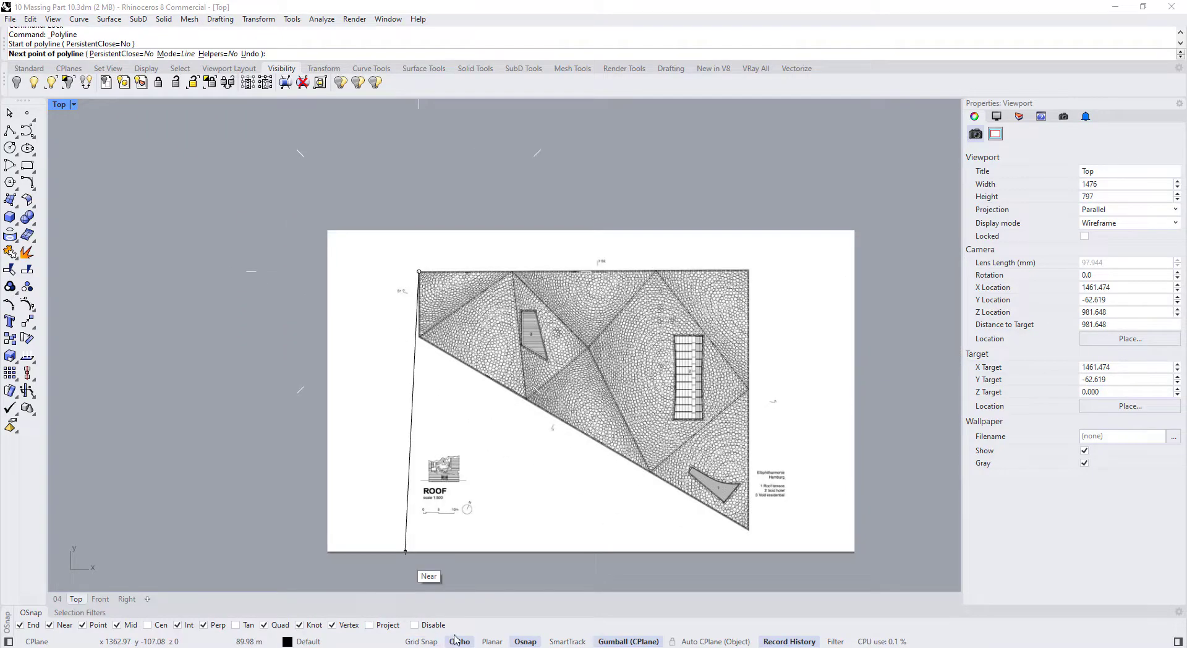
left_click(748, 272)
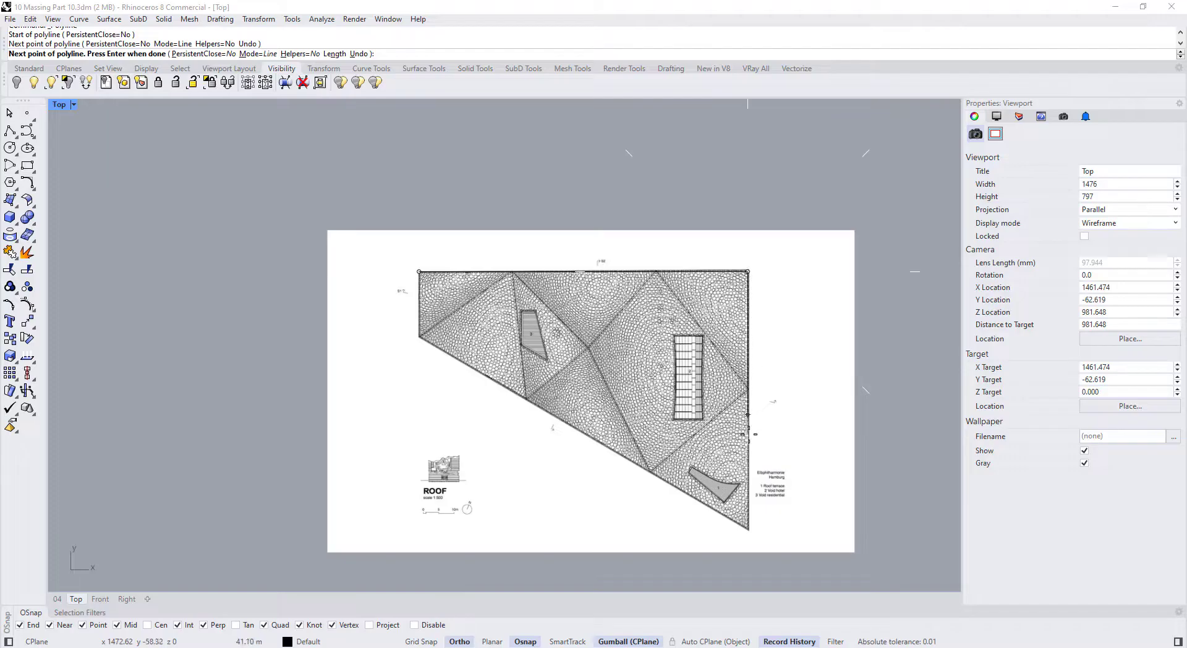
left_click(754, 529)
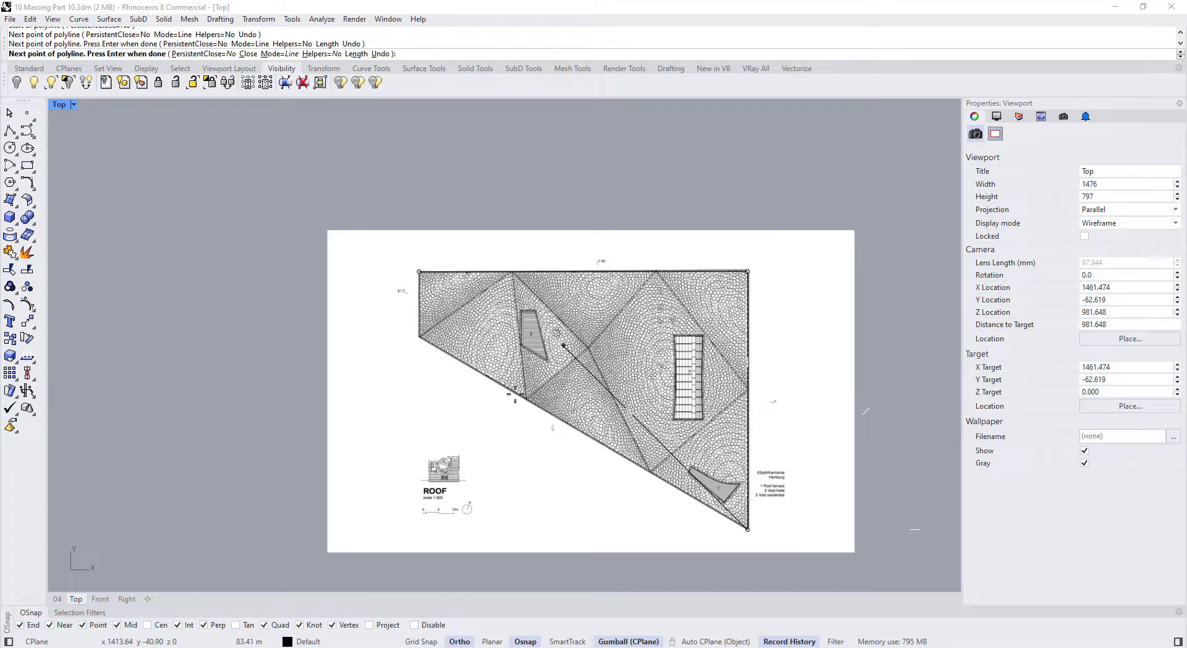
key("Return")
Trace a second outline polyline from the top-left through the lower-left to the bottom-right corner, then deselect it
scroll(435, 290, "up", 3)
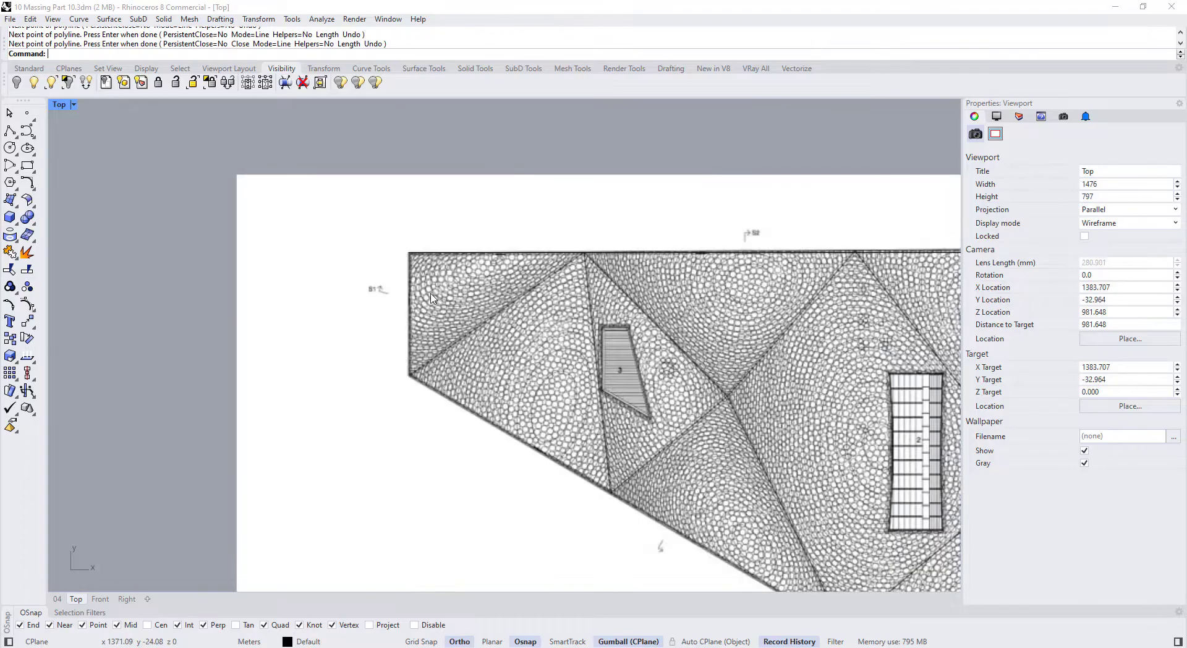
key("Return")
left_click(409, 252)
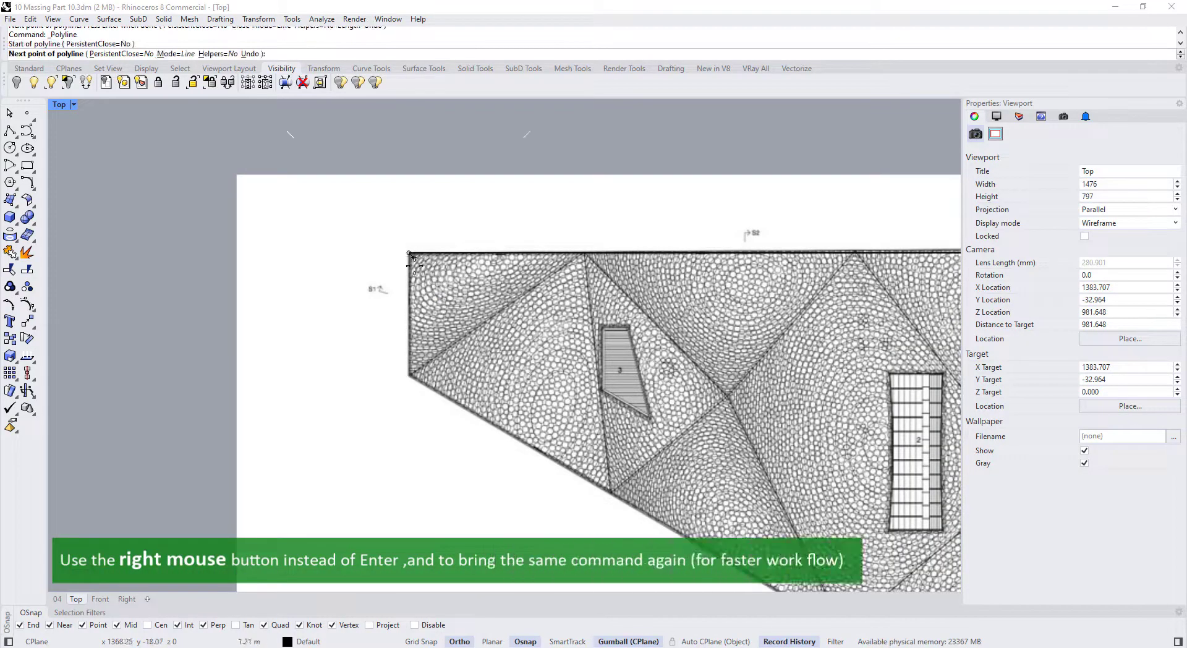
left_click(408, 376)
scroll(409, 376, "down", 3)
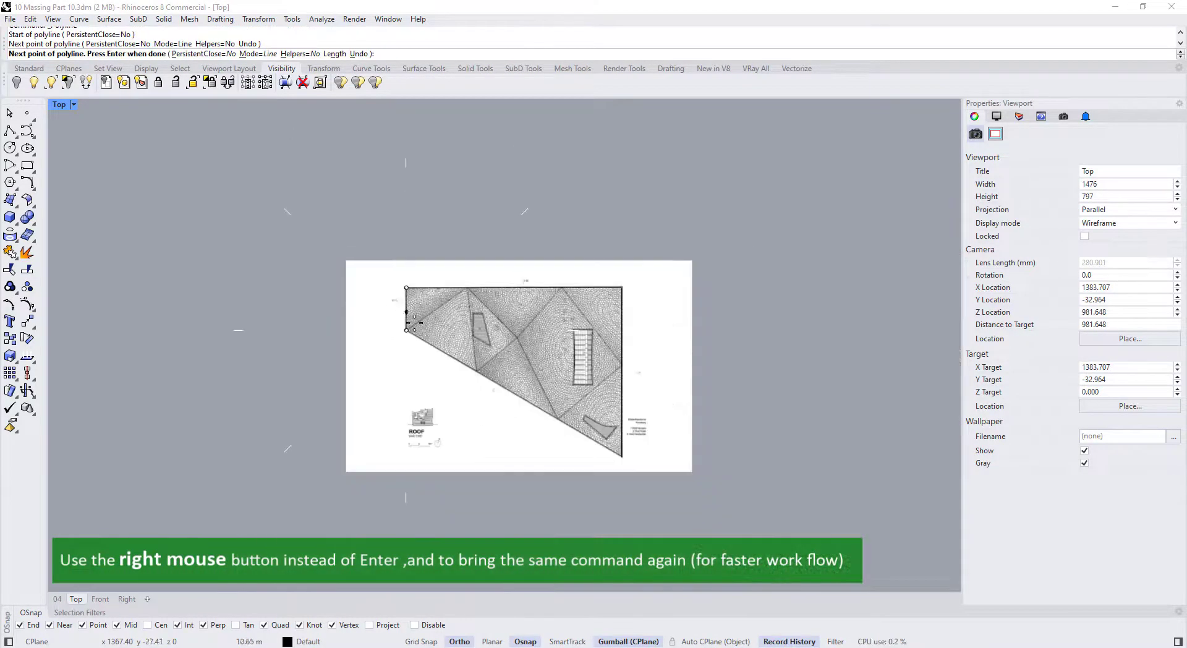
left_click(621, 456)
right_click(621, 457)
scroll(595, 337, "up", 3)
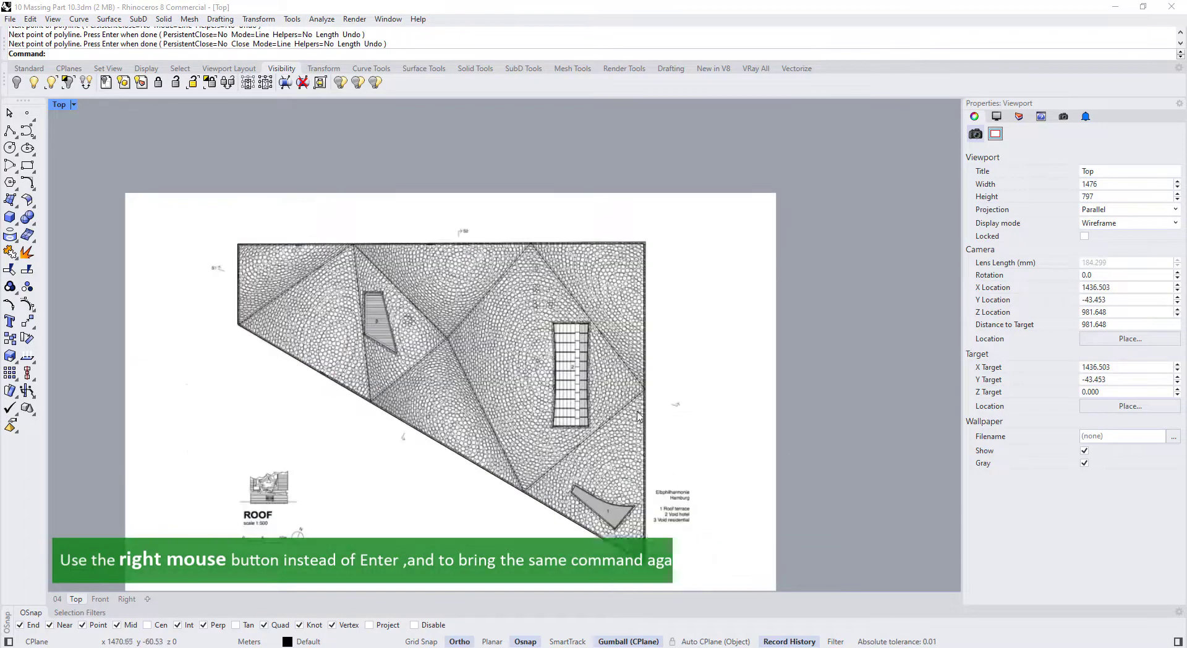
left_click(679, 403)
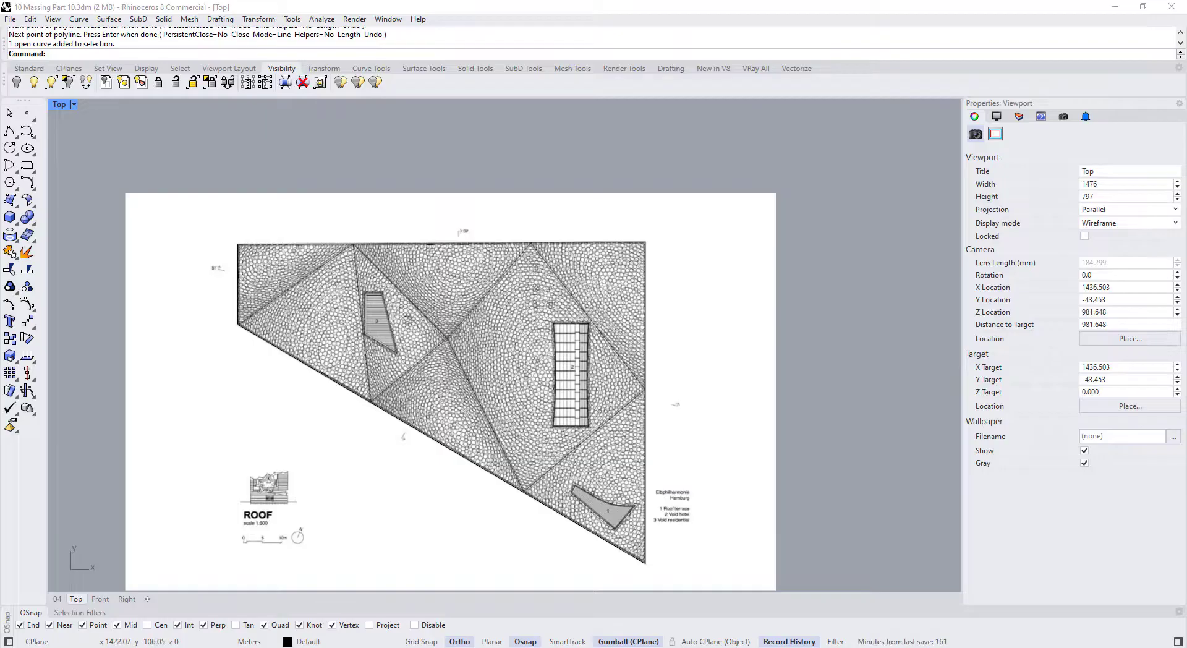
With Ortho off, draw fold lines from the right edge to the lower diagonal and to the top edge
left_click(462, 640)
right_click(564, 419)
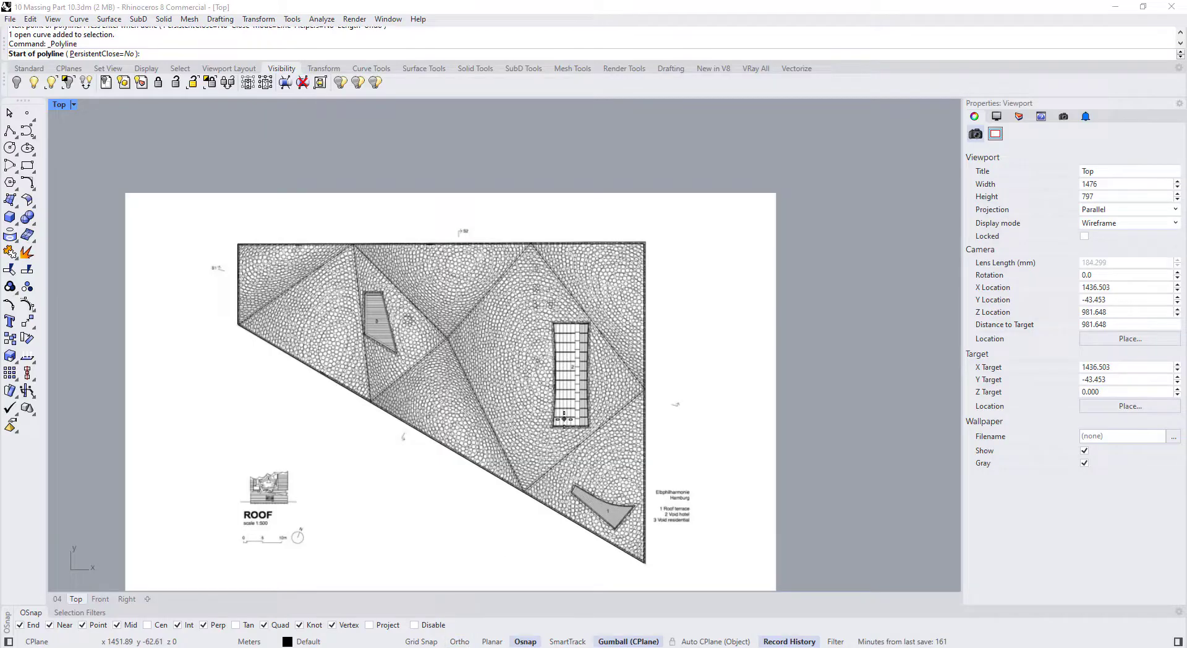
left_click(643, 389)
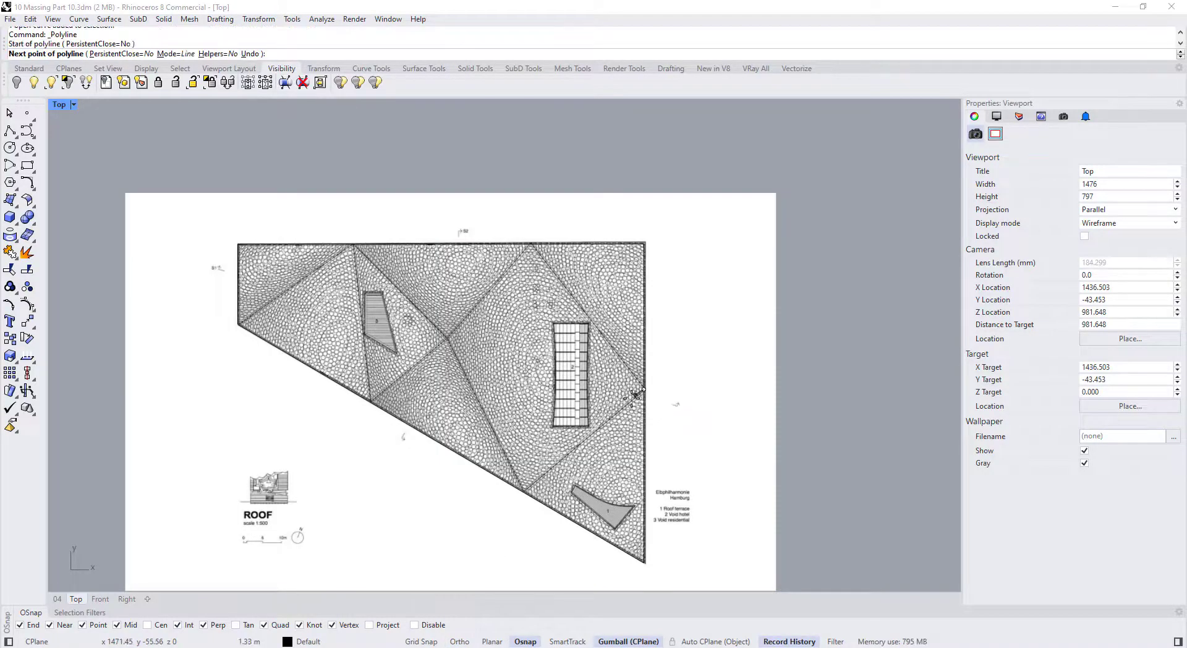
left_click(524, 490)
right_click(524, 490)
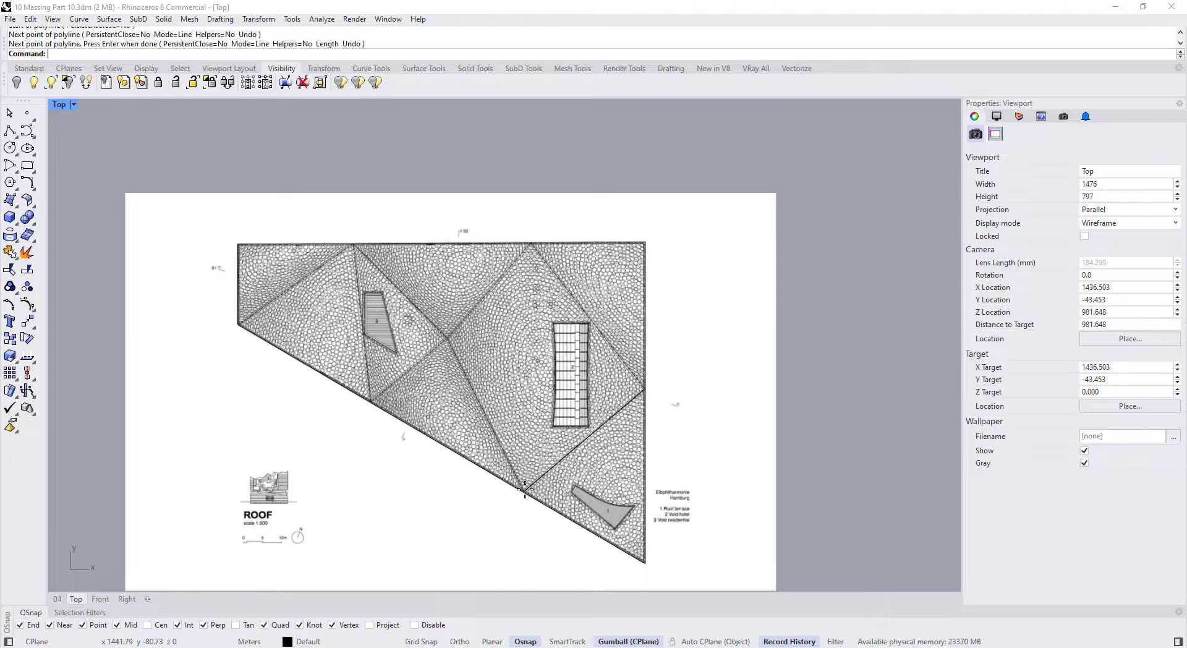
scroll(518, 425, "up", 1)
right_click(518, 421)
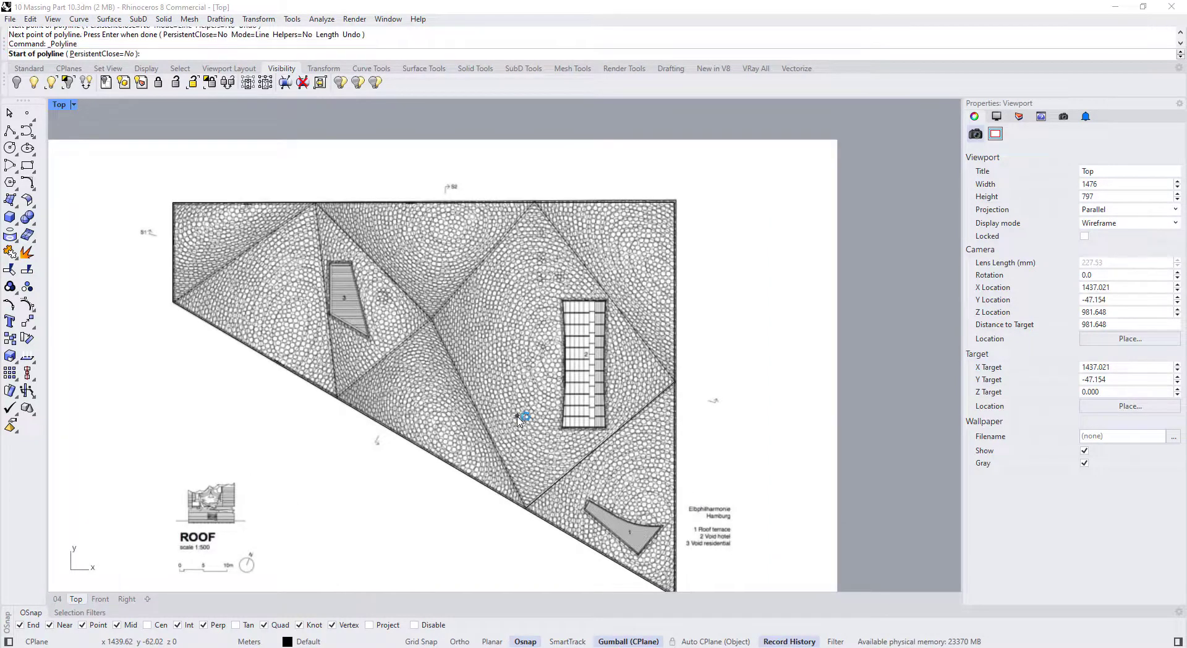
left_click(674, 381)
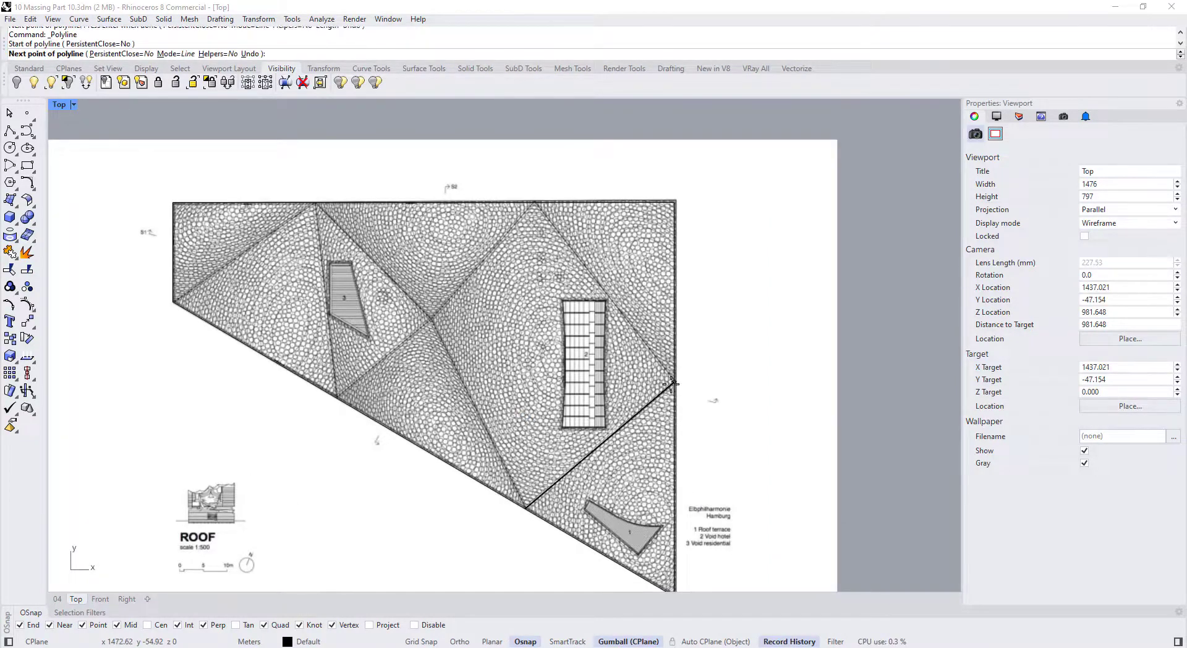
left_click(535, 206)
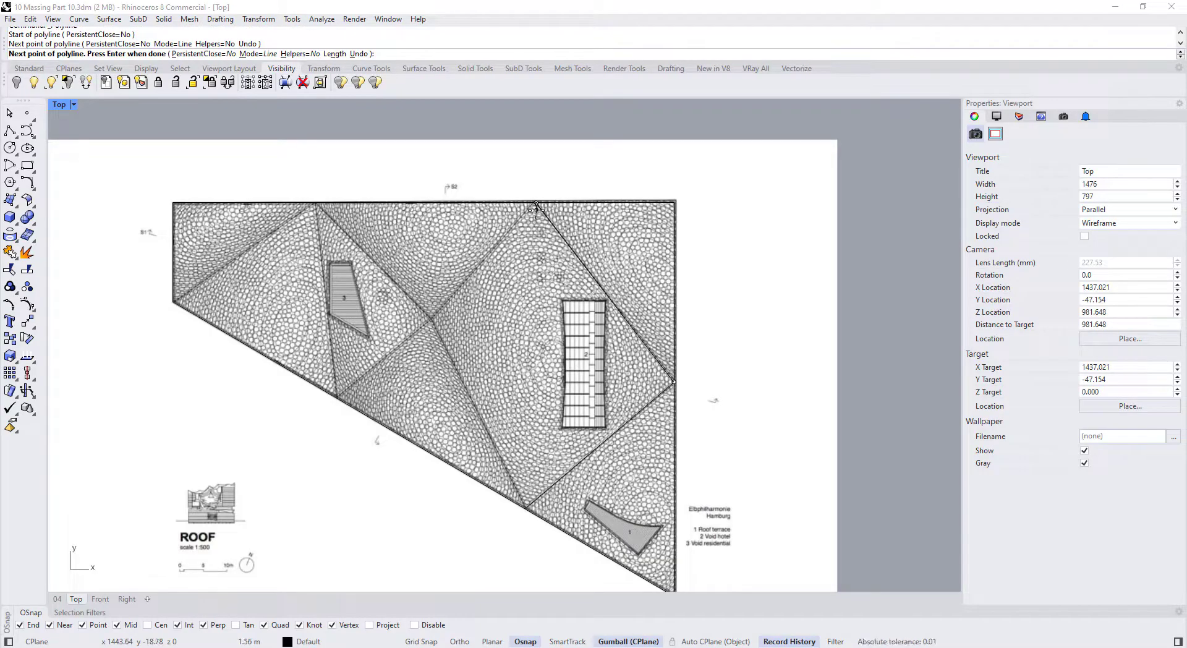
right_click(536, 214)
Draw fold lines from the top-edge vertex via the central intersection to the lower diagonal, and centre to upper-left
right_click(525, 216)
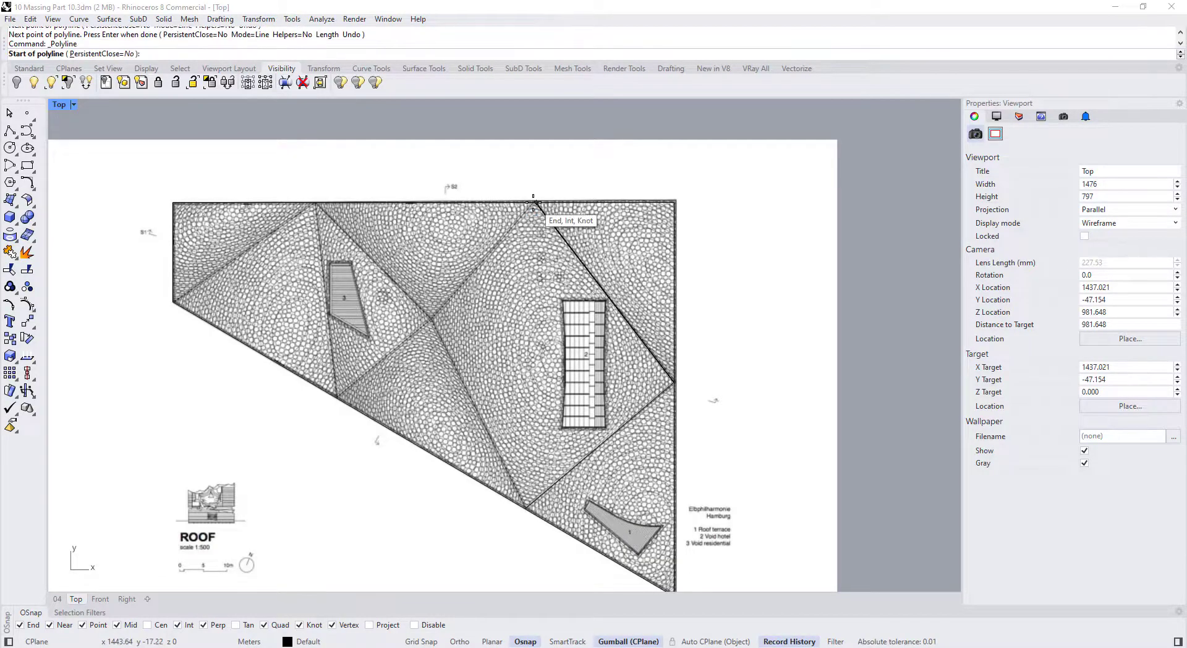
left_click(536, 204)
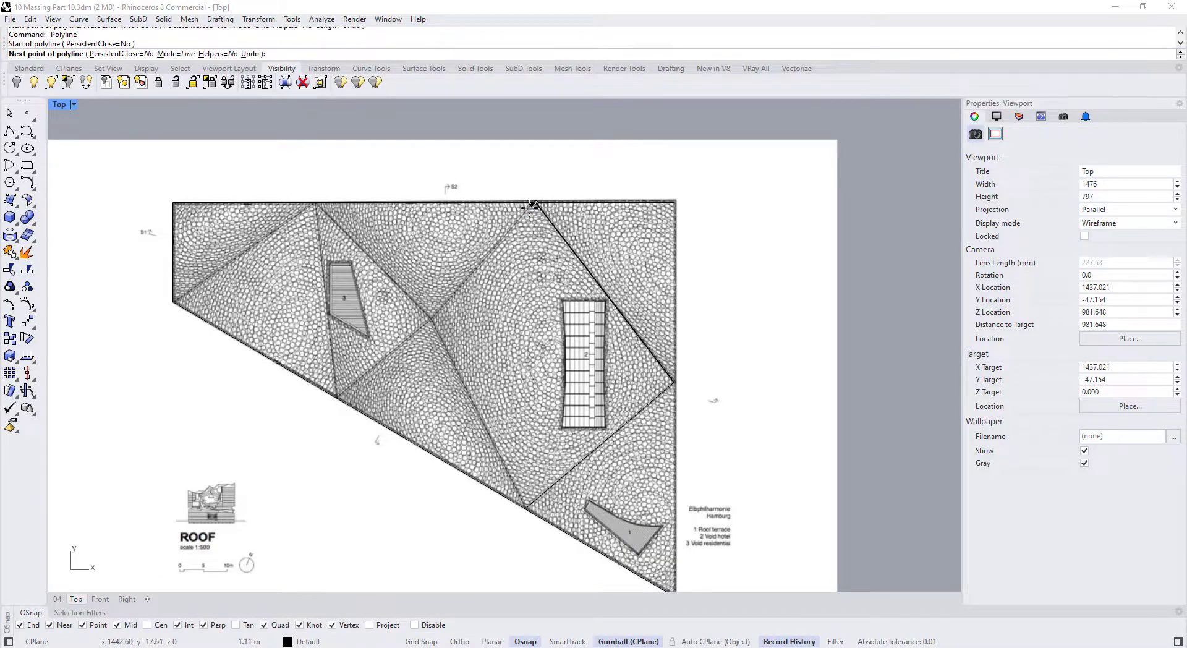
left_click(430, 319)
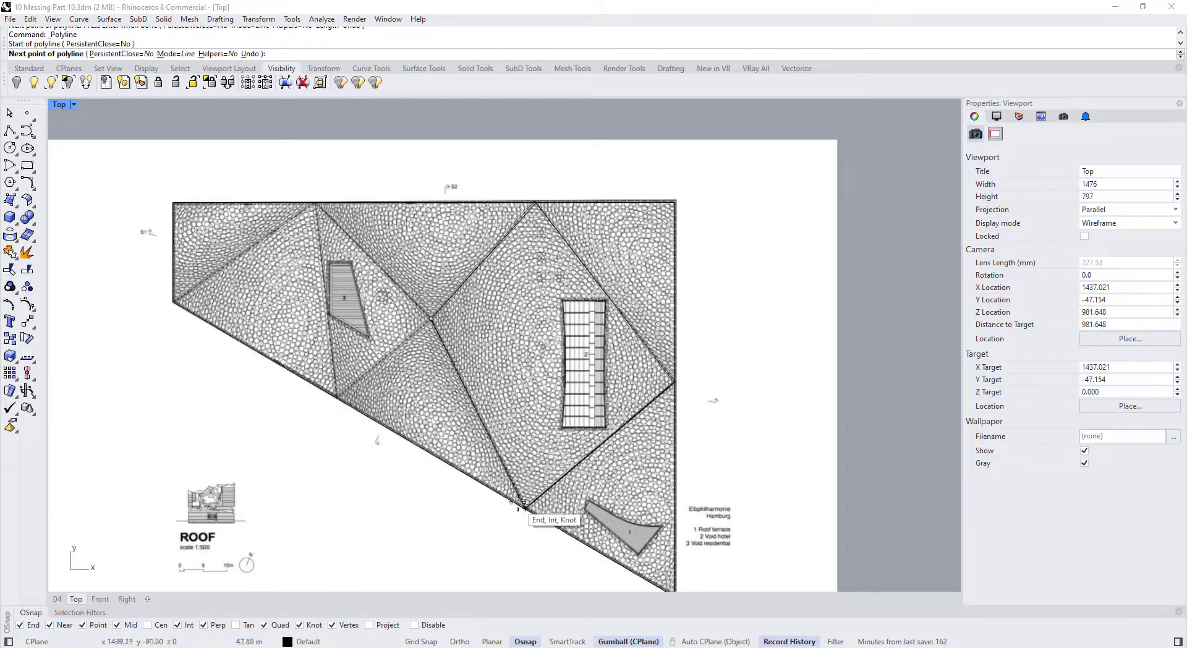
left_click(524, 508)
right_click(521, 467)
right_click(495, 427)
left_click(431, 318)
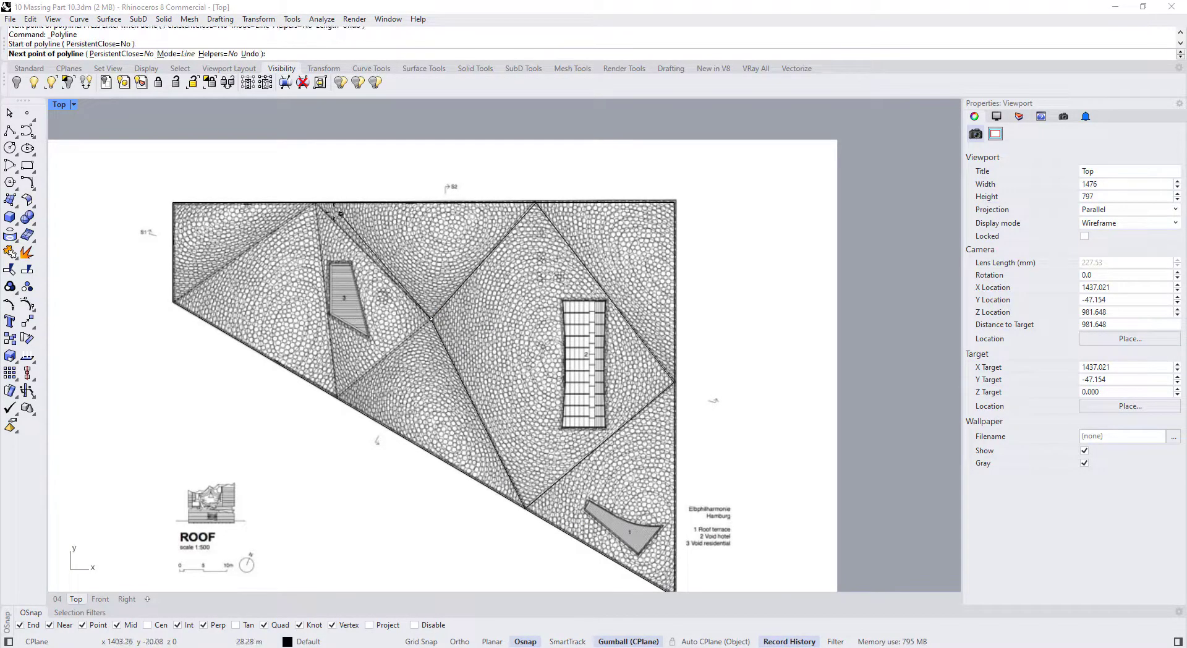
left_click(316, 203)
right_click(333, 224)
Draw a fold line from the central intersection out to the roof's outer edge
right_click(374, 266)
left_click(431, 319)
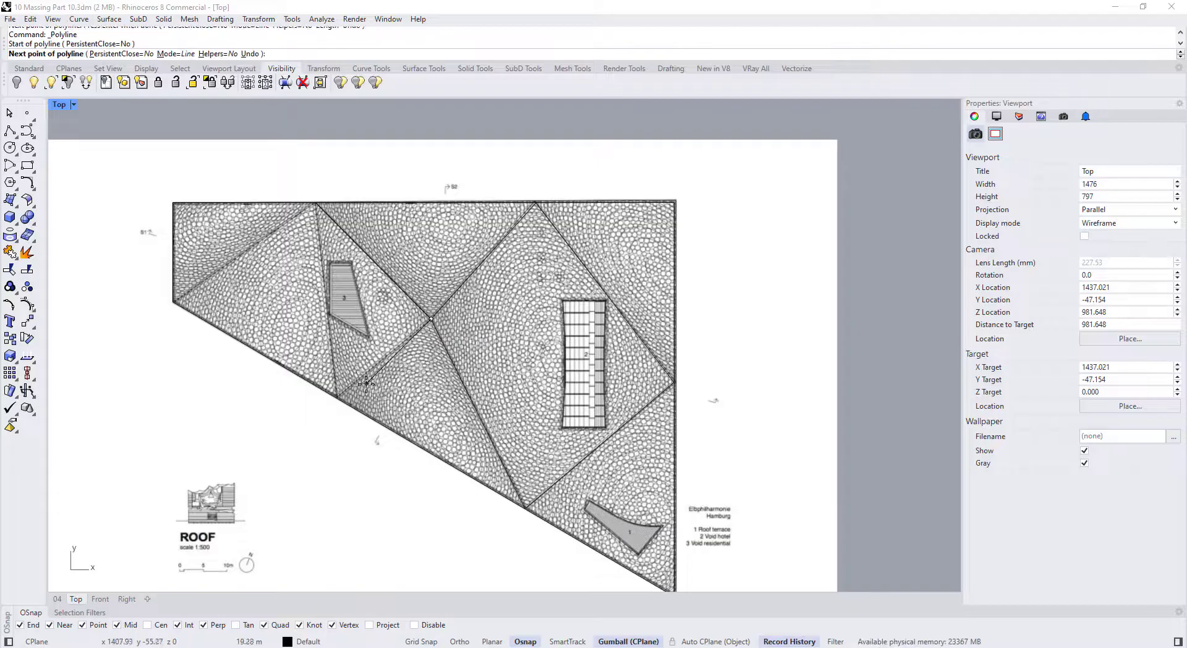
left_click(338, 396)
right_click(338, 396)
scroll(334, 433, "up", 3)
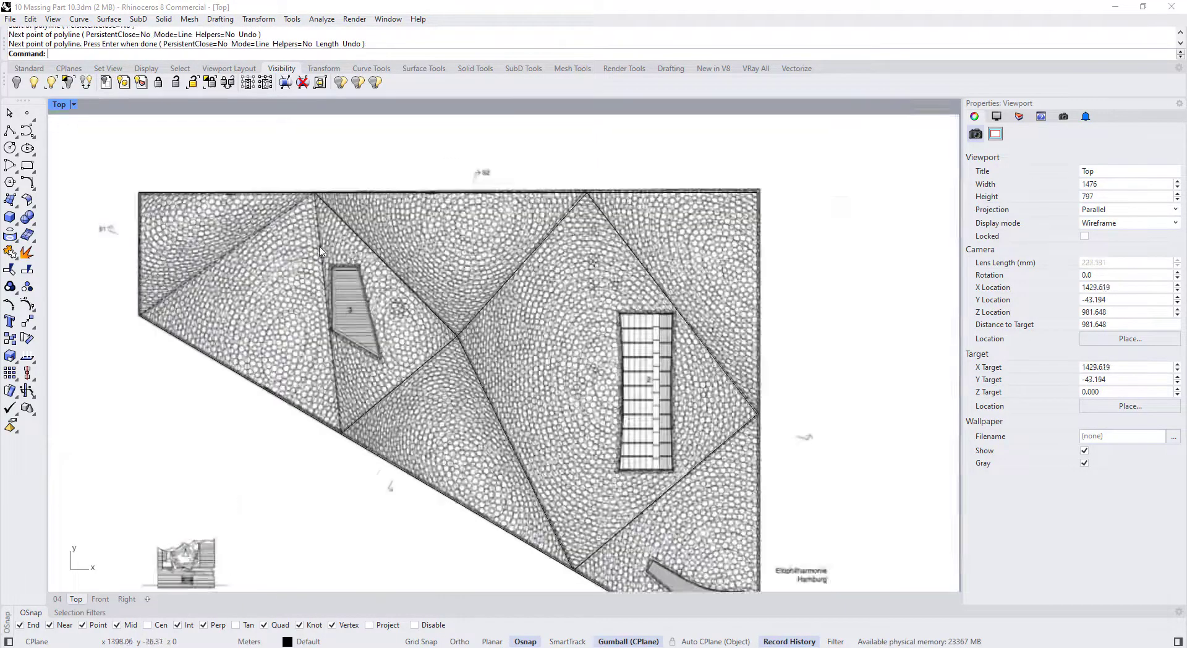
Draw fold lines from the lower-left vertex up to the top edge, and from the top edge to the left outline vertex
right_click(332, 470)
left_click(346, 477)
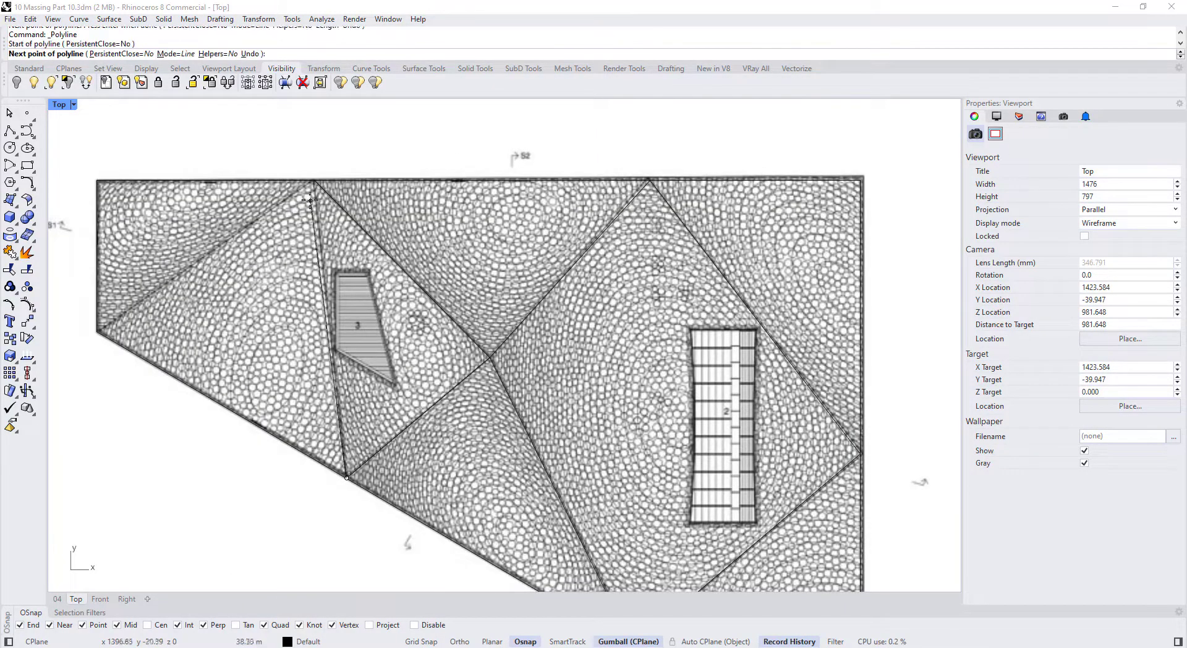
scroll(313, 183, "up", 3)
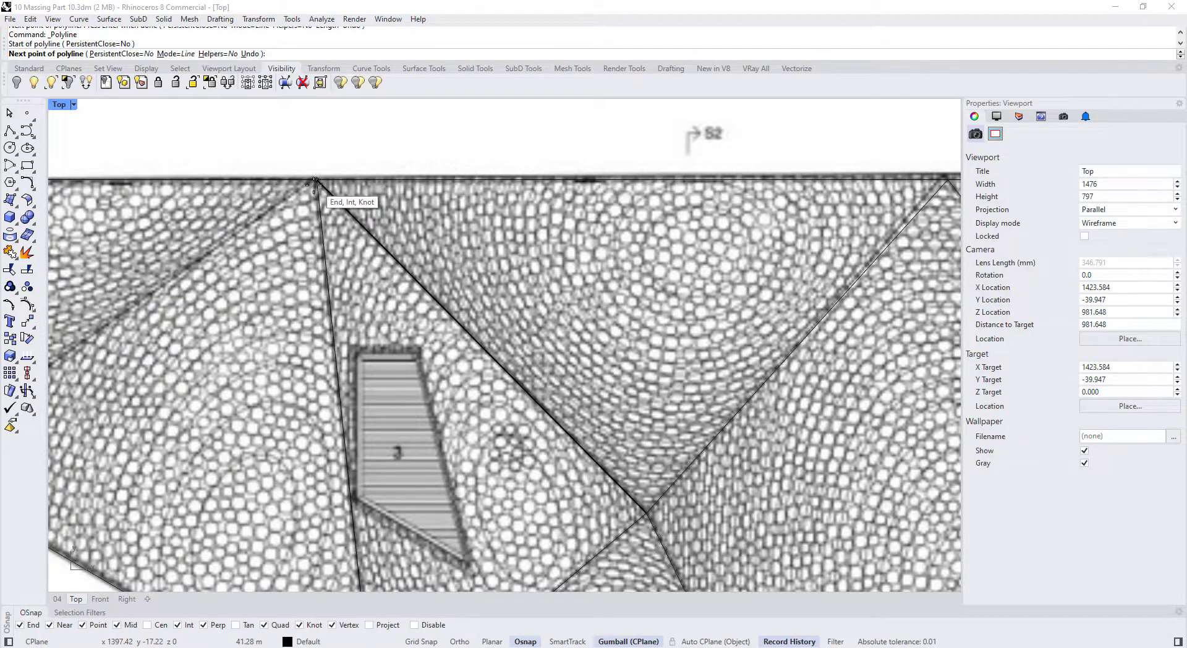
left_click(316, 180)
scroll(386, 221, "down", 2)
scroll(388, 225, "down", 2)
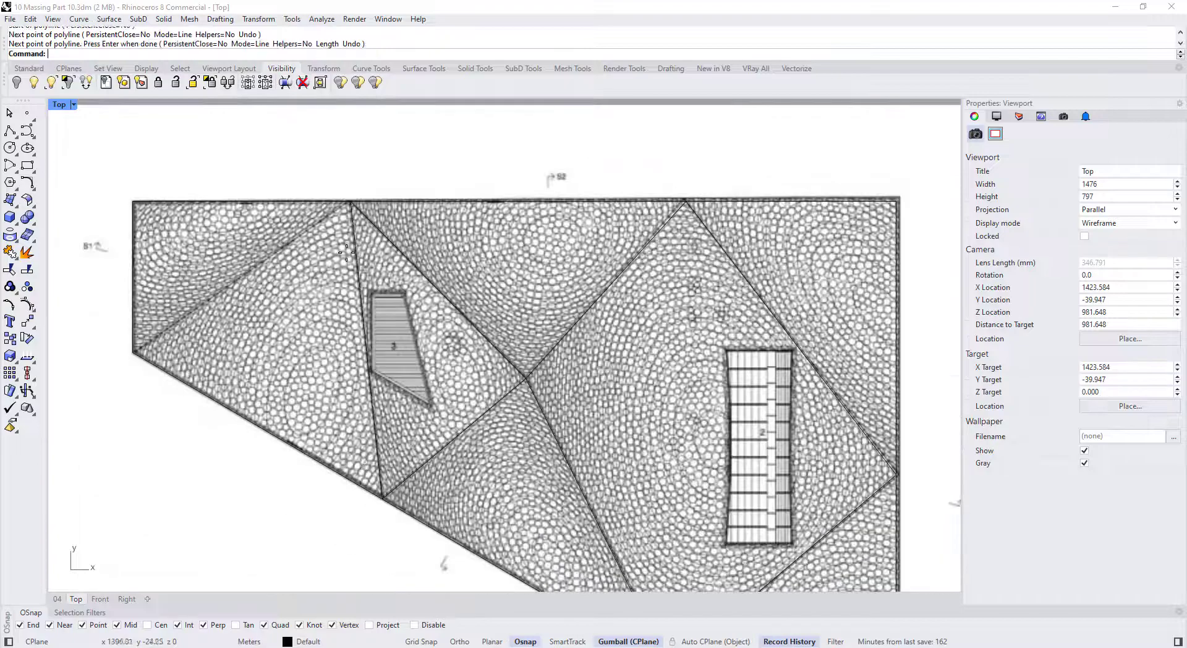
key("Return")
key("Return")
left_click(350, 201)
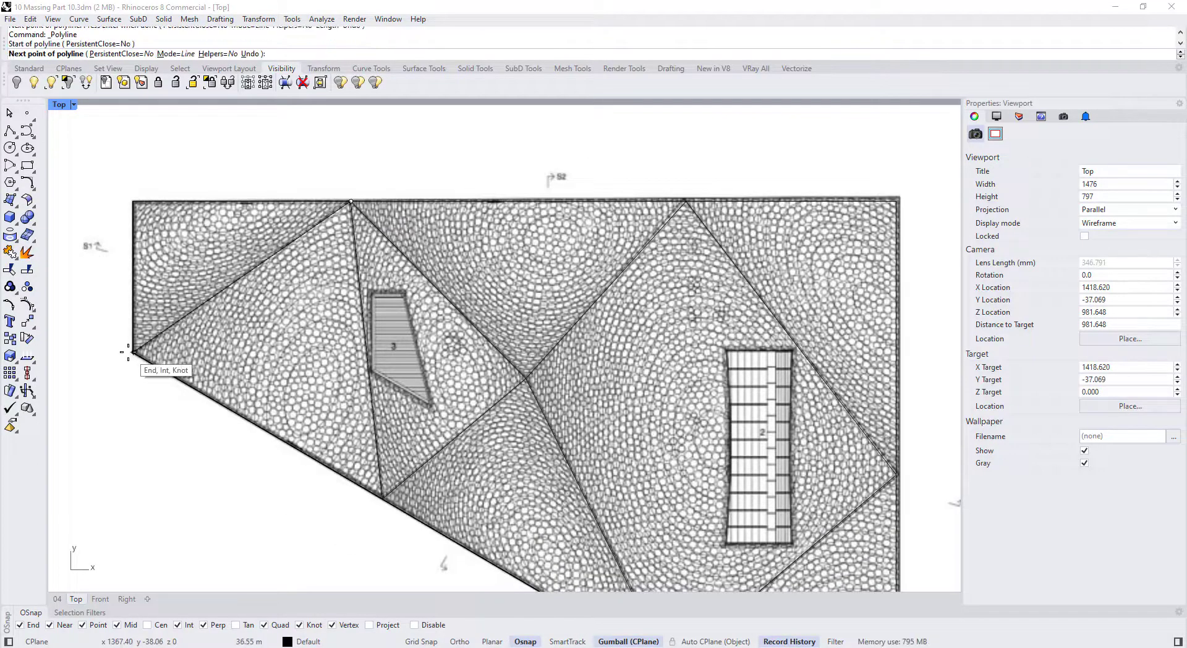
left_click(134, 351)
key("Return")
scroll(374, 238, "down", 3)
Explode both outline polylines into separate edges and check the top, left and diagonal segments individually
left_click(291, 324)
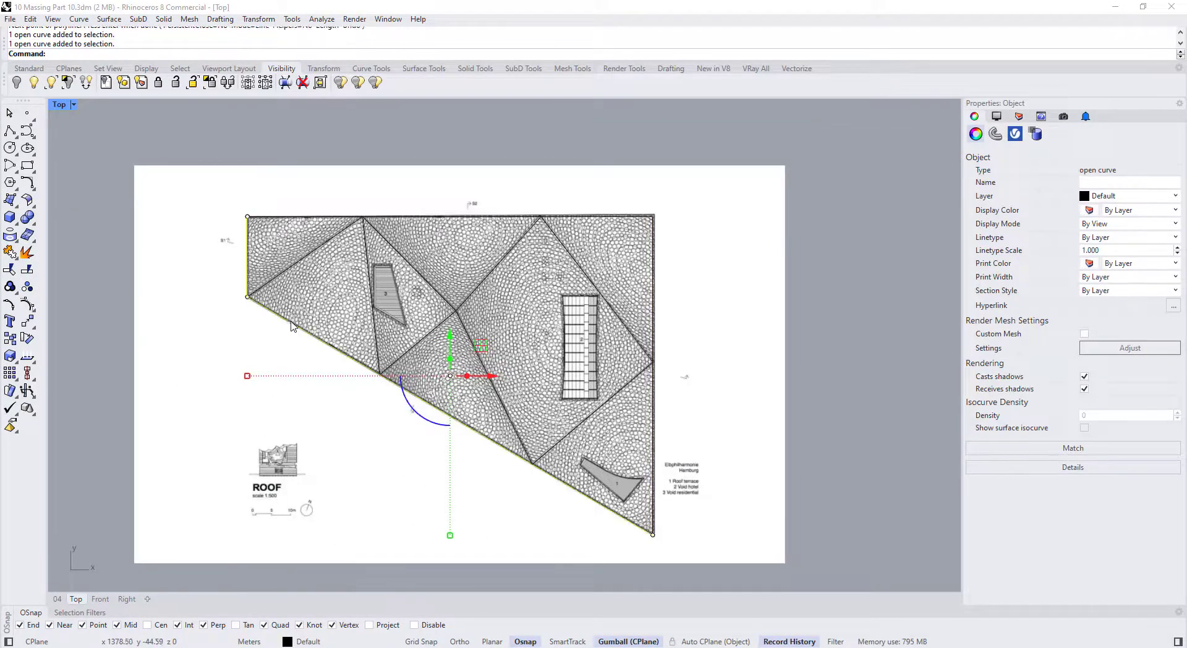
left_click(285, 218, "shift")
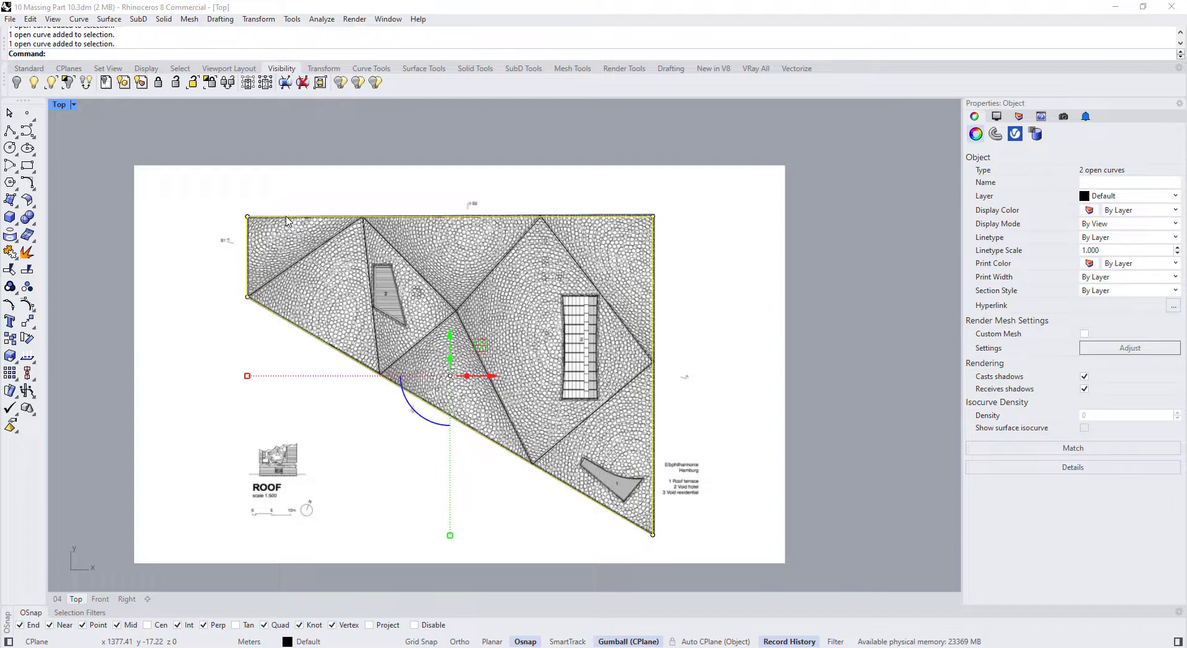
left_click(26, 252)
left_click(71, 261)
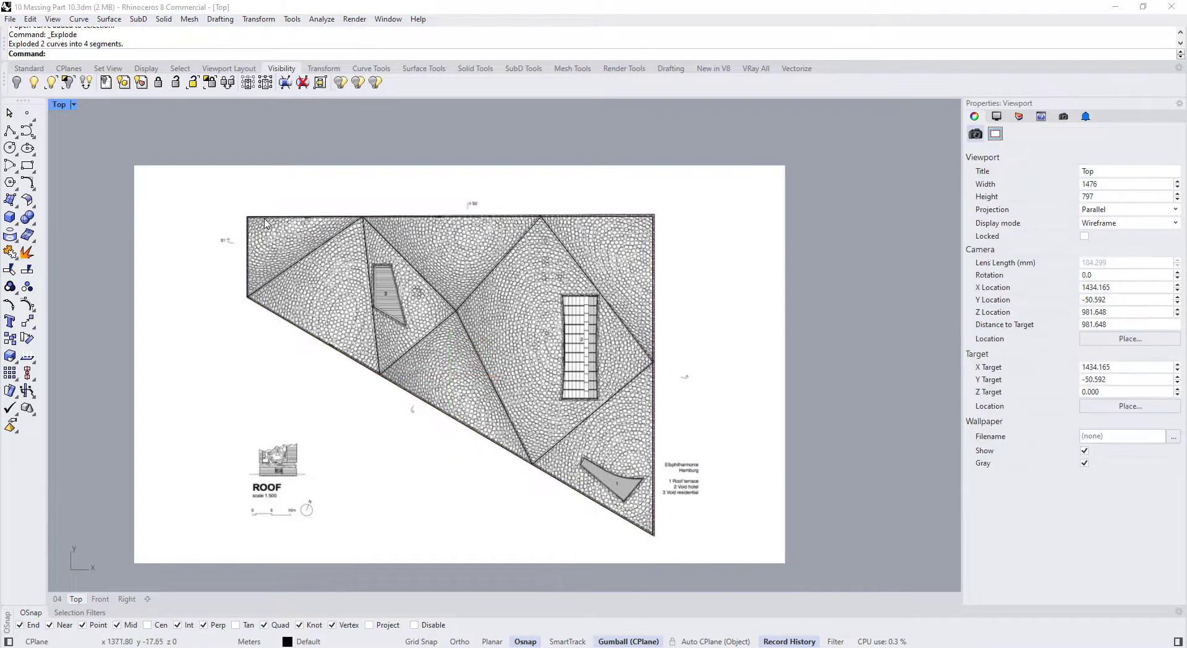
left_click(279, 217)
left_click(248, 246)
left_click(283, 318)
scroll(331, 374, "up", 4)
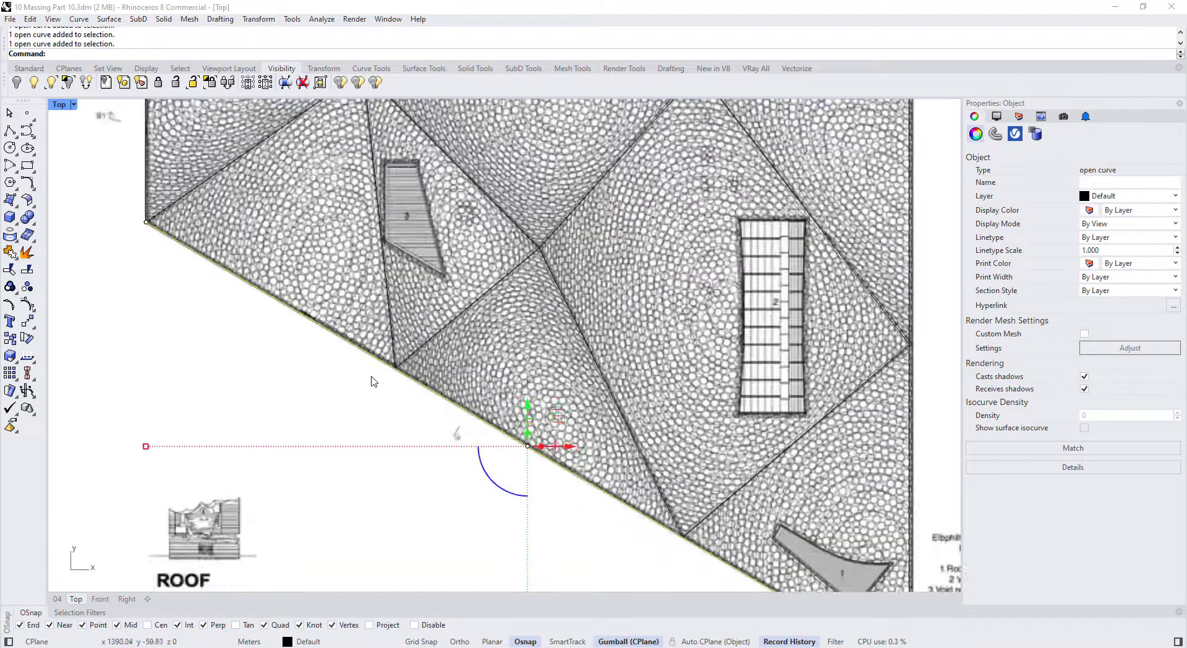
scroll(373, 380, "down", 4)
scroll(391, 370, "up", 1)
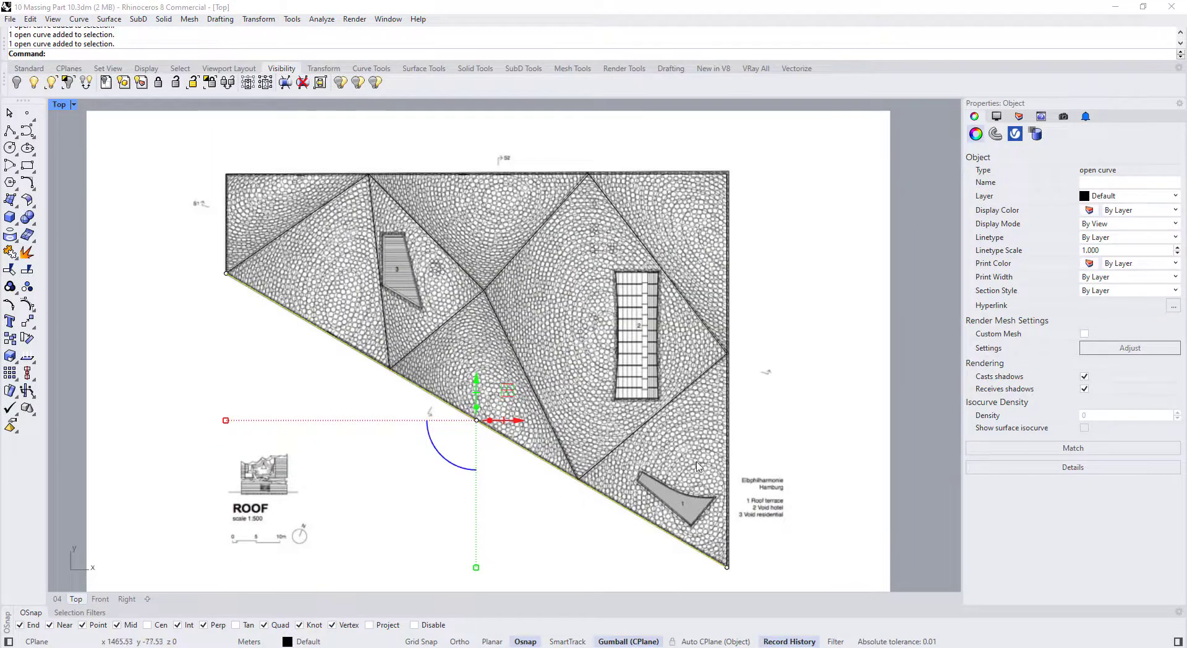
Check whether the right vertical edge and an inner diagonal select as separate curves, then clear the selection
left_click(727, 359)
left_click(713, 365)
left_click(714, 354)
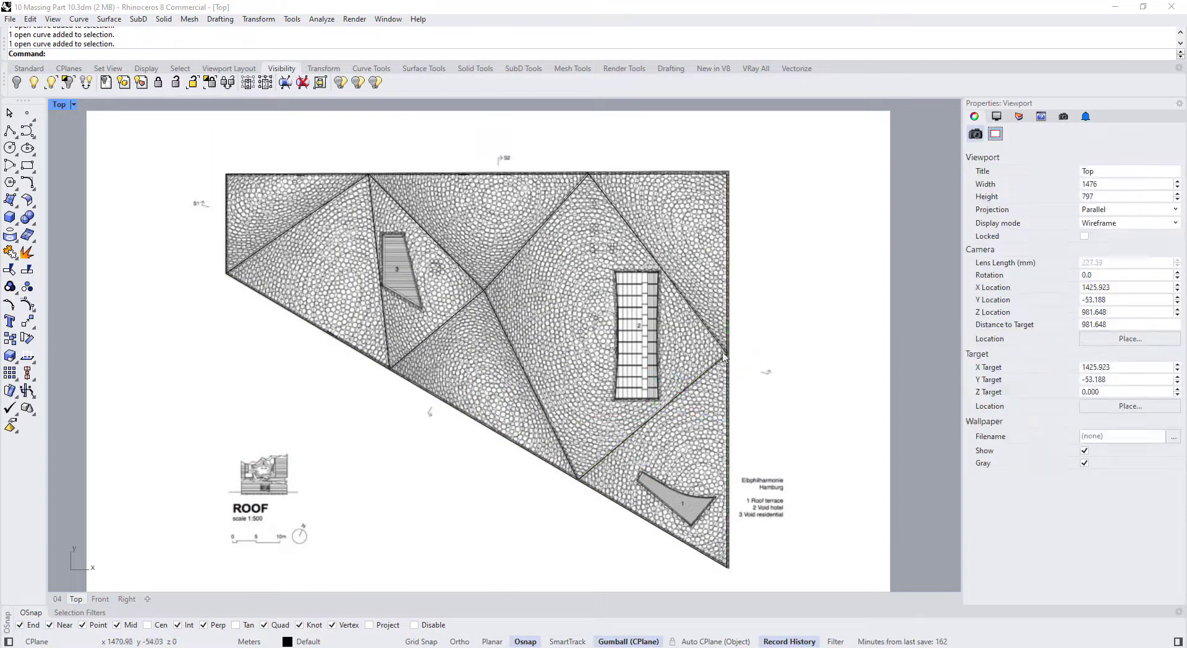
left_click(730, 370)
left_click(794, 278)
Split the right, top and bottom diagonal edges using the interior fold-line diagonals as cutters
key("Return")
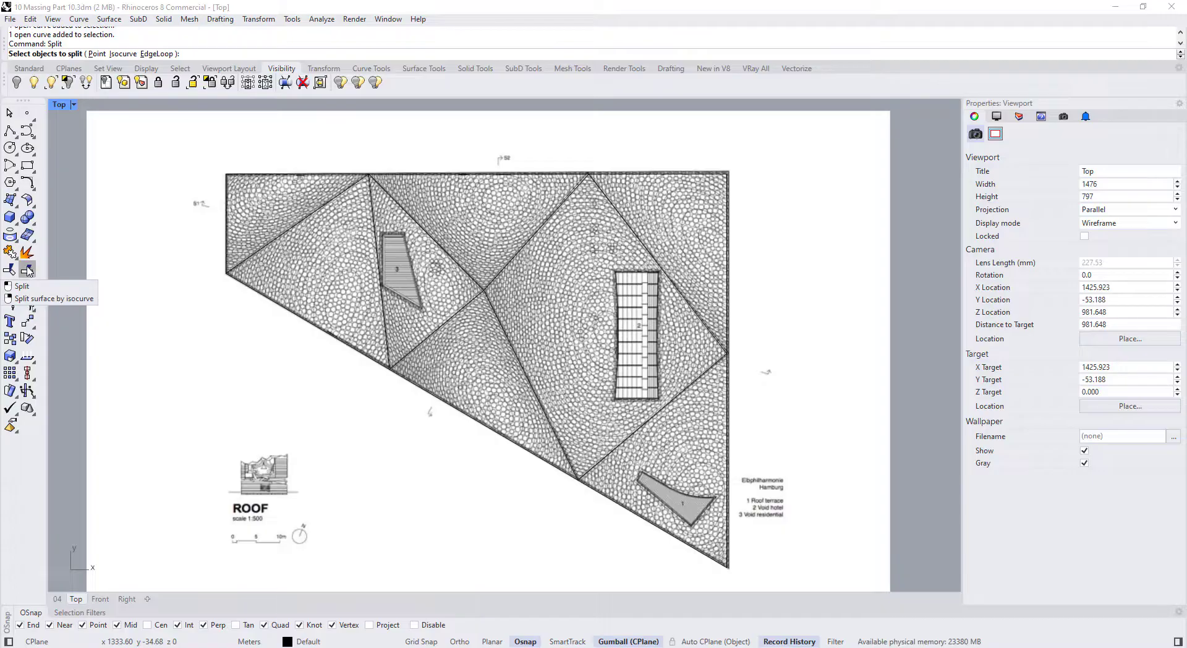
left_click(728, 254)
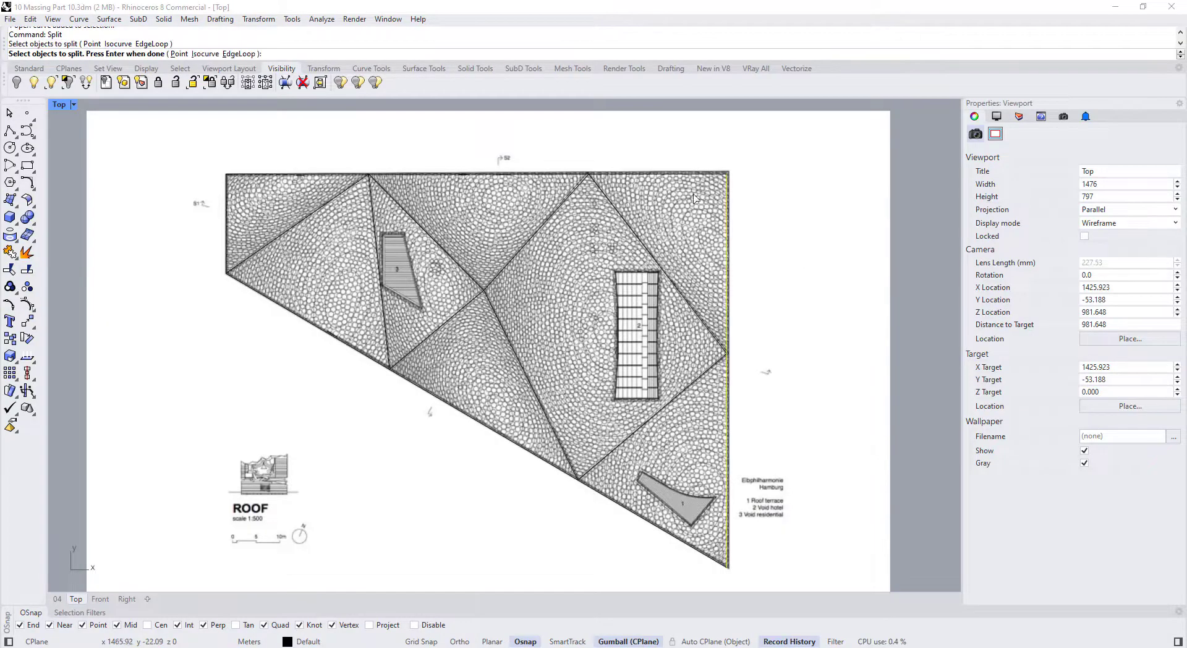
left_click(693, 175)
left_click(446, 403)
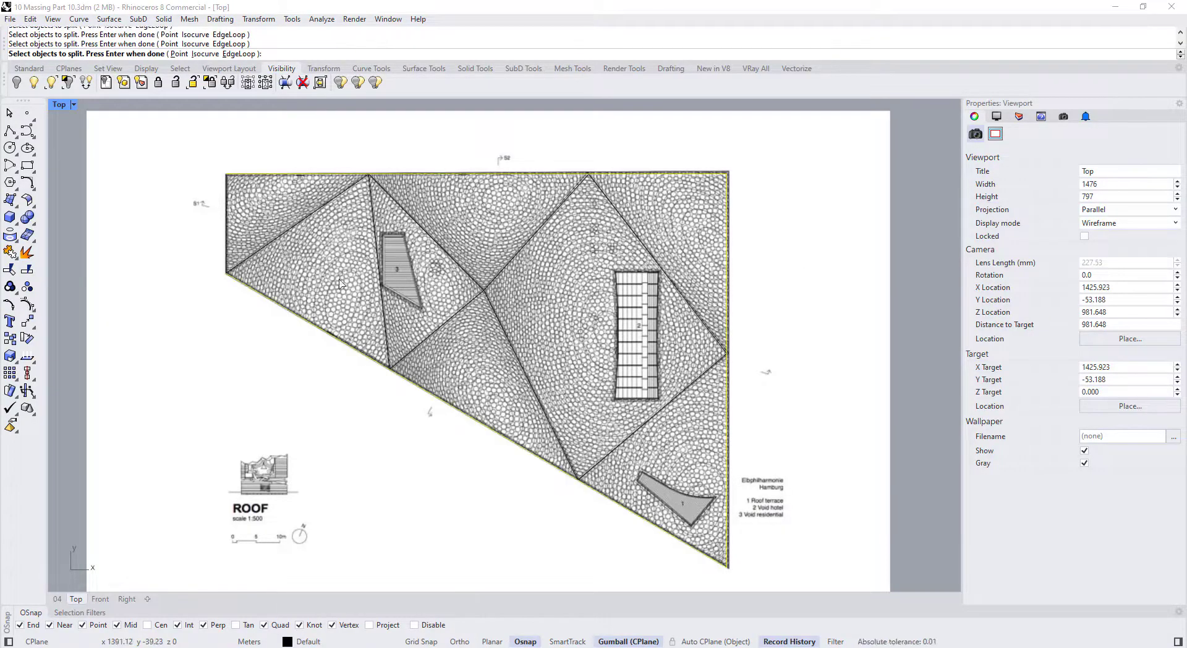
key("Return")
left_click(691, 385)
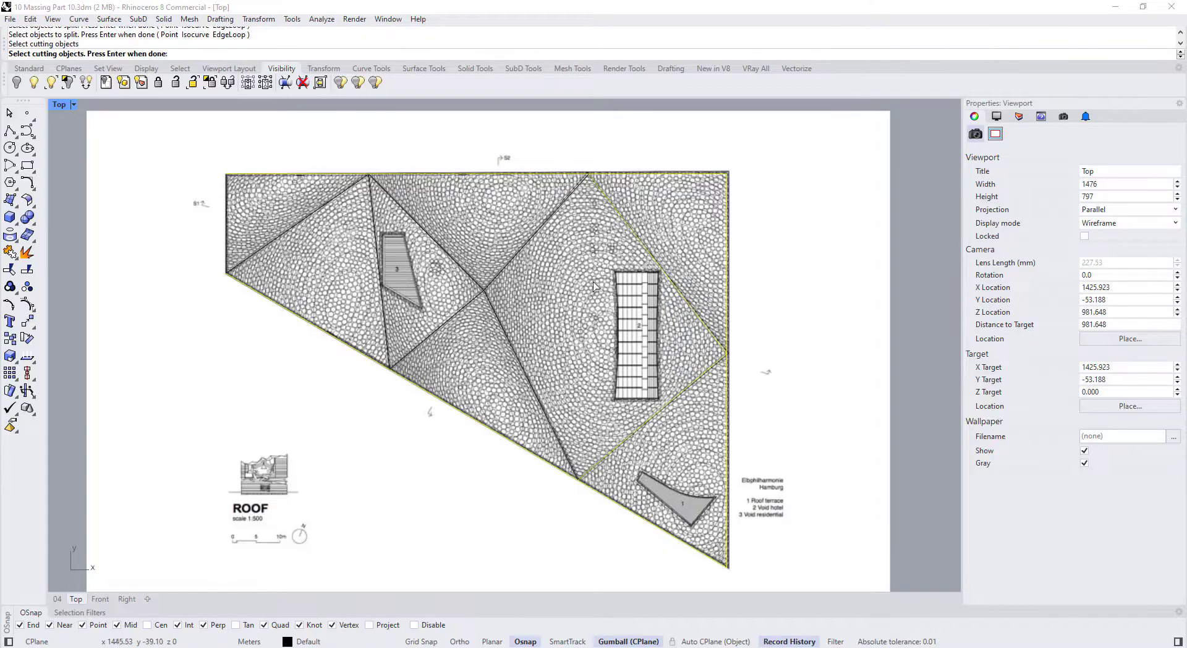
left_click_drag(448, 241, 447, 241)
left_click(348, 190)
left_click(371, 203)
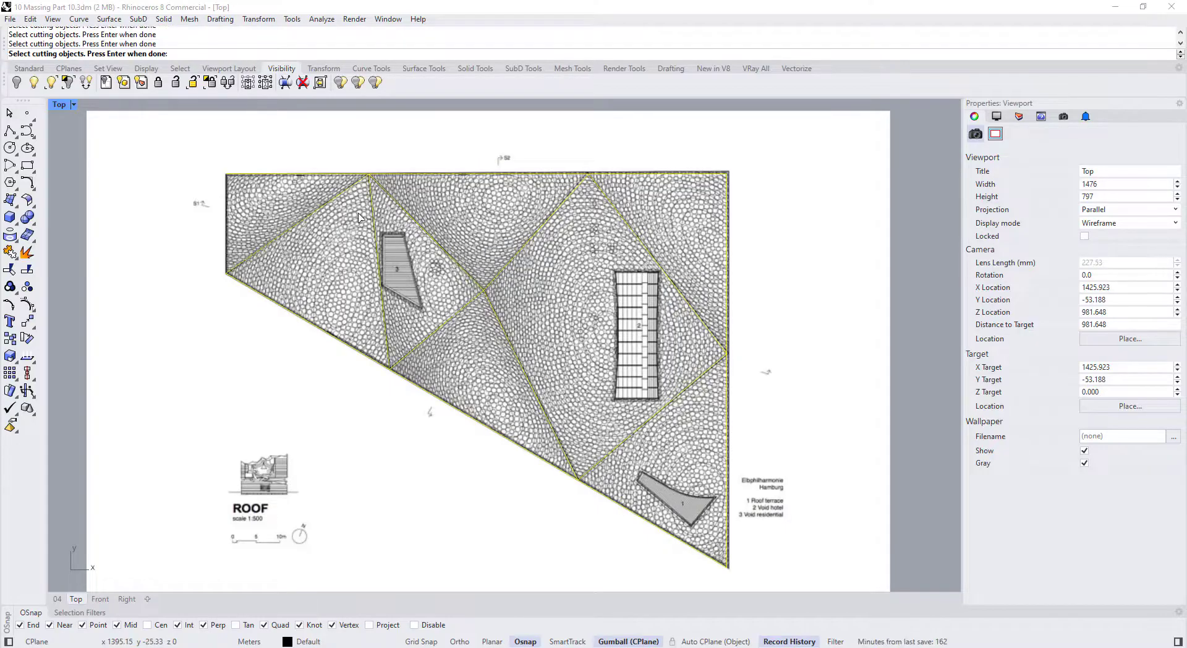
key("Return")
Verify the resulting right and lower edge segments, clear the selection, and zoom out
left_click(414, 175)
key("Escape")
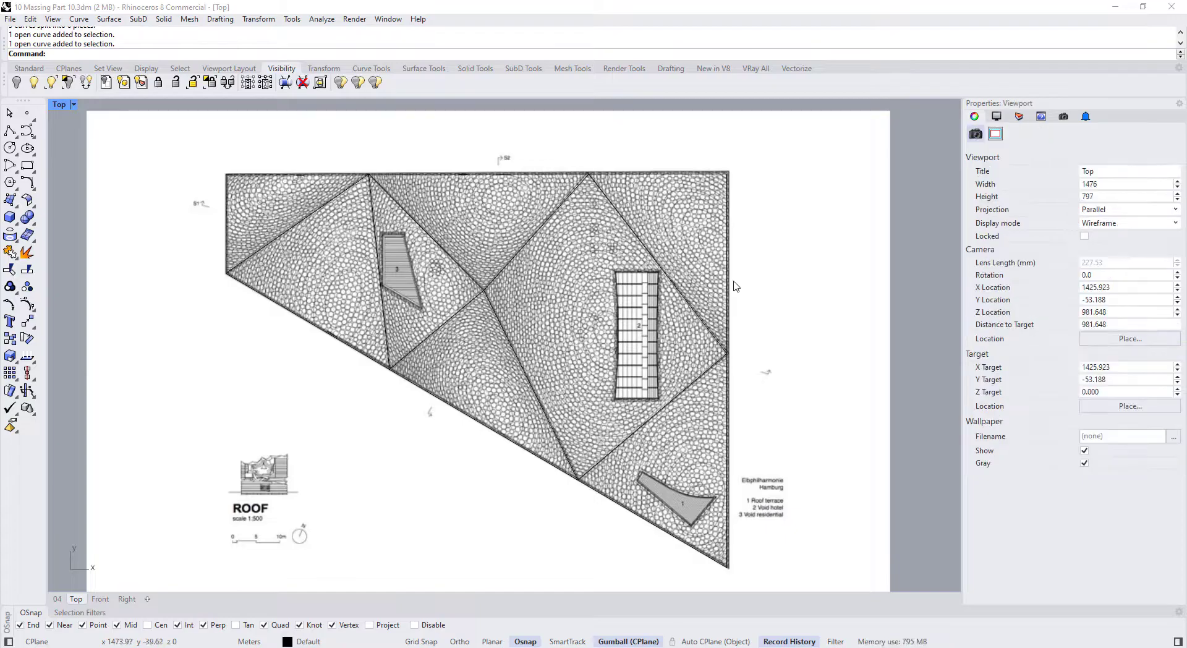
left_click(729, 319)
left_click(727, 404)
left_click(623, 507)
left_click(522, 449)
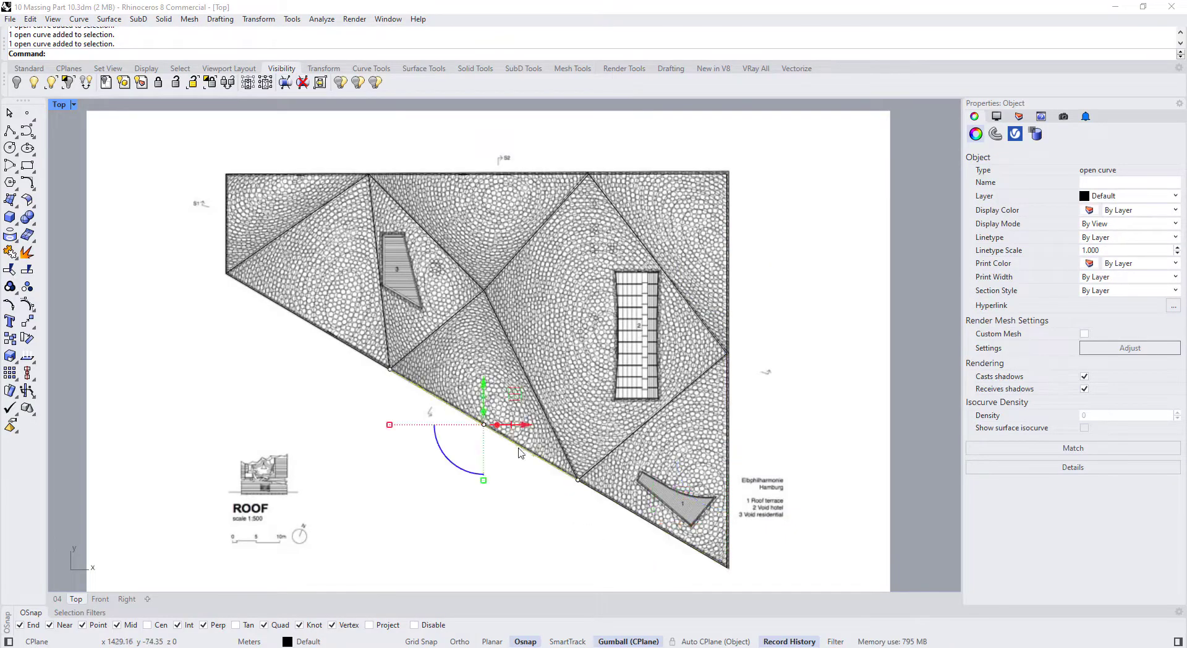
key("Escape")
scroll(535, 411, "down", 6)
scroll(535, 410, "down", 2)
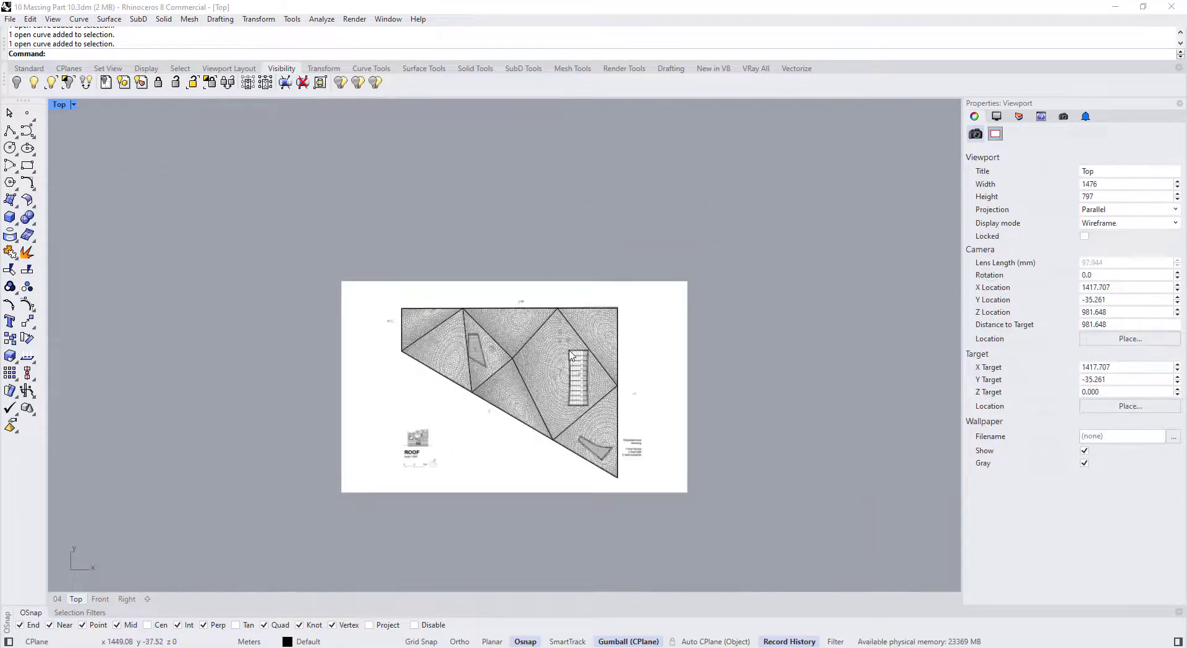
Maximize the Perspective view, orbit around the plan sheet, and briefly compare with the Elbphilharmonie photo
double_click(60, 106)
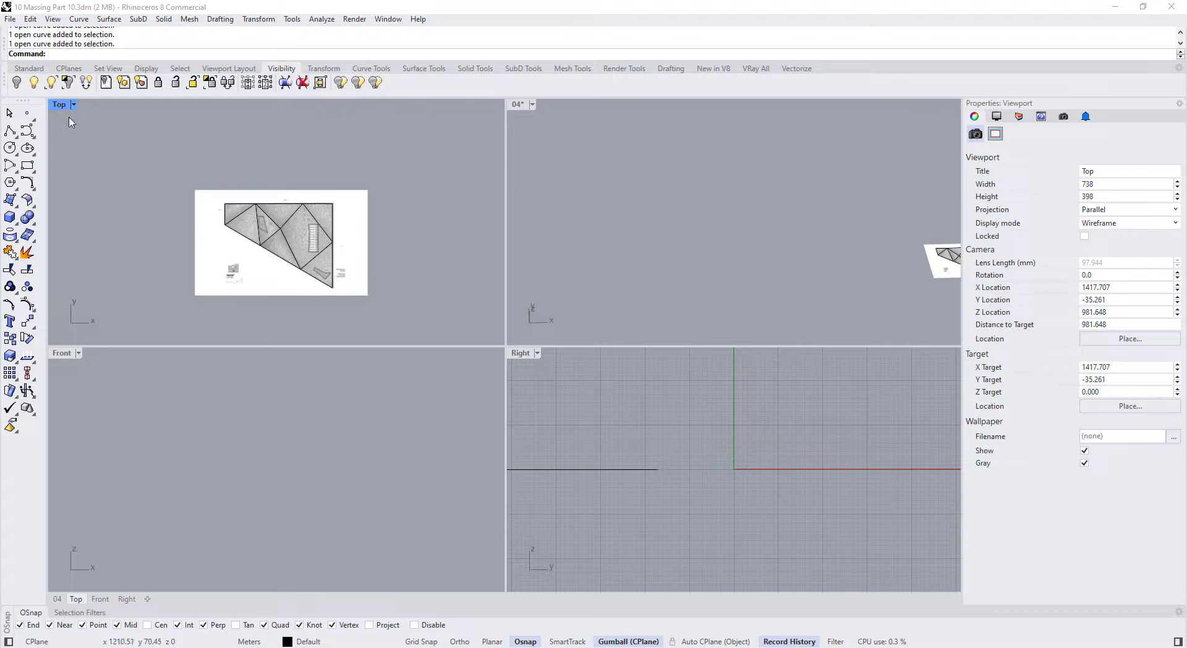
double_click(516, 107)
scroll(472, 346, "down", 6)
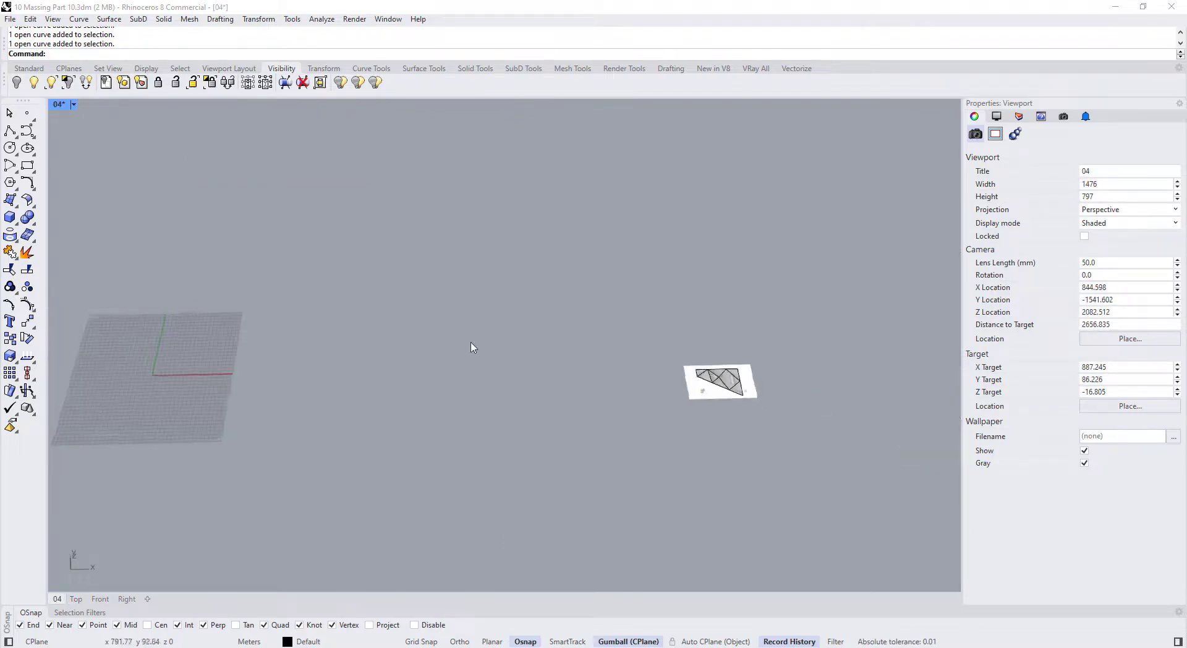
right_click_drag(472, 346, 522, 318)
scroll(768, 346, "up", 14)
scroll(606, 350, "up", 4)
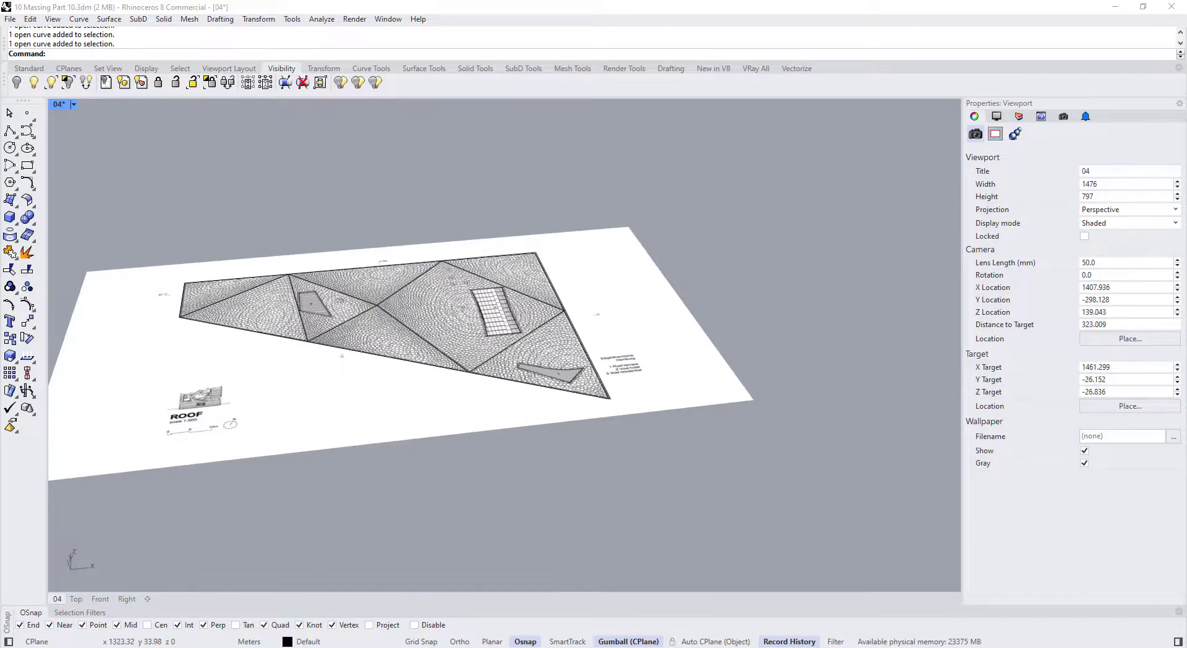
left_click_drag(0, 124, 797, 109)
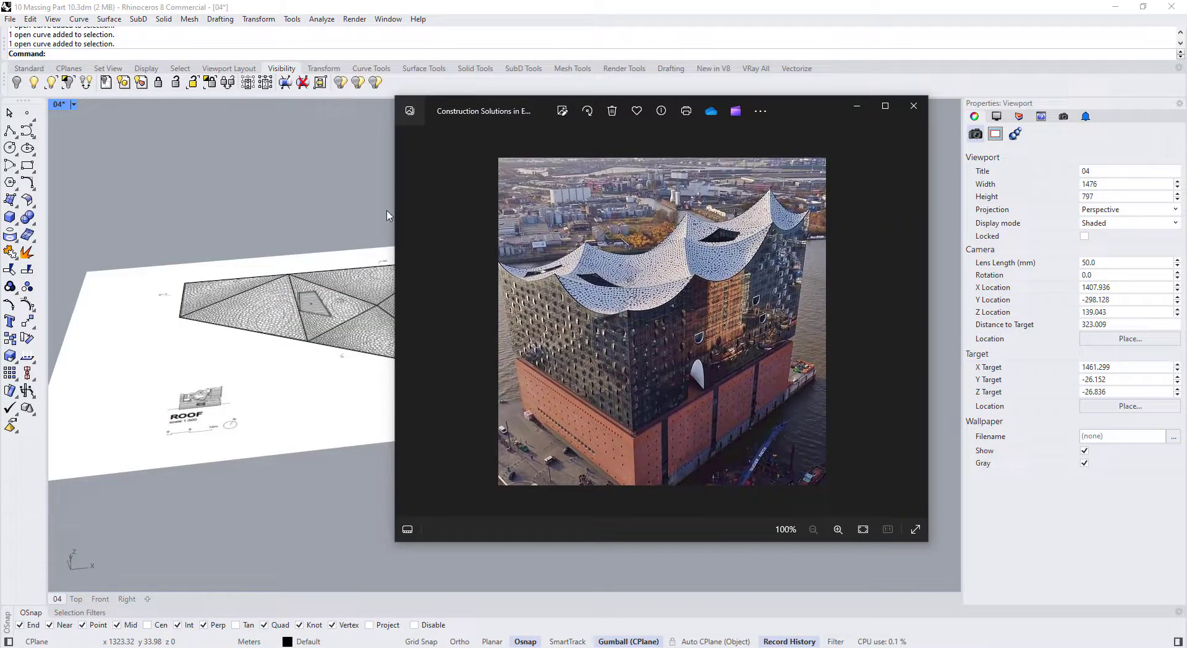
left_click(10, 199)
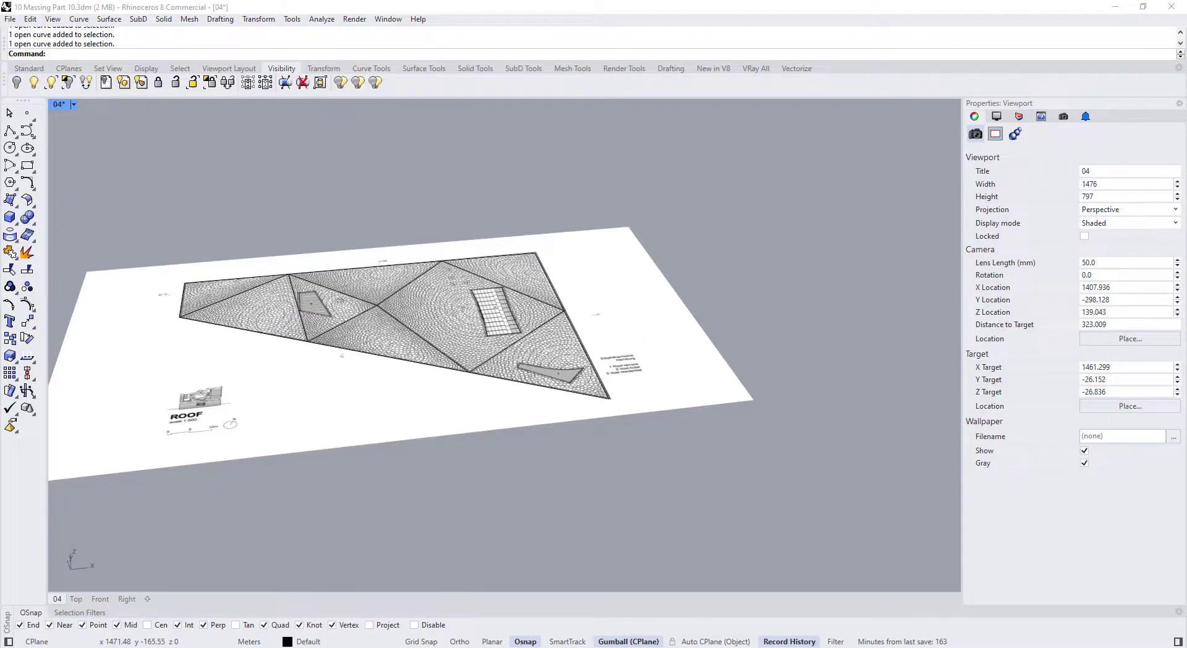
Move the reference photo aside and orbit the perspective view around the roof plan
left_click(705, 646)
left_click_drag(811, 116, 1, 112)
right_click_drag(429, 292, 537, 297)
left_click_drag(588, 268, 776, 446)
Window-select all 17 roof curves and drag them straight up with the gumball's Z arrow
right_click_drag(556, 384, 235, 220)
scroll(235, 220, "down", 4)
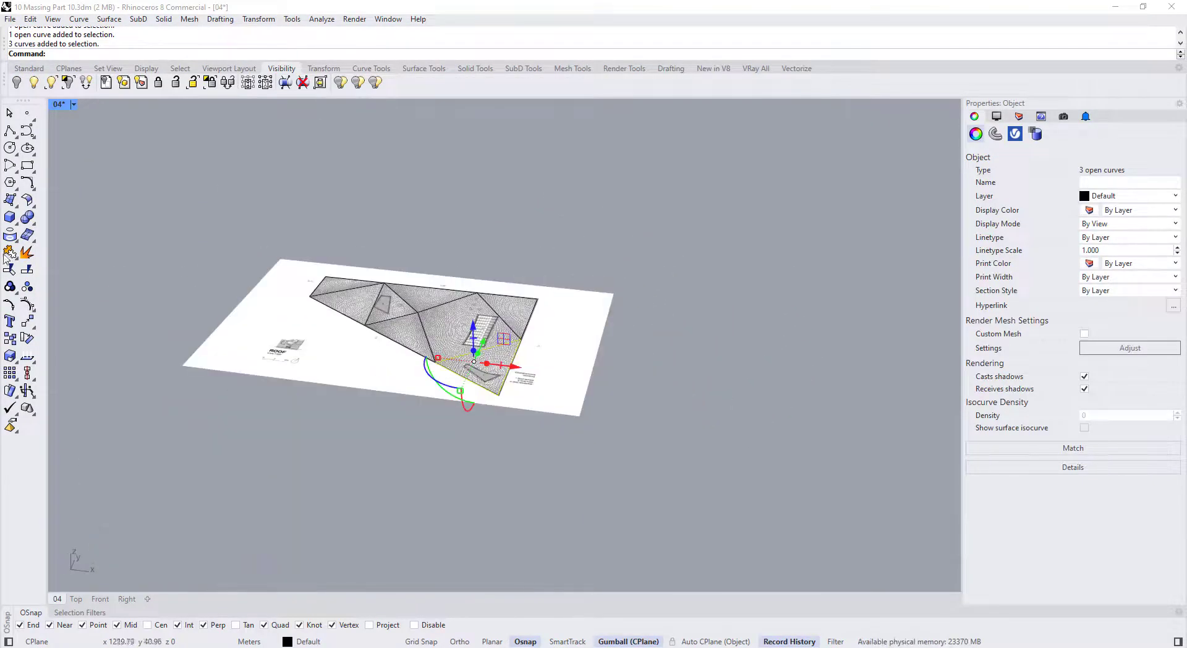
left_click_drag(236, 170, 594, 483)
right_click_drag(594, 484, 405, 272)
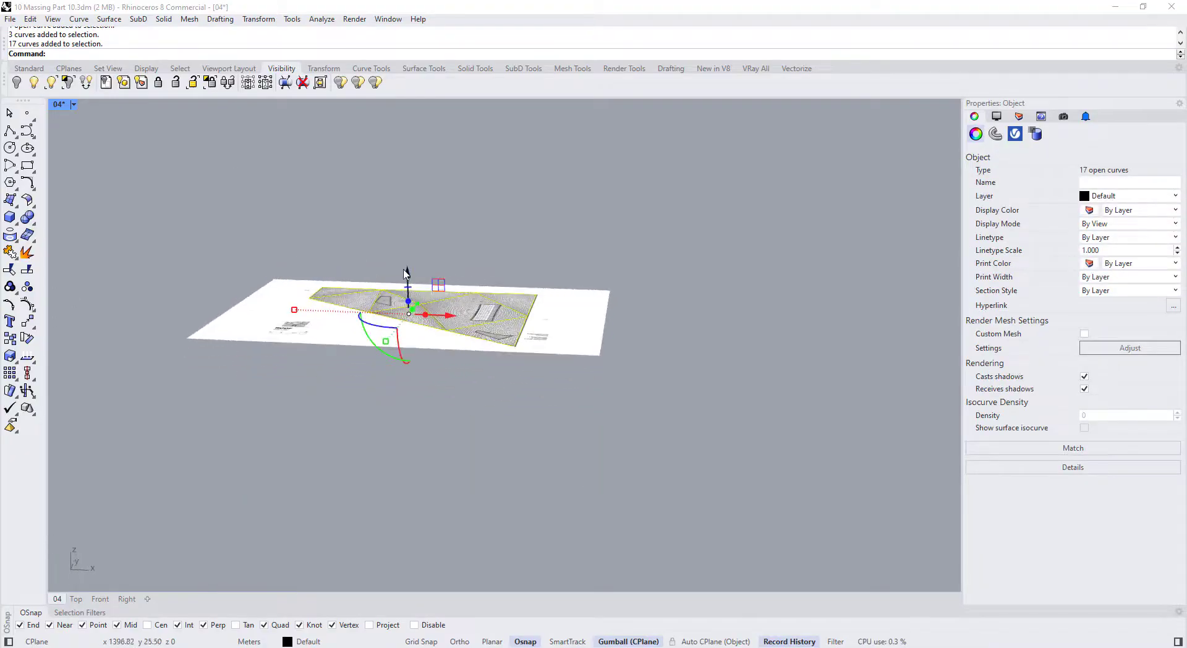
left_click_drag(405, 272, 402, 151)
scroll(403, 198, "down", 2)
left_click(429, 365)
Select the right triangle's three edge curves and open the Surface flyout
scroll(463, 193, "up", 5)
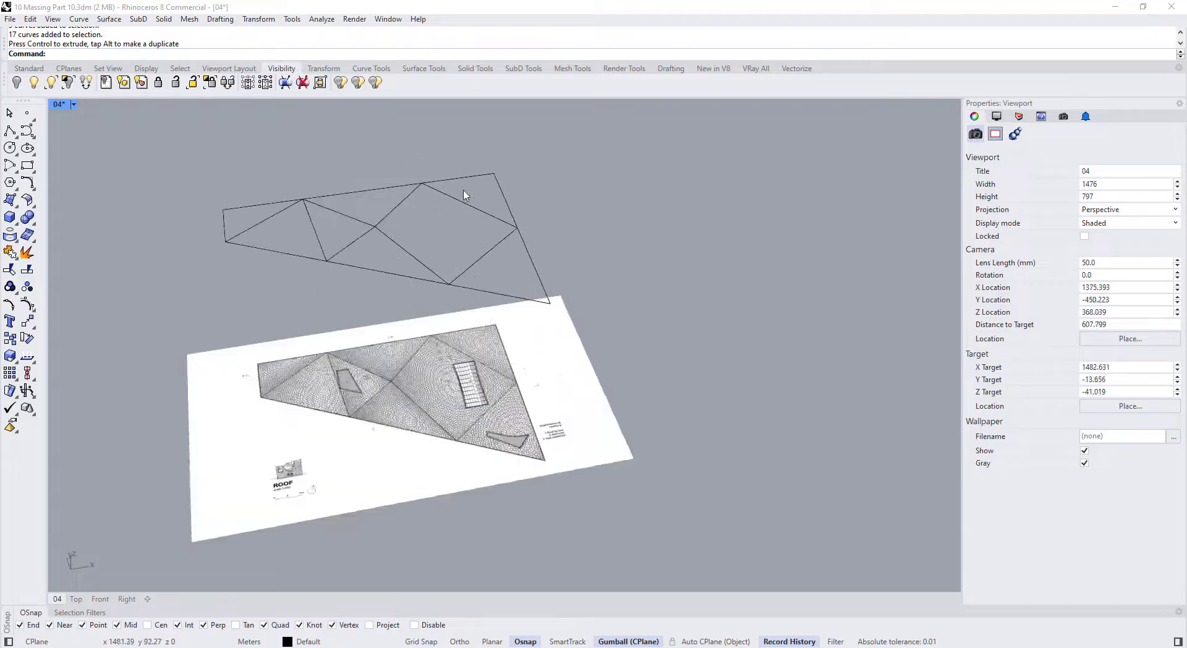
left_click_drag(550, 126, 703, 269)
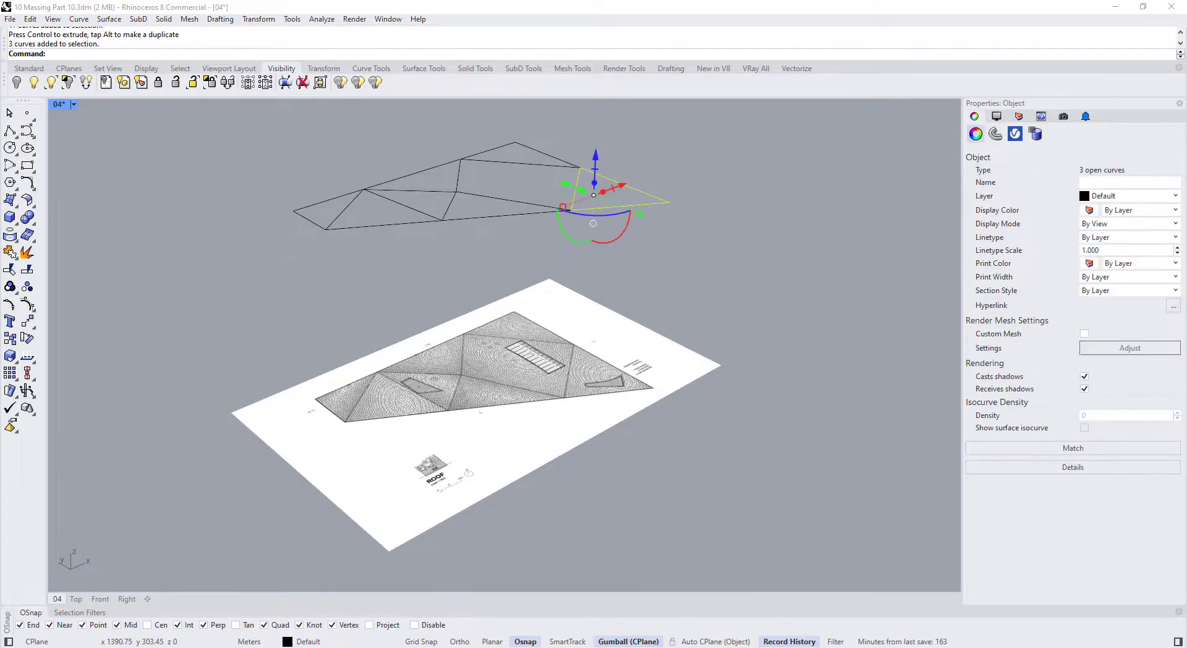
left_click(15, 206)
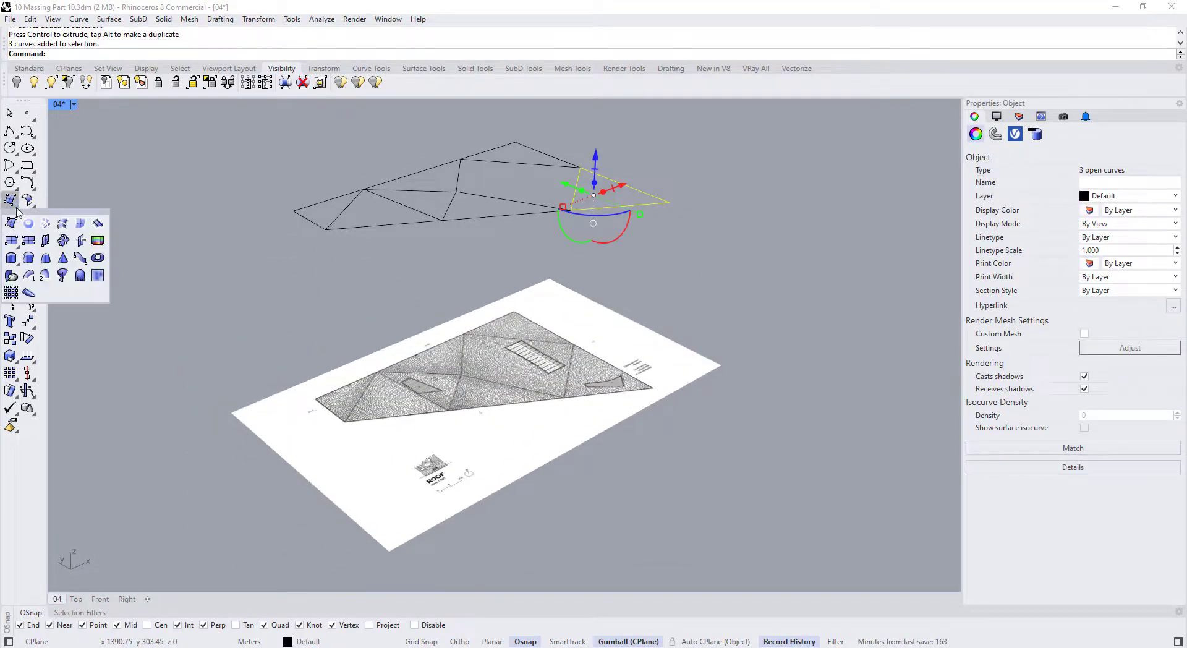
Fill the first triangle and the top triangle of the roof wireframe with edge surfaces
left_click(81, 229)
right_click_drag(484, 246, 465, 268)
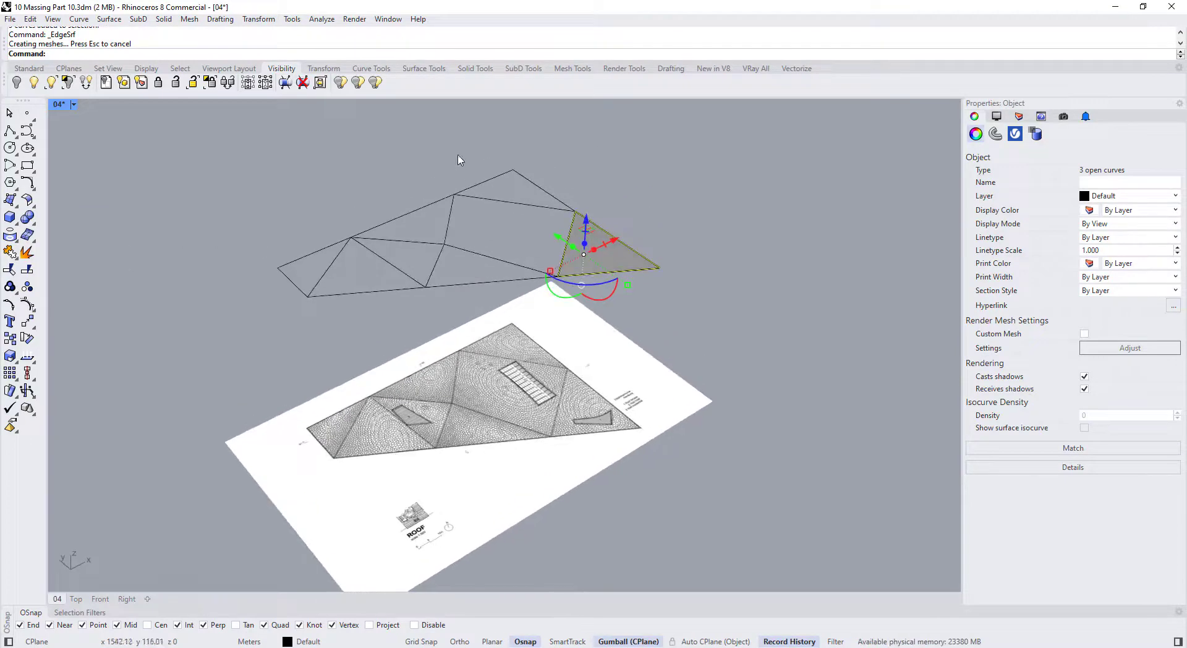
left_click(456, 161)
scroll(449, 162, "up", 2)
left_click_drag(424, 141, 620, 231)
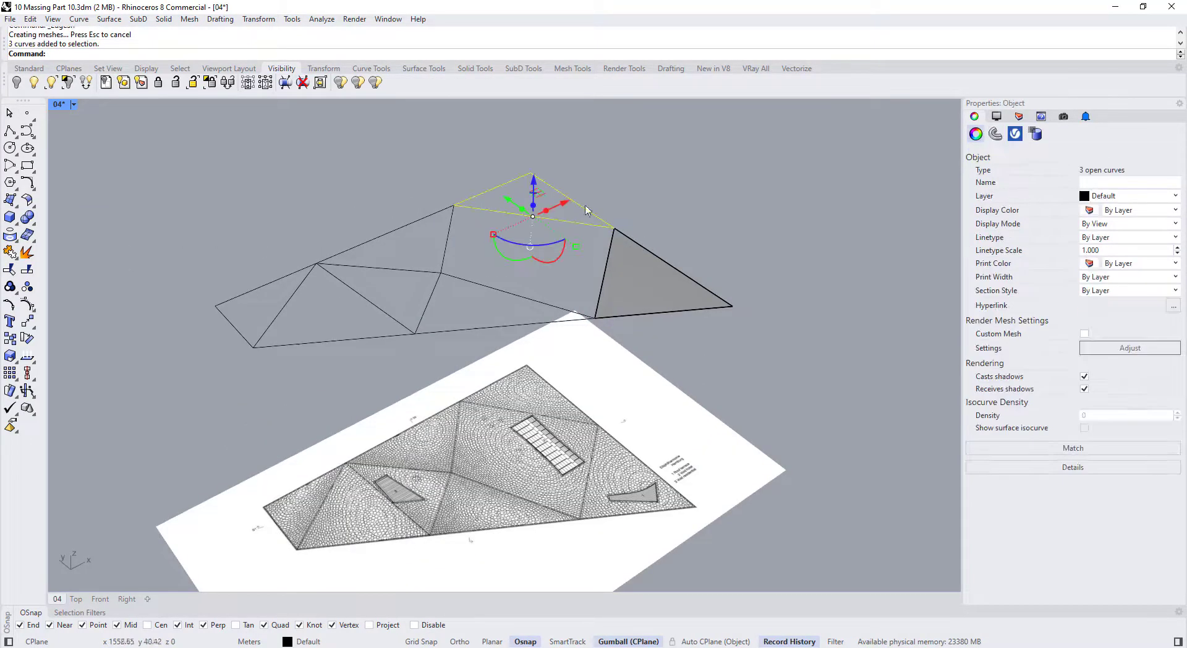
right_click(577, 171)
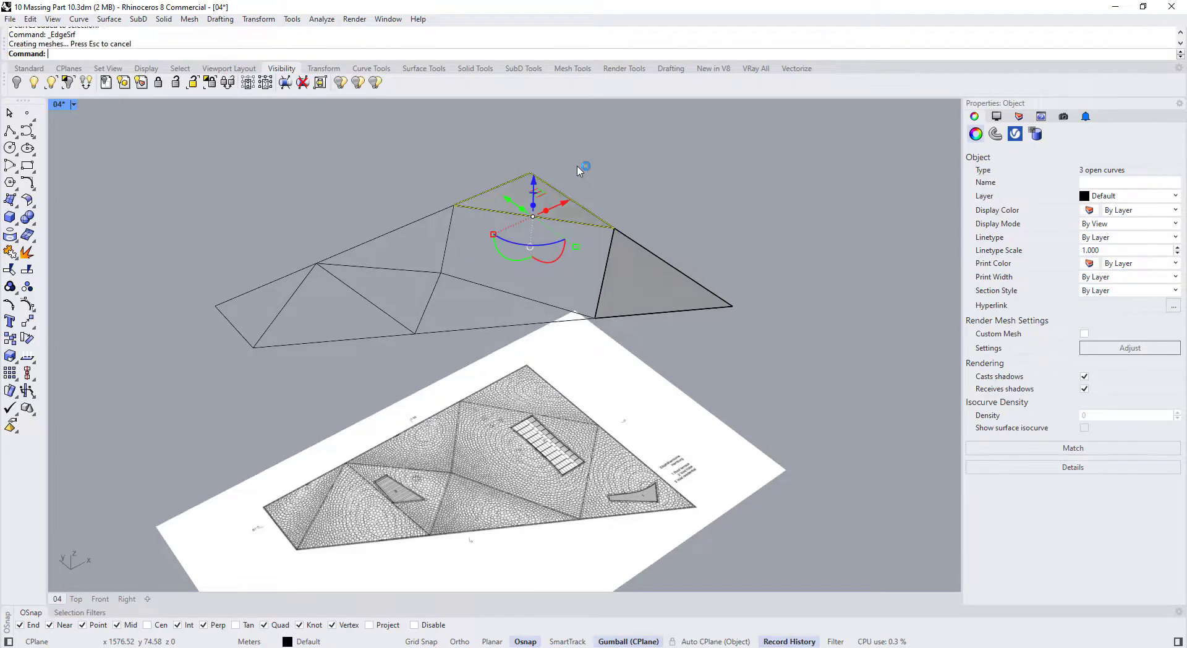
Add edge surfaces to the middle quadrilateral and the upper-left and left triangles
left_click(370, 202)
left_click_drag(406, 182, 628, 331)
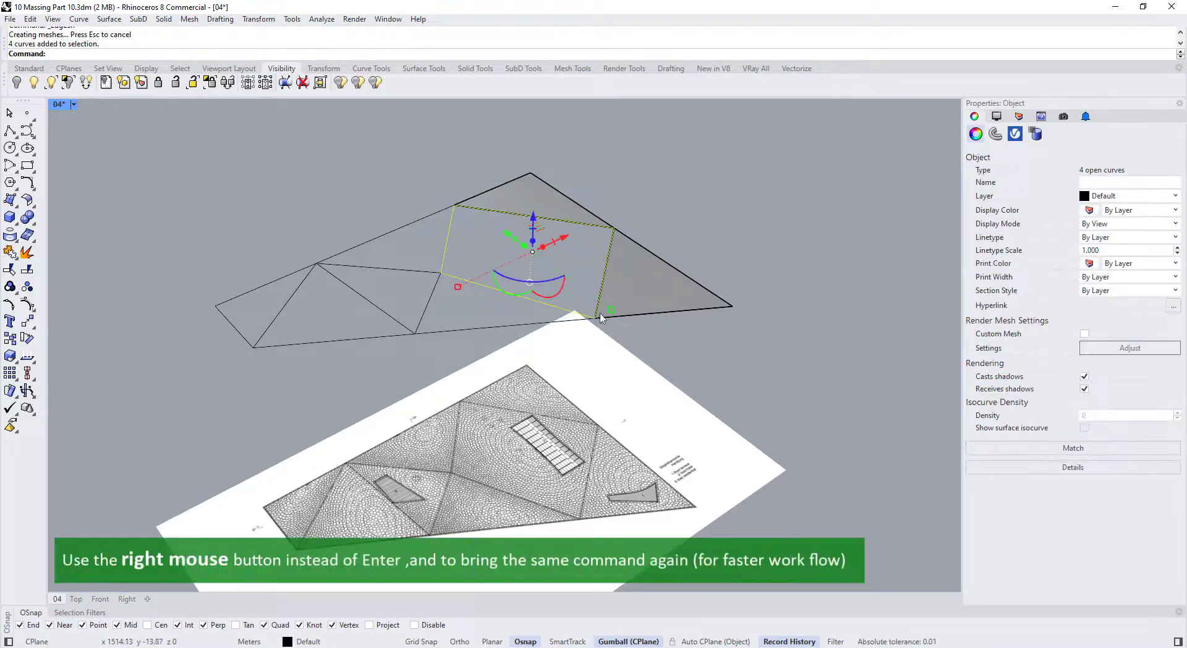
right_click(459, 264)
left_click_drag(277, 179, 475, 284)
right_click(329, 242)
mouse_move(144, 199)
left_mouse_down()
mouse_move(164, 238)
mouse_move(323, 395)
left_mouse_up()
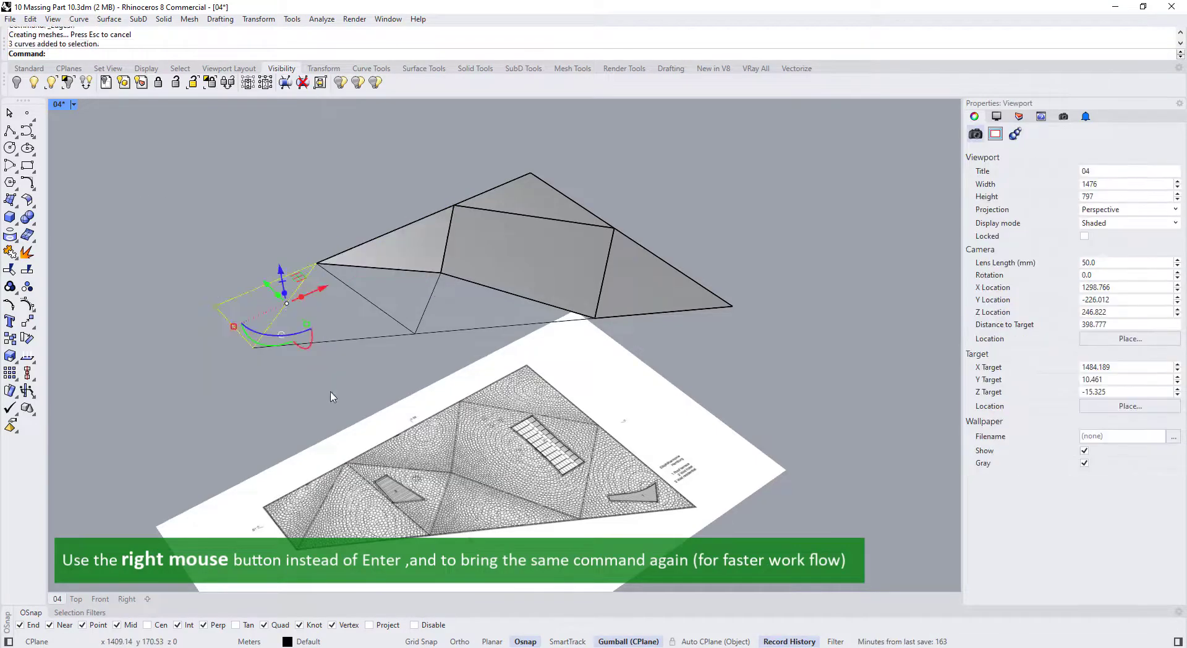
right_click(284, 344)
Fill the last three triangles with edge surfaces, completing the roof's eight facets
left_click_drag(227, 219, 426, 397)
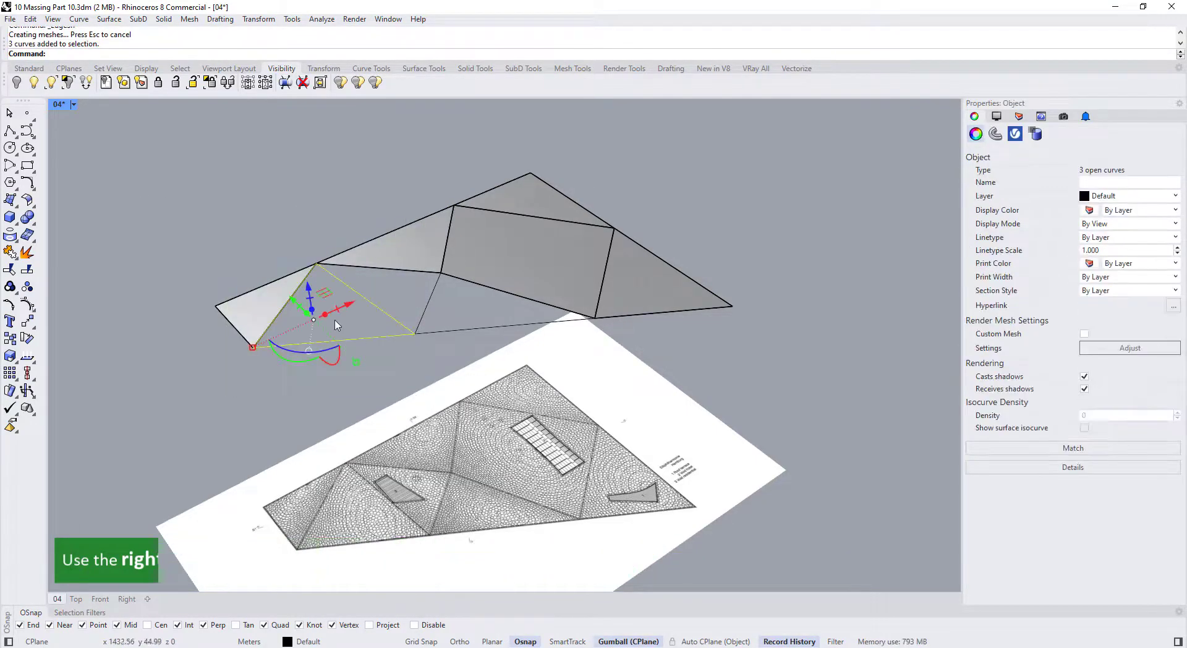
right_click(315, 272)
left_click_drag(294, 213, 450, 380)
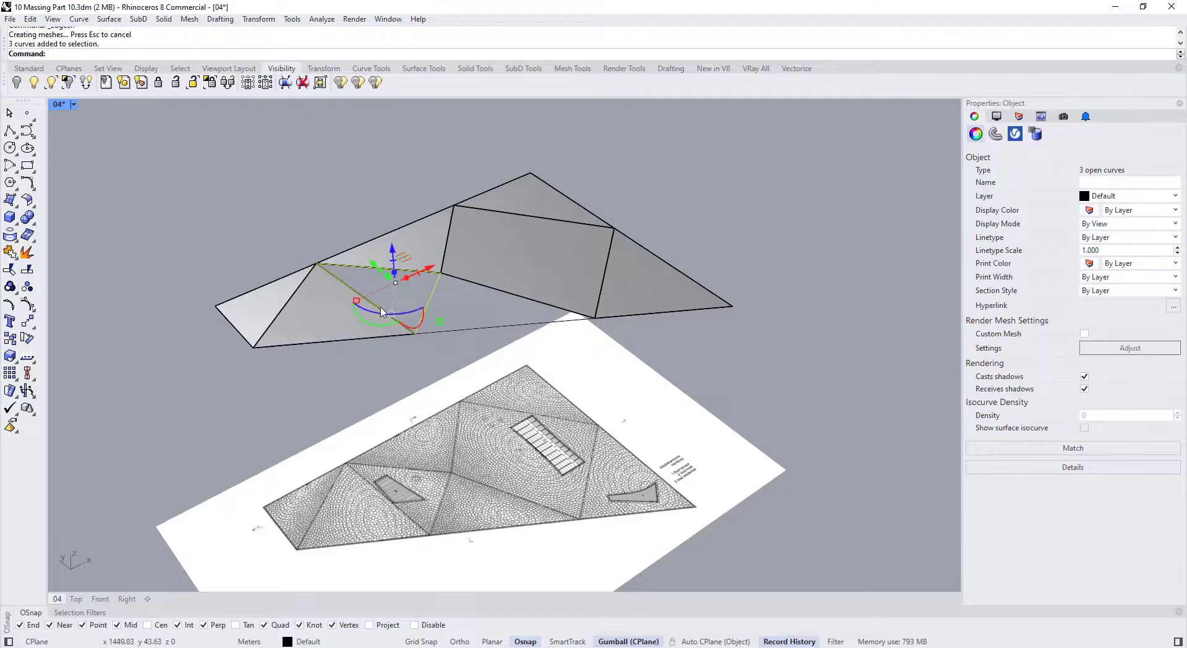
right_click(395, 322)
right_click_drag(396, 322, 603, 235)
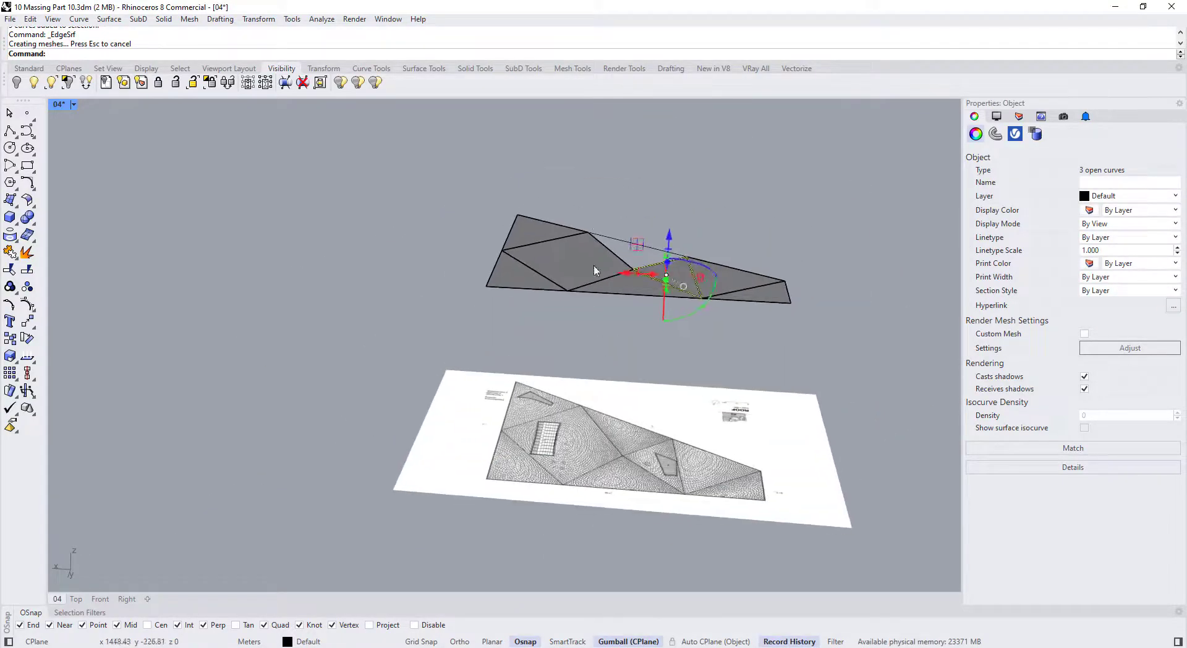
key("Escape")
left_click_drag(576, 207, 694, 284)
right_click(694, 285)
mouse_move(694, 285)
right_mouse_down()
mouse_move(569, 281)
mouse_move(180, 209)
mouse_move(279, 260)
right_mouse_up()
Check one triangle surface and its bottom edge curve to verify the fill
left_click(172, 206)
scroll(300, 339, "up", 5)
scroll(326, 317, "down", 3)
scroll(316, 328, "up", 2)
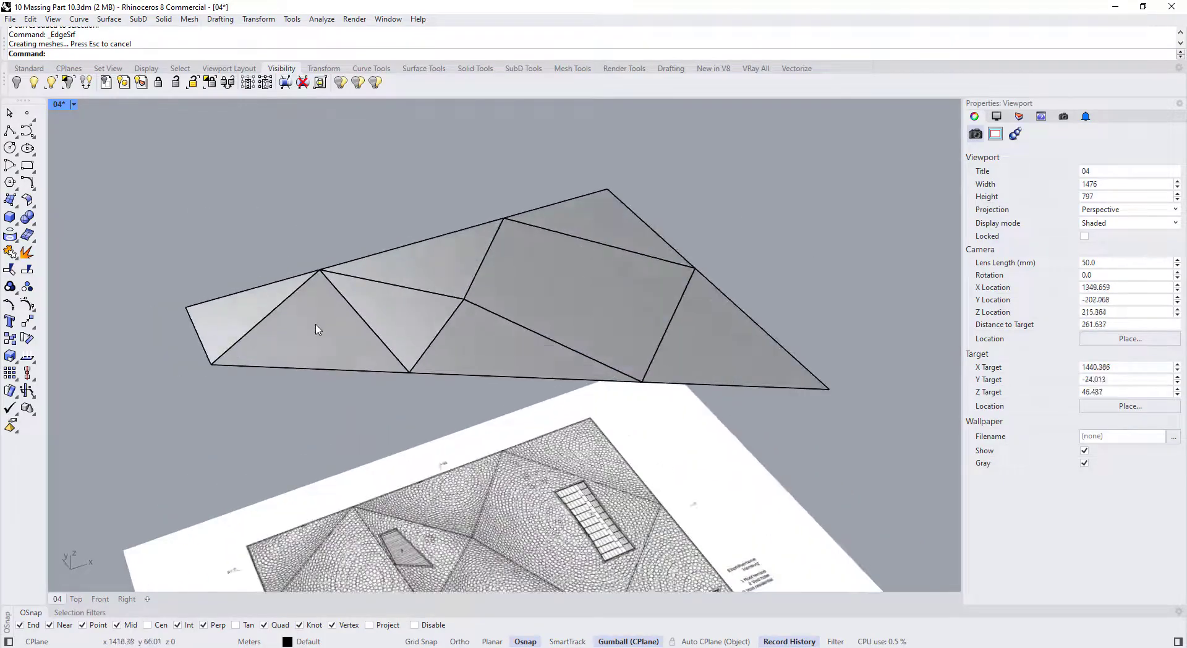
left_click(315, 328)
key("Escape")
left_click(365, 373)
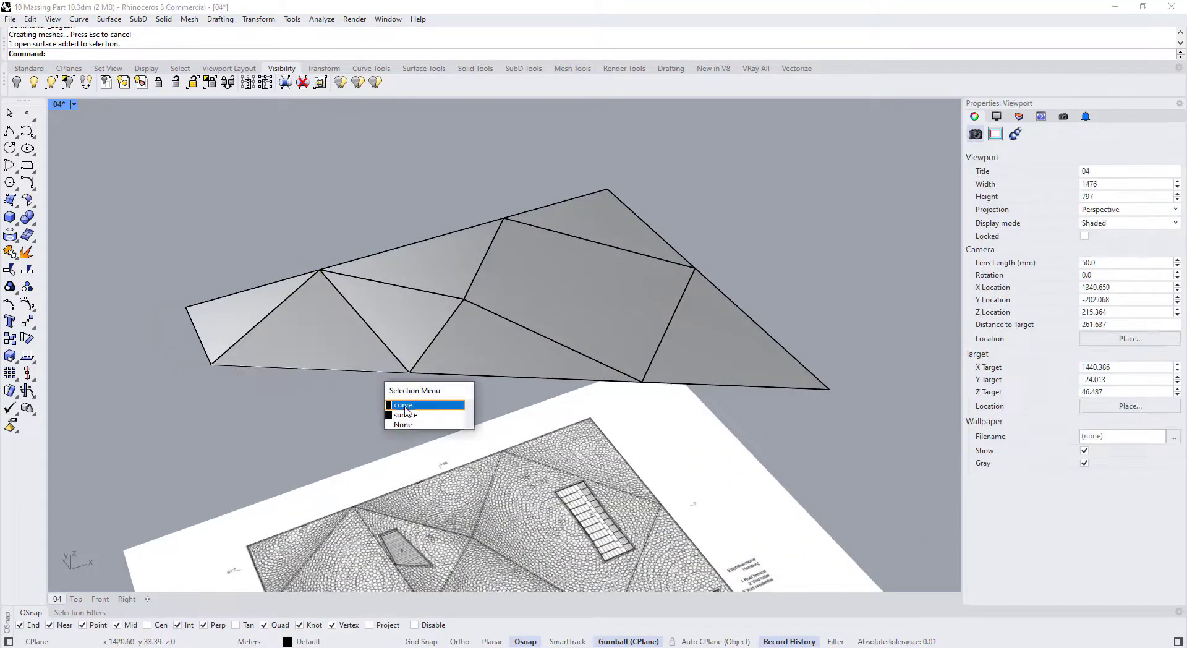
left_click(403, 406)
left_click(344, 423)
scroll(325, 322, "up", 2)
Select all eight roof surfaces and lock them
left_click(325, 323)
left_click(232, 309, "shift")
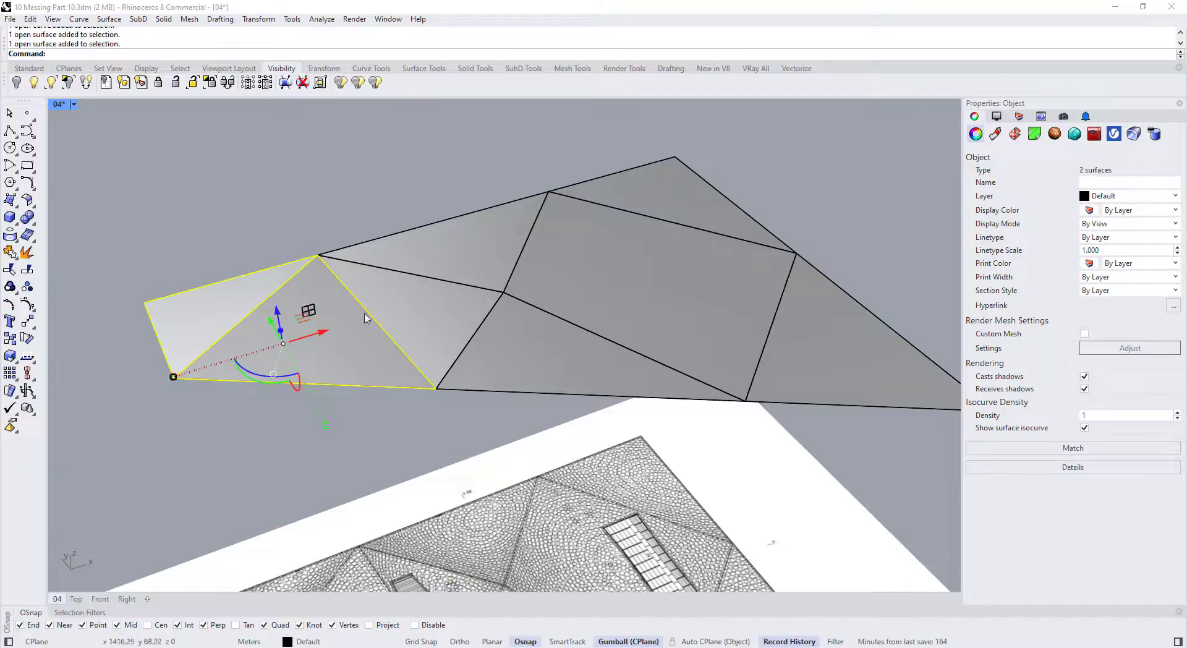
left_click(399, 306, "shift")
left_click(455, 259, "shift")
left_click(489, 322, "shift")
left_click(625, 272, "shift")
left_click(649, 197, "shift")
left_click(840, 357, "shift")
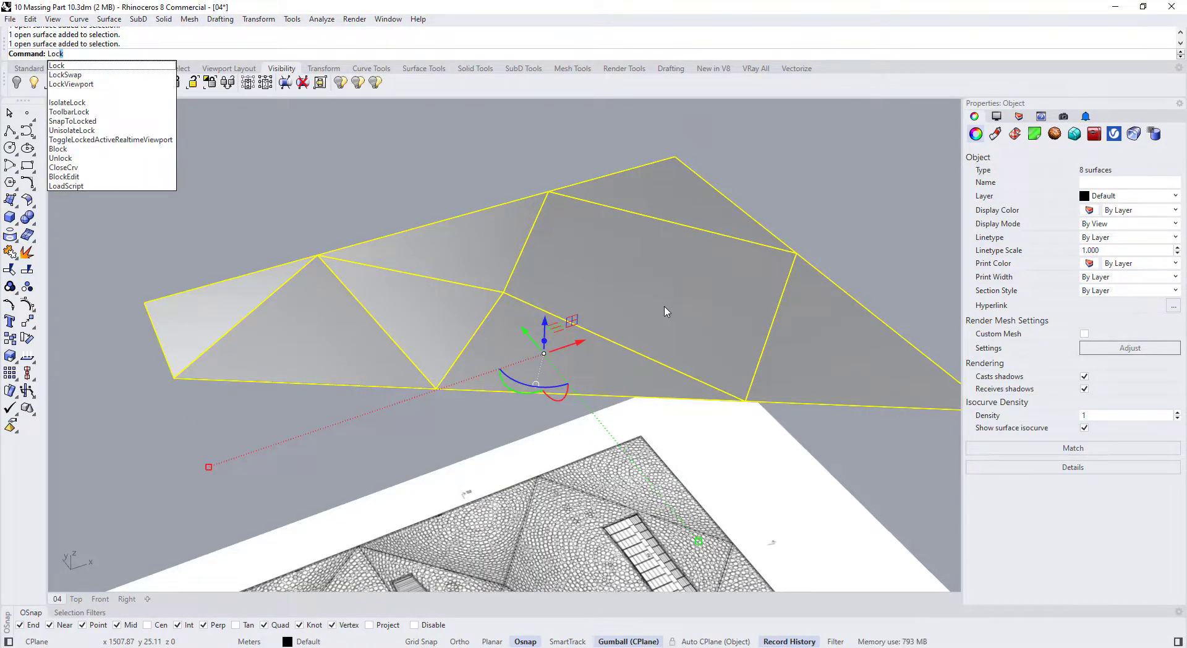
key("Return")
Select all 17 roof curves and open the Rebuild settings
scroll(577, 273, "down", 4)
left_click_drag(277, 143, 807, 415)
key("Return")
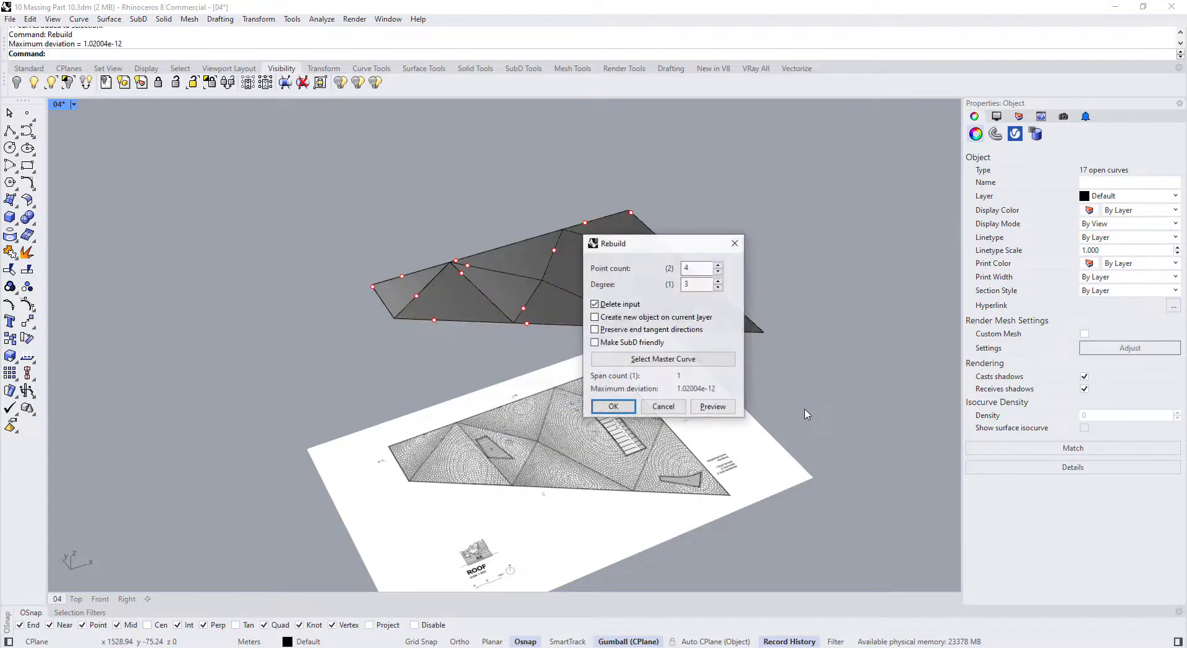
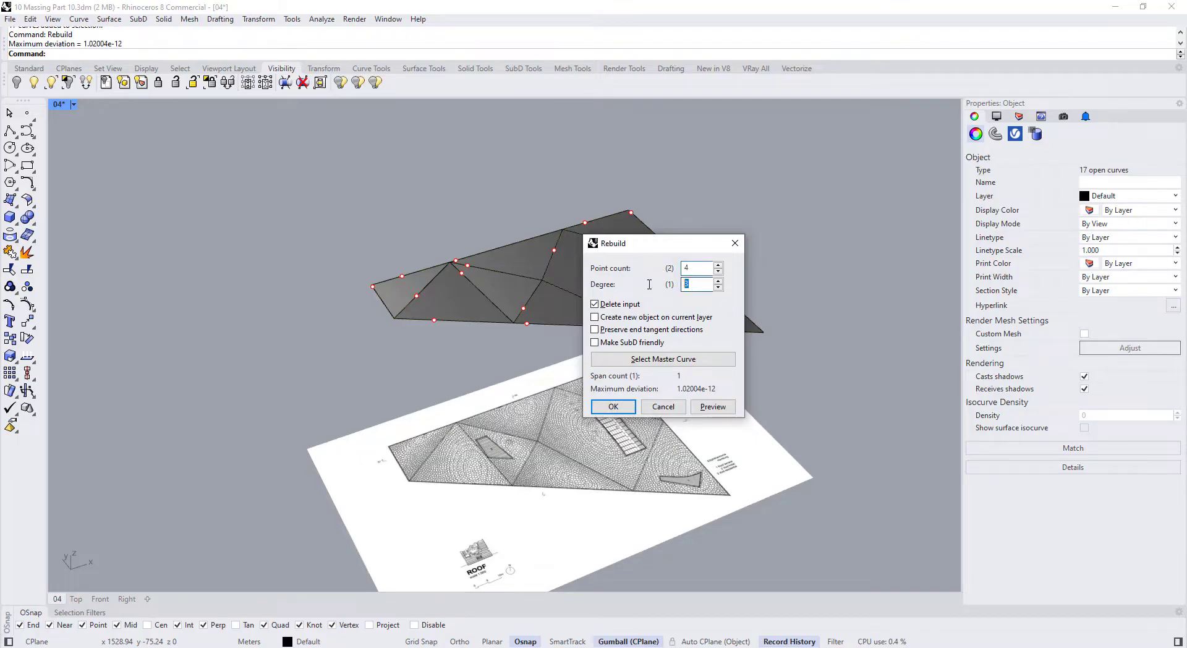
Rebuild the 17 roof curves to 4 control points and turn on their control points
left_click(625, 407)
key("F10")
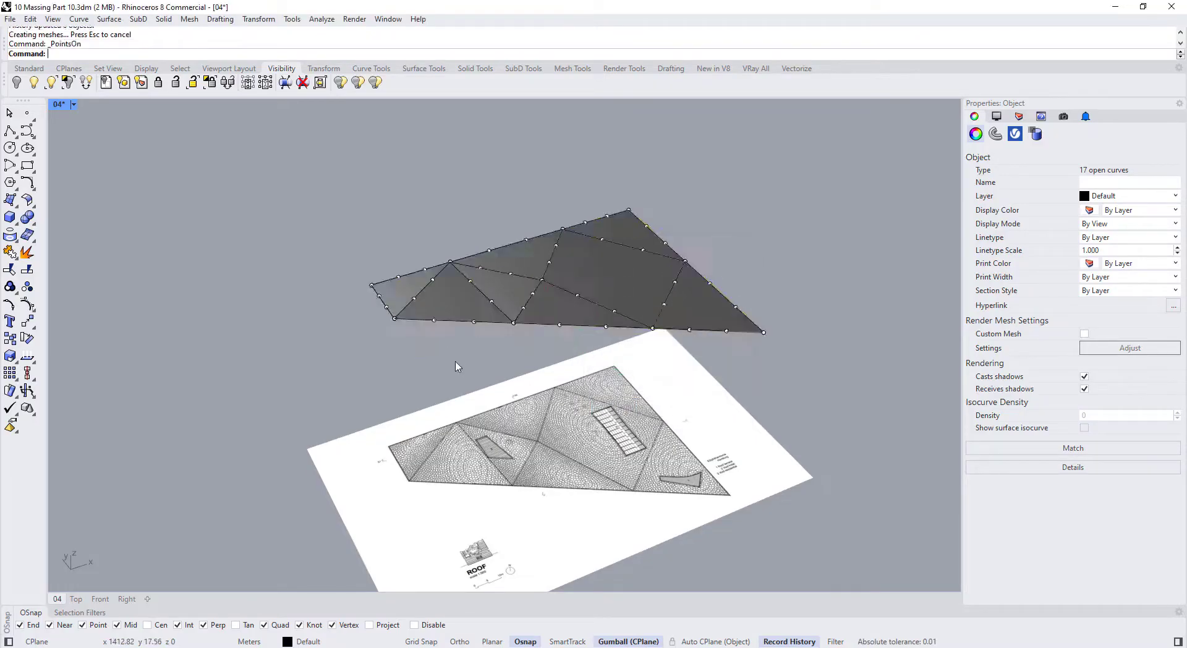
Select the control points at the roof's left corner and raise them
right_click_drag(359, 304, 340, 272)
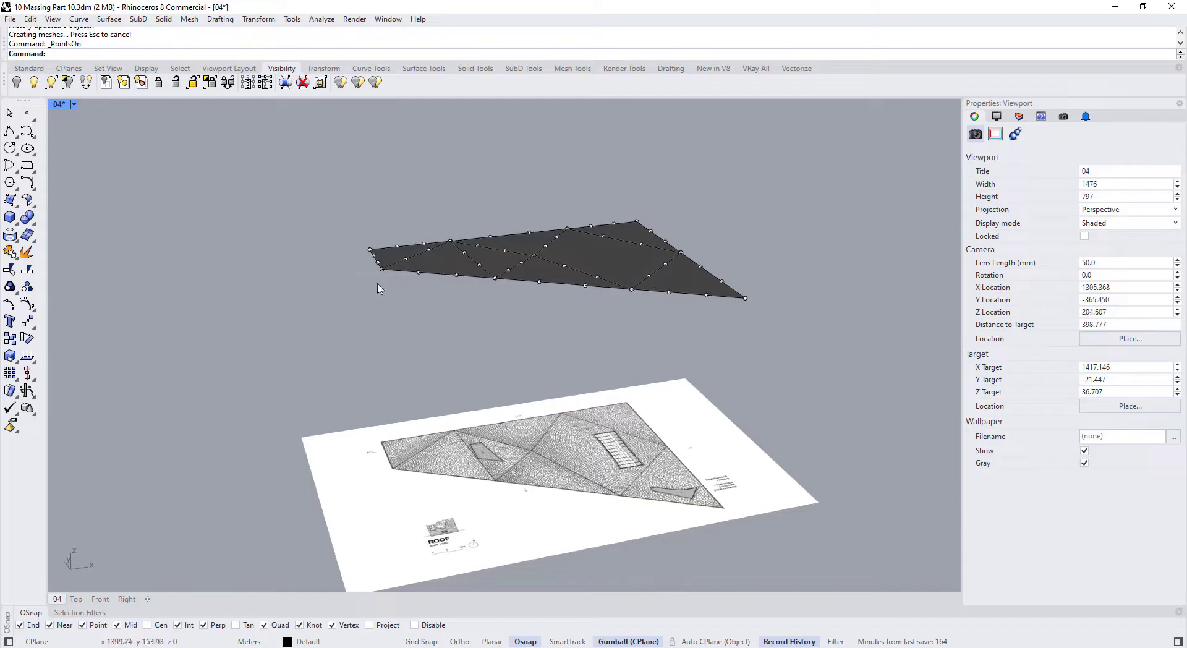
scroll(366, 249, "up", 6)
left_click_drag(362, 233, 391, 256)
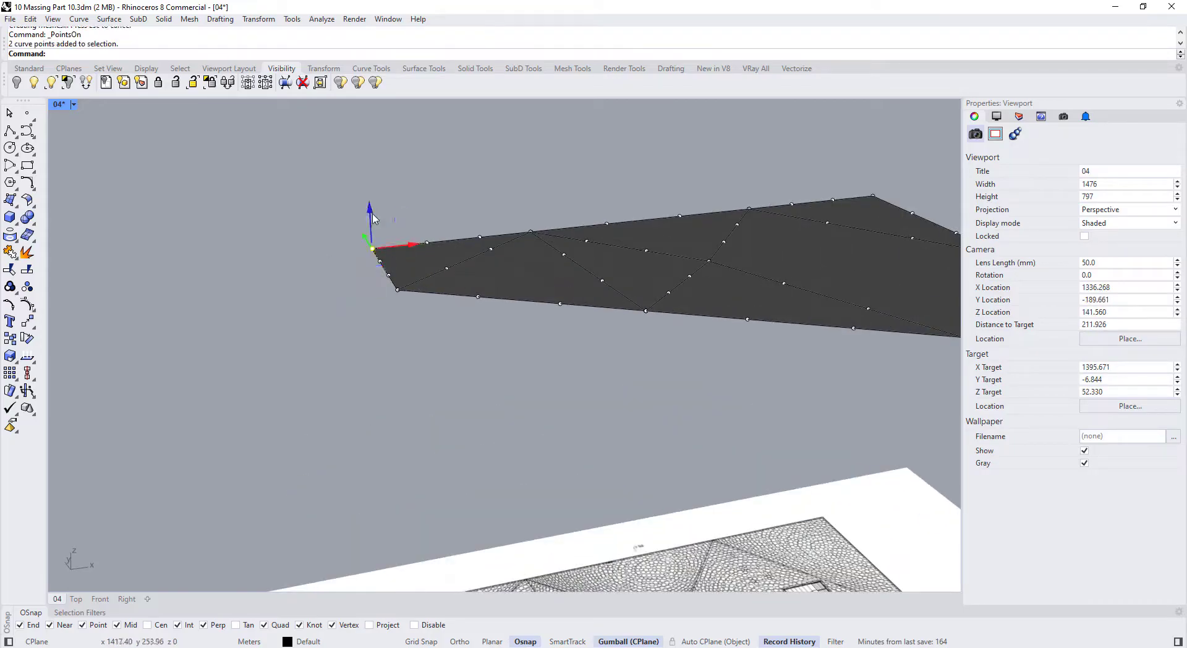
left_click_drag(373, 218, 371, 186)
right_click_drag(371, 266, 429, 306)
Lower two control points on the front roof edge to curve it
scroll(426, 262, "up", 2)
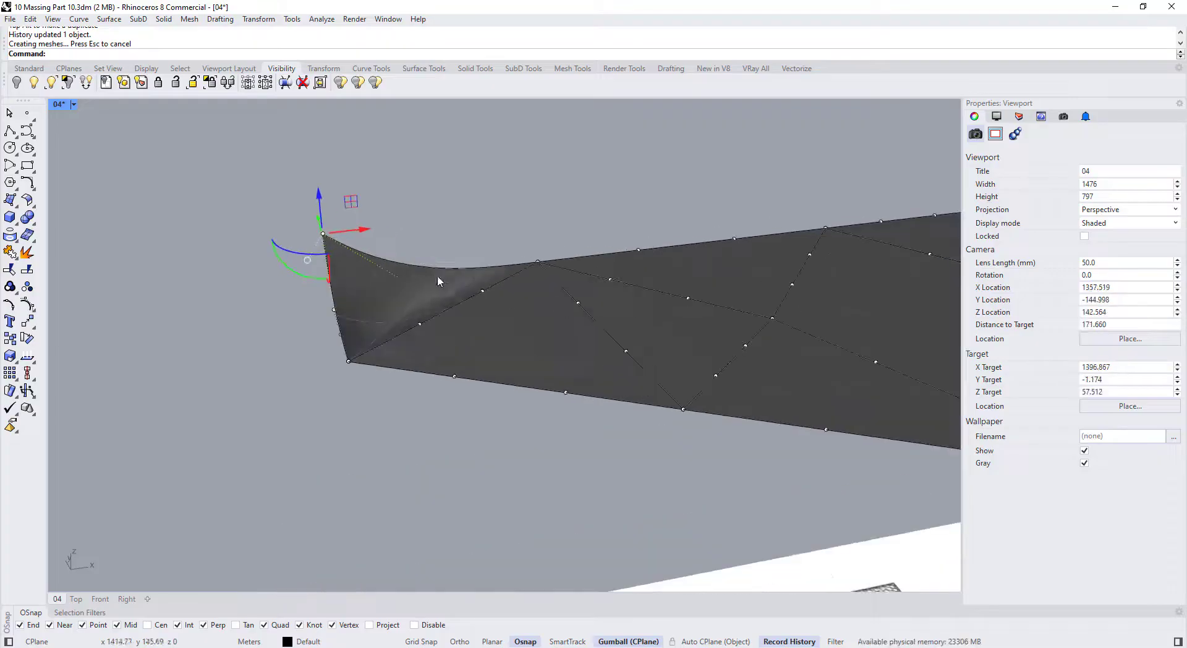
scroll(438, 281, "down", 4)
scroll(466, 295, "down", 4)
right_click_drag(615, 326, 584, 331)
right_click_drag(488, 328, 544, 314)
scroll(429, 271, "down", 2)
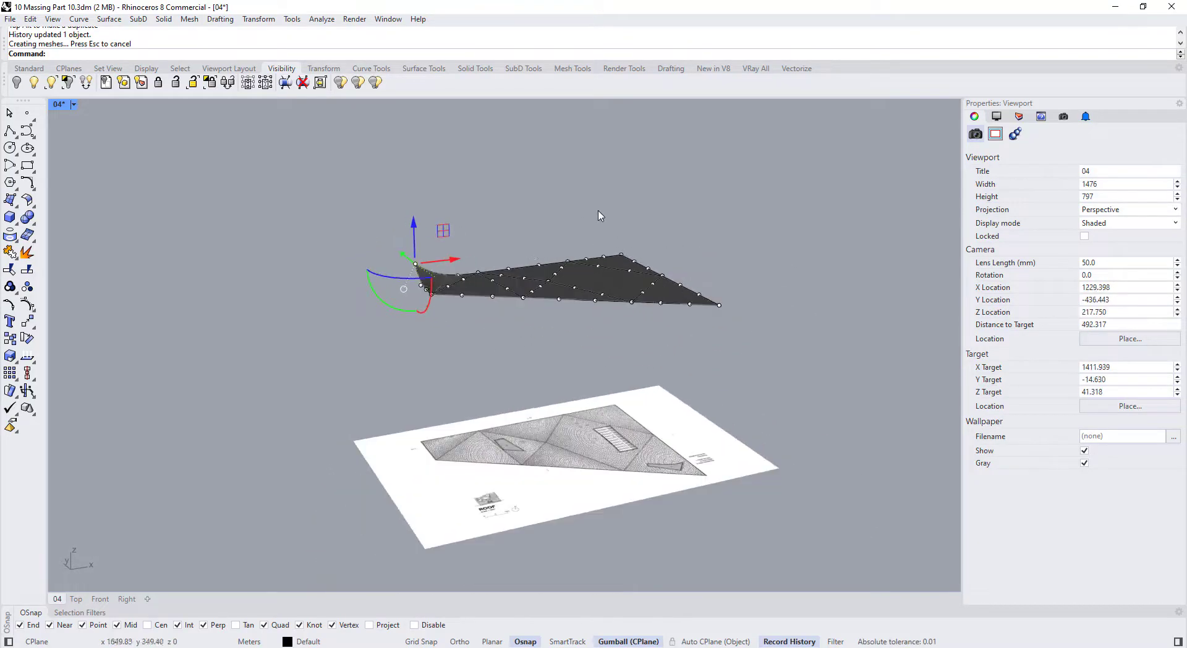
scroll(425, 278, "up", 5)
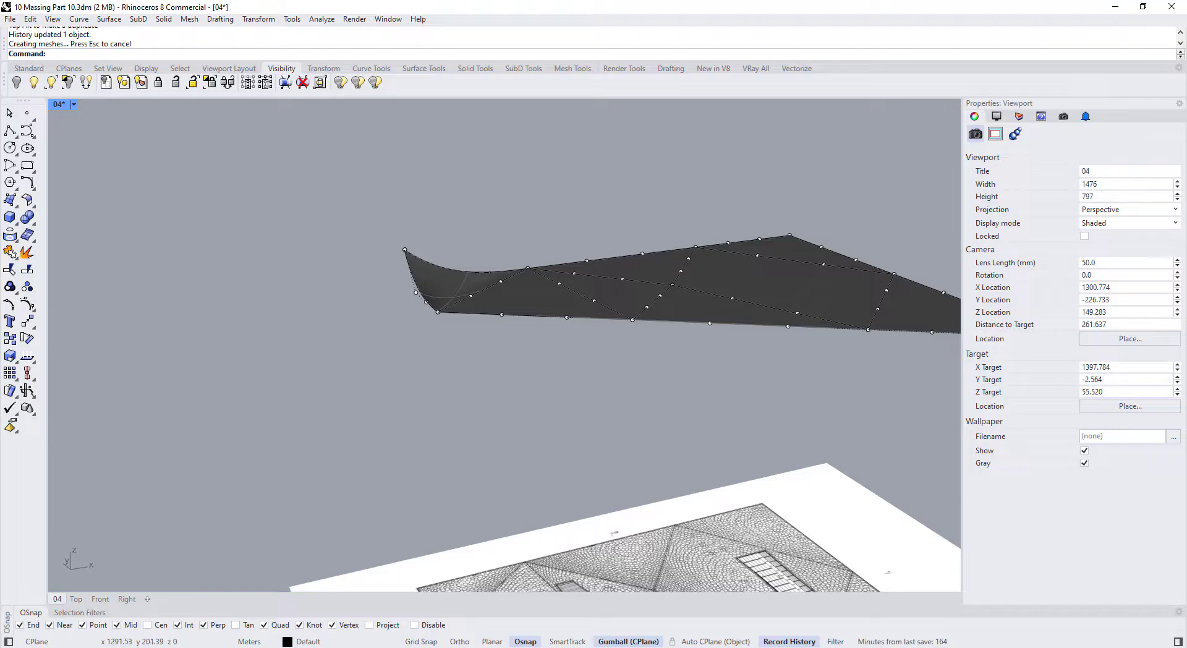
right_click_drag(495, 348, 294, 383)
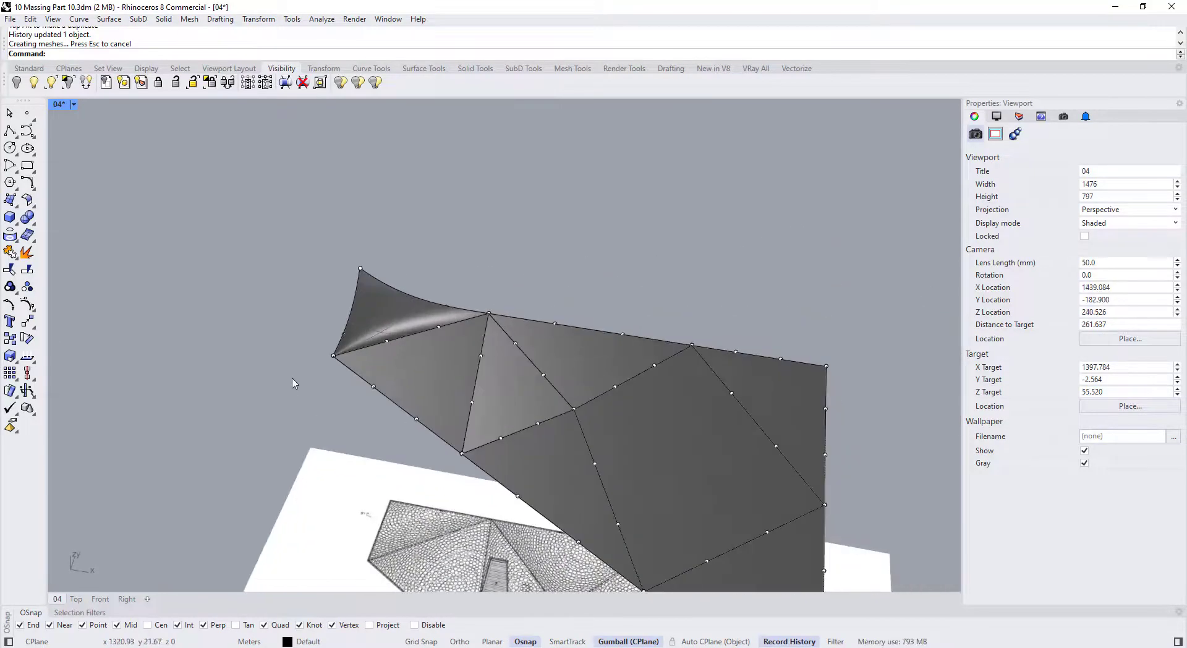
left_click_drag(435, 434, 435, 434)
right_click_drag(436, 434, 409, 329)
left_click_drag(465, 282, 464, 309)
Lower the control points along the roof edge about 10.77 m into drooping arches
right_click_drag(537, 419, 418, 413)
scroll(419, 413, "up", 4)
left_click_drag(416, 381, 646, 487)
scroll(604, 392, "down", 6)
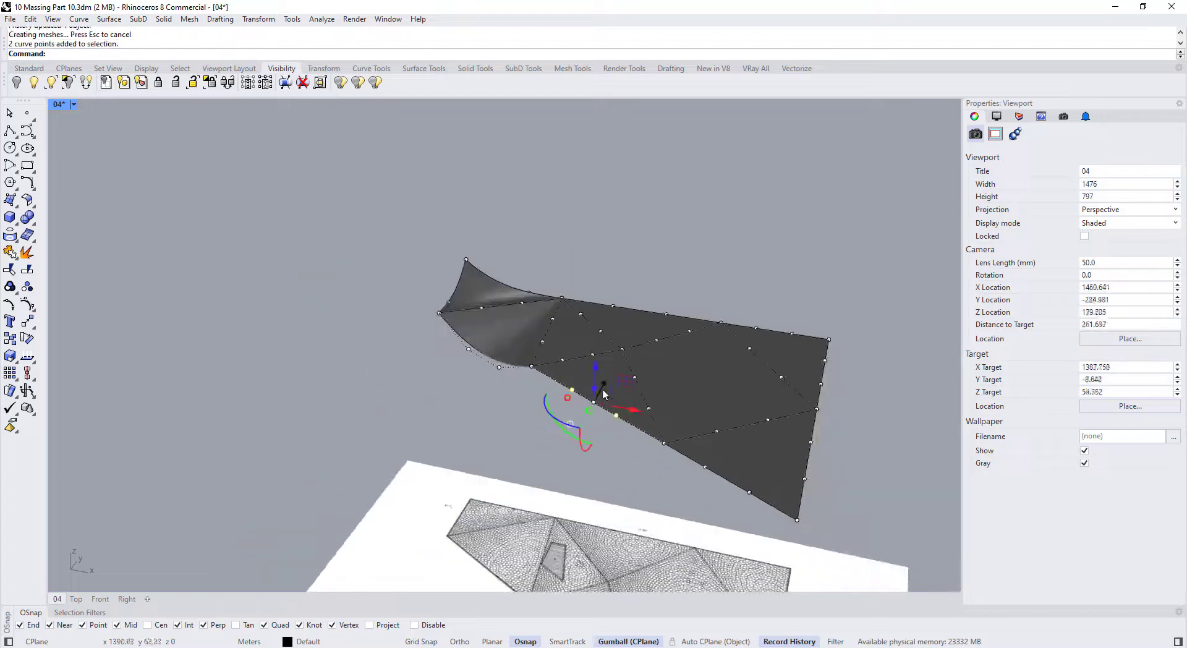
scroll(686, 488, "up", 4)
left_click_drag(636, 424, 834, 516, "shift")
right_click_drag(730, 426, 859, 432)
left_click_drag(821, 251, 902, 355, "shift")
right_click_drag(890, 377, 865, 290)
left_click_drag(769, 297, 766, 344)
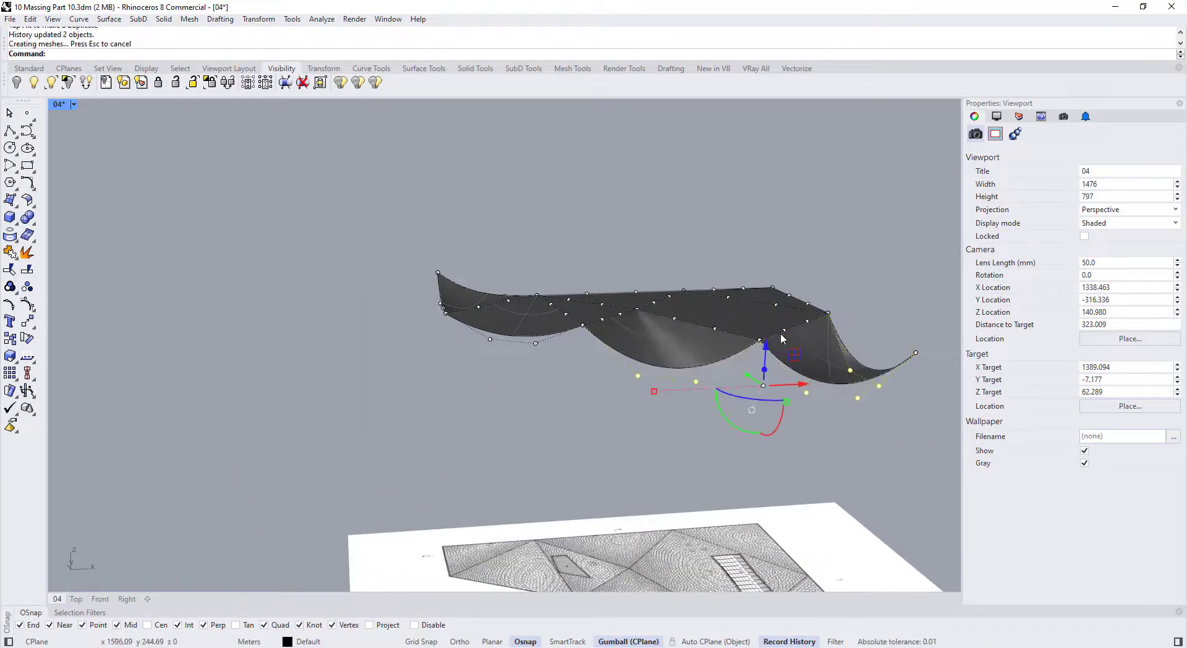
right_click_drag(780, 338, 624, 340)
Lower four control points on the north edge of the roof
scroll(581, 302, "up", 3)
left_click_drag(569, 299, 689, 362)
left_click_drag(785, 299, 884, 362, "shift")
right_click_drag(532, 352, 485, 309)
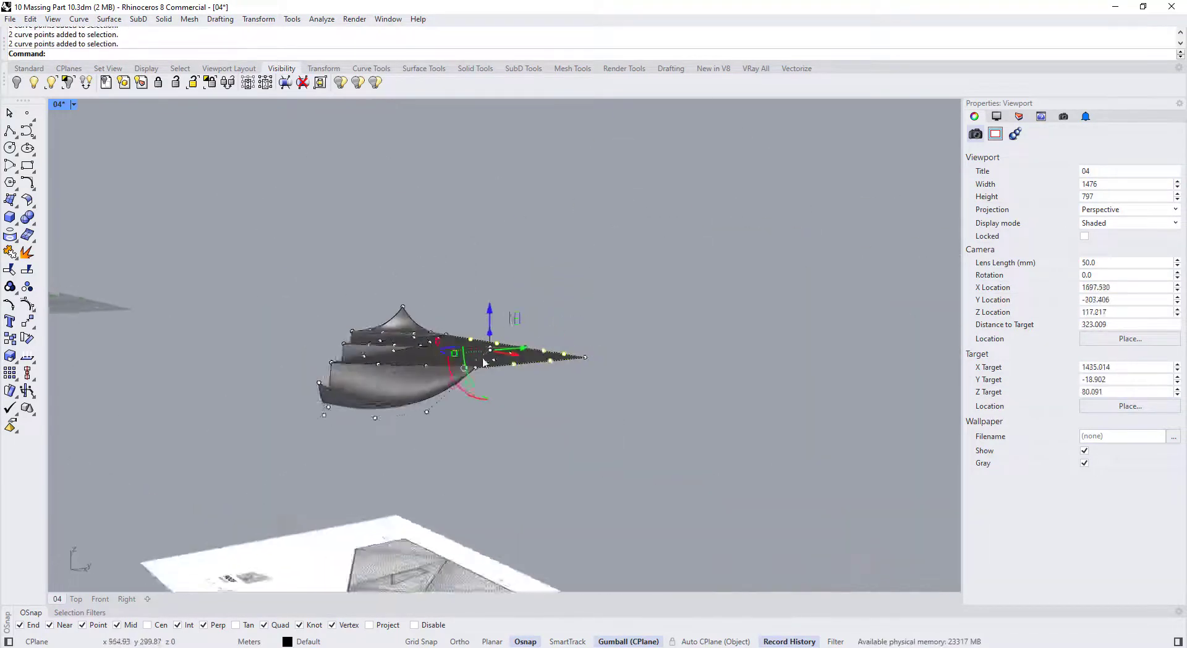
scroll(479, 340, "up", 6)
left_click_drag(506, 321, 506, 355)
scroll(504, 359, "down", 2)
right_click_drag(504, 359, 525, 495)
scroll(554, 431, "down", 2)
scroll(556, 396, "up", 3)
Window-select curve points across the roof, removing and adding individual points
left_click_drag(578, 408, 729, 494)
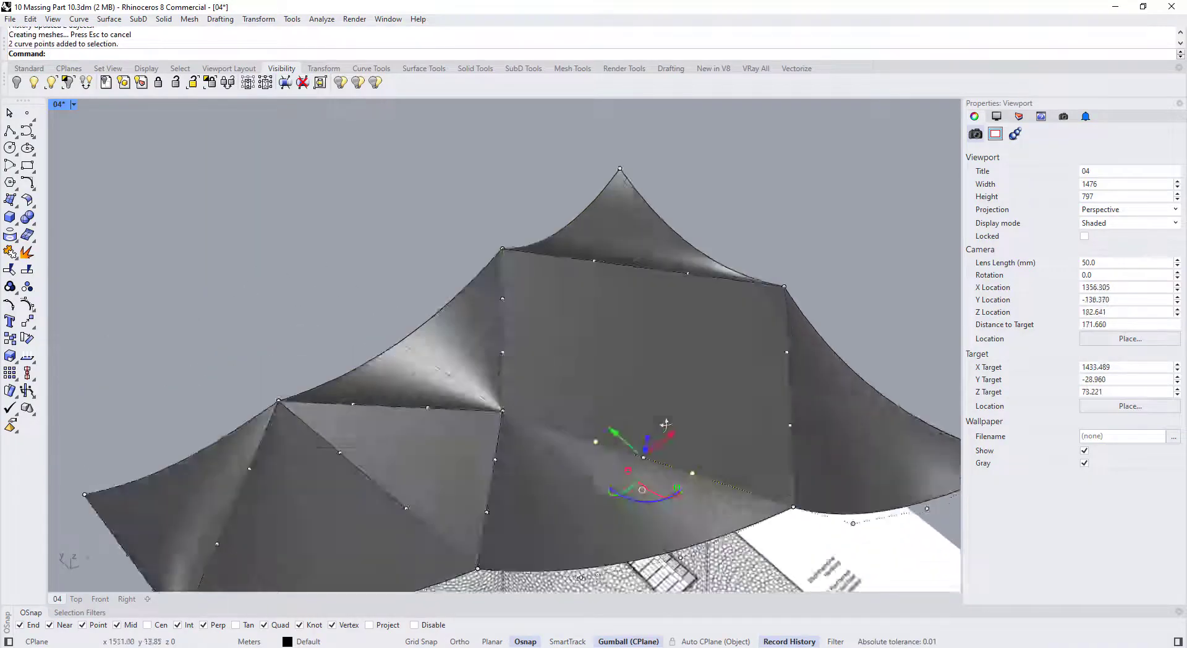
left_click_drag(557, 222, 736, 293, "shift")
right_click_drag(522, 296, 643, 297)
scroll(687, 301, "up", 2)
left_click_drag(646, 256, 706, 322, "ctrl")
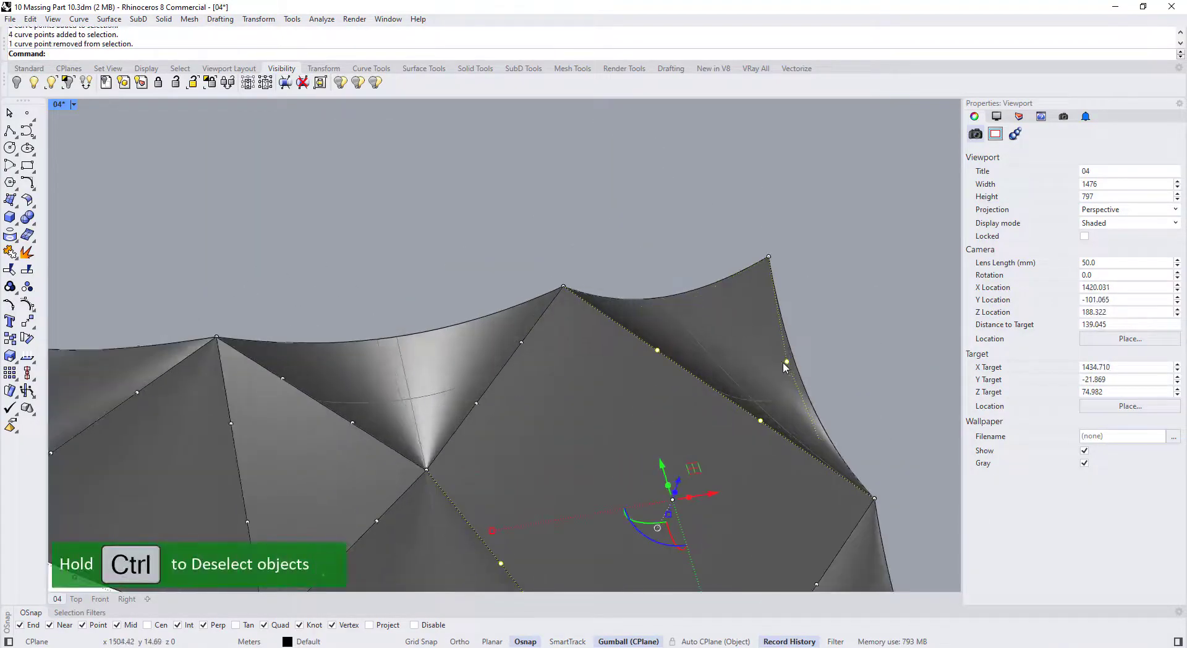
left_click(785, 363, "ctrl")
scroll(699, 303, "down", 2)
left_click(518, 343, "shift")
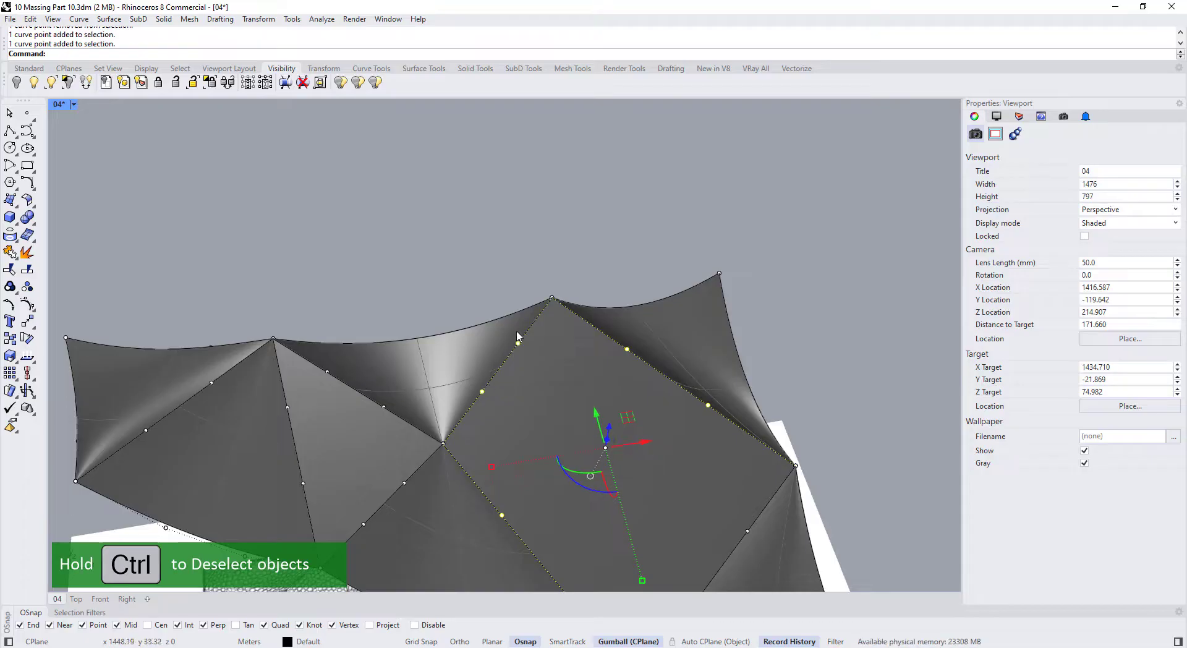
scroll(518, 347, "down", 6)
right_click_drag(500, 352, 621, 357)
scroll(662, 401, "up", 3)
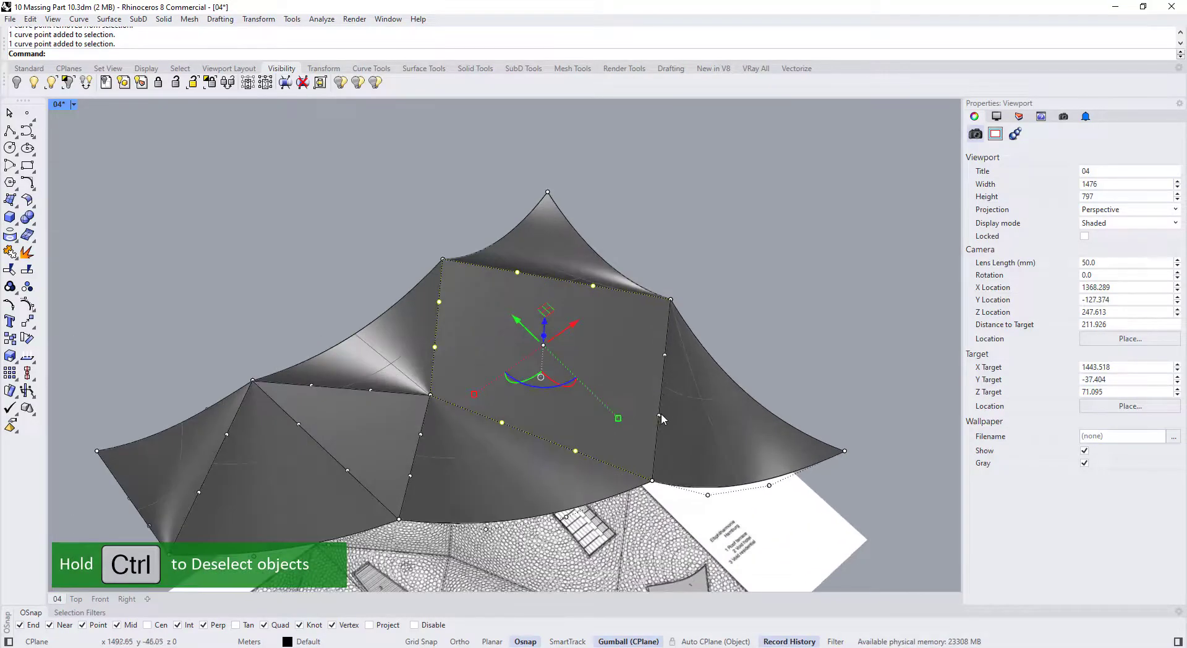
Add right- and left-edge curve points to the selection and lower them to deepen the waves
left_click(663, 362, "shift")
left_click(702, 392)
scroll(643, 346, "down", 2)
right_click_drag(630, 348, 566, 309)
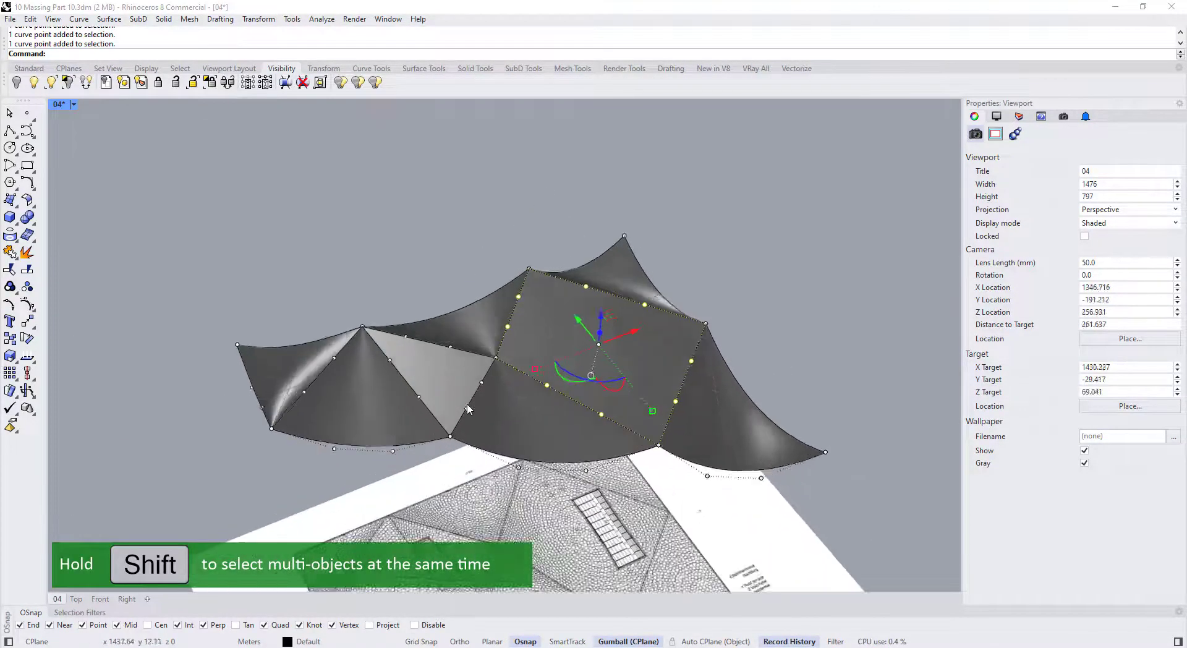
scroll(475, 403, "up", 4)
left_click(467, 411, "shift")
left_click(489, 372, "shift")
left_click(389, 392, "shift")
left_click(344, 335, "shift")
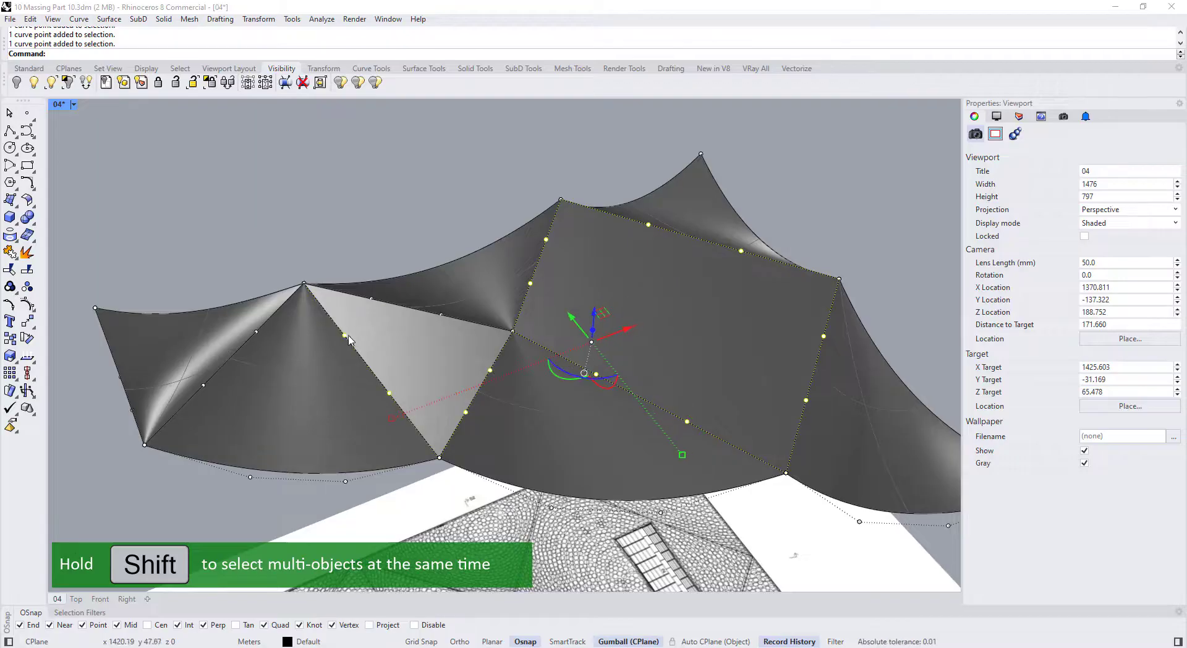
left_click(369, 303, "shift")
left_click(433, 331)
left_click(441, 316, "shift")
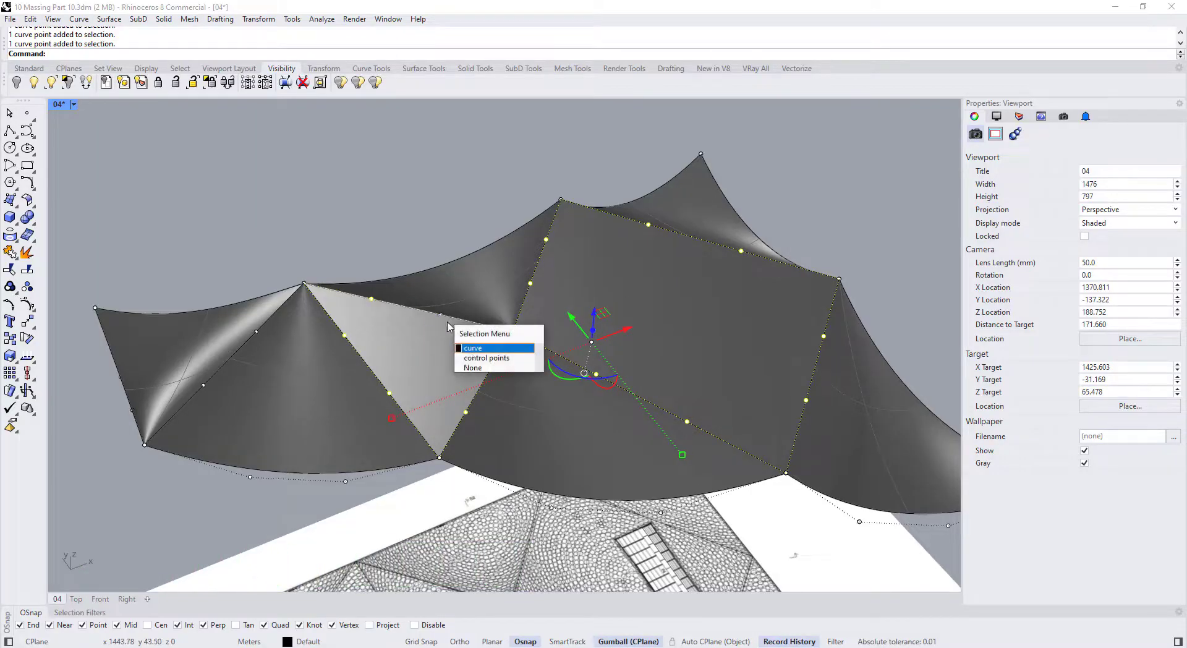
left_click(473, 358)
right_click_drag(473, 360, 492, 272)
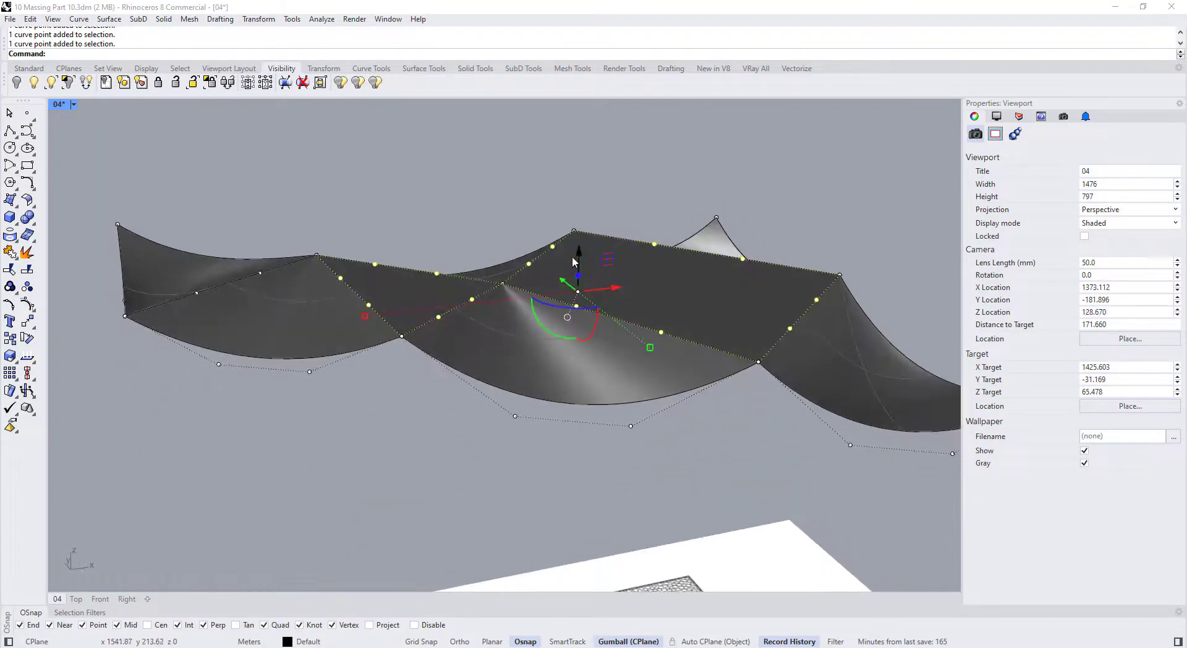
left_click_drag(573, 290, 572, 298)
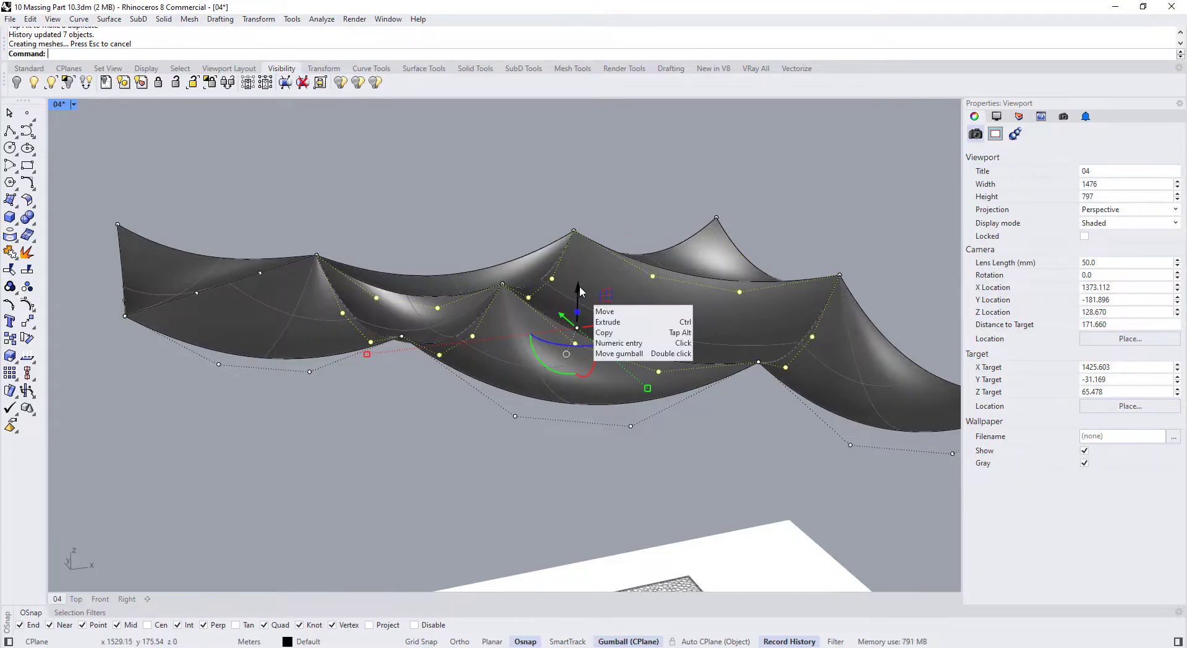
Clear the point selection and select the curve along the front roof edge
scroll(579, 291, "down", 4)
right_click_drag(577, 293, 498, 253)
left_click(490, 380)
scroll(452, 354, "down", 2)
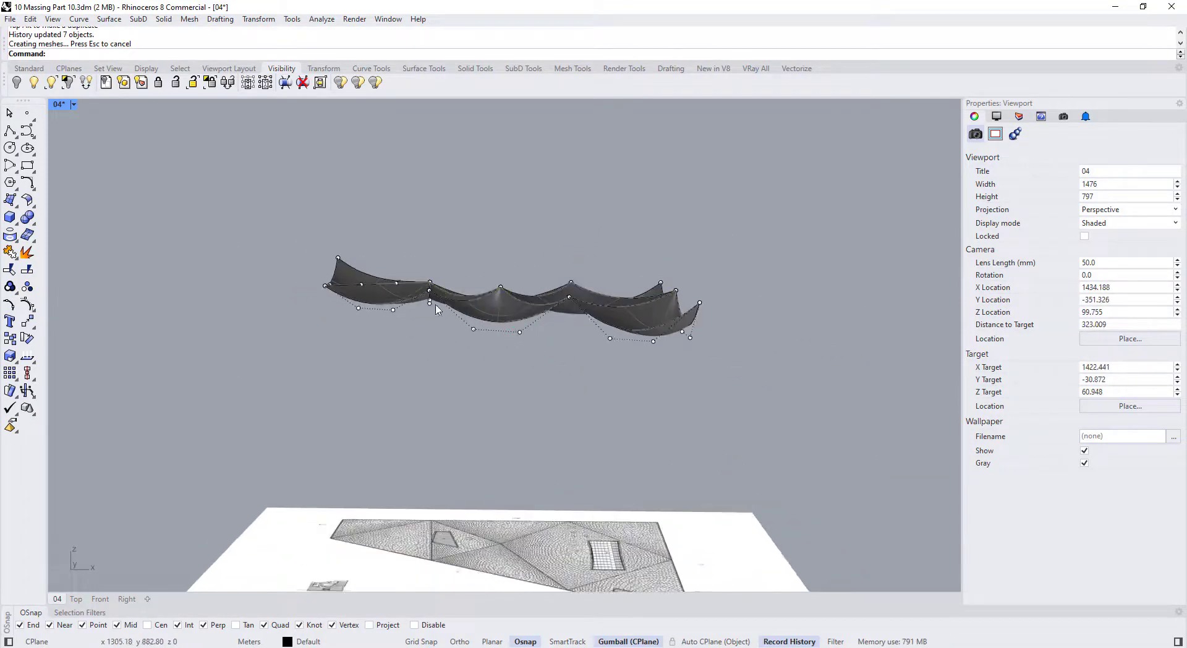
right_click_drag(436, 310, 465, 283)
scroll(455, 303, "down", 4)
scroll(476, 303, "up", 4)
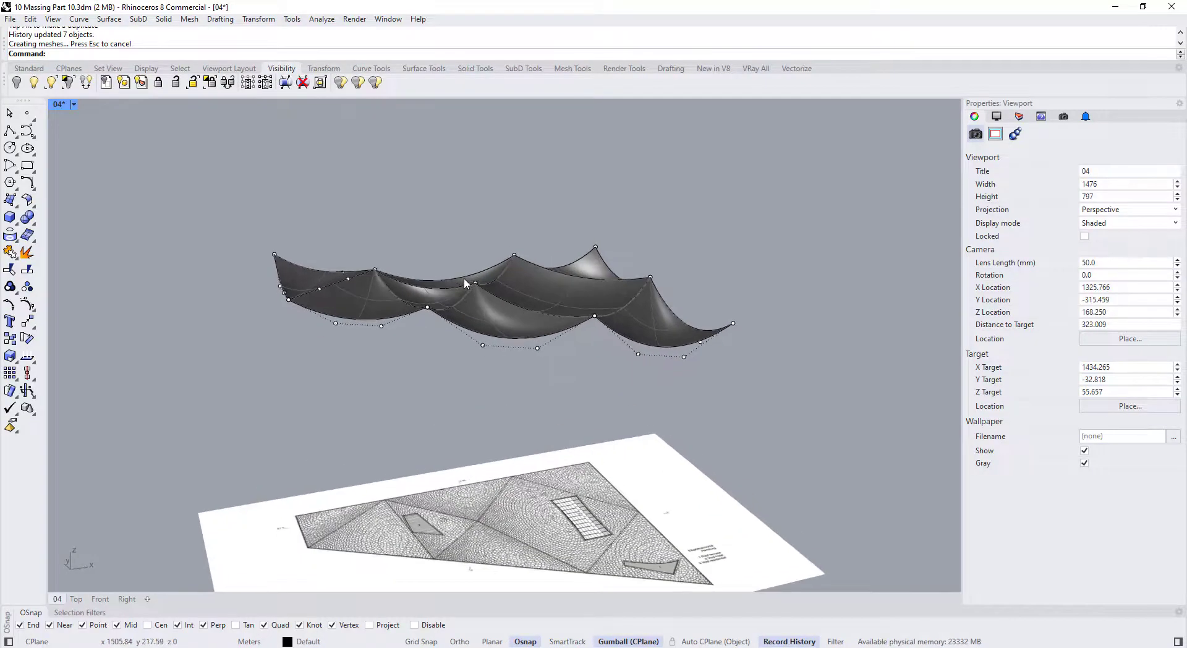
left_click(460, 327)
Draw a vertical polyline down from the roof's left corner toward the site plan
key("Escape")
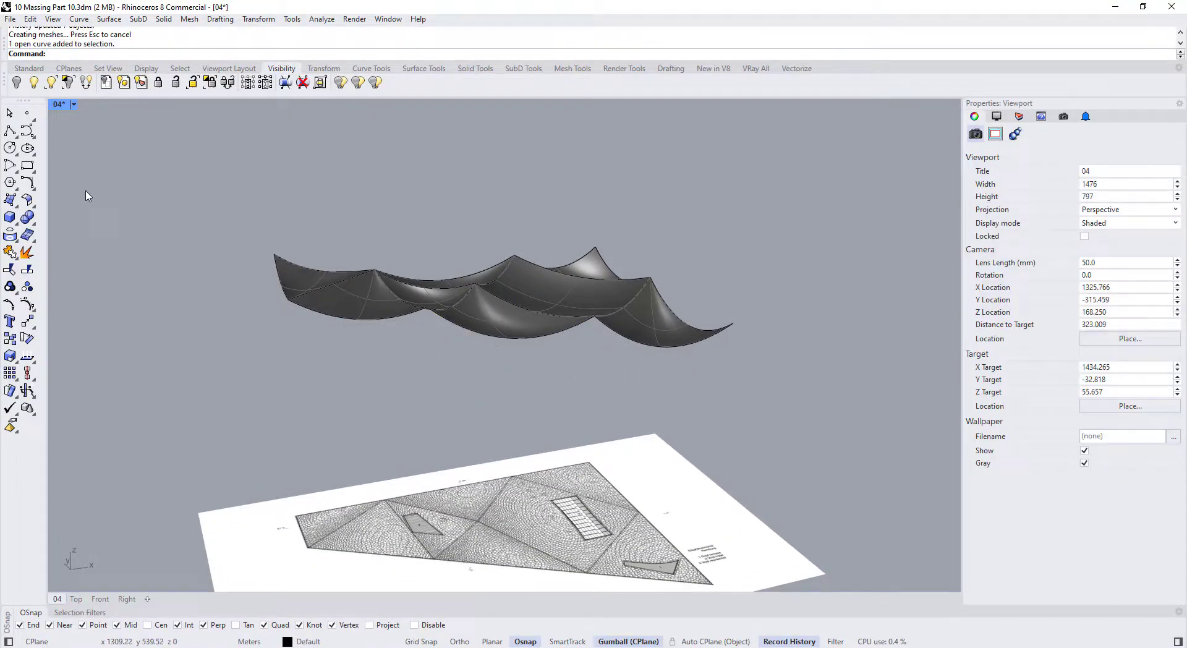
left_click(10, 130)
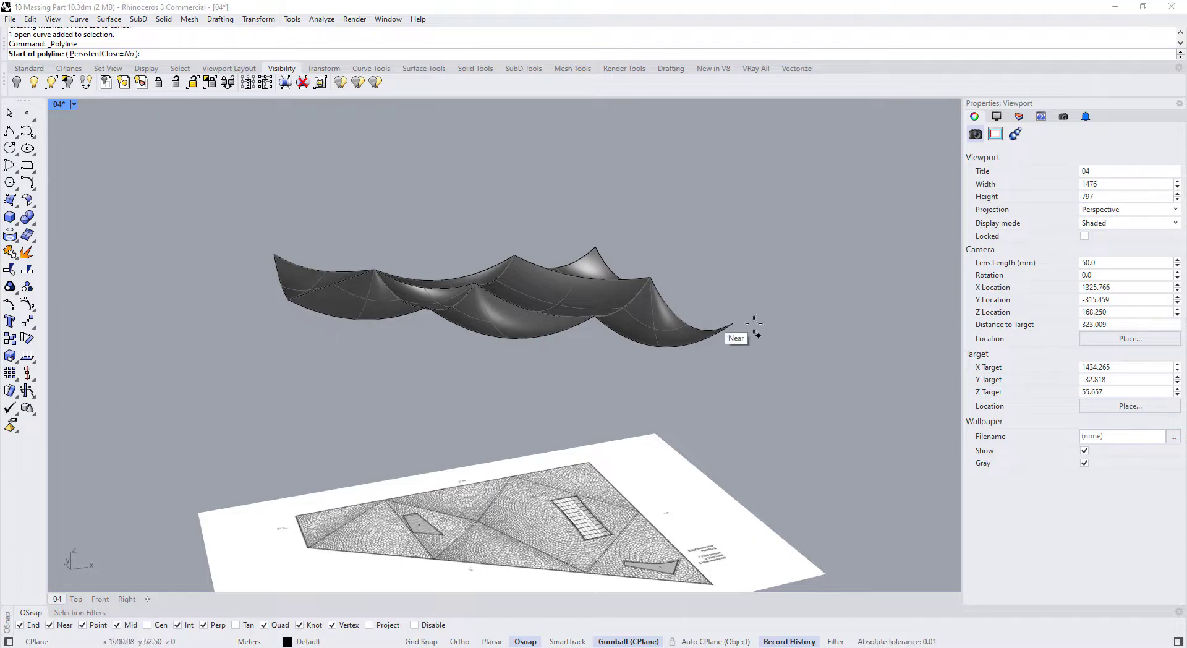
right_click_drag(754, 324, 598, 329)
right_click_drag(684, 306, 400, 302)
left_click(406, 321)
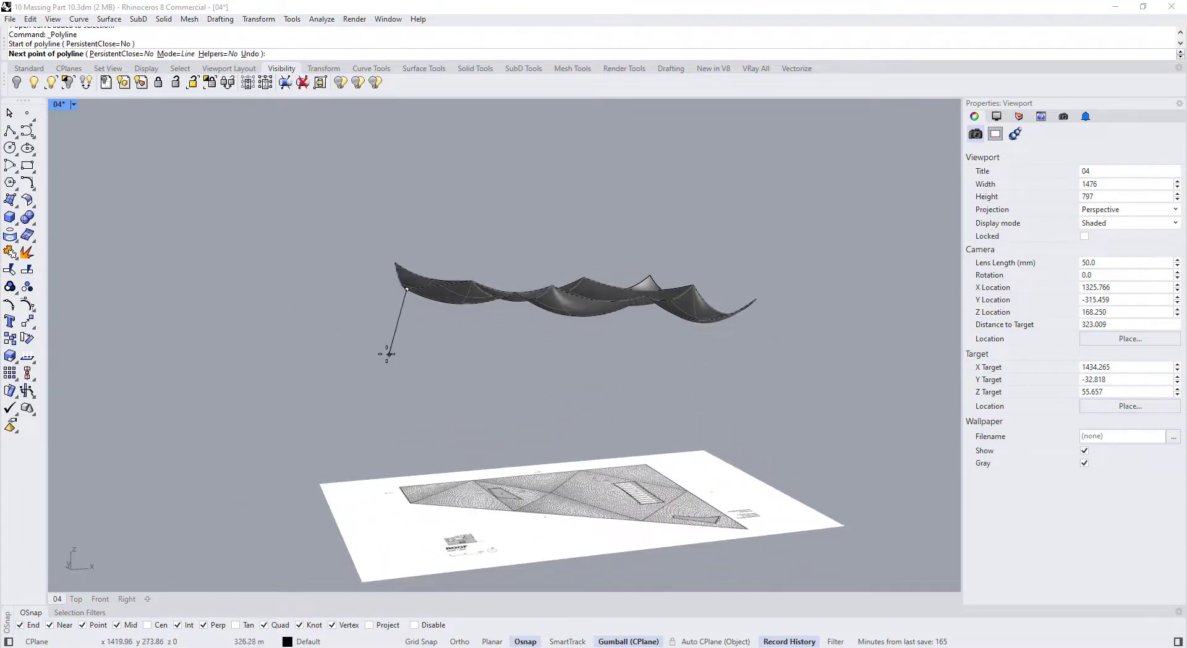
right_click_drag(403, 194, 496, 203)
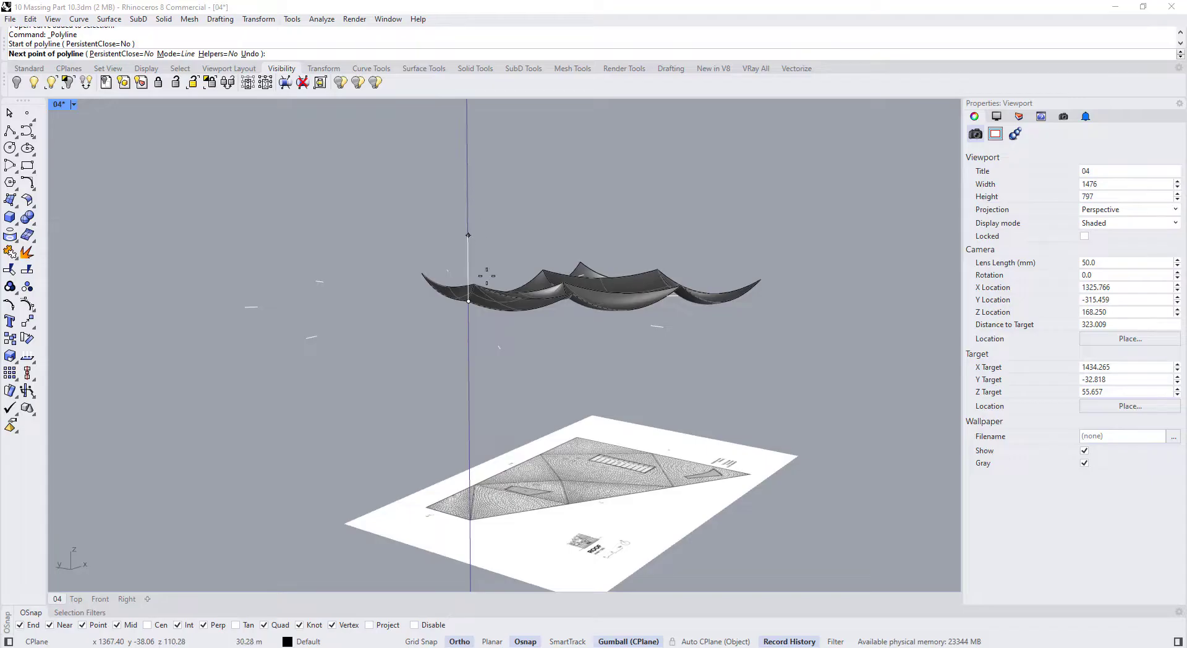
right_click_drag(487, 276, 380, 374)
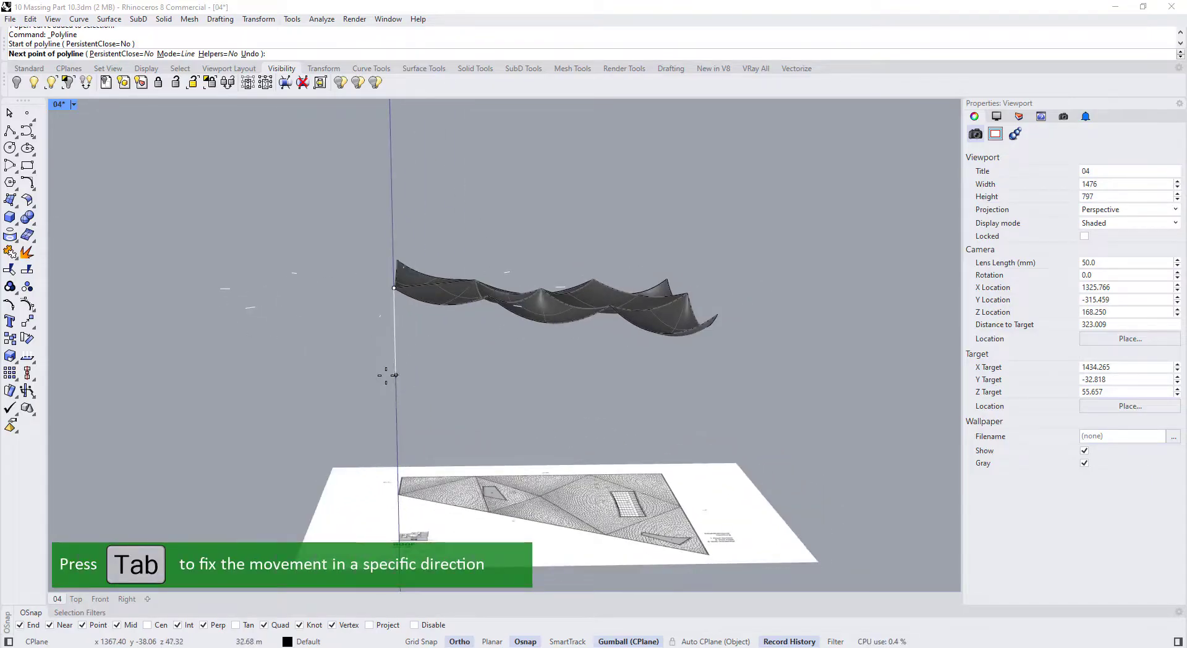
right_click_drag(409, 410, 456, 415)
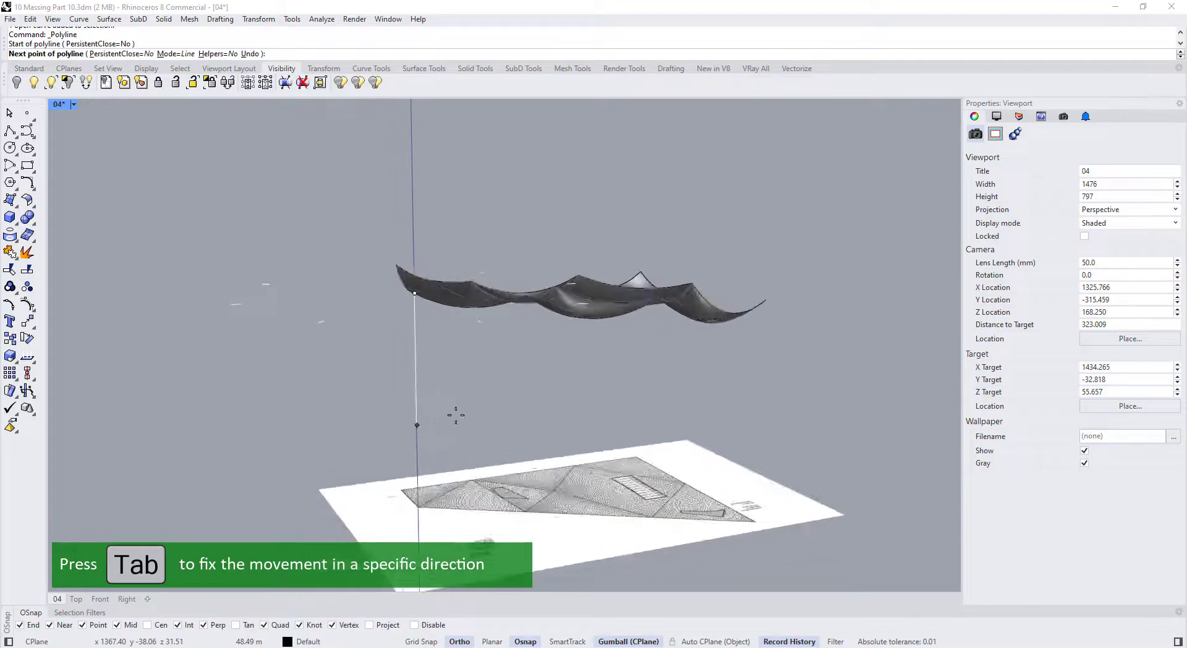
left_click(429, 443)
key("Return")
right_click_drag(430, 442, 402, 398)
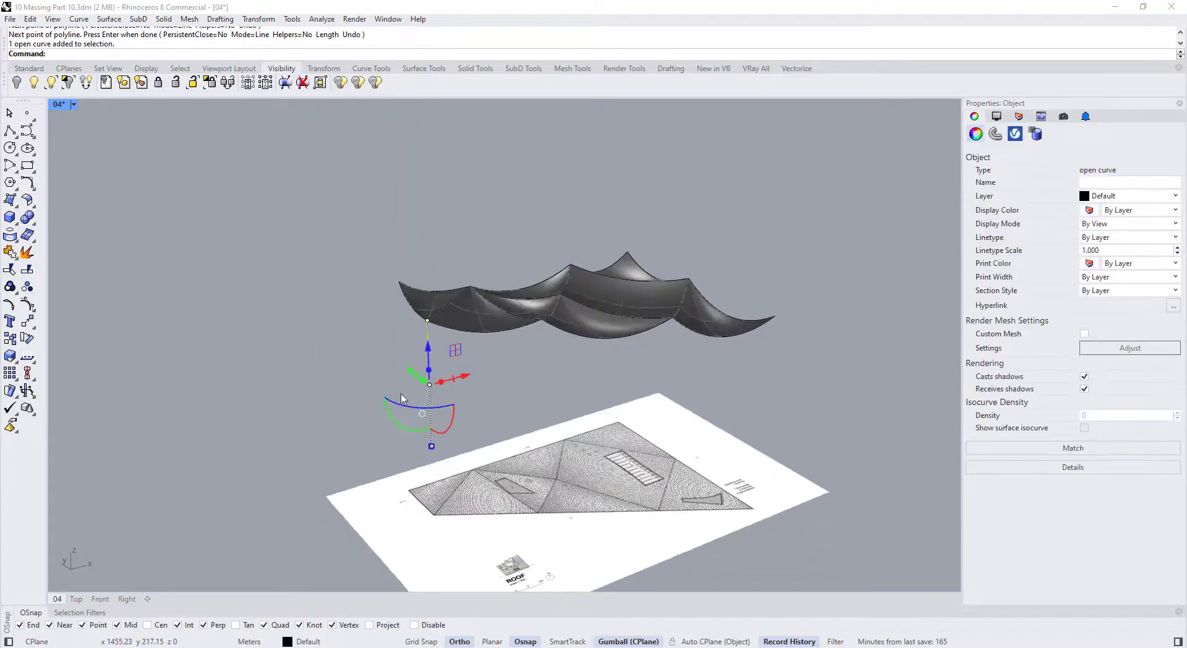
Copy the vertical line from its top to the roof's other corners
left_click(10, 338)
scroll(507, 318, "up", 5)
left_click(324, 324)
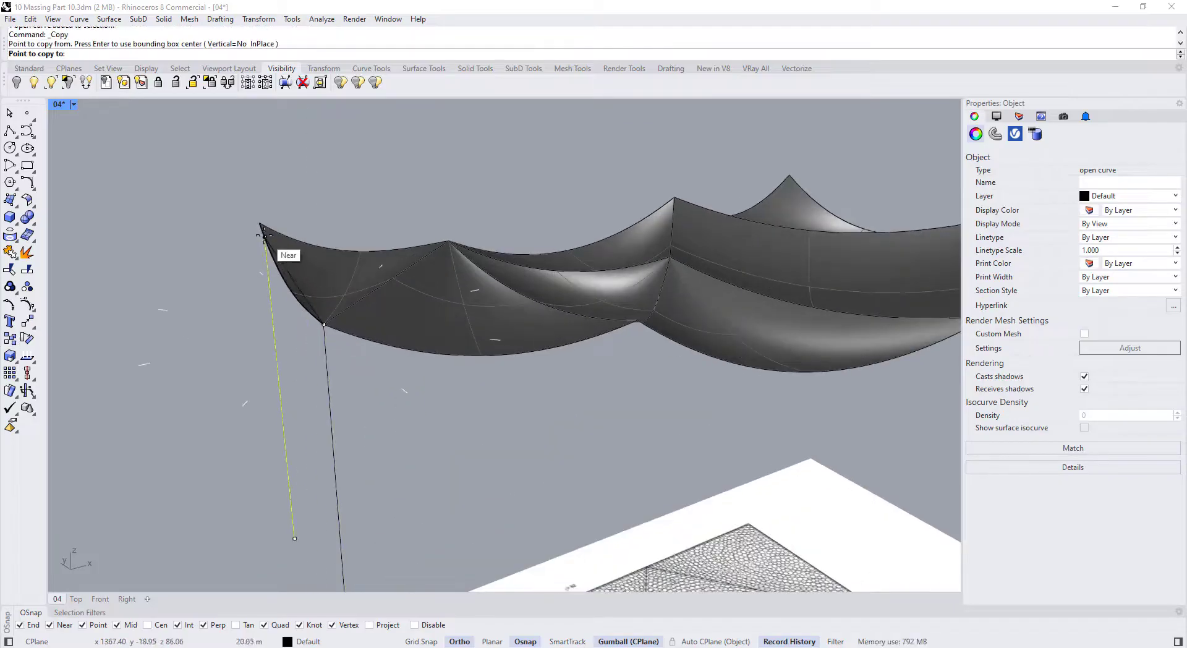
scroll(262, 232, "down", 5)
left_click(736, 274)
right_click_drag(736, 276, 599, 411)
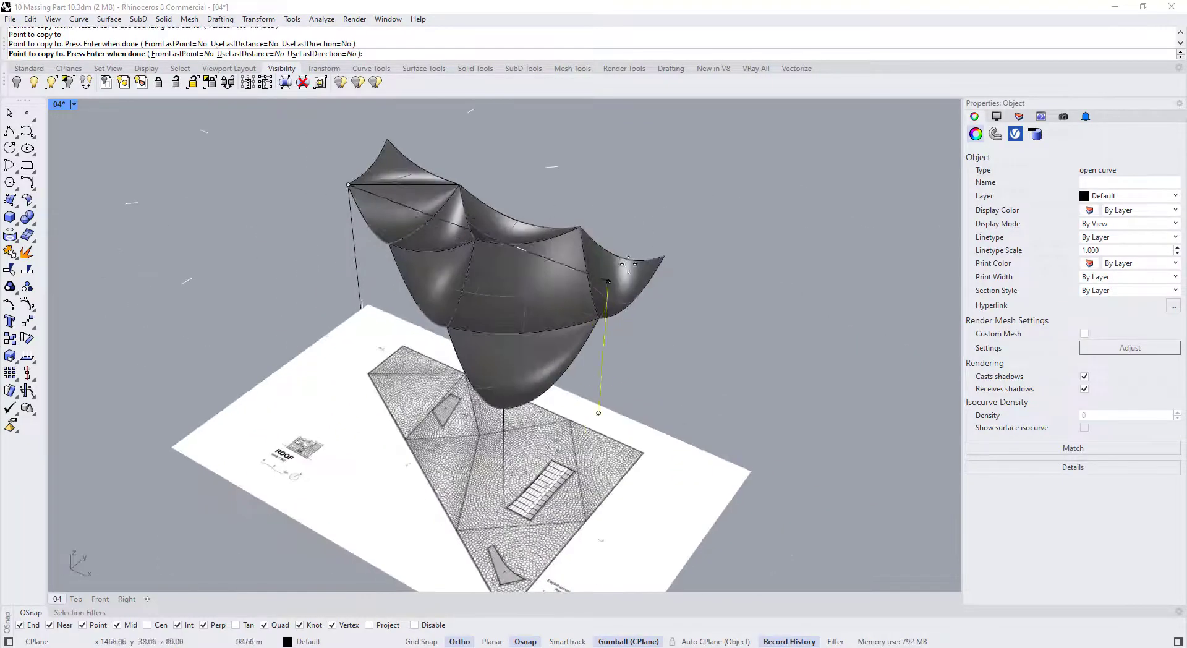
left_click(661, 257)
key("Return")
scroll(665, 269, "down", 5)
left_click(712, 278)
Select the four vertical lines, show their control points, and pick their lower endpoints
right_click_drag(712, 278, 726, 243)
left_click_drag(699, 328, 660, 363)
key("F10")
right_click_drag(660, 363, 376, 339)
scroll(459, 315, "up", 5)
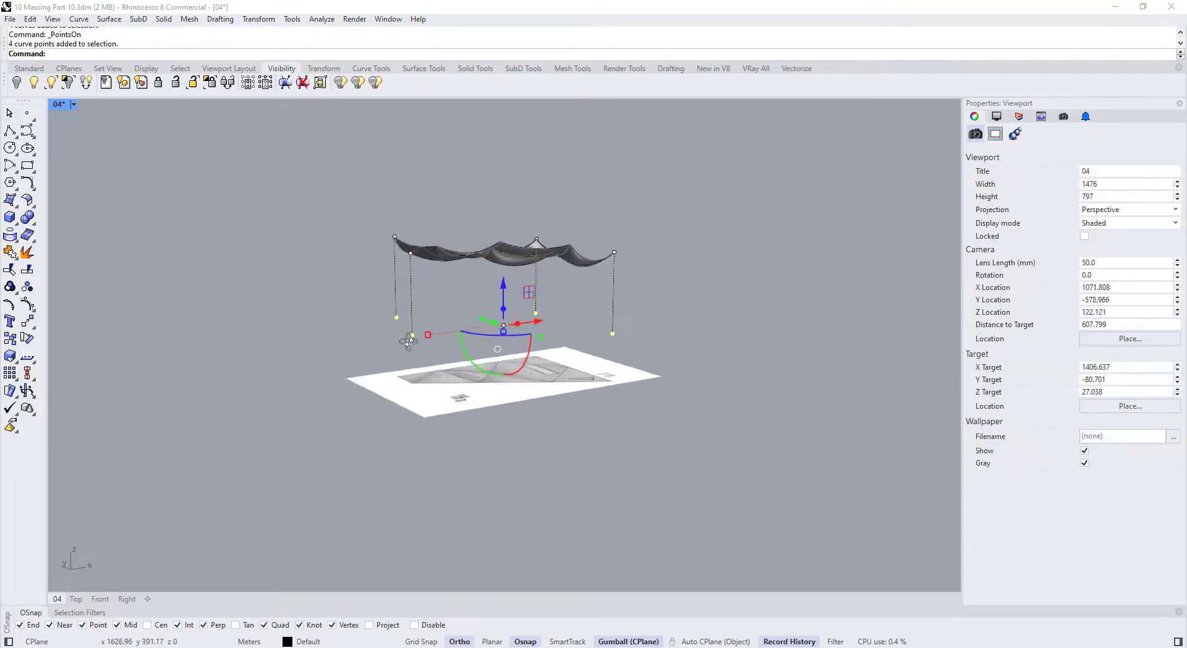
Use SetPt with Set Z only to align the four column ends to one column end's height
type("Pt")
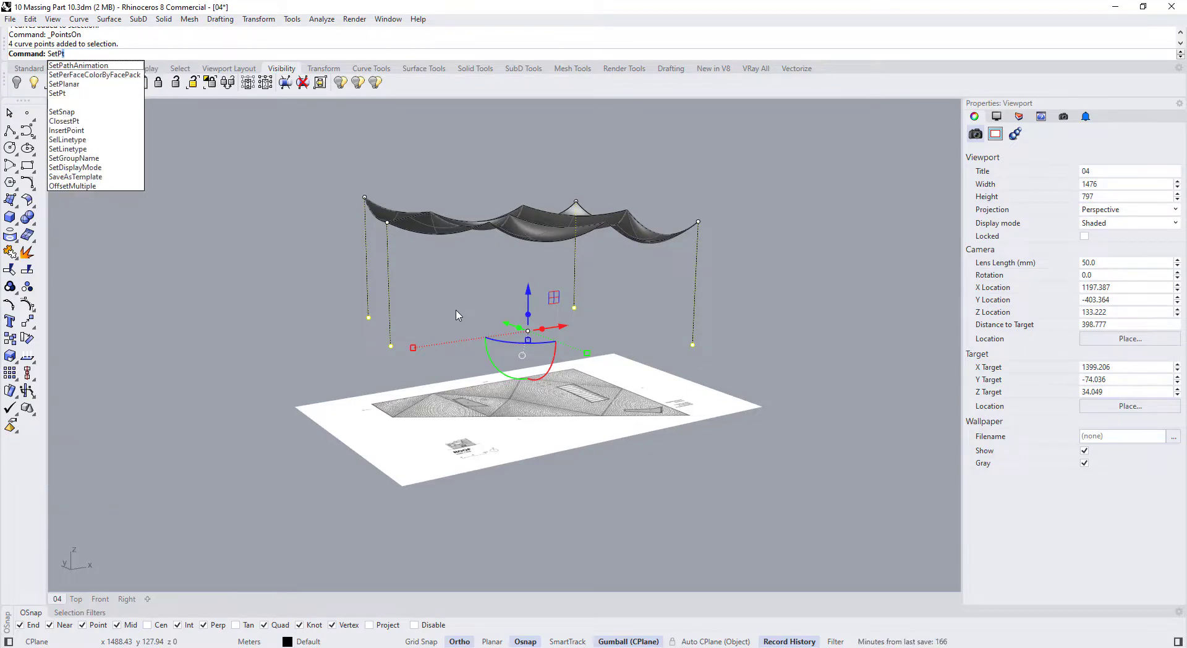
key("Return")
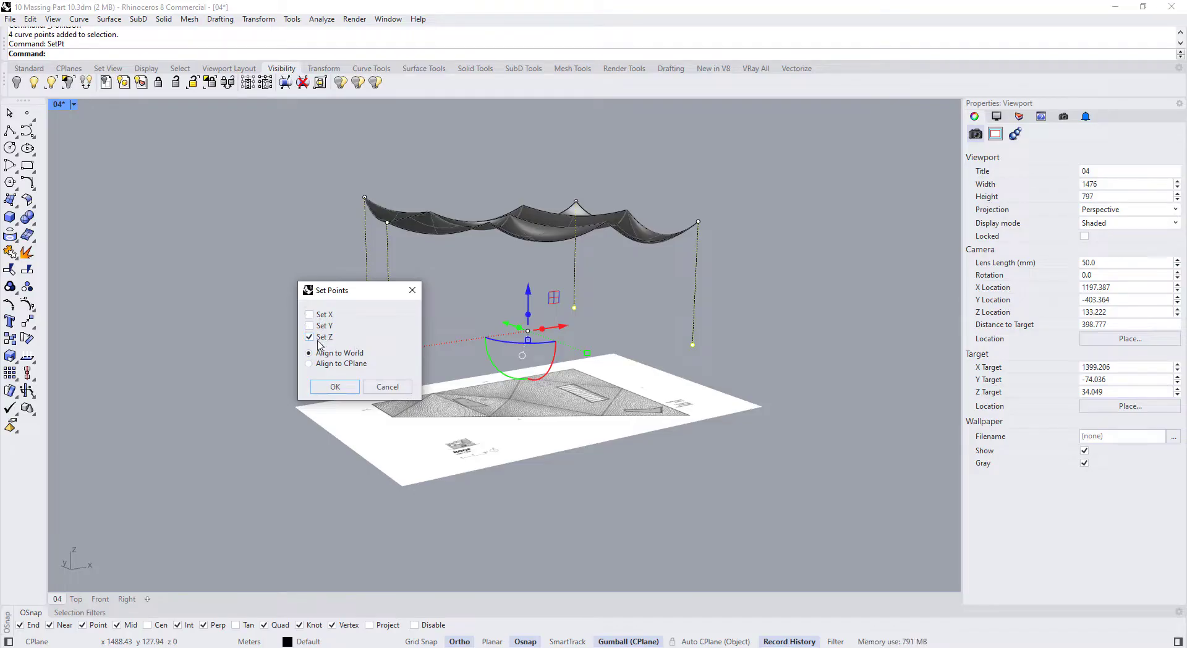
left_click(333, 388)
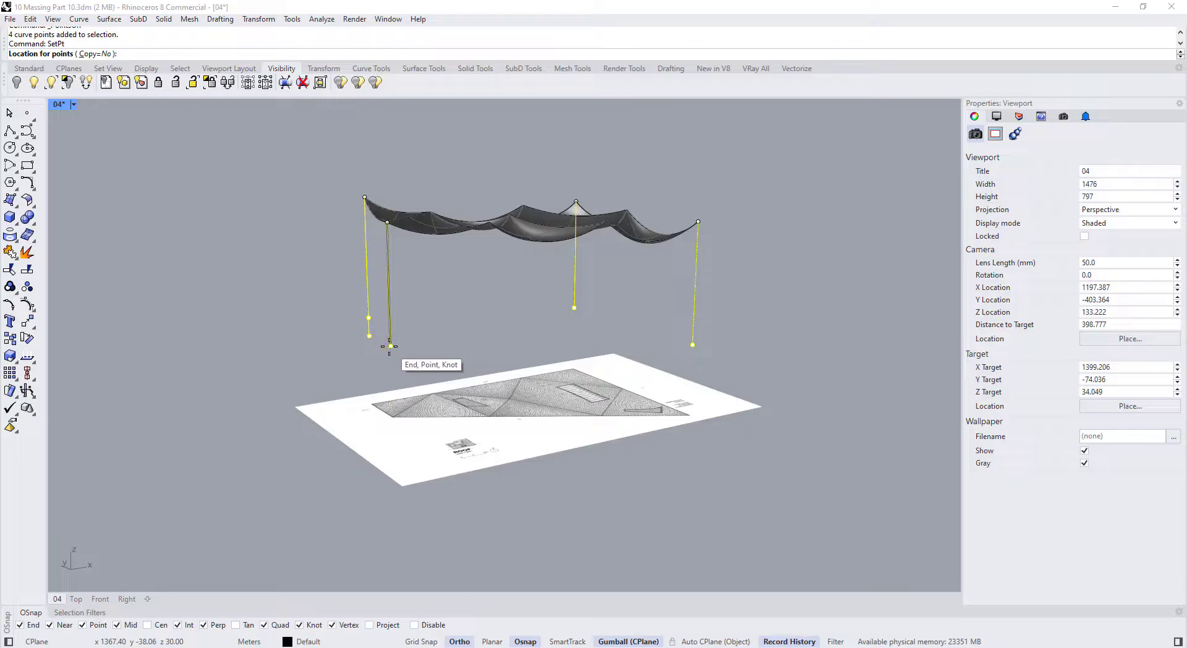
left_click(379, 350)
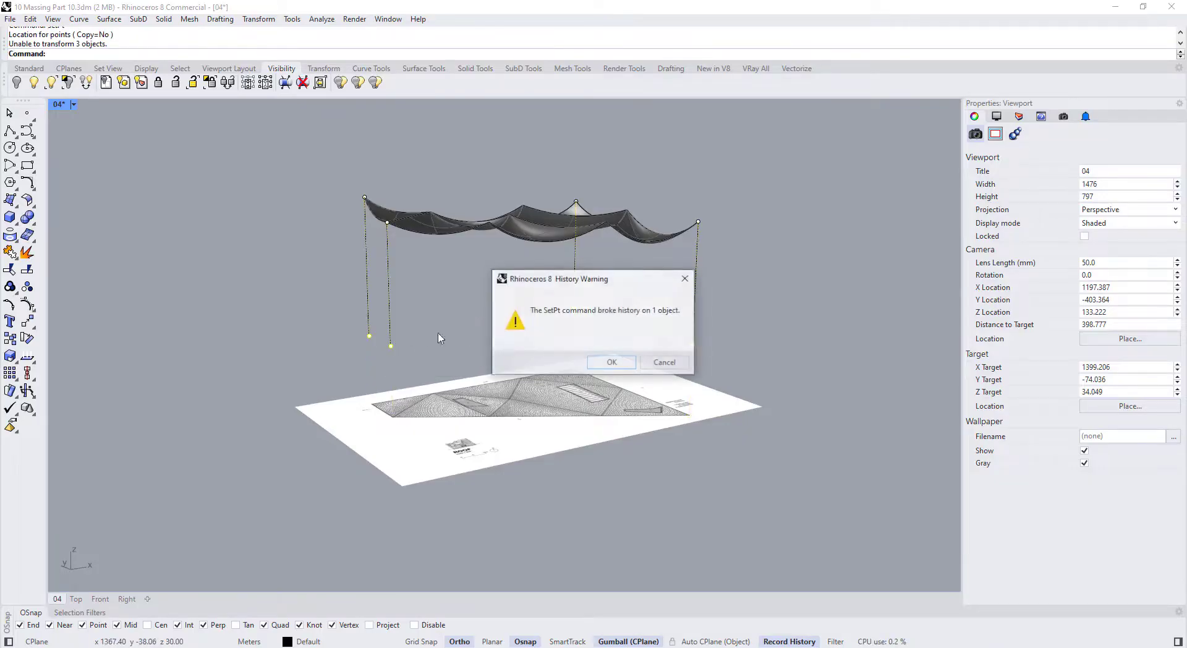
left_click(597, 366)
right_click_drag(765, 339, 725, 352)
Draw a polyline joining the column ends along the top of the space
left_click(10, 131)
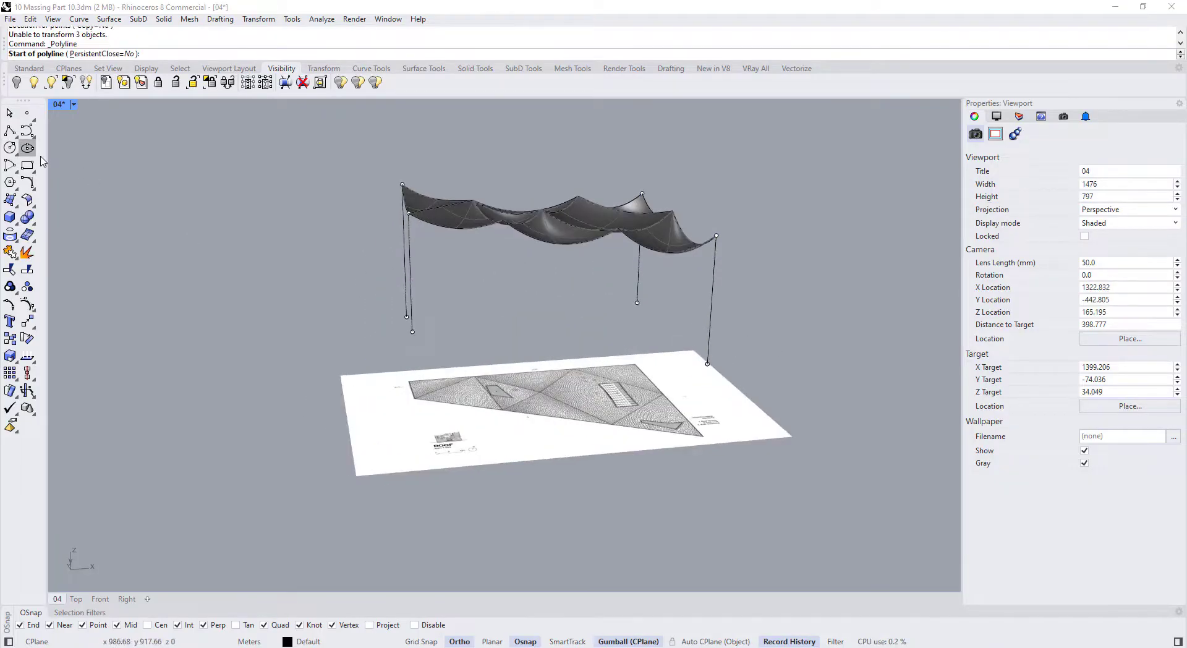
left_click(707, 364)
left_click(411, 331)
right_click_drag(412, 332, 361, 349)
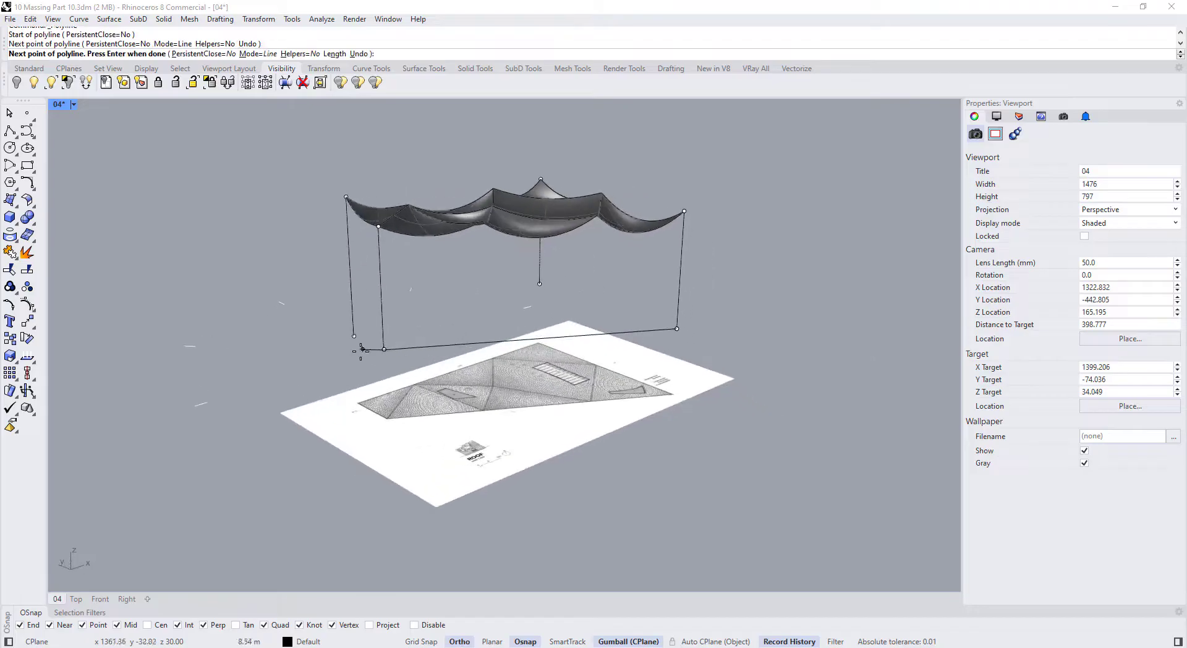
right_click(355, 343)
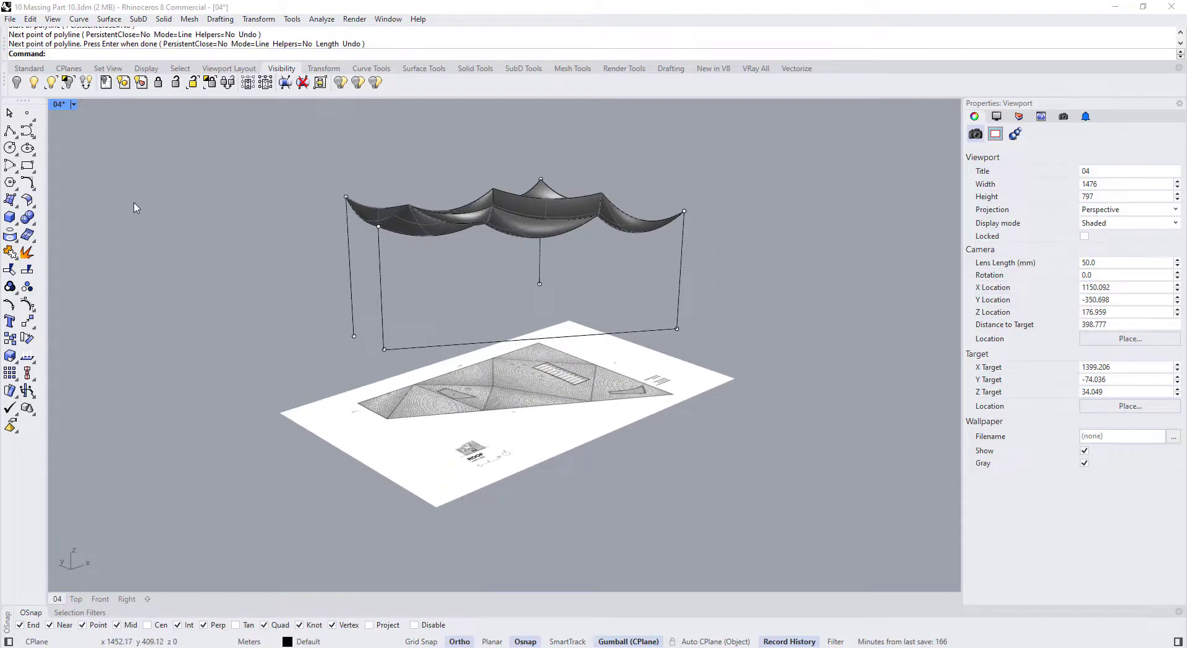
Draw three single lines between the remaining column ends to complete the wall outlines
left_click(11, 132)
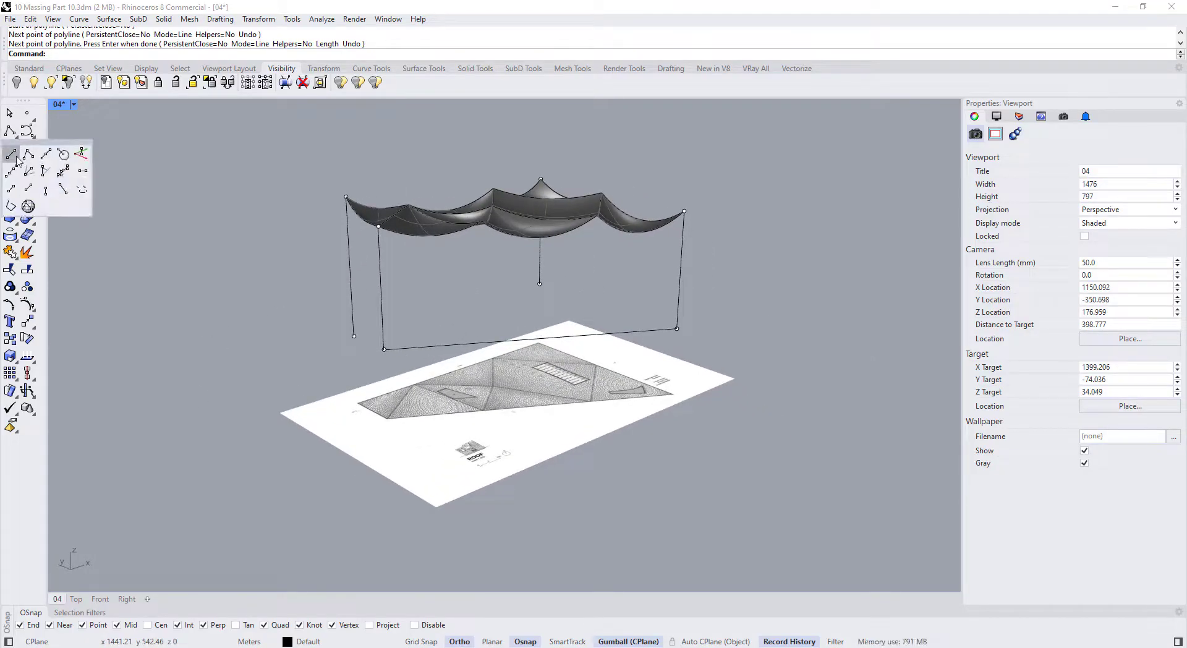
left_click(11, 153)
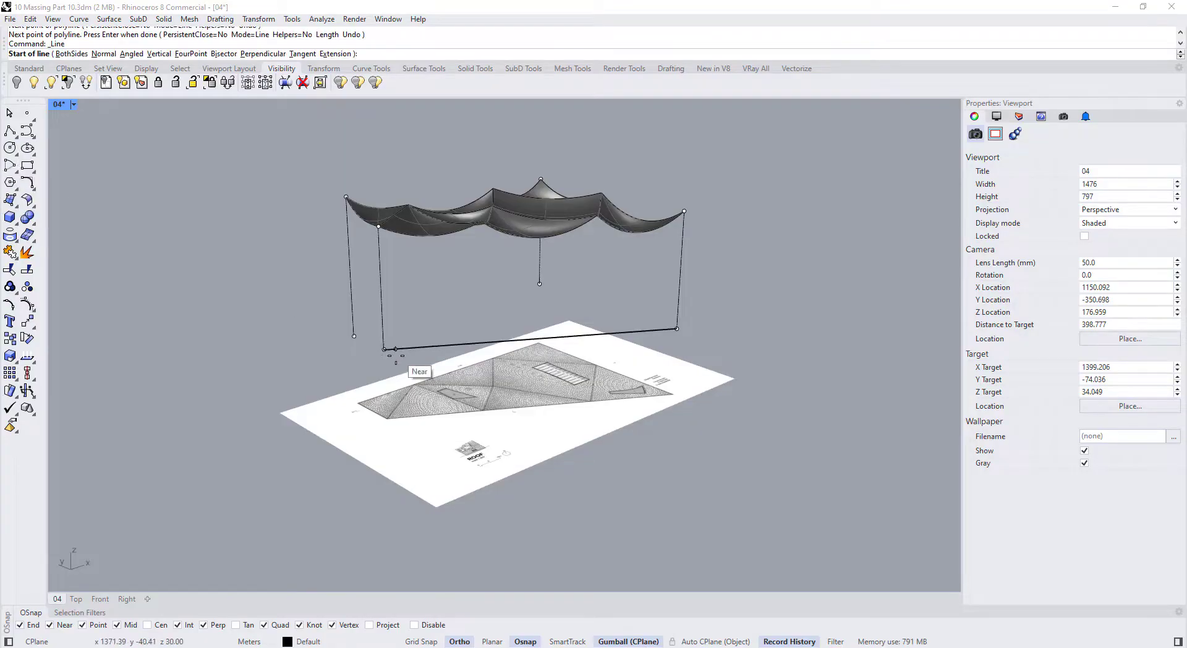
left_click(384, 349)
left_click(353, 336)
right_click(348, 339)
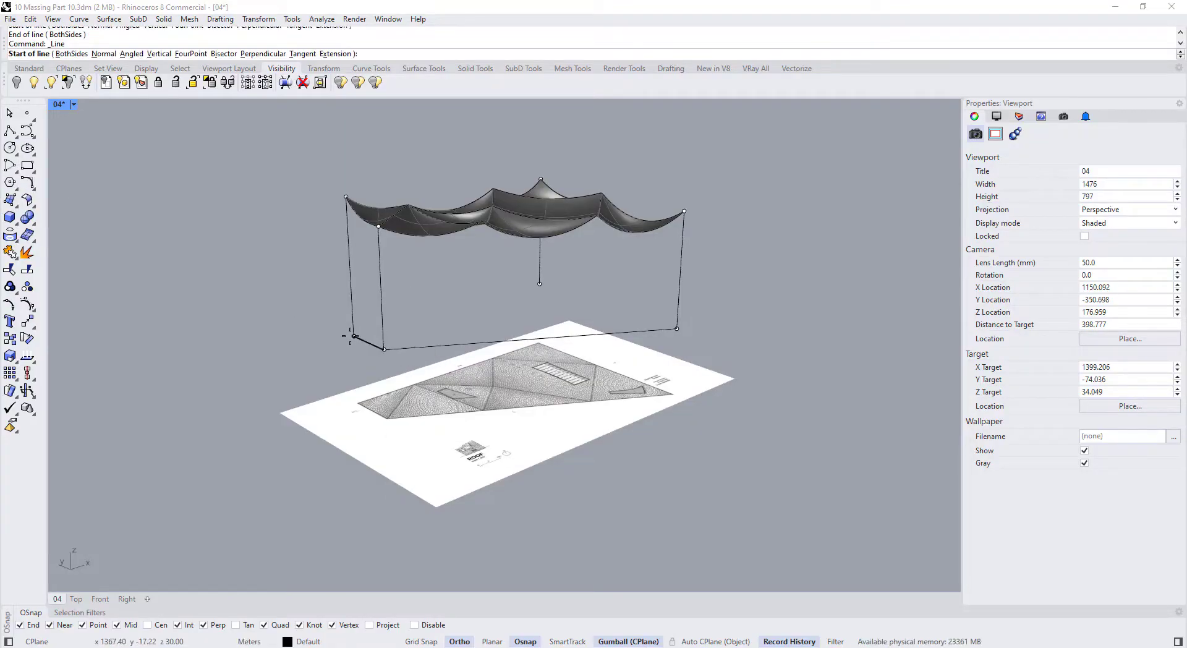
left_click(354, 335)
left_click(539, 284)
right_click(538, 294)
left_click(540, 284)
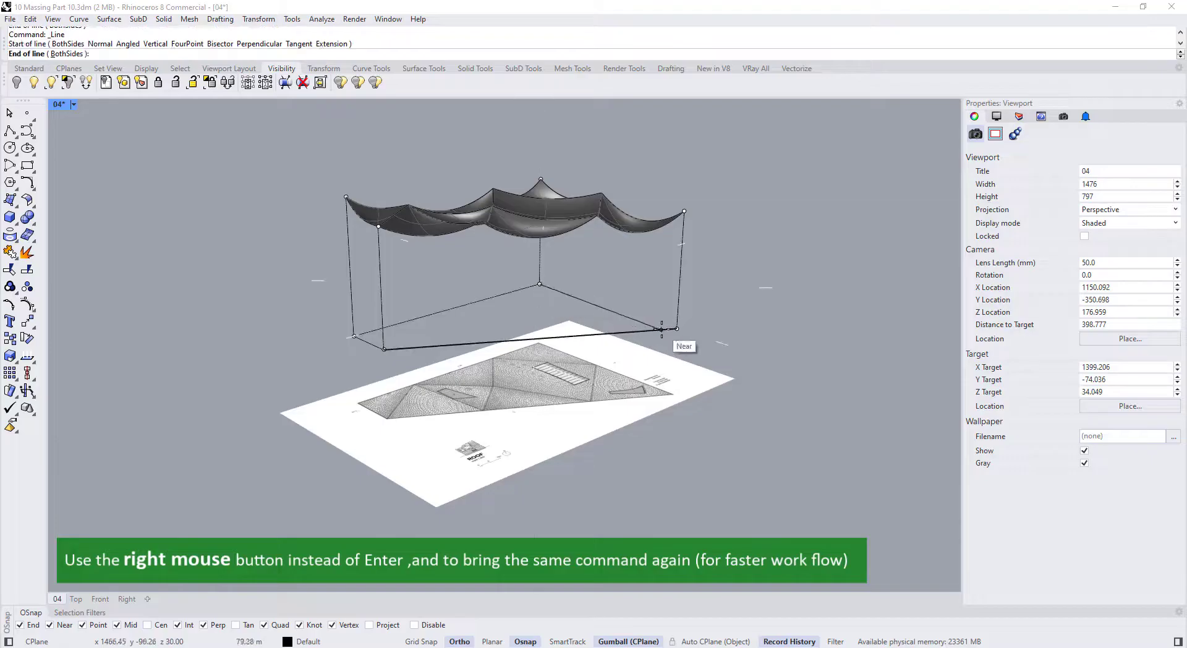
left_click(676, 329)
Create the first long wall and the left end wall as planar surfaces from their bounding curves
scroll(611, 316, "down", 3)
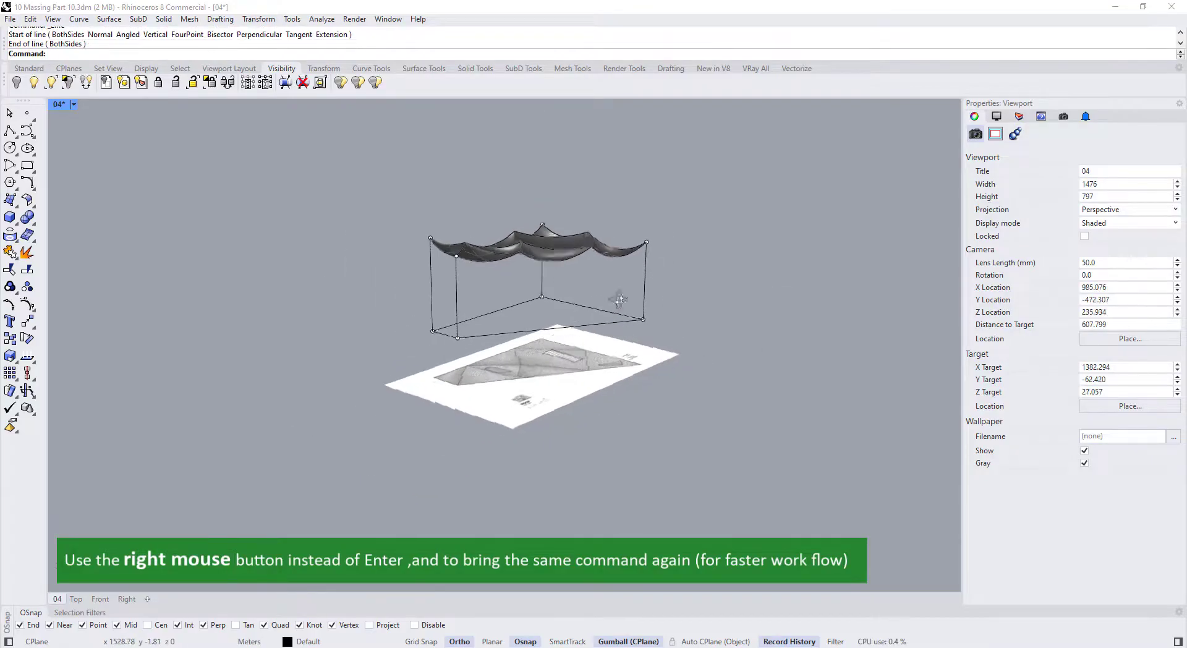
right_click_drag(611, 316, 508, 282)
scroll(472, 253, "up", 4)
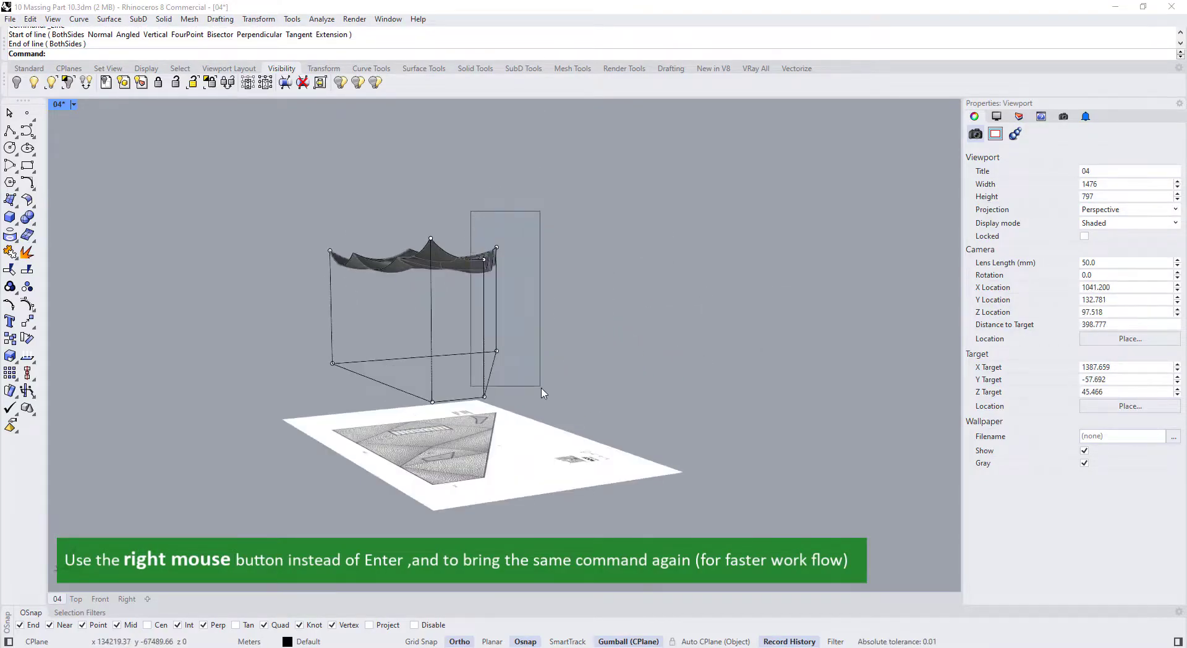
left_click_drag(541, 388, 573, 434)
right_click_drag(527, 401, 452, 395)
left_click(17, 207)
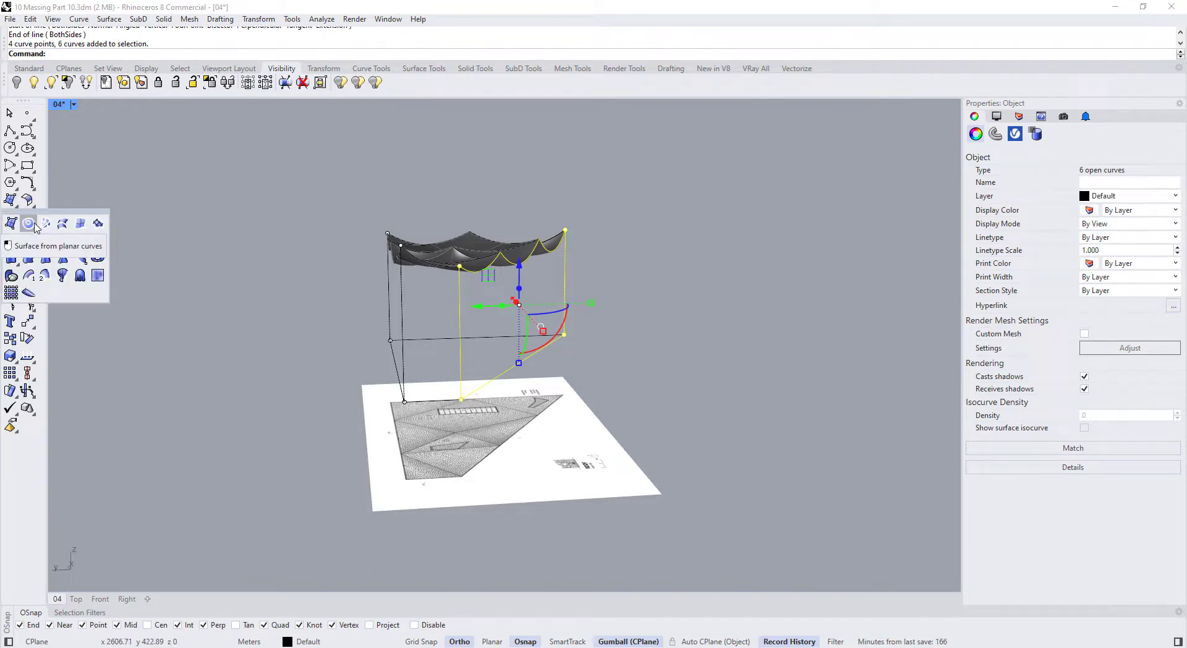
left_click(29, 224)
right_click_drag(216, 282, 384, 293)
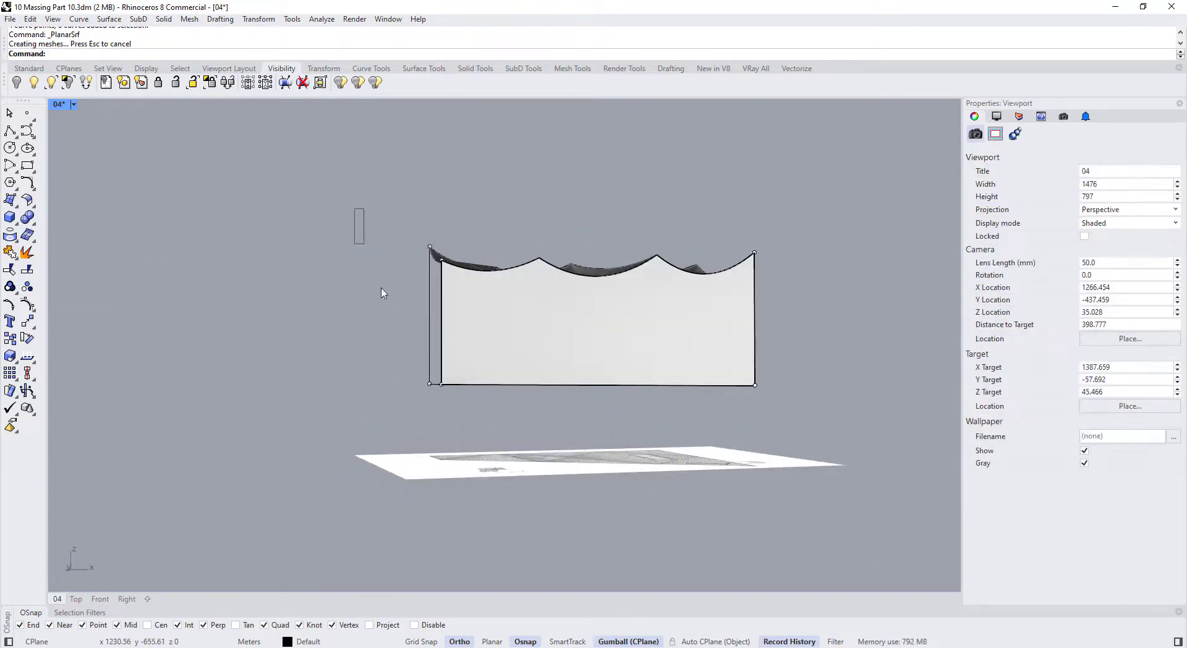
left_click_drag(409, 236, 460, 415)
right_click_drag(333, 276, 393, 234)
right_click(327, 264)
Create the remaining long wall and the other end wall as planar surfaces
left_click_drag(342, 177, 421, 400)
right_click_drag(337, 312, 460, 366)
right_click(461, 365)
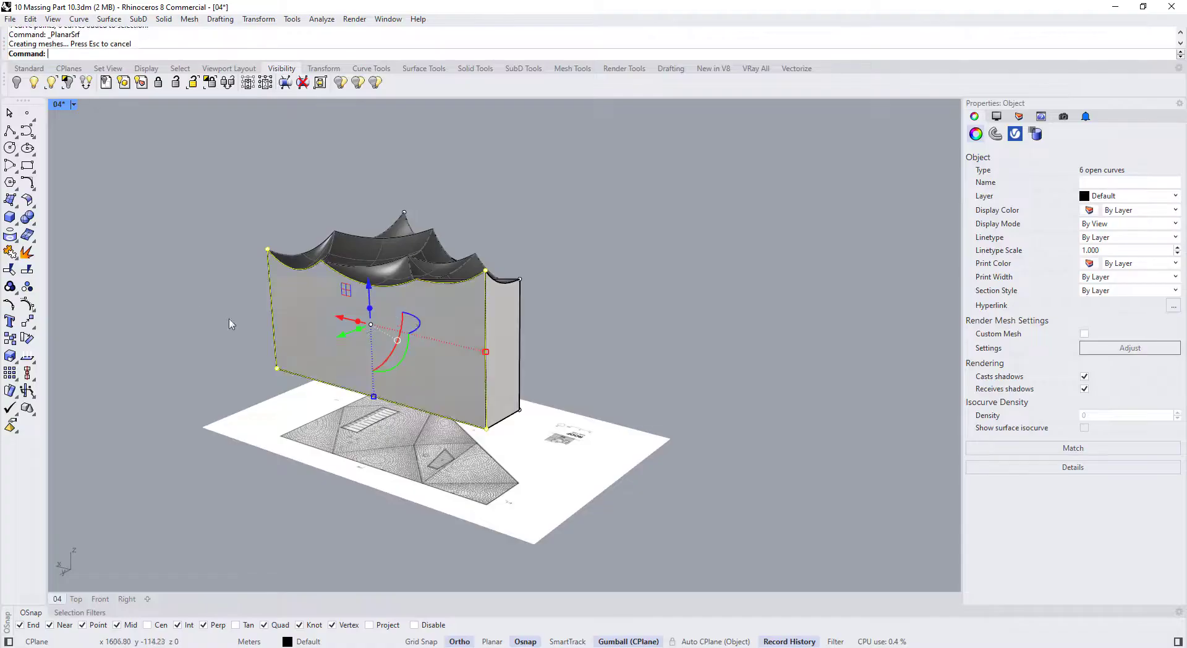
right_click_drag(197, 295, 215, 193)
left_click(244, 234)
left_click_drag(214, 188, 331, 436)
right_click_drag(93, 179, 512, 248)
right_click(137, 258)
left_click(174, 263)
Select all four wall surfaces and lock them
left_click(572, 318)
right_click_drag(574, 319, 680, 349)
left_click(408, 319, "shift")
right_click_drag(409, 319, 556, 330)
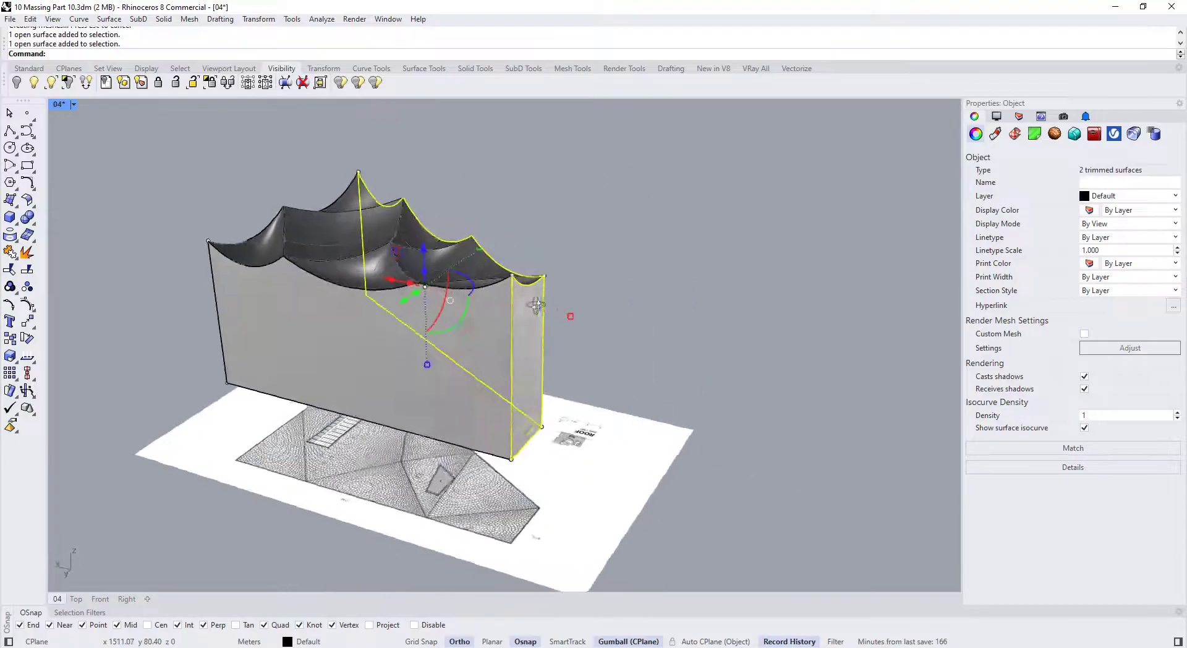
left_click(264, 350, "shift")
right_click_drag(265, 350, 360, 389)
left_click(324, 405, "shift")
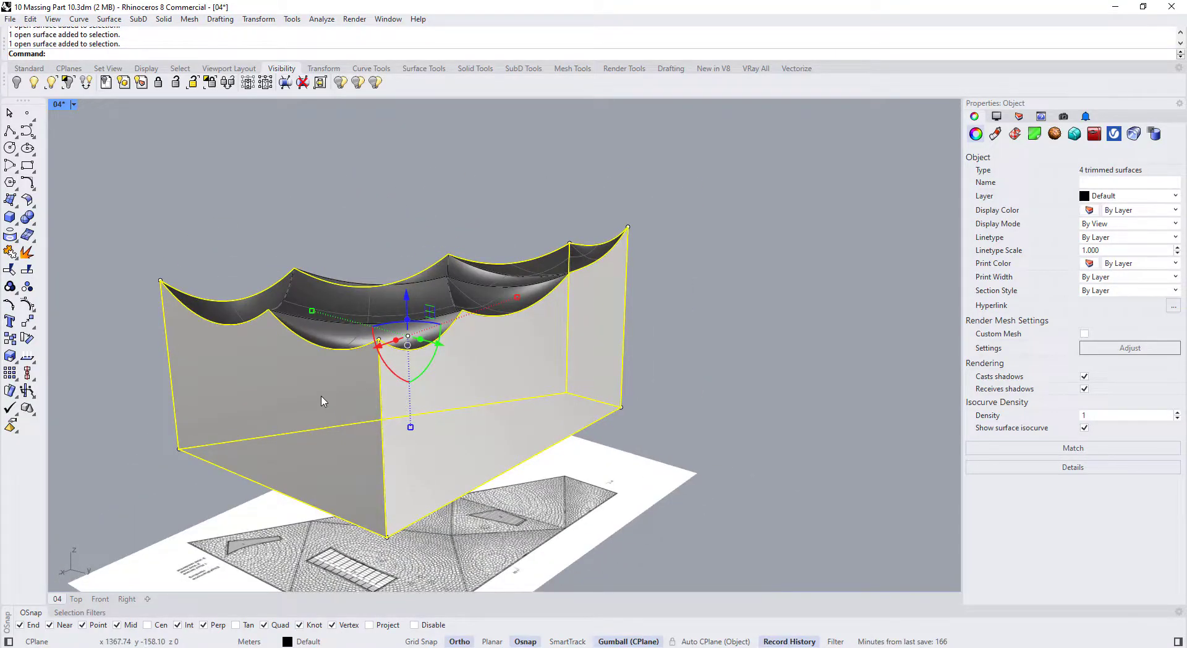
key("Return")
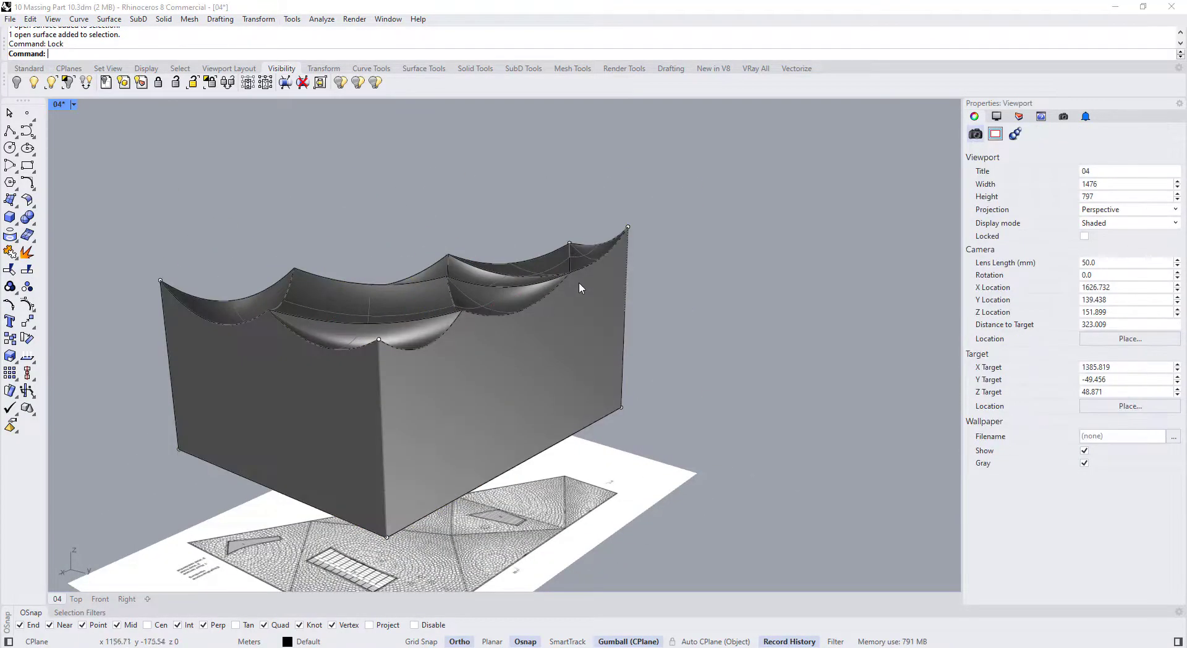
Window-select the four base outline curves and fill them with a planar floor surface
right_click_drag(579, 283, 460, 323)
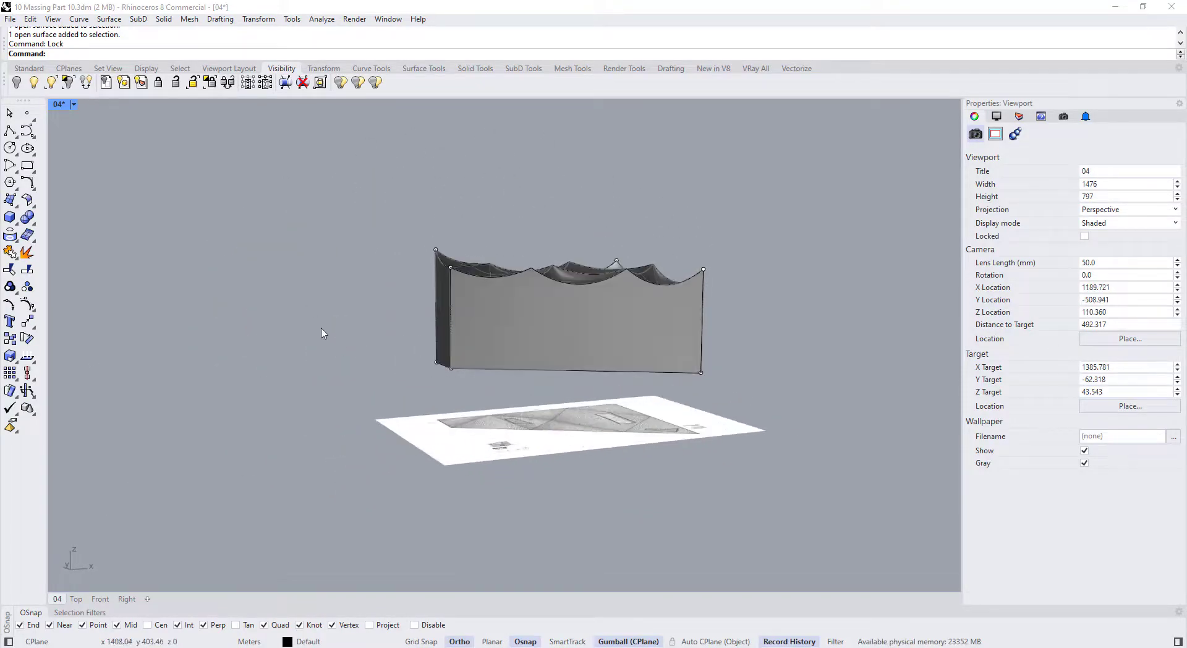
left_click_drag(324, 332, 803, 429)
left_click(424, 369)
left_click_drag(393, 337, 808, 437)
right_click_drag(491, 392, 455, 371)
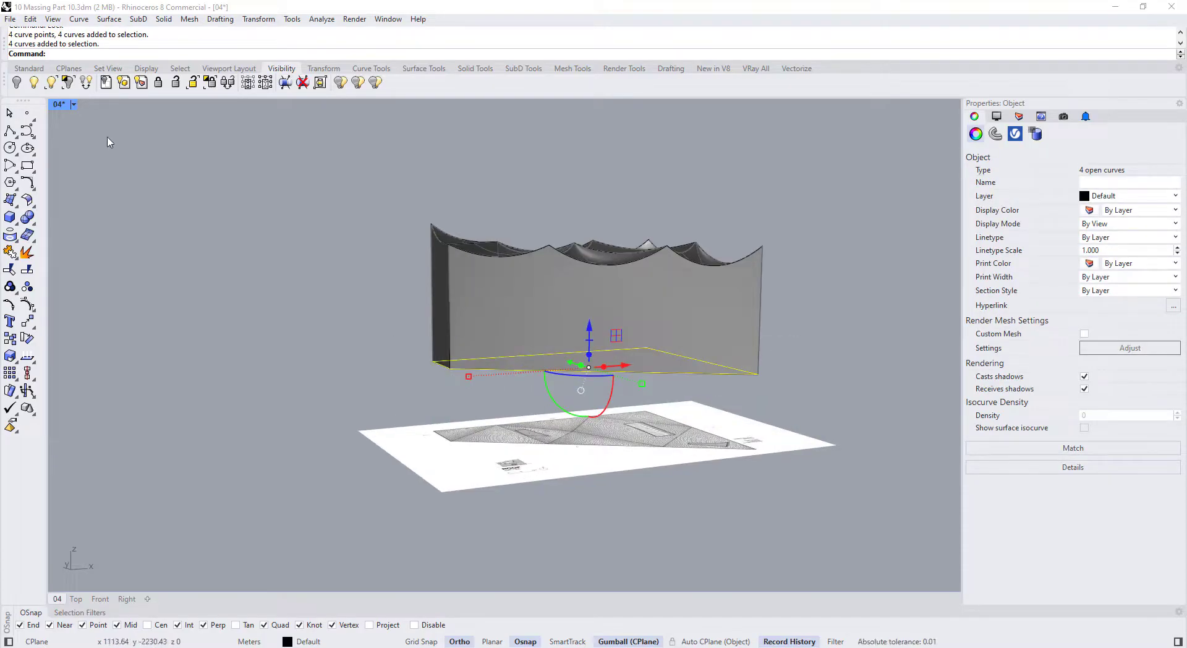
left_click(384, 283)
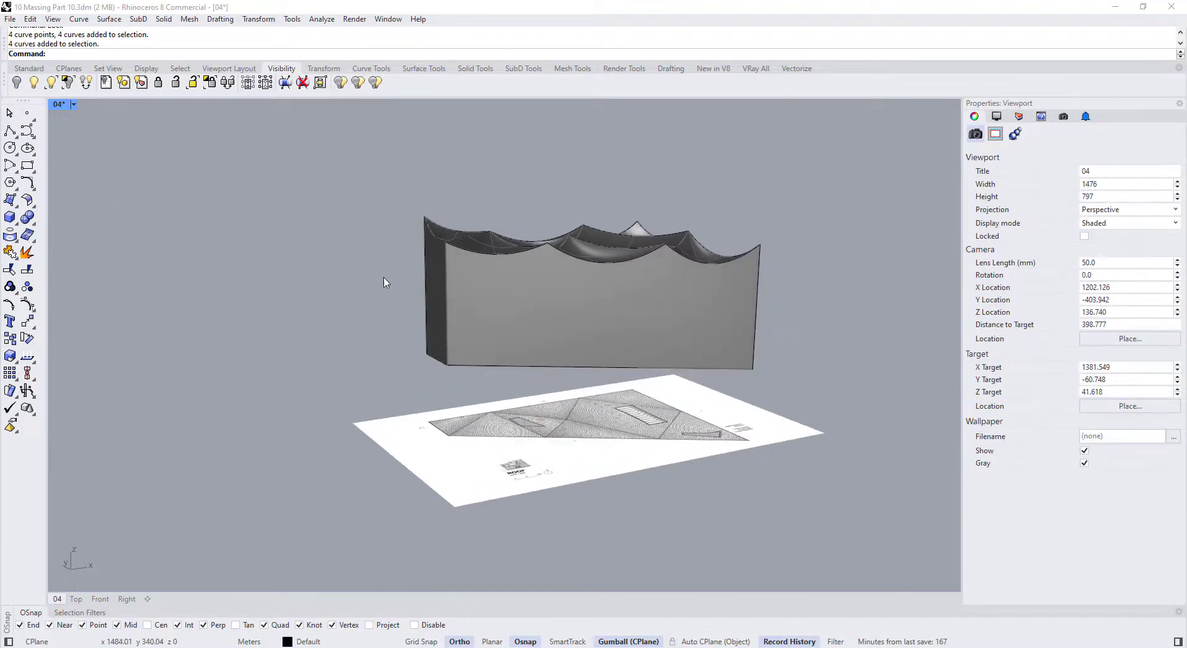
right_click_drag(384, 283, 391, 310)
left_click_drag(388, 330, 795, 414)
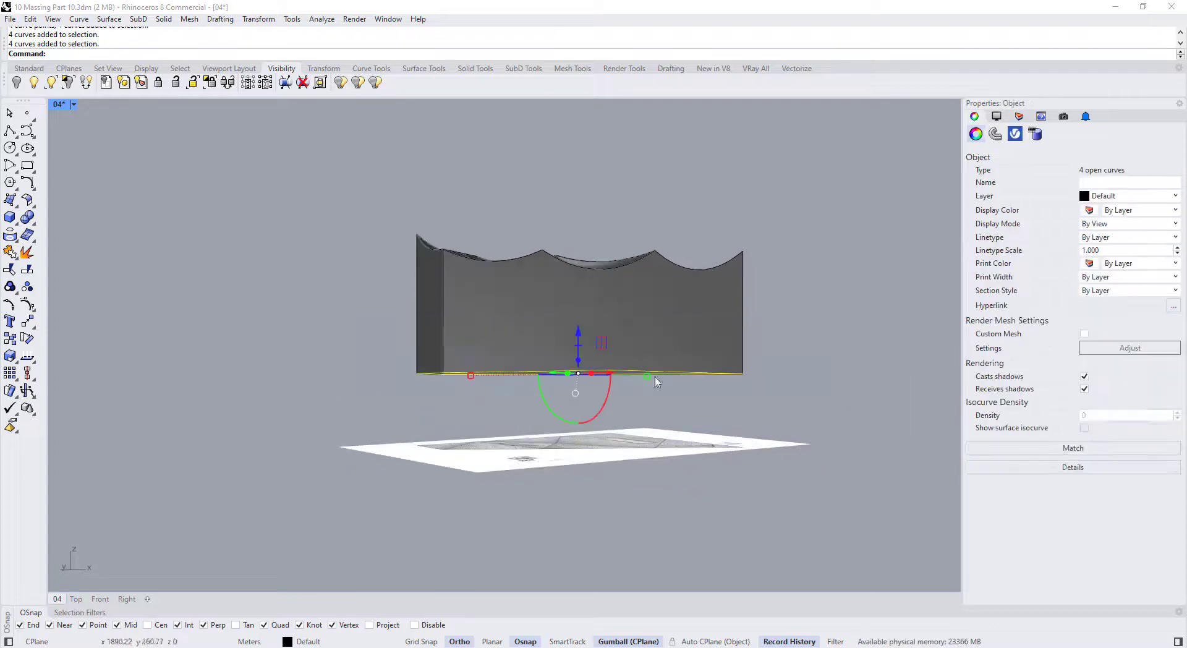
left_click(18, 208)
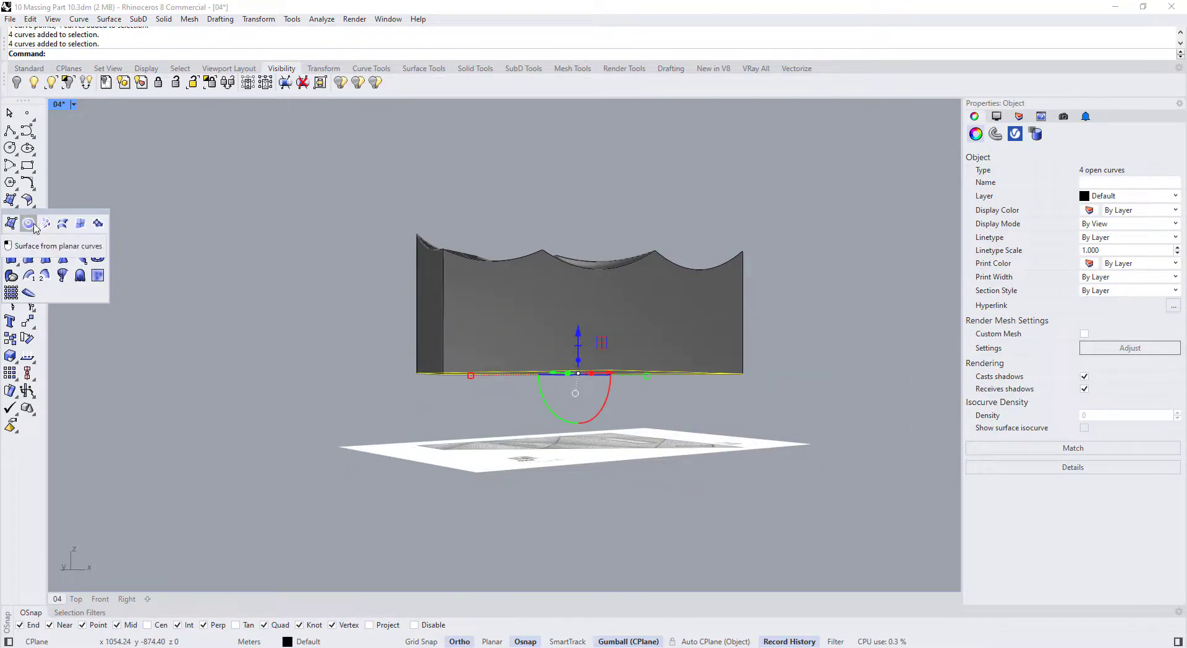
left_click(28, 223)
right_click_drag(408, 327, 406, 390)
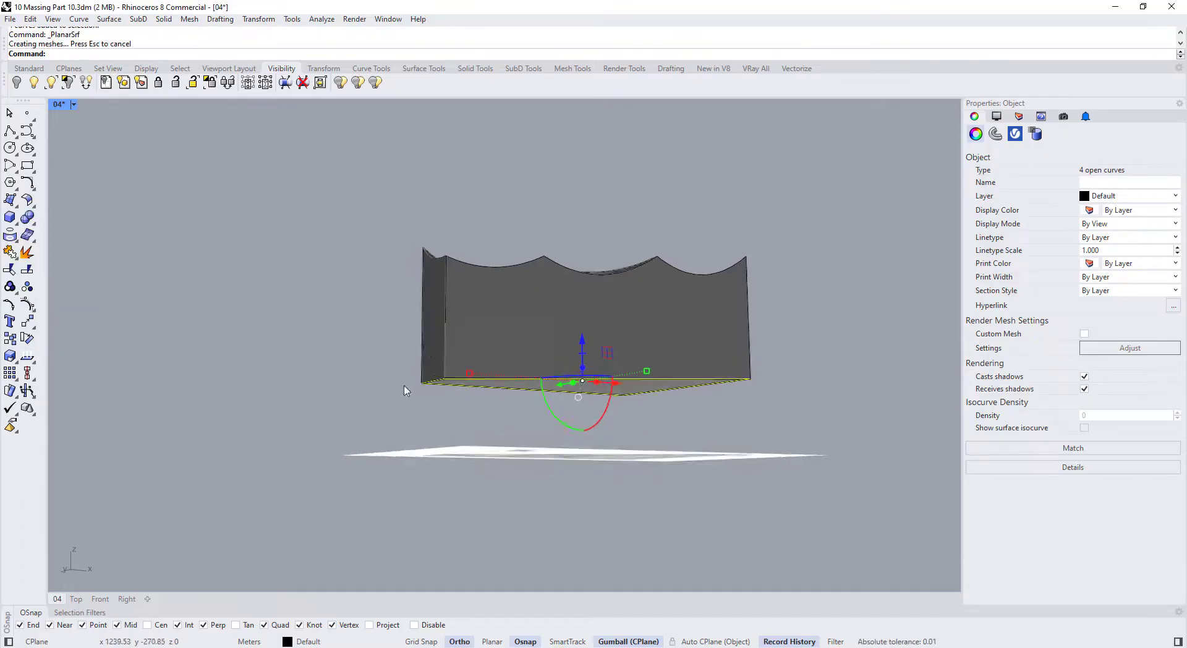
Move the new floor surface vertically and accept the broken-history warning
left_click(404, 390)
scroll(543, 389, "up", 6)
left_click(550, 390)
right_click_drag(566, 334, 570, 349)
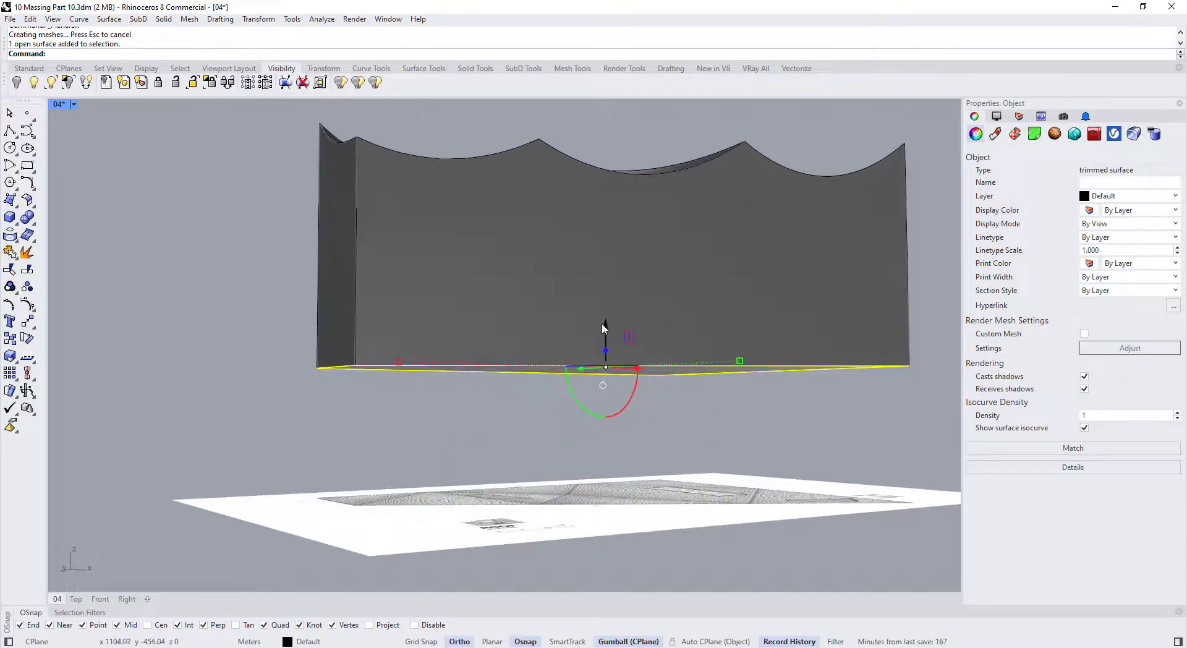
left_click_drag(604, 325, 606, 346)
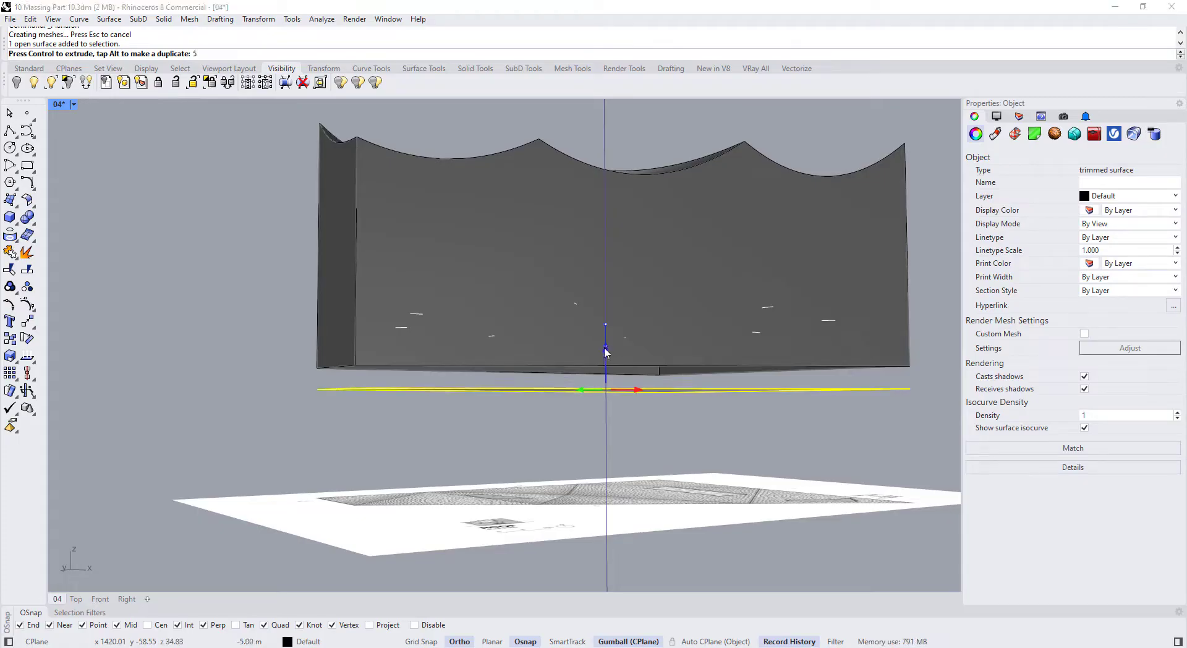
left_click(595, 363)
Extrude the floor surface downward into a solid slab, then select its bottom face
left_click(383, 429)
right_click_drag(383, 428, 493, 371)
left_click(449, 383)
left_click_drag(597, 389, 603, 427, "ctrl")
left_click(416, 479)
scroll(489, 431, "up", 5)
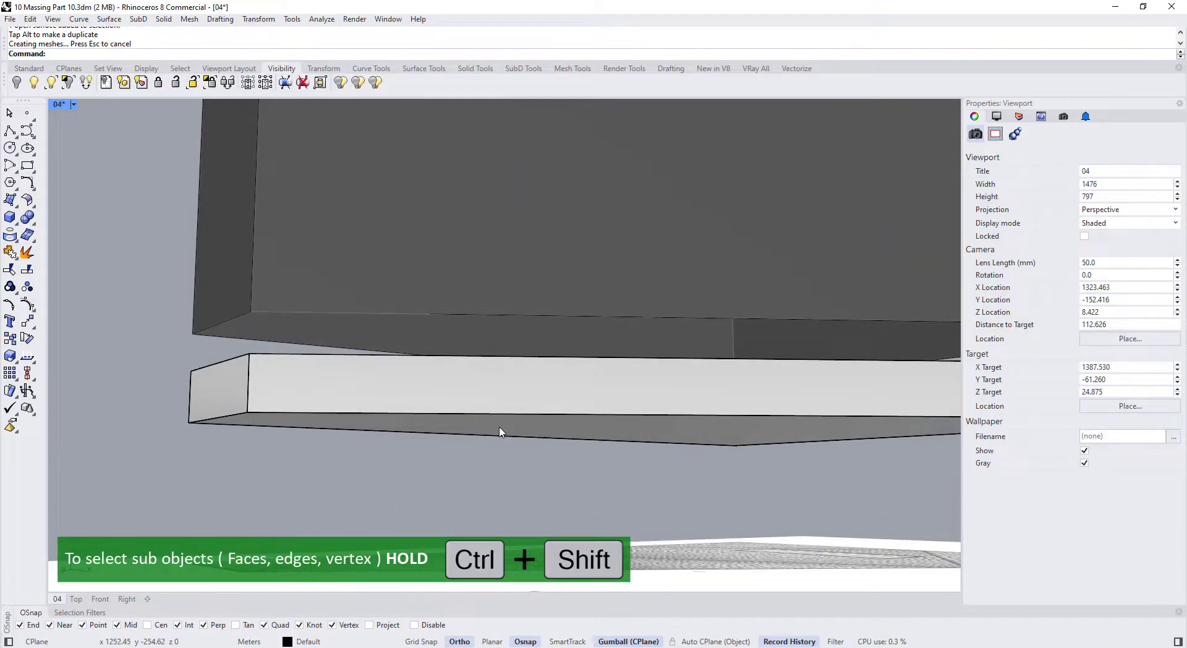
left_click(508, 436, "ctrl+shift")
scroll(440, 399, "down", 5)
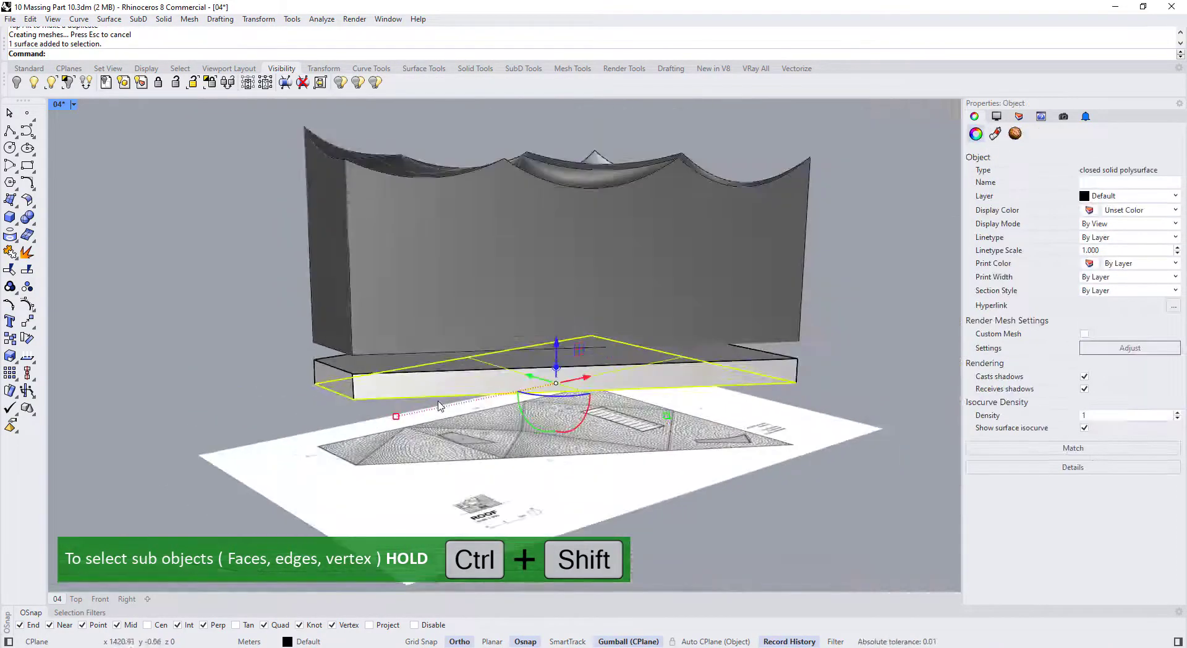
Use SetPt (height only) to place the slab's bottom face at ground level
type("SetPt")
key("Return")
left_click(334, 389)
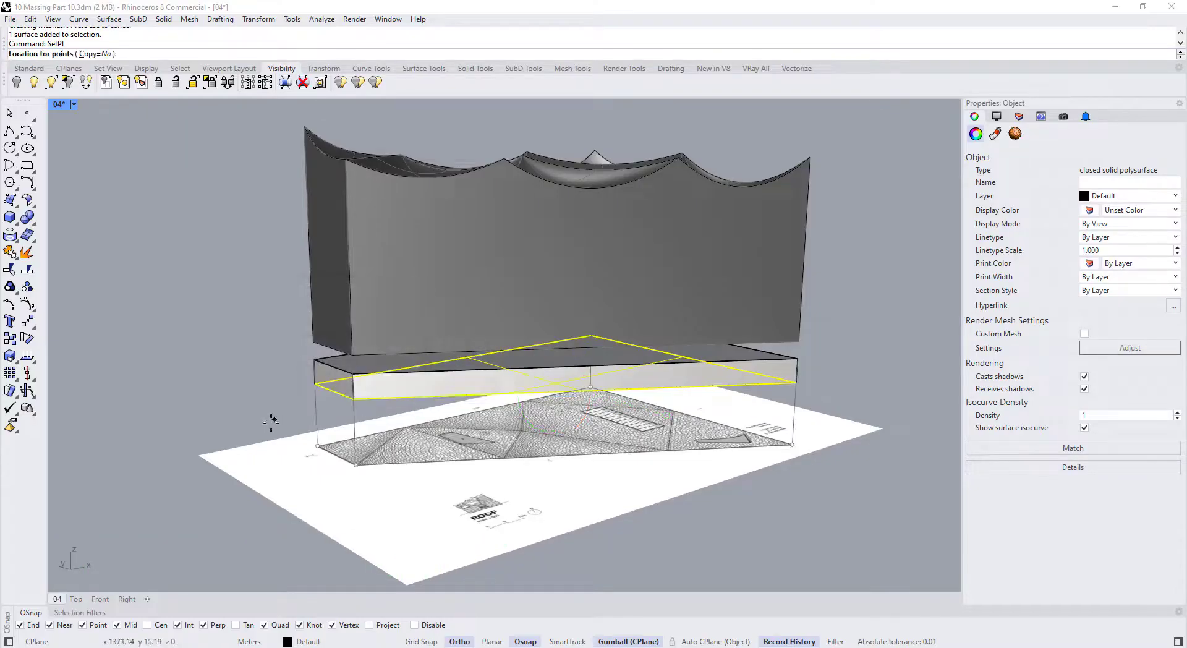
left_click(260, 420)
key("Escape")
scroll(349, 374, "up", 5)
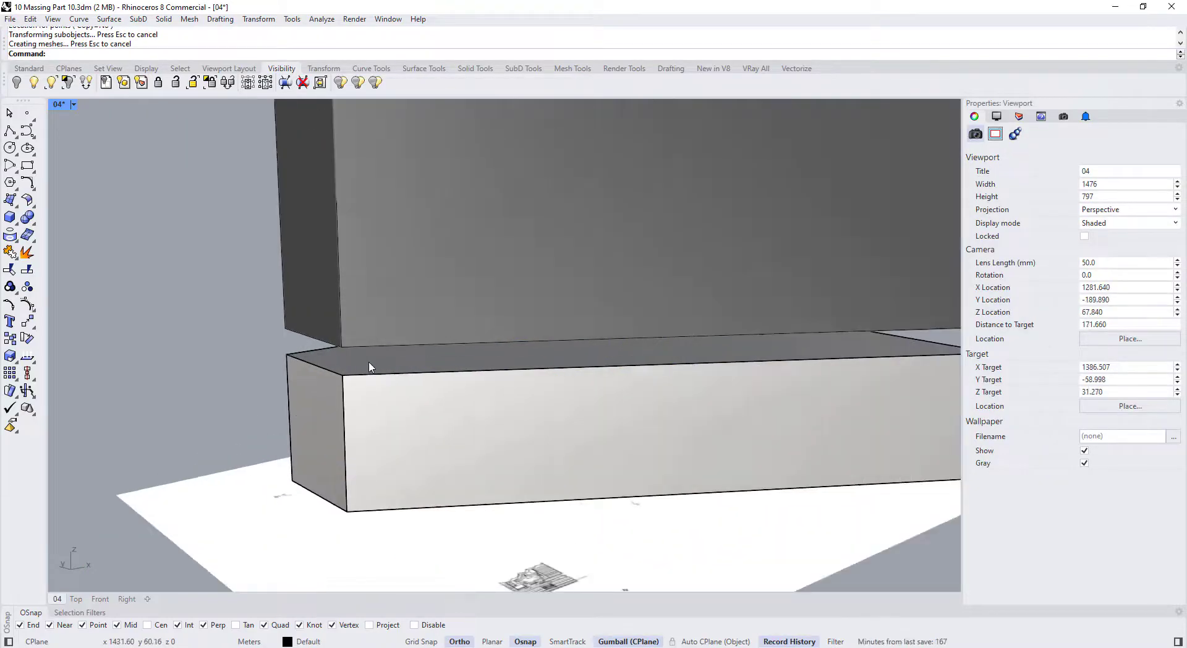
scroll(369, 364, "up", 2)
Duplicate the podium top face's border and offset it 0.5 inward
left_click(371, 361, "ctrl+shift")
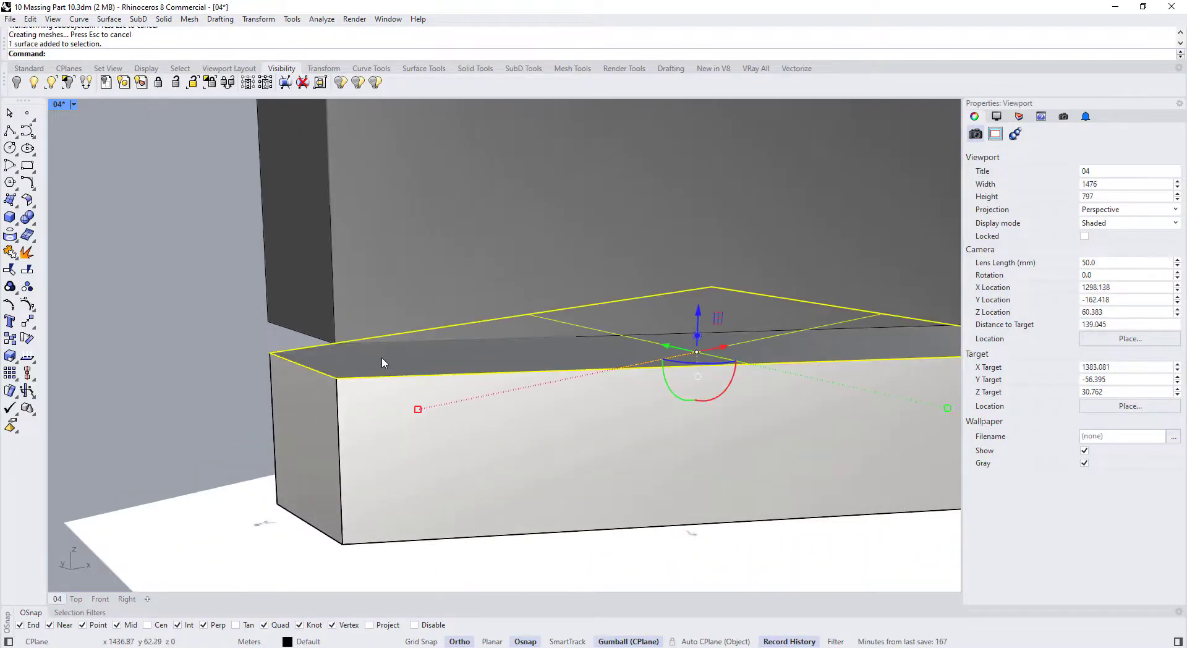
left_click(14, 240)
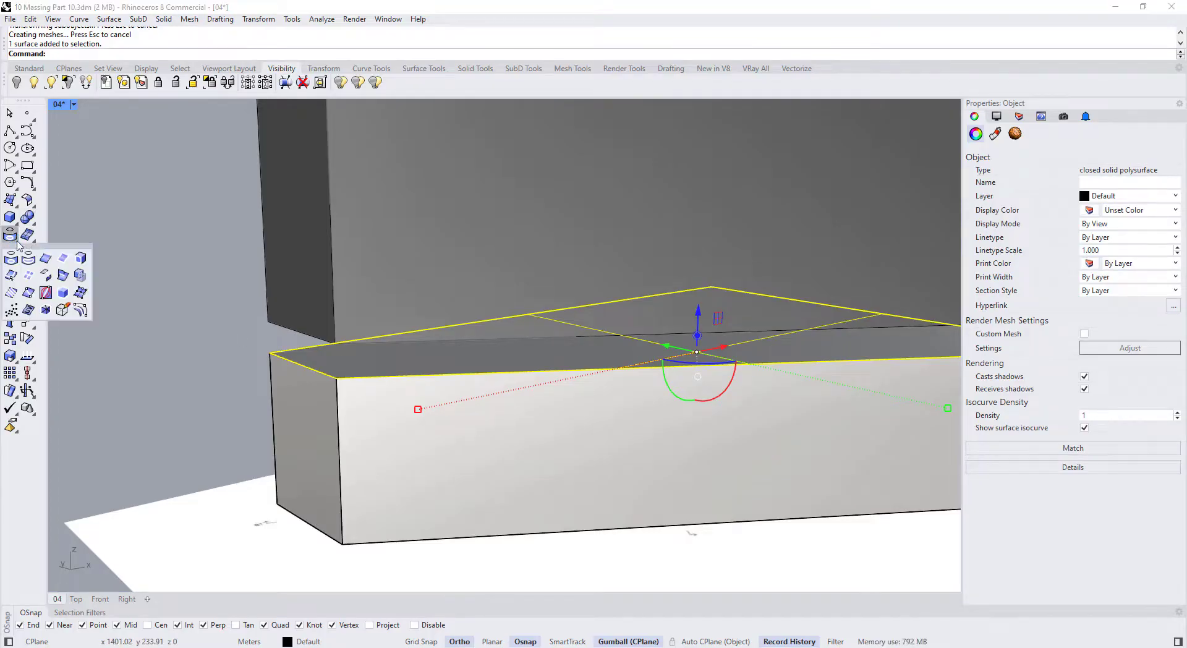
left_click(63, 264)
left_click(301, 369)
left_click(356, 388)
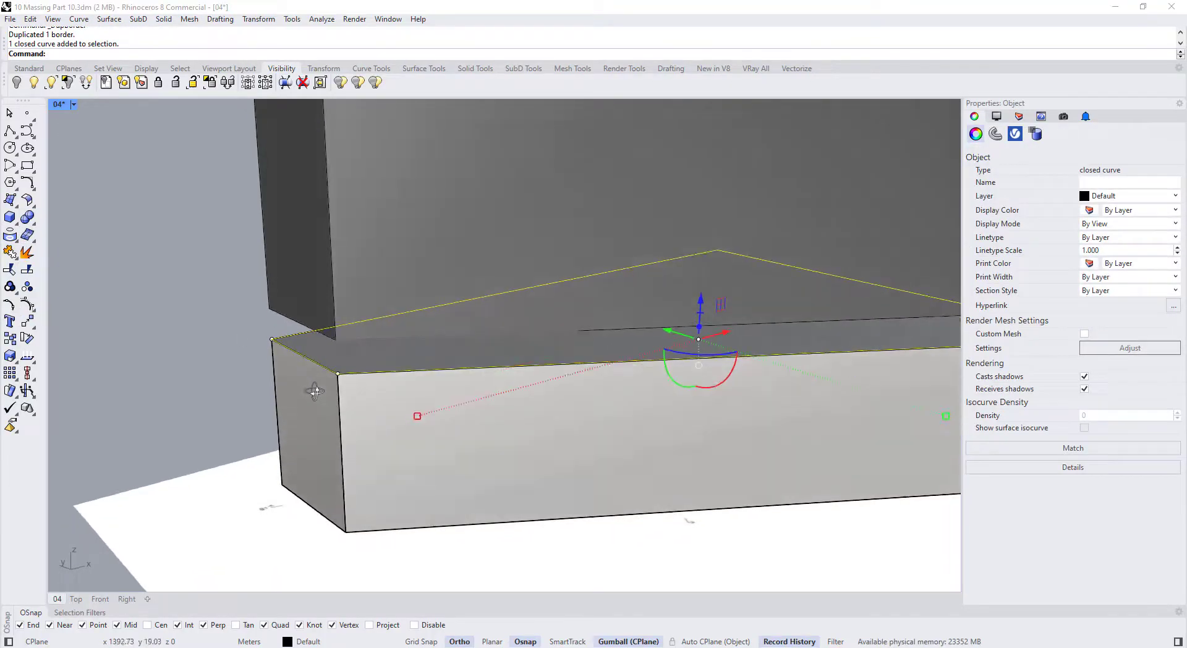
key("Return")
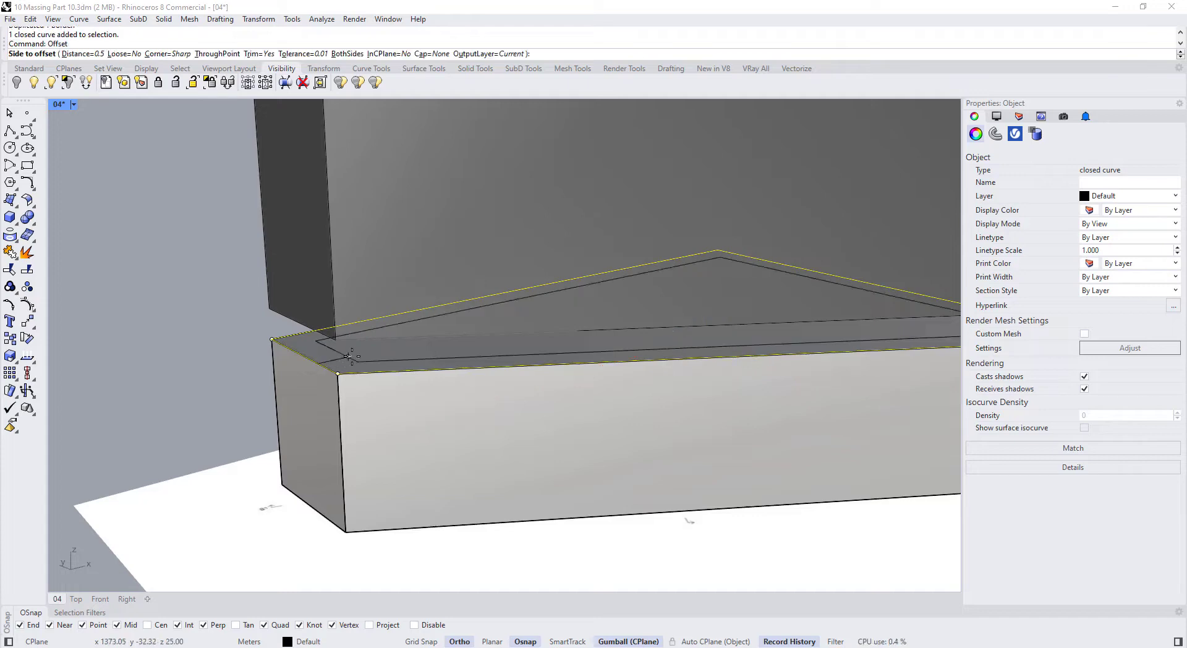
key("Return")
left_click(351, 358)
Extrude the inner offset outline upward into a thin slab
left_click(366, 372)
left_click(415, 394)
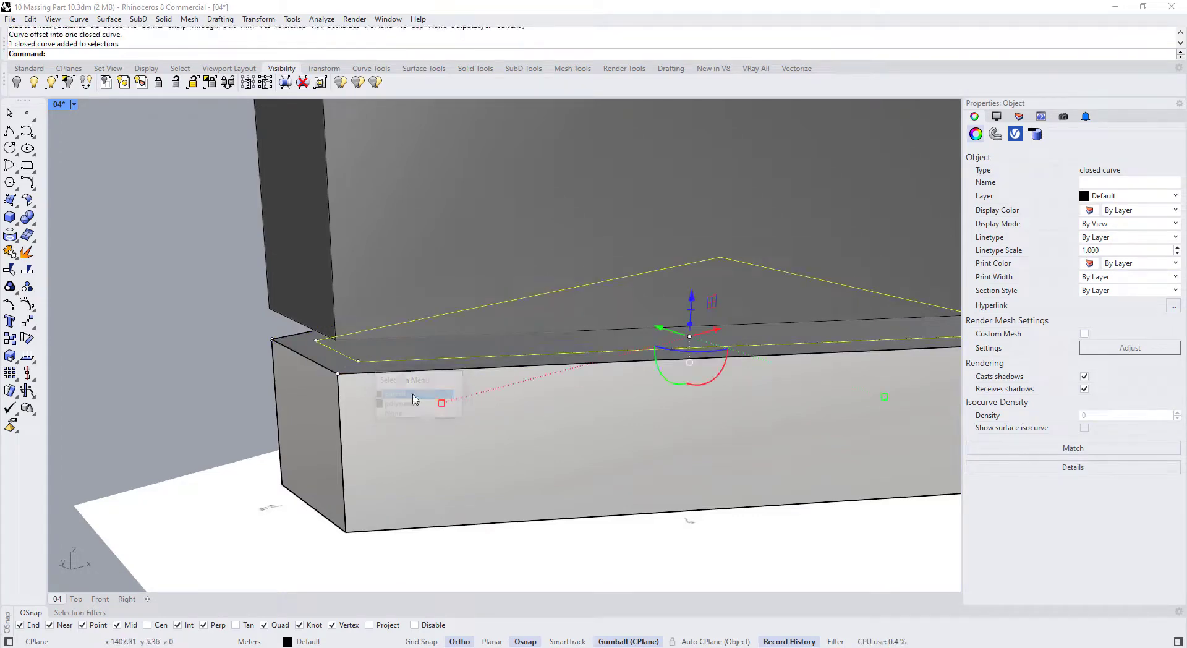
right_click_drag(587, 420, 612, 372)
left_click_drag(696, 365, 696, 339)
left_click(194, 358)
scroll(193, 357, "down", 5)
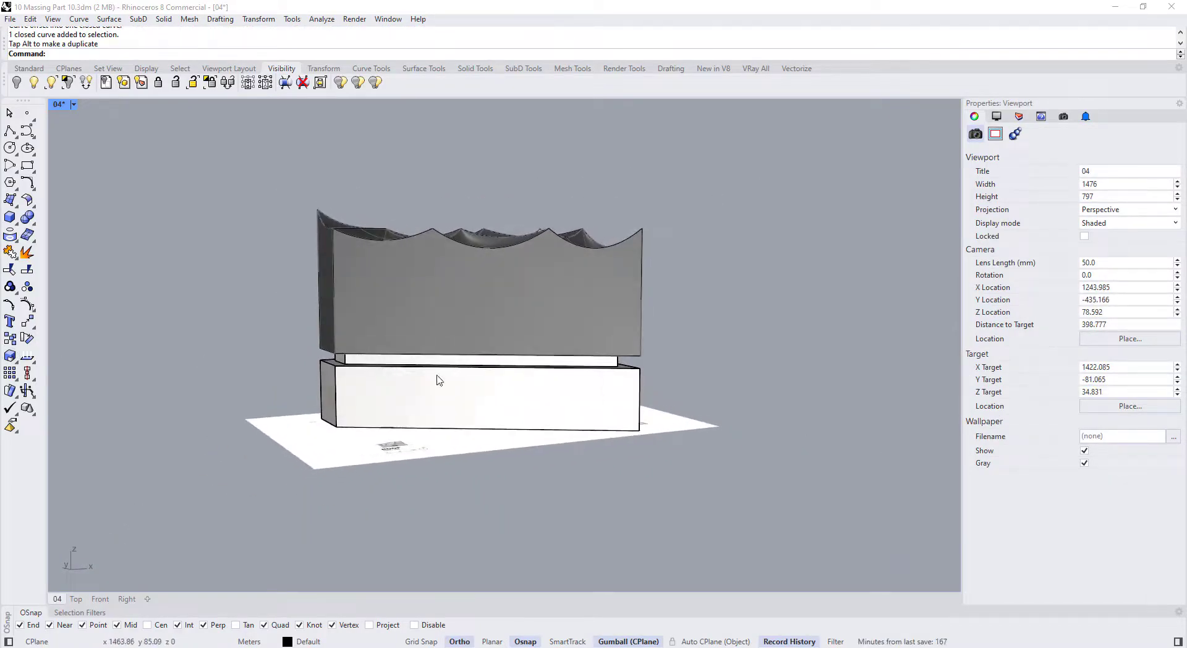
Raise the wavy upper volume and its curves high above the podium, accepting the history warning
right_click_drag(297, 189, 332, 196)
left_click_drag(278, 179, 747, 406)
scroll(460, 343, "up", 2)
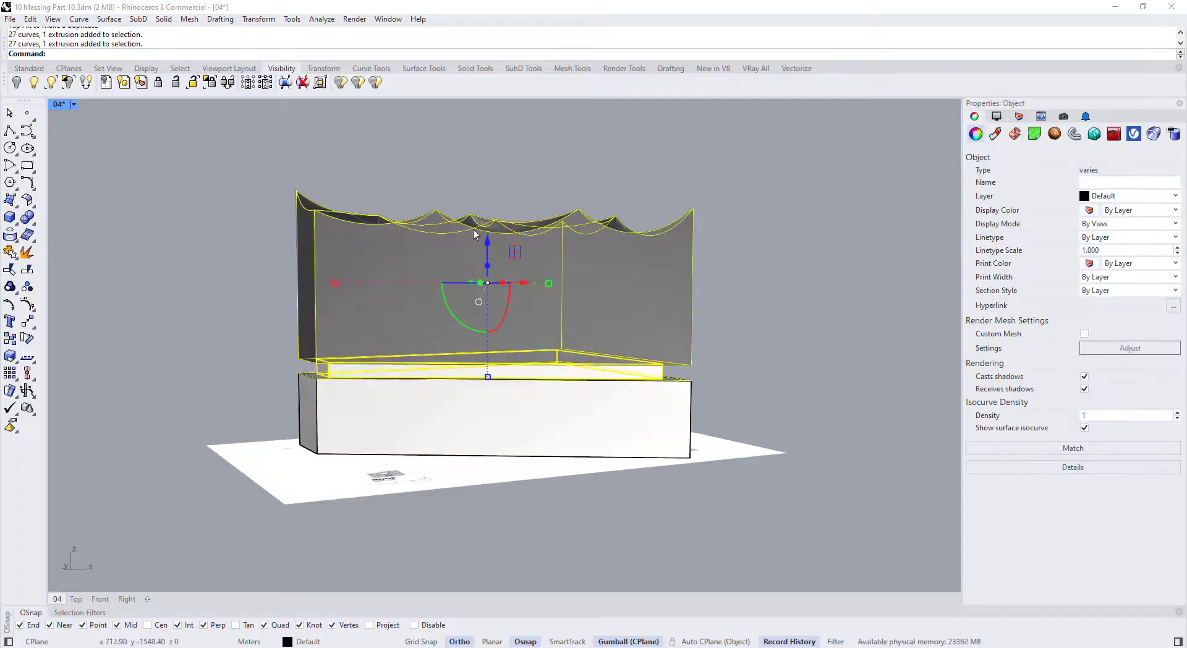
left_click_drag(488, 240, 486, 198)
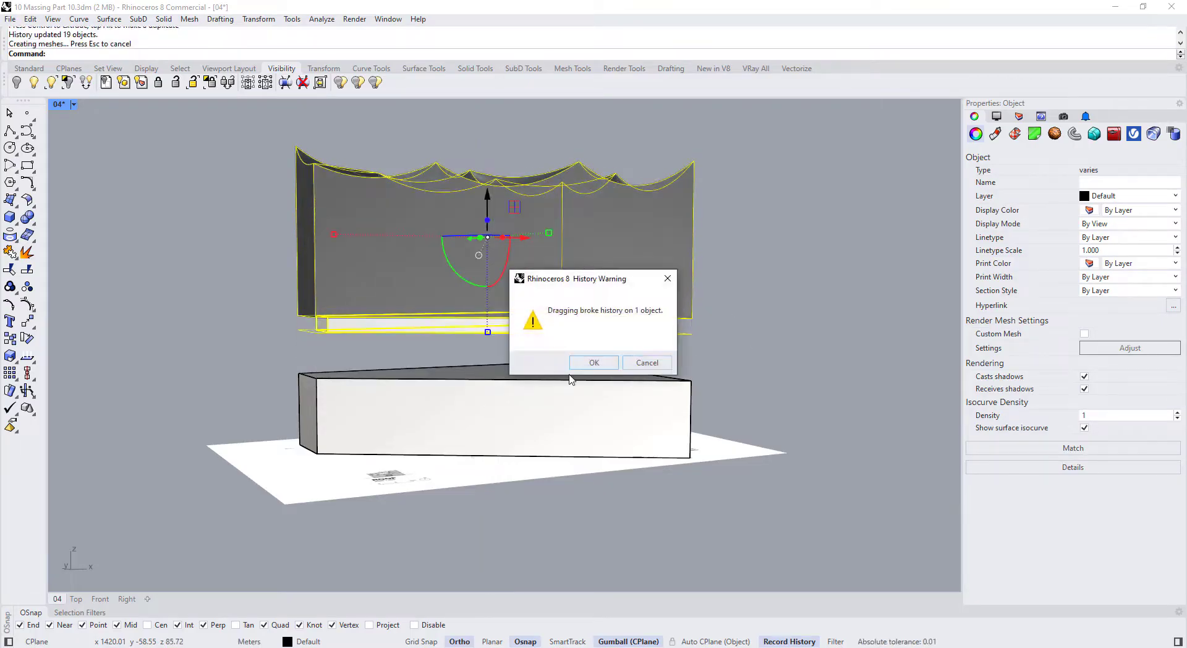
left_click(593, 363)
left_click(723, 376)
right_click_drag(426, 388, 458, 404)
scroll(458, 405, "up", 3)
left_click(411, 365)
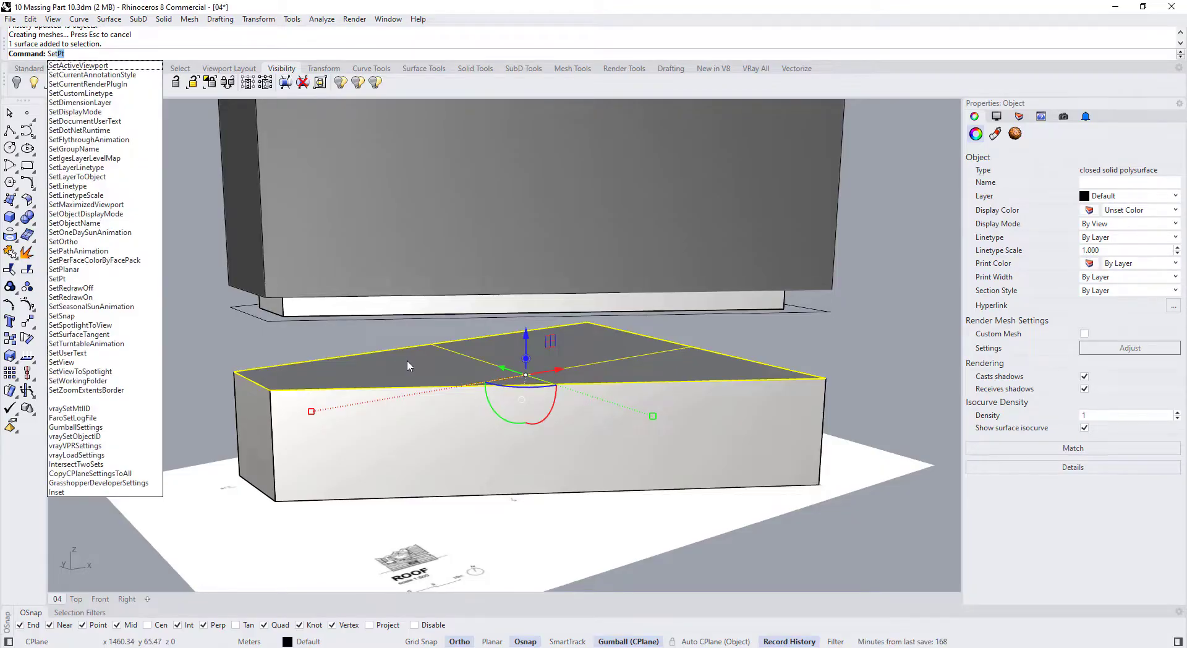
SetPt the podium's top face, Z only, up to the slab outline's height
key("Return")
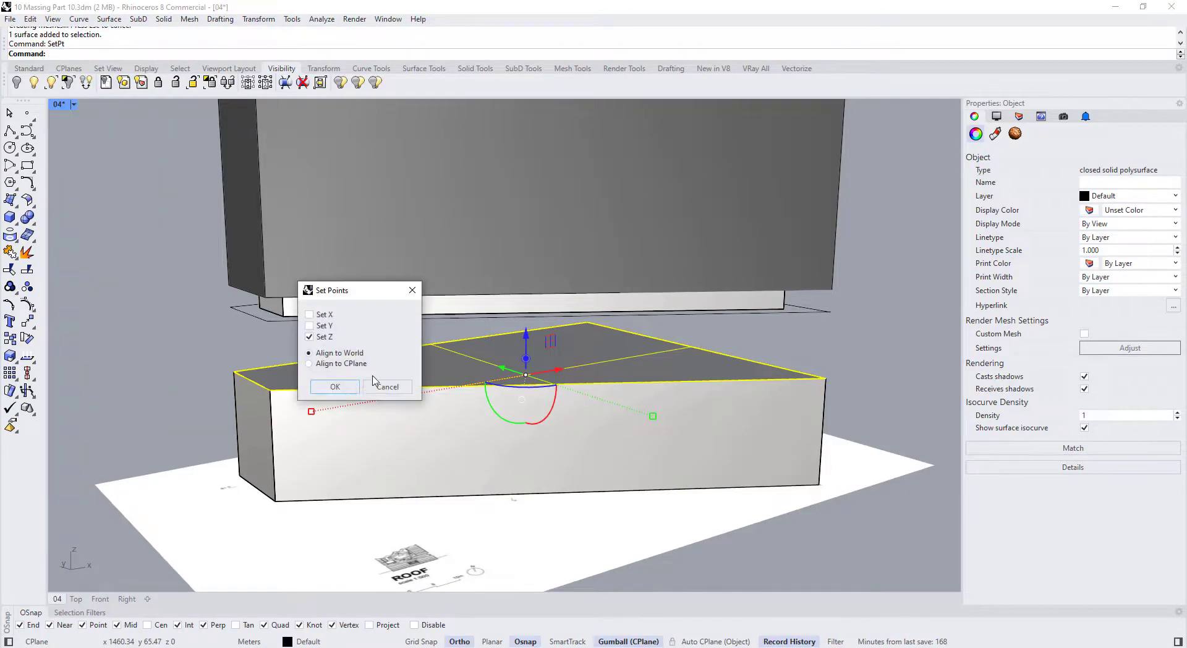
left_click(343, 391)
left_click(267, 321)
left_click(146, 341)
Window-select the slab and its curves from a new viewing angle
scroll(347, 344, "down", 6)
right_click_drag(349, 344, 379, 372)
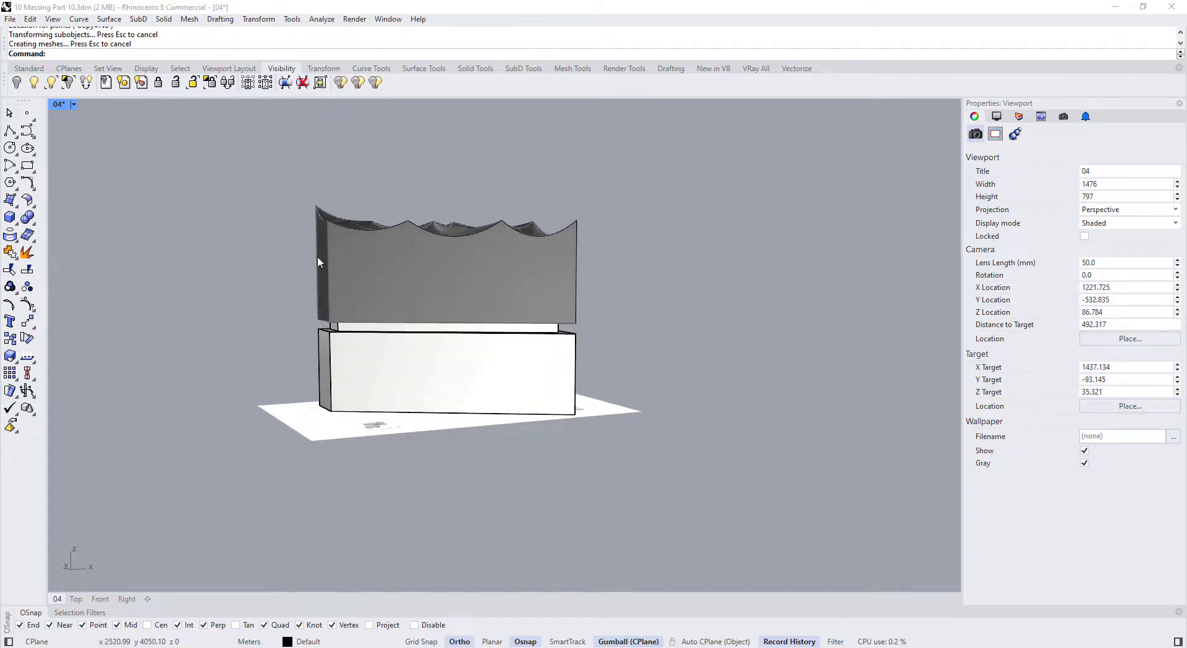
right_click_drag(317, 258, 403, 261)
scroll(318, 313, "up", 3)
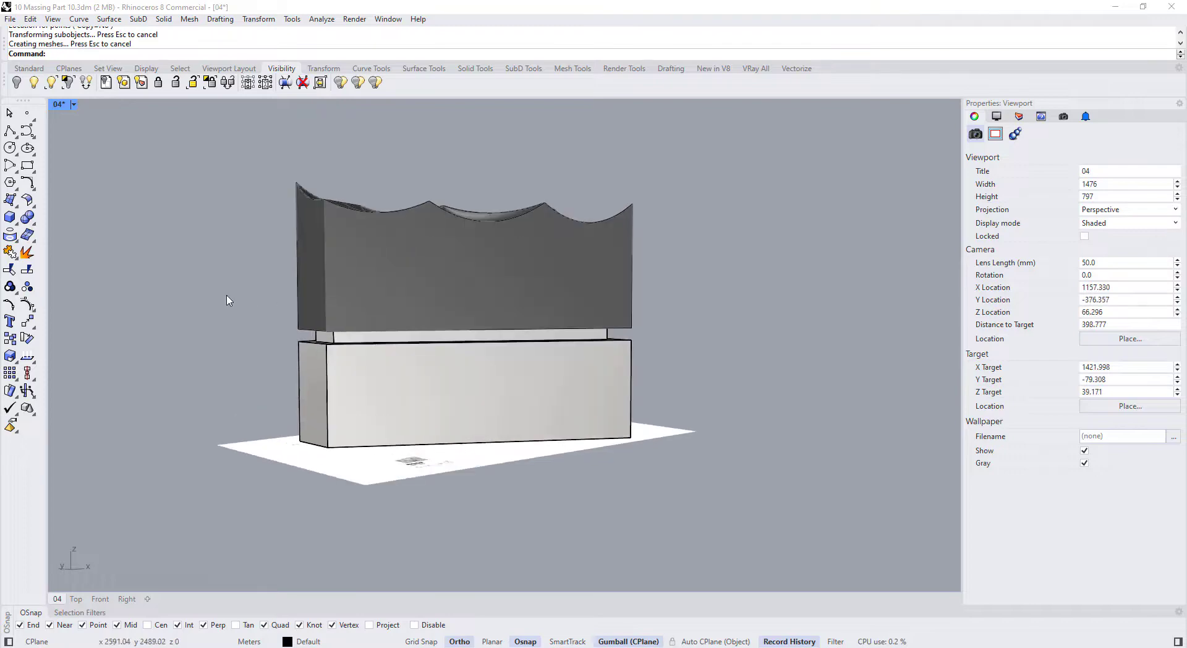
left_click_drag(228, 299, 755, 393)
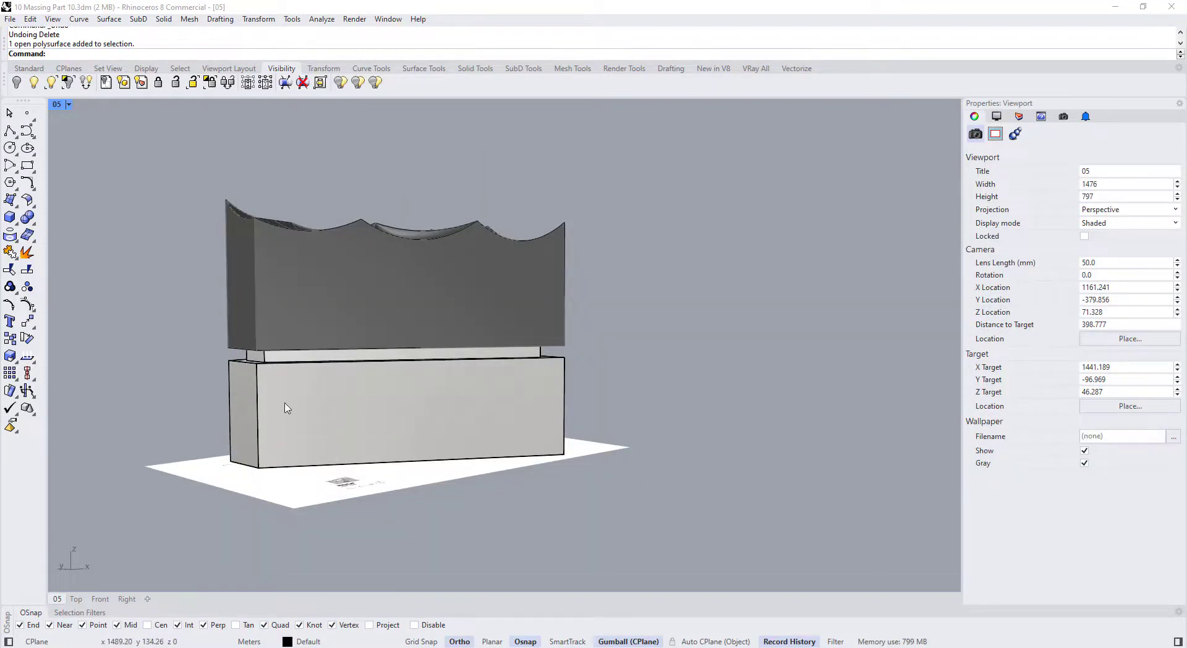
Delete the old podium box and its lower closed outline
left_click(286, 403)
key("Delete")
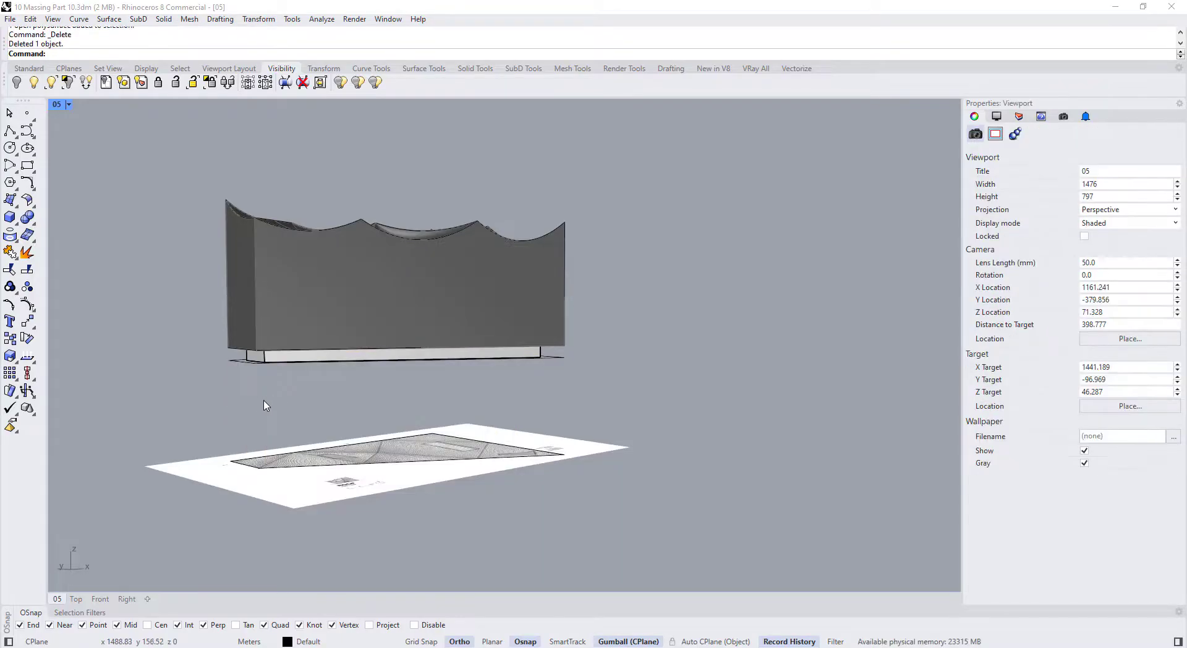
right_click_drag(266, 406, 259, 422)
left_click(268, 449)
key("Delete")
Copy the slab outline down to ground level with SetPt, changing only Z
left_click(247, 364)
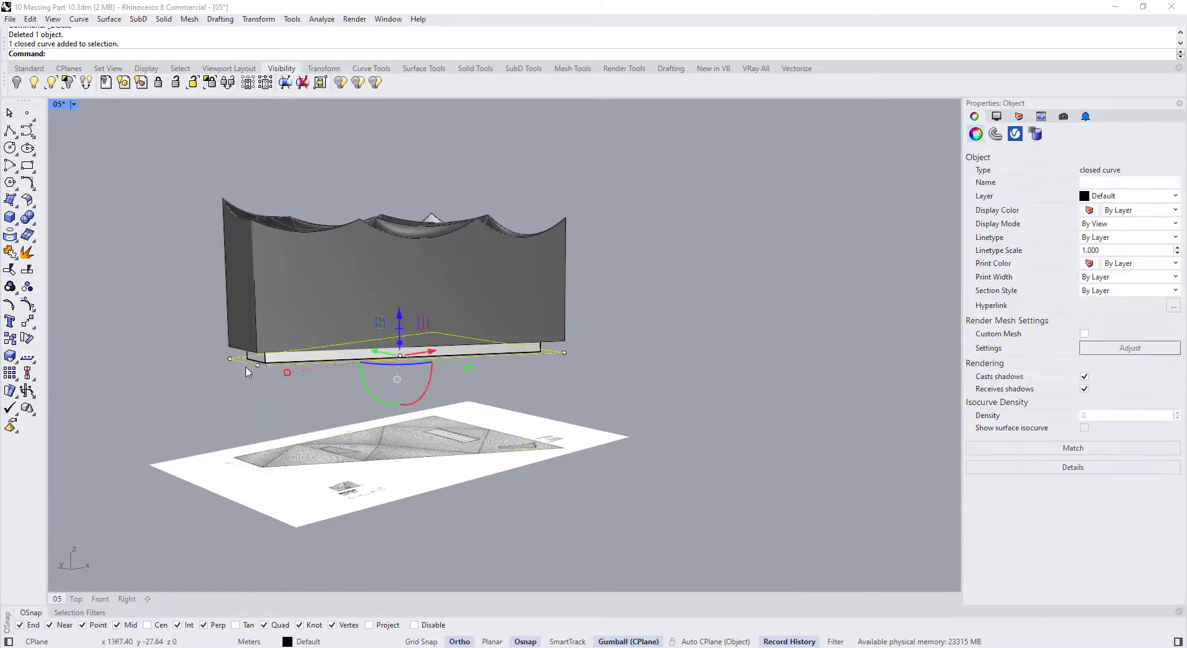
scroll(246, 373, "up", 2)
type("SetPt")
key("Return")
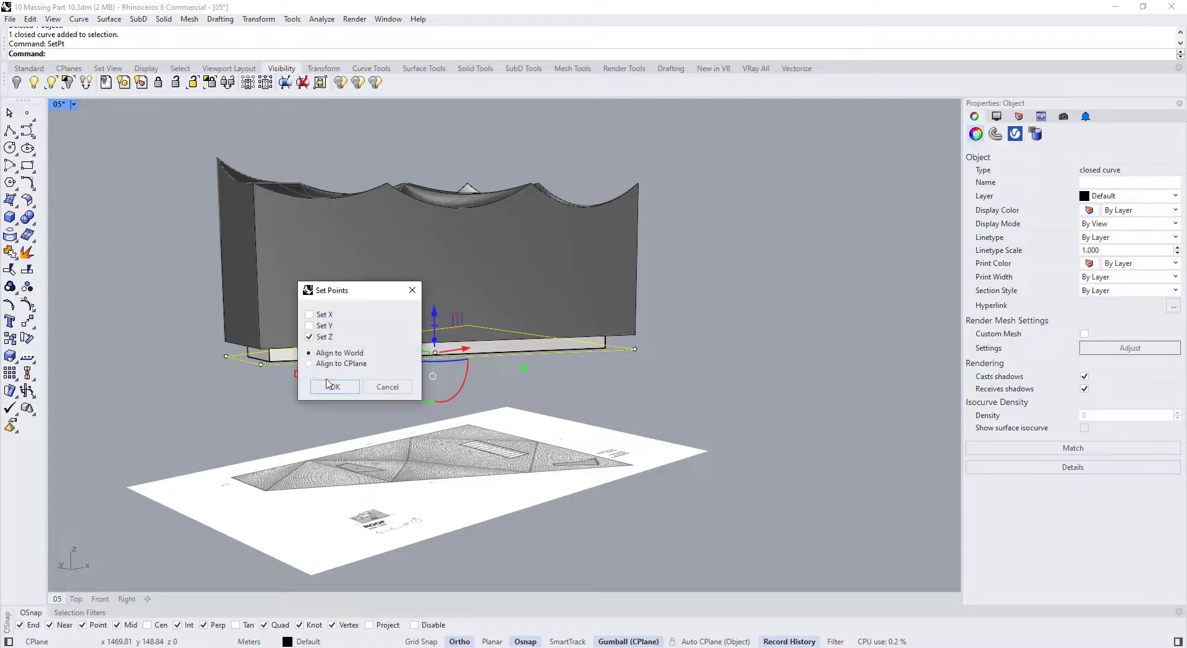
left_click(334, 387)
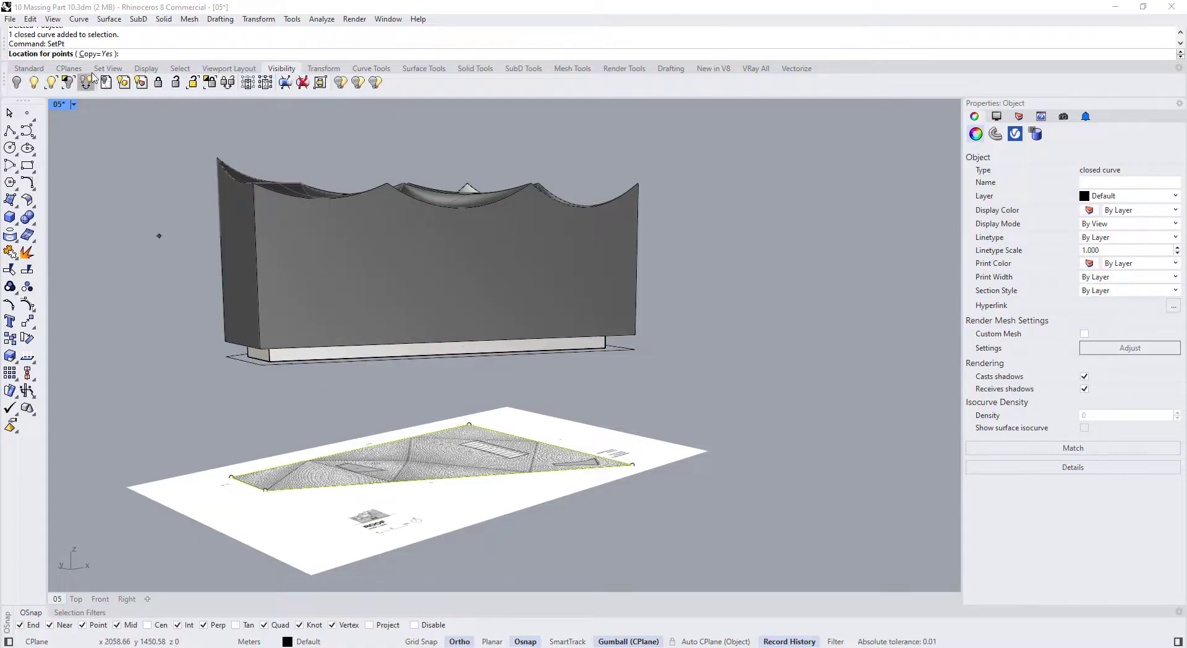
left_click(94, 54)
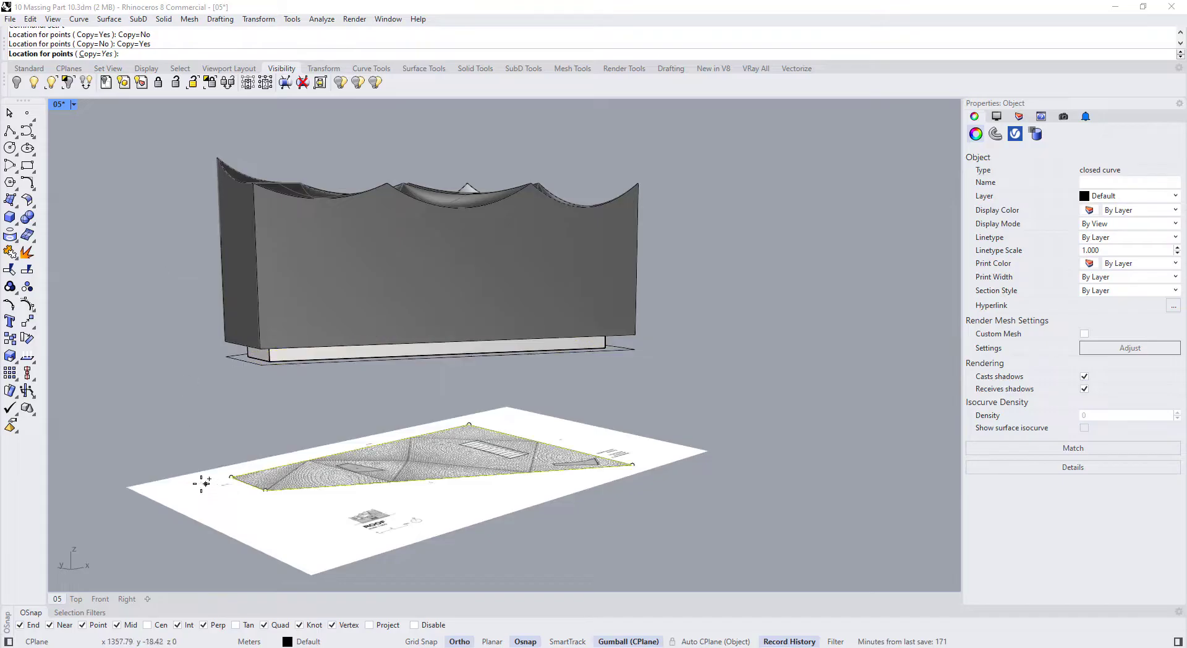
left_click(164, 424)
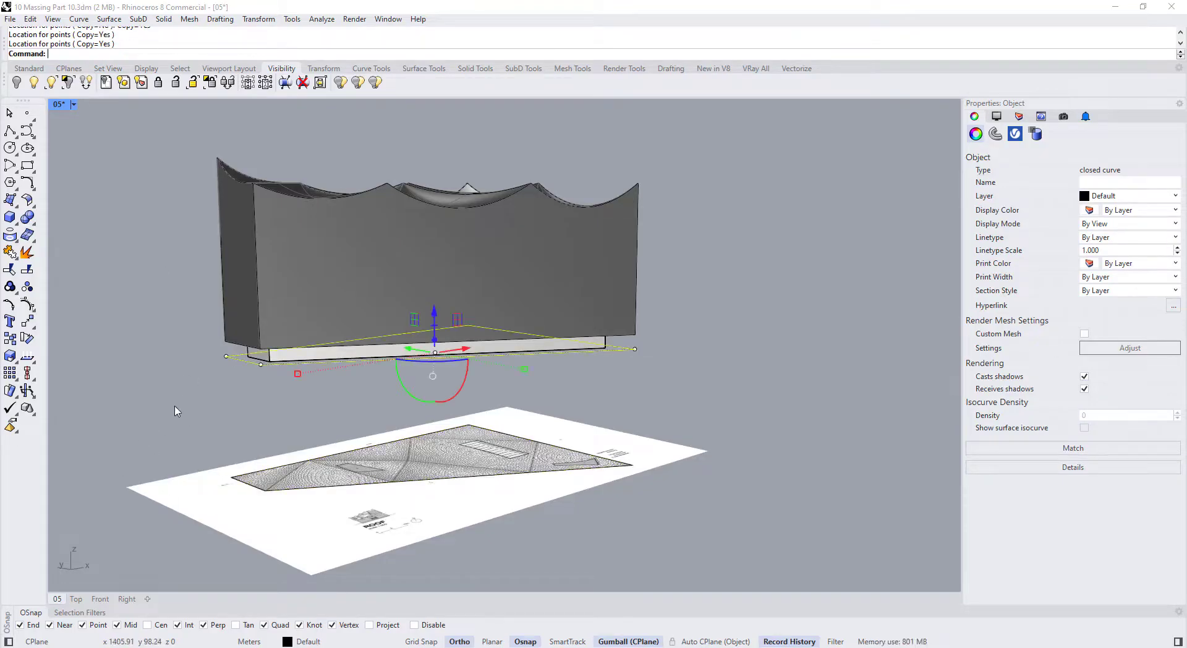
left_click(187, 419)
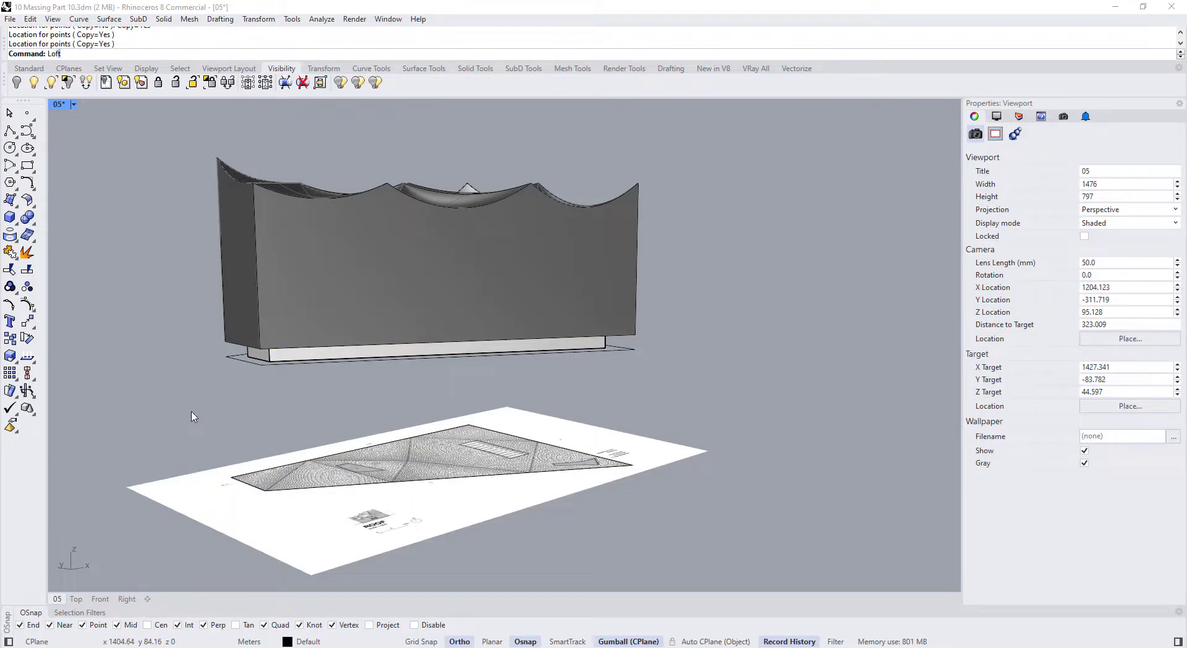
Loft between the slab outline and the ground site outline to form the base block
key("Return")
left_click(291, 359)
left_click(283, 488)
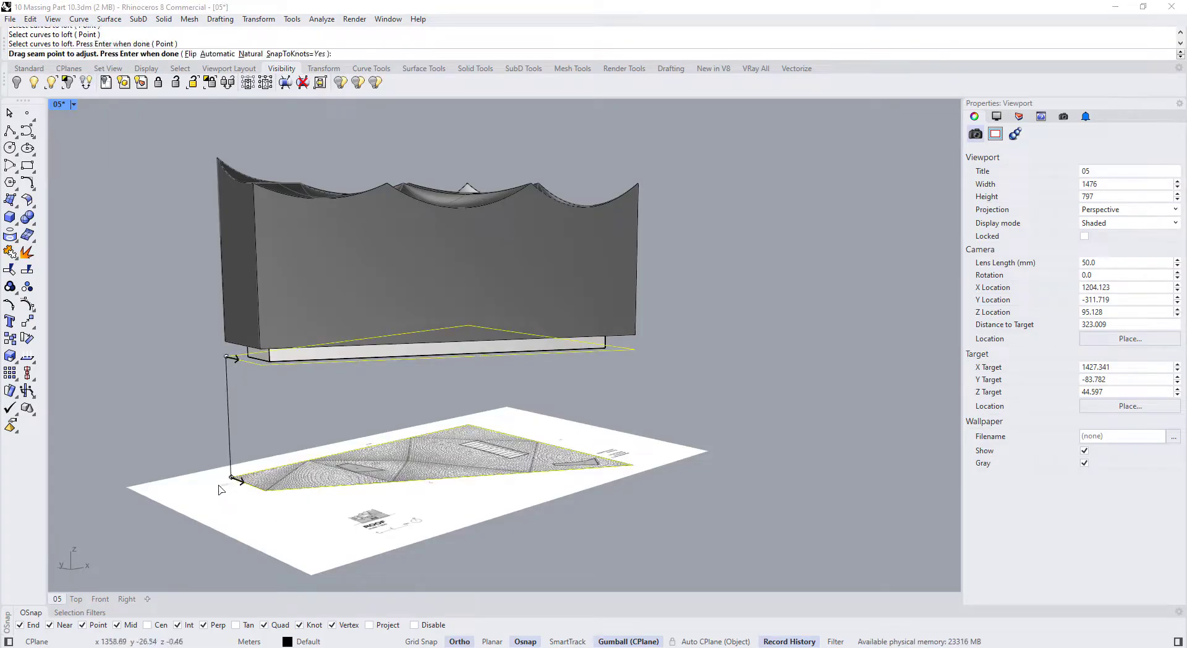
key("Return")
key("Return")
scroll(205, 391, "down", 2)
right_click_drag(205, 391, 201, 360)
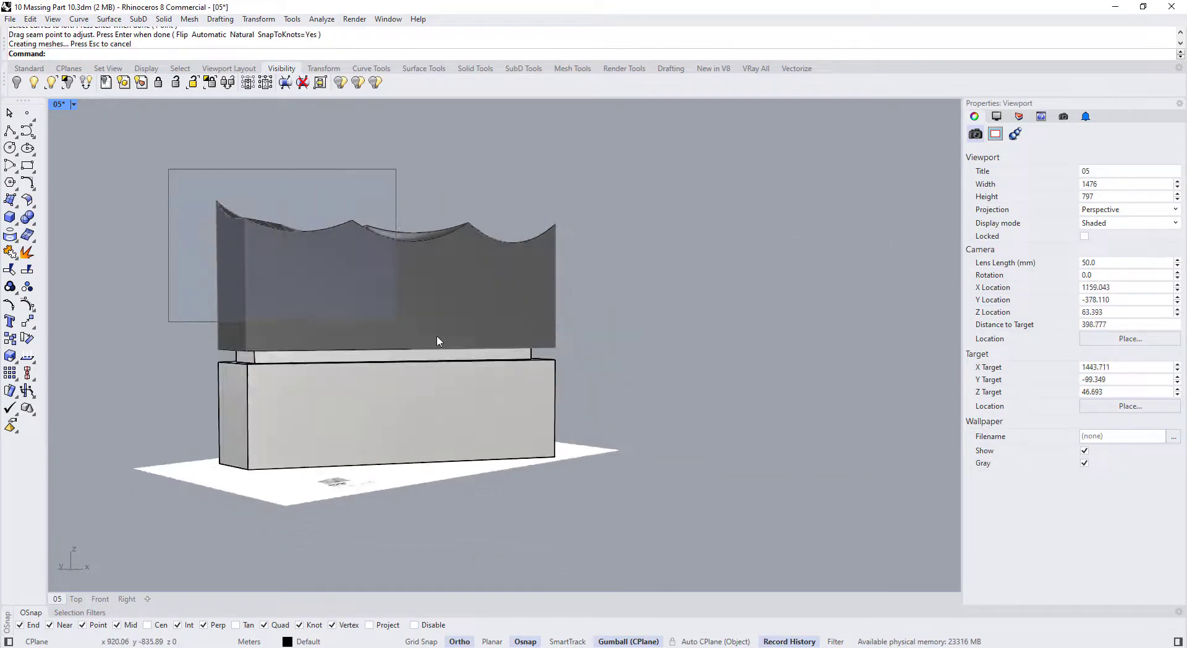
Select the upper volume with its curves and lower it with the gumball
left_click_drag(437, 341, 684, 404)
scroll(300, 358, "up", 5)
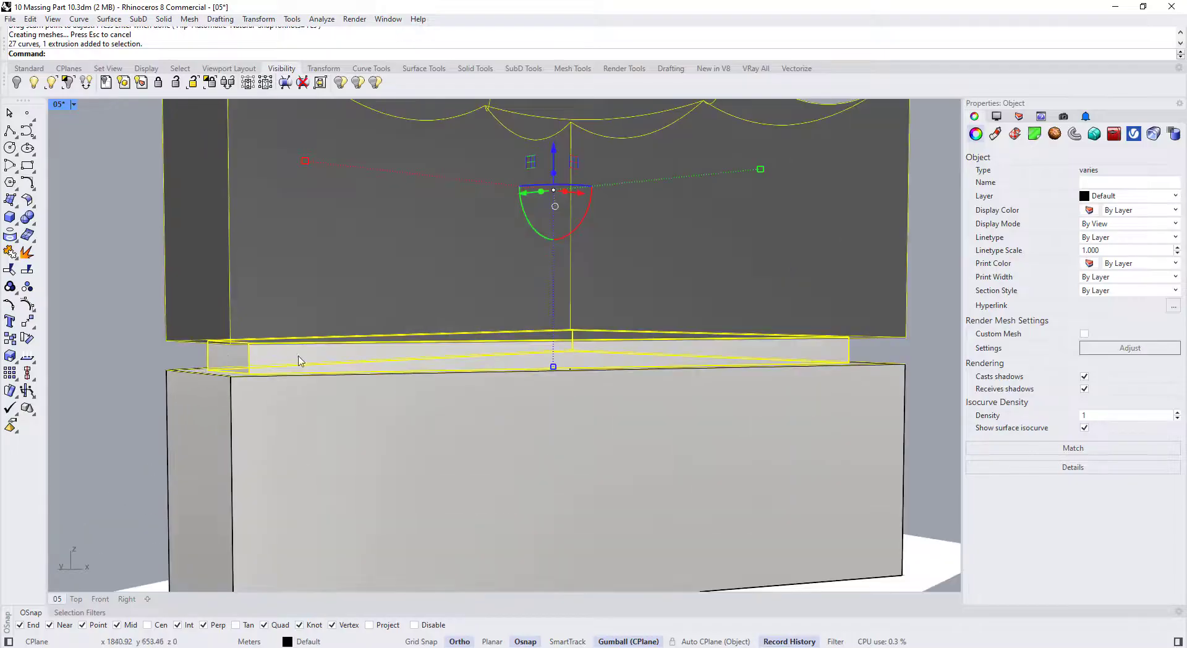
scroll(299, 358, "down", 3)
left_click_drag(473, 204, 469, 243)
scroll(413, 295, "down", 5)
left_click(602, 415)
Check the base box's position from higher and more frontal angles
left_click(555, 395)
left_click(620, 384)
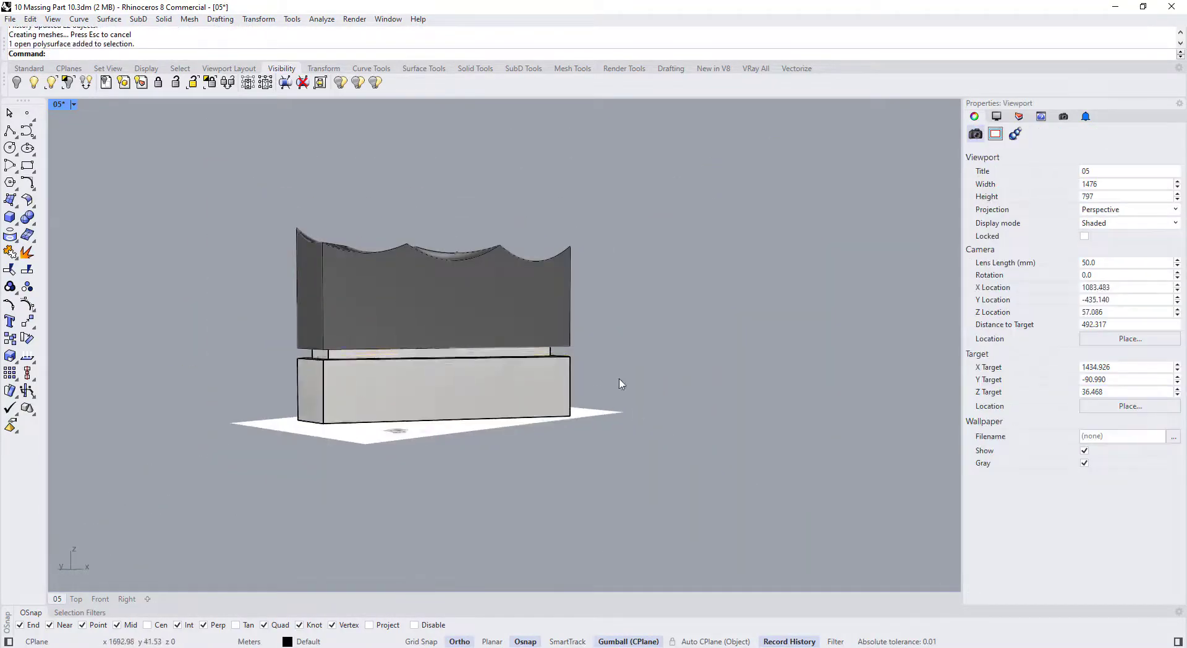
right_click_drag(620, 384, 610, 413)
left_click(548, 384)
left_click(618, 380)
scroll(346, 309, "up", 2)
scroll(485, 375, "down", 2)
right_click_drag(485, 375, 416, 355)
Raise the upper volume and its curves by 5 m above the slab
left_click_drag(270, 196, 633, 410)
scroll(470, 297, "up", 3)
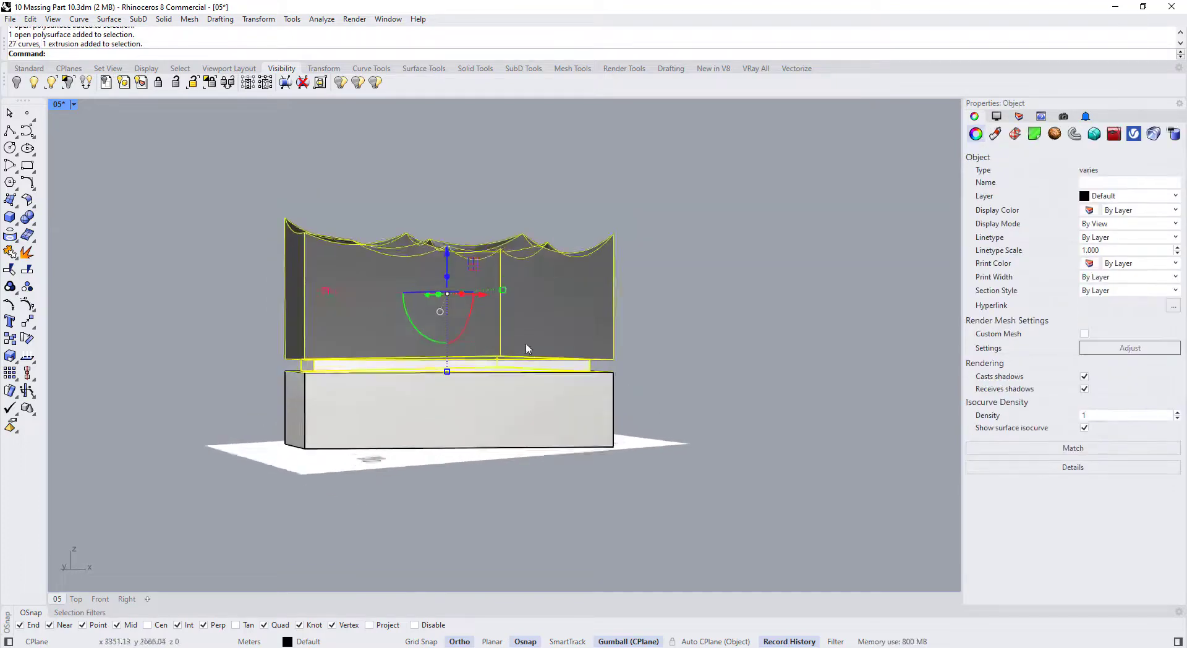
left_click_drag(430, 242, 431, 229)
left_click(729, 296)
scroll(711, 299, "down", 2)
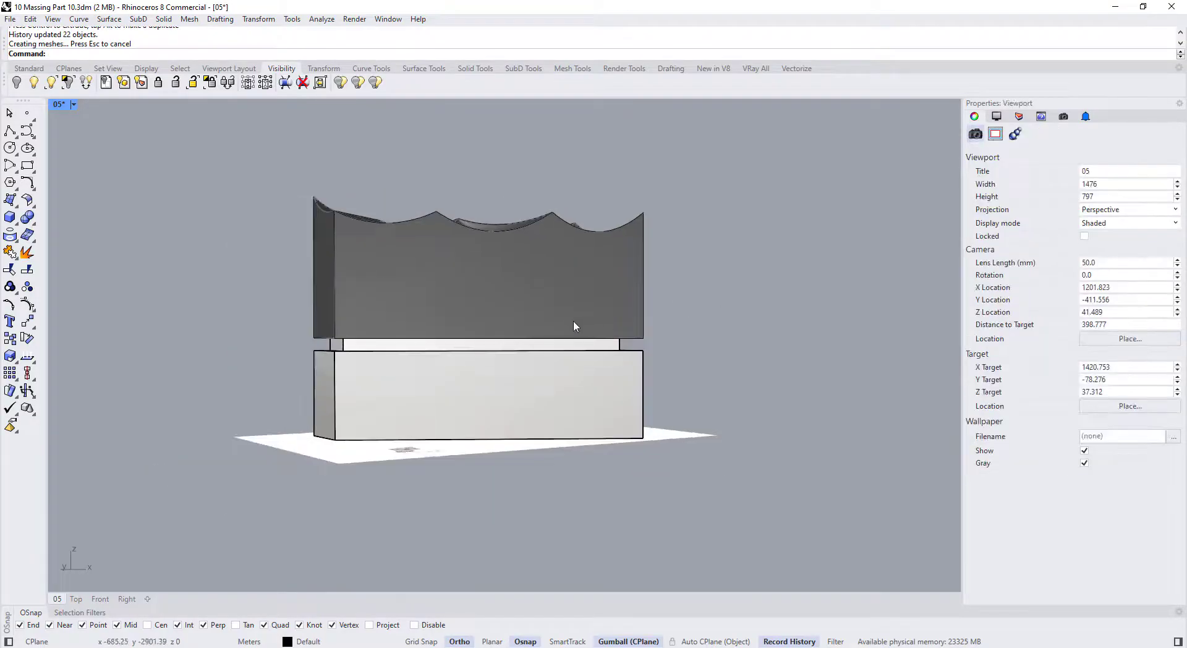
right_click_drag(573, 321, 582, 349)
scroll(380, 199, "up", 2)
left_click_drag(747, 322, 204, 144)
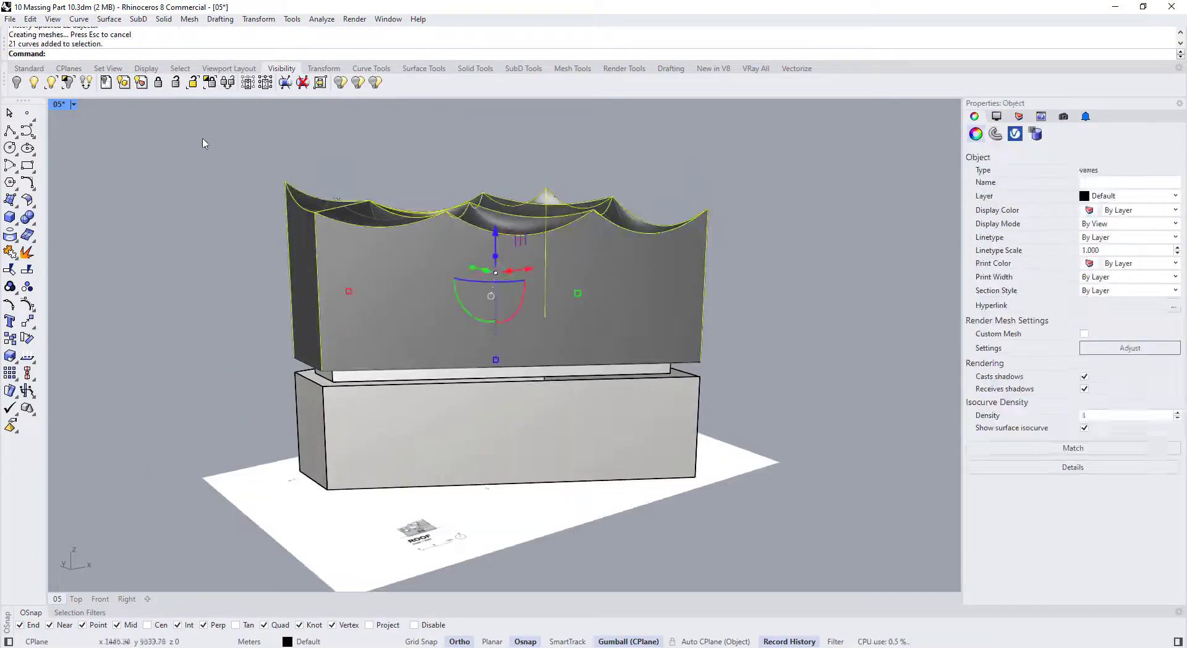
right_click_drag(581, 279, 581, 220)
left_click_drag(189, 166, 732, 375)
left_click(765, 391)
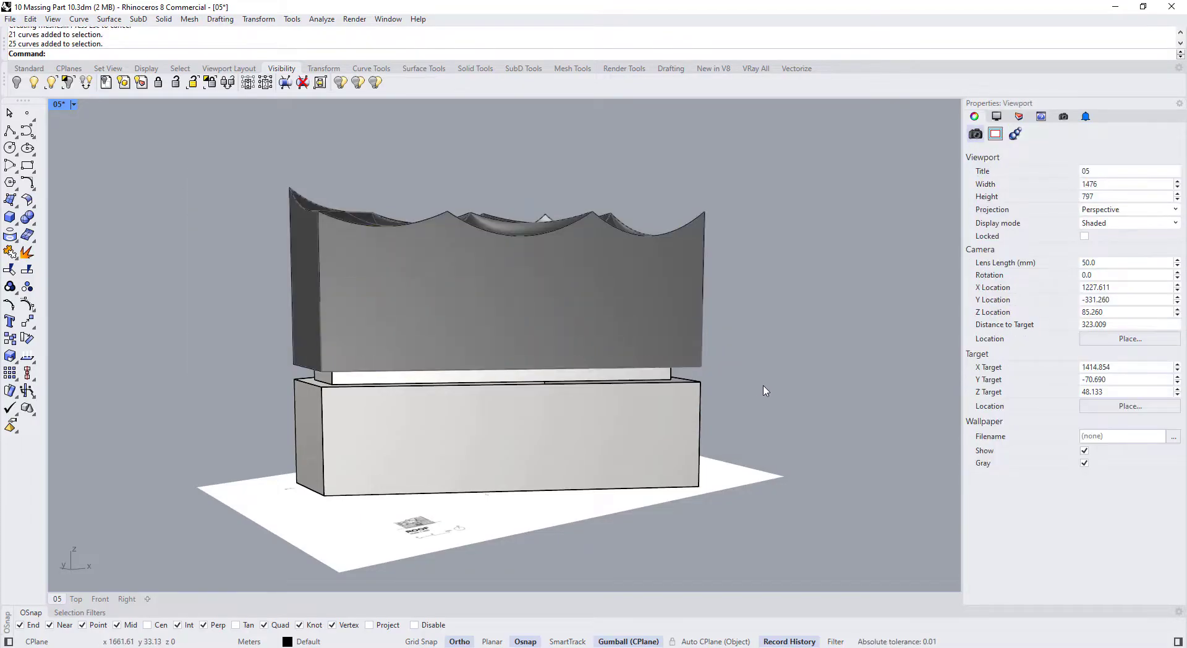
Isolate all curves except the bottom outline with Isolate Lock, then select the roof curves
type("SelCrv")
key("Return")
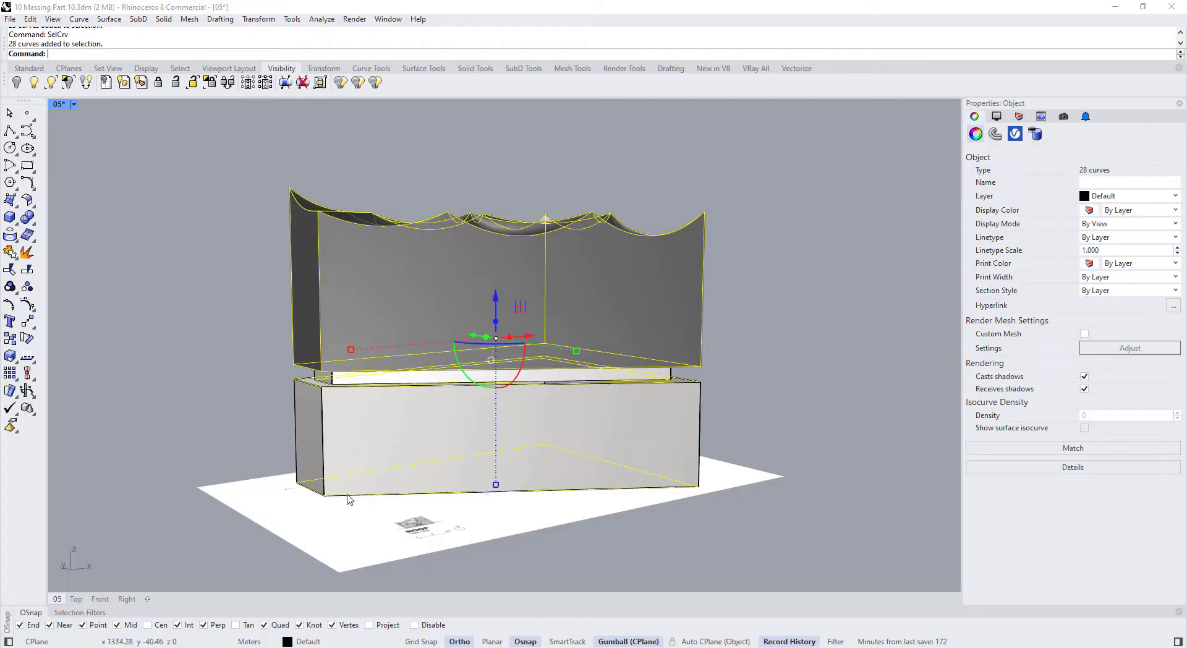
scroll(349, 499, "up", 2)
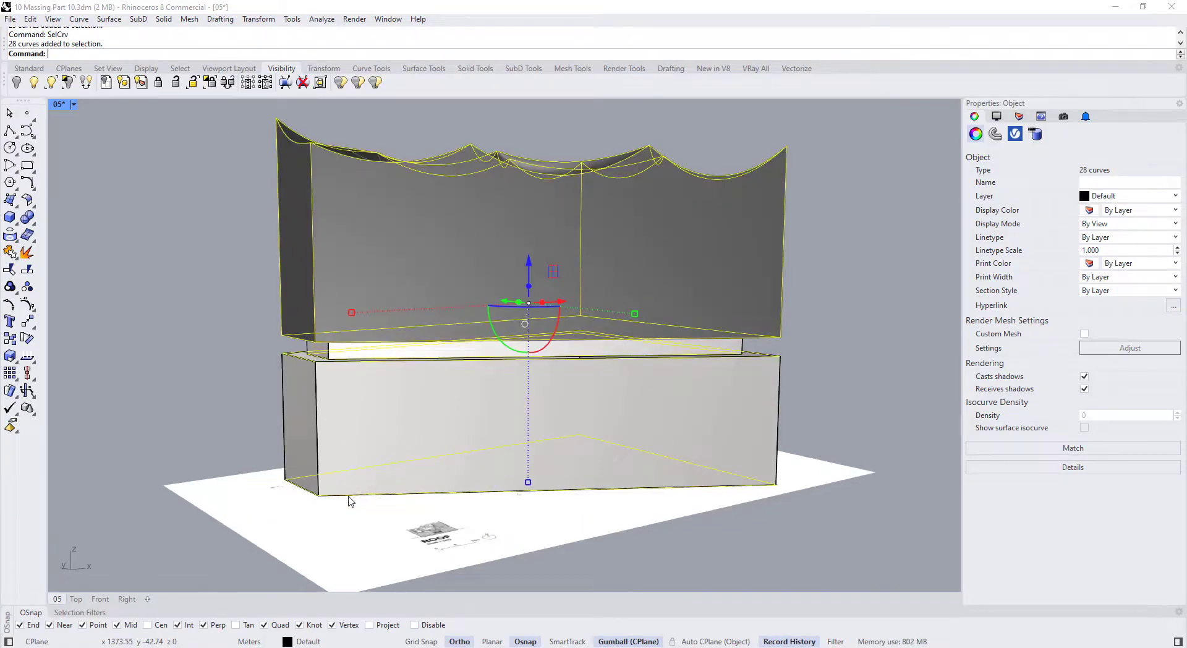
left_click(350, 496, "ctrl")
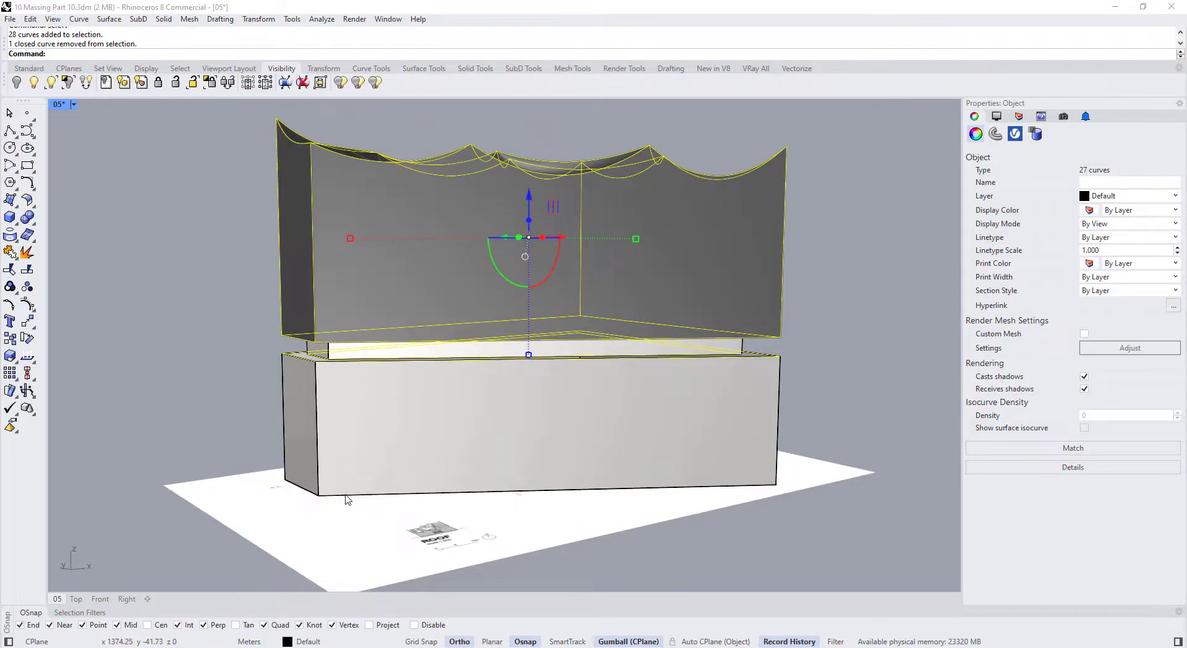
left_click(210, 83)
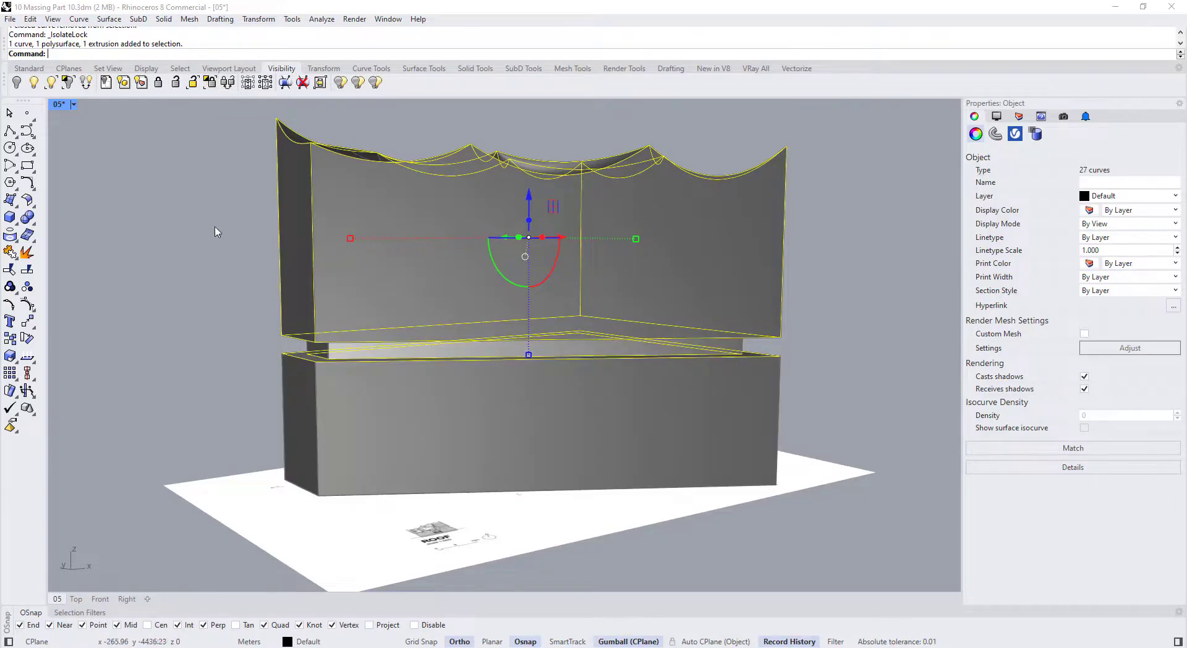
scroll(225, 324, "down", 2)
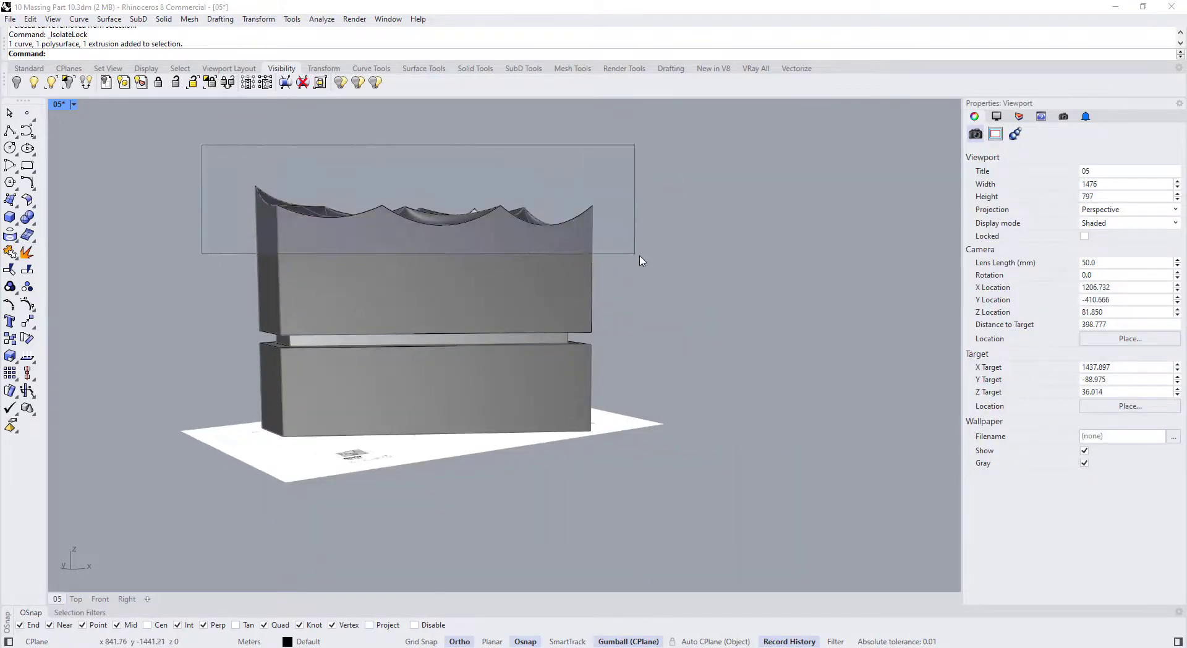
left_click_drag(641, 261, 176, 146)
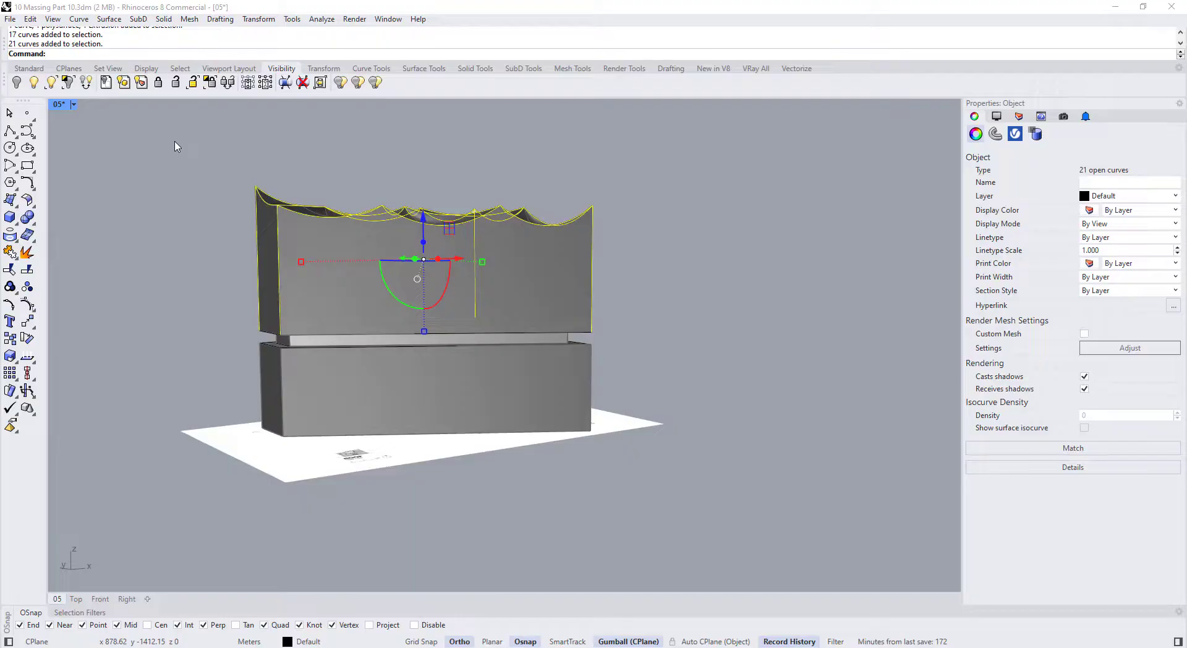
Turn on the roof curves' control points and raise the roof corner points
key("F10")
right_click_drag(177, 146, 280, 275)
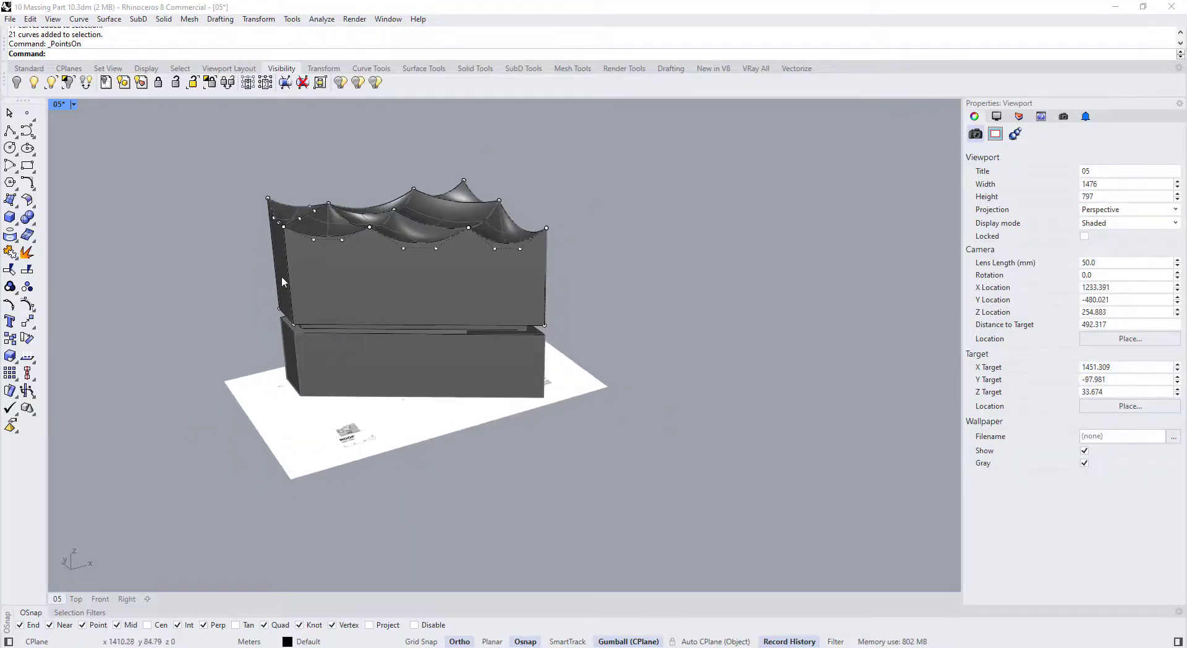
scroll(295, 217, "up", 2)
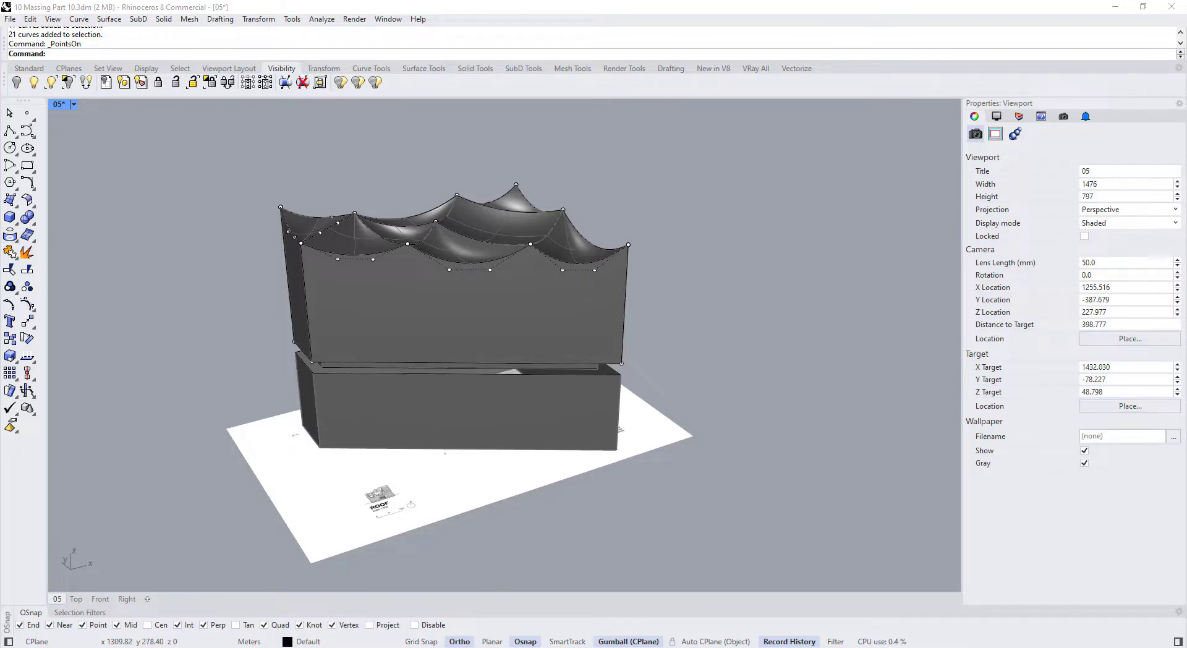
scroll(225, 179, "up", 7)
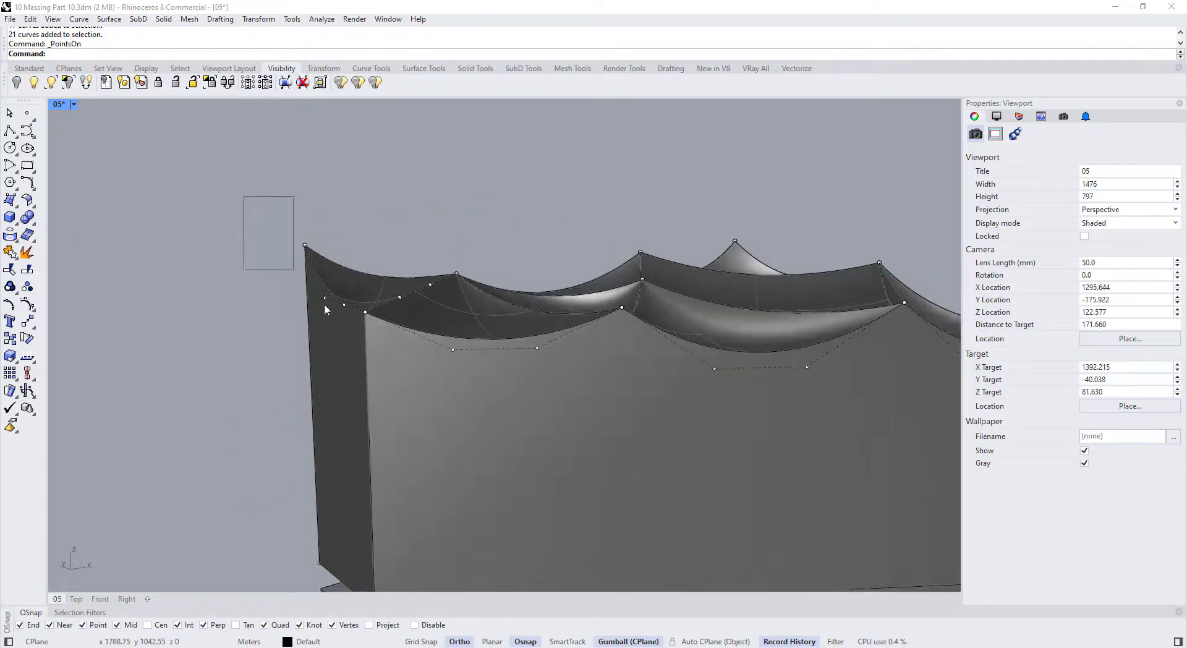
left_click_drag(373, 336, 374, 336)
left_click_drag(359, 234, 359, 199)
scroll(356, 207, "down", 5)
right_click_drag(359, 231, 405, 266)
key("Escape")
Nudge a single roof control point upward
scroll(395, 309, "up", 6)
right_click_drag(390, 316, 366, 283)
scroll(366, 282, "down", 4)
mouse_move(366, 282)
right_mouse_down()
mouse_move(442, 277)
mouse_move(362, 281)
right_mouse_up()
left_click(379, 279)
left_click_drag(378, 241, 378, 233)
scroll(382, 260, "up", 12)
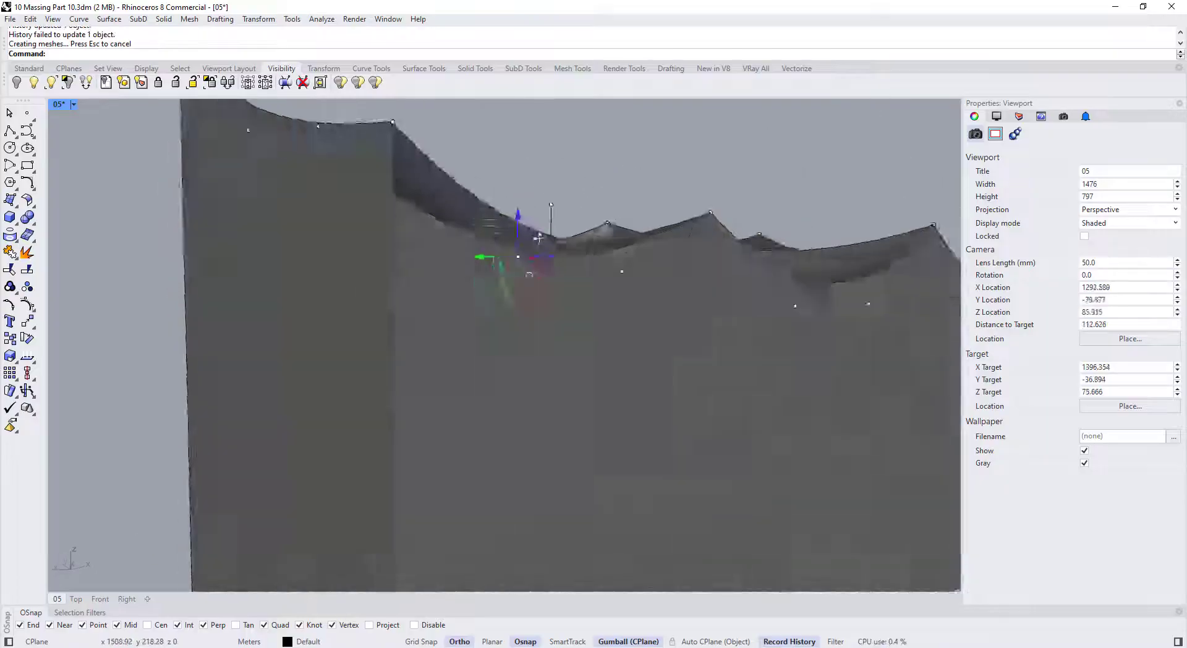
scroll(537, 240, "down", 8)
Reselect the roof curves and undo the last point move
right_click_drag(538, 239, 442, 275)
left_click(405, 272)
key("Escape")
scroll(421, 260, "down", 6)
left_click_drag(353, 168, 691, 288)
key("ctrl+z")
Select all 21 roof curves, show their points, and trial-raise the corner points, undoing it
right_click_drag(691, 288, 661, 266)
left_click_drag(826, 299, 354, 180)
mouse_move(662, 256)
right_mouse_down()
mouse_move(672, 237)
mouse_move(658, 247)
right_mouse_up()
key("F10")
scroll(384, 263, "up", 9)
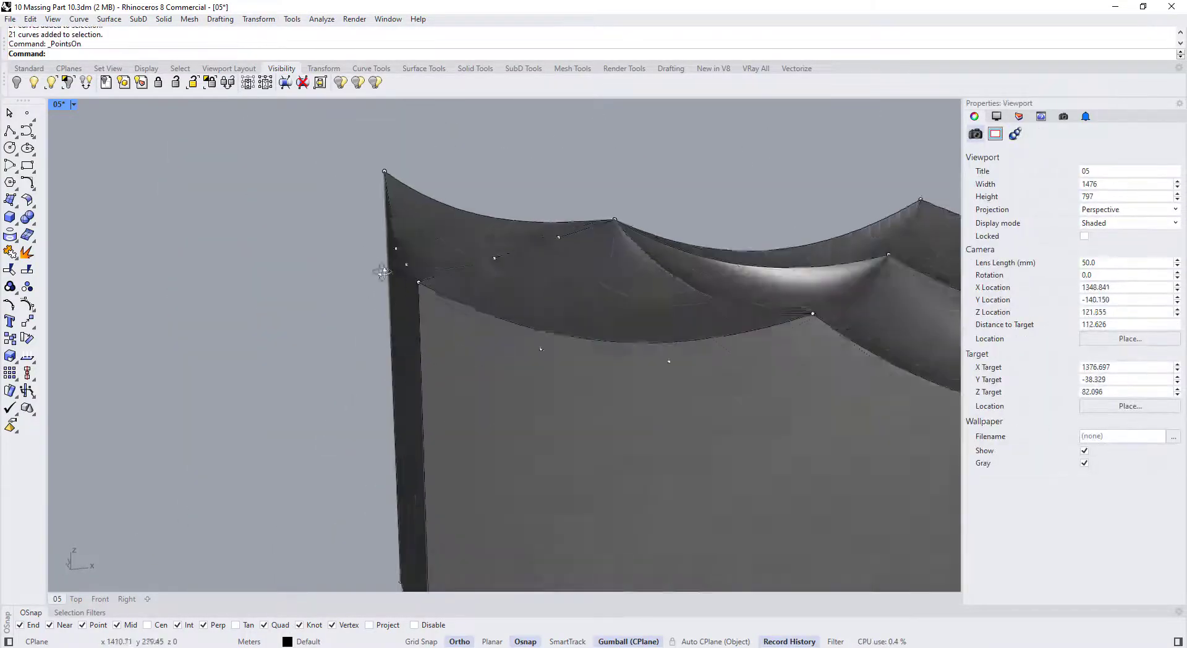
left_click_drag(363, 148, 431, 298)
right_click_drag(426, 278, 408, 248)
scroll(396, 246, "down", 8)
left_click_drag(398, 201, 398, 214)
key("ctrl+z")
Raise the corner control points slightly, then undo that move
right_click_drag(695, 253, 695, 282)
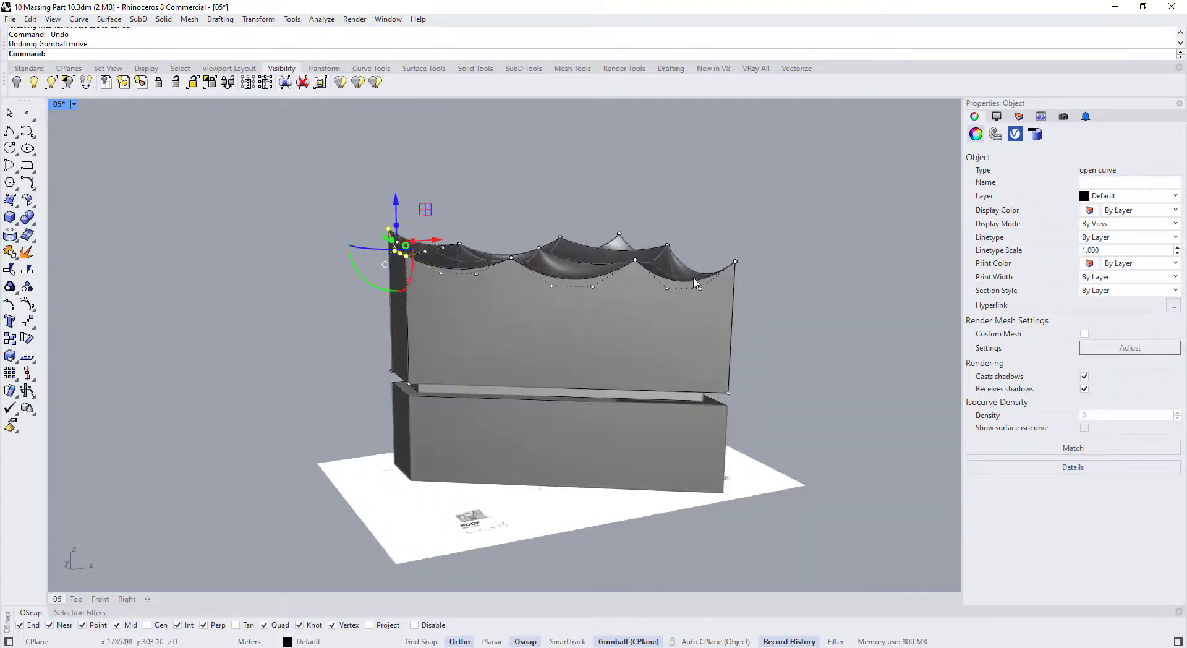
scroll(726, 291, "up", 2)
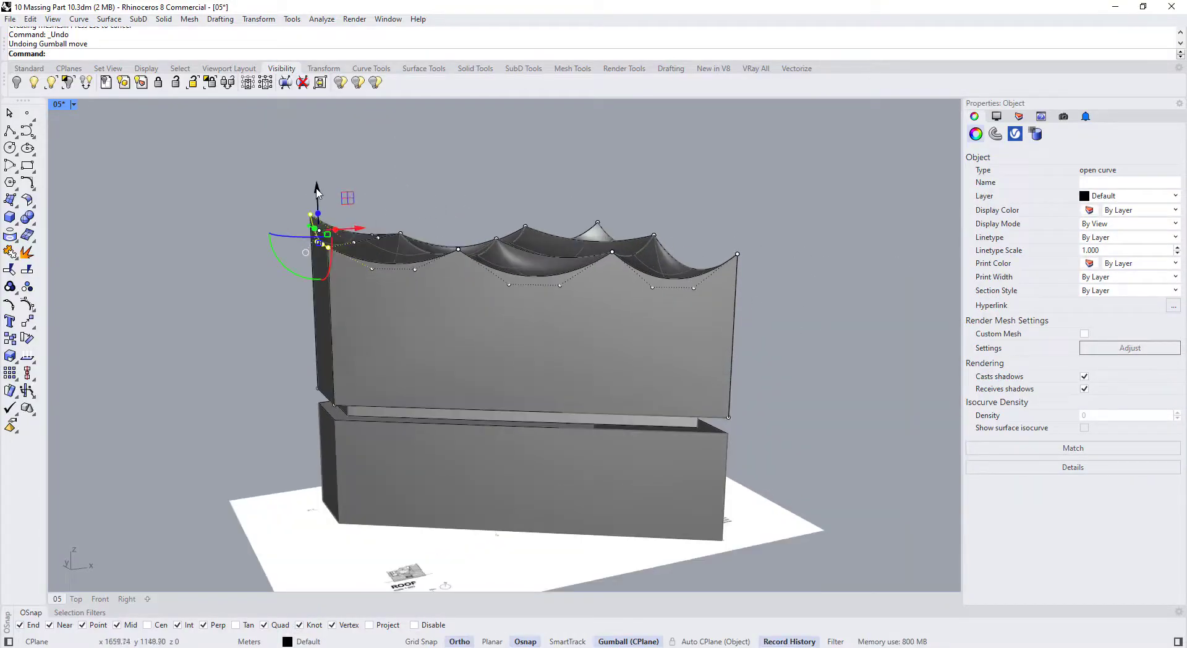
left_click_drag(317, 181, 317, 175)
right_click_drag(356, 246, 321, 273)
key("ctrl+z")
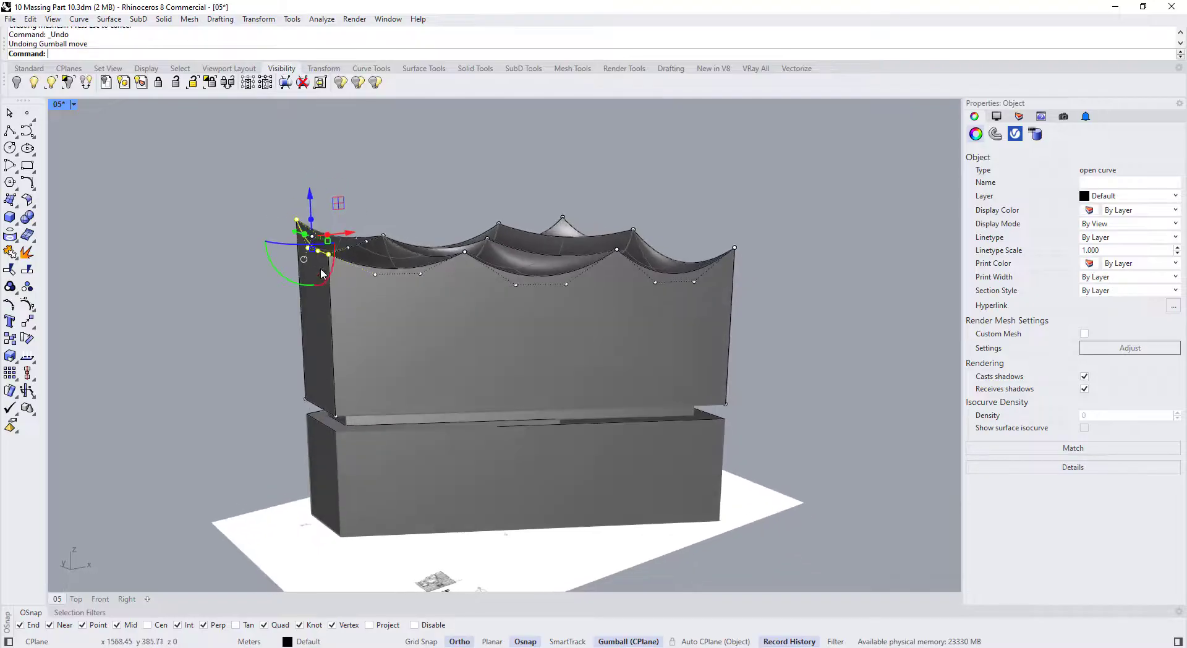
Lift the left corner control points and pick the curve at the roof corner
left_click_drag(254, 172, 314, 263)
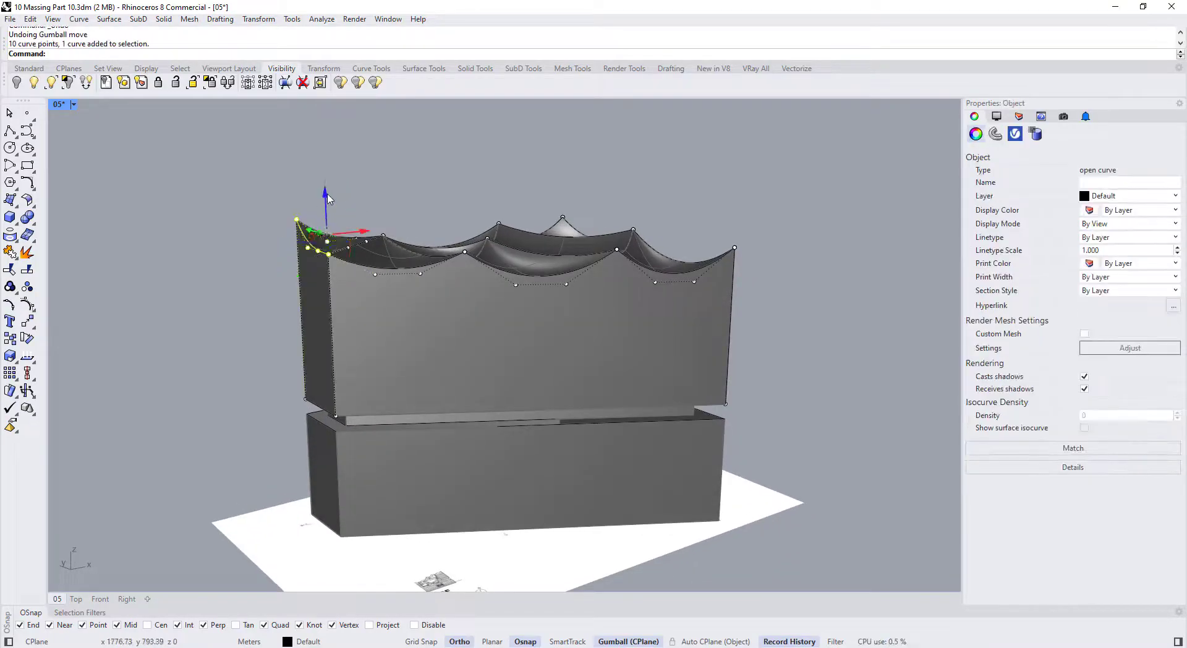
left_click_drag(323, 205, 323, 187)
scroll(736, 237, "up", 6)
left_click(737, 248)
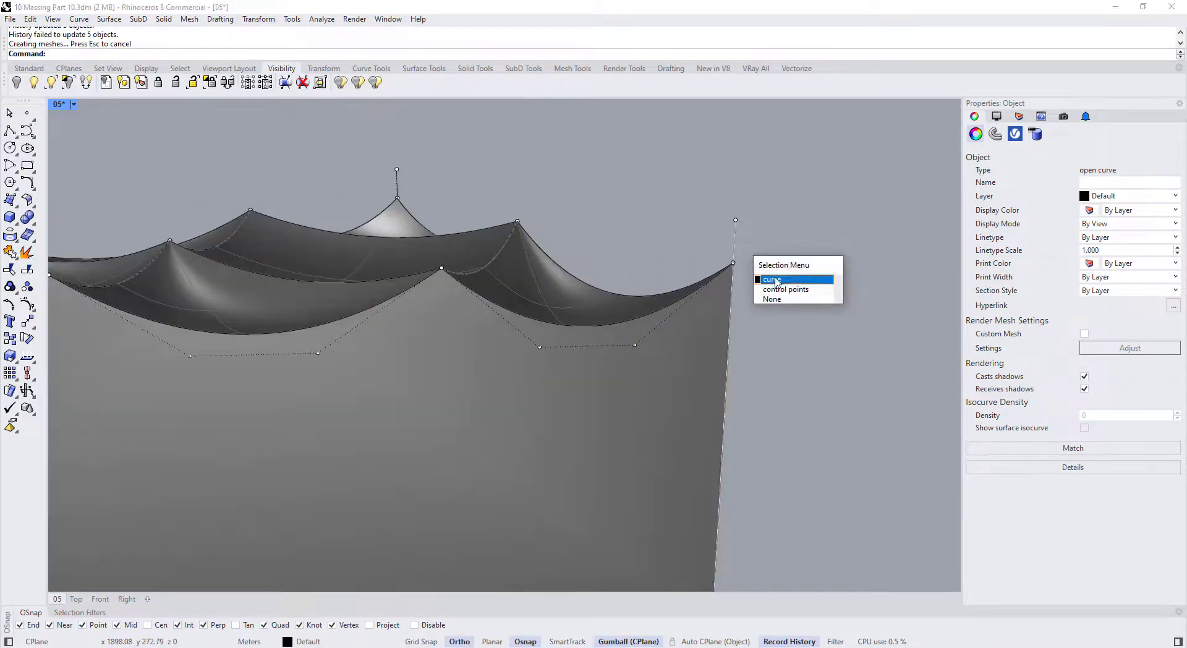
left_click(769, 280)
scroll(767, 281, "down", 6)
right_click_drag(757, 280, 686, 273)
scroll(741, 245, "up", 3)
Undo the corner curve move and raise the right corner control point
left_click(741, 245)
left_click(570, 274)
scroll(532, 273, "down", 4)
scroll(686, 277, "down", 2)
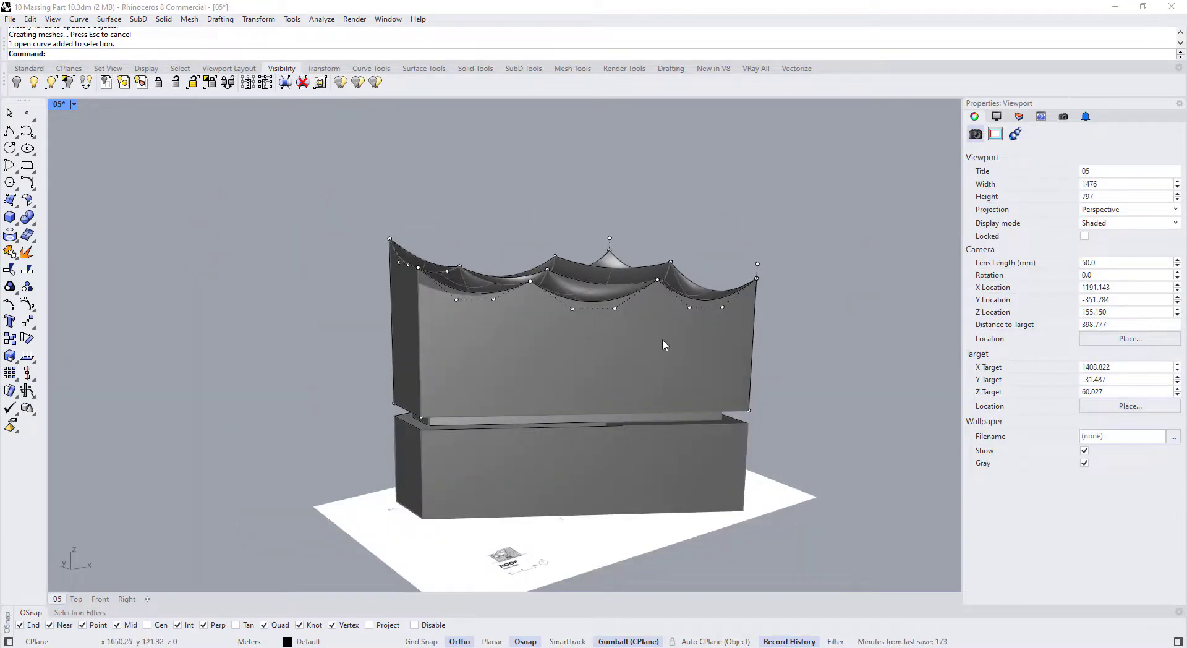
scroll(765, 285, "up", 4)
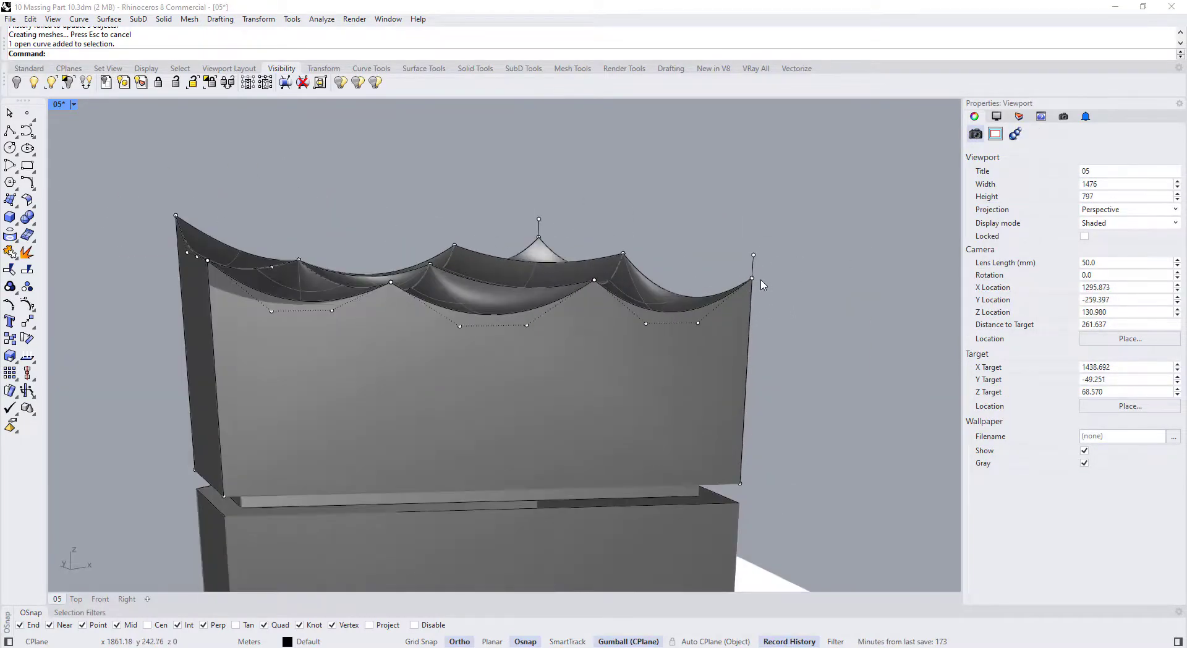
key("ctrl+z")
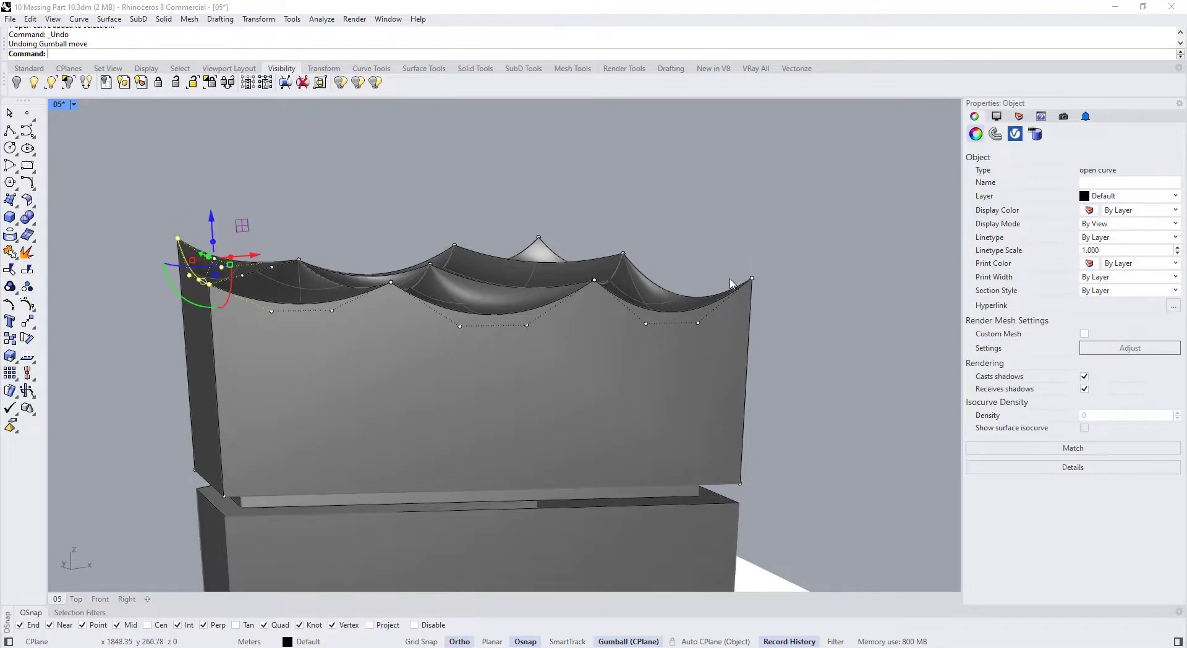
key("Escape")
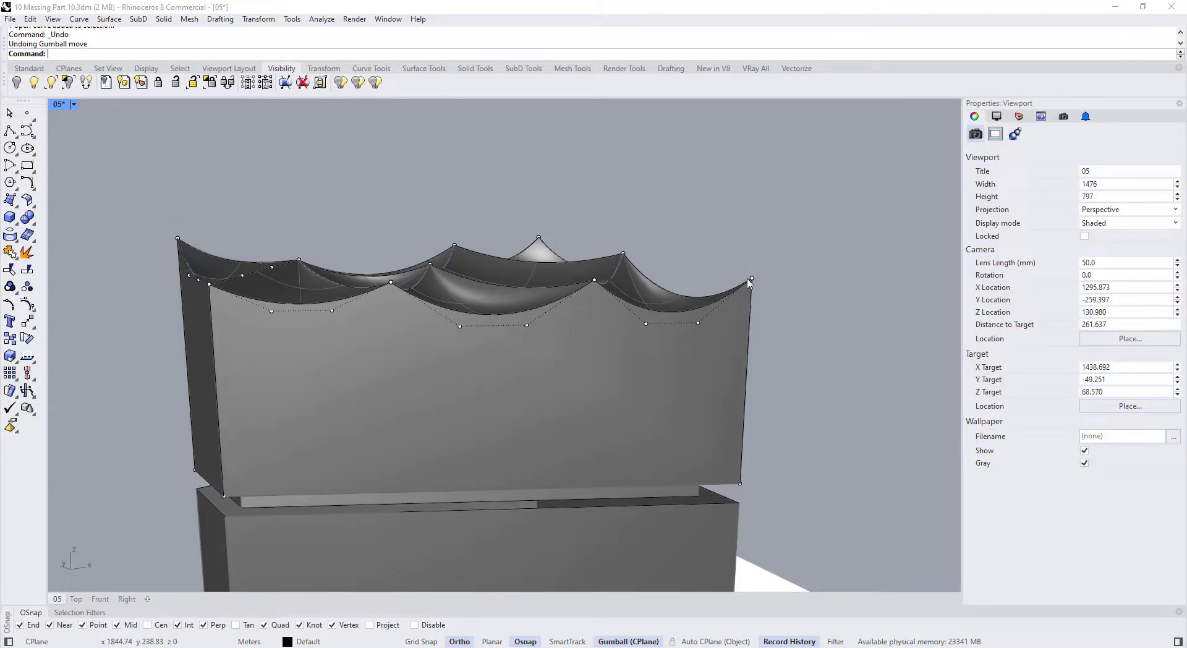
left_click_drag(753, 238, 752, 235)
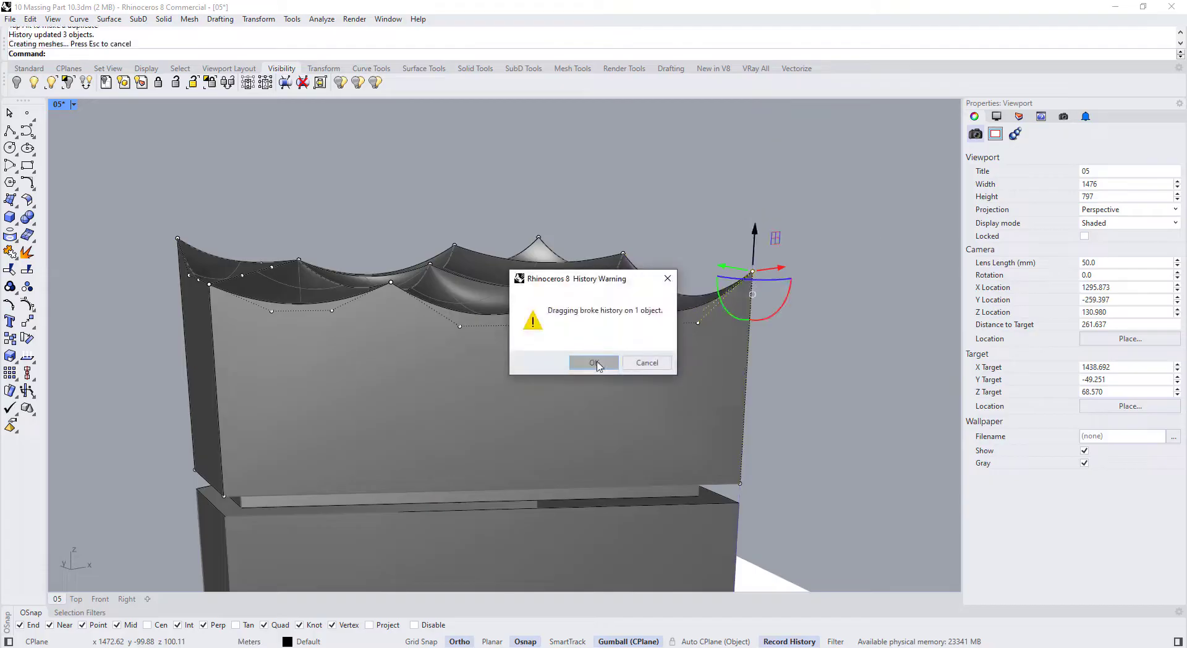
Accept the history warning and raise the central roof peak point
left_click(596, 366)
right_click_drag(609, 233, 582, 240)
left_click_drag(558, 198, 602, 239)
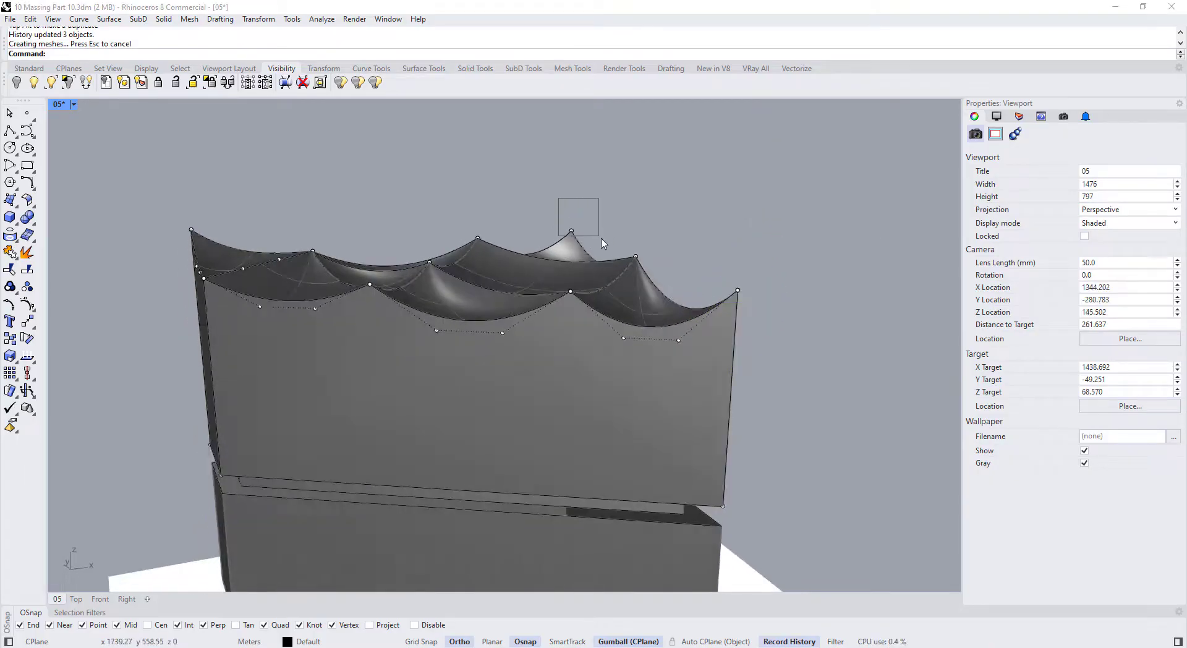
left_click_drag(570, 204, 570, 195)
left_click(589, 358)
scroll(584, 334, "down", 4)
scroll(333, 269, "up", 6)
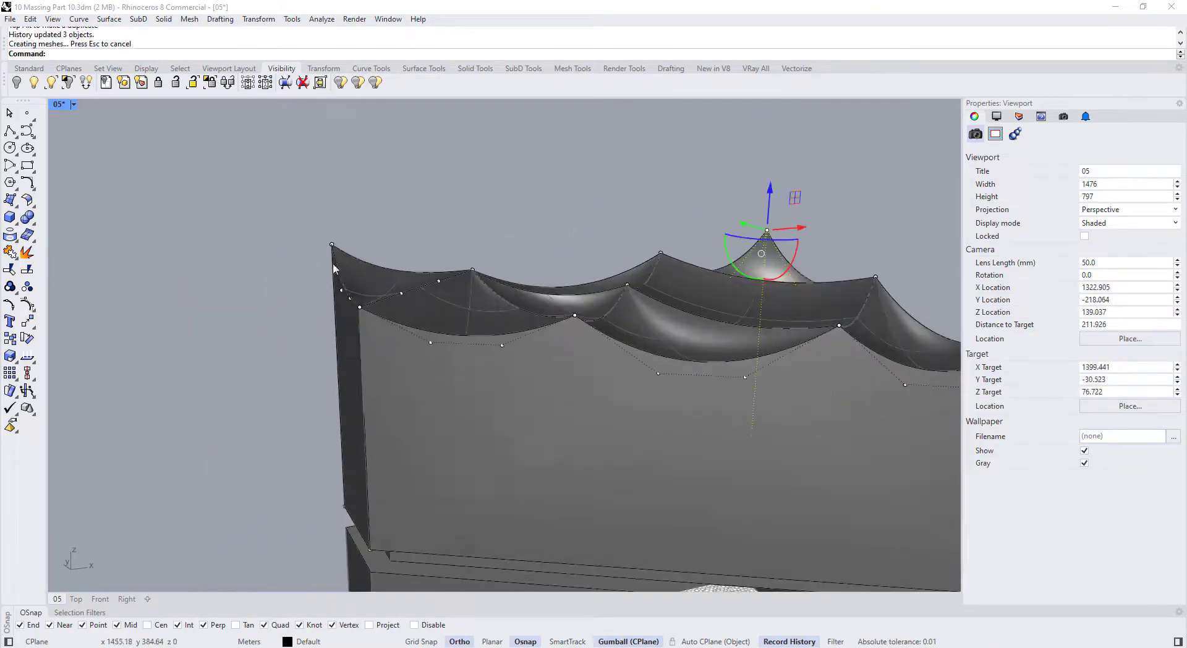
Lift the roof's left corner point and raise the left corner curve
left_click_drag(329, 212, 330, 206)
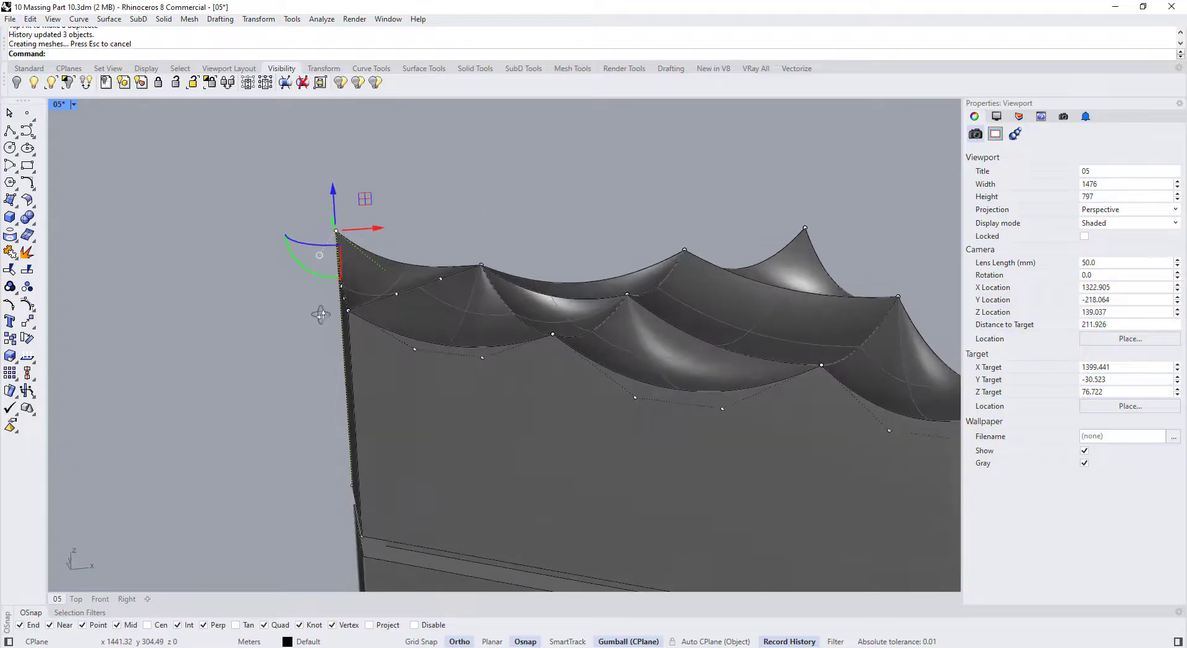
scroll(347, 280, "down", 4)
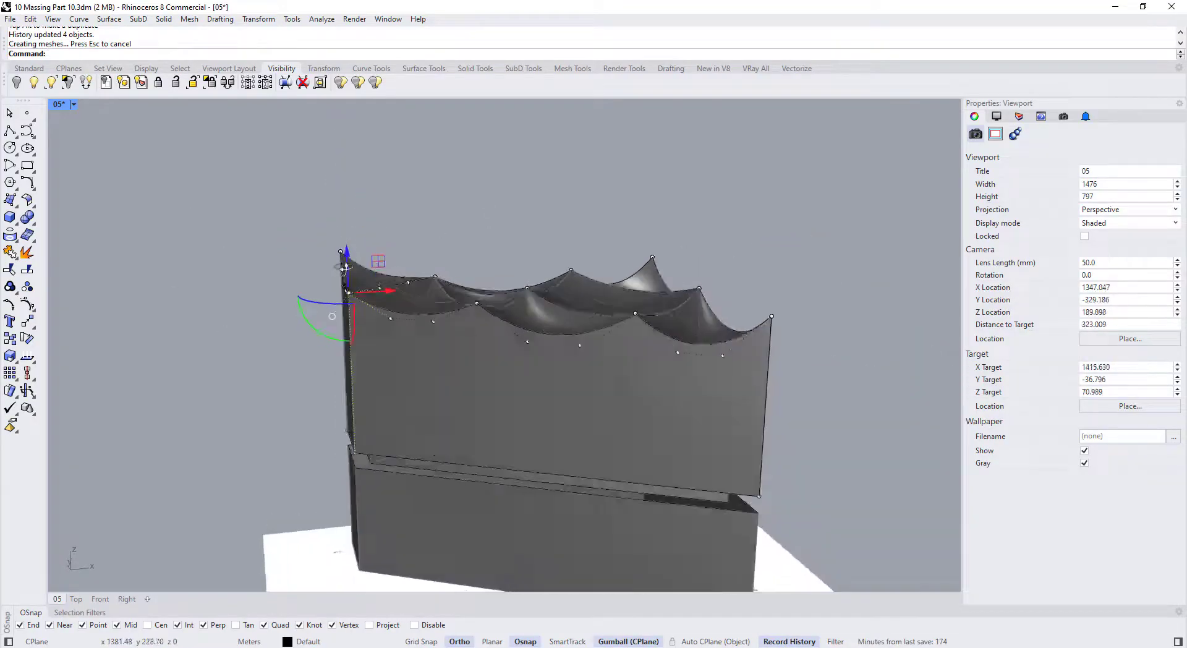
scroll(318, 218, "up", 4)
left_click(355, 268)
left_click_drag(361, 254, 361, 237)
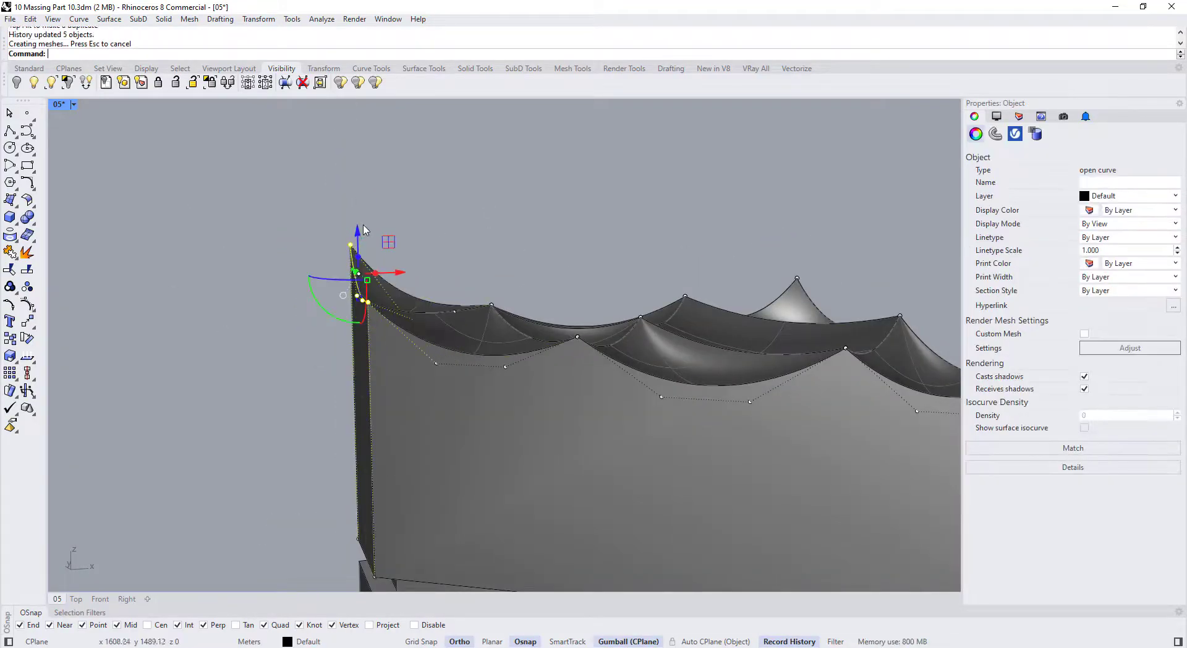
scroll(371, 241, "down", 2)
right_click_drag(377, 248, 463, 247)
scroll(881, 286, "up", 2)
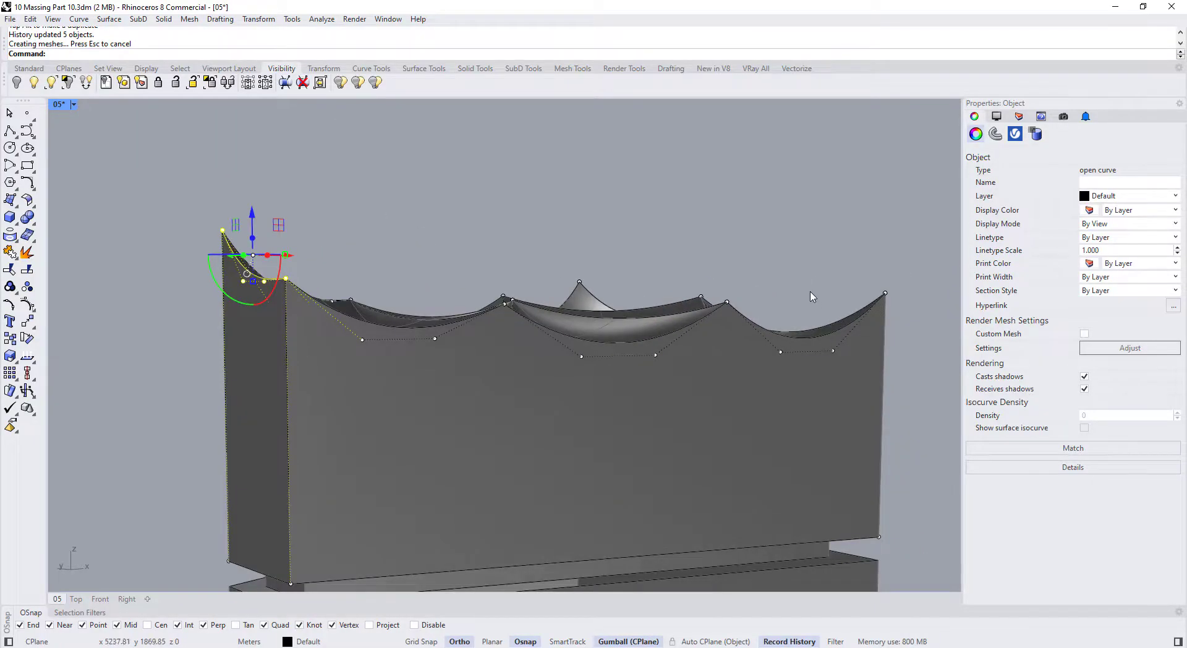
Select the left corner curve from above, cancelling picks among overlapping objects
right_click_drag(811, 297, 803, 308)
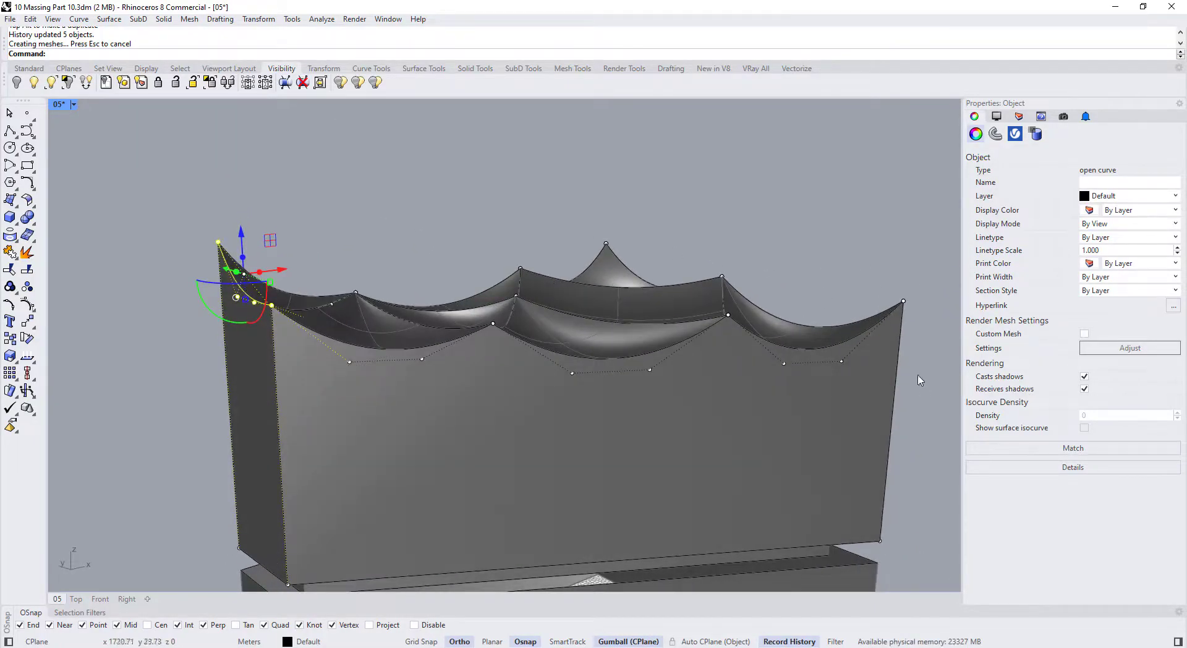
left_click(894, 376)
left_click(638, 262)
scroll(563, 305, "down", 2)
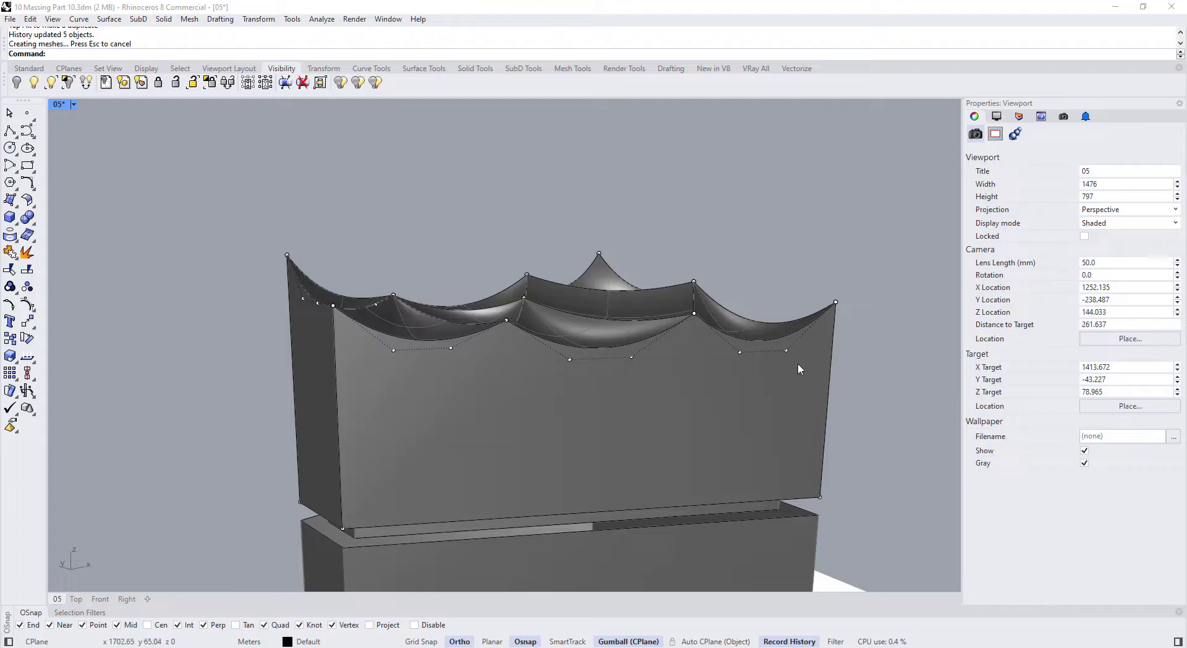
left_click(335, 342)
left_click(254, 265)
scroll(286, 260, "up", 3)
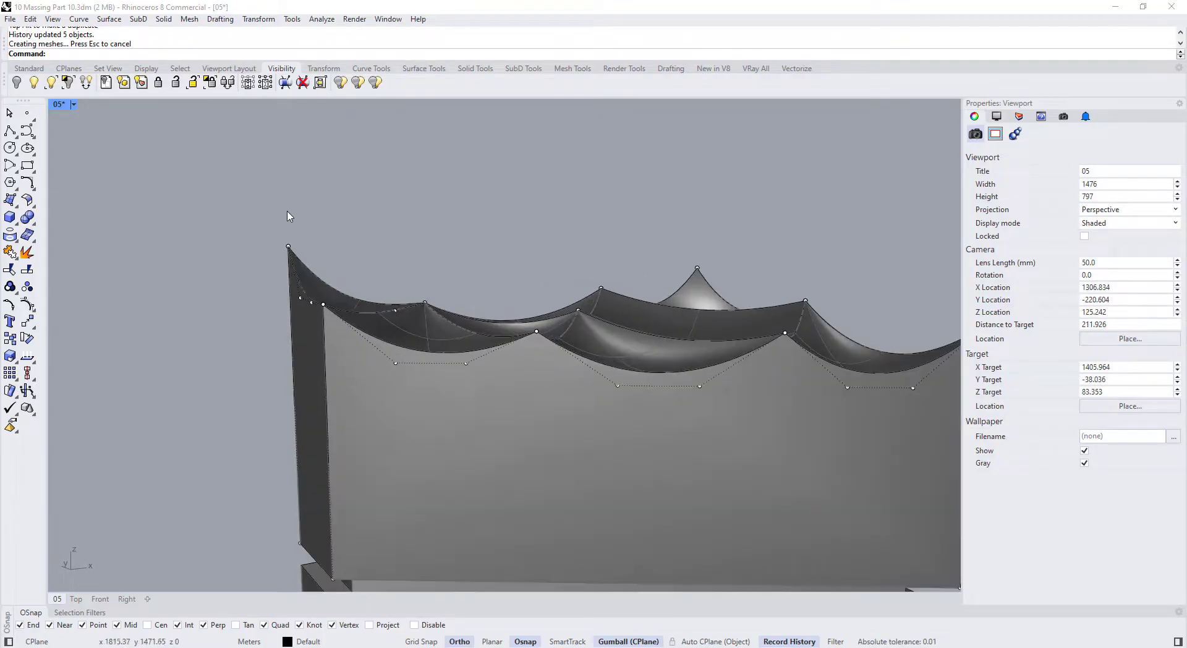
left_click_drag(322, 326, 321, 318)
scroll(312, 253, "down", 3)
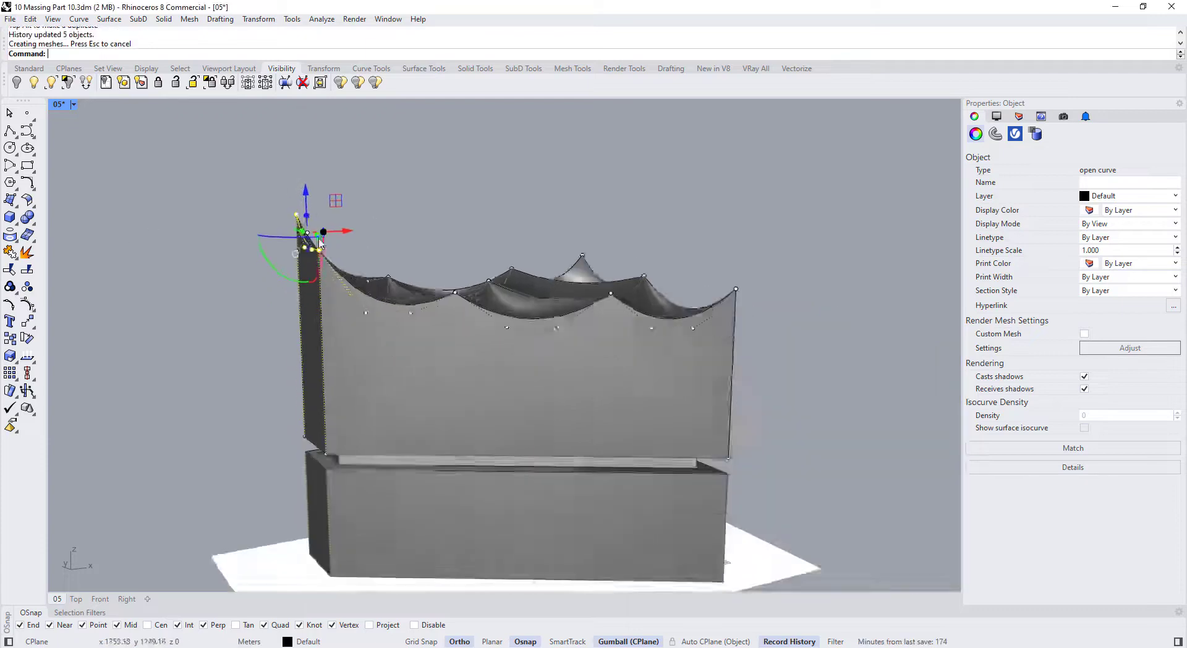
scroll(266, 296, "up", 5)
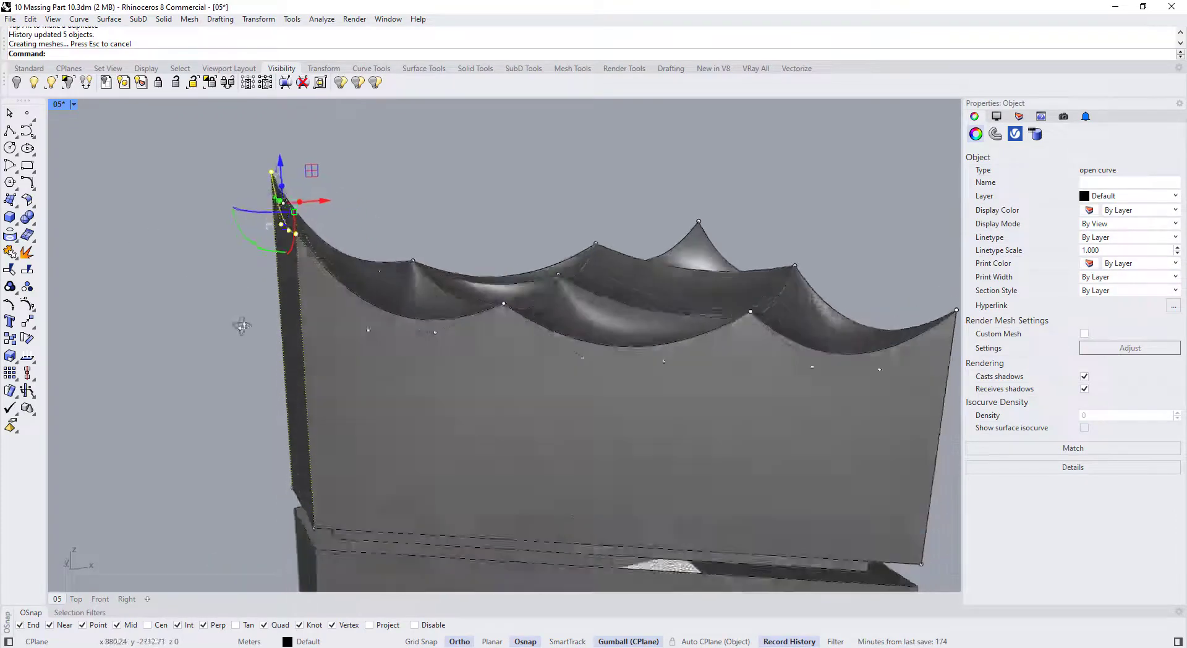
Select a control point on the roof edge and view it from a low front angle
left_click_drag(179, 304, 393, 392)
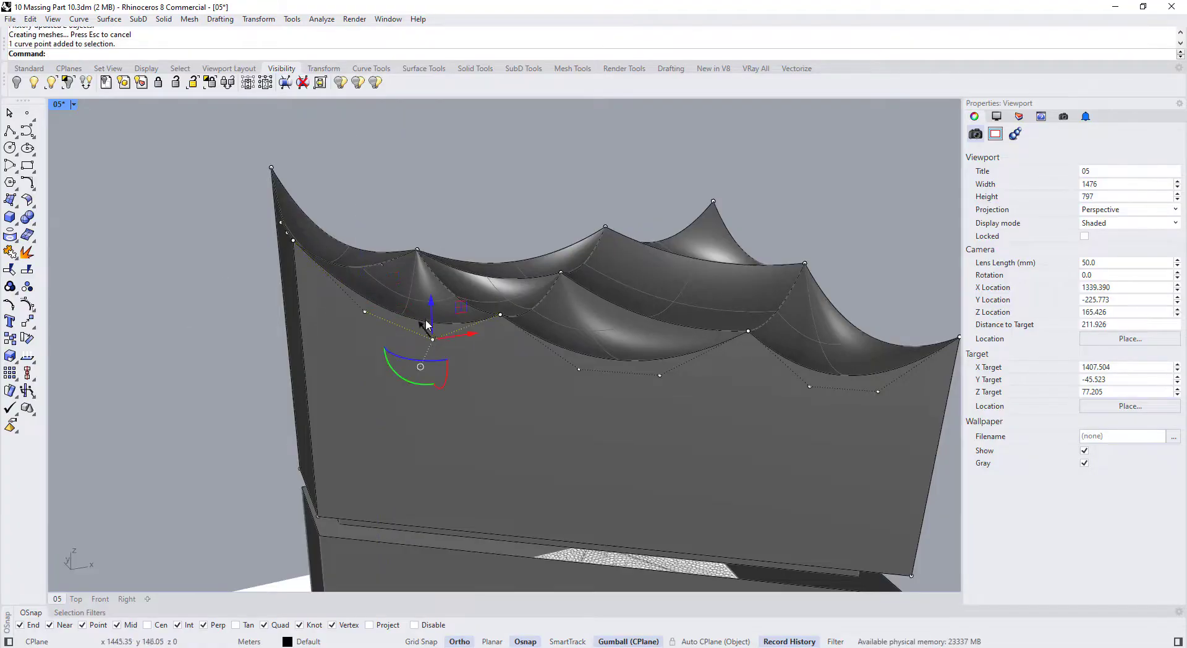
right_click_drag(425, 319, 346, 358)
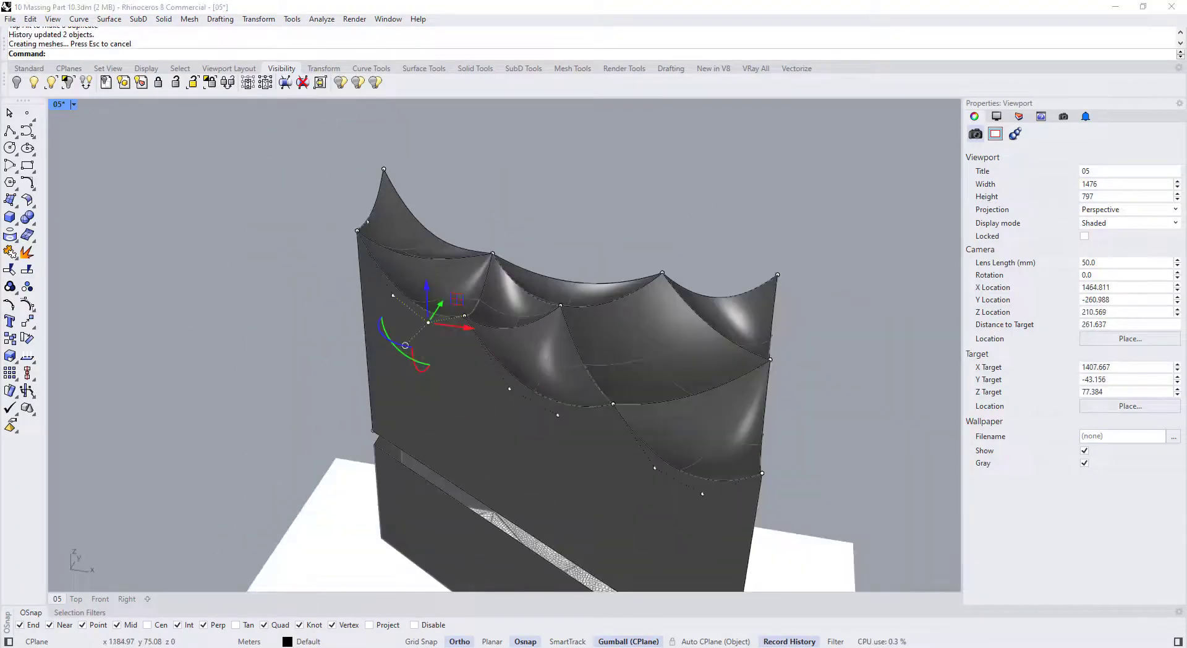
scroll(438, 278, "down", 8)
right_click_drag(439, 278, 519, 248)
scroll(532, 222, "up", 13)
right_click_drag(548, 159, 618, 186)
scroll(711, 303, "down", 9)
right_click_drag(711, 303, 603, 396)
scroll(711, 285, "up", 4)
scroll(538, 364, "up", 4)
Move a different roof control point, undo it, and return to a front view
left_click(522, 384)
scroll(349, 273, "down", 6)
scroll(657, 355, "up", 5)
left_click_drag(607, 439, 607, 402)
key("ctrl+z")
scroll(602, 396, "down", 4)
right_click_drag(603, 395, 579, 231)
left_click(579, 232)
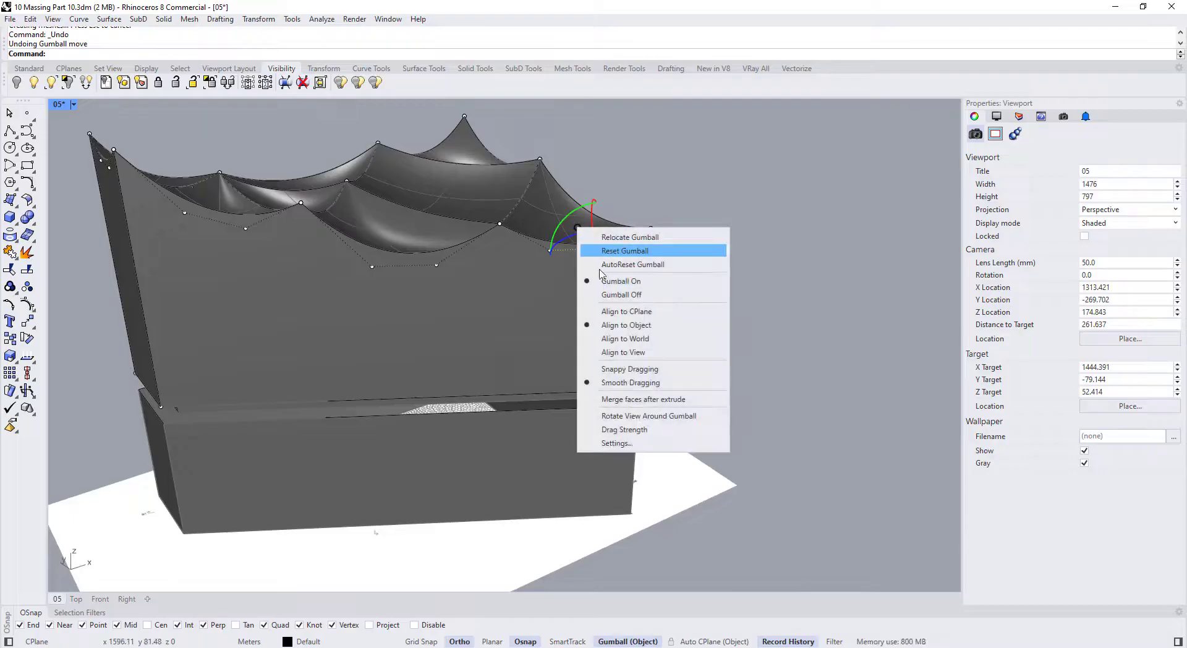
Switch the gumball alignment from construction plane to object before editing the roof points
left_click(626, 311)
scroll(585, 250, "up", 4)
left_click(598, 285)
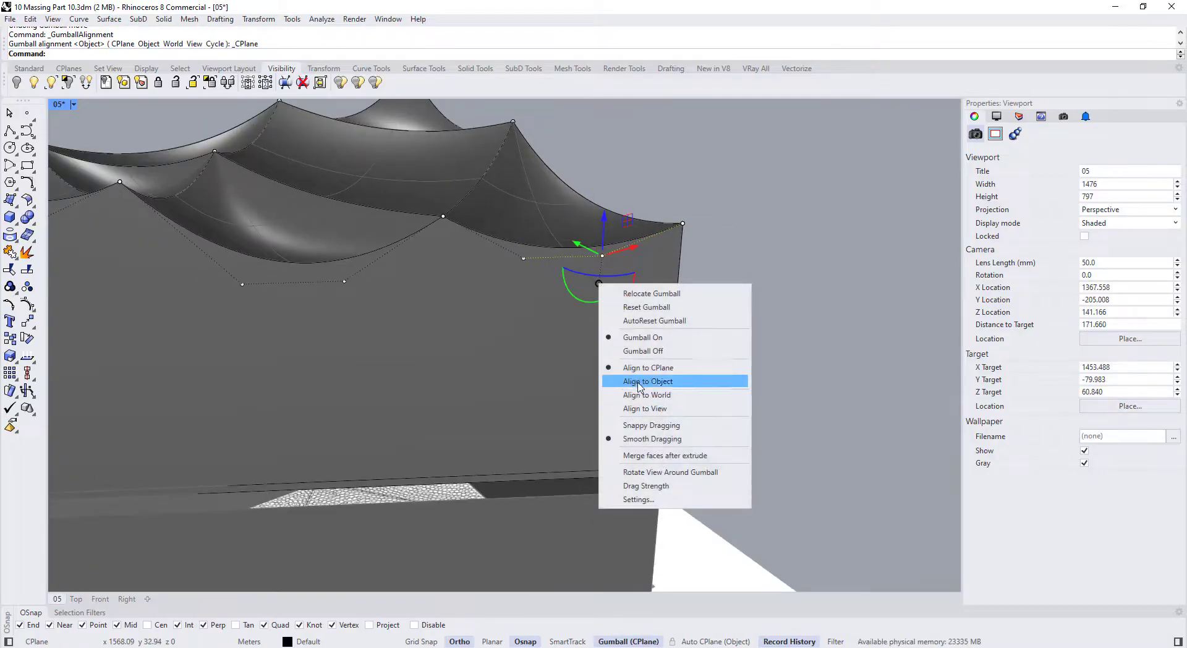
left_click(644, 379)
scroll(593, 278, "down", 3)
right_click_drag(565, 336, 307, 328)
scroll(623, 298, "up", 4)
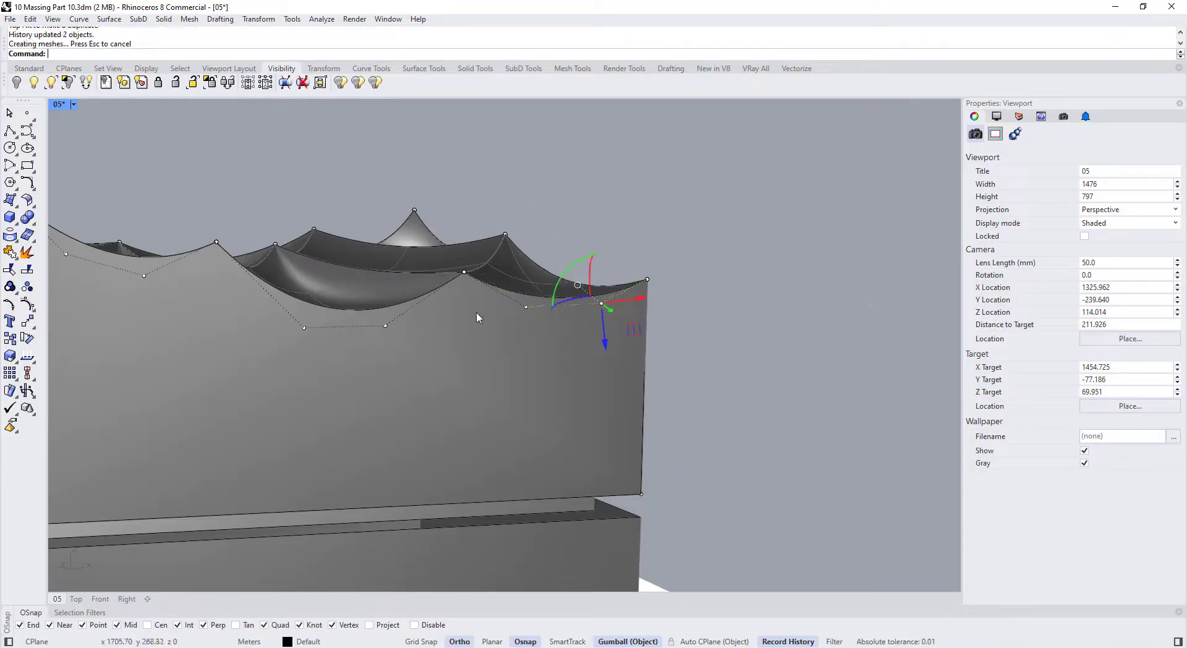
Move a first roof control point, then raise another vertically with CPlane-aligned gumball axes
left_click(525, 307)
left_click_drag(605, 339, 605, 353)
right_click_drag(574, 396, 365, 238)
left_click(339, 280)
left_click(362, 262)
left_click(406, 343)
left_click_drag(339, 254, 339, 241)
Shift roof curve points on the far side and the right-hand end to deepen the waves
right_click_drag(502, 267, 266, 365)
left_click(464, 406)
left_click_drag(469, 381, 468, 402)
left_click(540, 331)
right_click_drag(500, 426, 609, 324)
left_click(779, 281)
left_click_drag(780, 230, 780, 246)
left_click(856, 265)
right_click_drag(757, 232, 773, 284)
Lower several roof-edge control points along the front to reshape the scalloped arches
right_click_drag(332, 303, 495, 321)
left_click(684, 260)
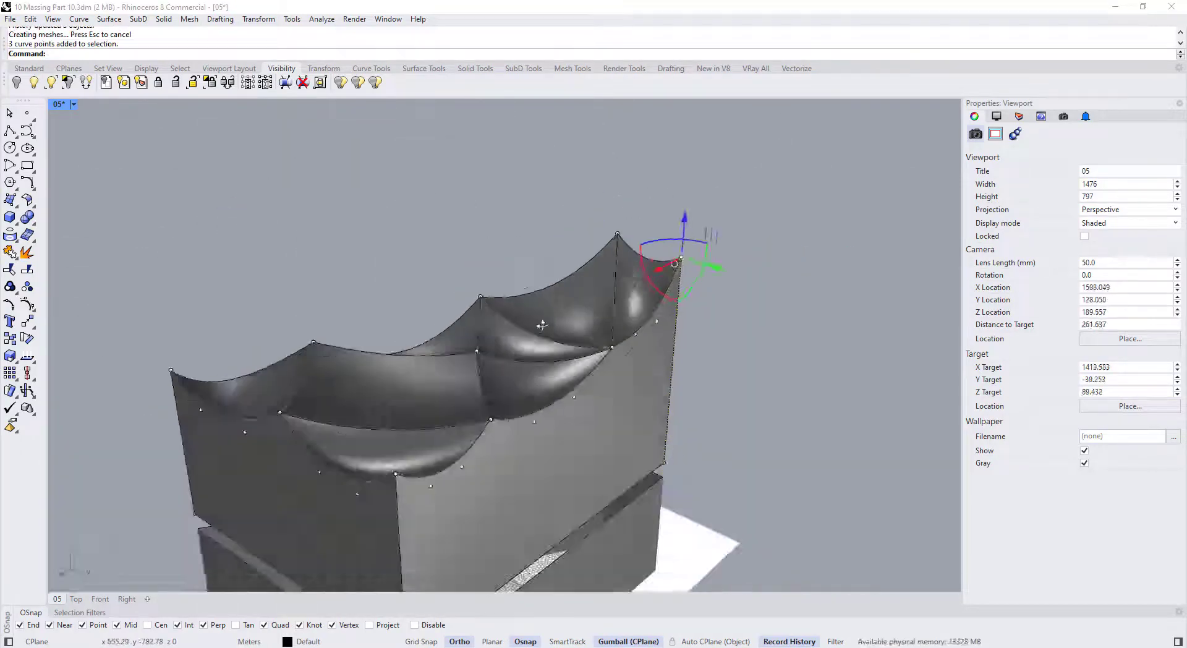
left_click_drag(684, 224, 684, 240)
right_click_drag(655, 321, 550, 371)
left_click(580, 393)
left_click_drag(582, 358, 583, 374)
right_click_drag(543, 364, 633, 347)
left_click(510, 391)
left_click_drag(510, 356, 510, 370)
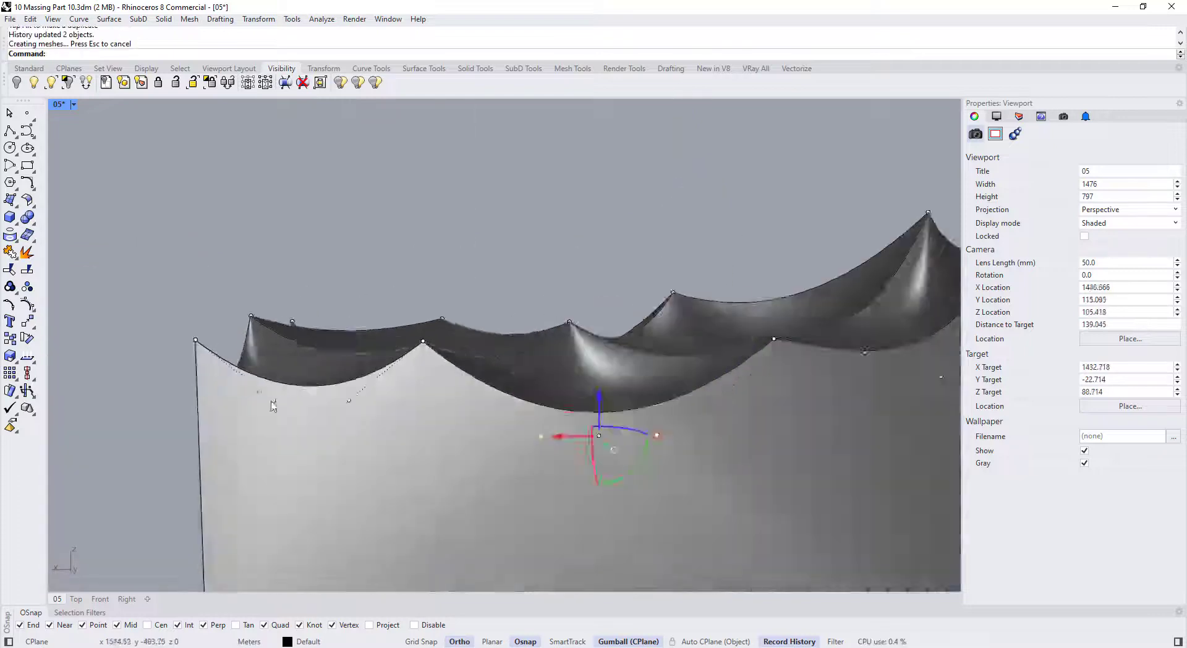
right_click_drag(273, 406, 247, 377)
Adjust the edge points at the building's end, then clear the point selection
left_click(206, 358)
left_click_drag(207, 336, 207, 347)
scroll(457, 347, "down", 9)
right_click_drag(457, 346, 532, 355)
left_click(552, 368)
left_click_drag(552, 328, 552, 341)
right_click_drag(544, 365, 605, 334)
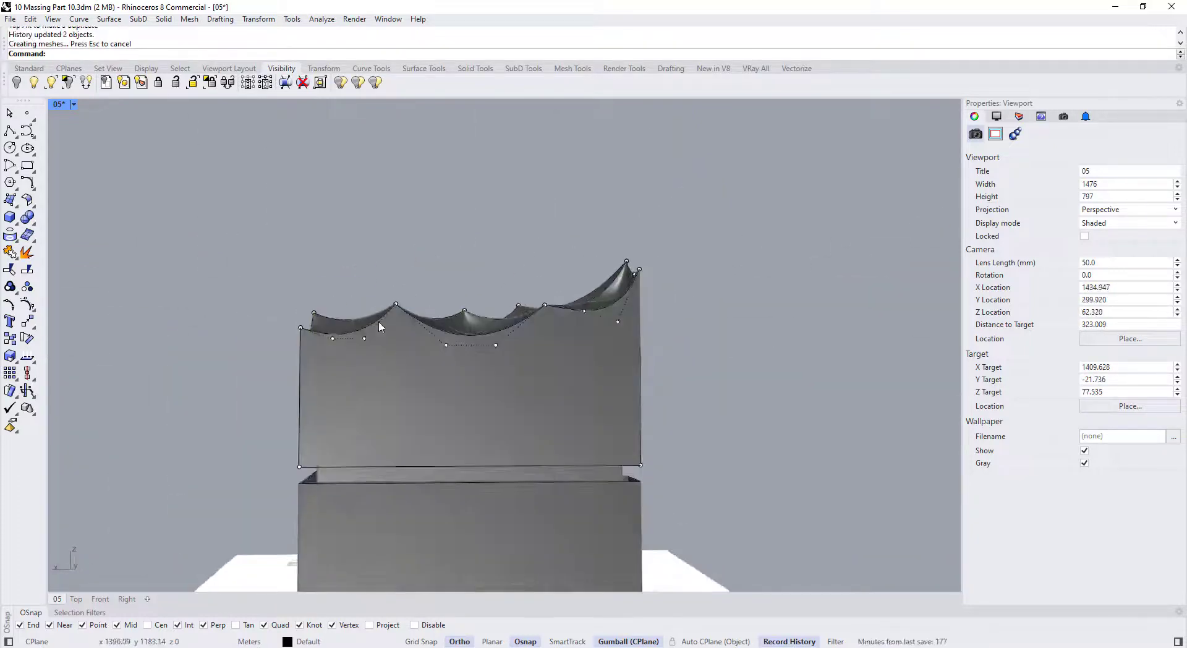
scroll(482, 309, "up", 6)
right_click_drag(526, 272, 507, 290)
left_click(503, 315)
Lift a roof peak point on the long side to make a taller crest
left_click_drag(504, 276, 504, 289)
right_click_drag(470, 333, 241, 294)
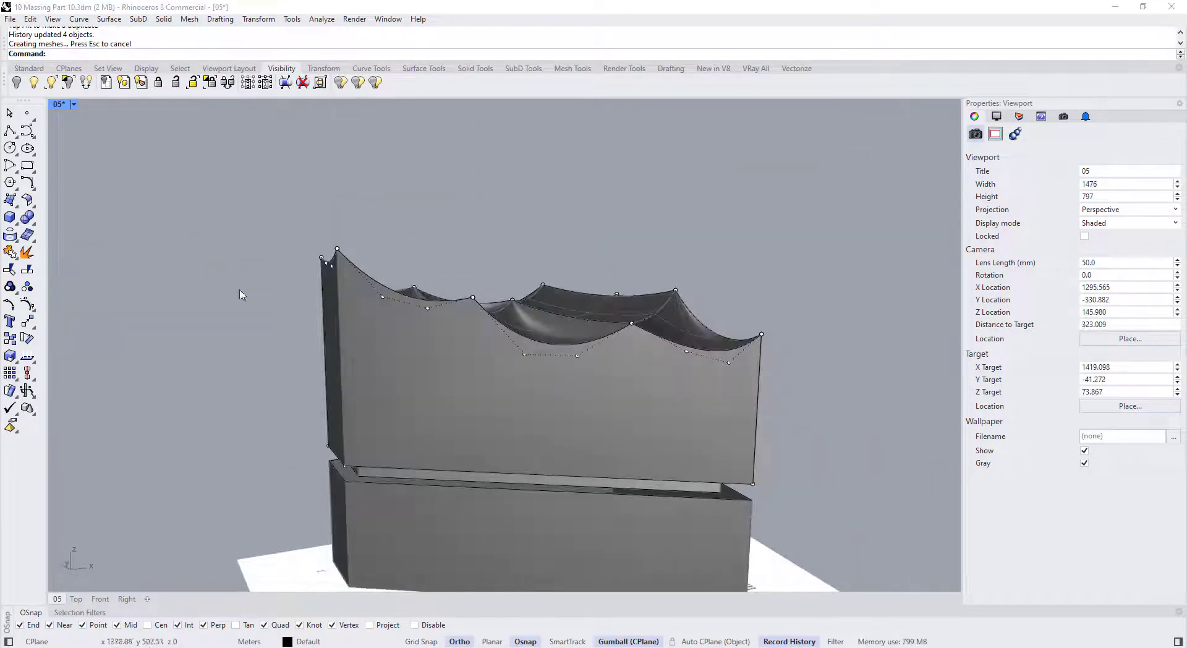
scroll(370, 291, "up", 5)
left_click(426, 321)
left_click_drag(426, 279, 427, 289)
right_click_drag(433, 297, 489, 272)
left_click(492, 231)
left_click_drag(493, 192, 493, 179)
Try moving a roof corner point, undo it, and deselect the control points
right_click_drag(507, 284, 532, 272)
scroll(482, 278, "down", 5)
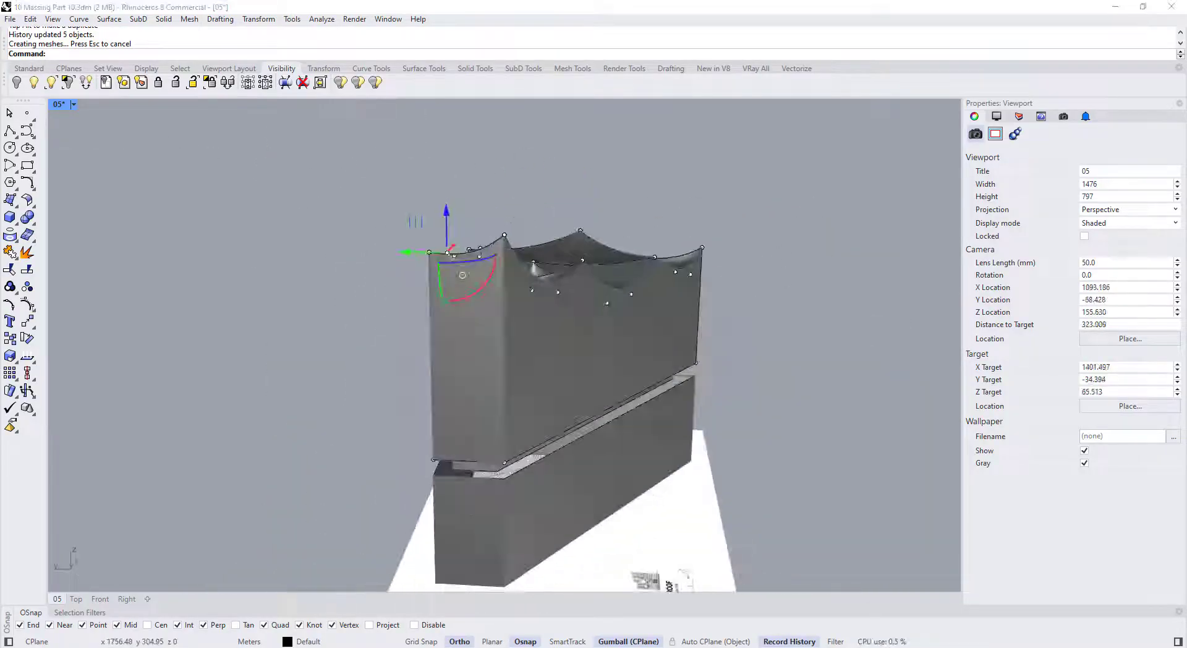
scroll(445, 247, "up", 6)
left_click(410, 177)
left_click_drag(408, 135, 409, 147)
key("ctrl+z")
key("Escape")
key("Escape")
Switch the viewport to Ghosted display and move roof control points to adjust the wave
right_click_drag(457, 278, 544, 321)
scroll(463, 259, "up", 6)
left_click_drag(578, 259, 579, 277)
right_click_drag(579, 278, 643, 309)
left_click_drag(676, 228, 675, 241)
left_click(74, 105)
left_click(83, 191)
right_click_drag(557, 309, 482, 271)
left_click_drag(535, 204, 536, 241)
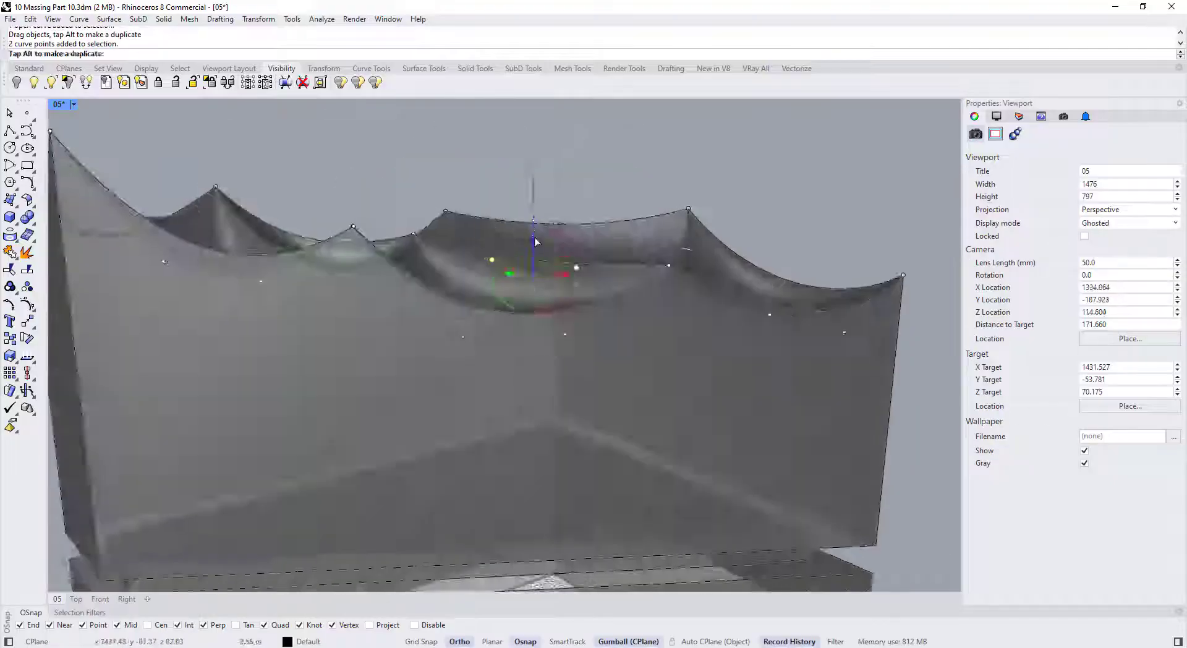
scroll(494, 278, "down", 5)
Move a pair of roof-edge points together, then undo that move
left_click(74, 104)
left_click(81, 164)
right_click_drag(433, 260, 482, 296)
left_click_drag(373, 195, 373, 184)
scroll(395, 204, "down", 5)
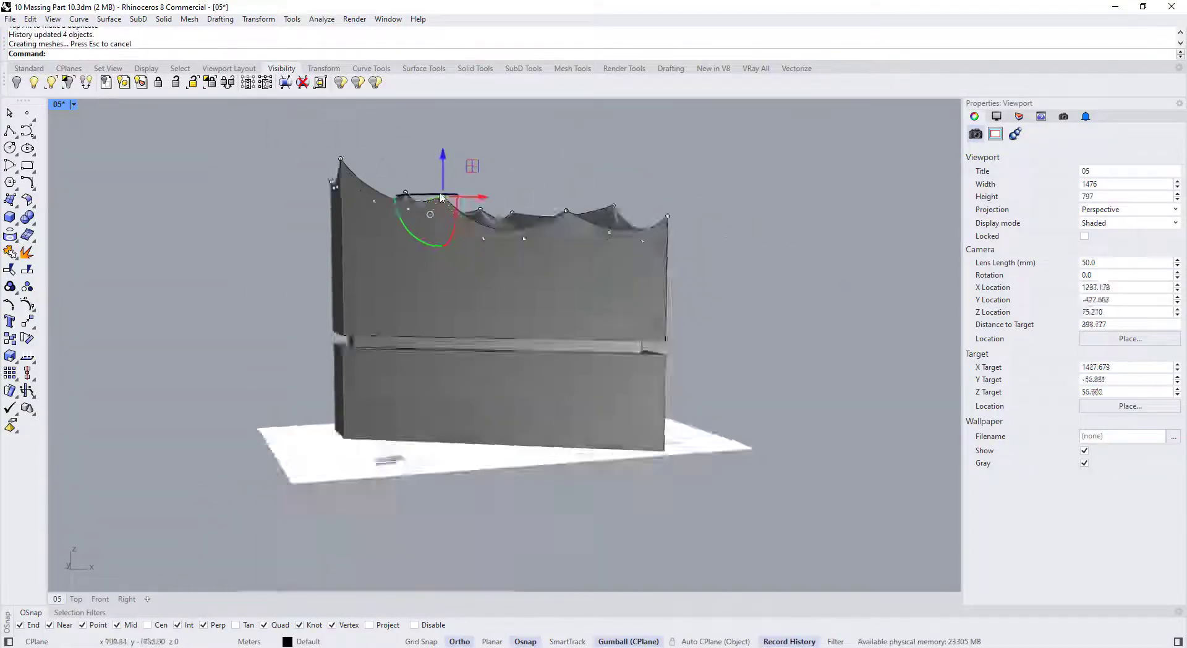
right_click_drag(429, 212, 526, 235)
key("ctrl+z")
scroll(631, 228, "up", 6)
Raise other roof points, then select the right and opposite roof corner point pairs
left_click(678, 277)
left_click_drag(678, 229, 678, 240)
right_click_drag(655, 272, 572, 246)
scroll(573, 235, "up", 6)
left_click_drag(736, 201, 800, 270)
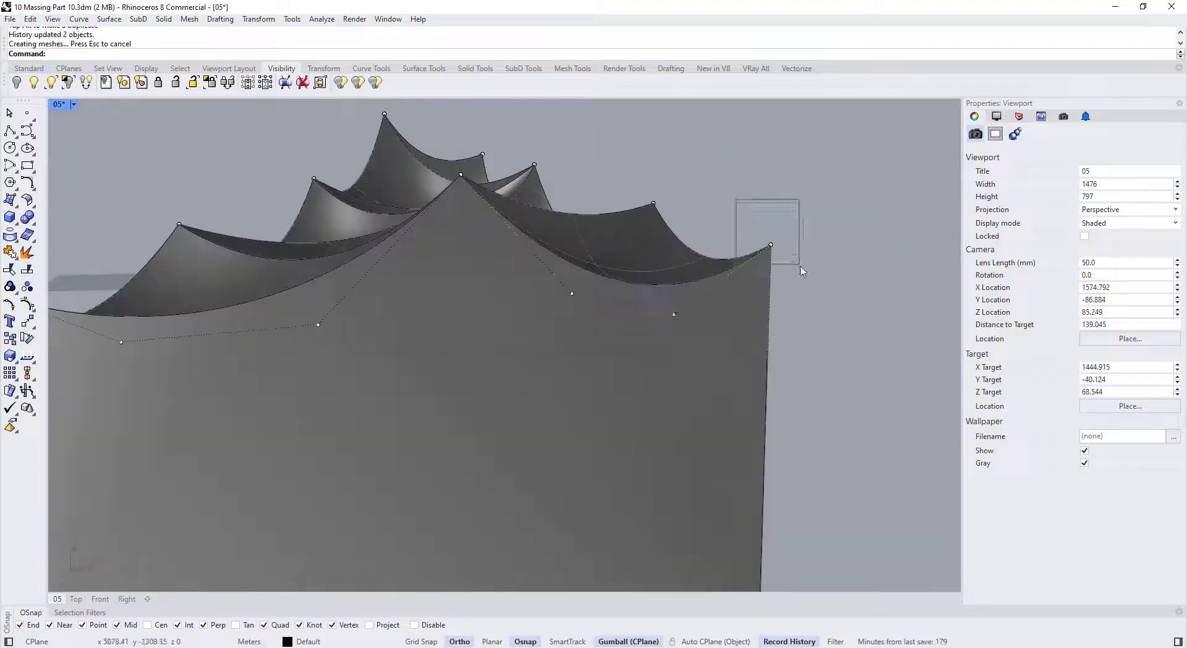
scroll(767, 260, "down", 6)
right_click_drag(680, 266, 495, 284)
left_click(396, 290)
left_click(444, 287, "shift")
right_click_drag(769, 298, 354, 299)
scroll(355, 272, "up", 5)
Move the selected corner points along object-aligned axes, then deselect and view the whole massing
left_click(329, 210)
left_click_drag(365, 236, 340, 222)
right_click_drag(340, 247, 296, 186)
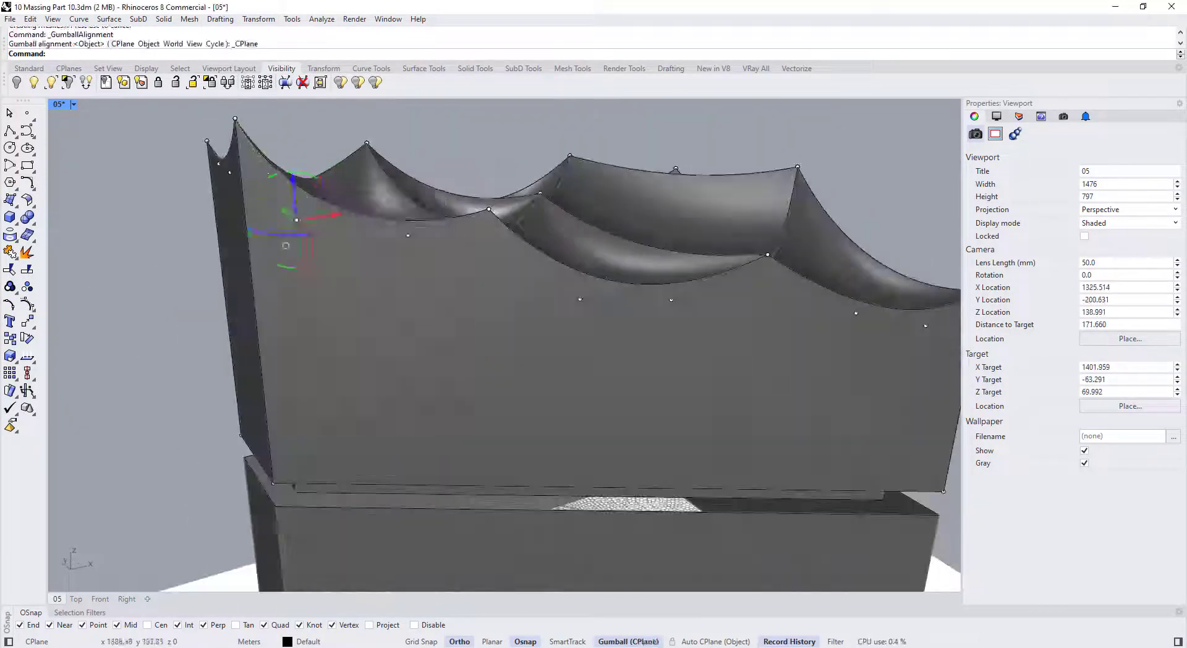
left_click_drag(291, 176, 291, 185)
scroll(556, 248, "down", 6)
left_click(649, 217)
right_click_drag(649, 217, 574, 348)
Unlock everything, then select all surfaces plus the lower box and middle slab
type("Unlock")
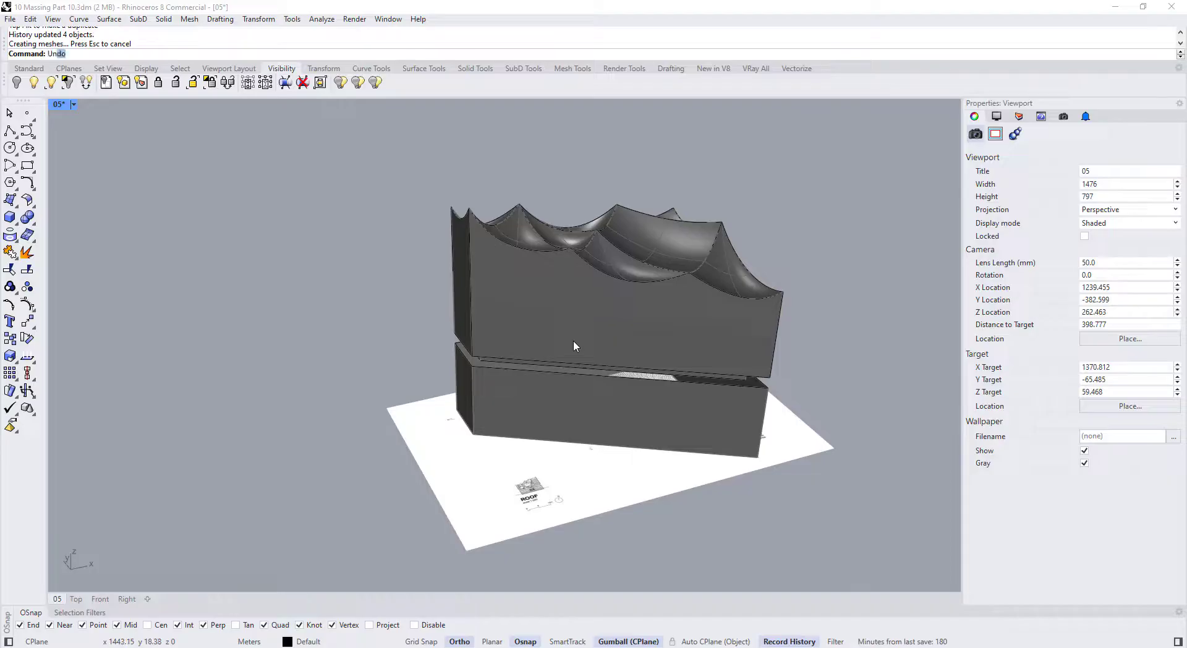
key("Return")
scroll(569, 342, "down", 6)
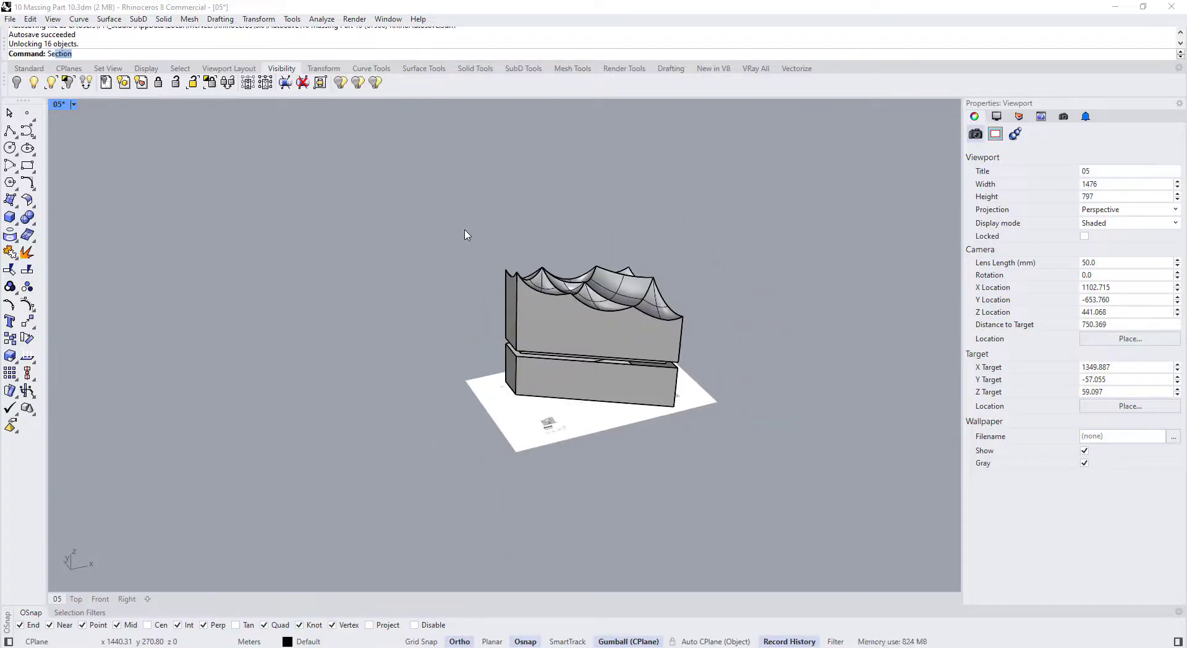
type("SelSrf")
key("Return")
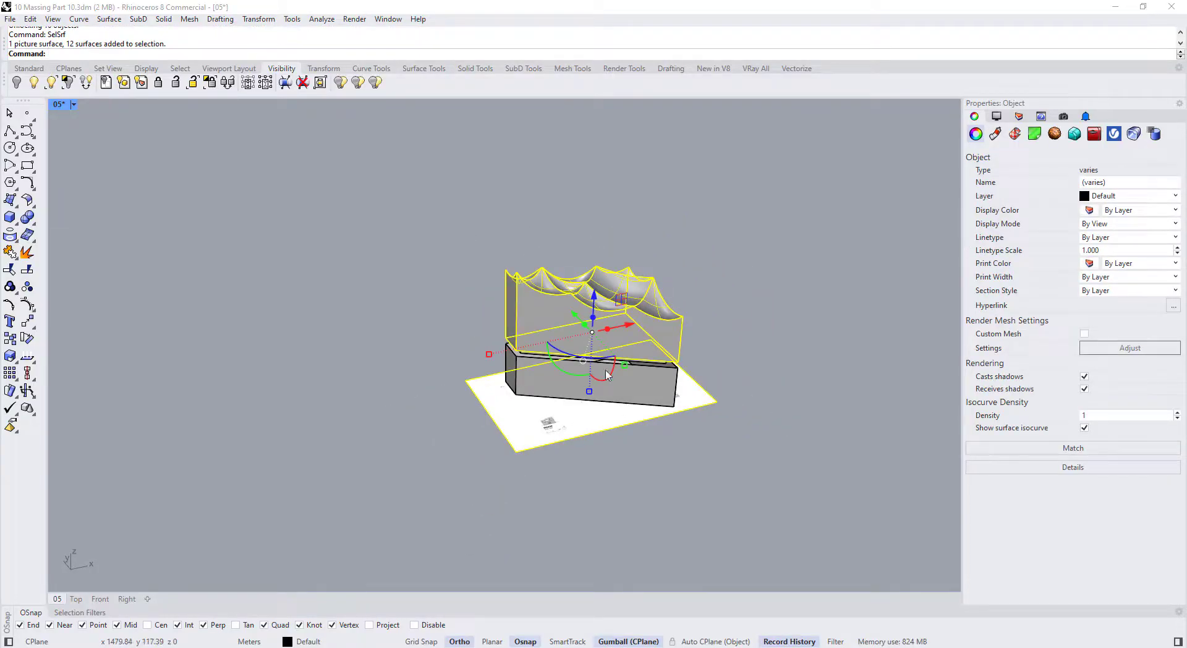
left_click(551, 386, "shift")
scroll(531, 365, "up", 8)
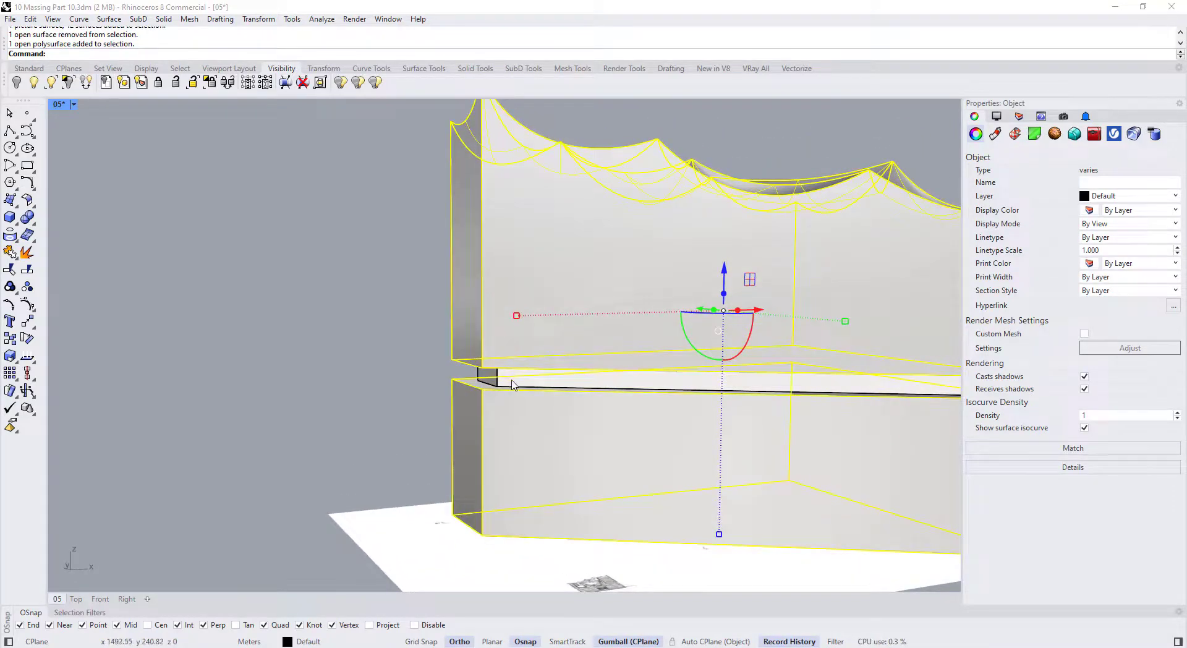
scroll(505, 379, "up", 8)
left_click(511, 400, "shift")
scroll(446, 402, "down", 5)
Move a copy of the massing aside along the gumball X arrow and Cap its open ends
right_click_drag(446, 402, 465, 450)
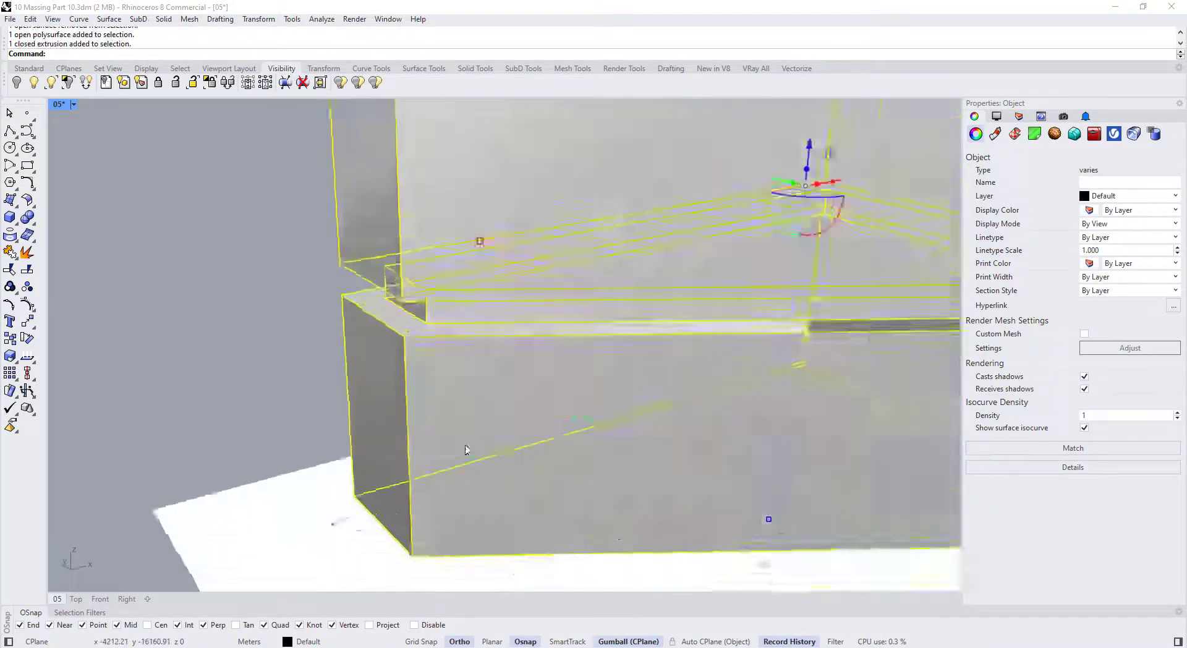
scroll(466, 449, "down", 10)
right_click_drag(516, 411, 529, 434)
scroll(529, 433, "up", 3)
scroll(469, 408, "down", 3)
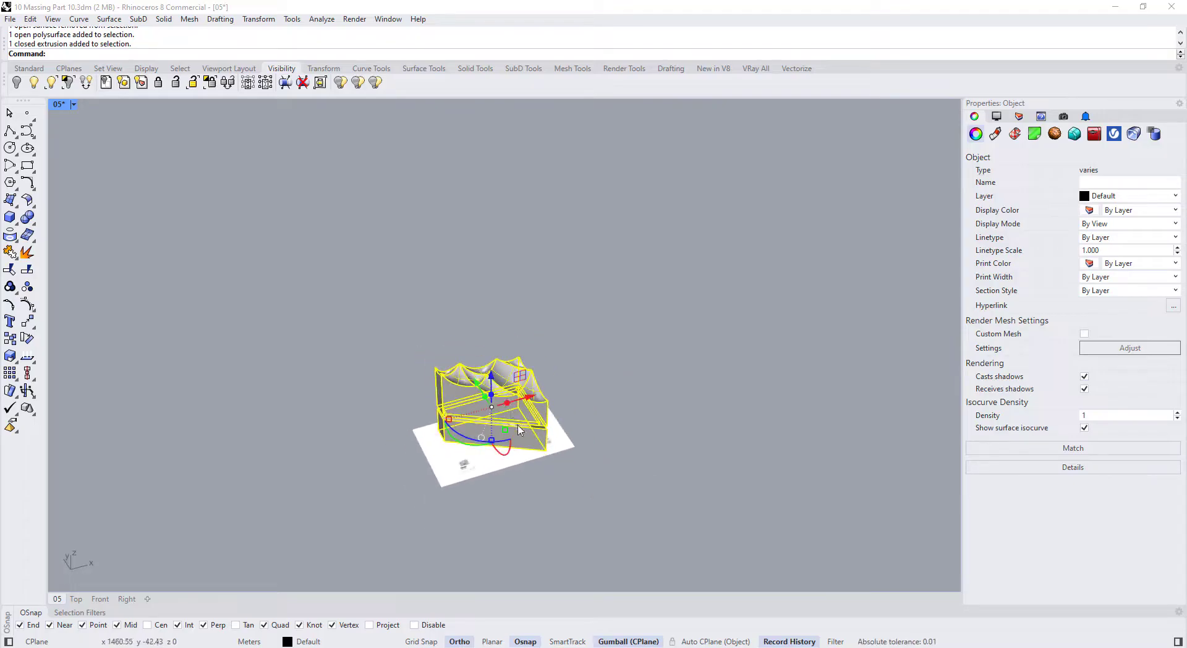
left_click_drag(535, 401, 689, 359)
scroll(712, 366, "up", 6)
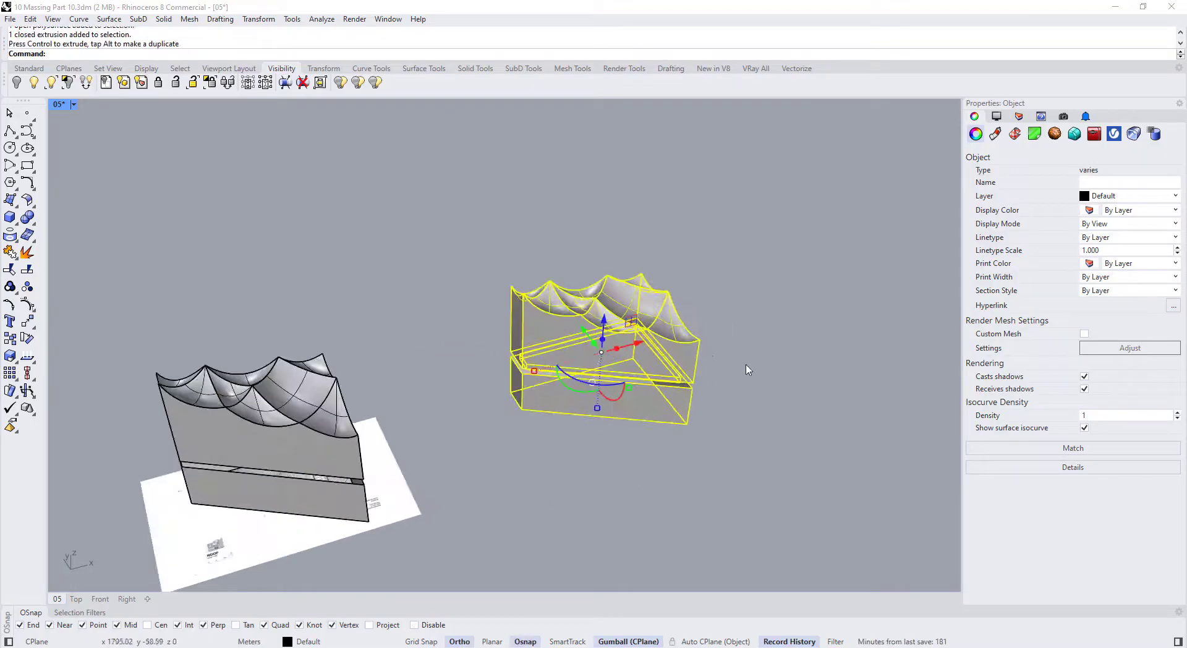
key("Return")
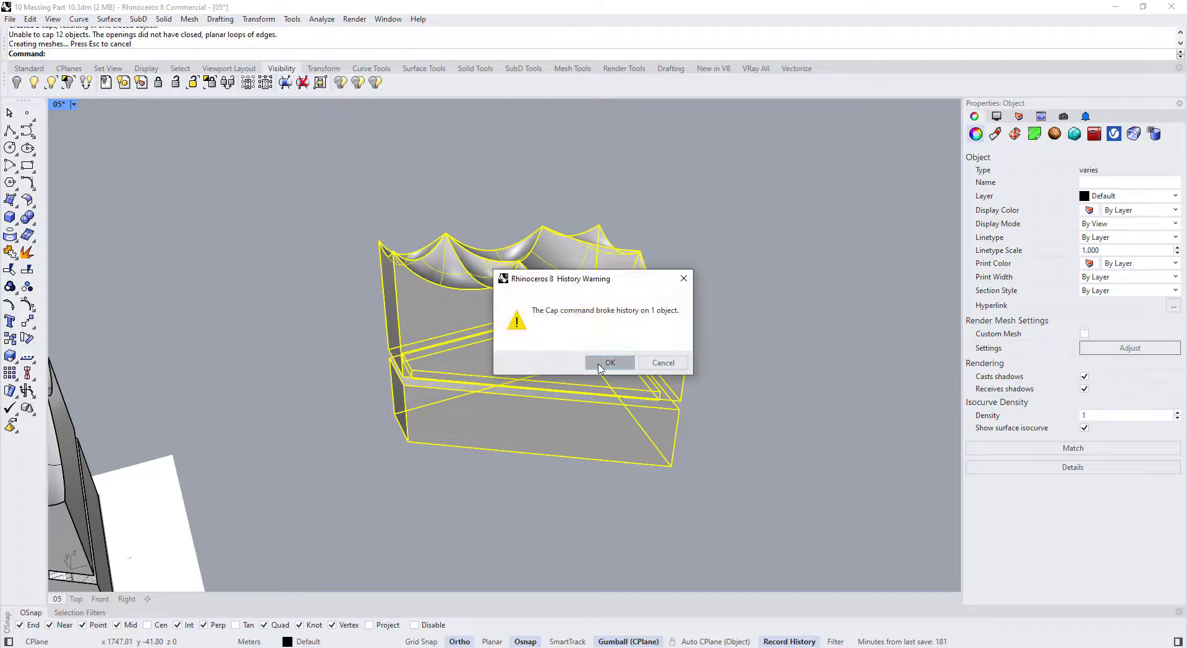
left_click(562, 502)
Orbit around the capped copy to view its roof from above, clearing trial selections
right_click_drag(562, 502, 442, 426)
scroll(443, 426, "up", 7)
left_click(440, 358)
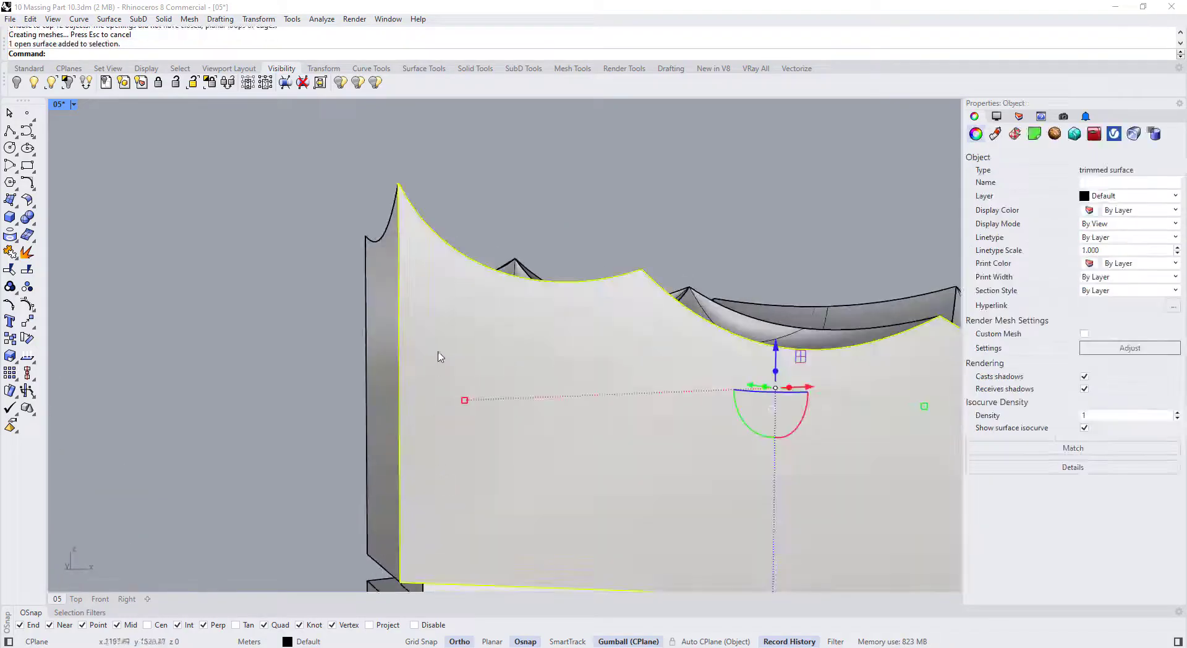
scroll(440, 357, "down", 7)
right_click_drag(440, 358, 443, 398)
scroll(405, 548, "up", 8)
scroll(396, 433, "down", 11)
right_click_drag(396, 434, 450, 302)
left_click_drag(360, 191, 668, 497)
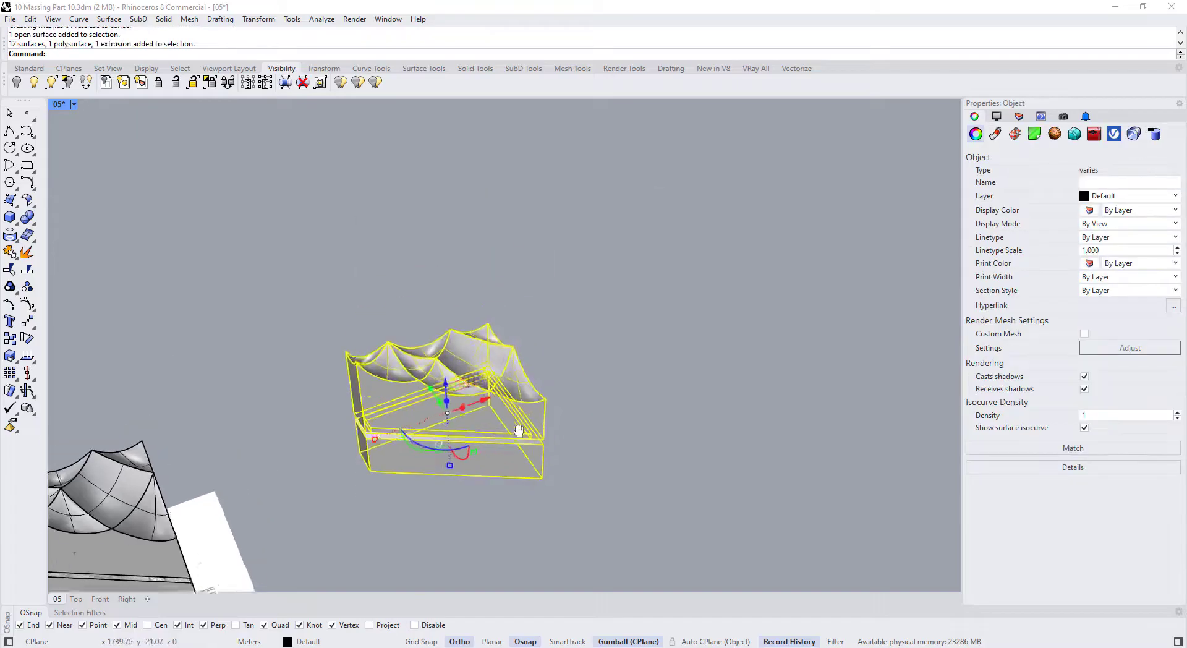
scroll(435, 343, "up", 5)
key("Escape")
scroll(436, 343, "up", 3)
Select the first wavy roof surfaces of the copied massing
left_click(403, 418)
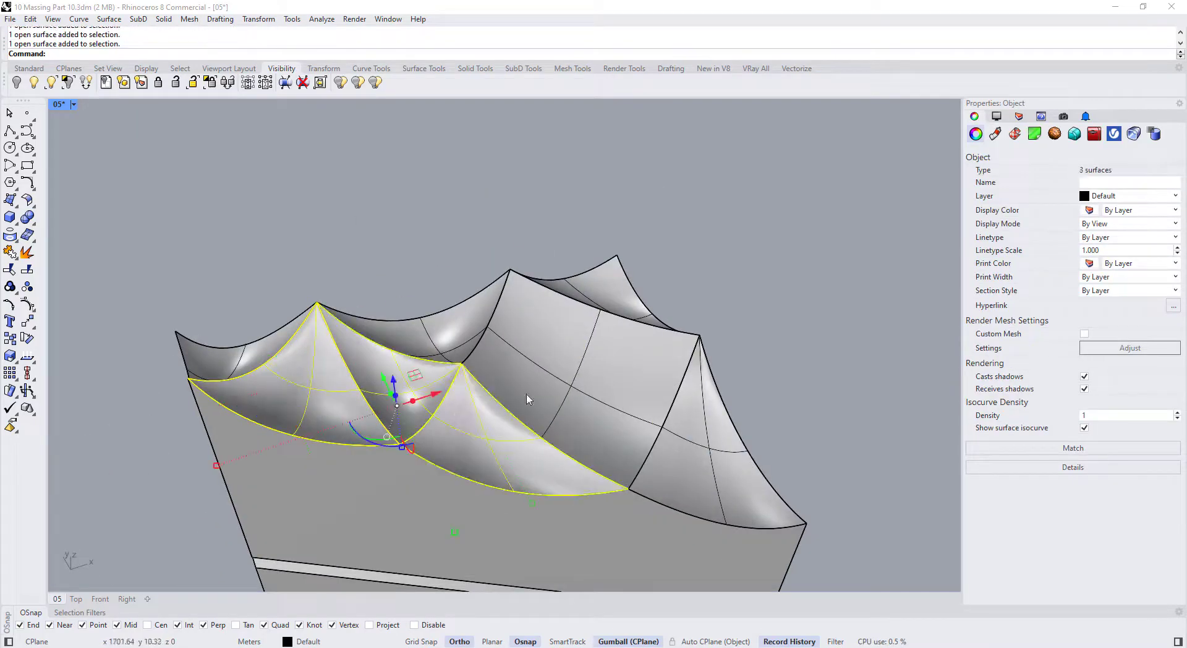
left_click(442, 329, "shift")
scroll(443, 329, "down", 3)
scroll(478, 421, "up", 5)
right_click_drag(478, 422, 444, 340)
scroll(444, 340, "down", 5)
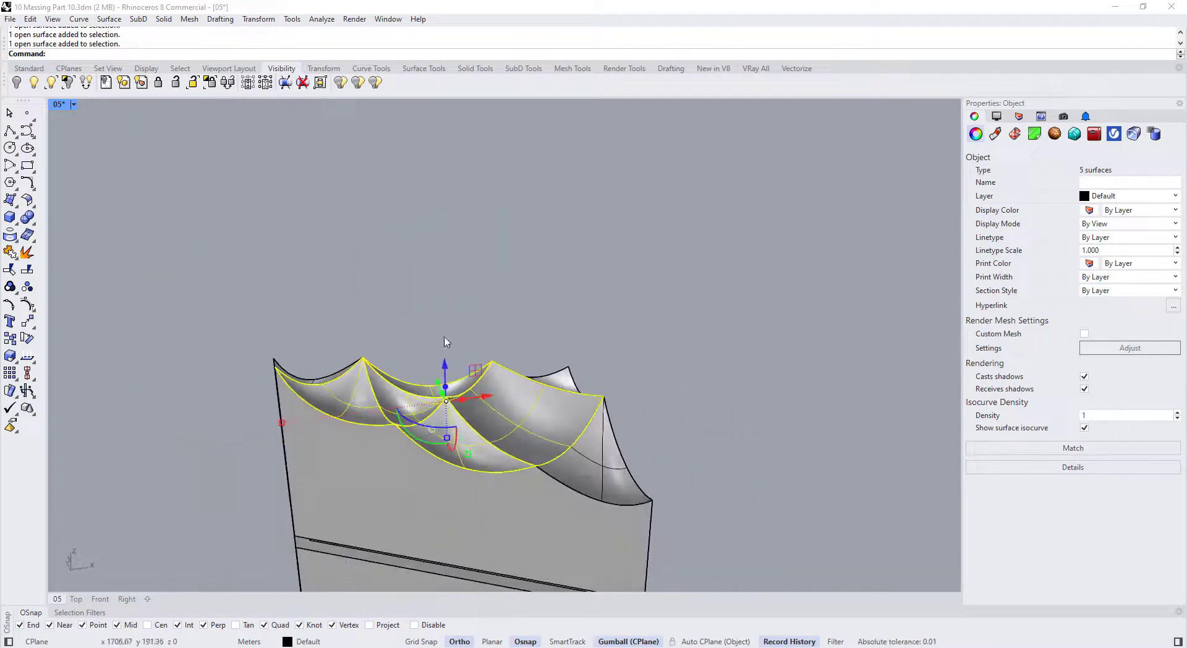
scroll(590, 464, "up", 6)
left_click(591, 468, "shift")
scroll(537, 372, "down", 3)
right_click_drag(538, 373, 489, 414)
scroll(614, 353, "down", 4)
scroll(794, 354, "up", 4)
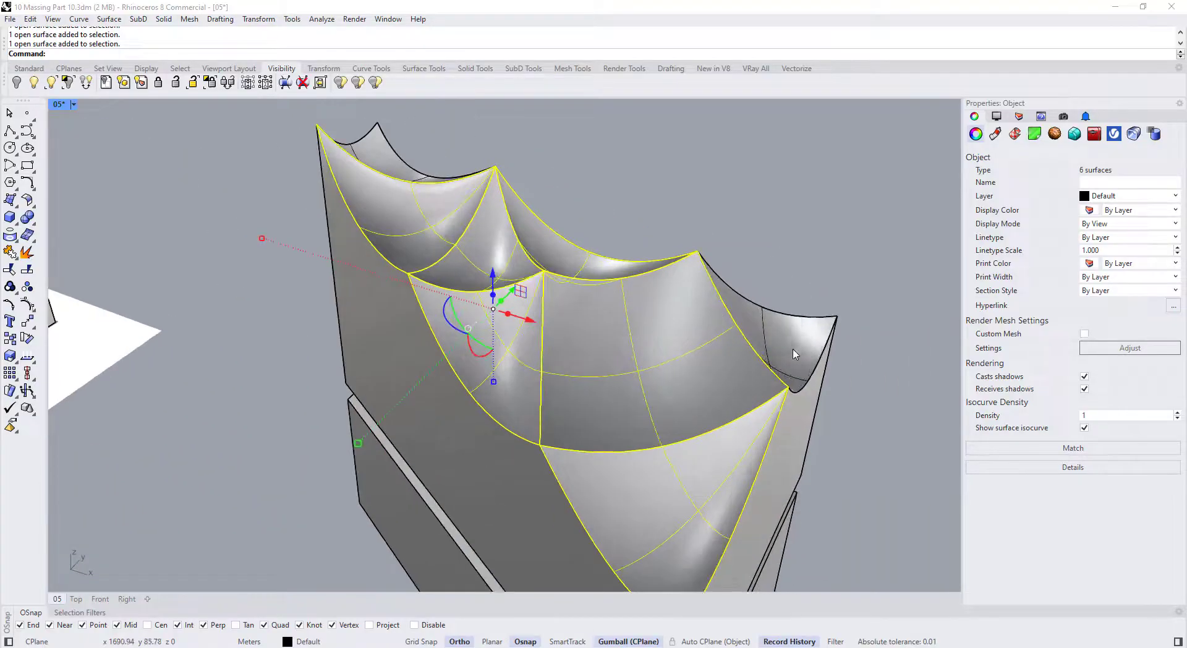
left_click(794, 354, "shift")
scroll(788, 359, "down", 5)
scroll(719, 396, "up", 4)
Add the upper-left roof surface and IsolateLock the eight roof surfaces
right_click_drag(618, 525, 644, 474)
scroll(643, 474, "down", 6)
right_click_drag(527, 434, 522, 489)
scroll(429, 217, "up", 5)
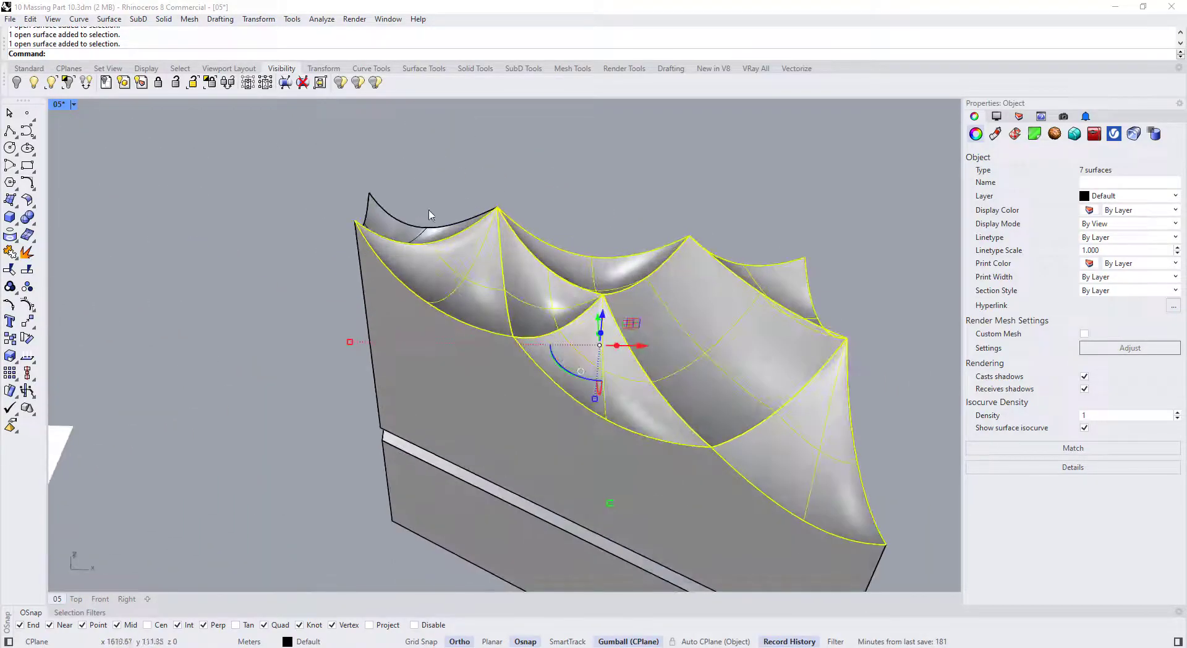
right_click_drag(428, 297, 453, 426)
scroll(433, 334, "up", 4)
scroll(411, 186, "down", 4)
left_click(424, 305, "shift")
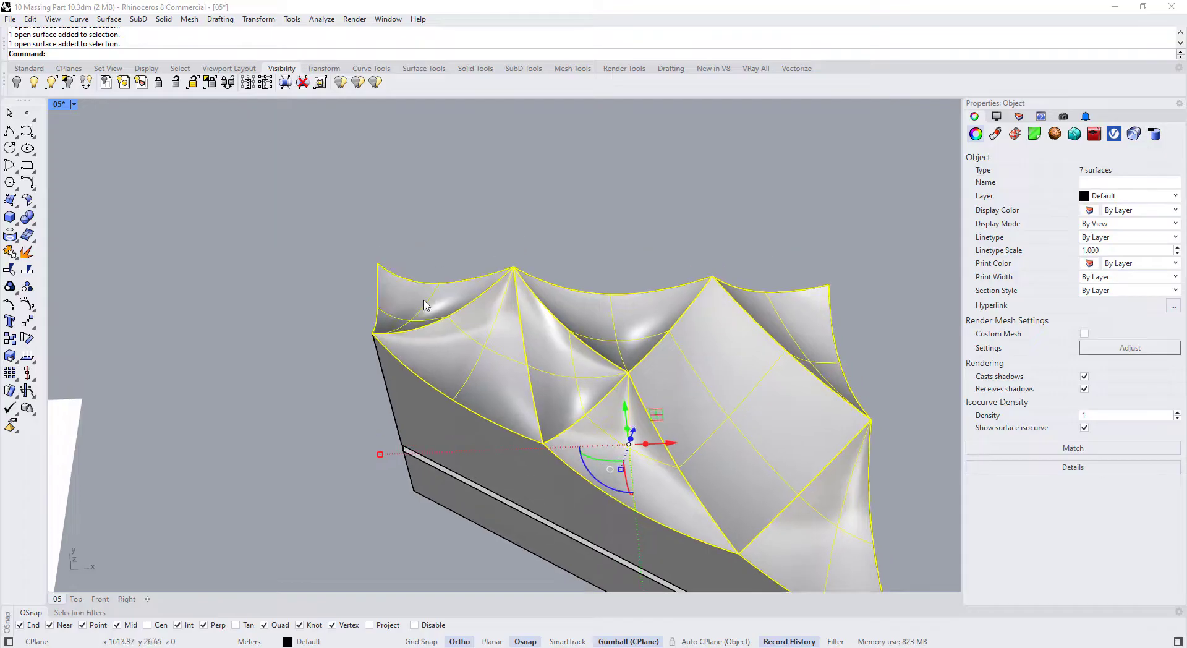
left_click(210, 82)
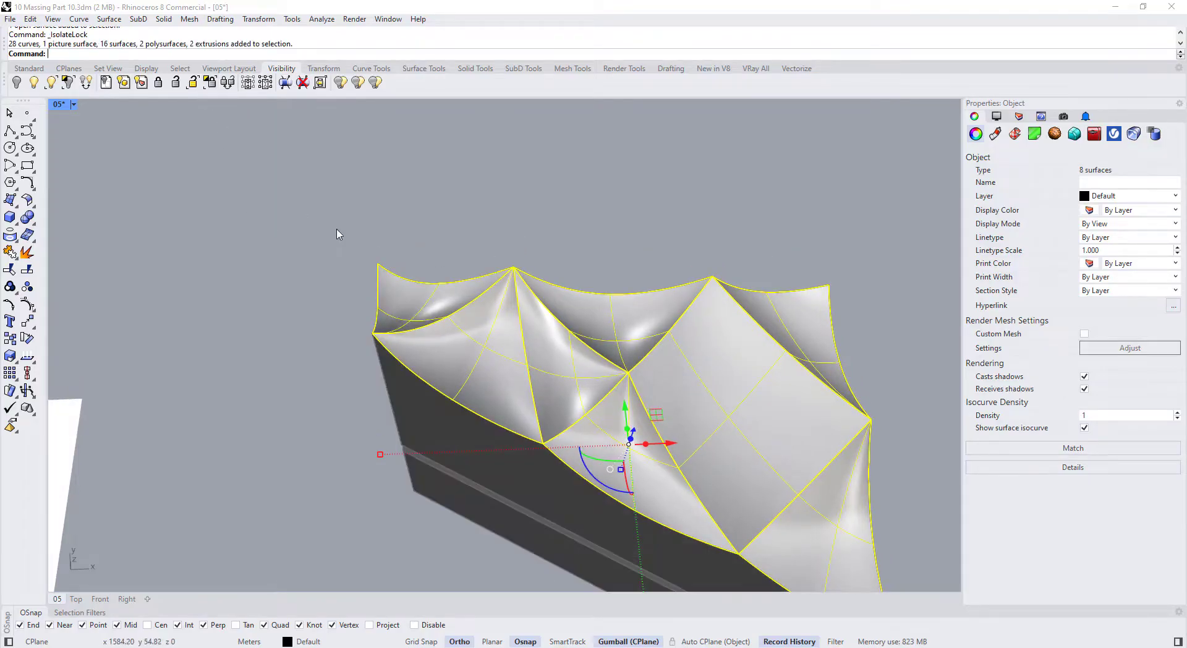
Show the roof control points in Wireframe display and window-select four of them
key("F10")
left_click(74, 105)
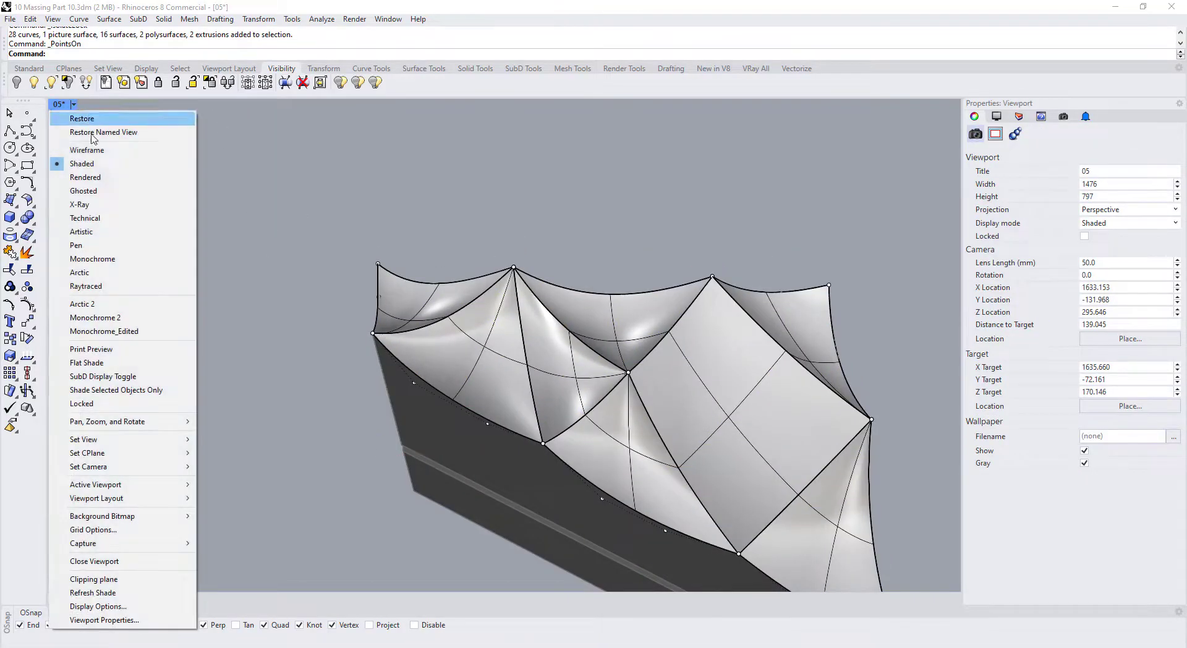
left_click(86, 149)
right_click_drag(387, 313, 513, 338)
scroll(336, 476, "up", 12)
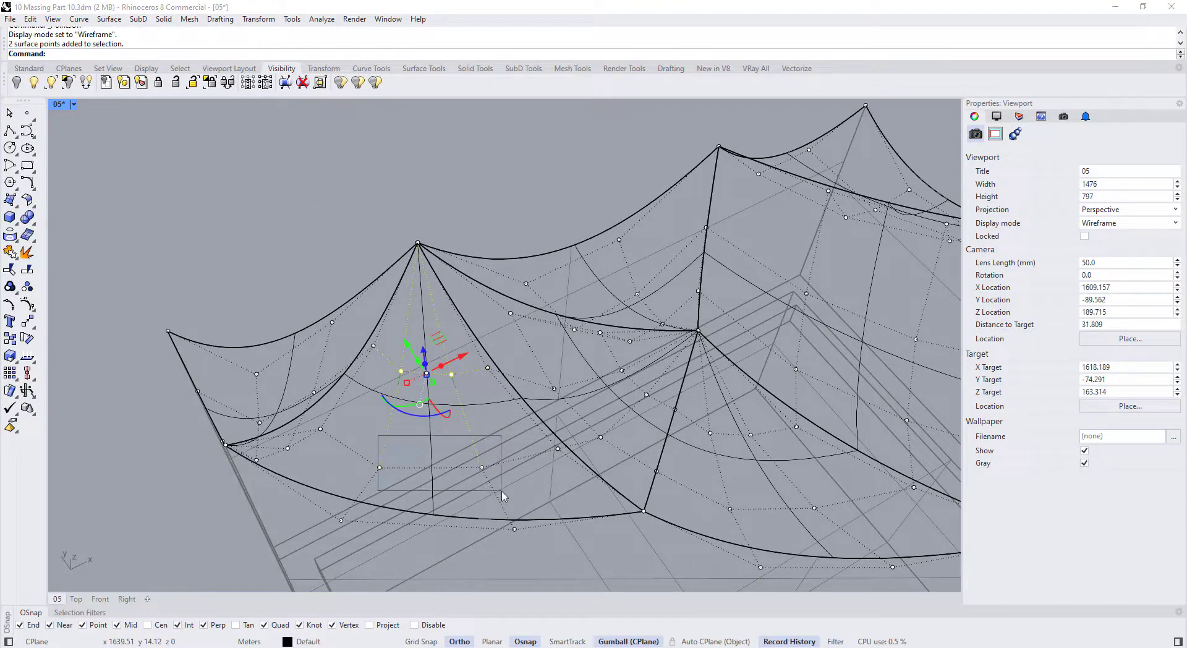
left_click_drag(501, 492, 502, 493, "shift")
right_click_drag(499, 470, 469, 297)
scroll(456, 227, "down", 8)
Drag the selected control points to reshape the roof, accepting the history warning
right_click_drag(455, 228, 548, 516)
scroll(548, 517, "up", 18)
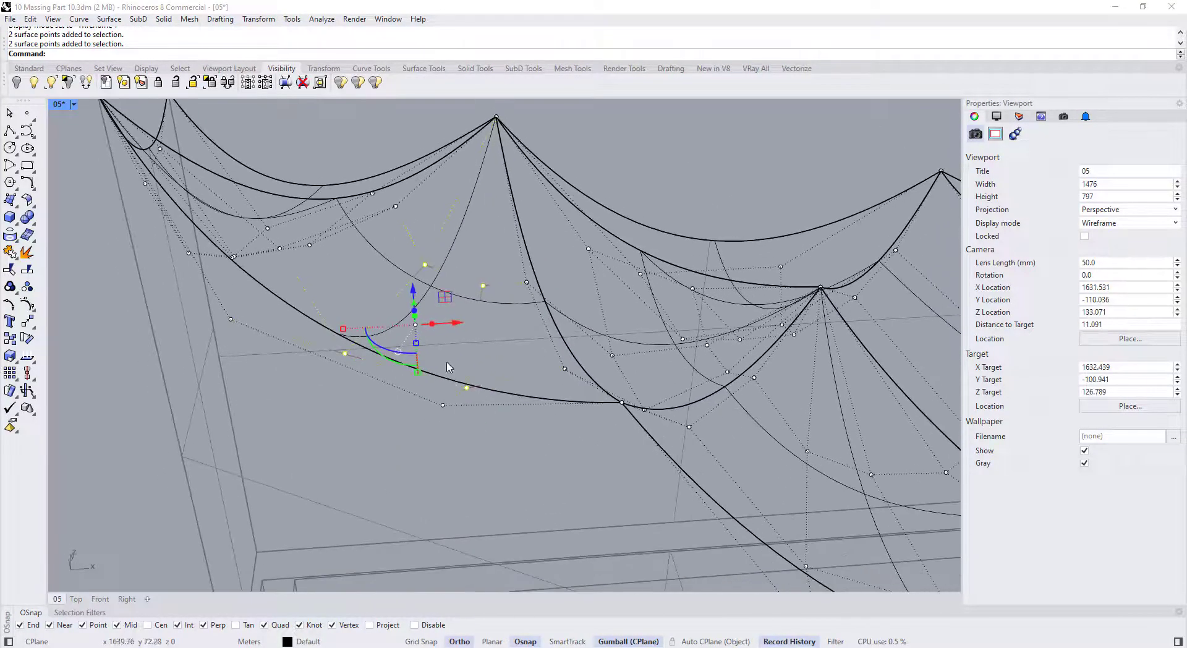
scroll(436, 327, "down", 8)
right_click_drag(445, 315, 696, 410)
scroll(698, 410, "up", 9)
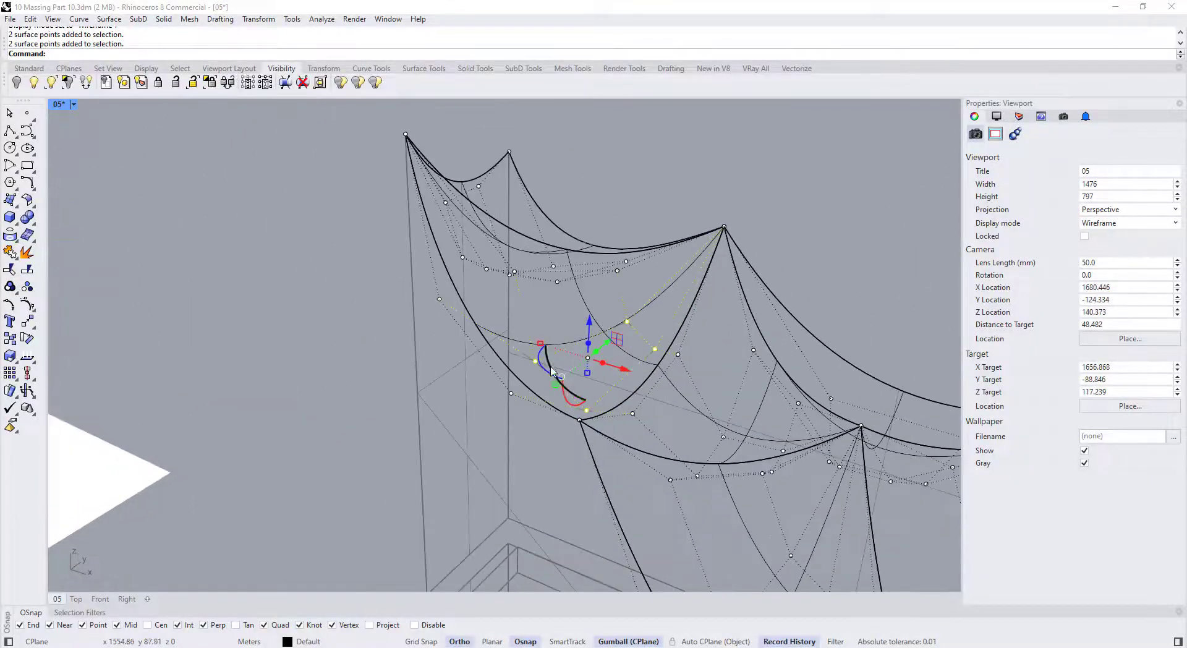
scroll(552, 371, "up", 4)
right_click_drag(552, 371, 636, 364)
scroll(409, 371, "up", 4)
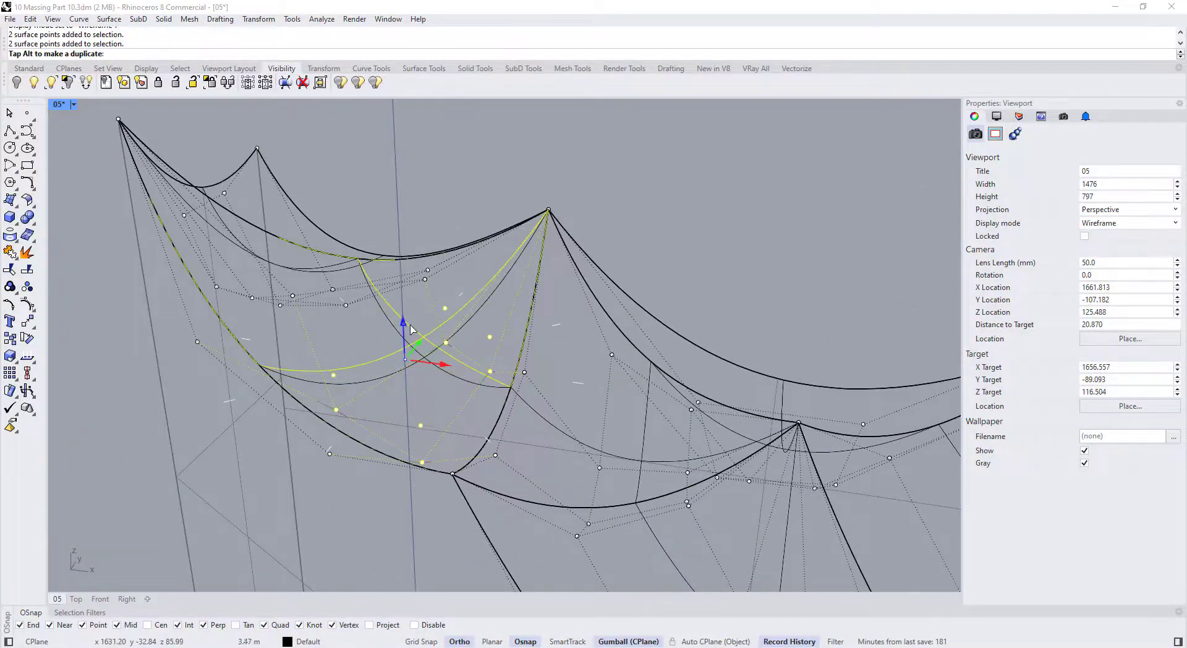
left_click_drag(411, 329, 82, 125)
left_click(616, 364)
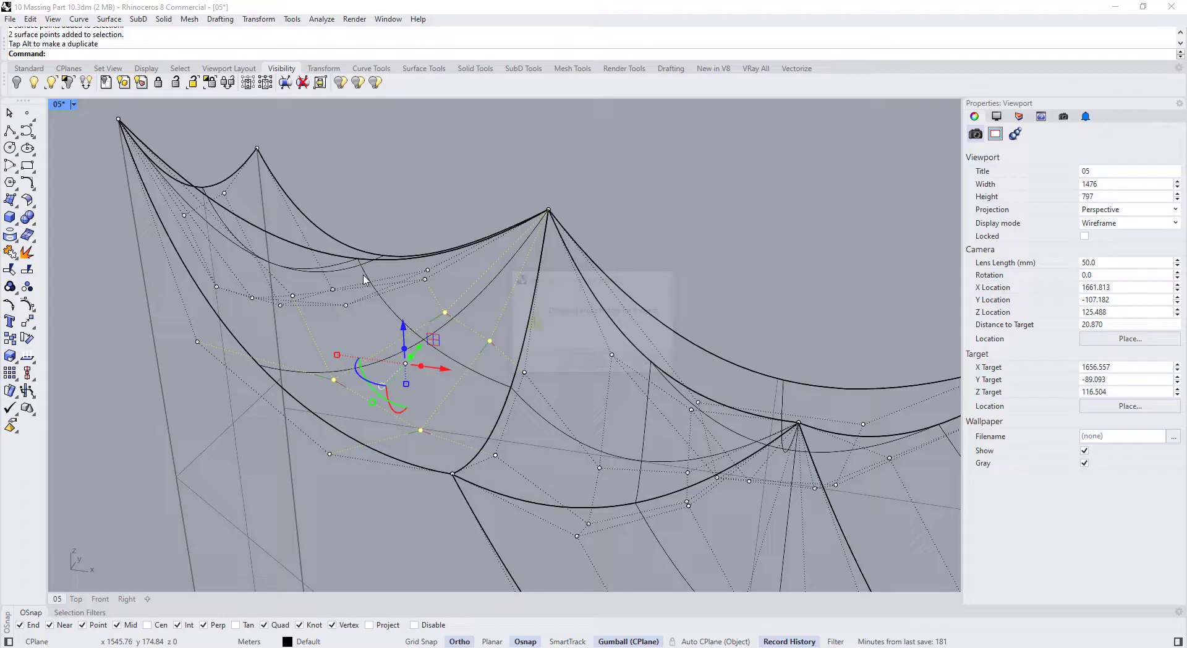
Switch the viewport from Rendered and Shaded to Ghosted display
left_click(74, 104)
left_click(84, 177)
left_click(73, 105)
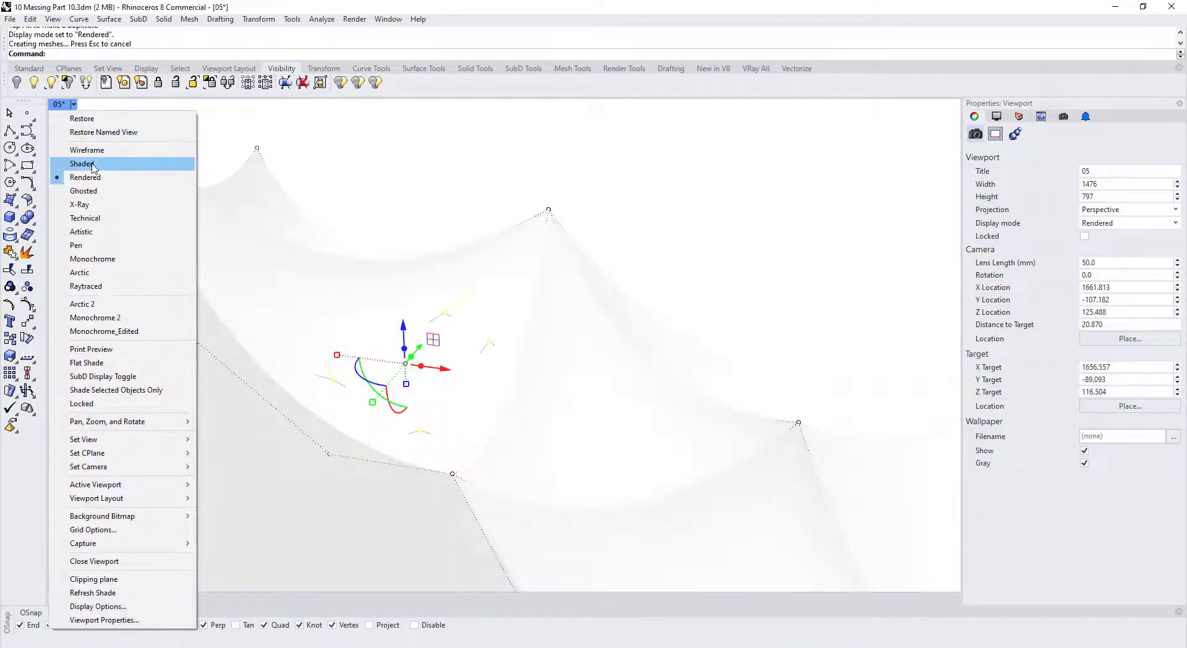
left_click(93, 166)
scroll(508, 318, "down", 16)
right_click_drag(559, 409, 614, 448)
scroll(624, 428, "up", 5)
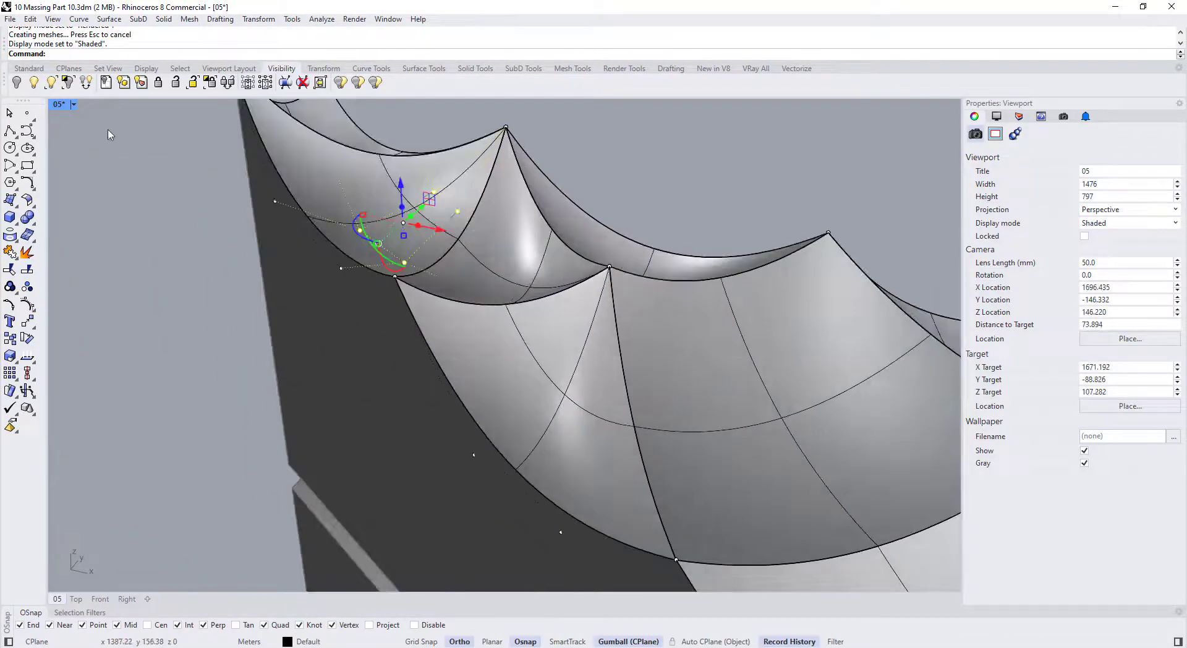
left_click(73, 104)
left_click(105, 190)
scroll(458, 314, "down", 5)
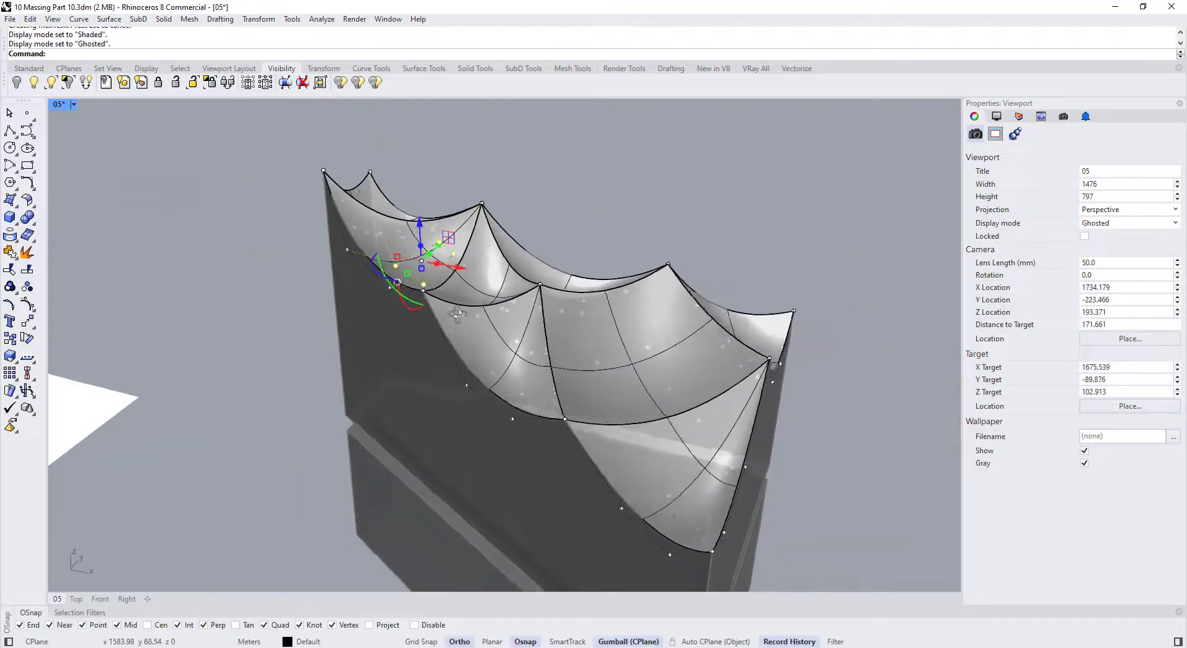
right_click_drag(458, 315, 550, 278)
scroll(349, 337, "up", 8)
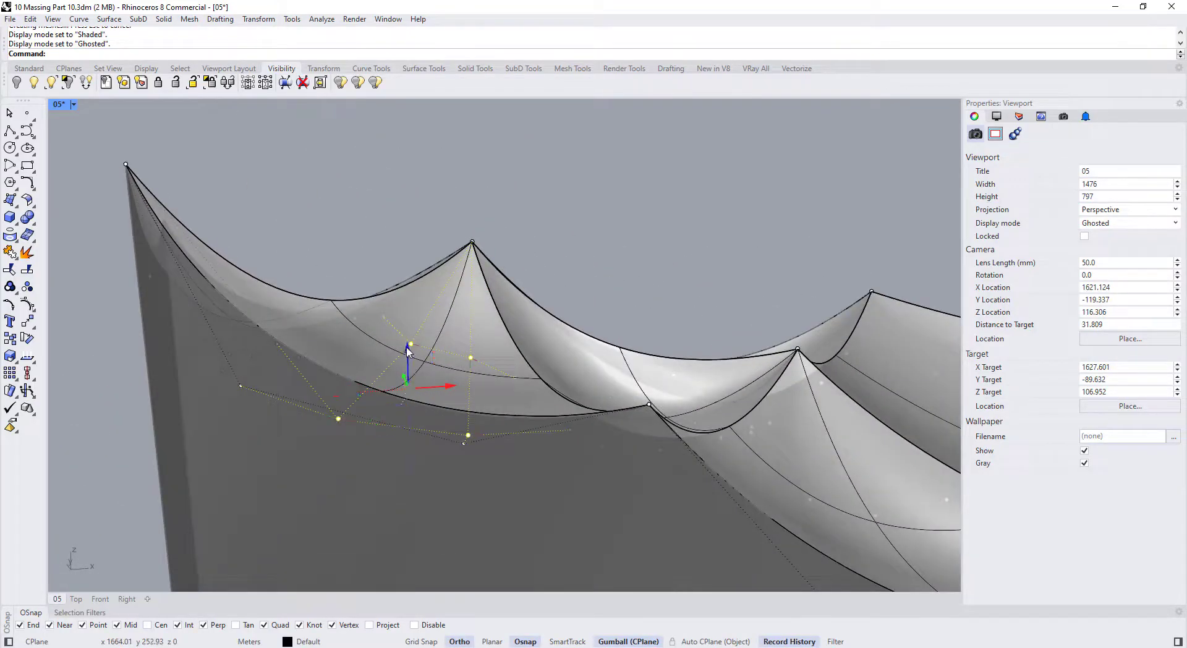
Raise two selected roof control points upward
right_click_drag(486, 377, 694, 330)
left_click(641, 450, "shift")
scroll(626, 371, "down", 6)
scroll(475, 461, "up", 2)
left_click_drag(494, 438, 501, 417)
scroll(547, 364, "down", 10)
Lift the selected control point to bulge the roof, accepting the history warning
right_click_drag(575, 413, 652, 396)
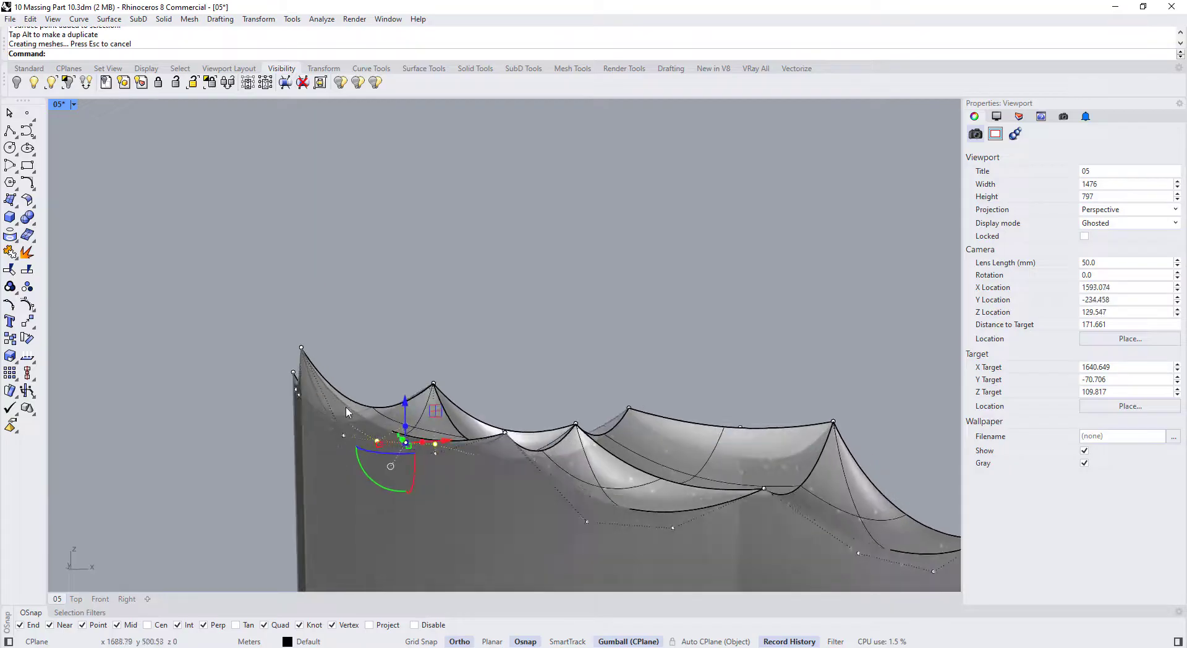
right_click_drag(347, 411, 623, 469)
scroll(557, 478, "up", 8)
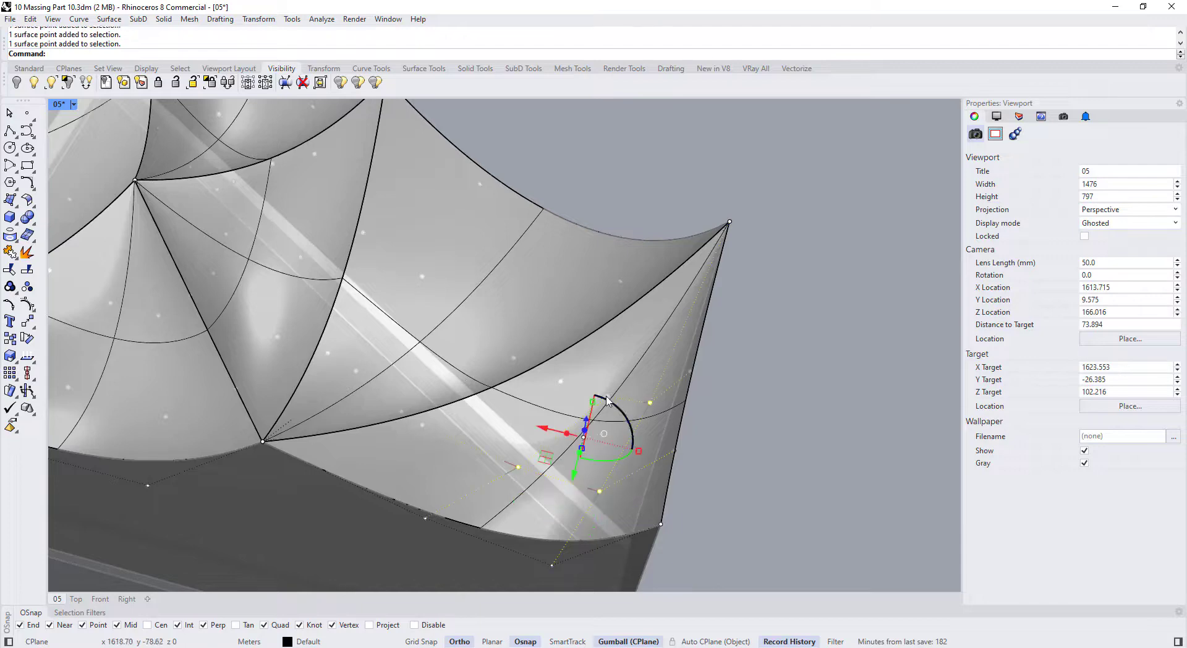
scroll(604, 401, "up", 6)
scroll(606, 385, "down", 6)
right_click_drag(607, 386, 639, 309)
left_click_drag(587, 457, 609, 429)
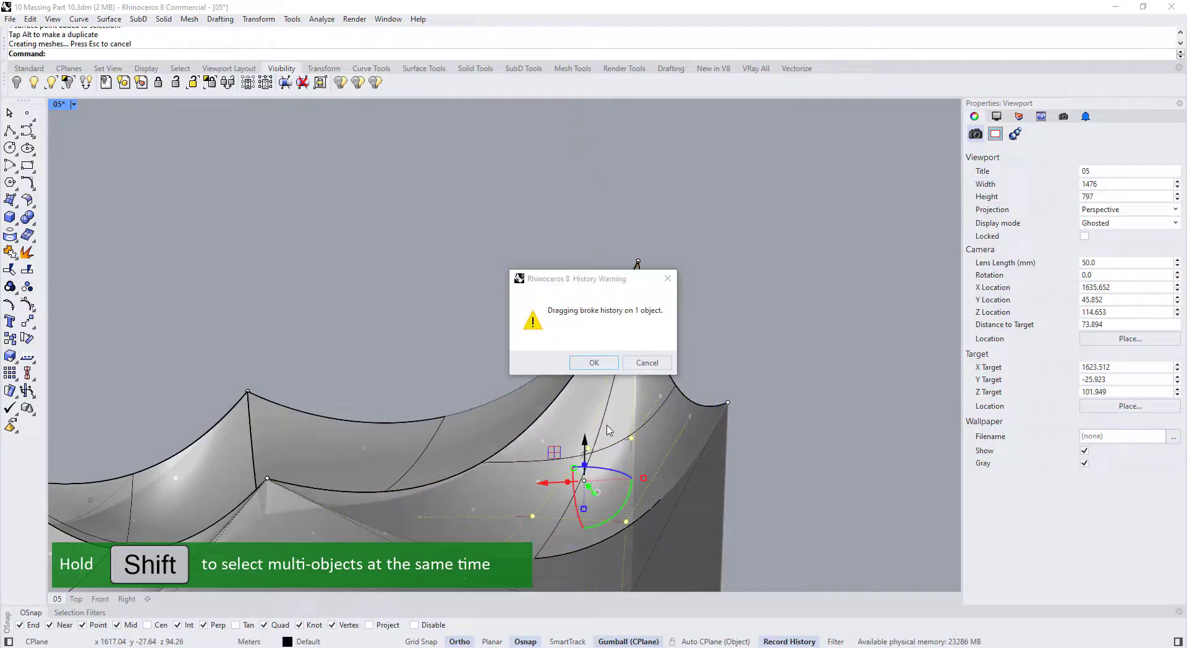
left_click(597, 362)
Select another roof control point and raise it for a taller peak
right_click_drag(580, 384, 566, 358)
scroll(598, 480, "up", 2)
left_click(611, 438)
scroll(608, 403, "down", 2)
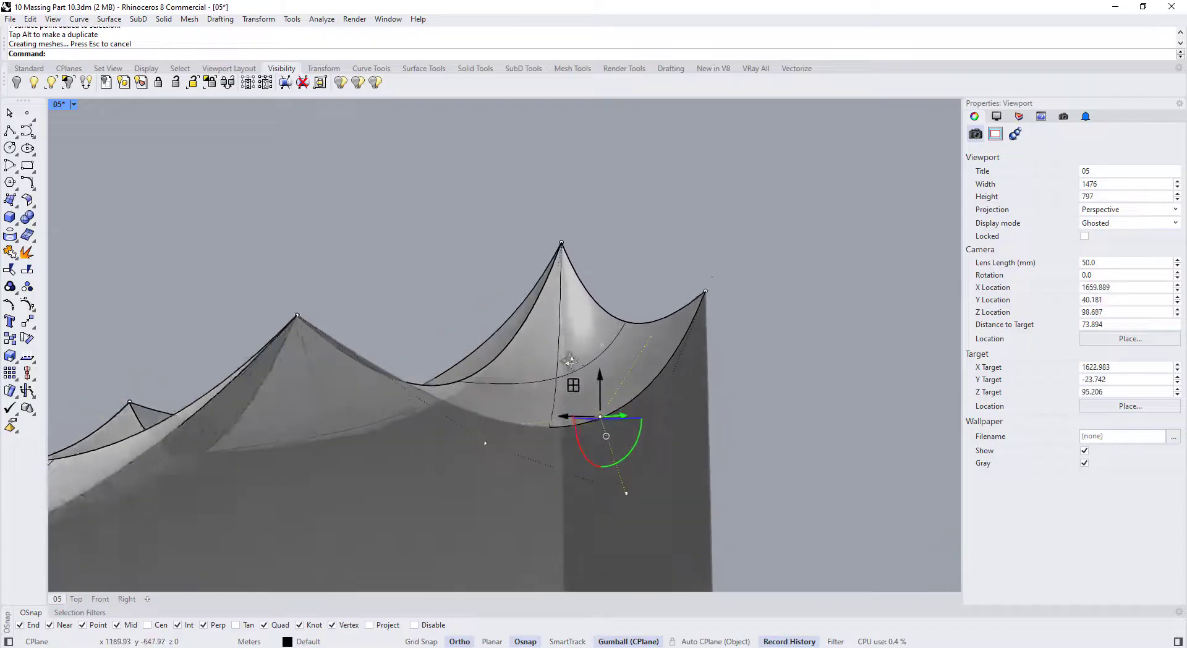
scroll(601, 399, "up", 4)
scroll(601, 414, "down", 4)
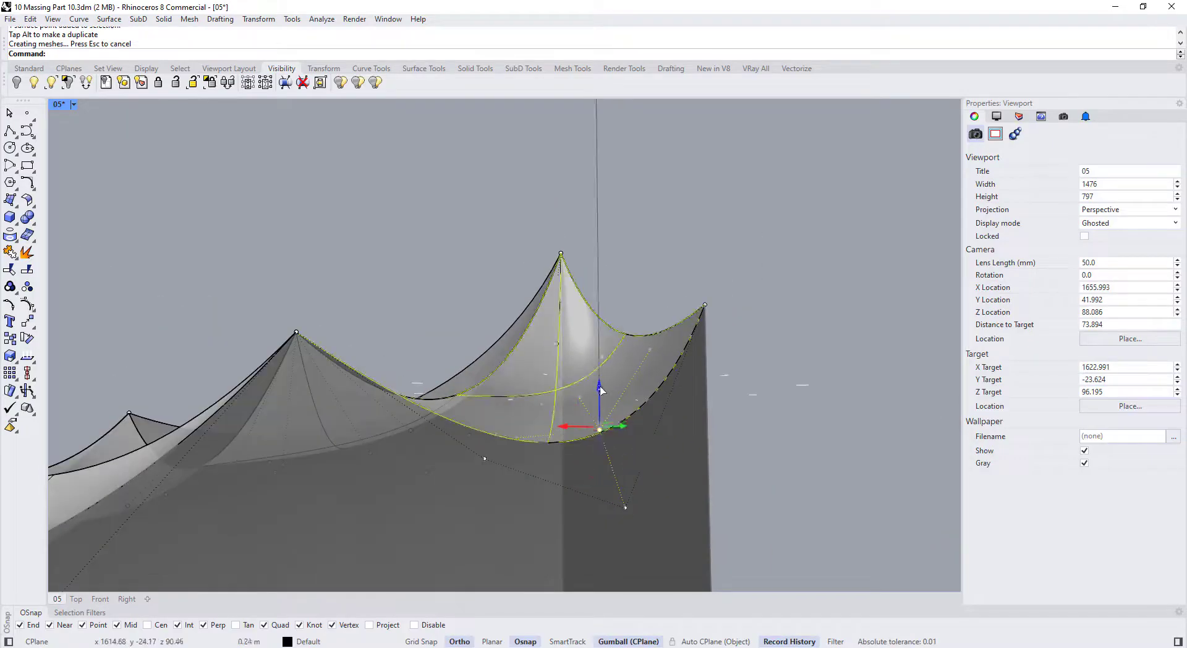
right_click_drag(605, 369, 567, 361)
left_click(622, 509)
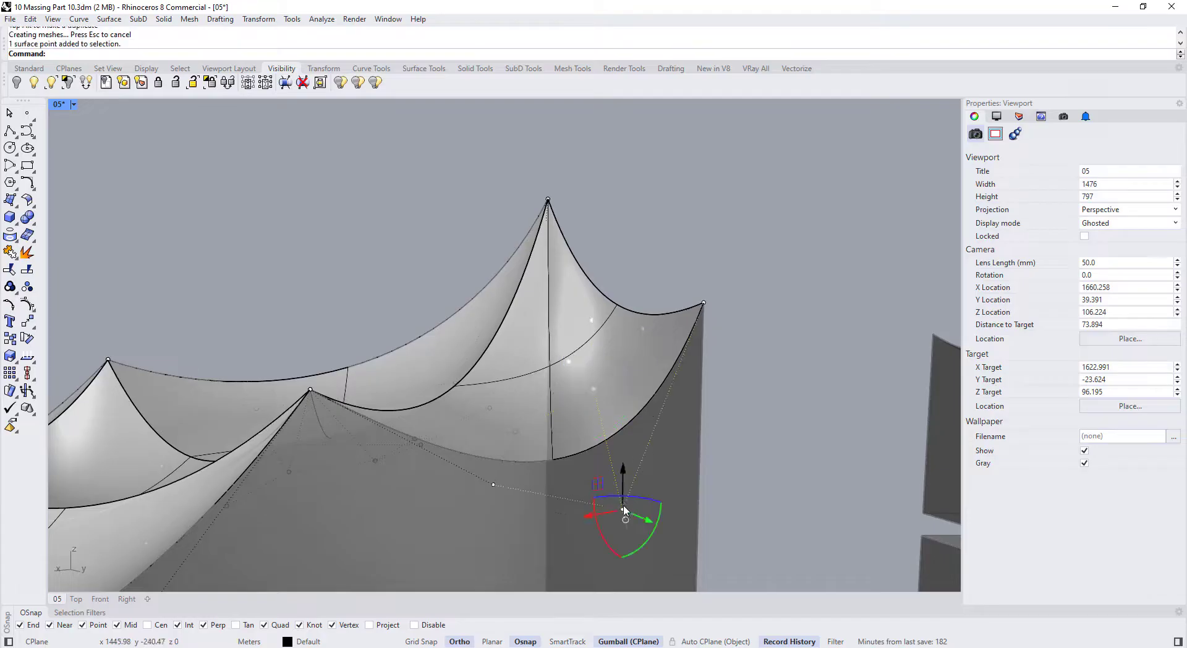
left_click_drag(623, 477, 621, 442)
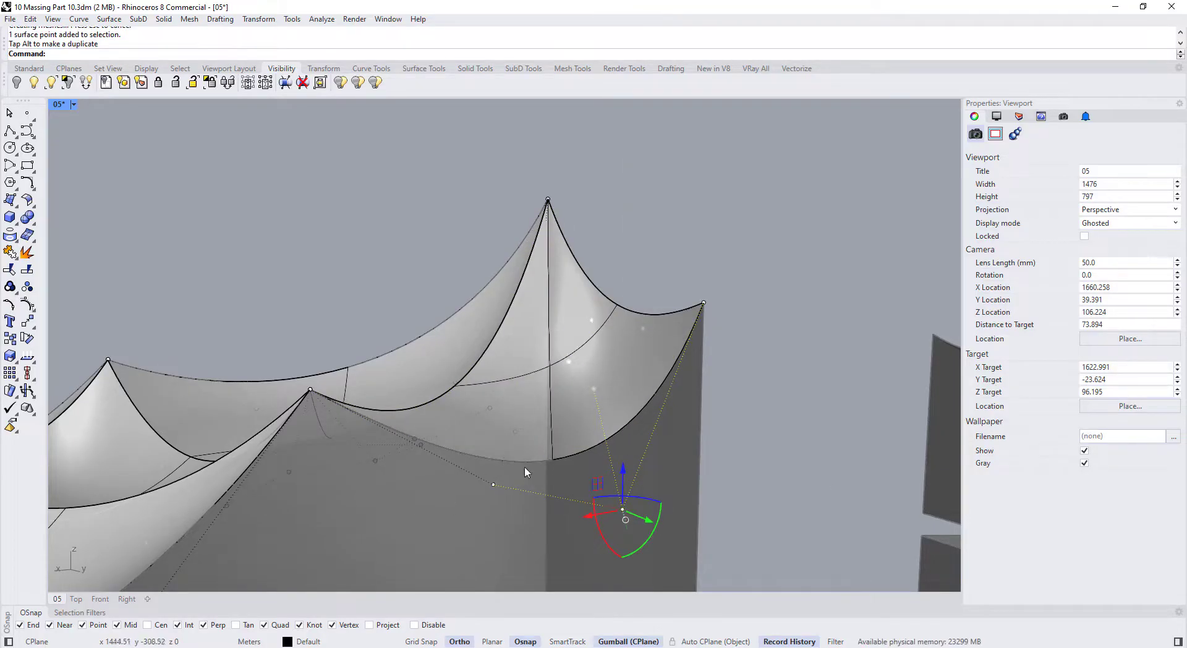
right_click_drag(524, 471, 460, 385)
scroll(560, 371, "down", 6)
scroll(625, 337, "down", 4)
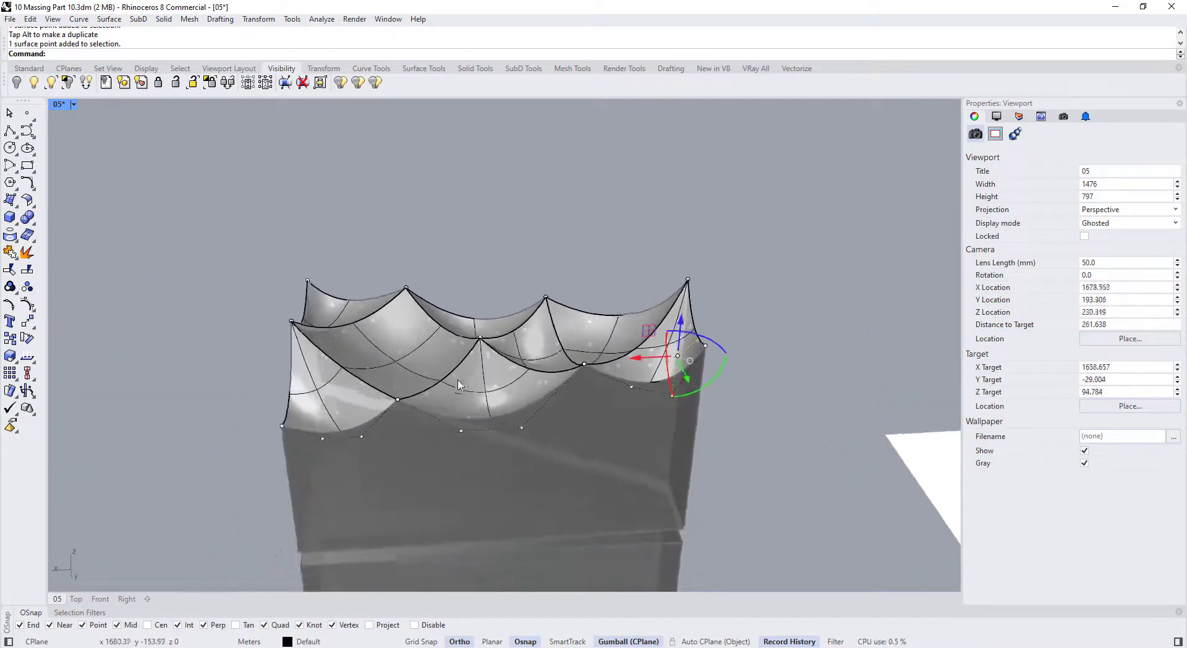
scroll(458, 385, "up", 10)
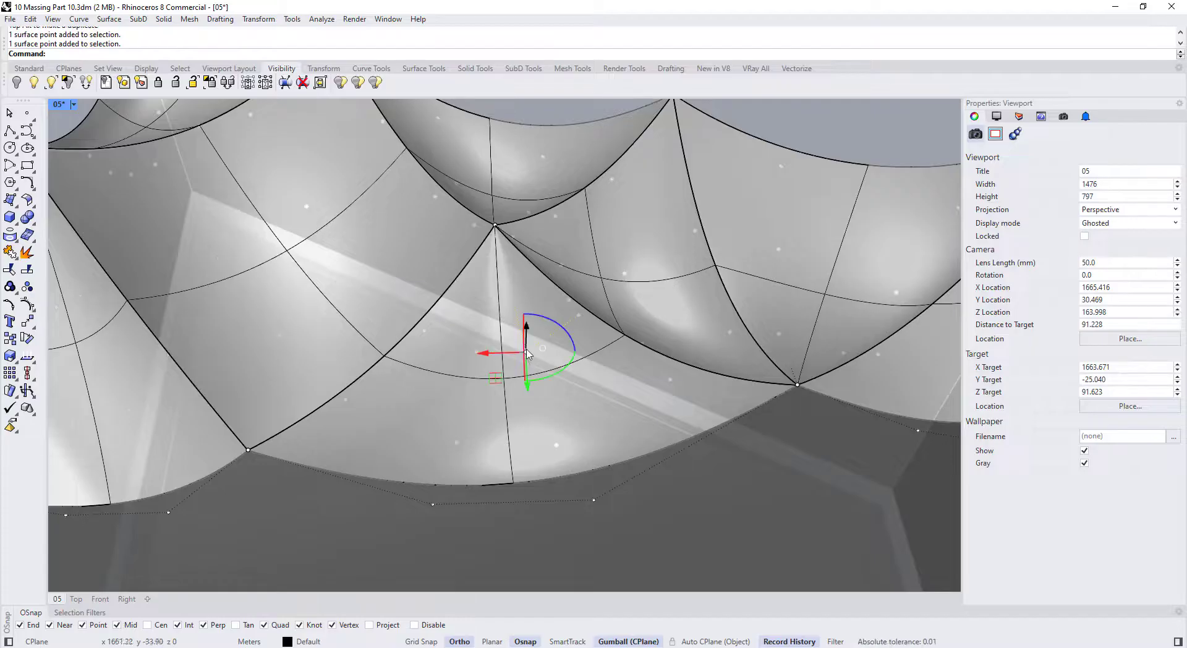
Insert a knot line into the selected roof surface, accepting the history warning
left_click(513, 324)
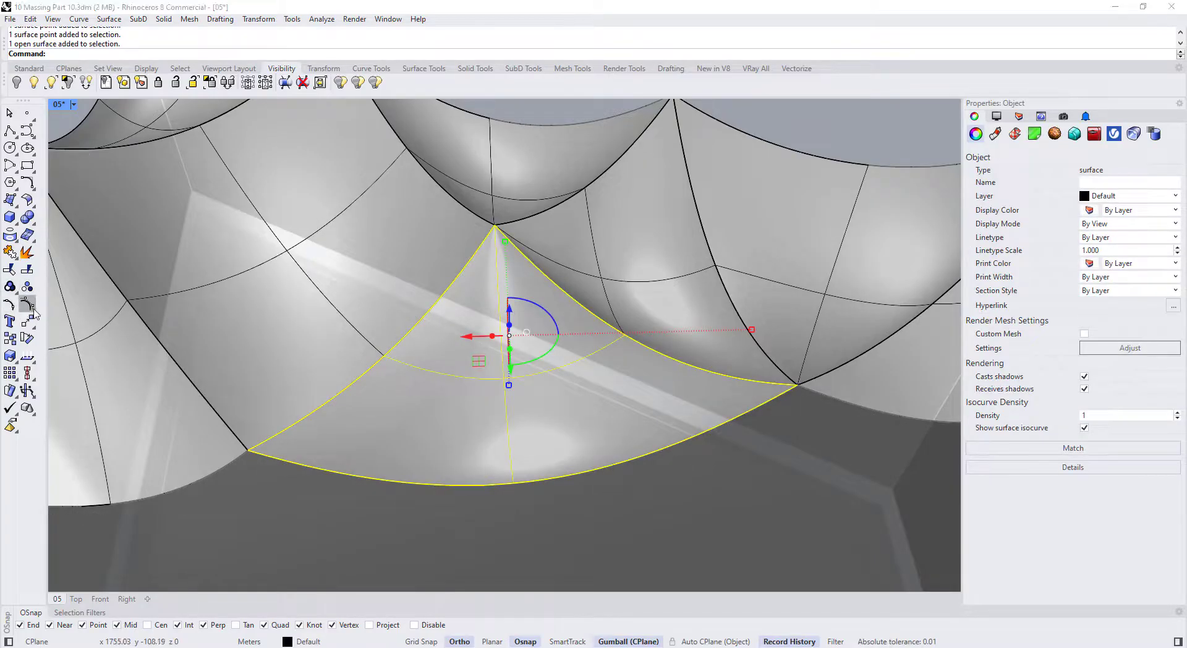
left_click(28, 348)
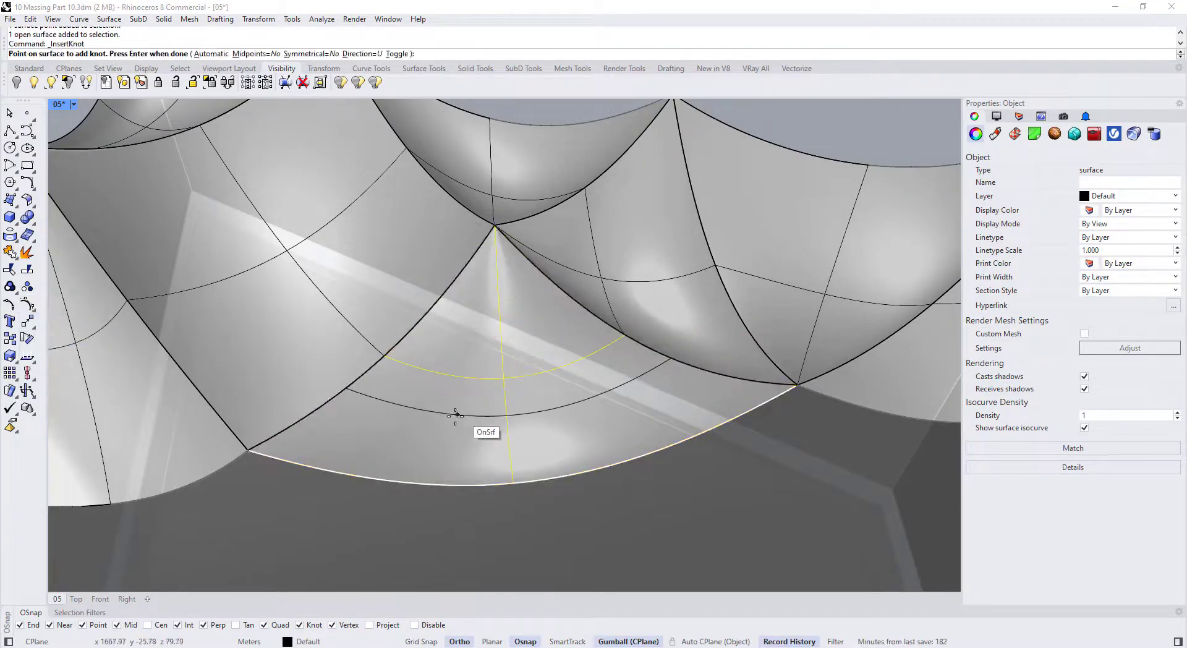
key("Return")
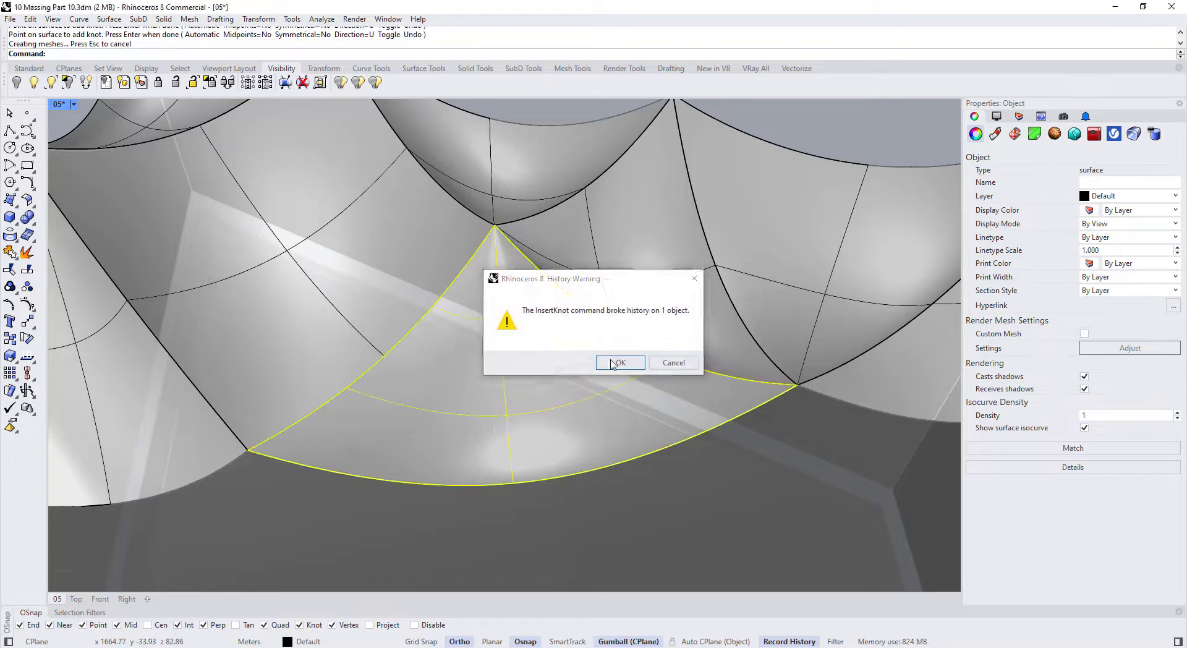
left_click(612, 364)
scroll(532, 377, "down", 2)
scroll(535, 386, "up", 1)
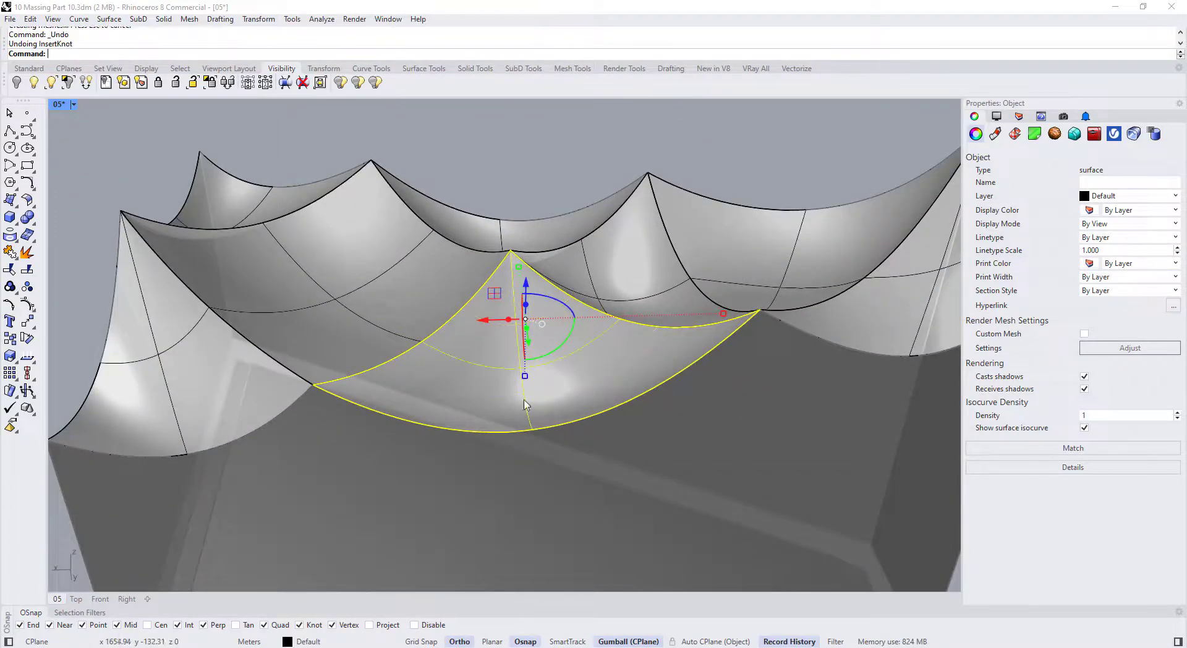
Turn on the roof surface's control points and orbit to a lower view
left_click(513, 390)
key("F10")
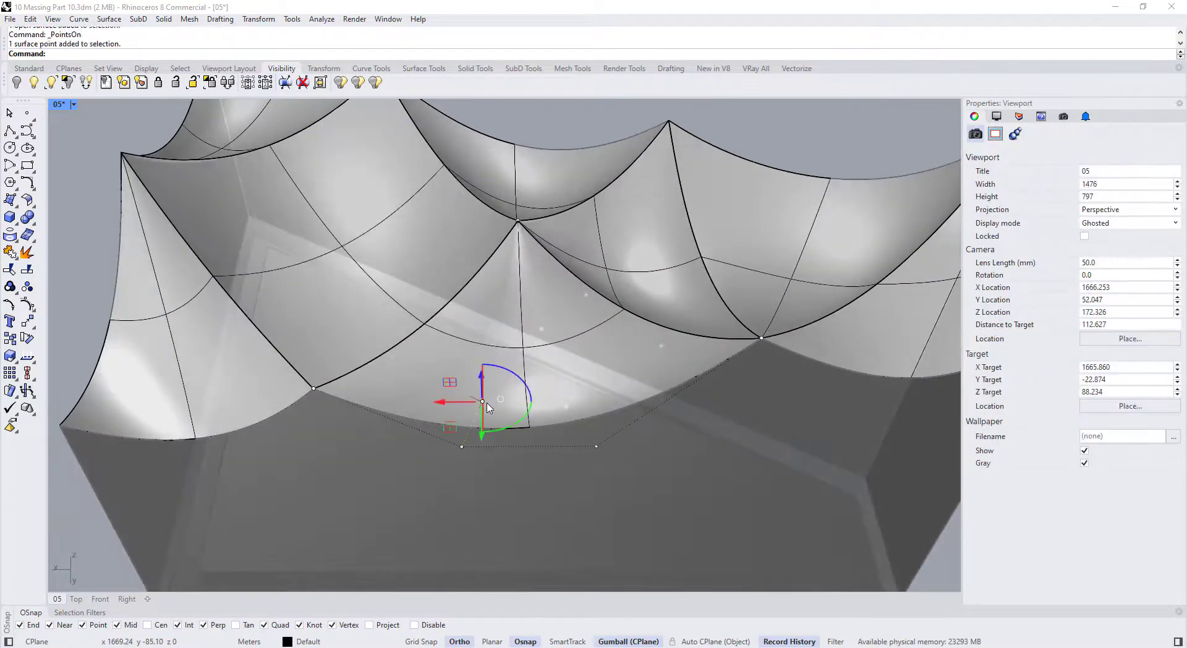
right_click_drag(505, 334, 501, 387)
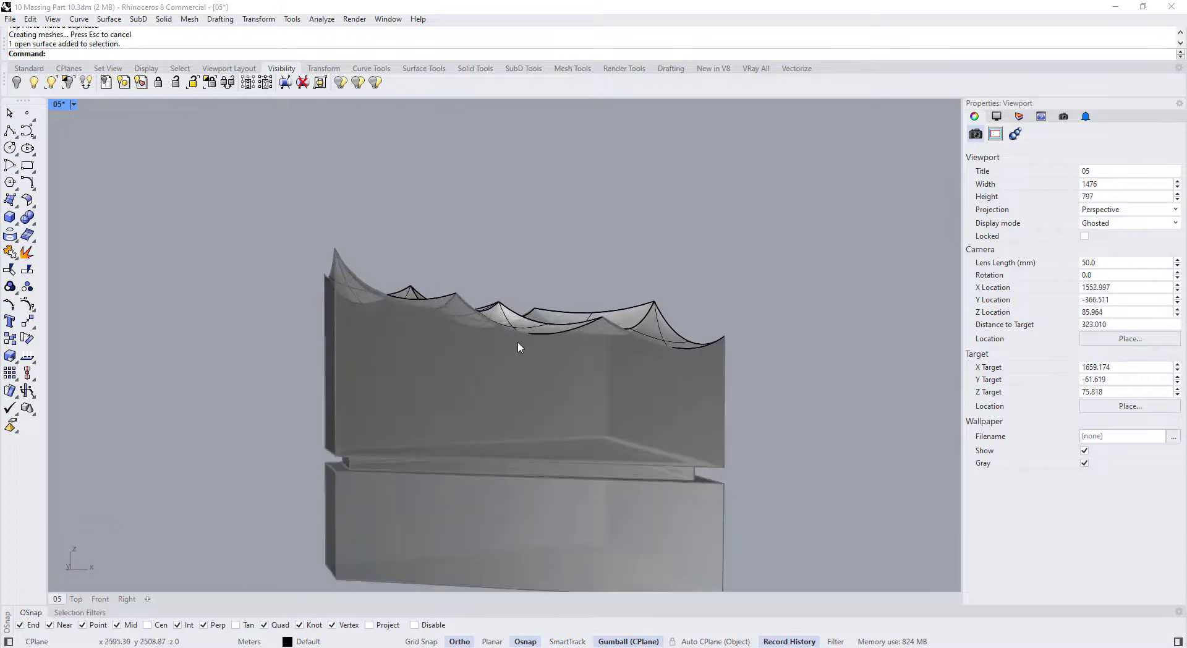
Unlock all objects and join the twelve upper-volume surfaces into one polysurface
left_click(511, 327)
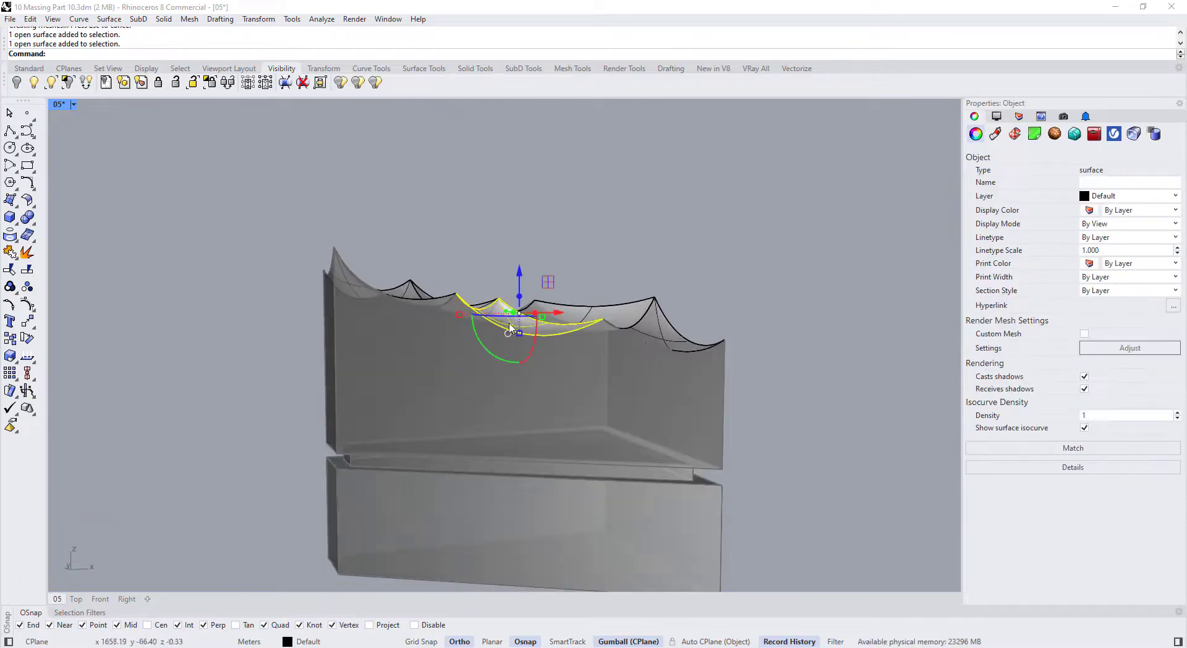
right_click_drag(534, 247, 532, 239)
key("Return")
scroll(479, 254, "down", 6)
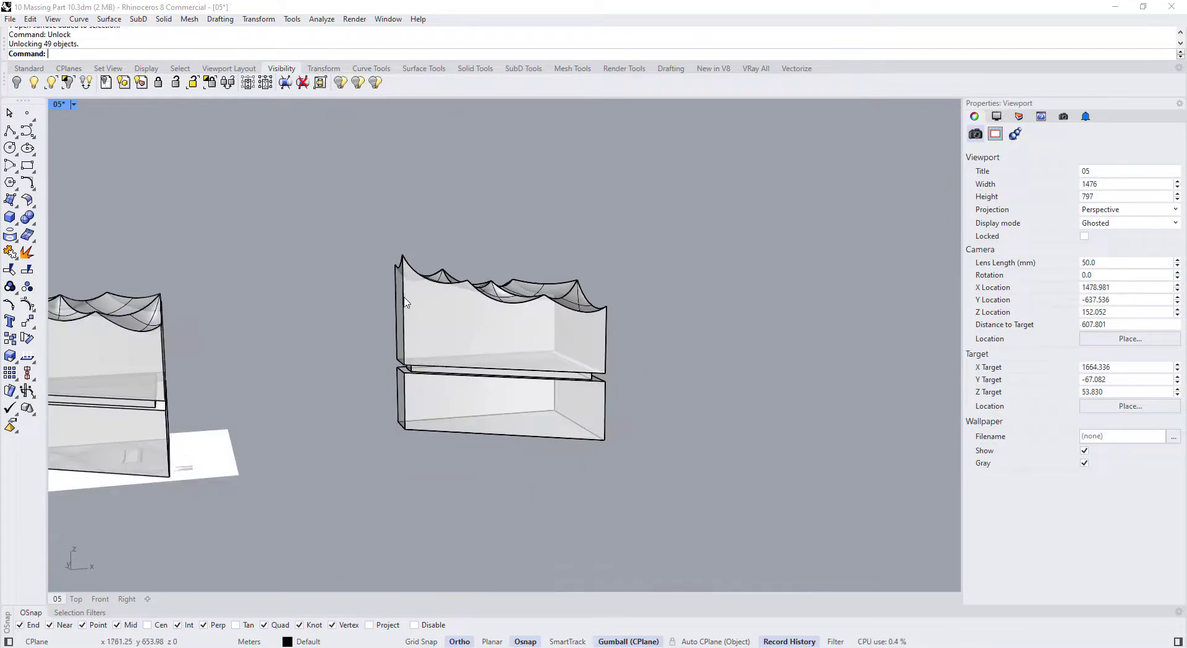
right_click_drag(534, 311, 556, 285)
left_click_drag(392, 268, 392, 267)
scroll(505, 322, "up", 3)
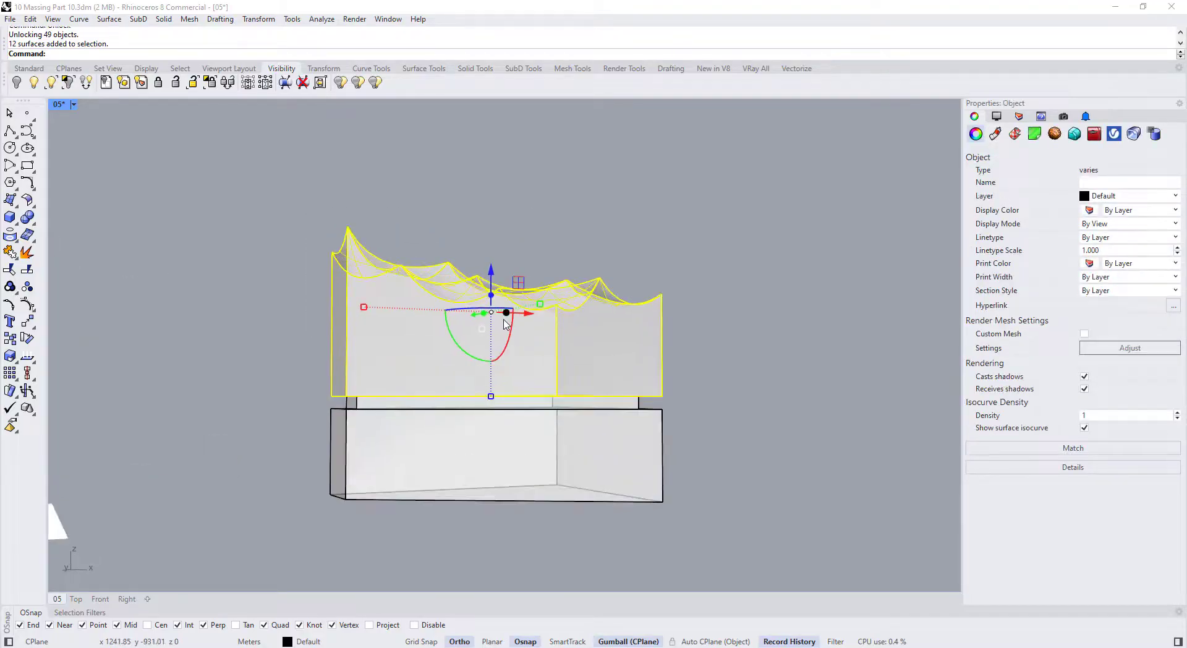
key("Return")
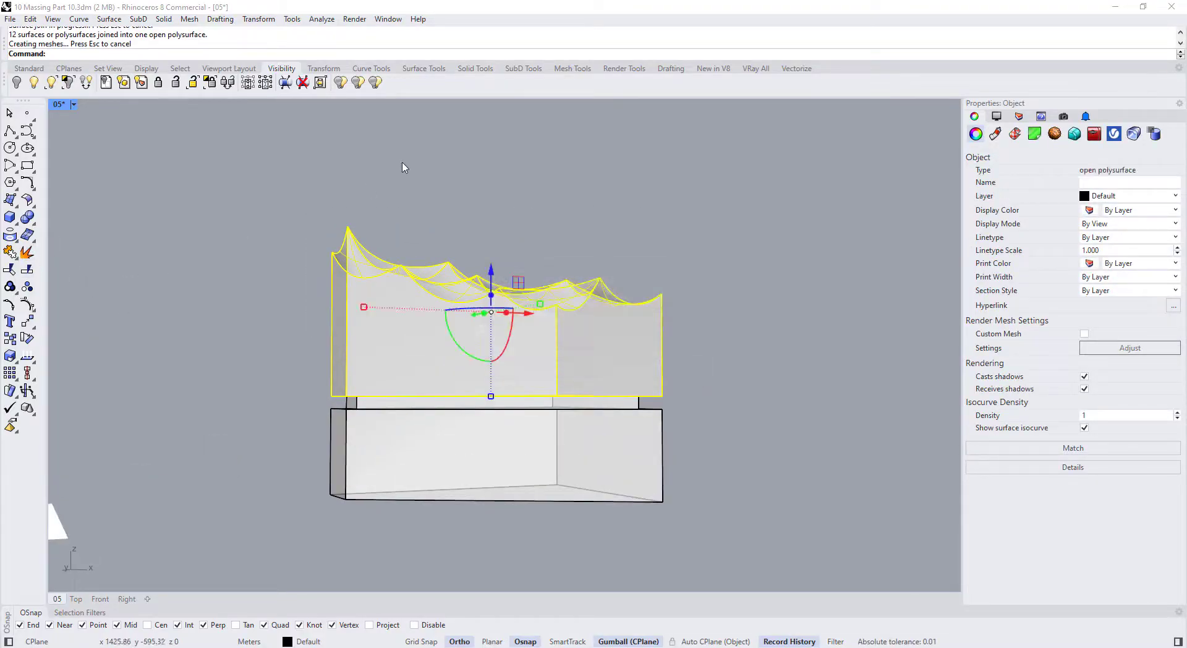
Cap the joined polysurface so the upper volume becomes a closed solid
left_click(418, 267)
scroll(418, 408, "up", 5)
right_click_drag(419, 408, 406, 353)
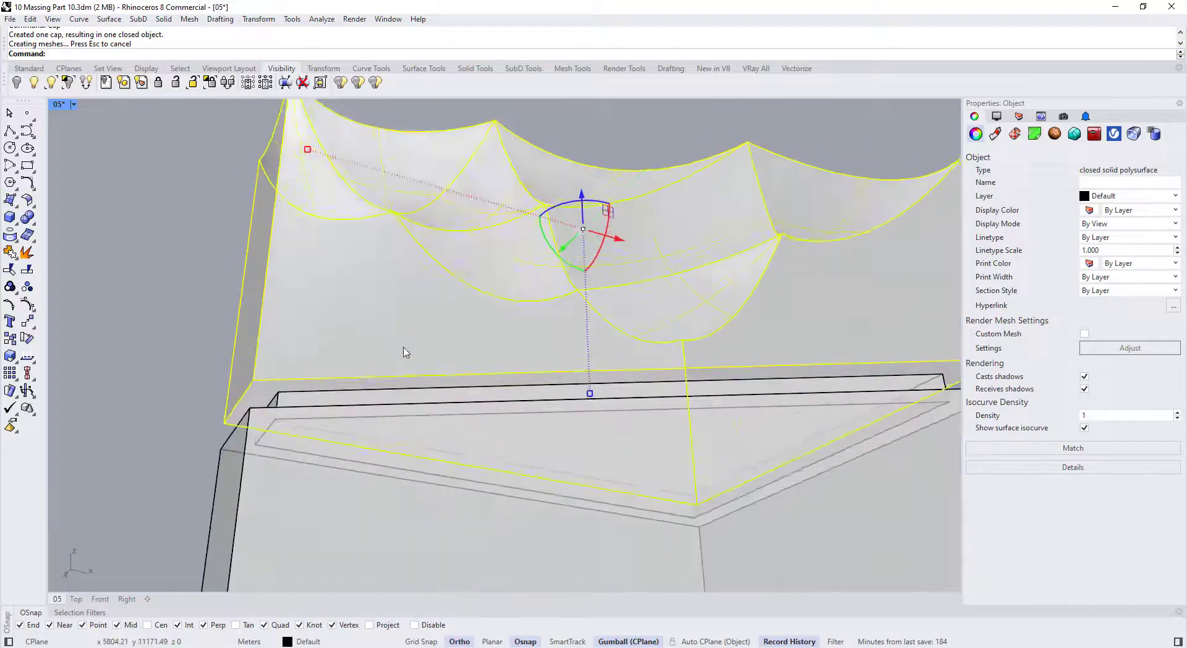
key("Escape")
scroll(235, 398, "up", 3)
right_click_drag(353, 272, 358, 331)
Turn off Show surface isocurve on the upper closed solid
scroll(374, 309, "down", 5)
left_click(444, 285)
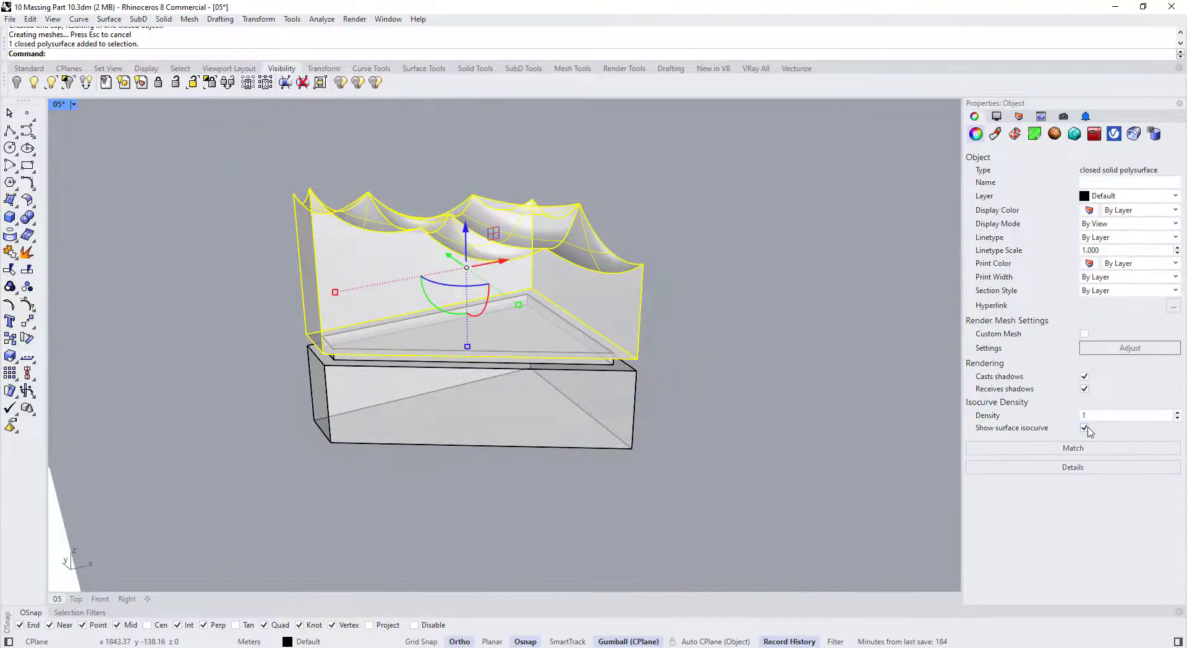
left_click(861, 420)
left_click(518, 342)
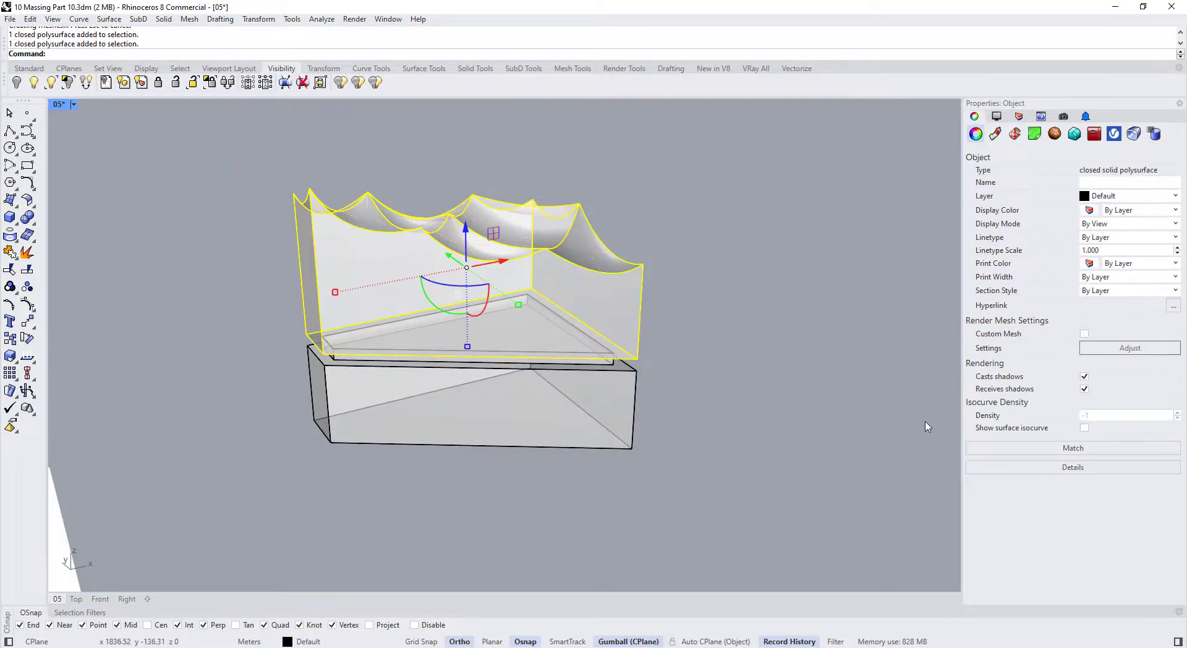
left_click(787, 396)
right_click_drag(787, 396, 750, 334)
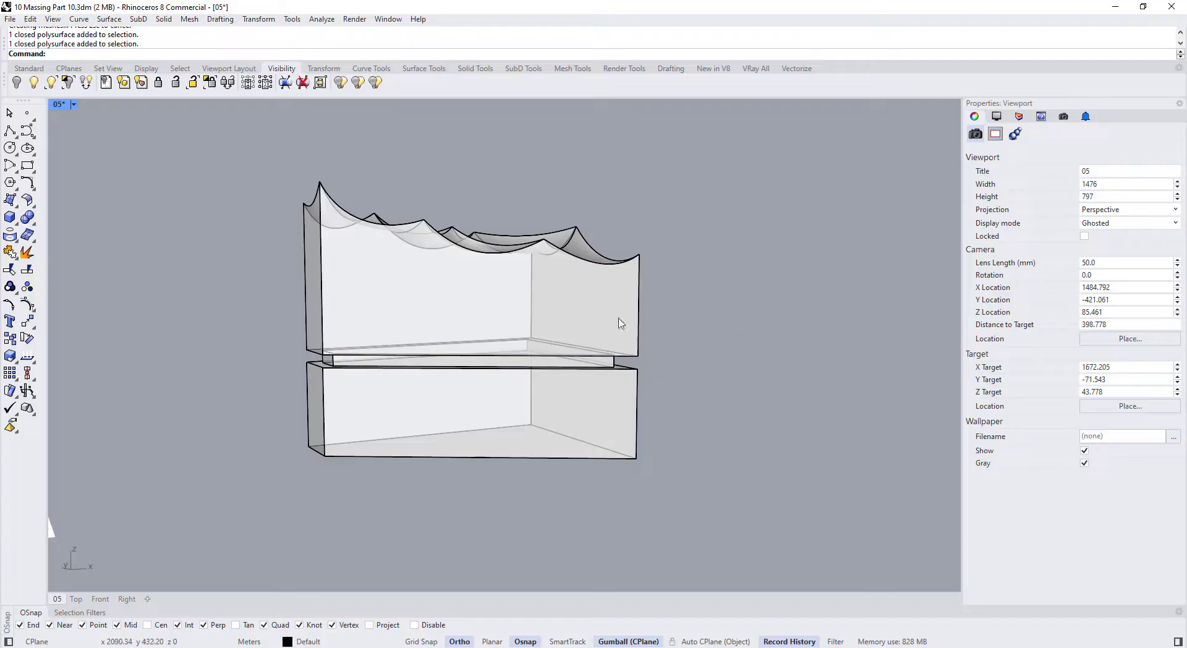
Switch the viewport display mode to Arctic and view the massing from above
left_click(72, 104)
left_click(80, 272)
right_click_drag(273, 257, 472, 441)
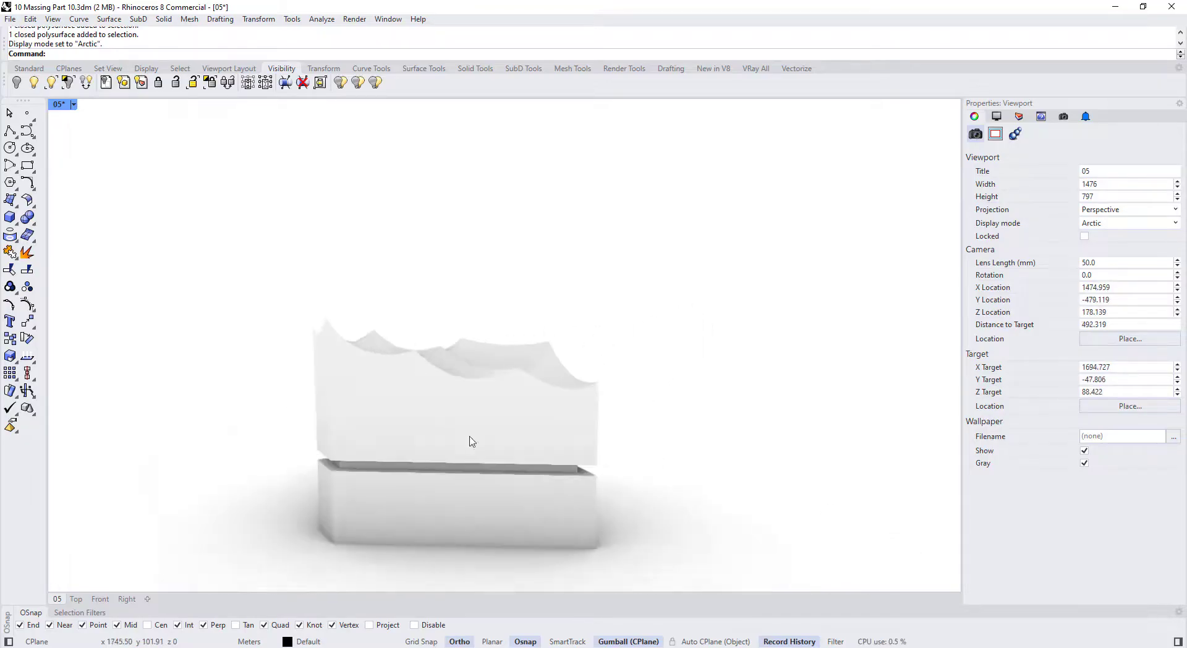